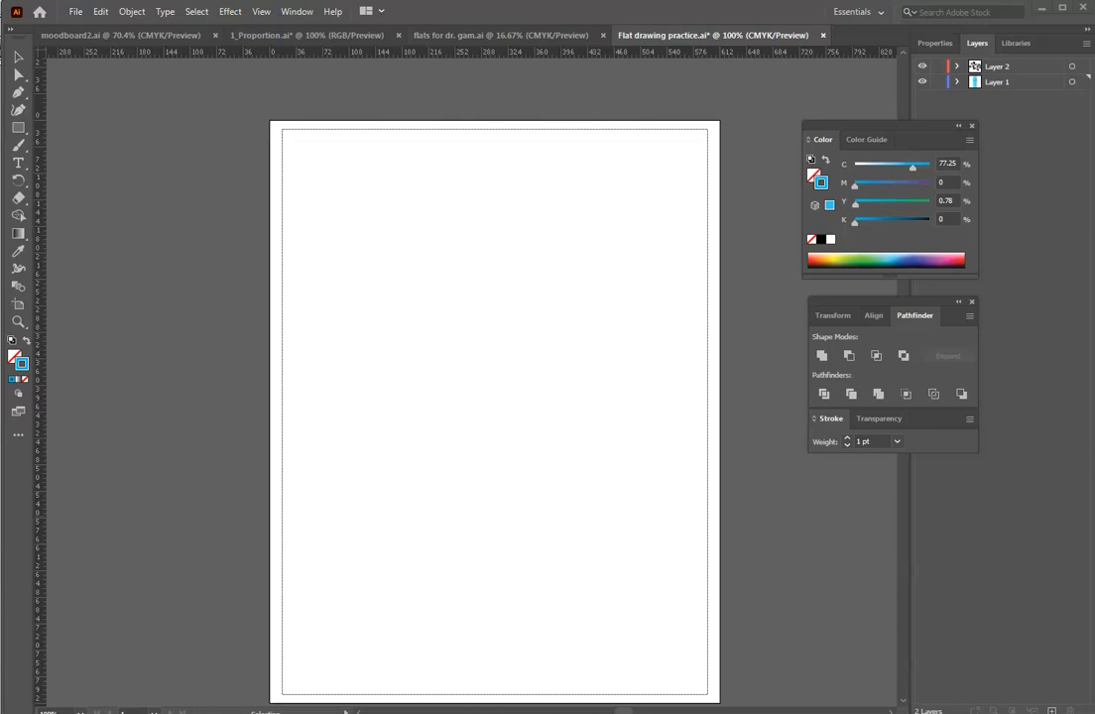
- Move the Color and Pathfinder panels aside to uncover the garment flats around the artboard
left_click(347, 491)
key("ctrl+minus")
key("ctrl+minus")
key("ctrl+minus")
key("ctrl+minus")
key("ctrl+minus")
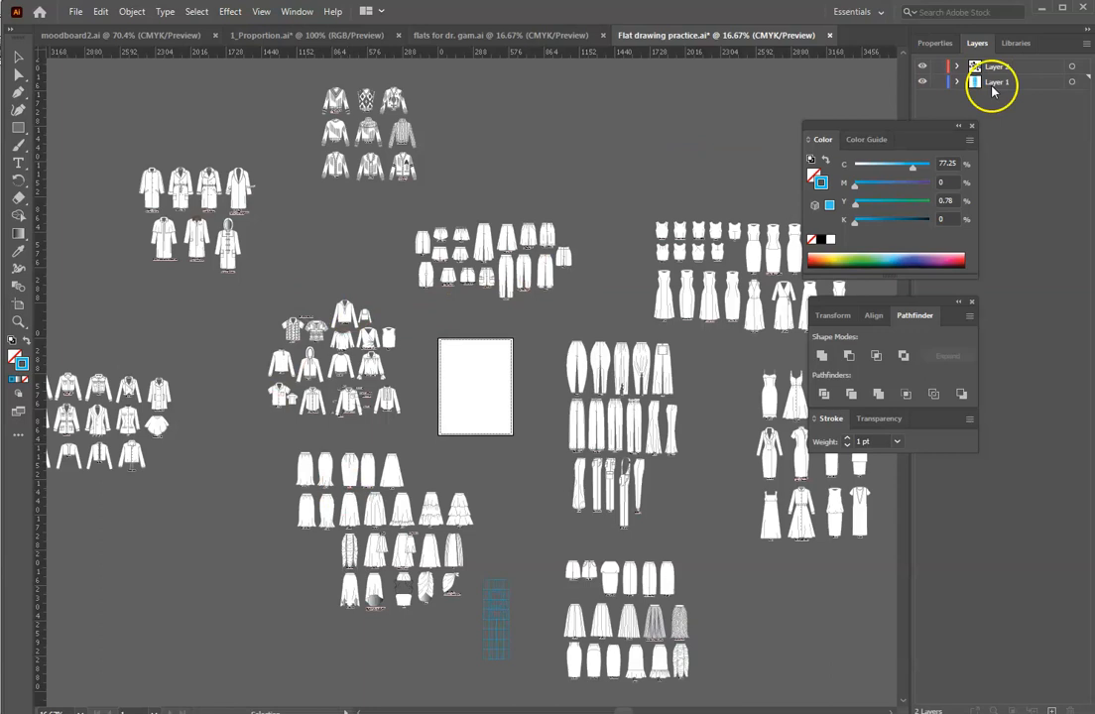
left_click_drag(928, 136, 1065, 138)
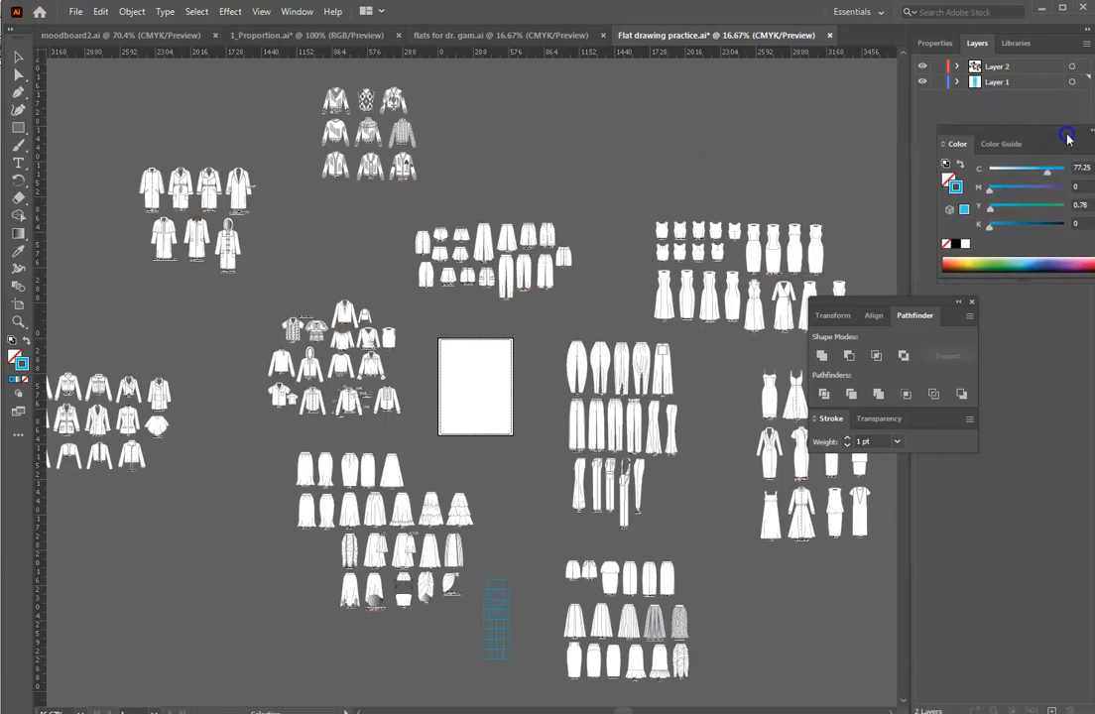
left_click_drag(891, 310, 1001, 313)
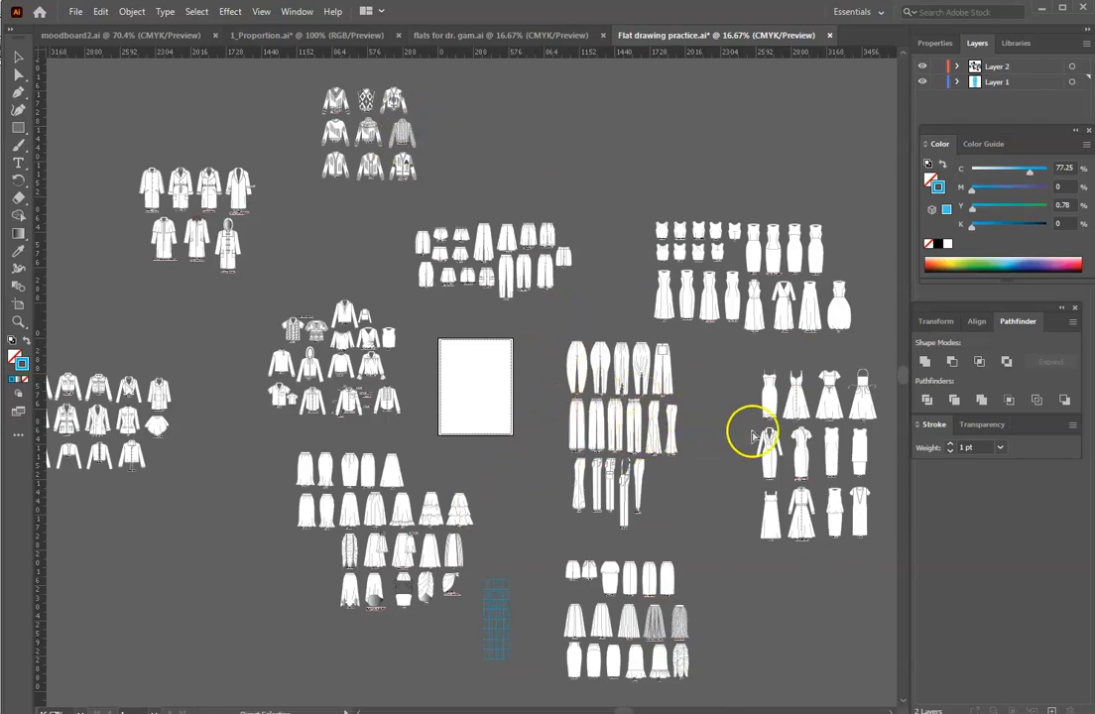
- Create a new portrait Letter document, 8.5 x 11 in, with CMYK color and 300 ppi raster effects
left_click(75, 11)
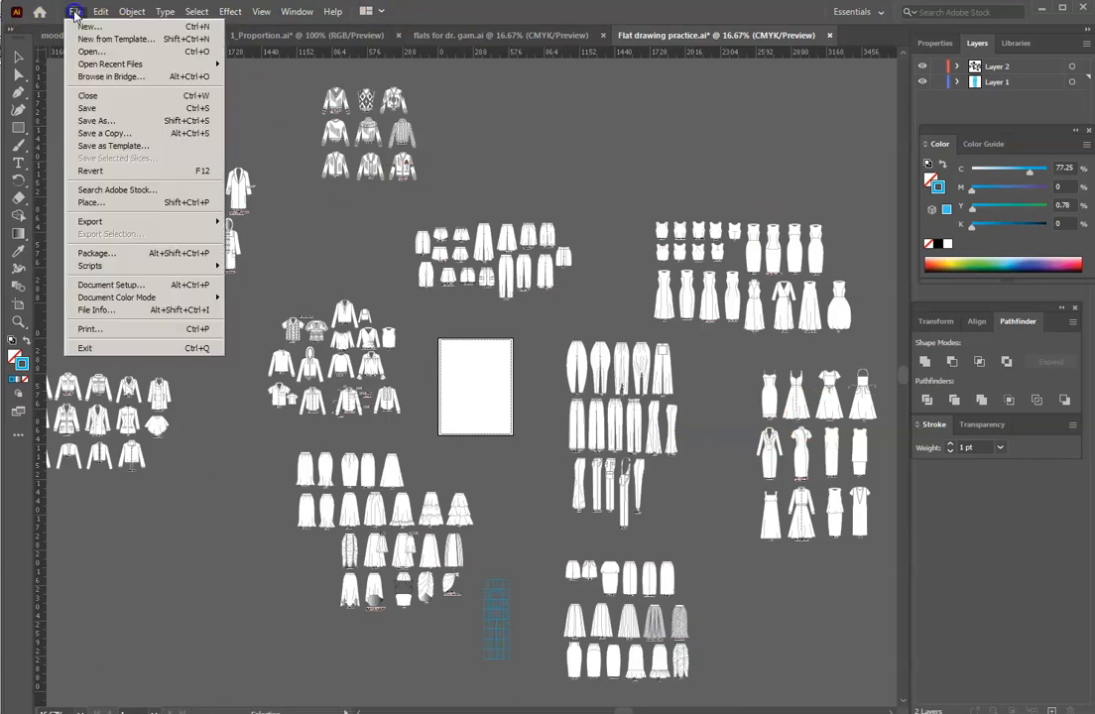
left_click(85, 28)
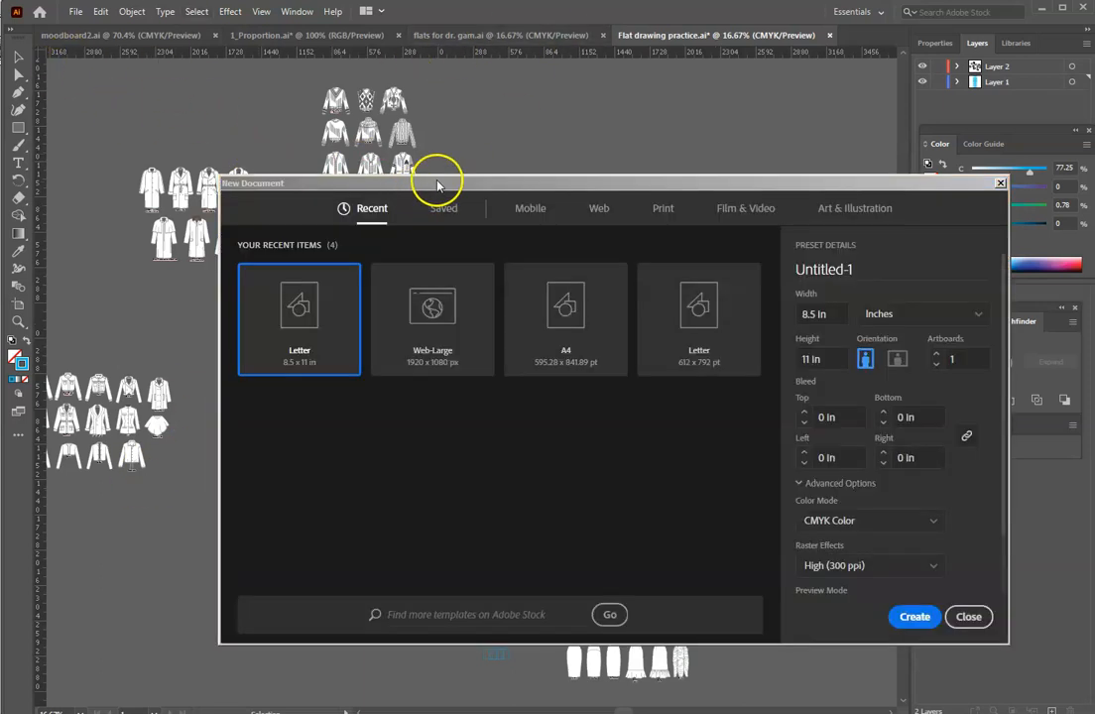
left_click_drag(427, 181, 231, 119)
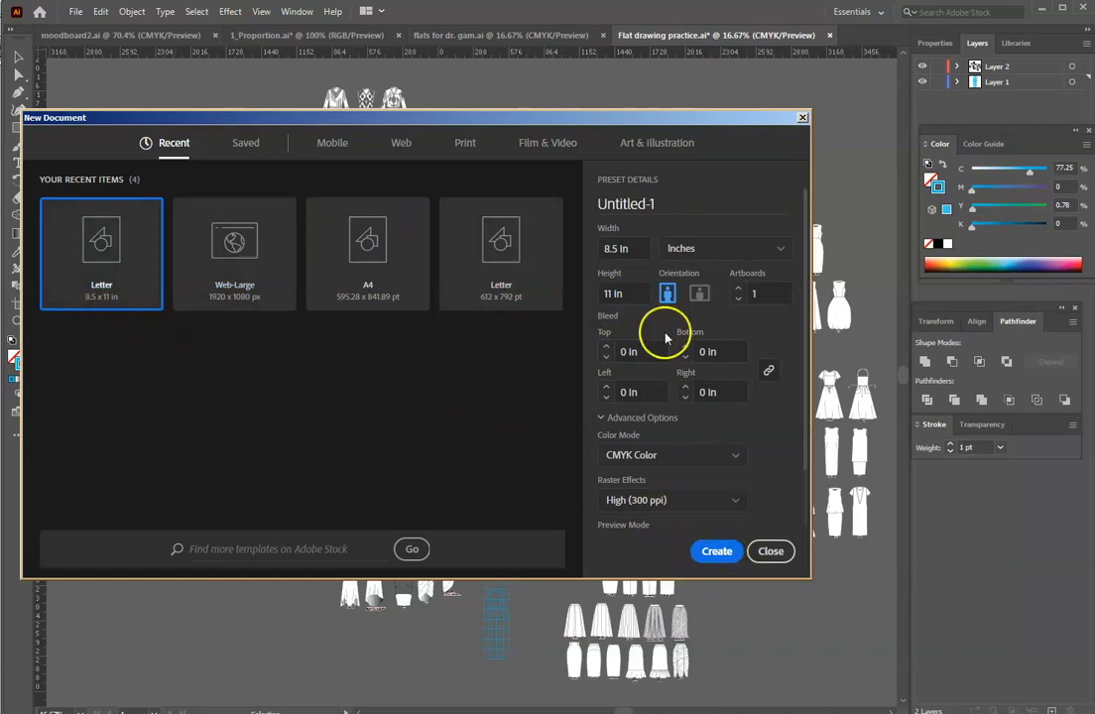
left_click(722, 552)
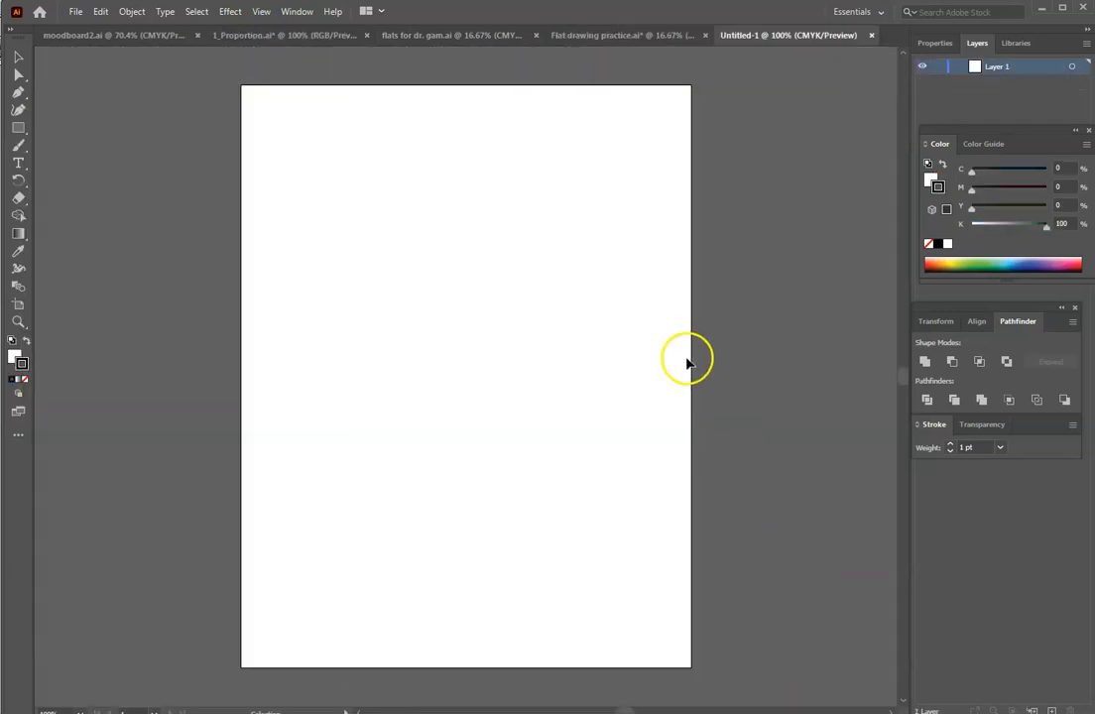
- Place Woman Croquis.jpg from the Images for class 1 folder as a linked image on the artboard
left_click(79, 16)
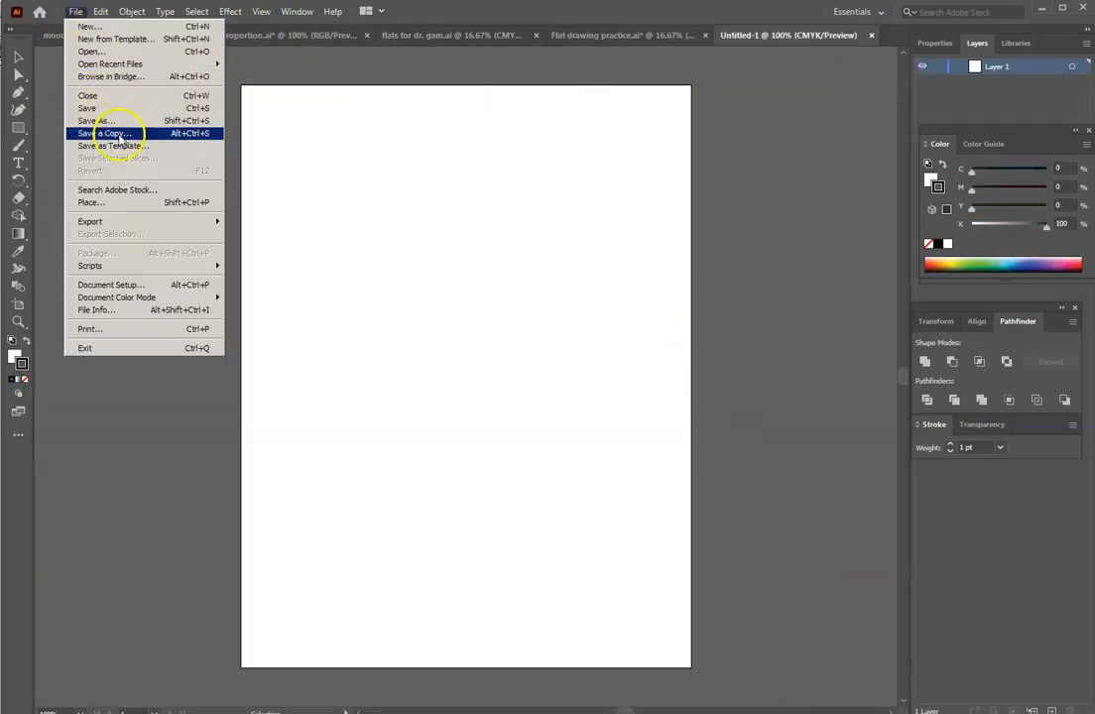
left_click(118, 204)
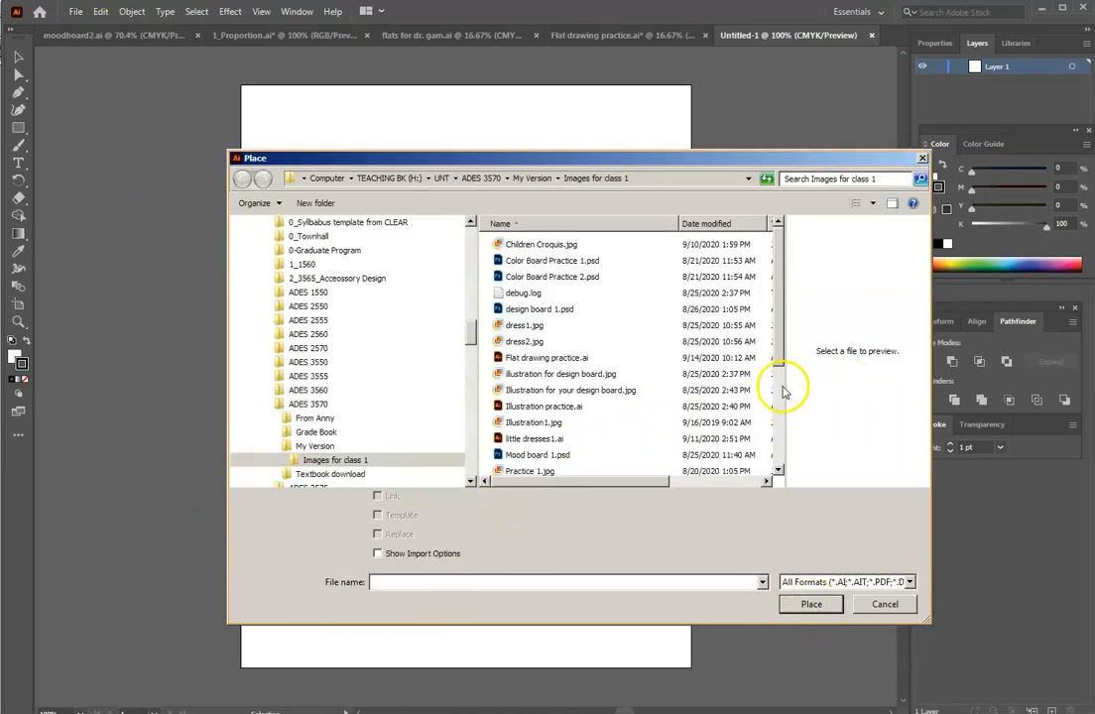
left_click_drag(777, 354, 791, 456)
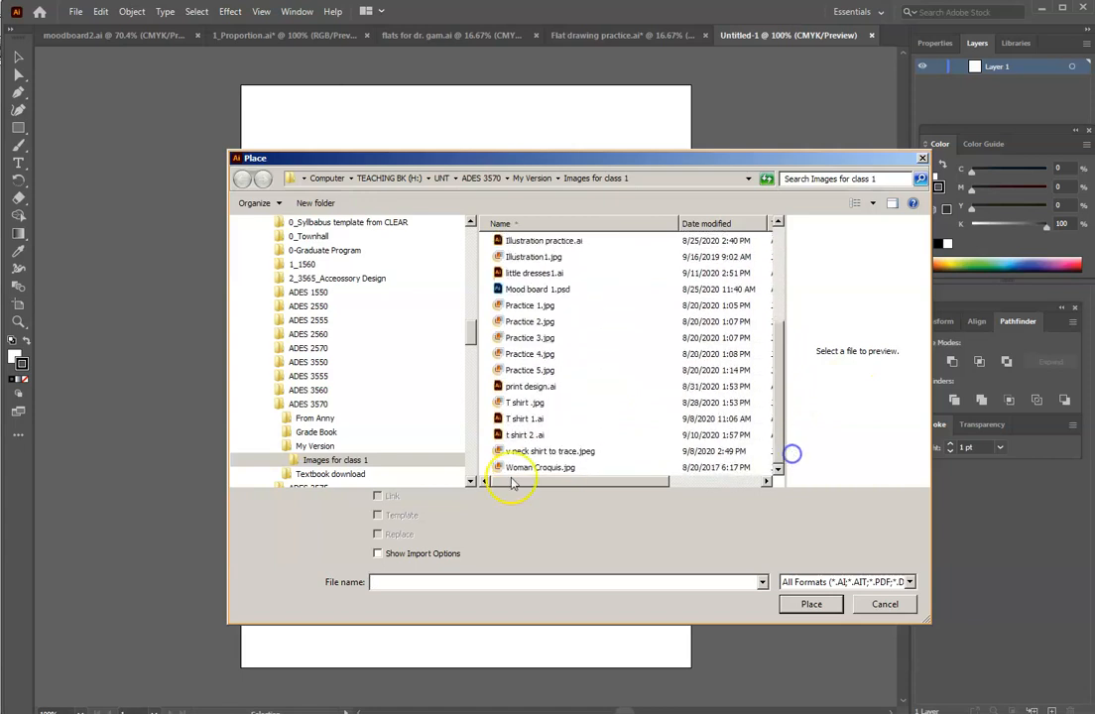
left_click(543, 467)
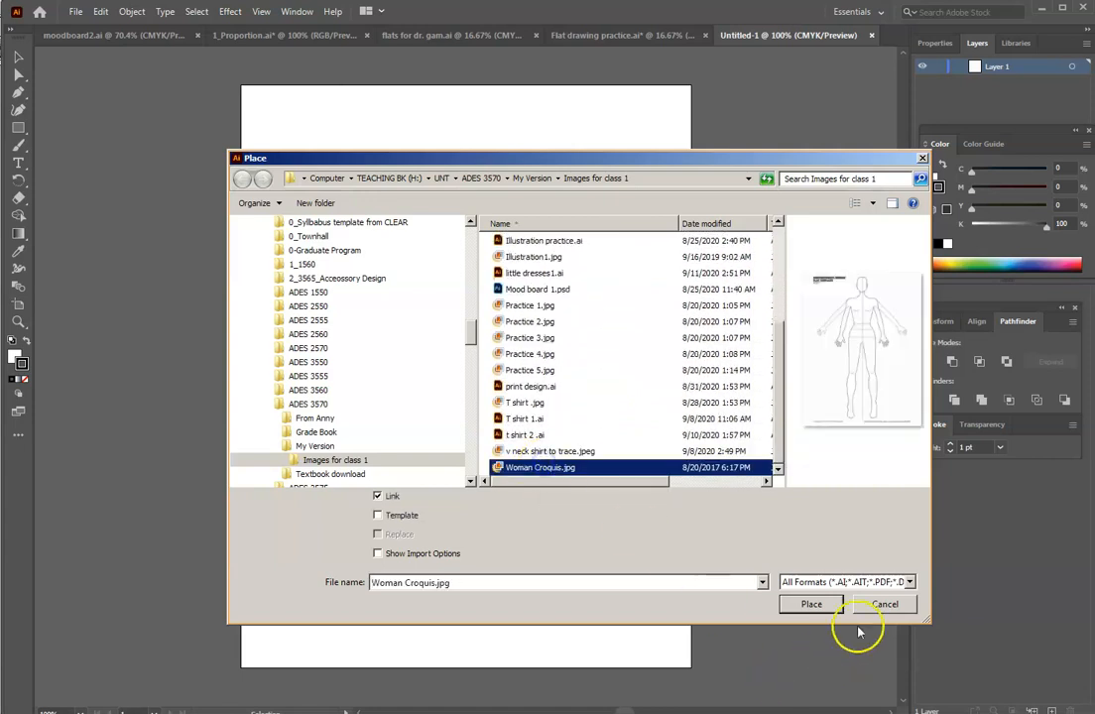
left_click(815, 605)
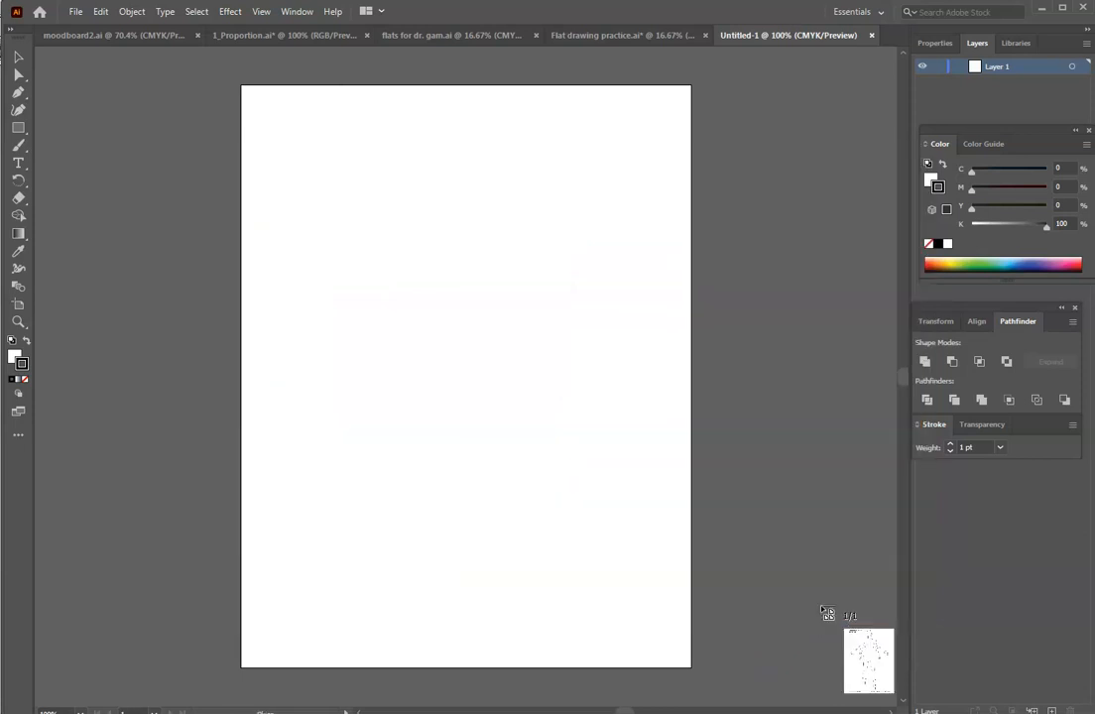
left_click(296, 117)
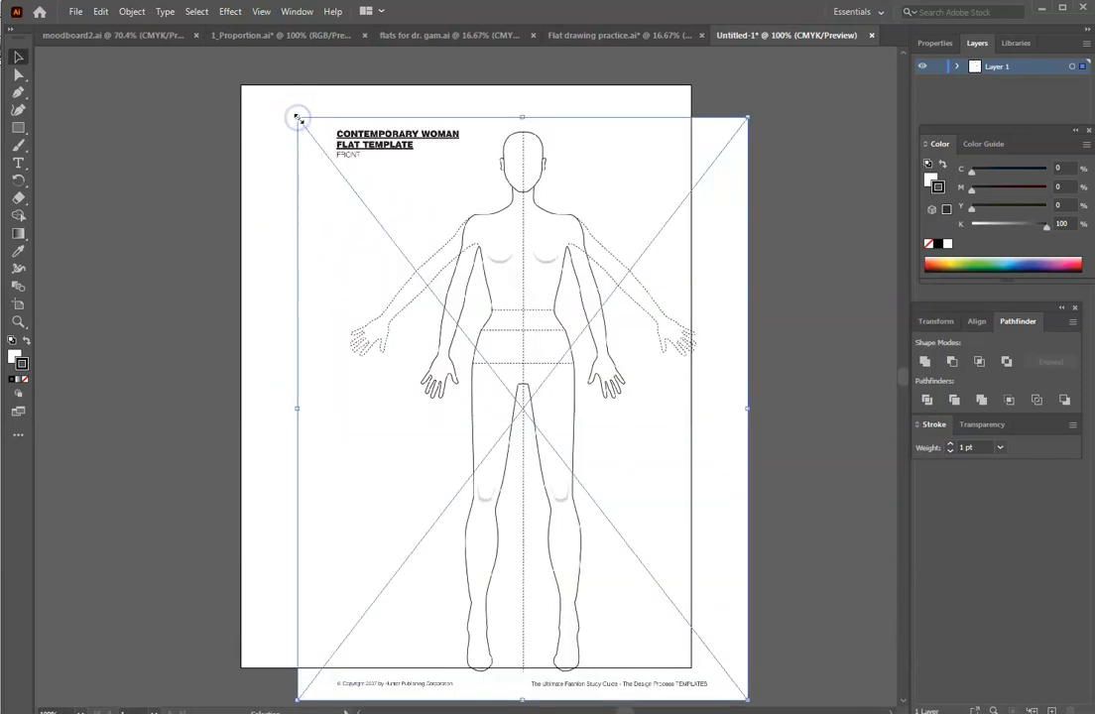
- Align the placed croquis image exactly with the artboard edges and deselect it
left_click_drag(550, 125, 491, 94)
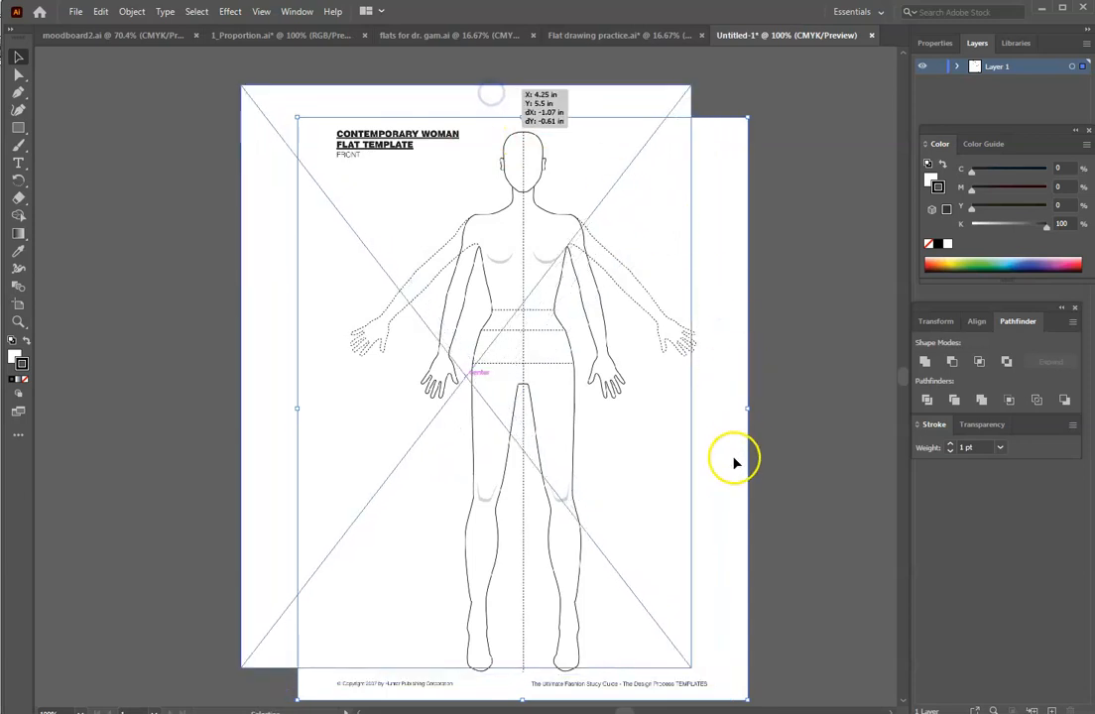
left_click(757, 509)
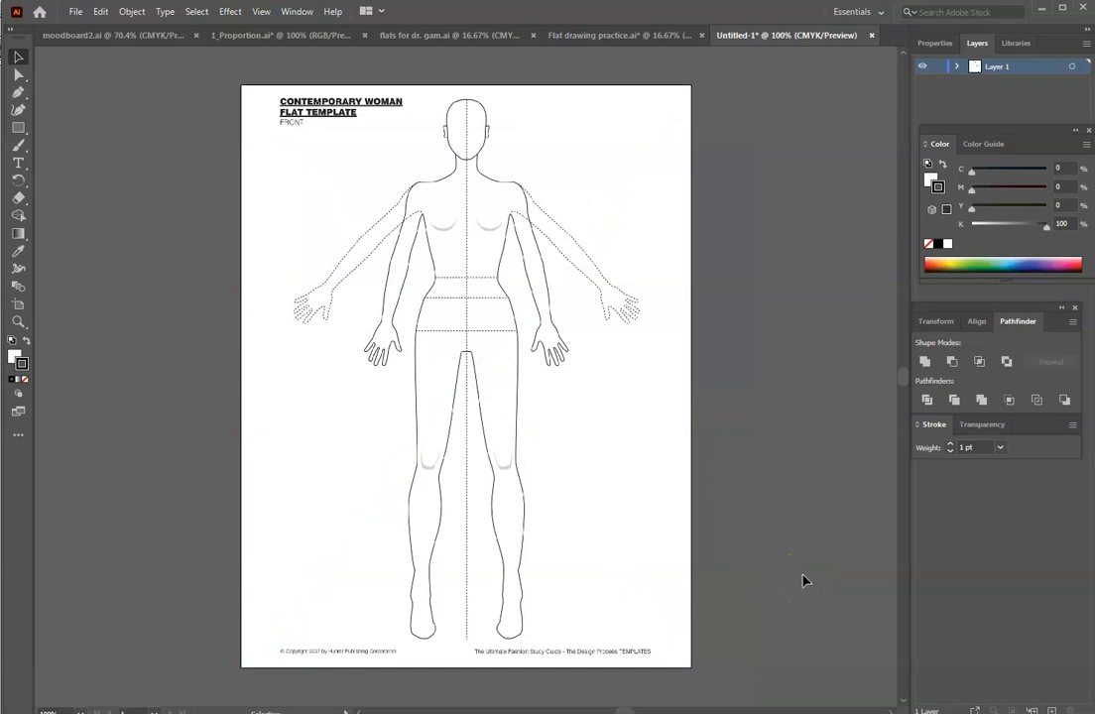
left_click(630, 196)
left_click(764, 222)
- Add a new layer above Layer 1 and name it "top flats"
left_click(1087, 45)
left_click(1092, 50)
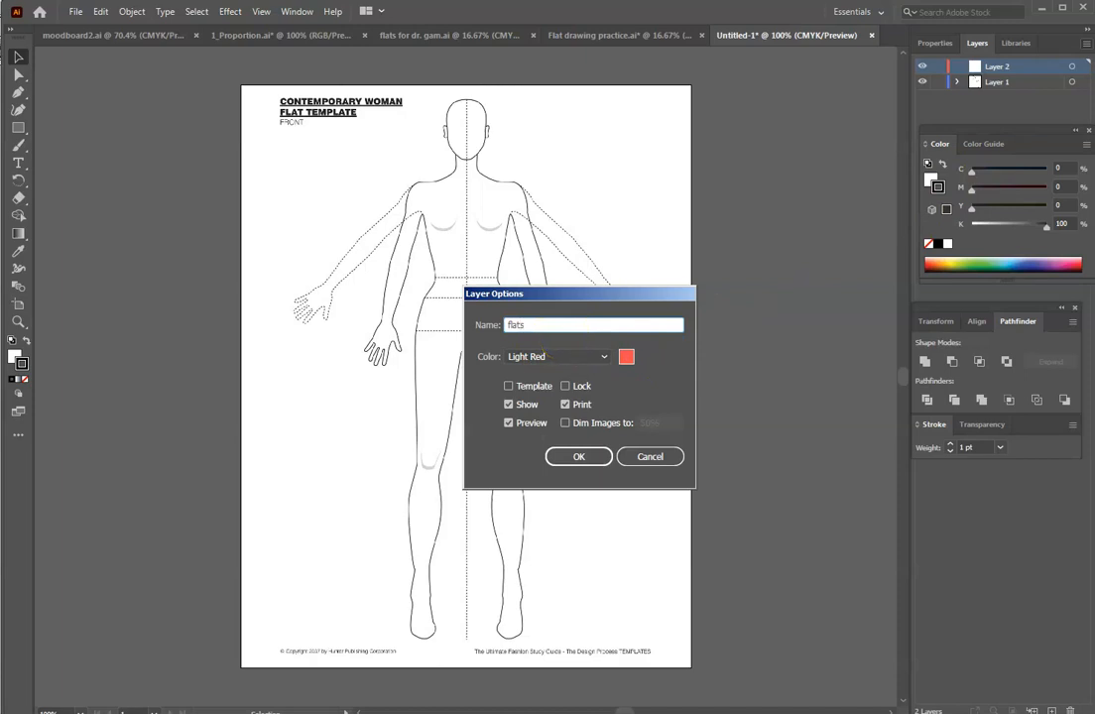
left_click_drag(518, 324, 411, 330)
left_click(593, 458)
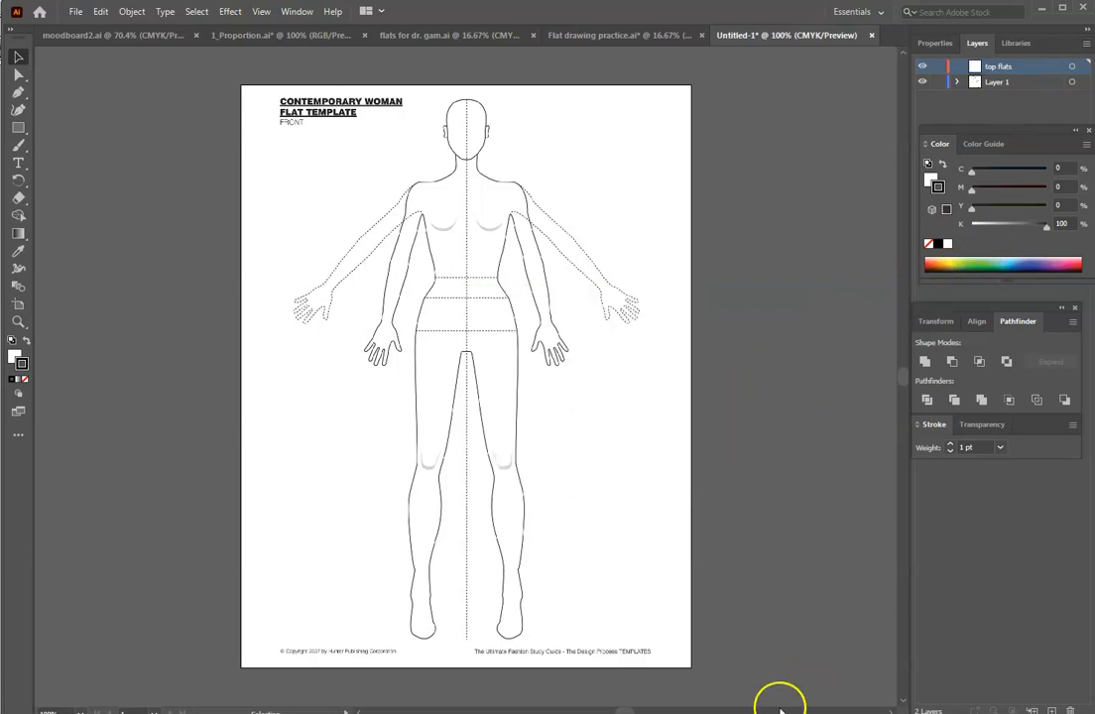
- Lock Layer 1, which holds the croquis, and check its visibility by hiding and showing it
left_click_drag(622, 711, 623, 709)
left_click(939, 82)
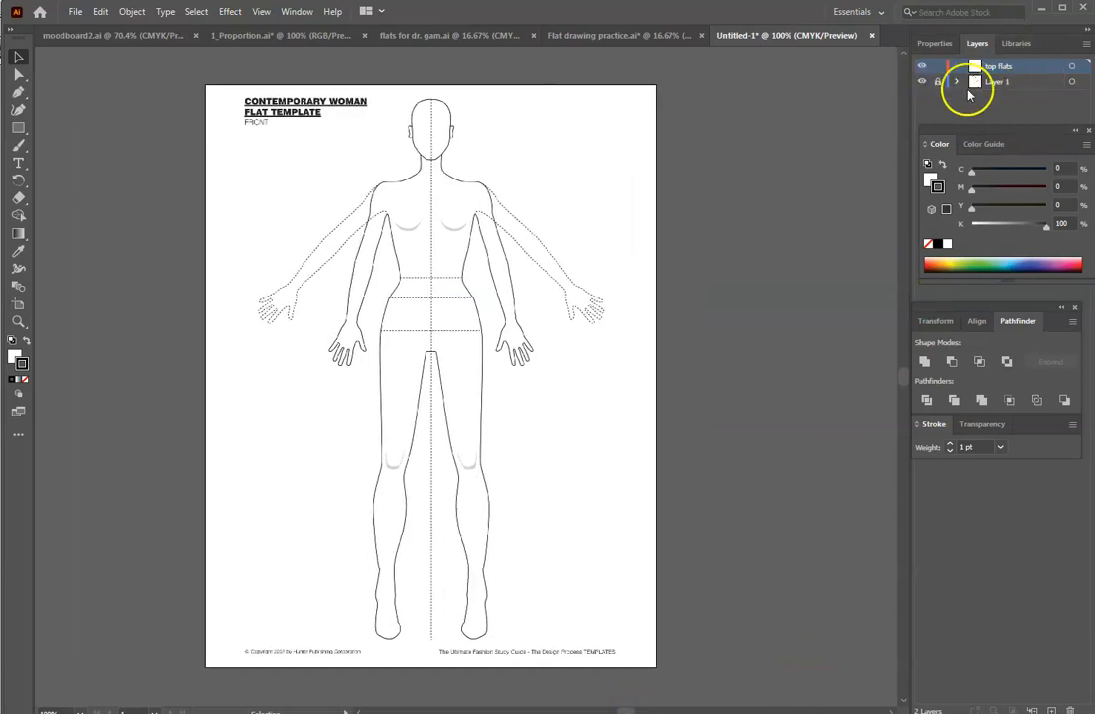
left_click(923, 82)
left_click(923, 83)
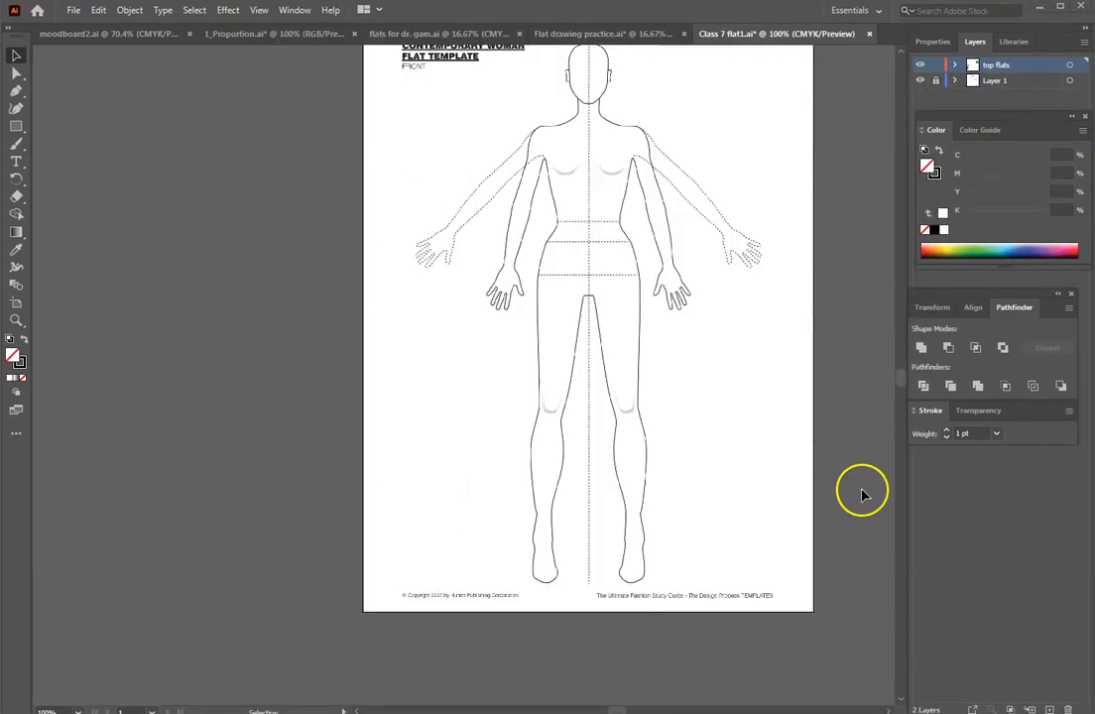
- Select the locked croquis layer, Layer 1, and hide and show it to check its content
scroll(832, 563, "up", 2)
scroll(833, 565, "up", 1)
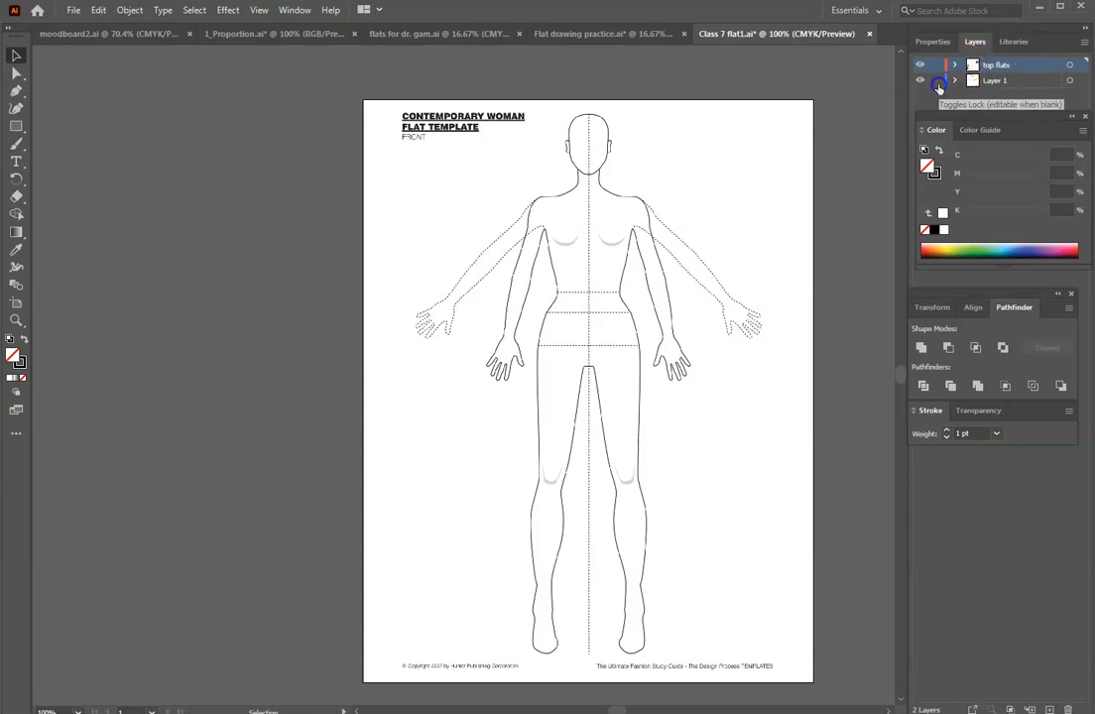
left_click(1016, 86)
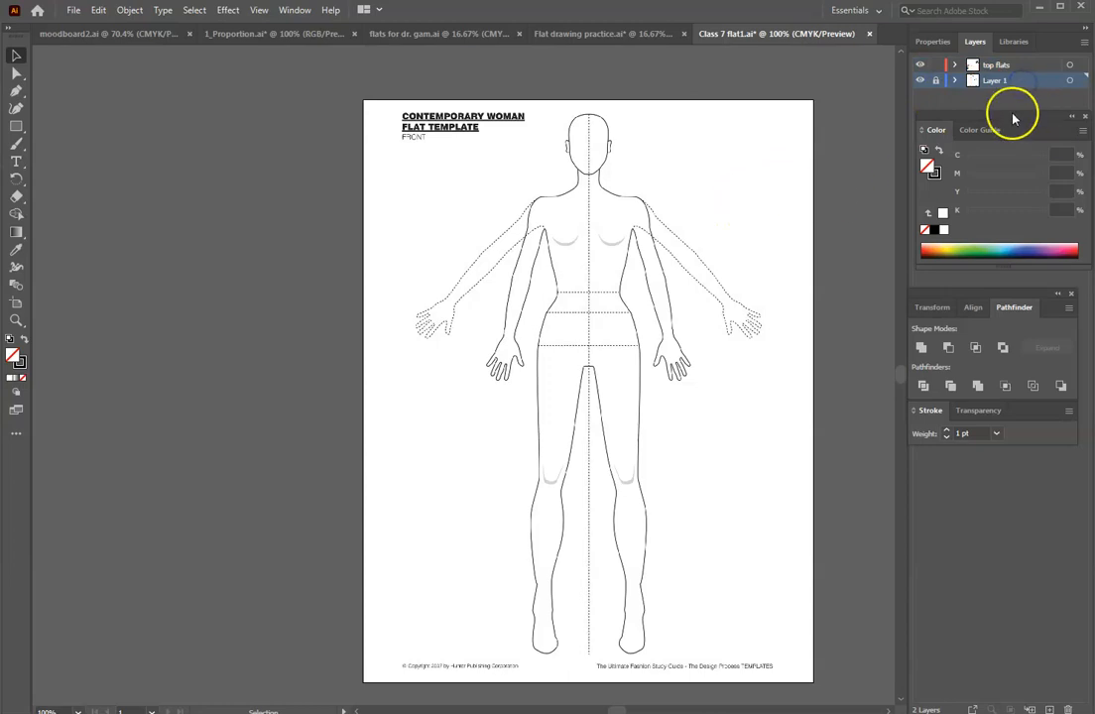
left_click(919, 81)
left_click(919, 81)
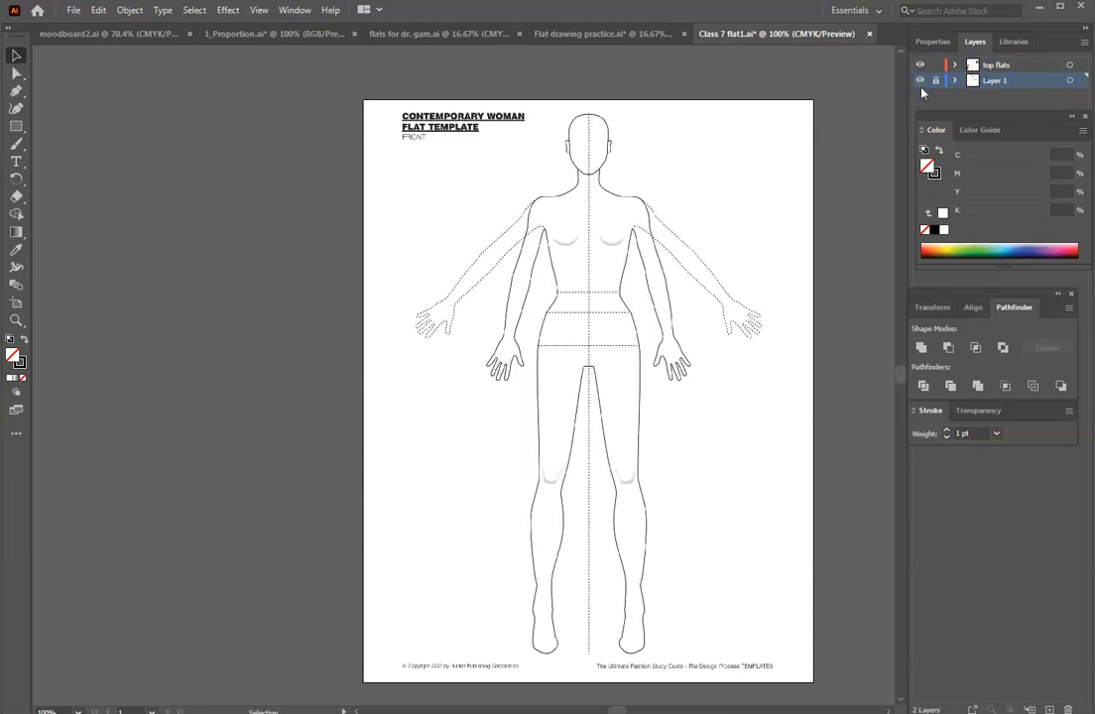
left_click_drag(616, 706, 623, 709)
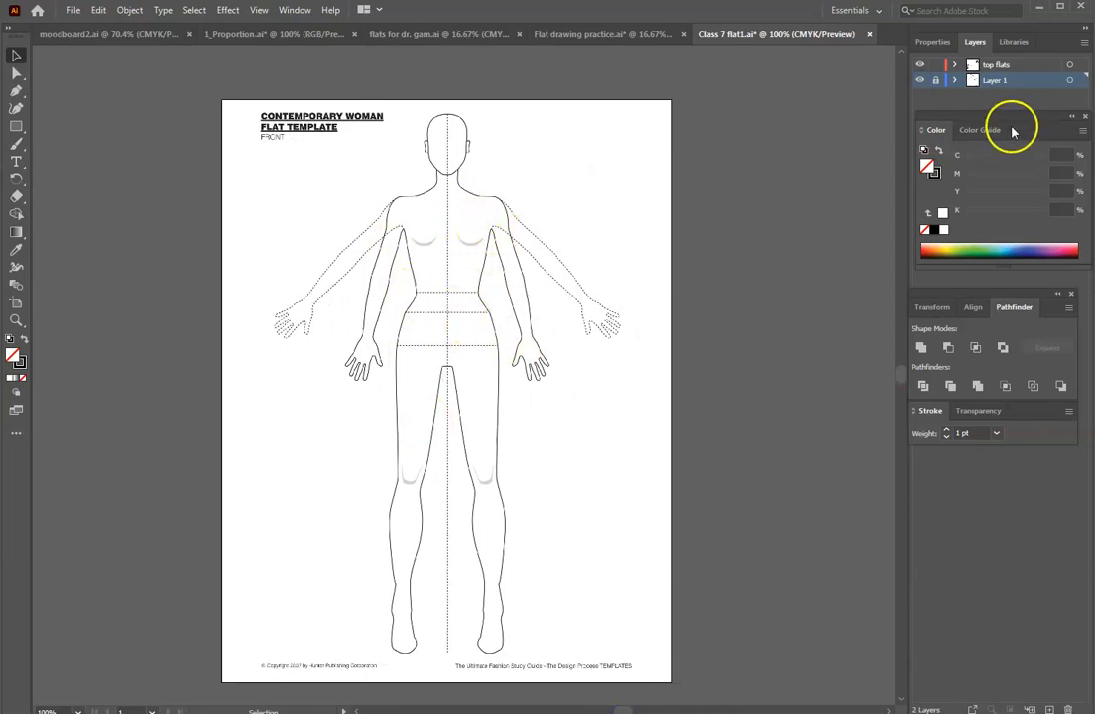
- Make the top flats layer active for drawing and check the croquis layer by hiding and showing it
left_click(1024, 67)
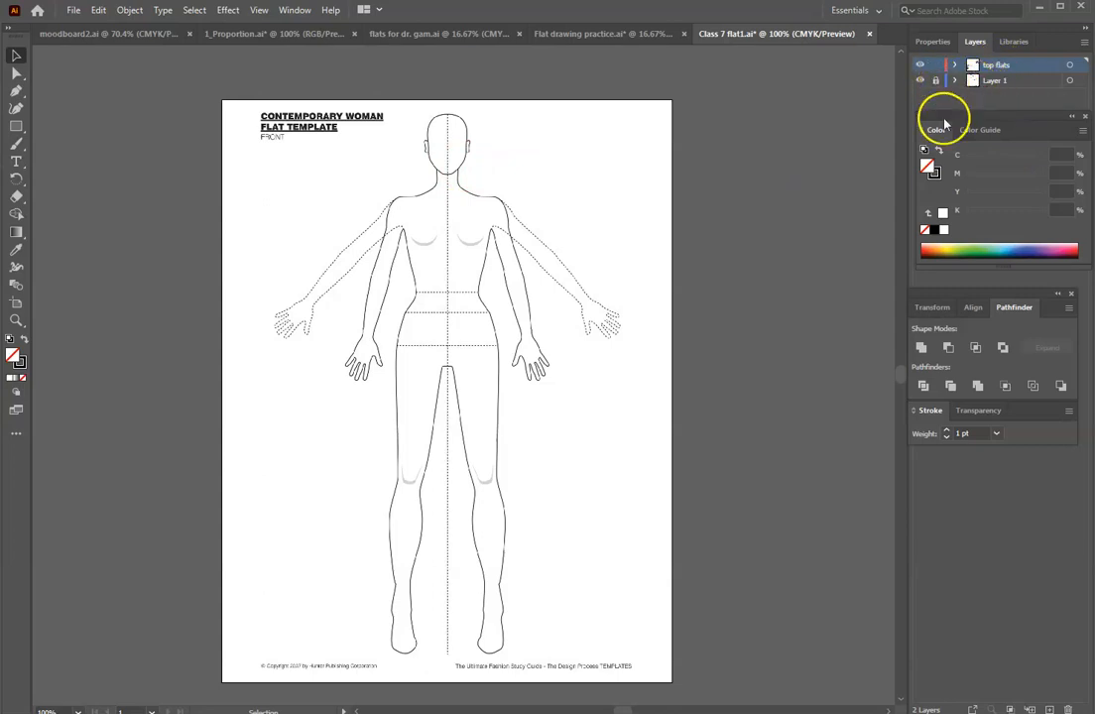
left_click(921, 80)
left_click(921, 81)
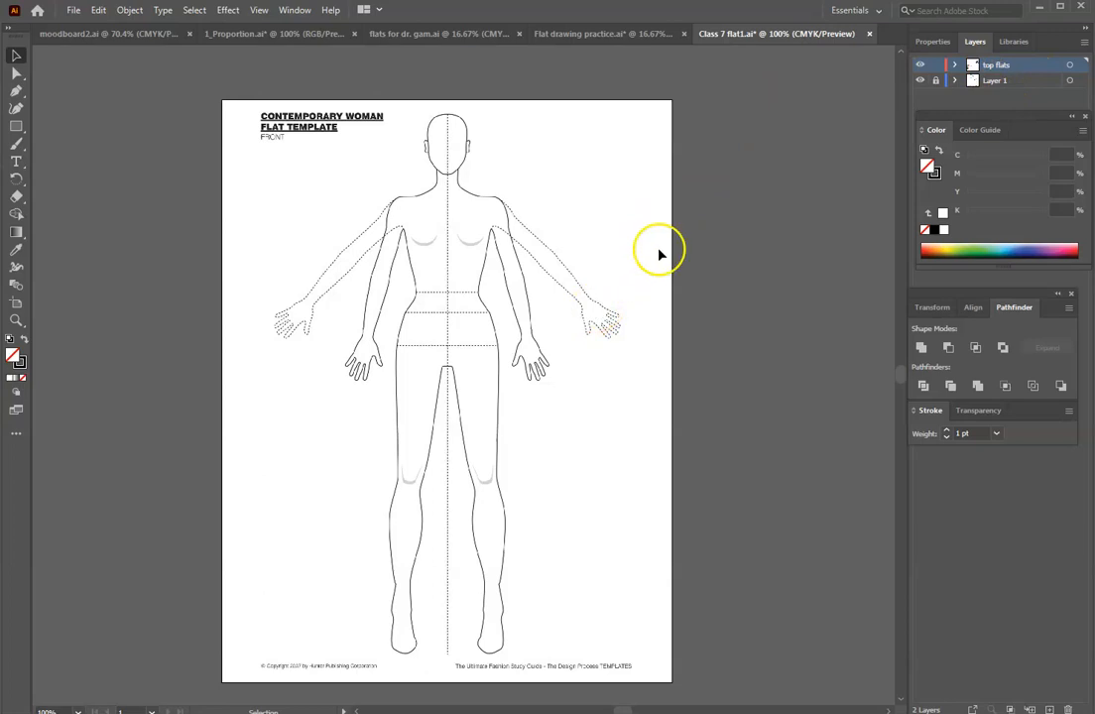
left_click(919, 81)
left_click(919, 81)
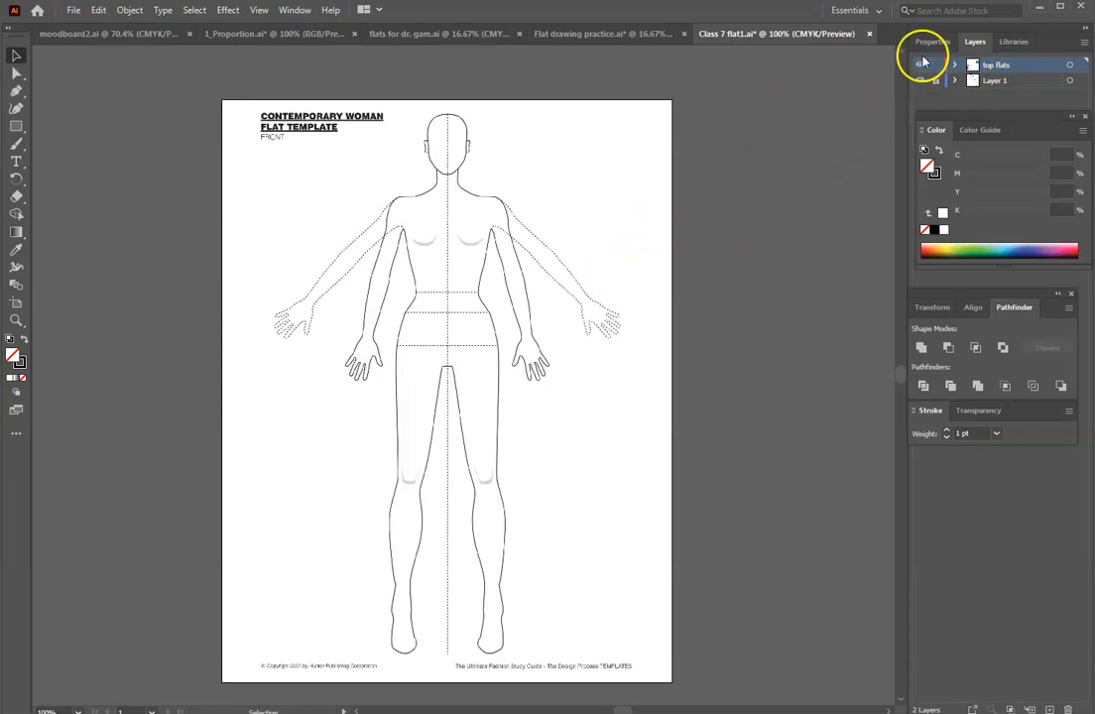
left_click(921, 70)
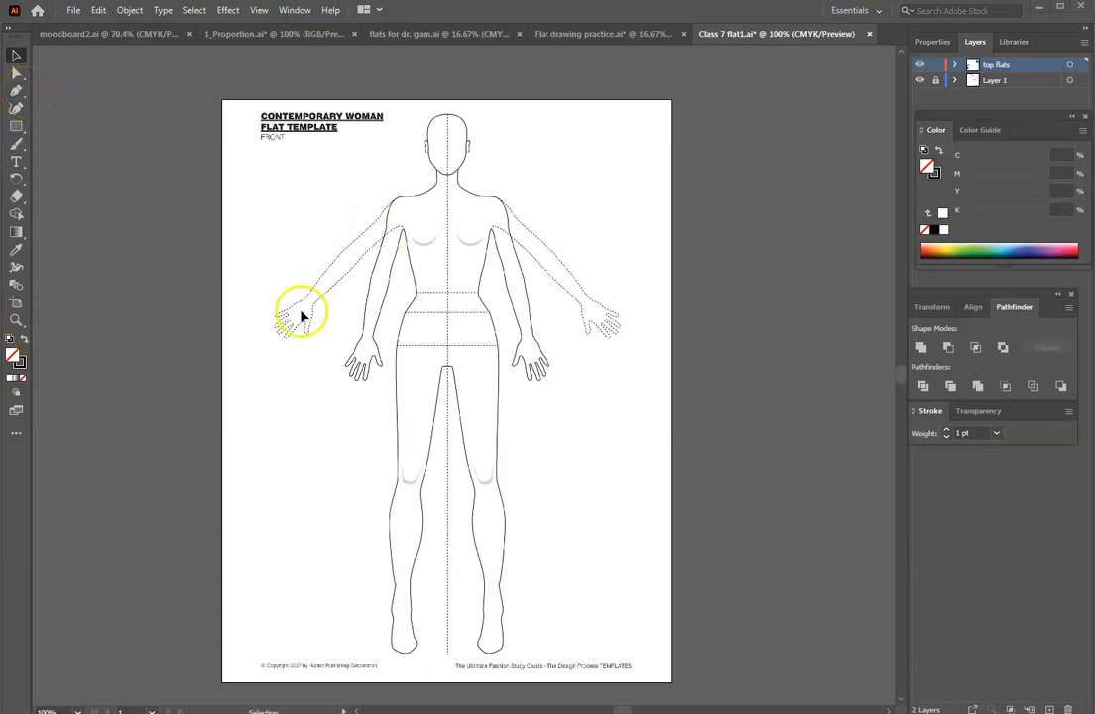
- Set up the Pen tool with a blue stroke of about 83% cyan and 69% magenta, without yellow or black
left_click(16, 91)
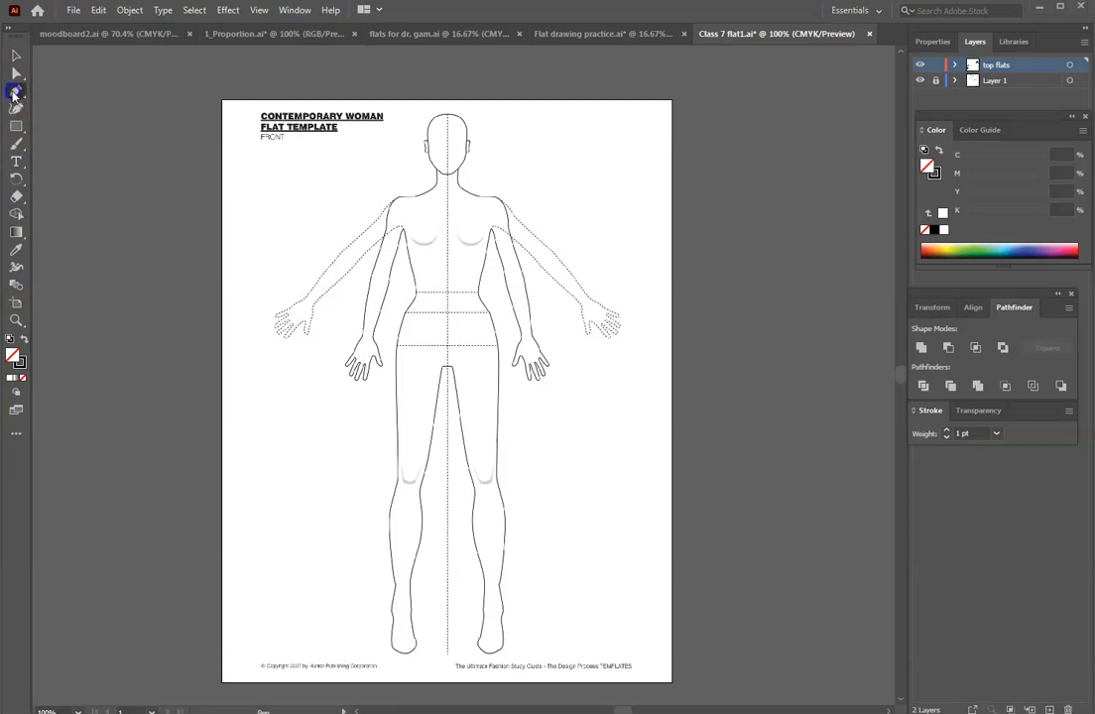
left_click(20, 360)
double_click(20, 361)
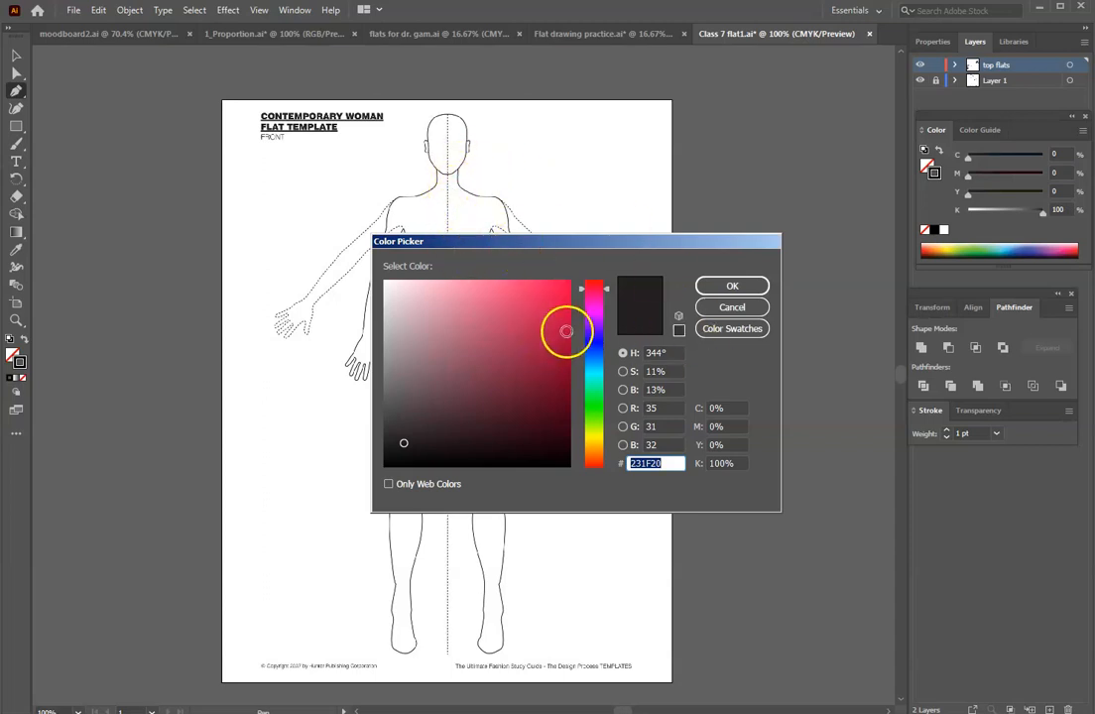
left_click(595, 341)
mouse_move(598, 336)
left_mouse_down()
mouse_move(594, 354)
mouse_move(588, 347)
left_mouse_up()
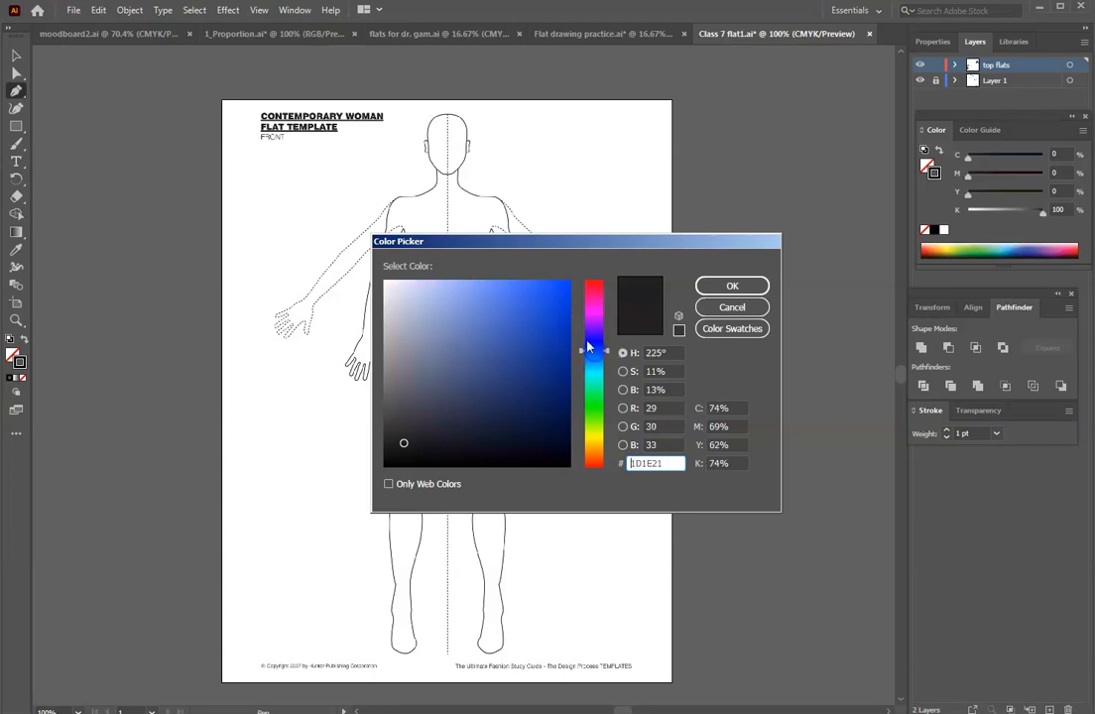
left_click(561, 320)
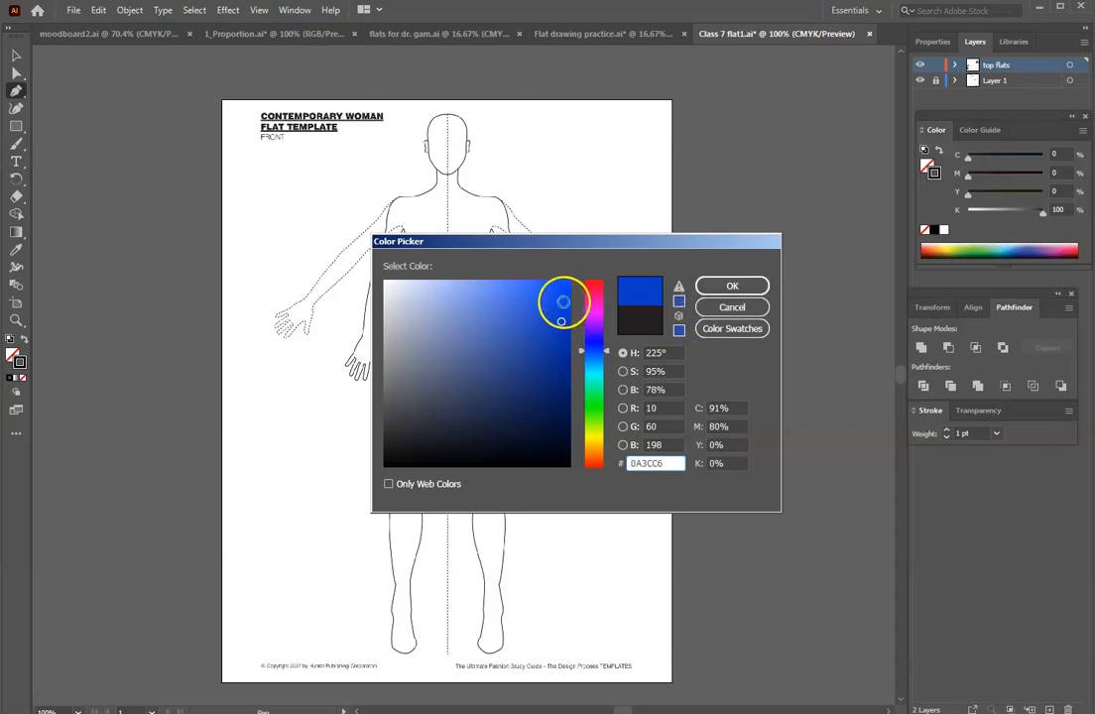
left_click(731, 287)
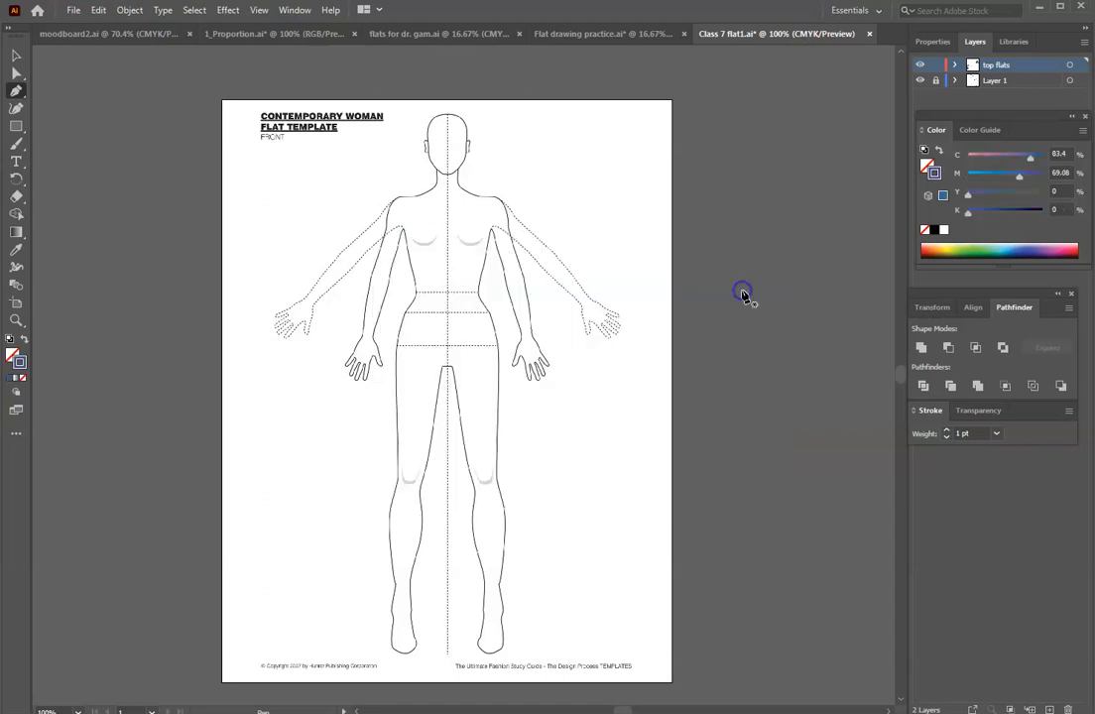
- Draw a curved half neckline from the croquis' centre front up to the right shoulder and add a short straight shoulder line
left_click(674, 270)
key("ctrl+=")
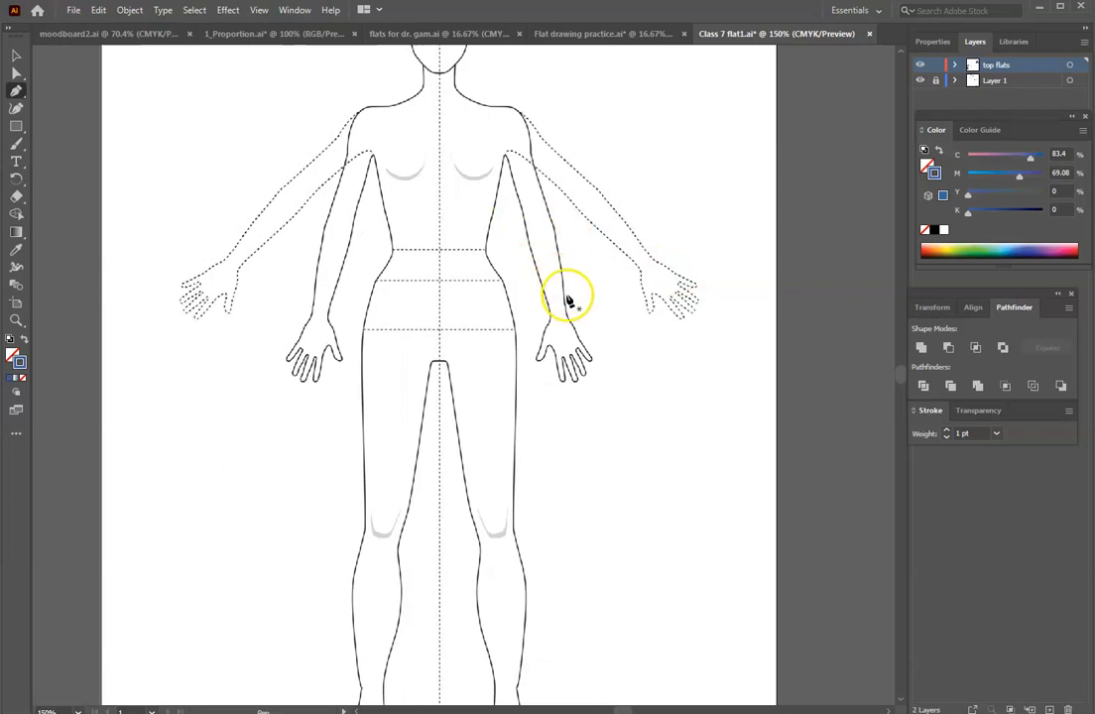
key("ctrl+=")
scroll(481, 277, "up", 5)
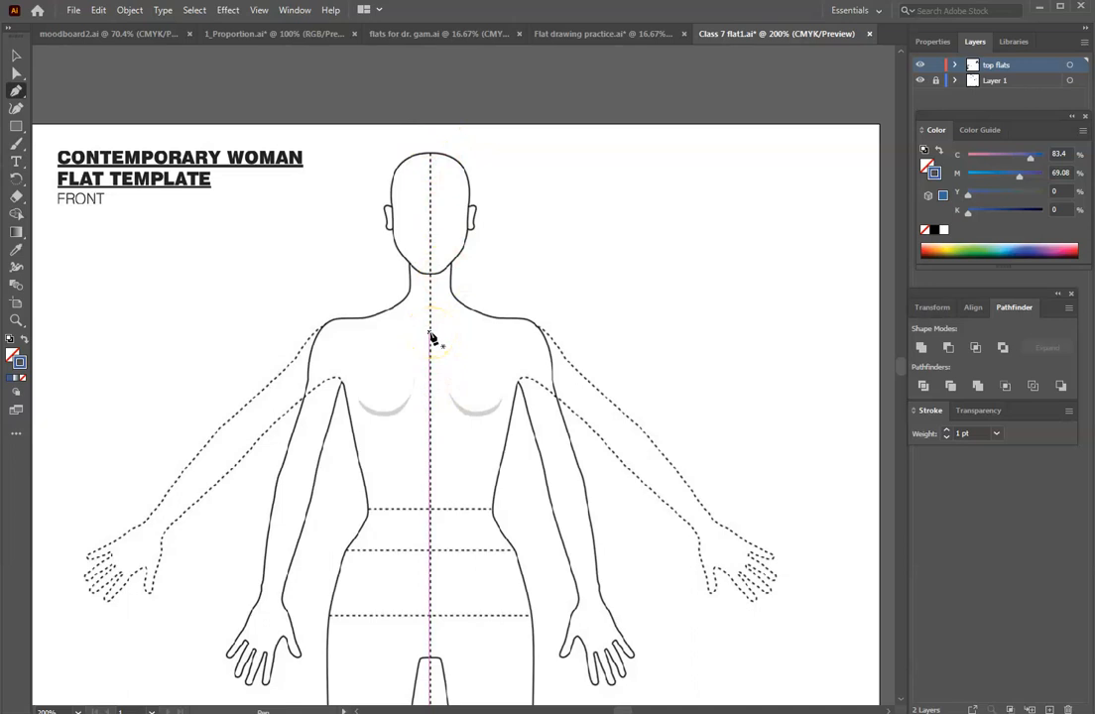
left_click(429, 345)
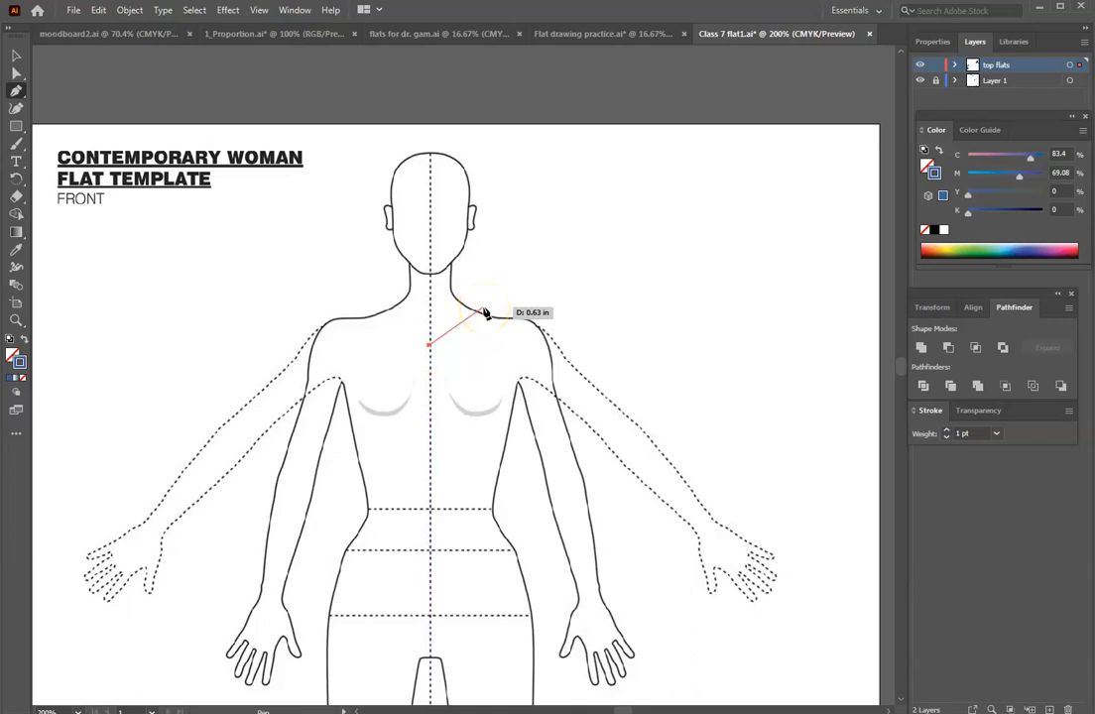
left_click(485, 309)
left_click_drag(485, 308, 487, 280)
left_click(485, 308)
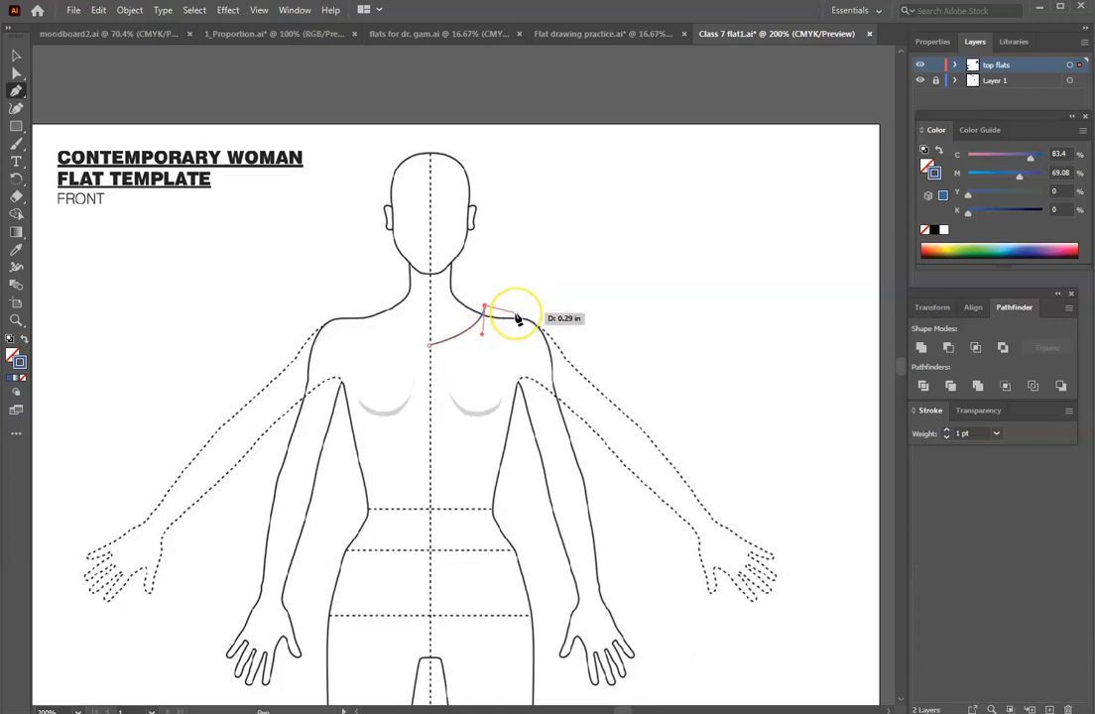
left_click(514, 314)
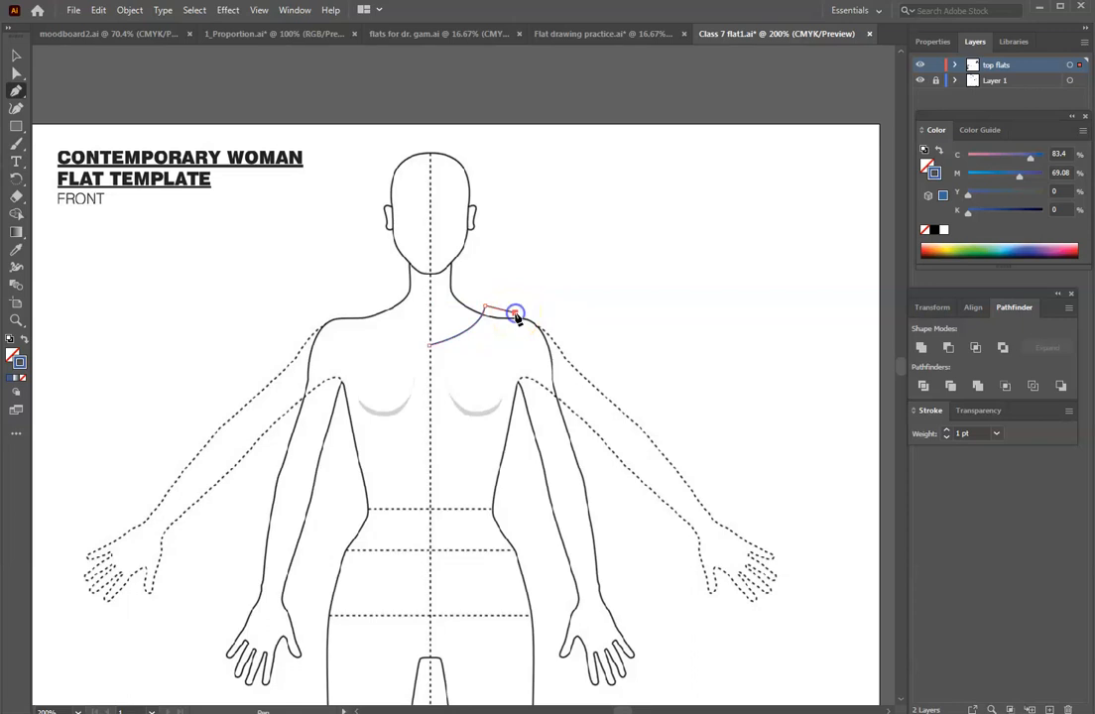
- Continue the path with a curved armhole, a straight side seam to the waist and a hem to centre front, and end it
left_click(519, 403)
left_click_drag(519, 404, 514, 519)
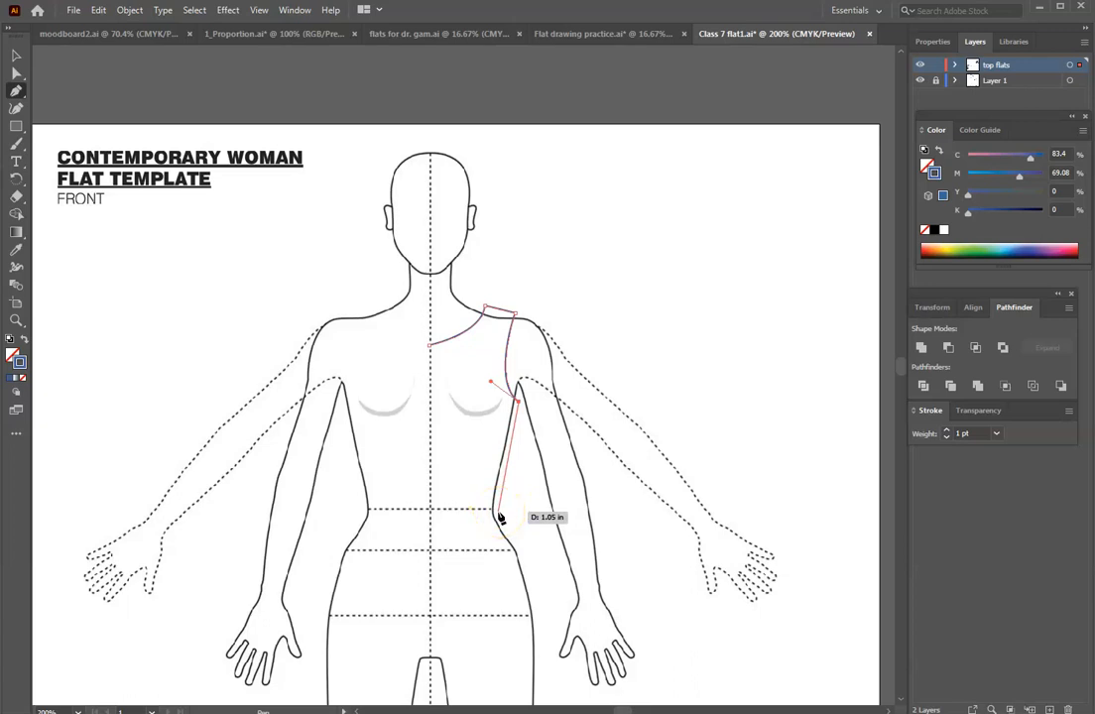
left_click_drag(500, 512, 433, 517)
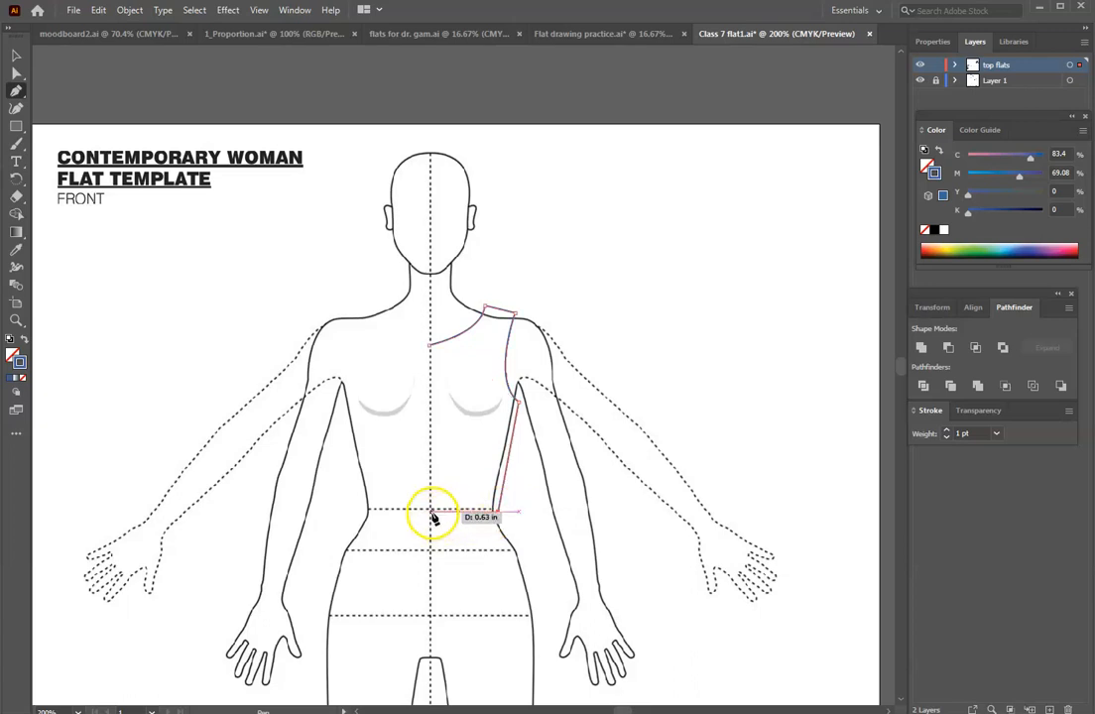
left_click(430, 513)
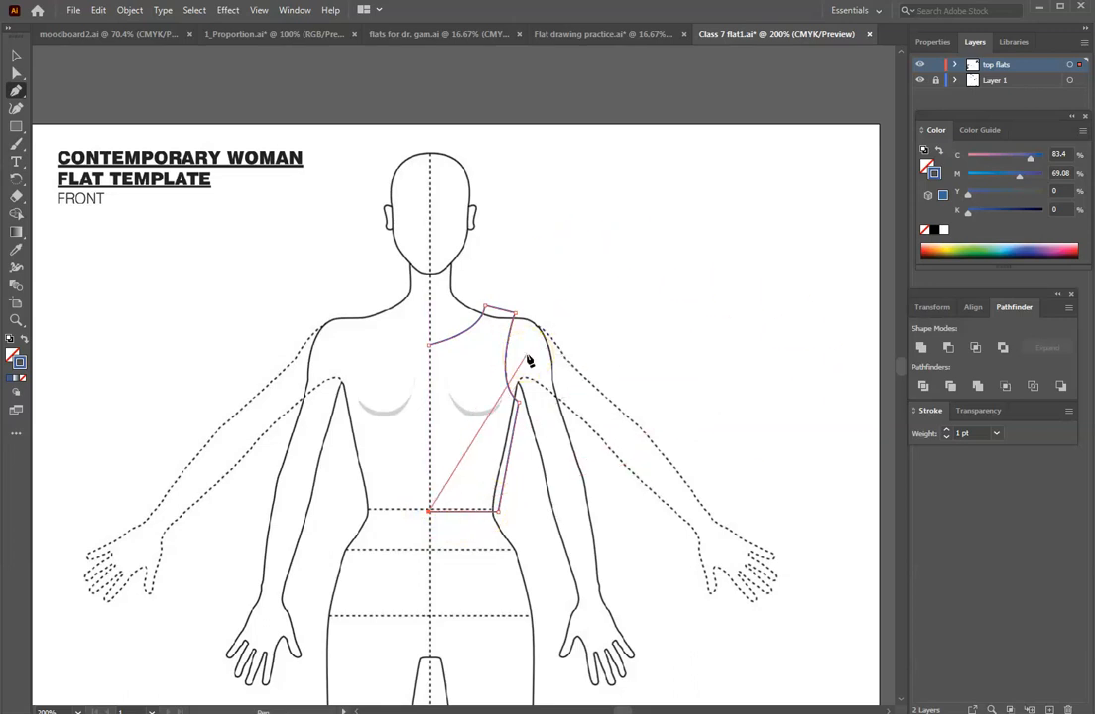
key("Escape")
key("v")
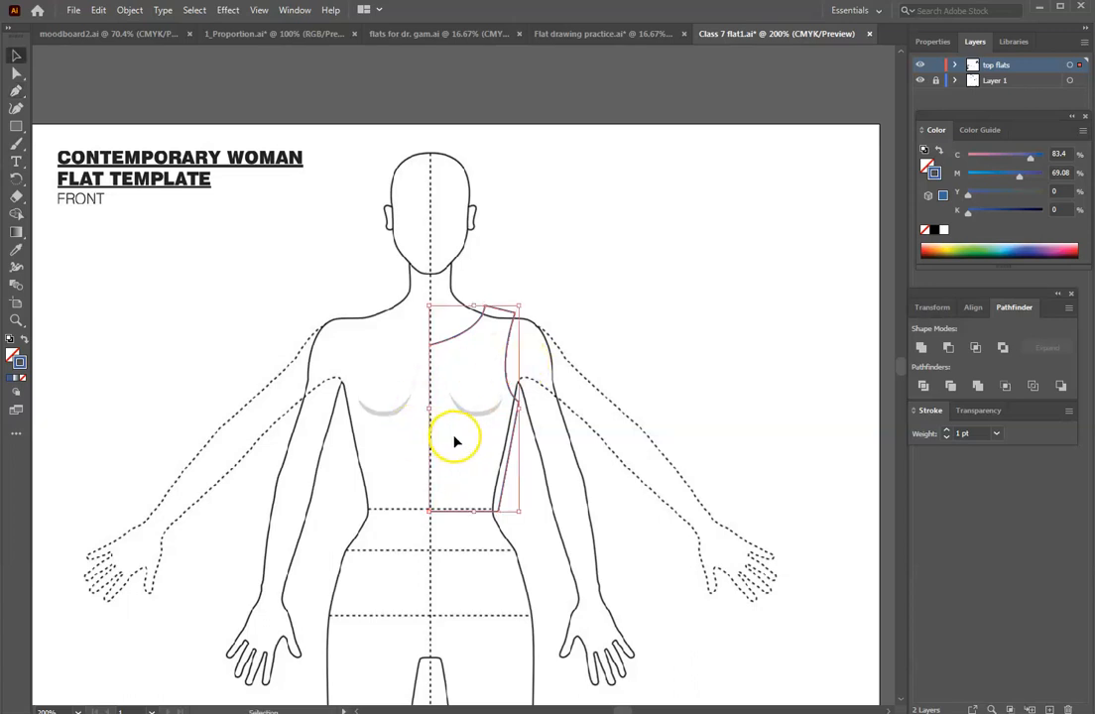
- Reflect a copy of the half top across the vertical axis
right_click(478, 324)
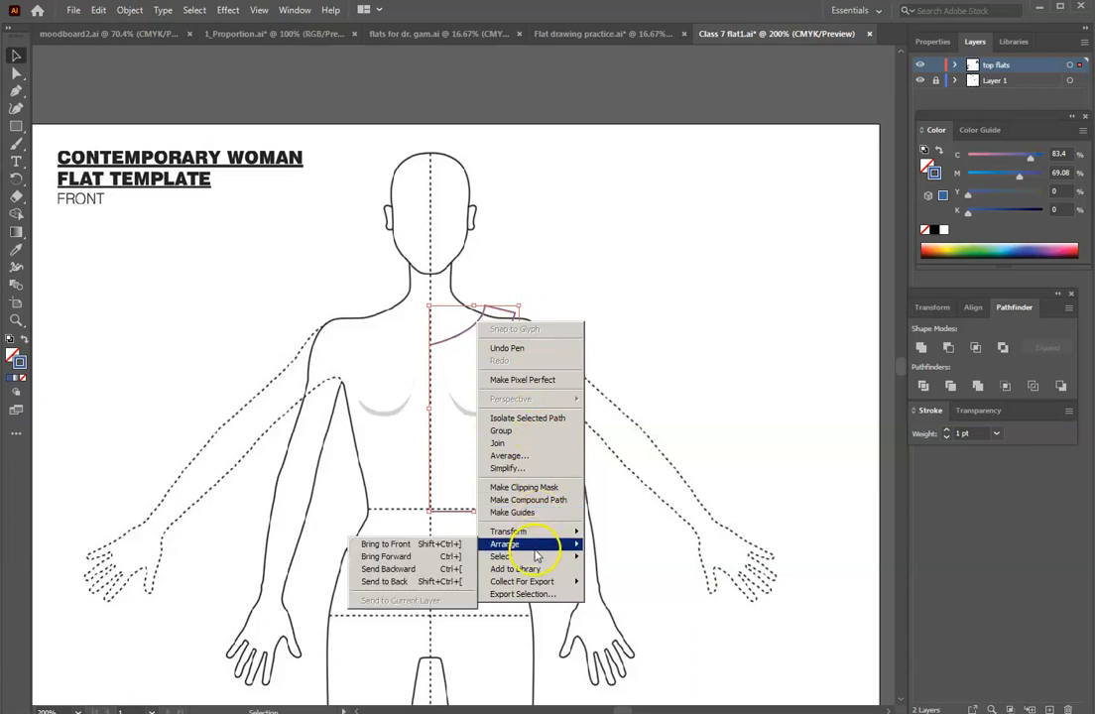
mouse_move(541, 538)
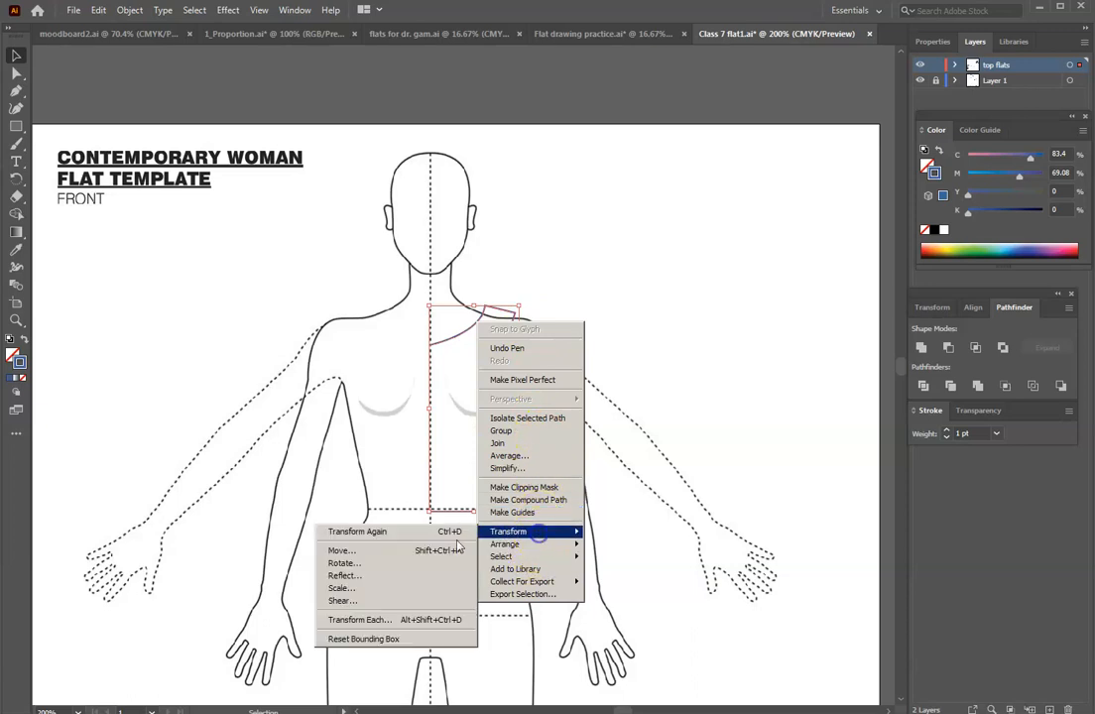
left_click(375, 583)
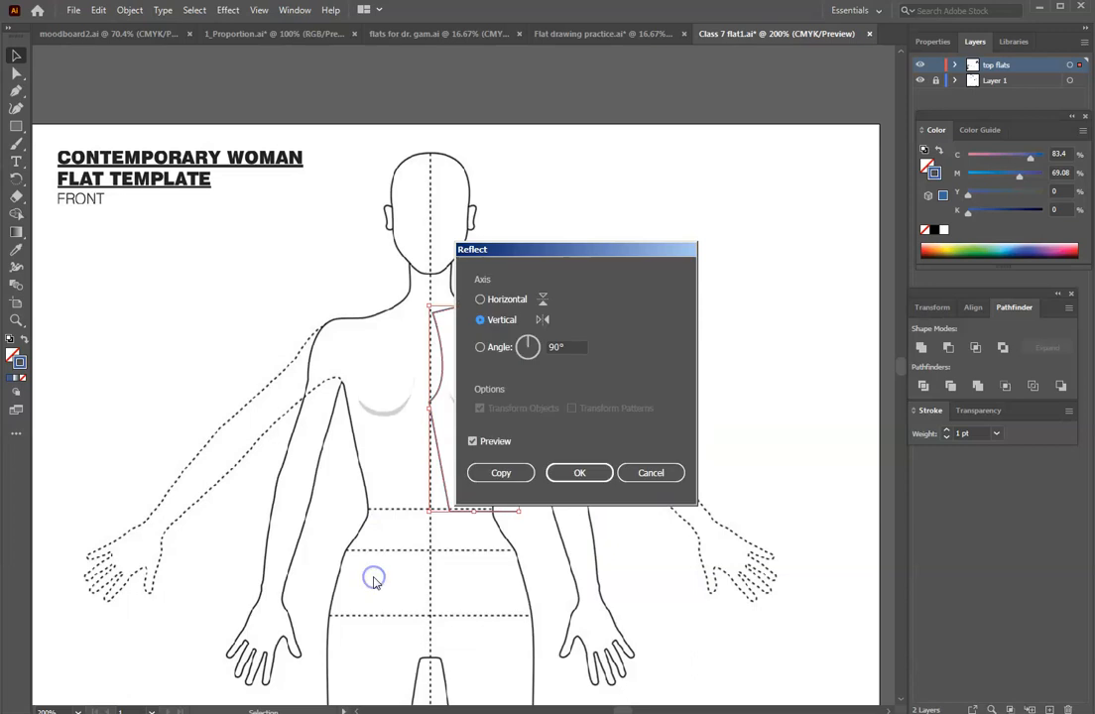
left_click(500, 474)
- Nudge the mirrored copy left until its neckline and hem meet the original half at centre front
key("Left")
key("Left")
key("Left")
key("Left")
key("Left")
key("Left")
key("Left")
key("Left")
key("Left")
key("Left")
key("Left")
key("Left")
key("Left")
key("Left")
key("Left")
key("Left")
key("Left")
key("Left")
key("Left")
key("Left")
key("Left")
key("Left")
key("Left")
key("Left")
left_click(627, 311)
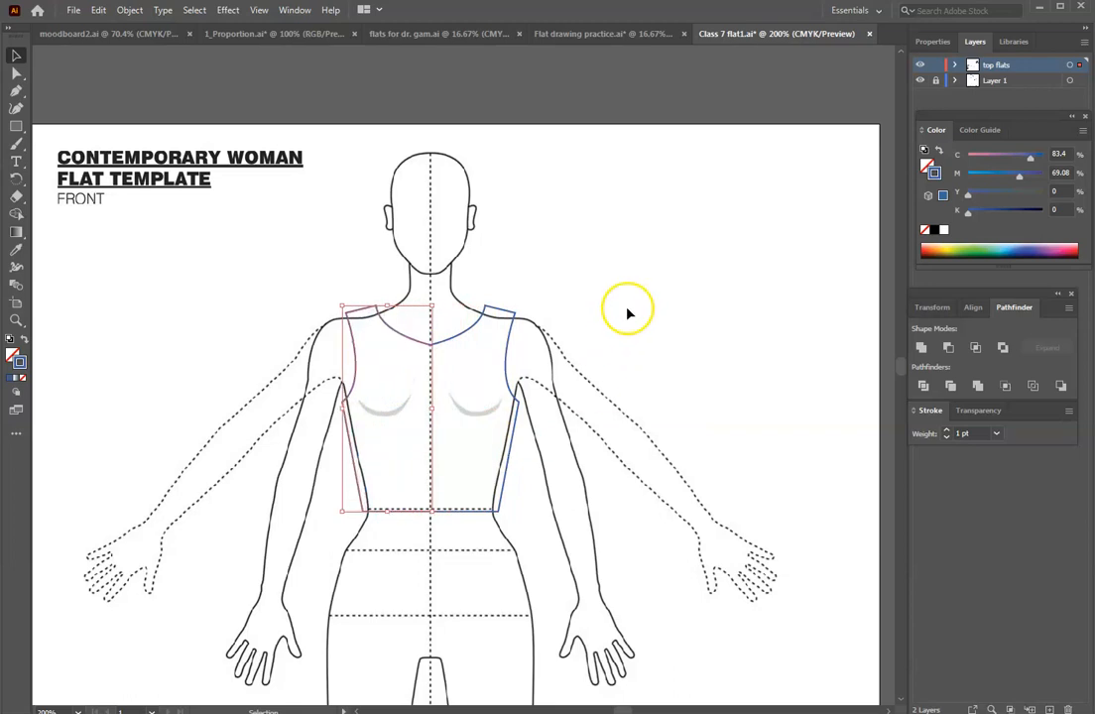
- Select both halves of the top at the centre-front neckline and join their paths
key("ctrl+equal")
key("ctrl+equal")
key("ctrl+equal")
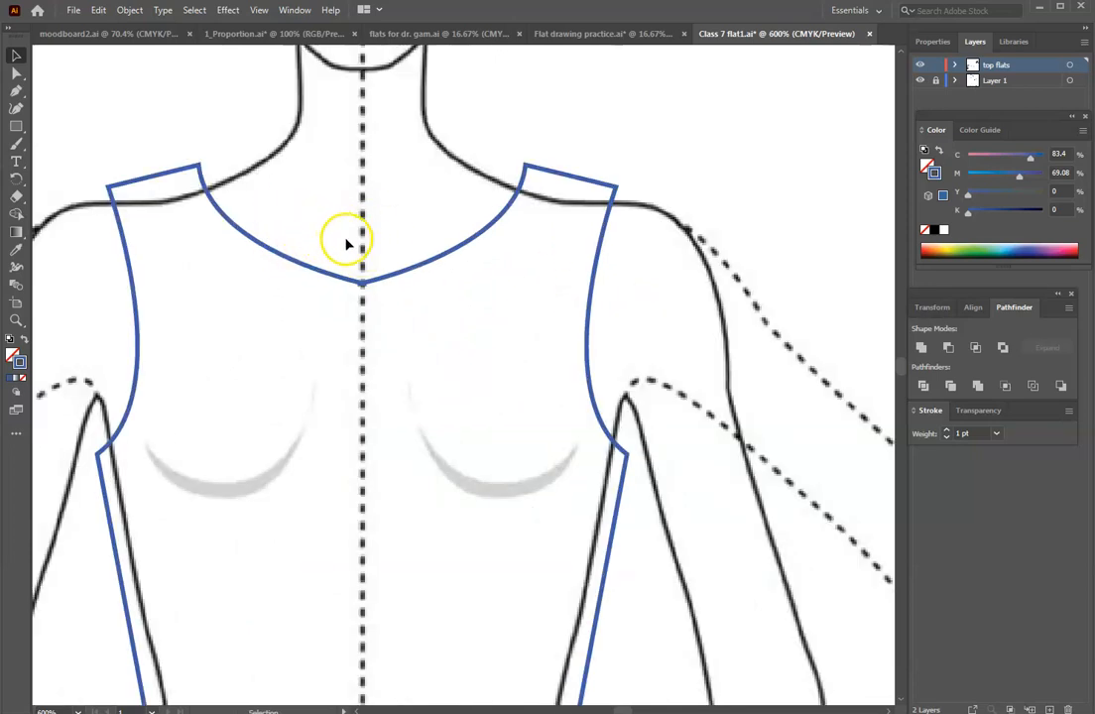
left_click_drag(318, 243, 425, 345)
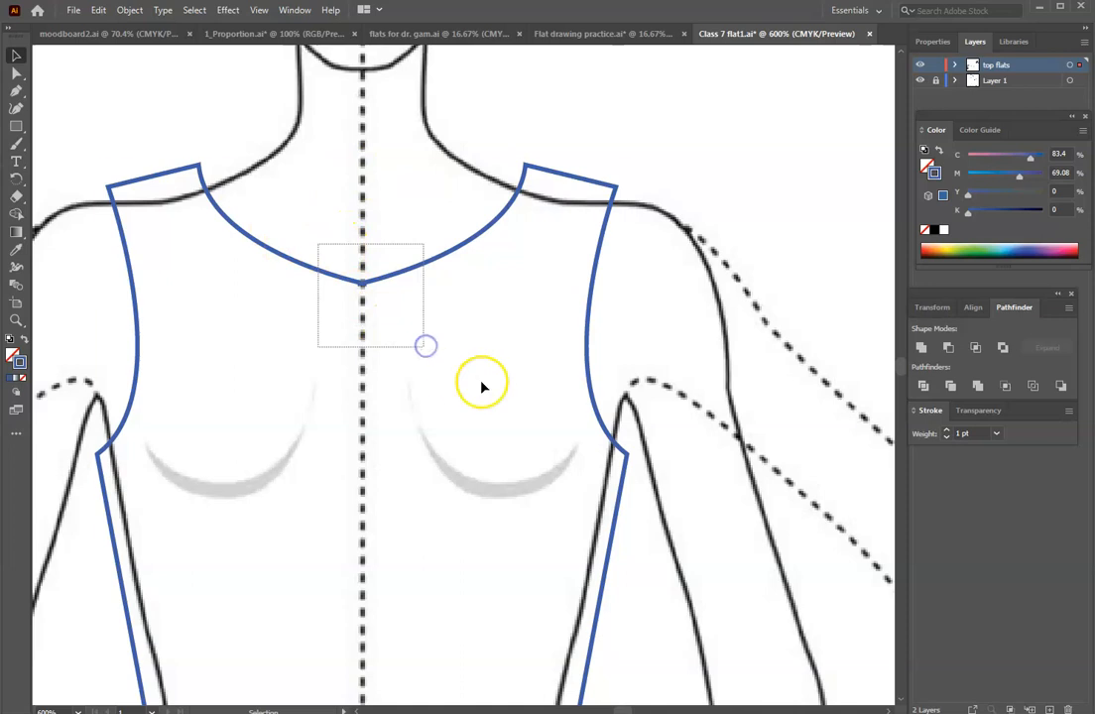
right_click(373, 283)
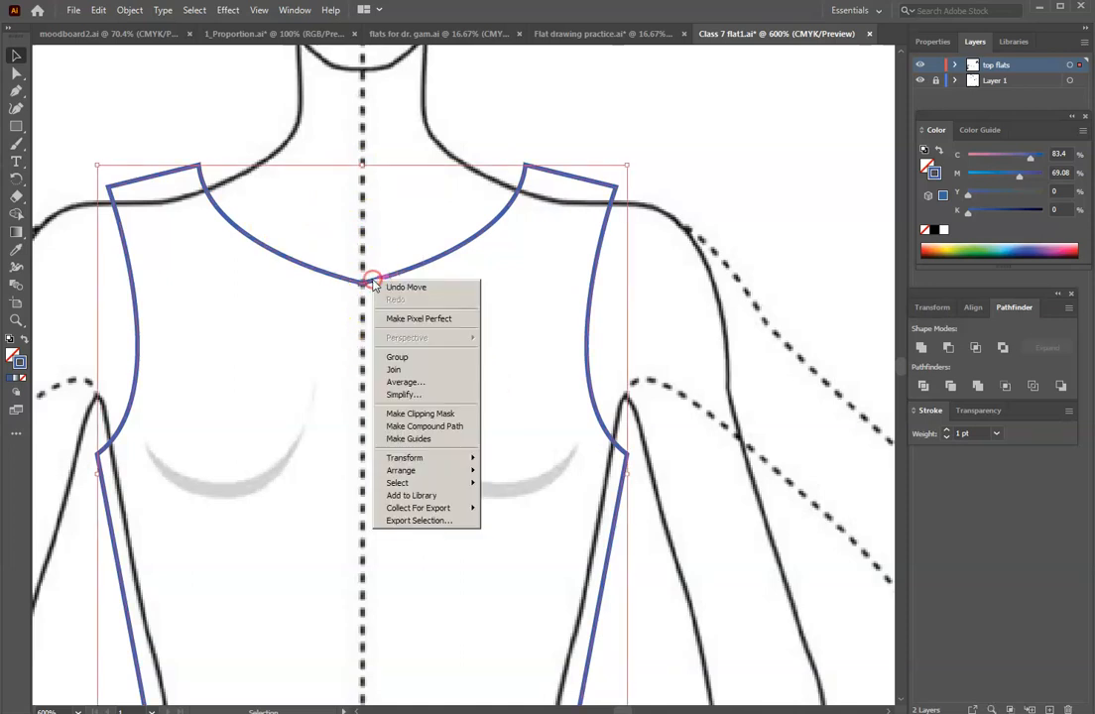
left_click(394, 370)
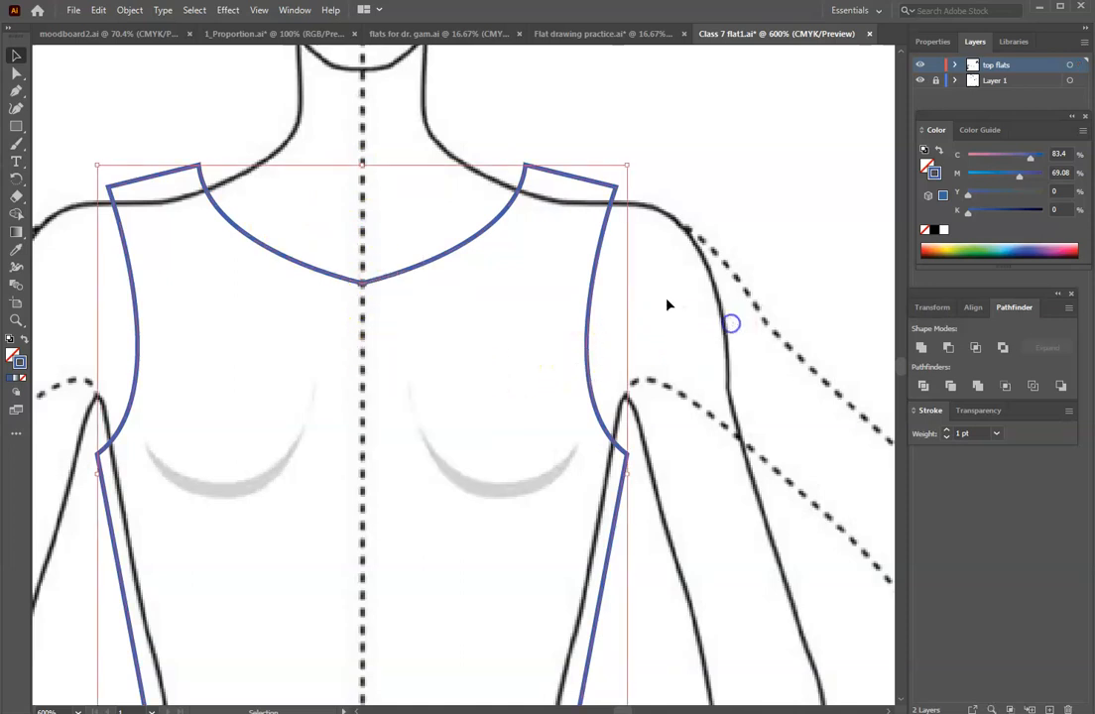
- Test the join by moving the whole outline and checking its hem, and undo both the move and the join
left_click_drag(559, 175, 584, 190)
scroll(616, 312, "down", 5)
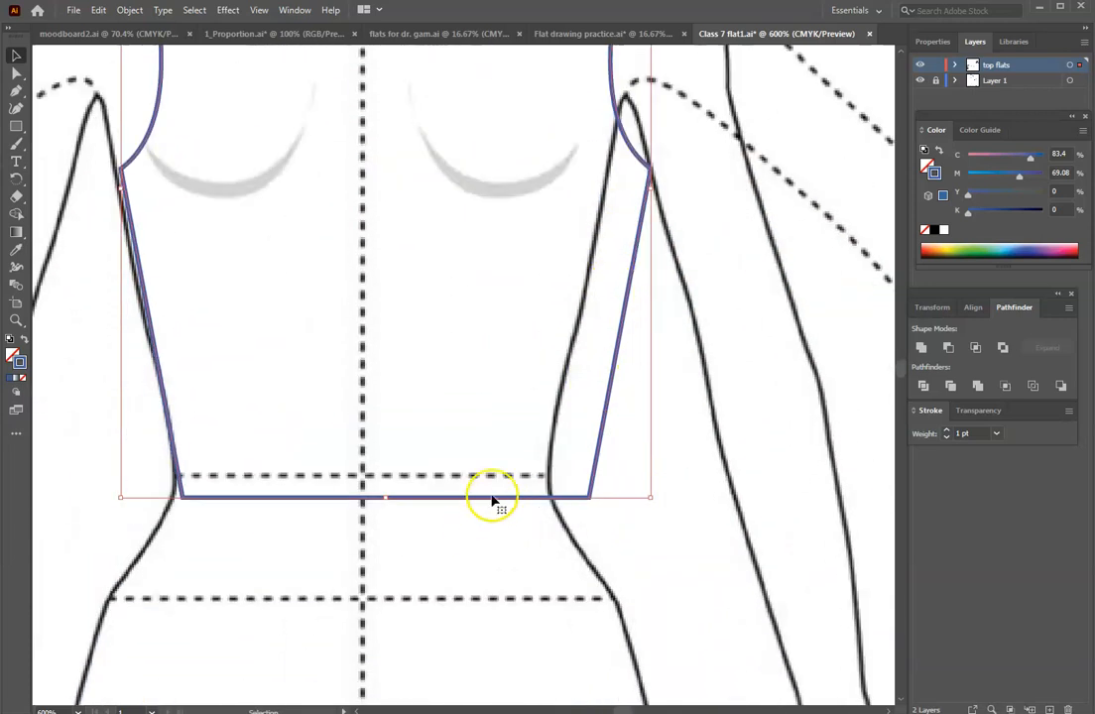
left_click(504, 504)
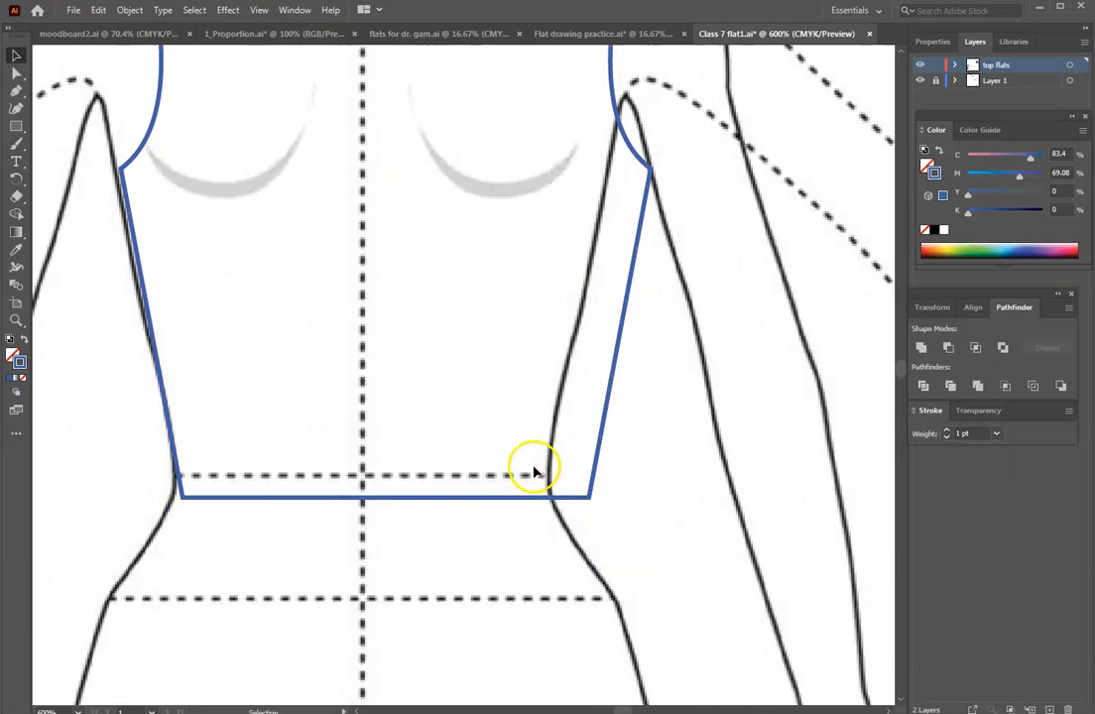
scroll(534, 471, "up", 5)
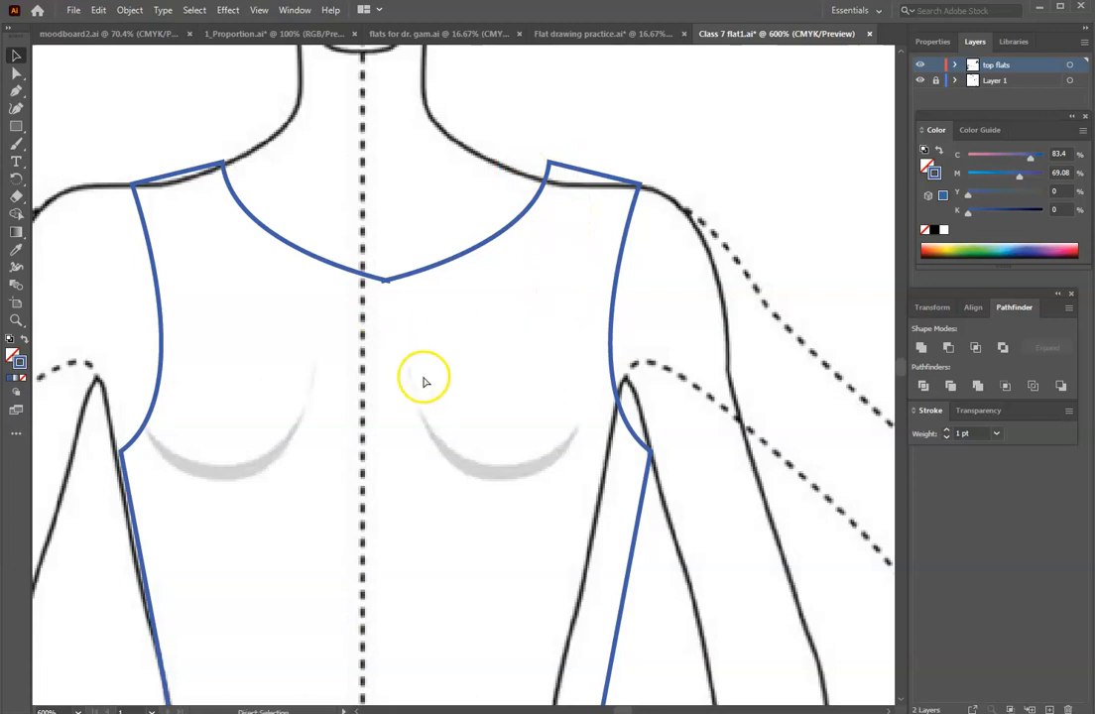
key("ctrl+z")
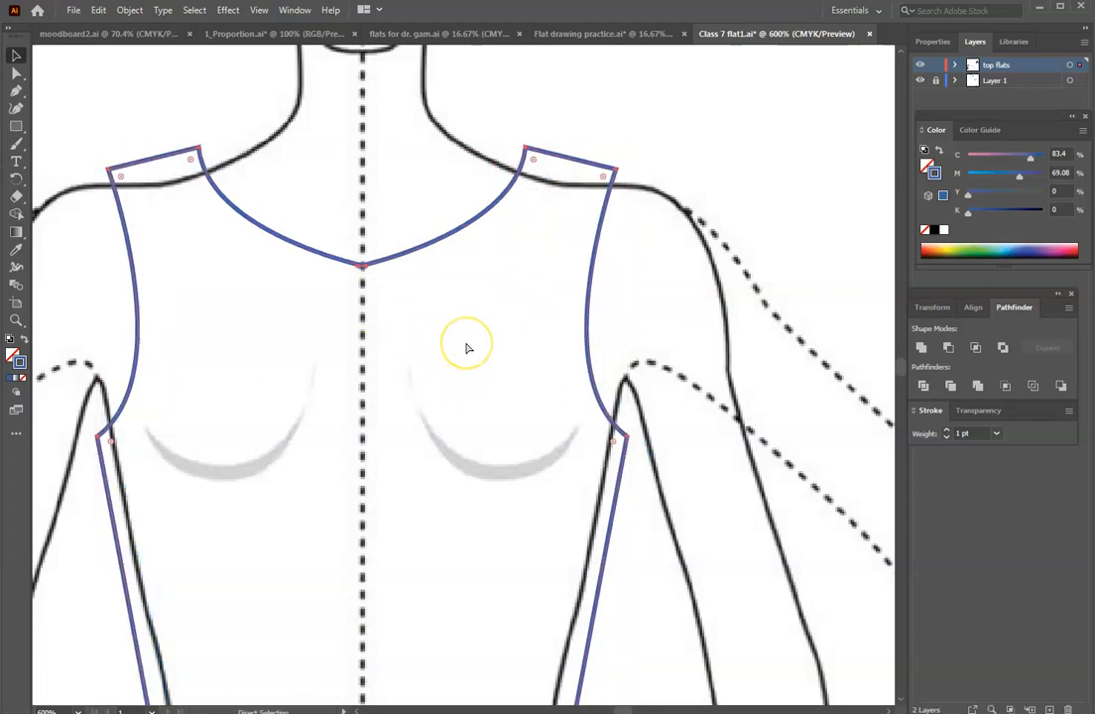
key("ctrl+z")
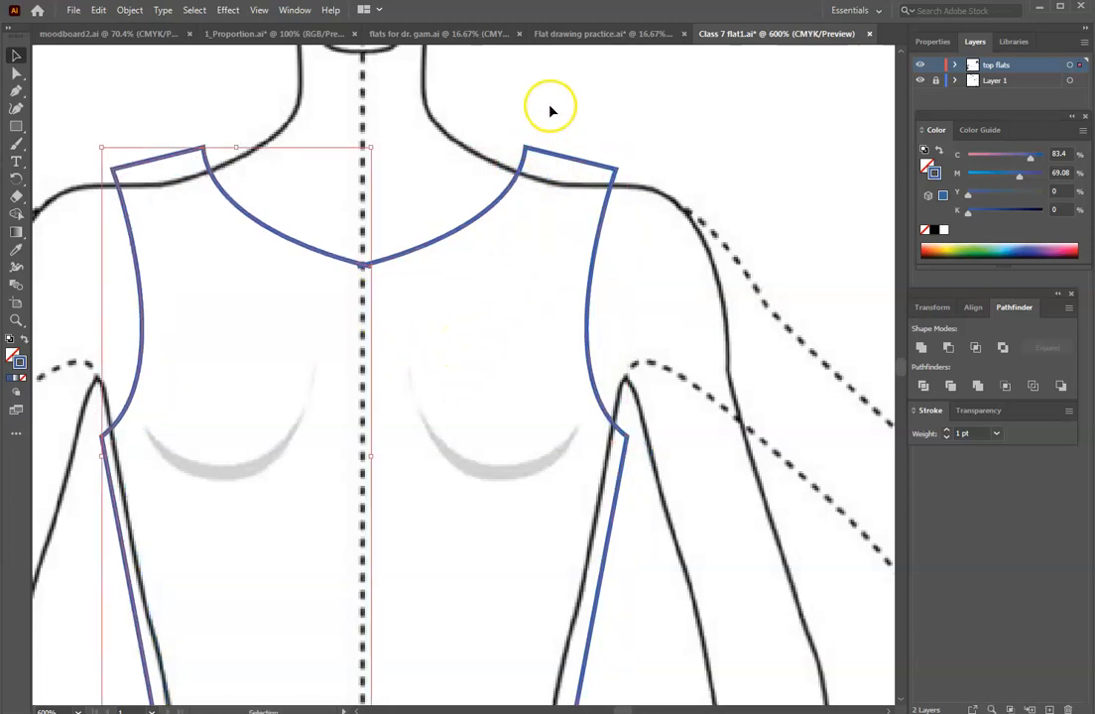
- Nudge the mirrored left half slightly left so its edge lines up with the croquis' centre line
right_click(251, 219)
key("Left")
key("Left")
key("Left")
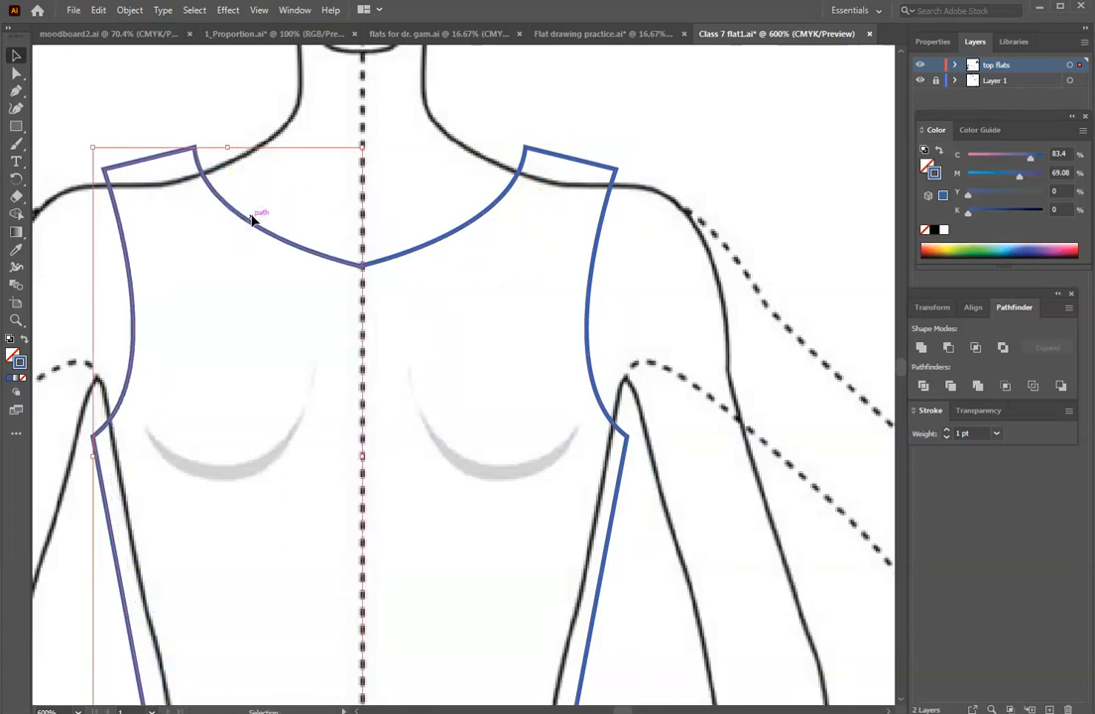
left_click(488, 84)
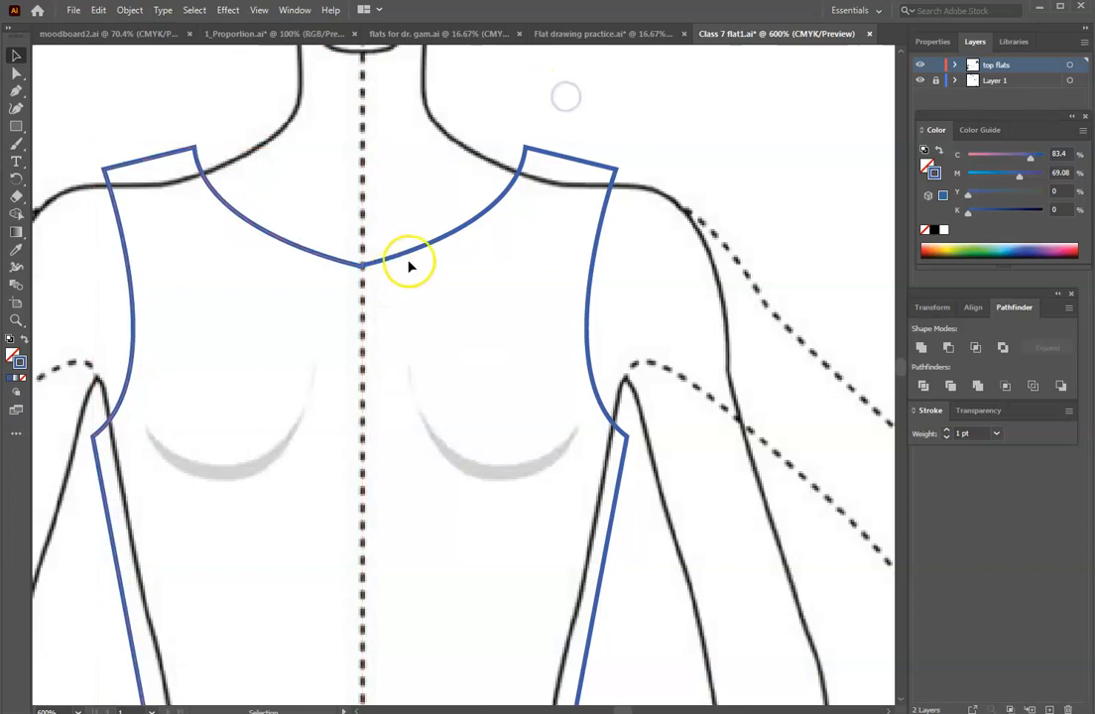
- Move both halves of the top slightly up together, and shift the right half slightly away from the left one
left_click(300, 250)
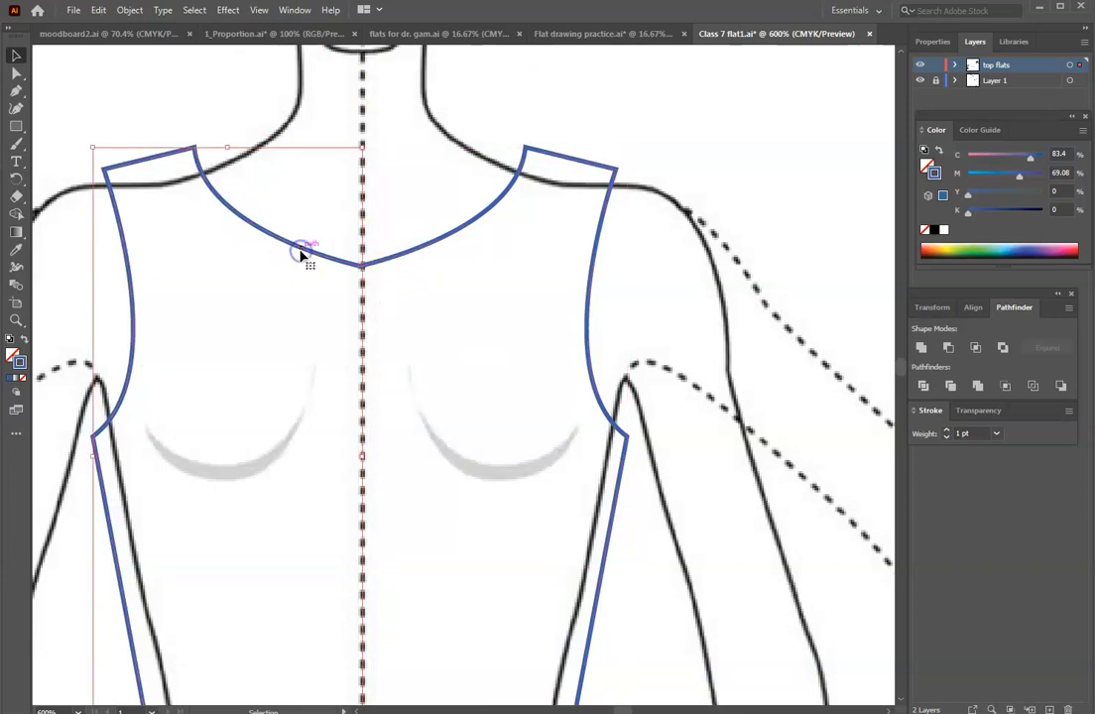
left_click(426, 248)
left_click(315, 252, "shift")
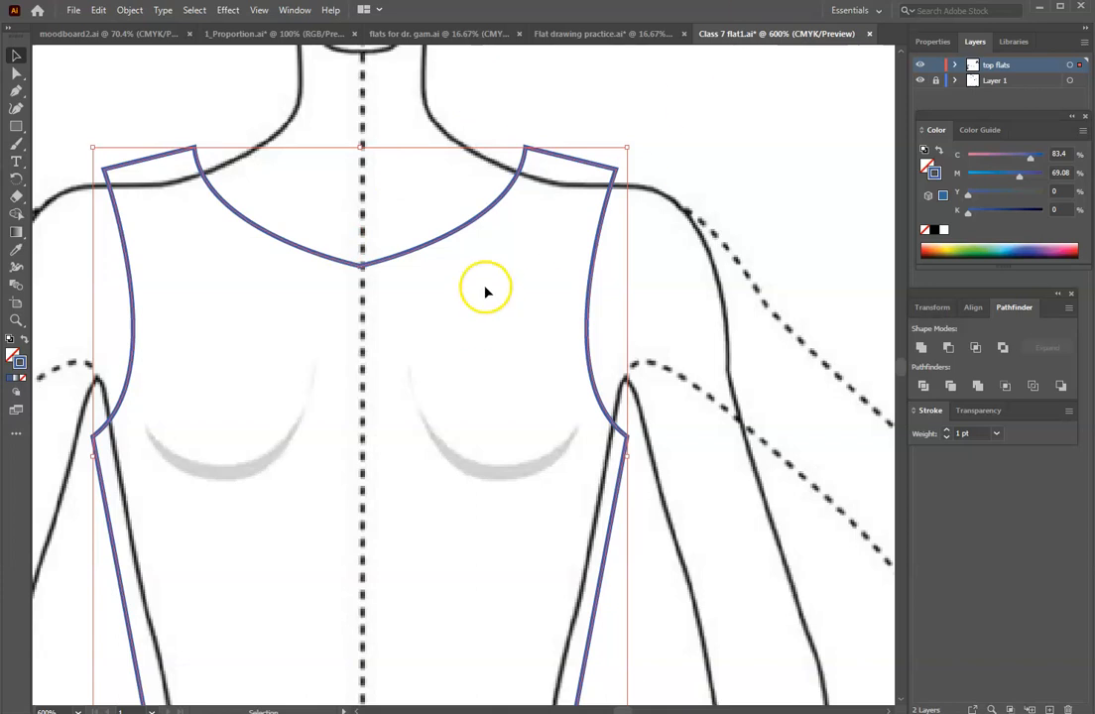
left_click_drag(452, 237, 491, 220)
left_click(481, 248)
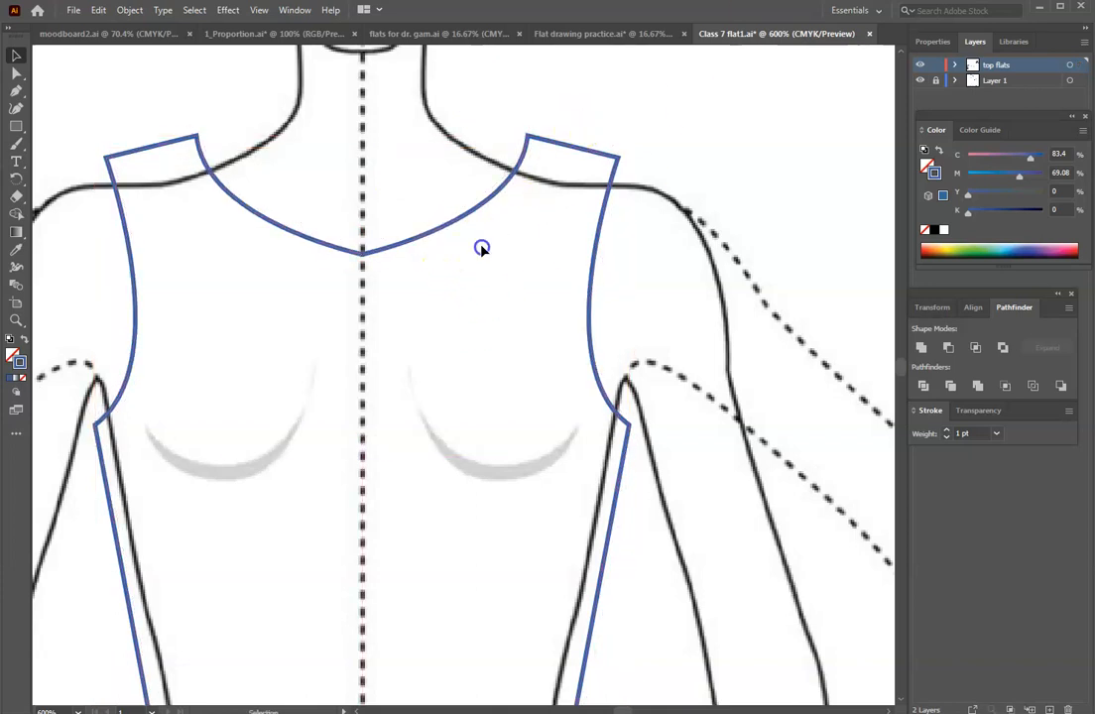
left_click_drag(426, 239, 429, 236)
left_click(495, 264)
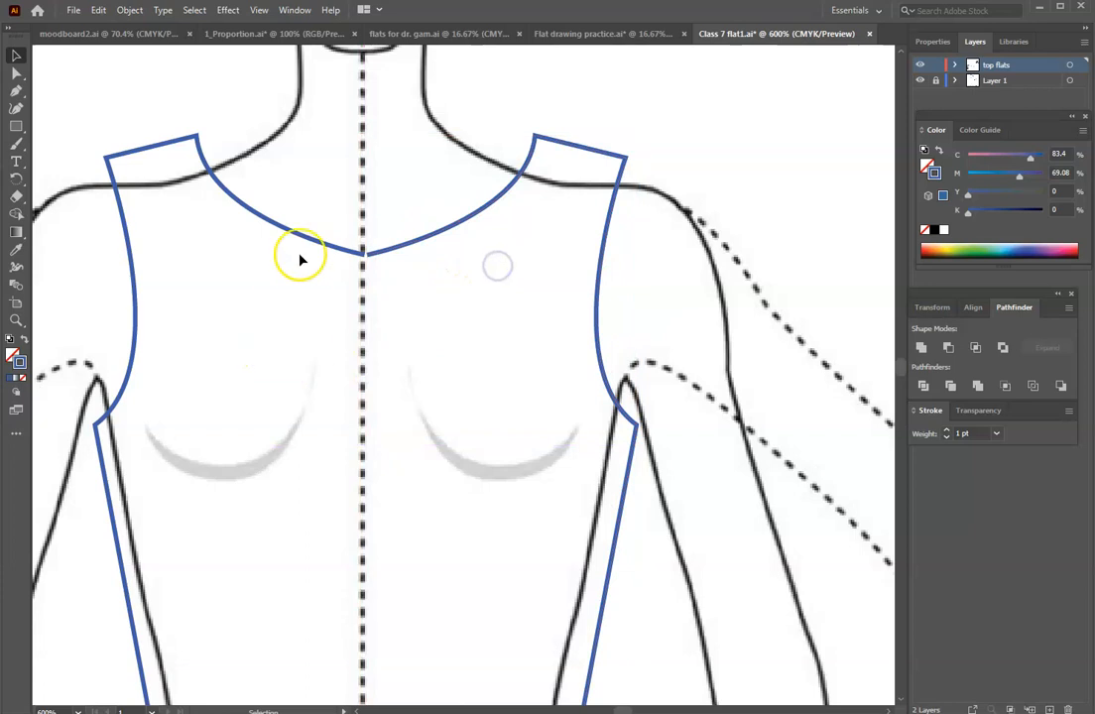
- Join the two halves across the small gap at the centre-front neckline and undo the join
left_click_drag(256, 102, 447, 312)
left_click(367, 254)
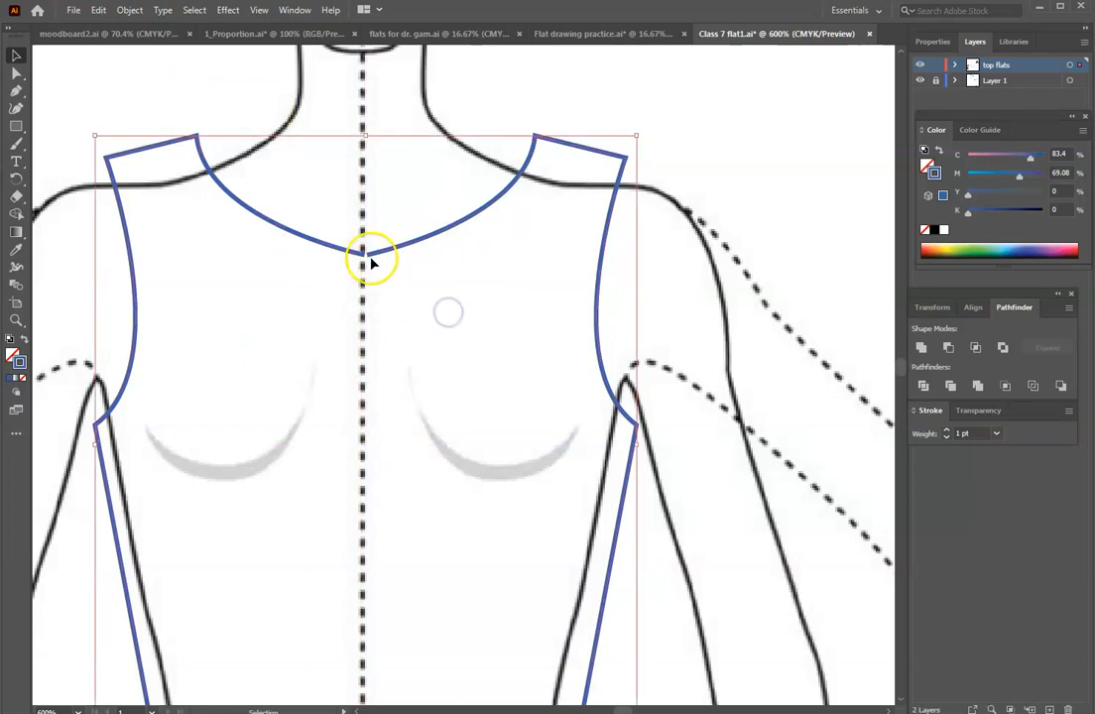
right_click(377, 248)
left_click(417, 335)
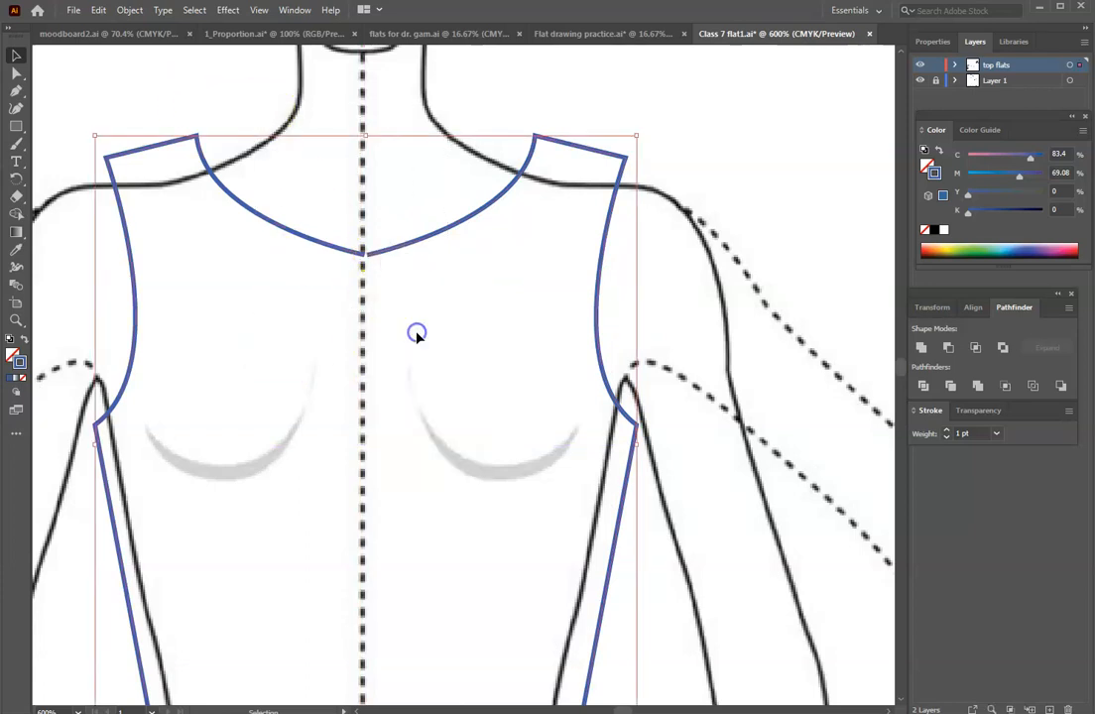
left_click(368, 265)
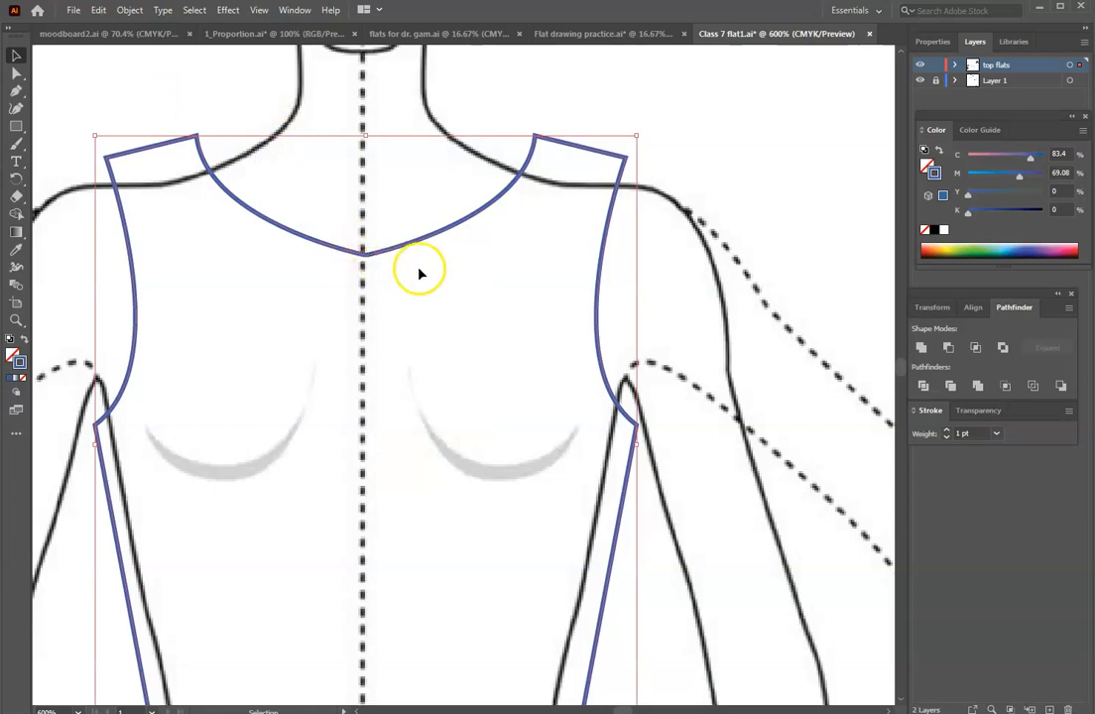
key("a")
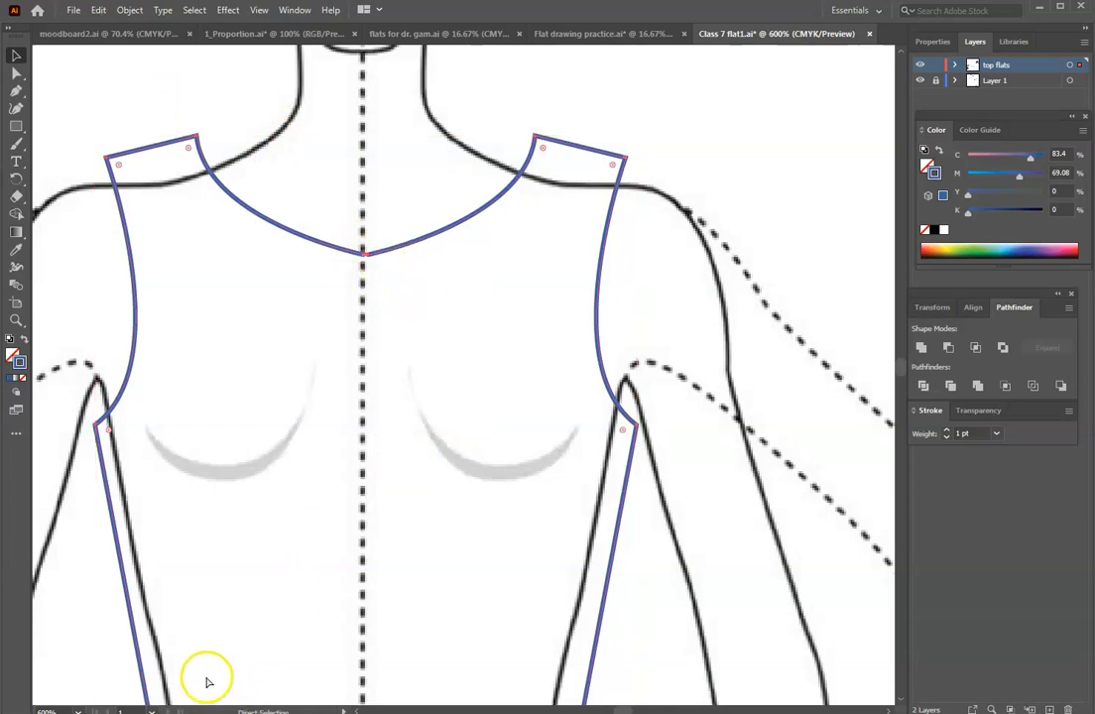
key("v")
left_click(408, 391)
- Move the right half left so it overlaps the left half past centre front, and join the two paths
left_click_drag(386, 244, 361, 257)
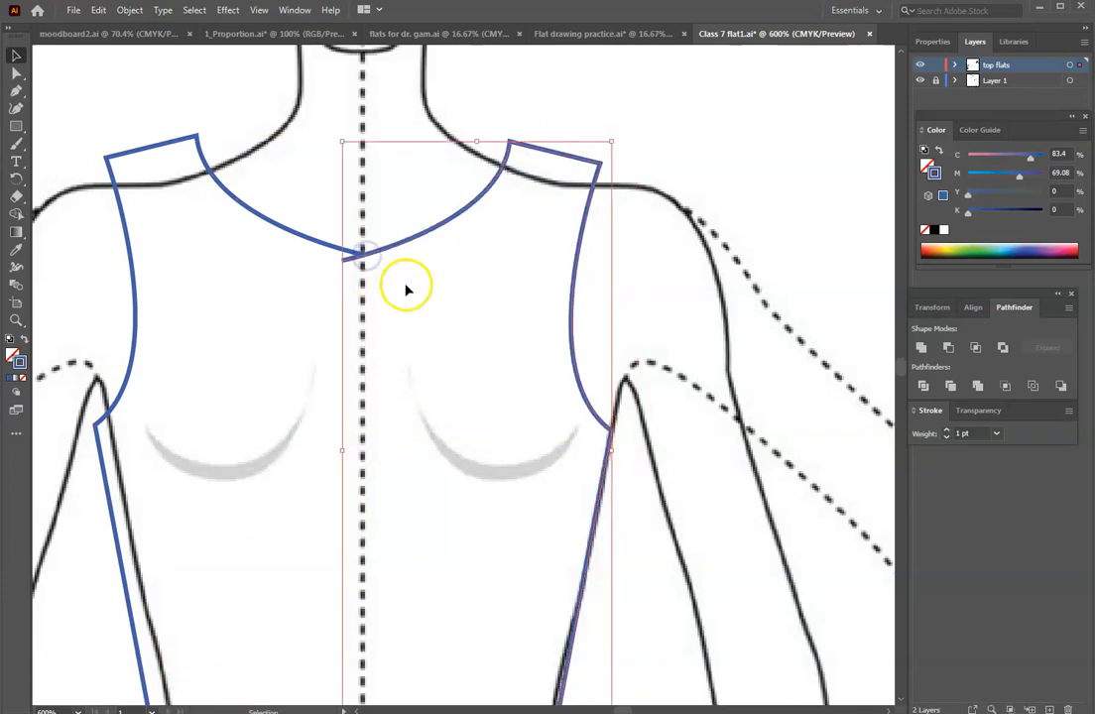
left_click_drag(317, 200, 379, 310)
right_click(358, 257)
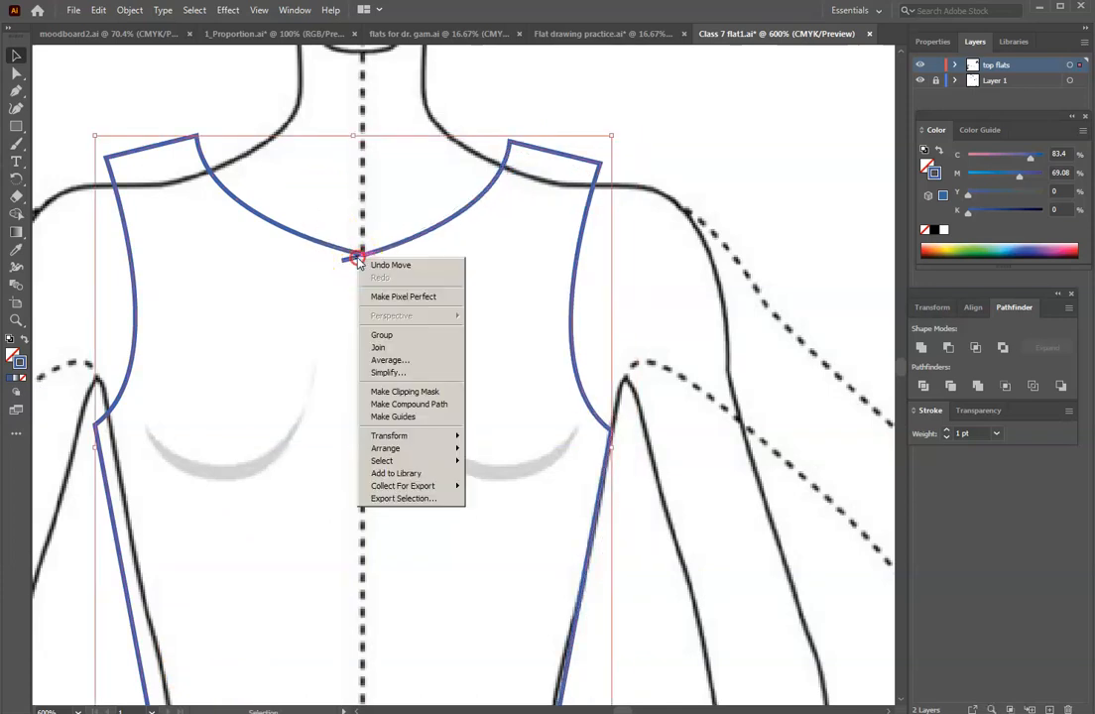
left_click(386, 347)
scroll(472, 416, "down", 4)
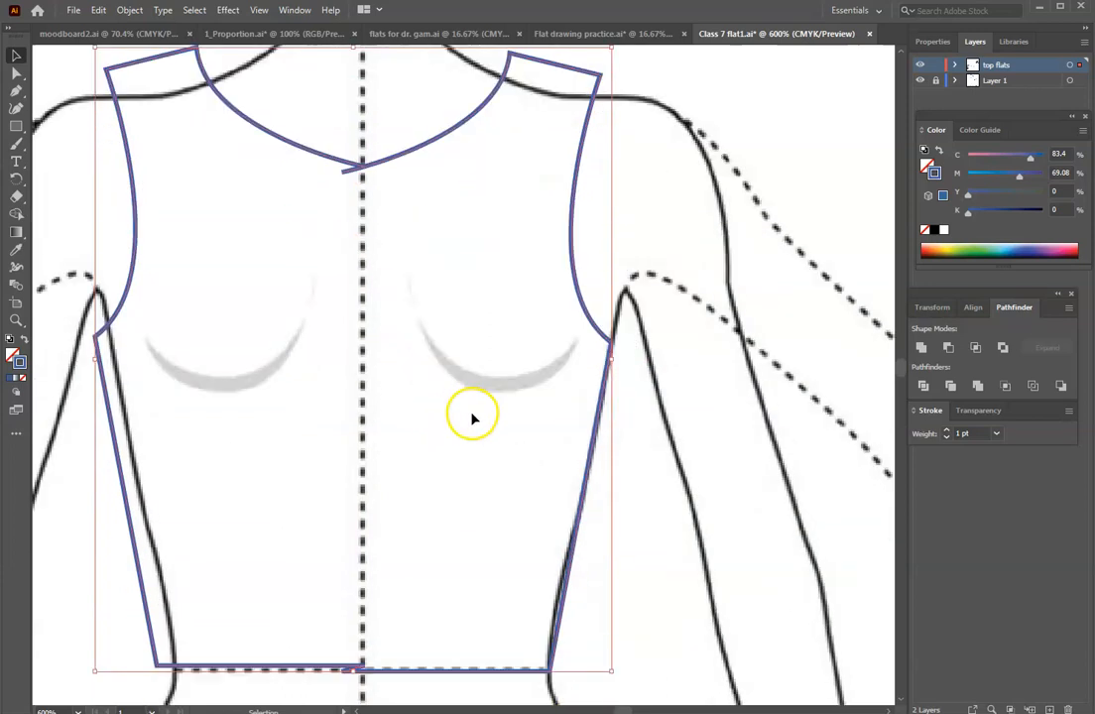
- Examine how the two joined halves of the top meet where they overlap at the centre-front hem
left_click(374, 617)
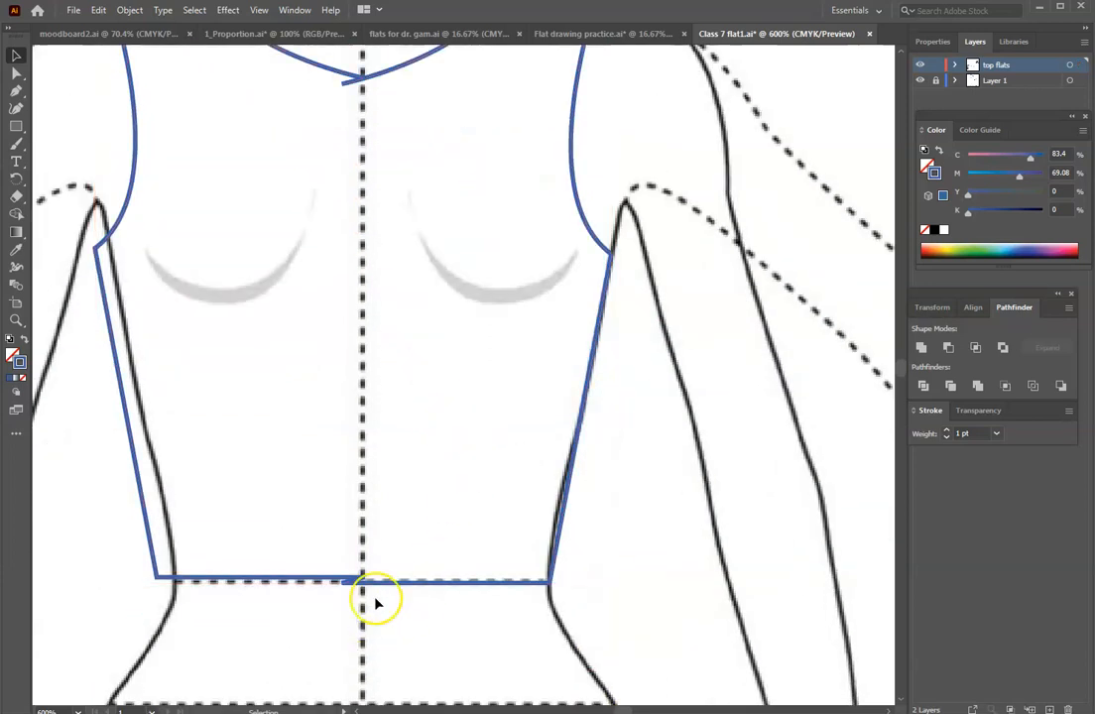
scroll(325, 567, "down", 1)
scroll(325, 567, "down", 1)
left_click_drag(325, 440, 354, 485)
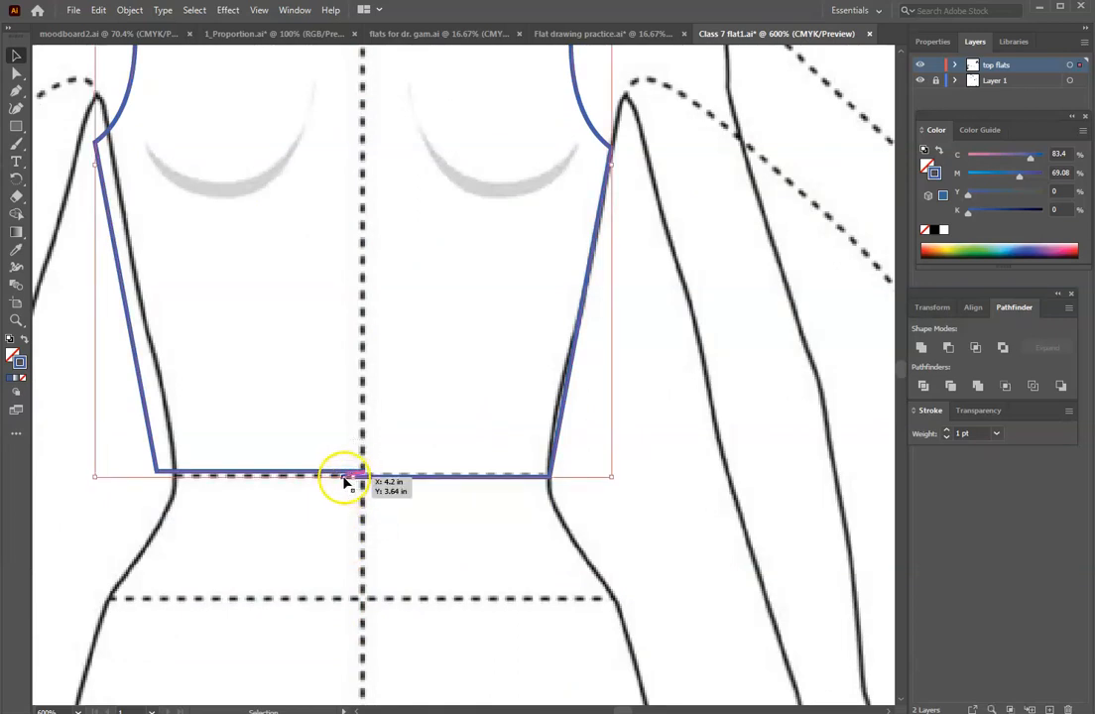
left_click(364, 504)
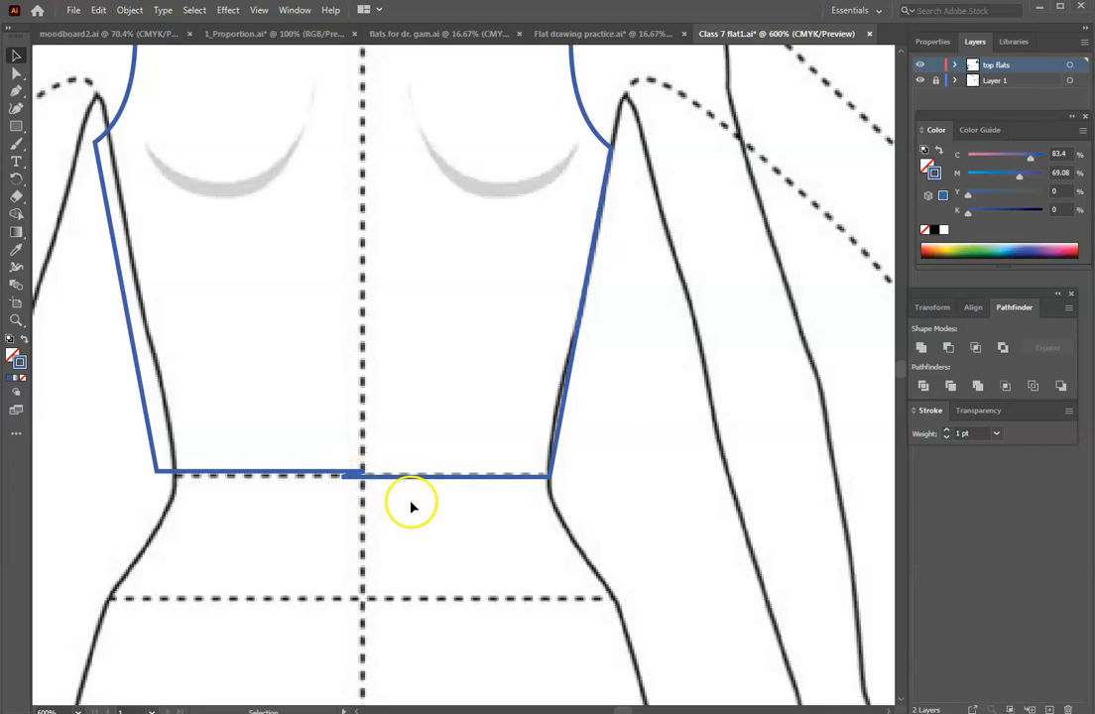
key("ctrl+equal")
key("ctrl+equal")
key("ctrl+equal")
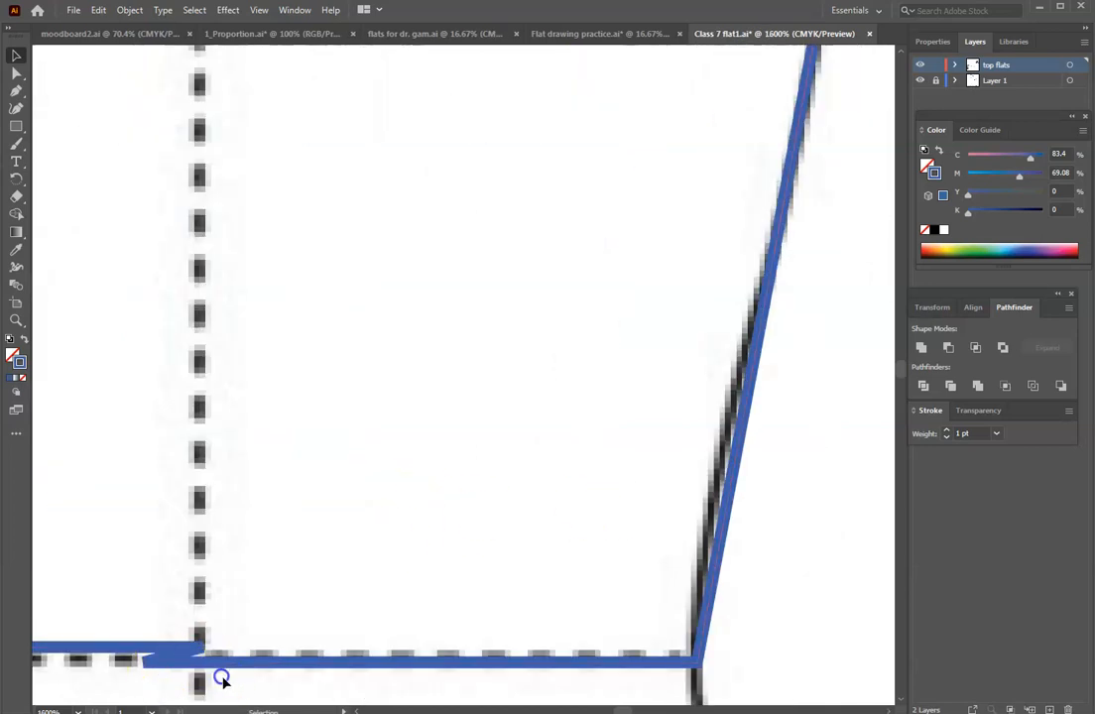
- Undo the join of the overlapping halves and the leftward move of the right half, and deselect the paths
key("ctrl+minus")
key("ctrl+minus")
key("ctrl+minus")
key("ctrl+minus")
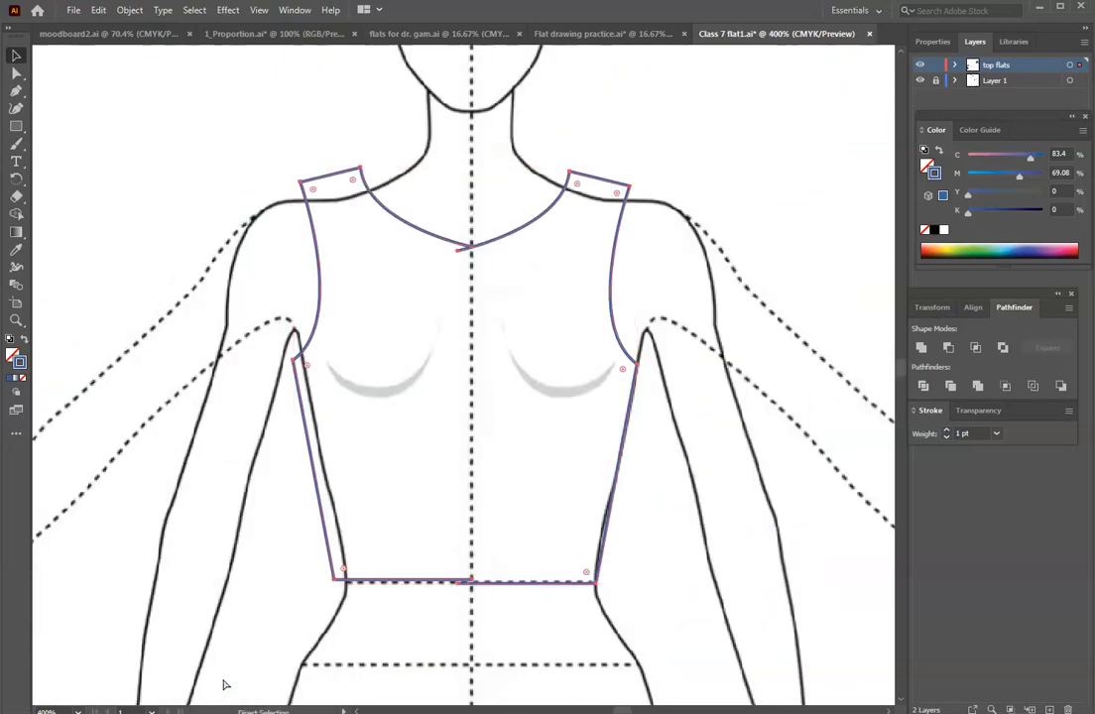
key("ctrl+z")
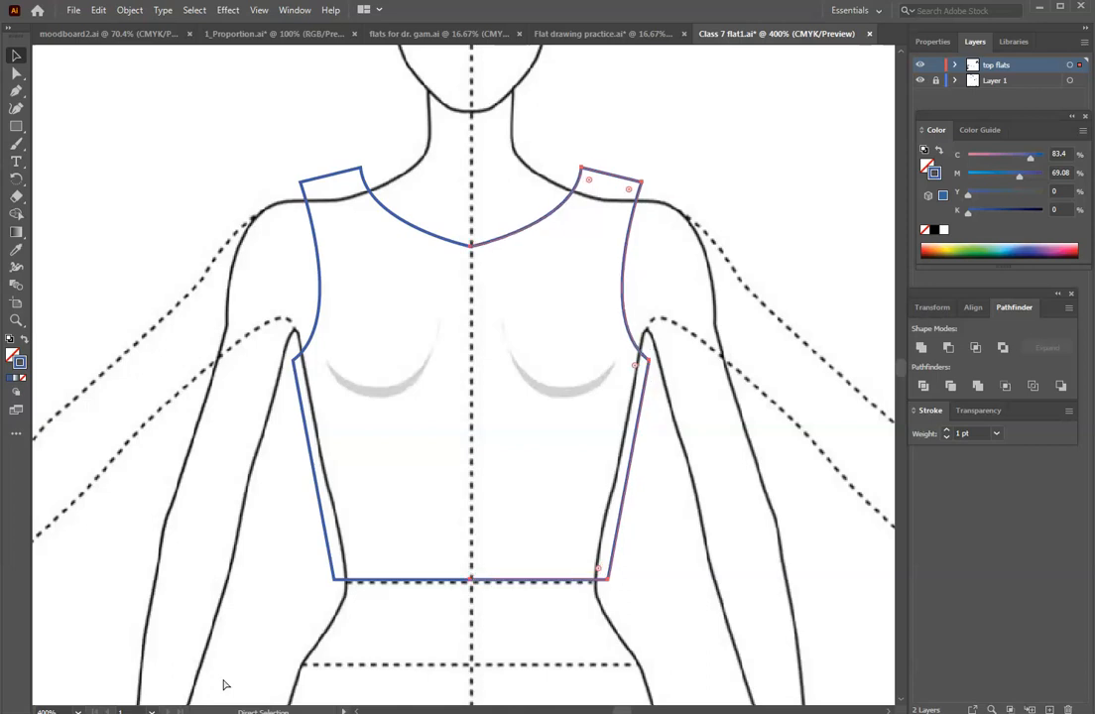
left_click(726, 558, "ctrl")
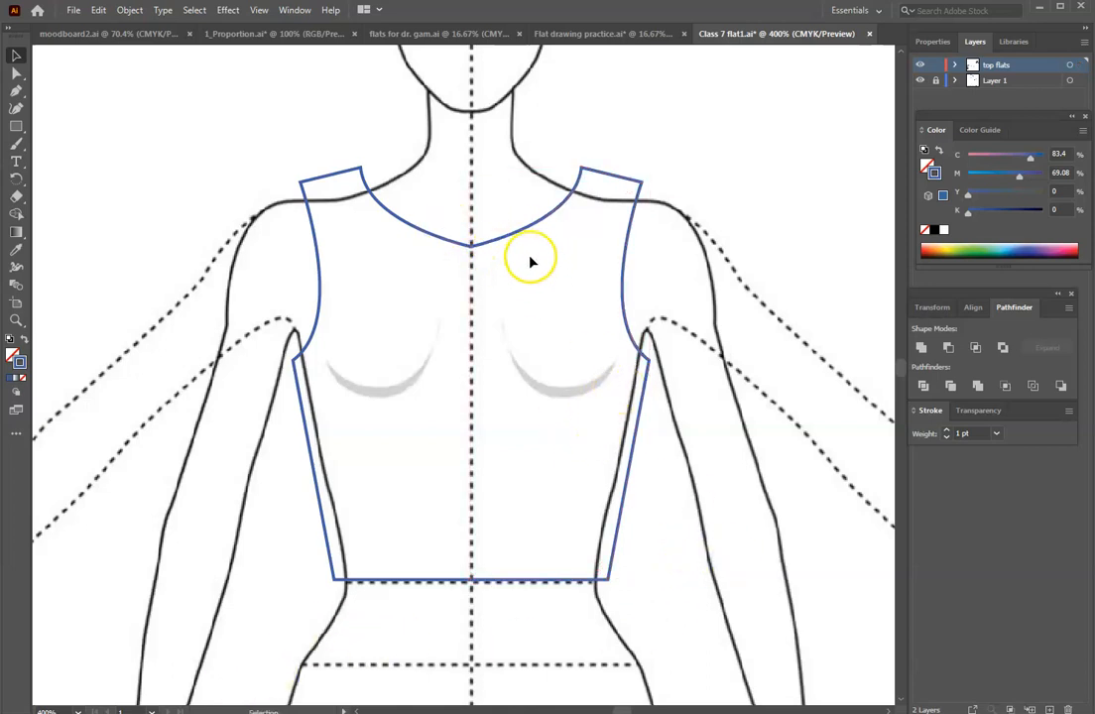
- Nudge the left half slightly left so its neckline end meets the right half's end at centre front without overlapping
key("ctrl+equal")
key("ctrl+equal")
key("ctrl+equal")
scroll(548, 247, "up", 3)
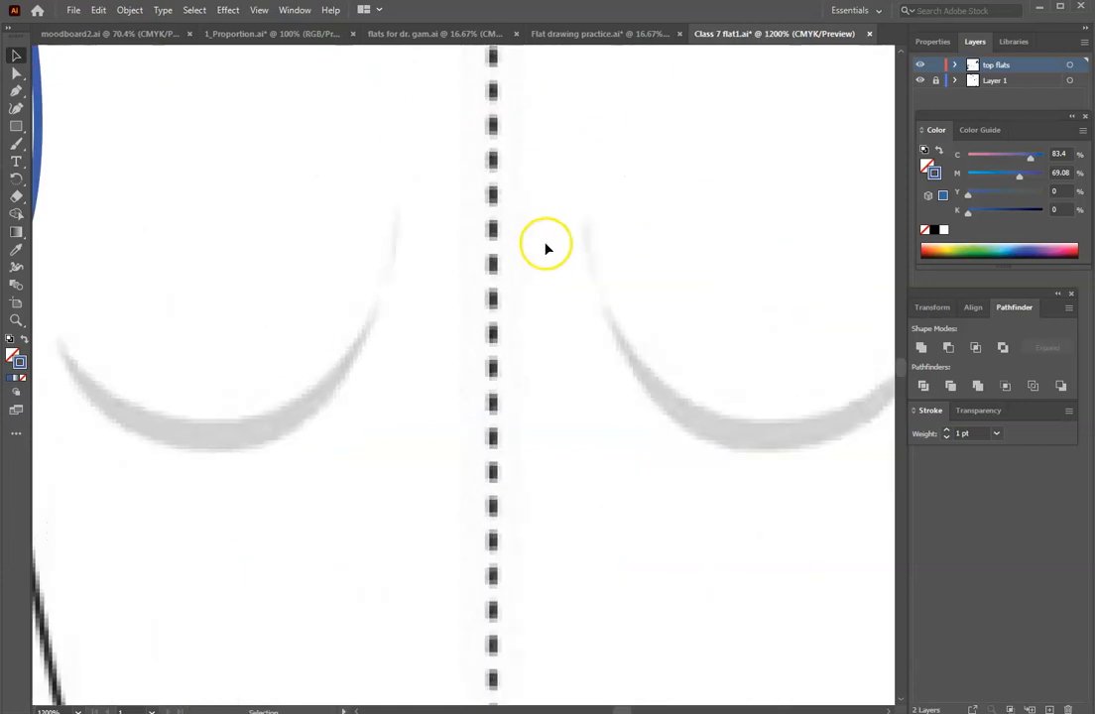
left_click(513, 149, "shift")
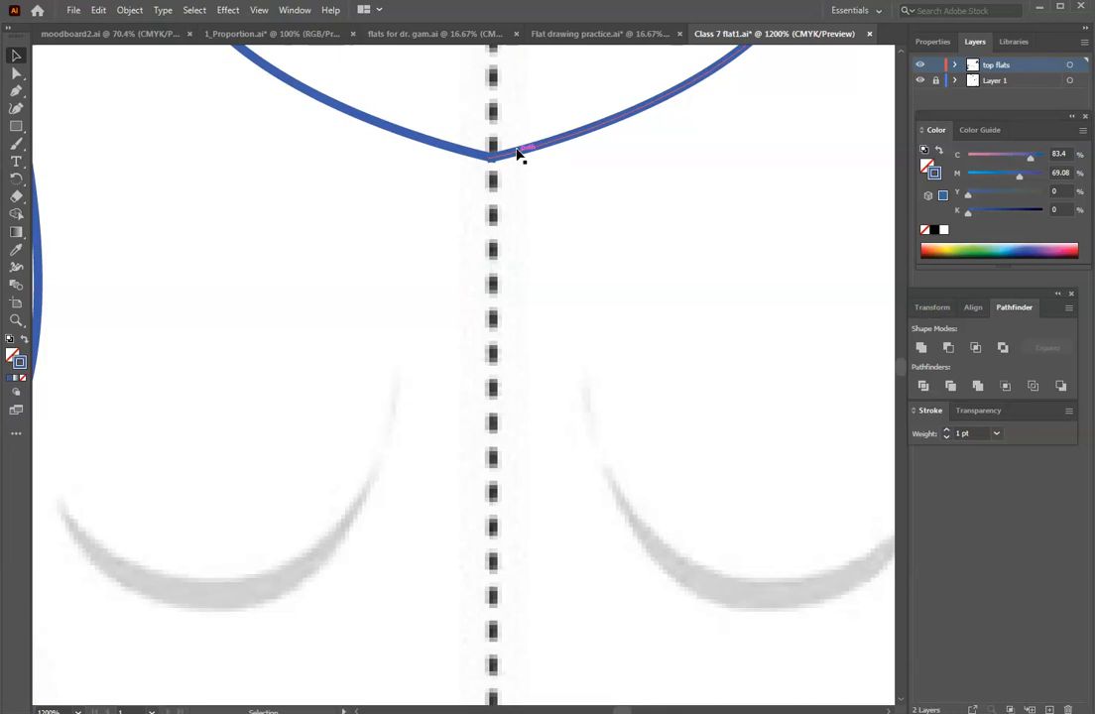
left_click(400, 133)
key("Left")
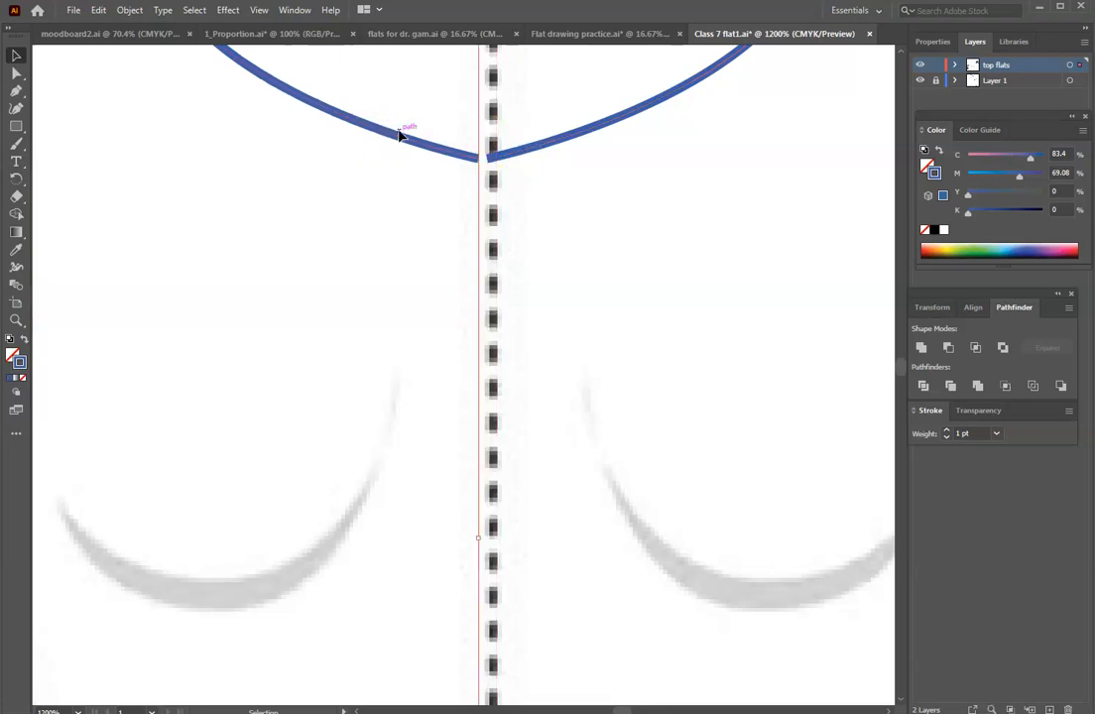
key("Right")
left_click(576, 247)
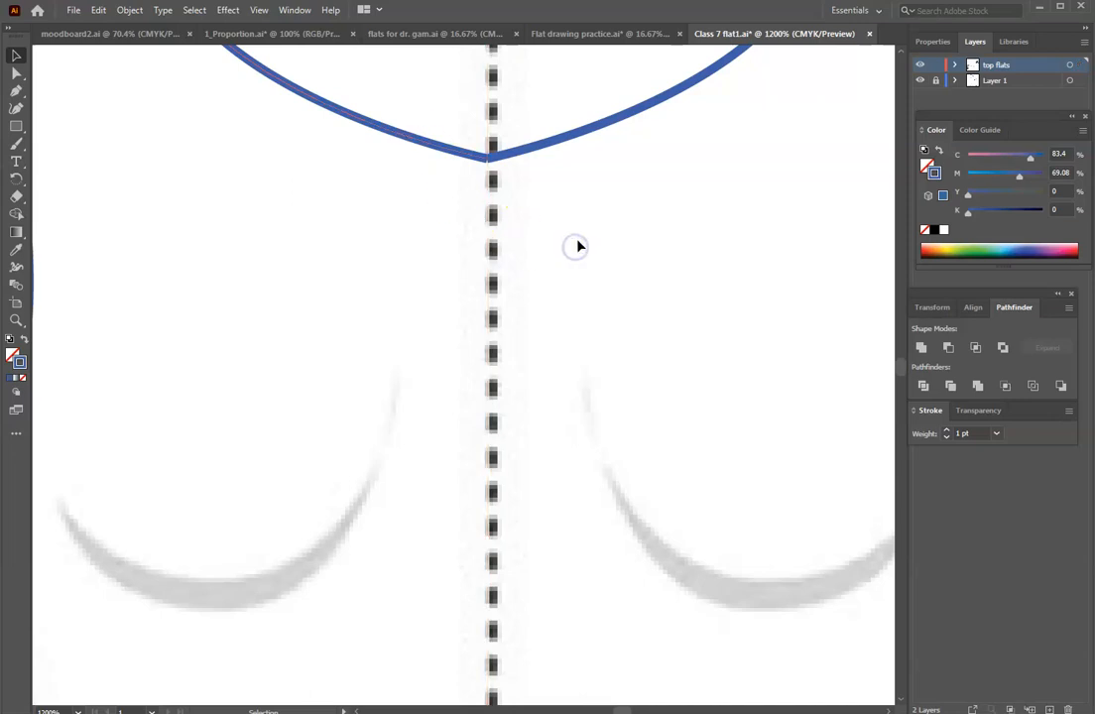
- Check that both halves meet at the hem and neckline, and join them into one outline of the top
scroll(694, 376, "down", 5)
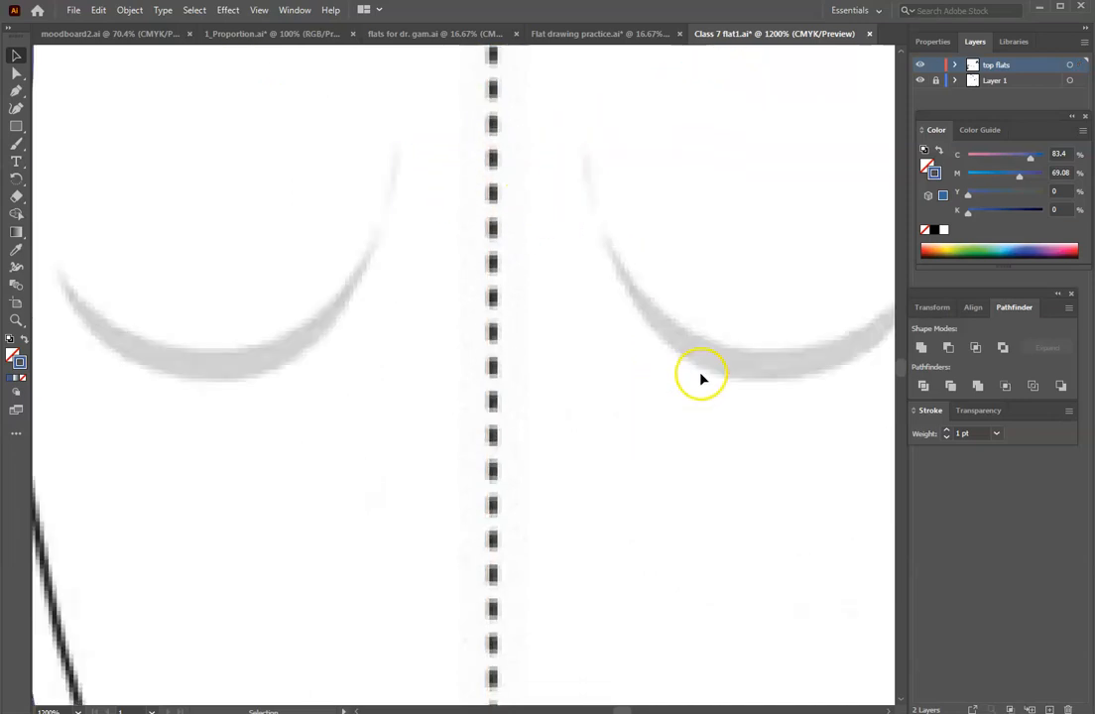
scroll(694, 375, "down", 5)
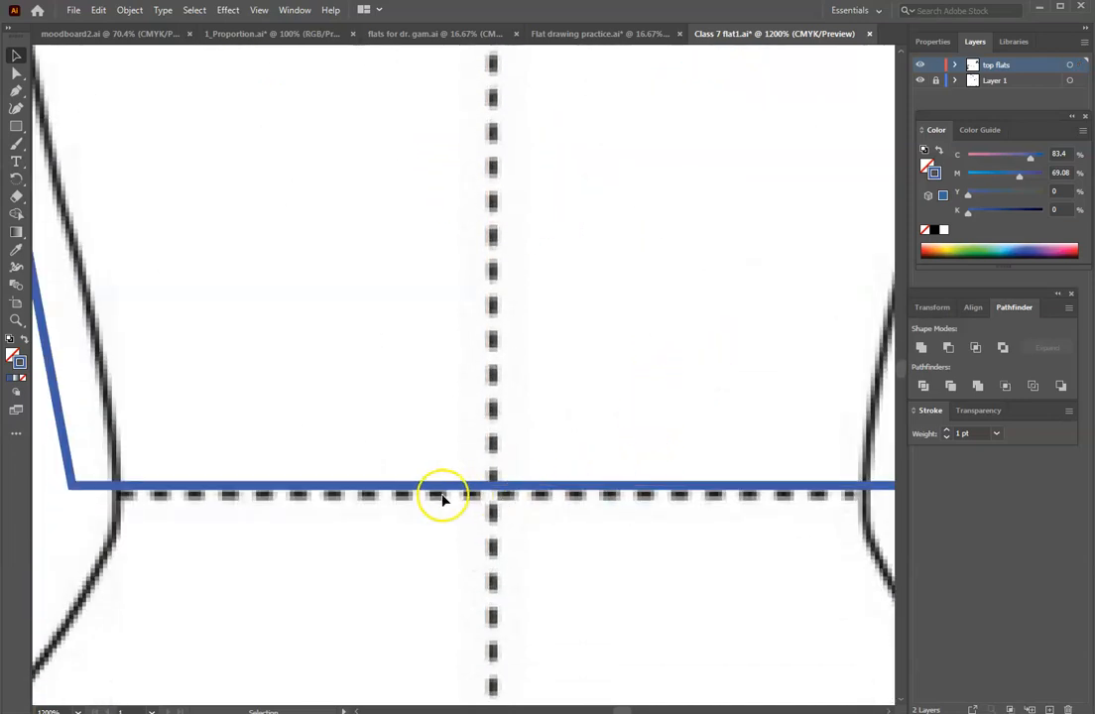
scroll(806, 474, "up", 8)
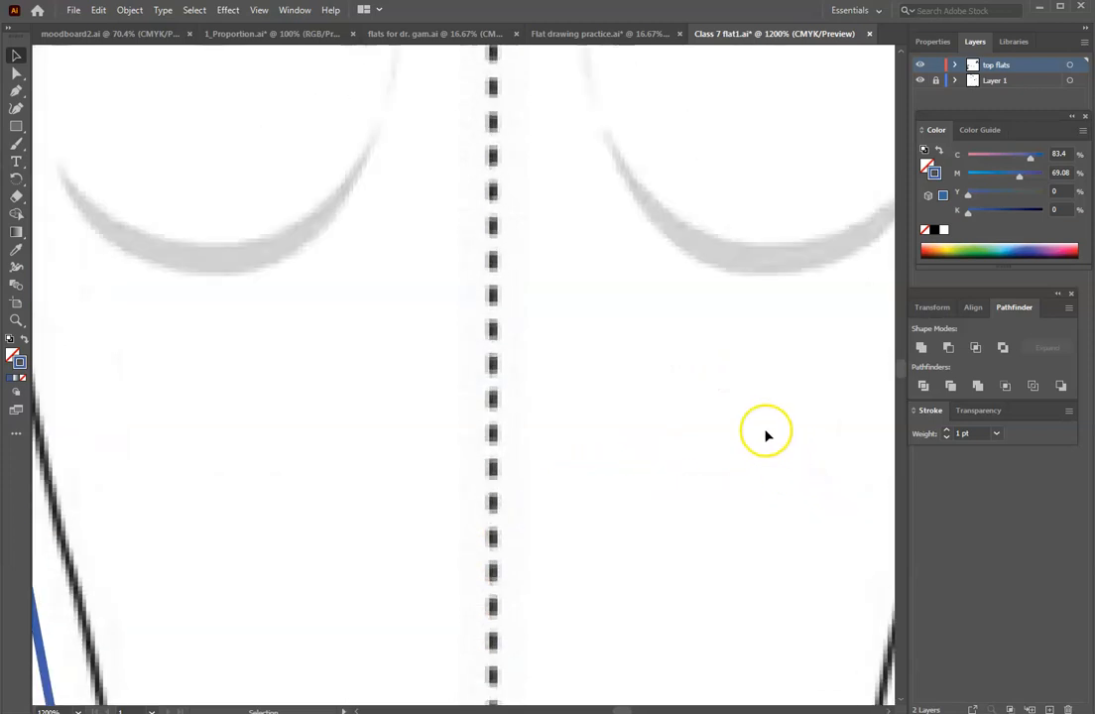
scroll(759, 455, "up", 6)
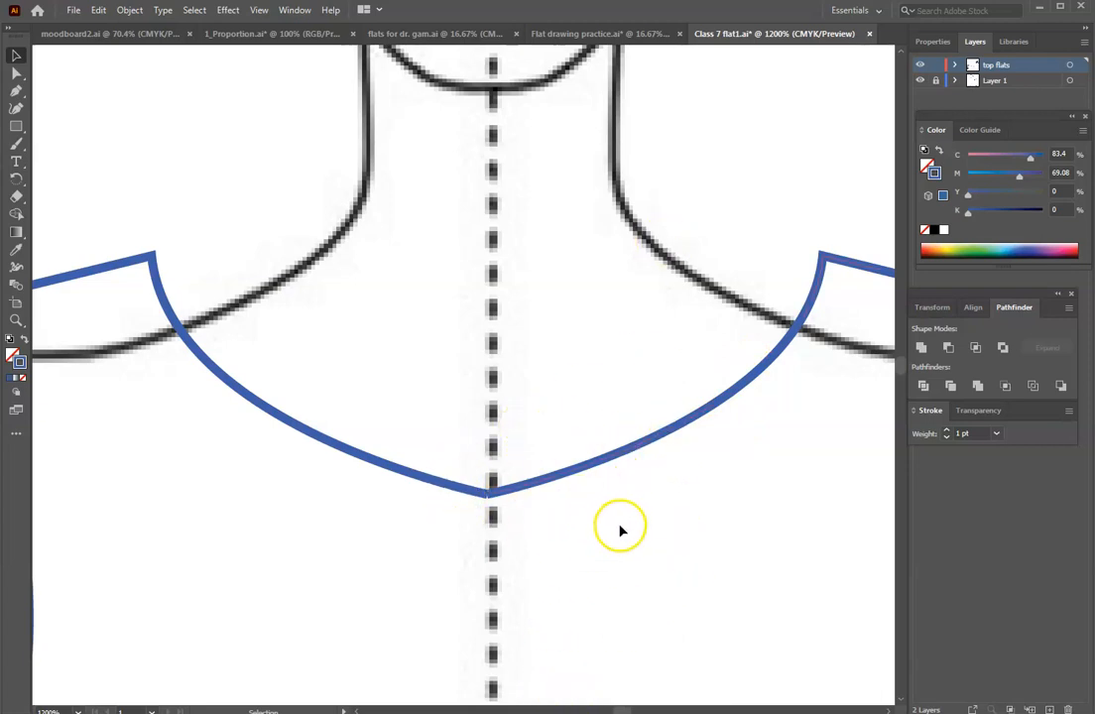
left_click_drag(427, 430, 563, 593)
right_click(521, 489)
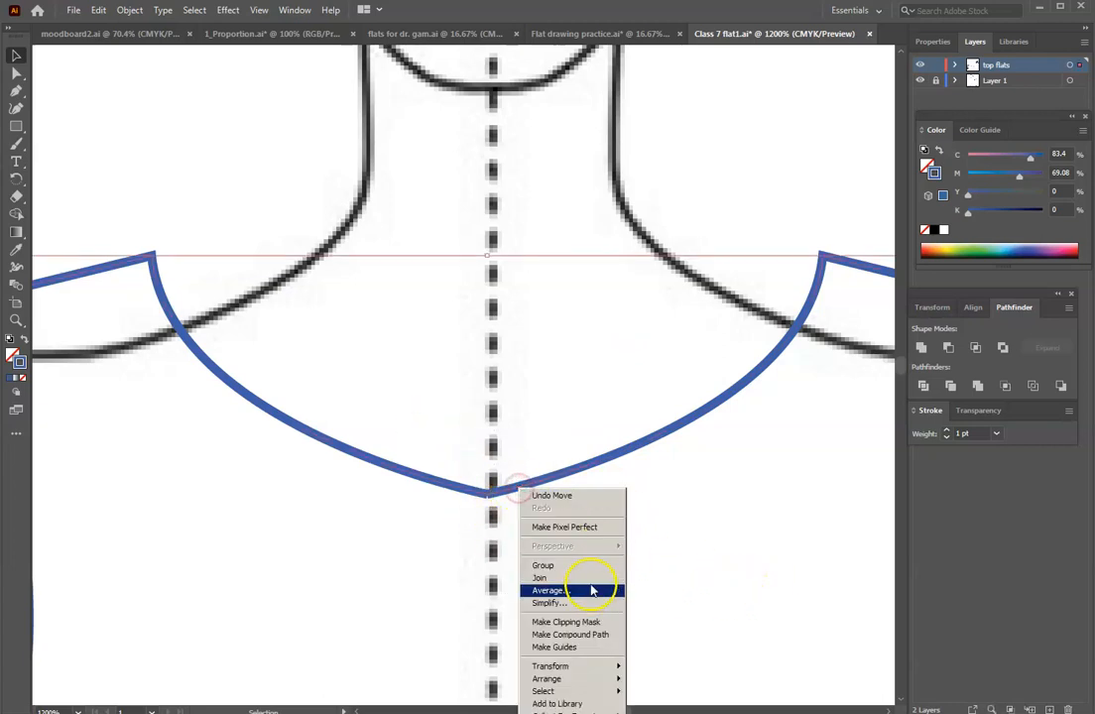
left_click(587, 575)
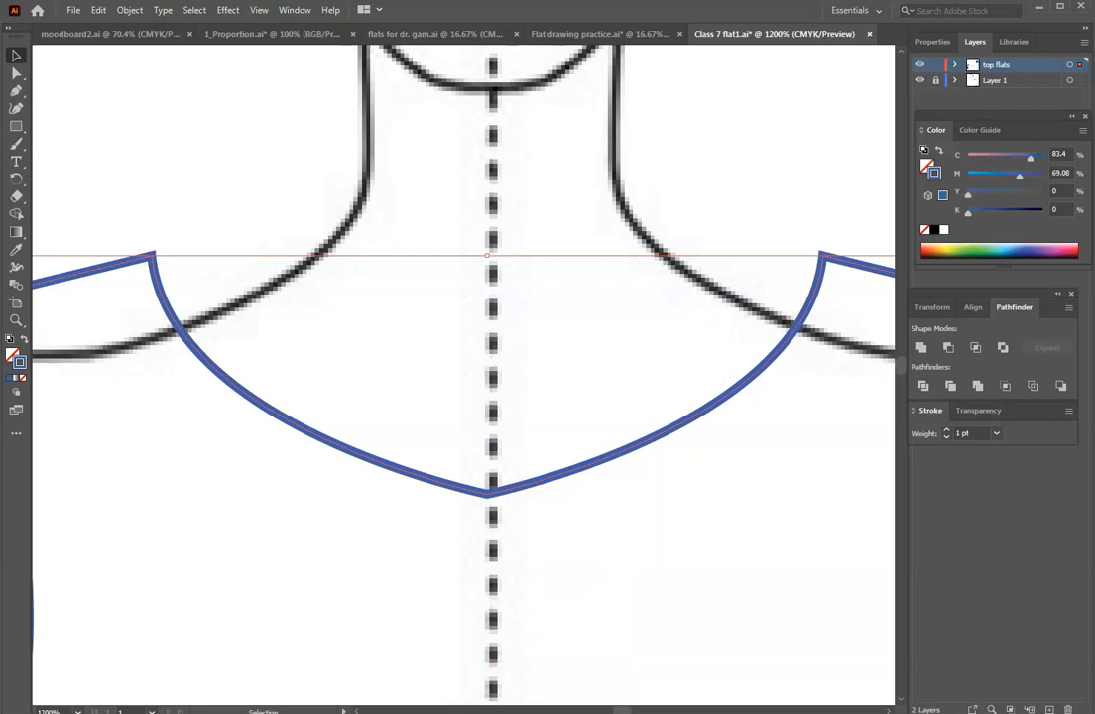
key("ctrl+minus")
key("ctrl+minus")
key("ctrl+minus")
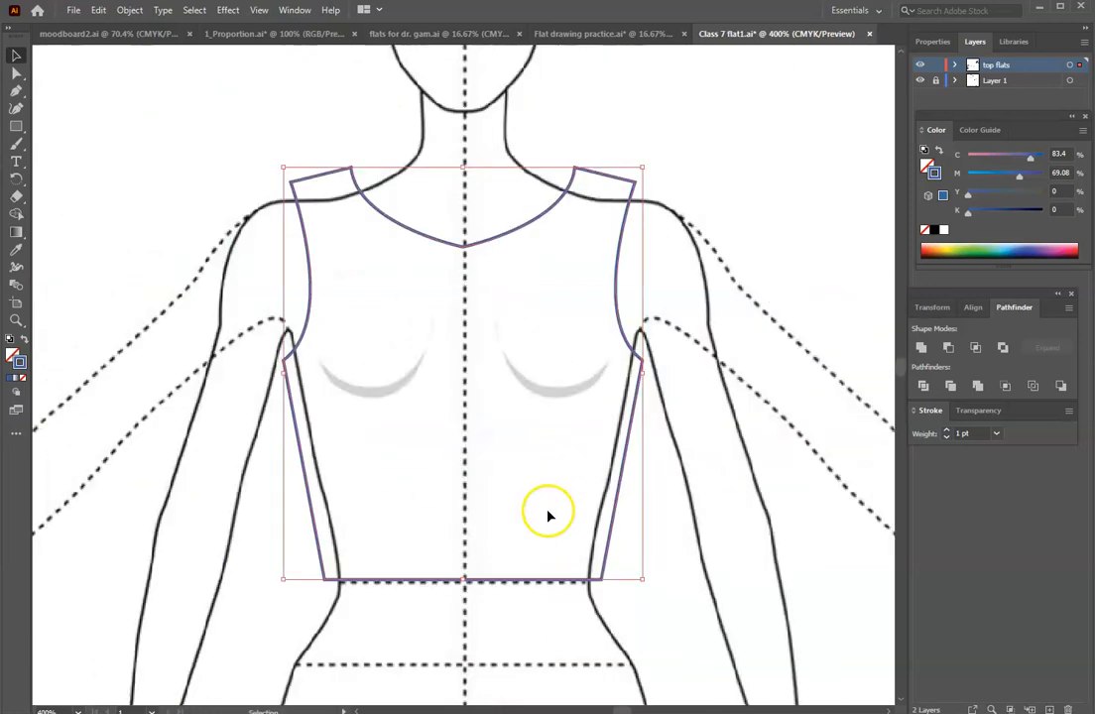
left_click(727, 458)
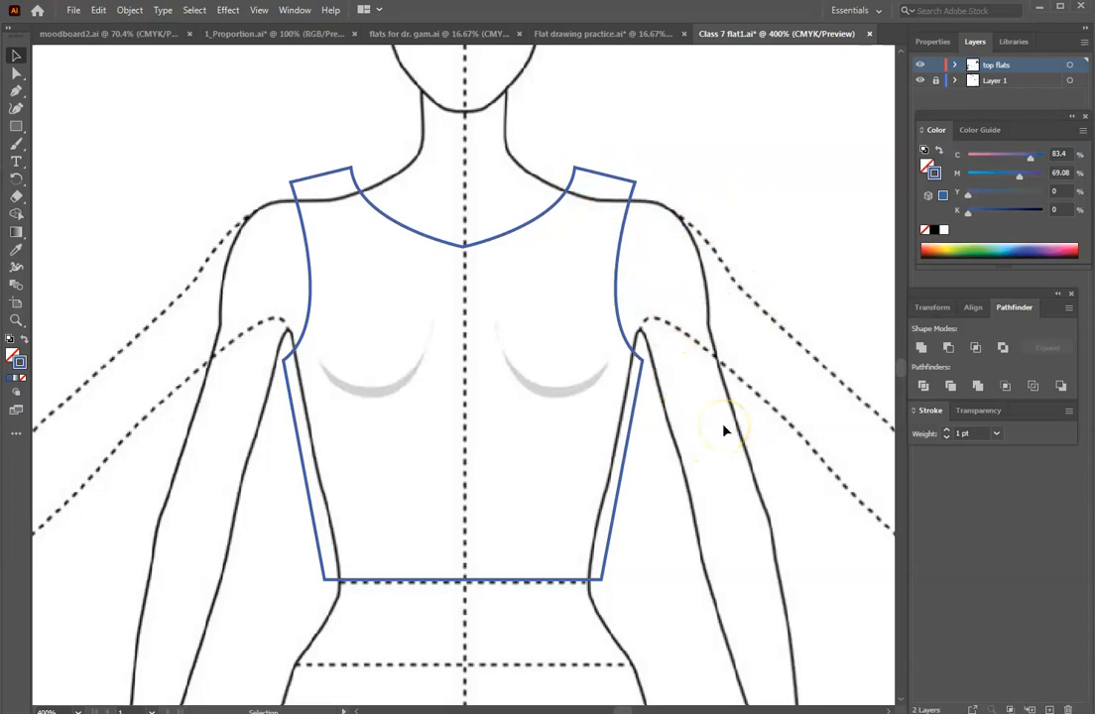
- Use Direct Selection to lower the right shoulder's neck and outer points closer to the croquis' shoulder line
left_click(16, 75)
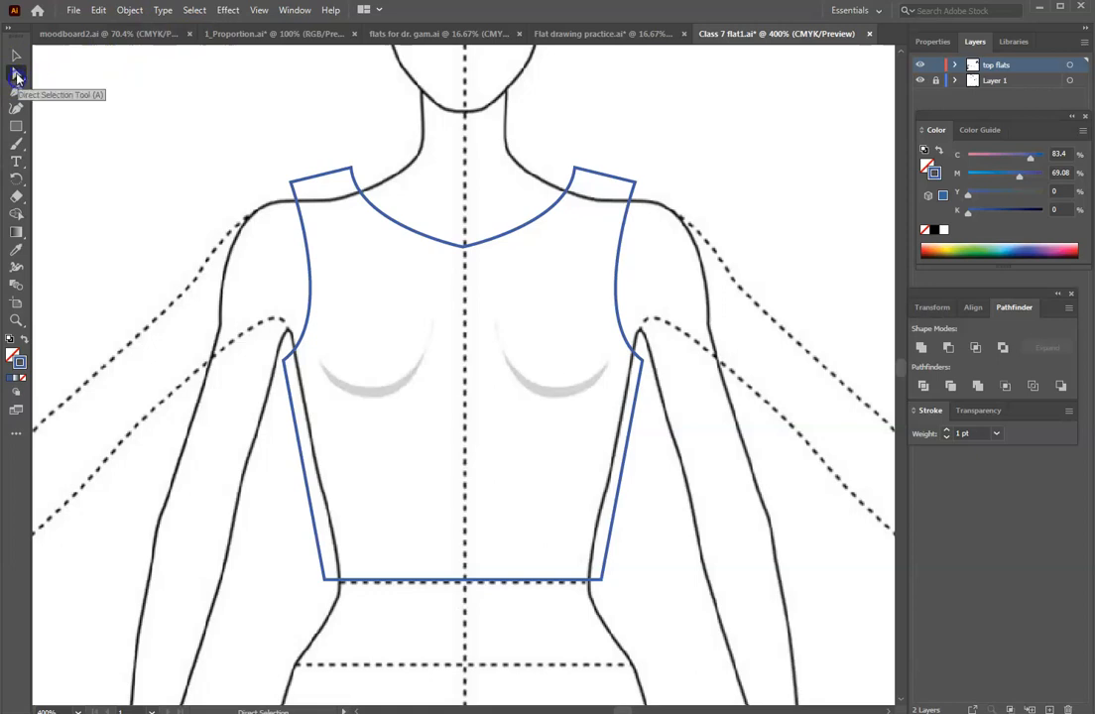
left_click_drag(608, 183, 572, 185)
left_click(638, 185)
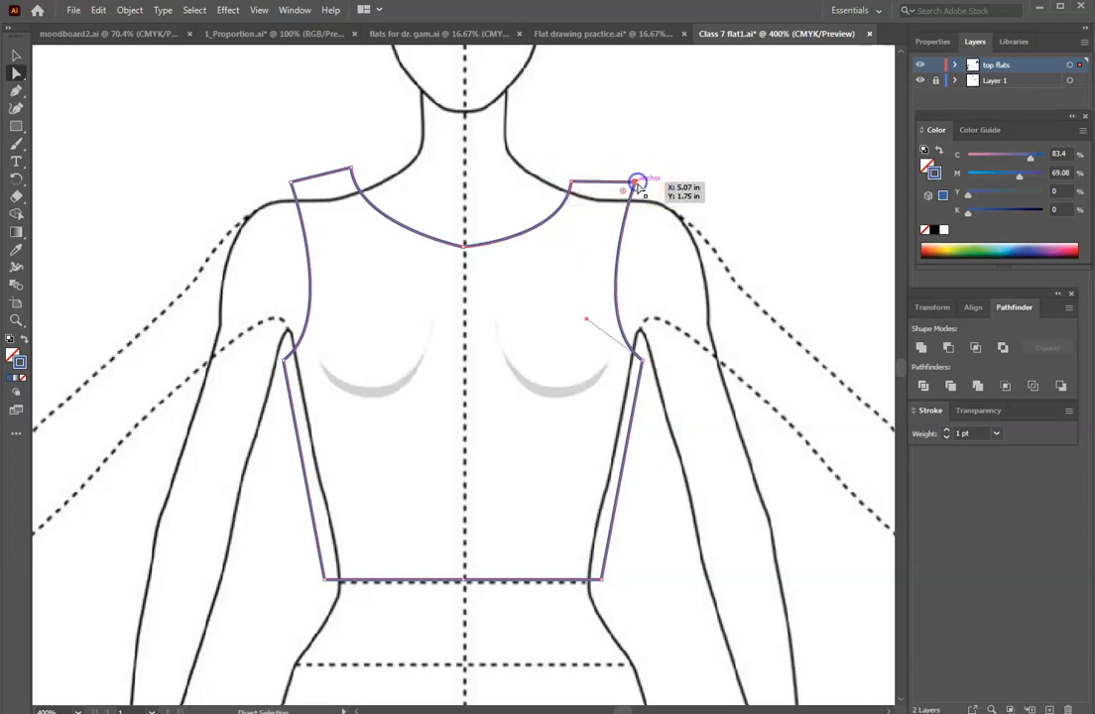
left_click_drag(631, 195, 640, 193)
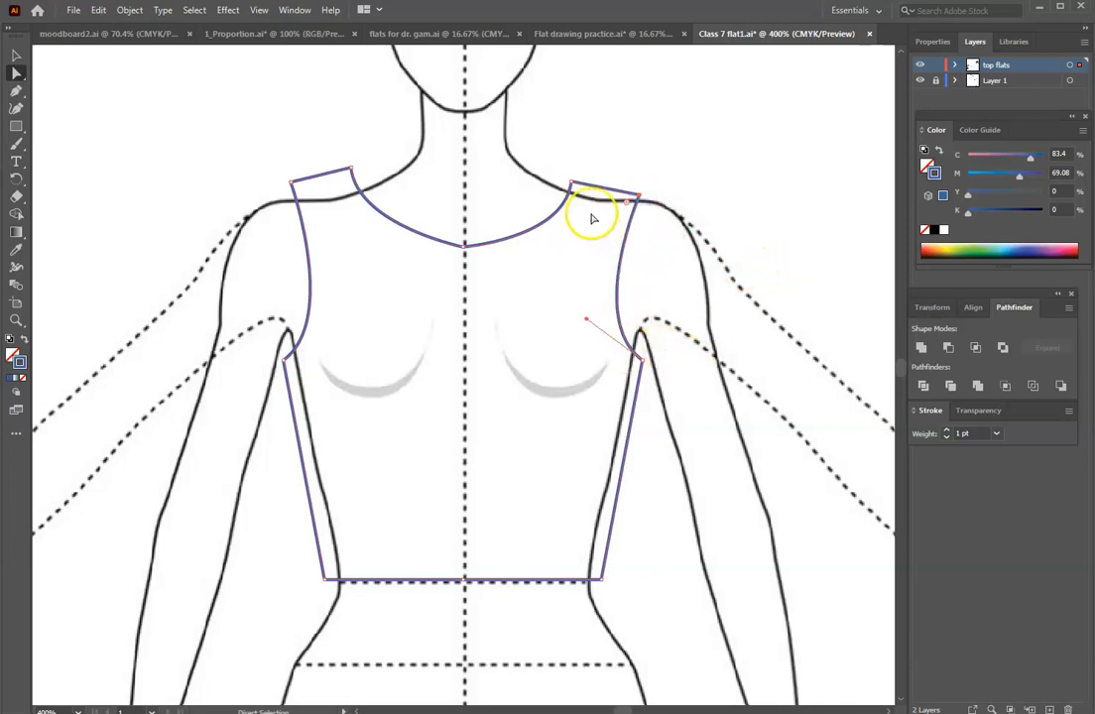
left_click_drag(570, 182, 570, 187)
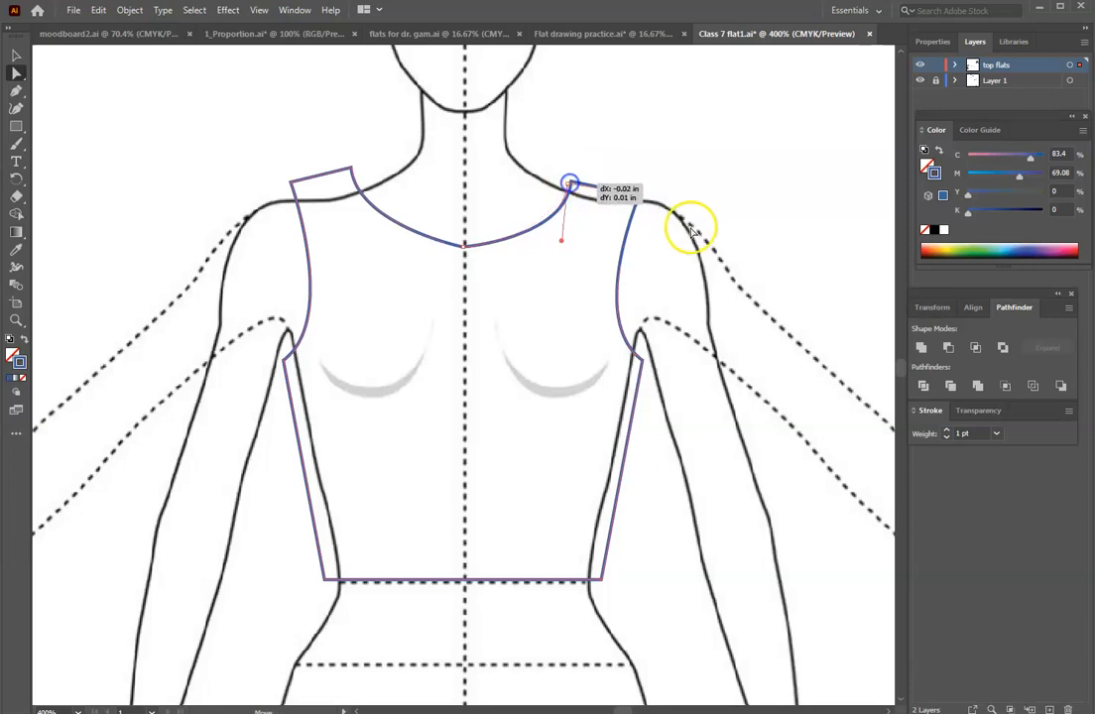
left_click(684, 265)
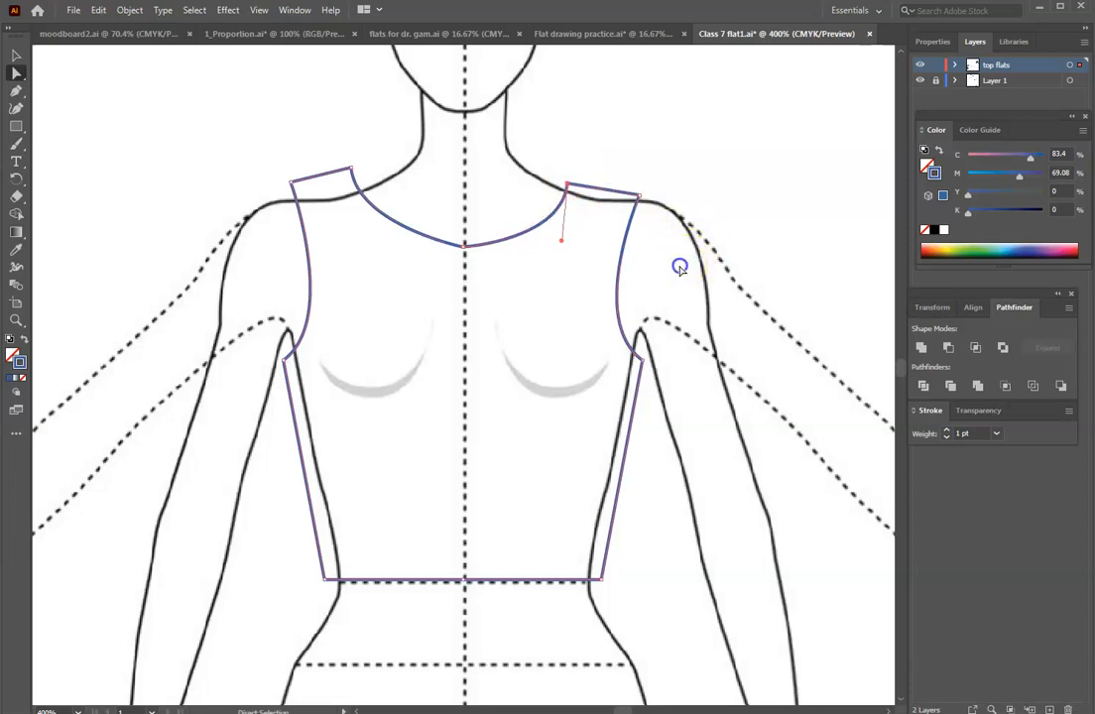
left_click(571, 184)
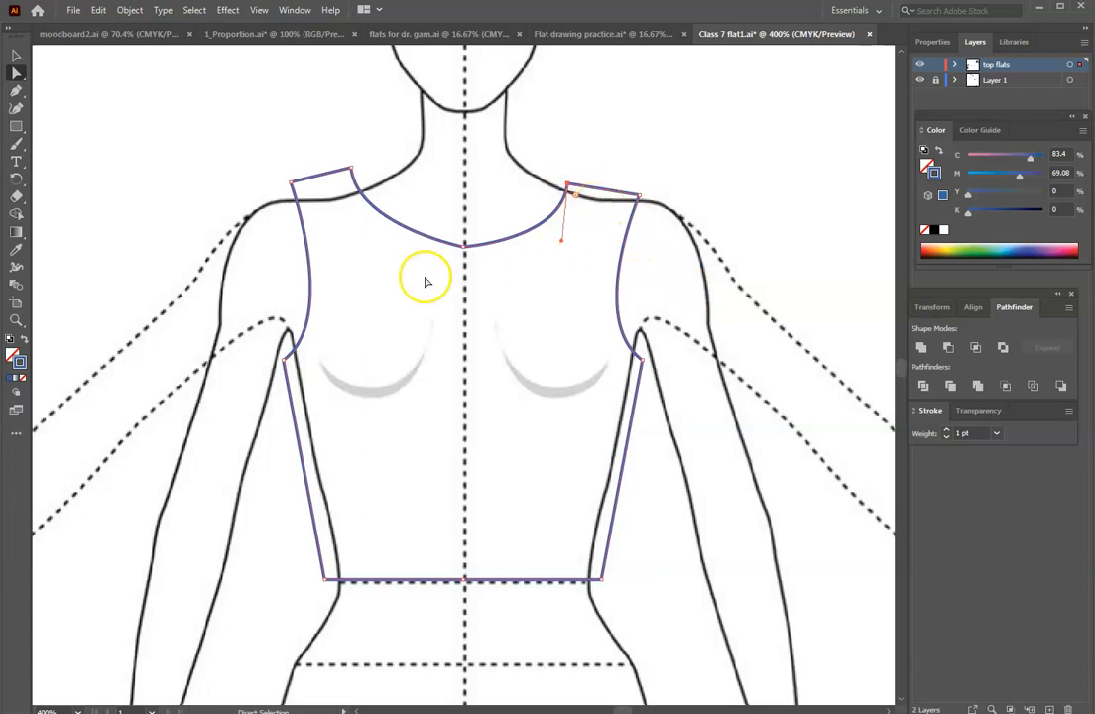
- Isolate the top's outline path from the neckline and leave isolation mode
right_click(521, 240)
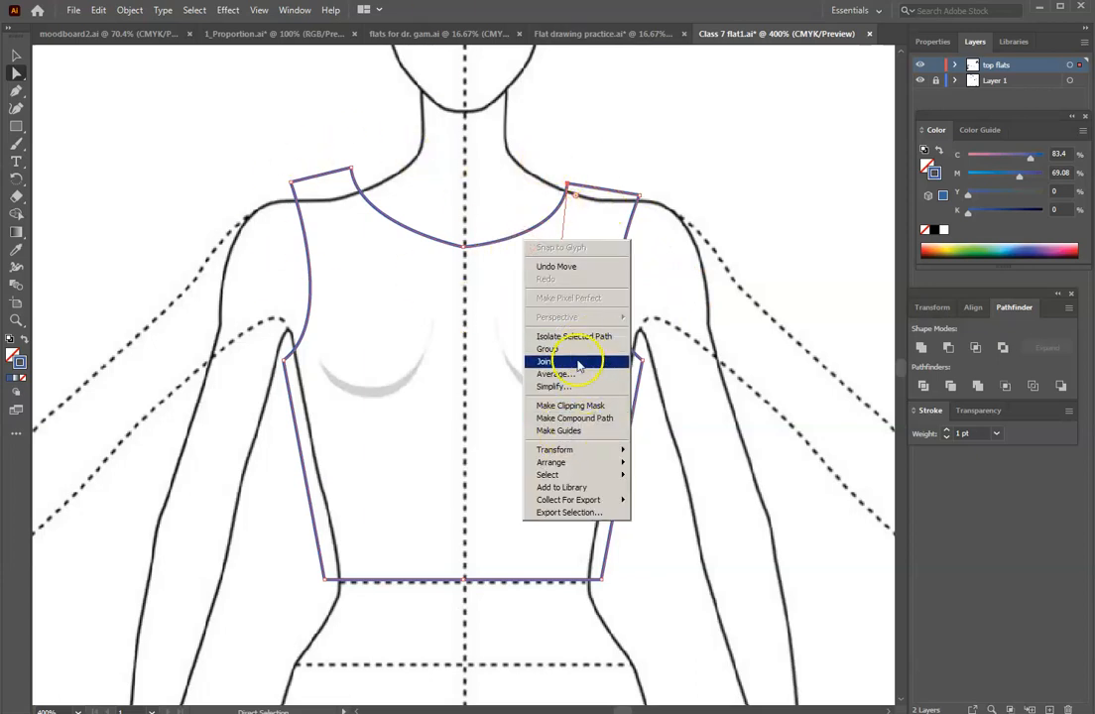
left_click(456, 337)
left_click(421, 238)
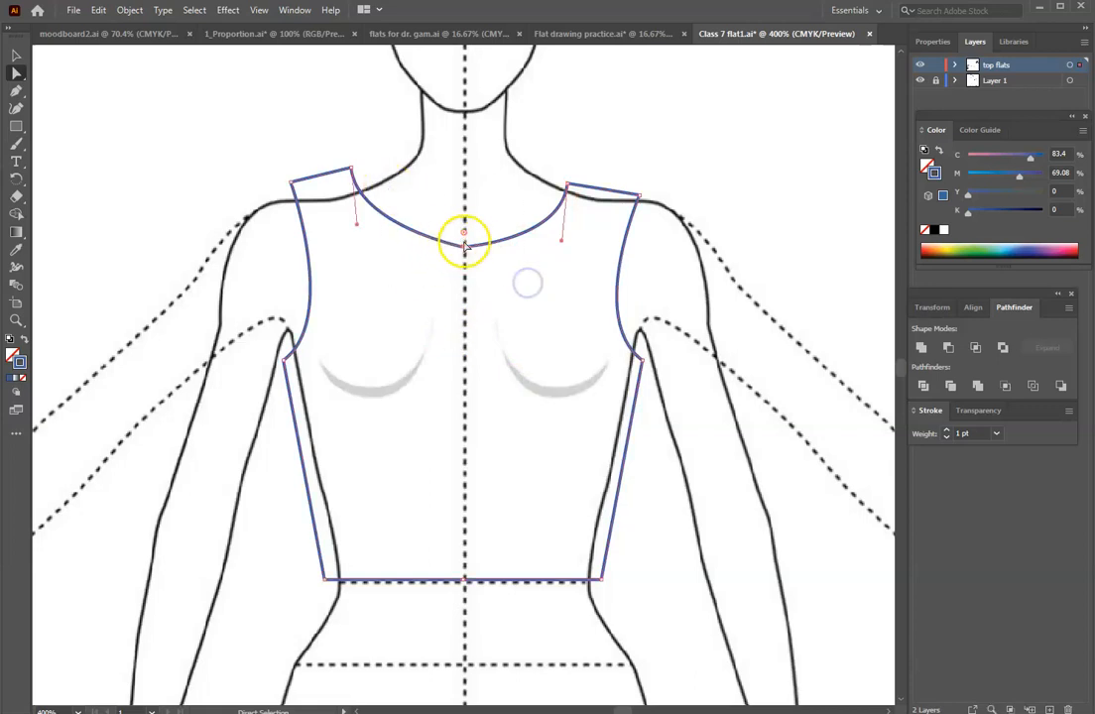
right_click(477, 247)
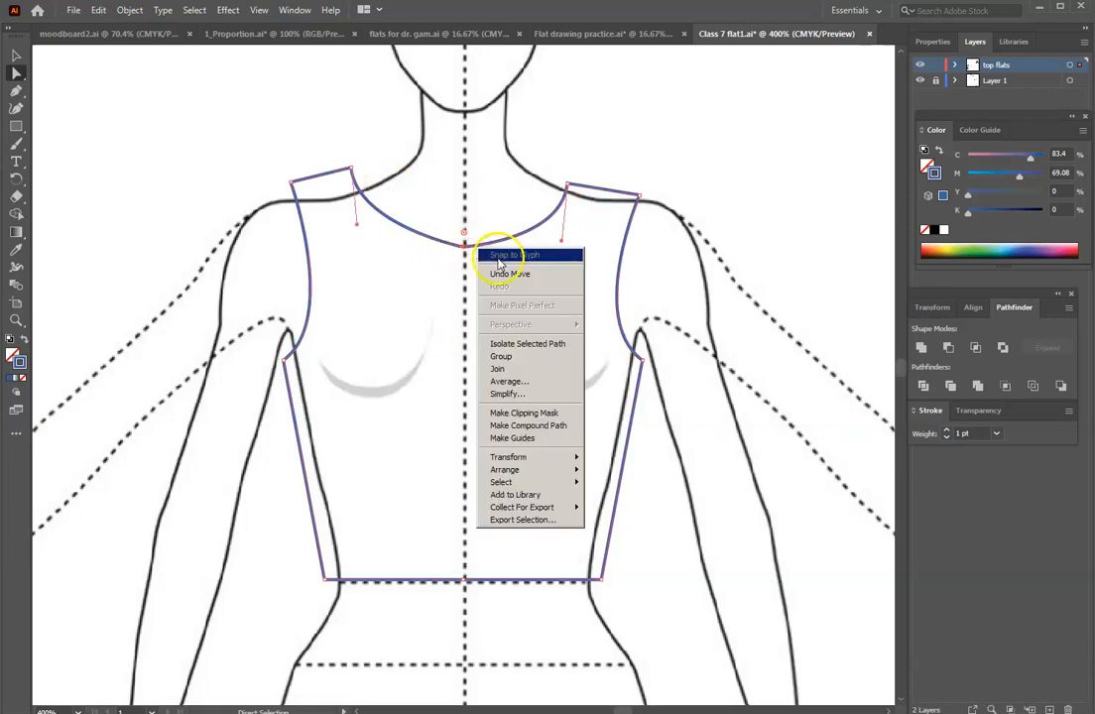
left_click(563, 344)
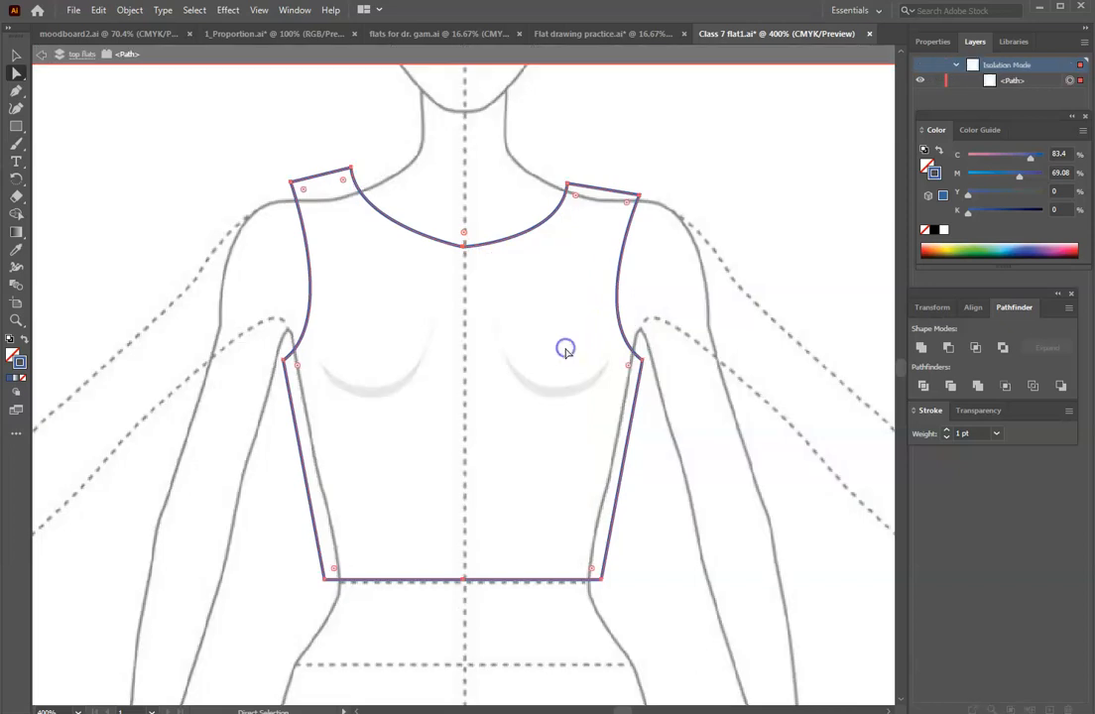
double_click(584, 343)
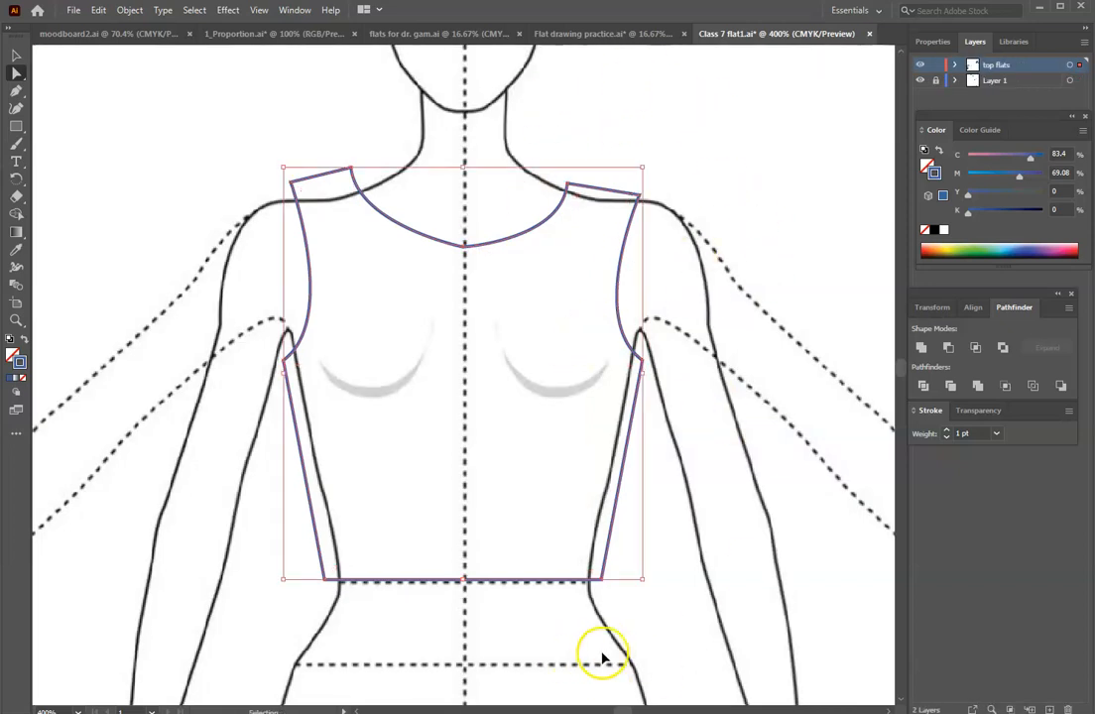
- Undo the shoulder edits, the join and the mirrored copy until only the right half of the top is left
key("ctrl+z")
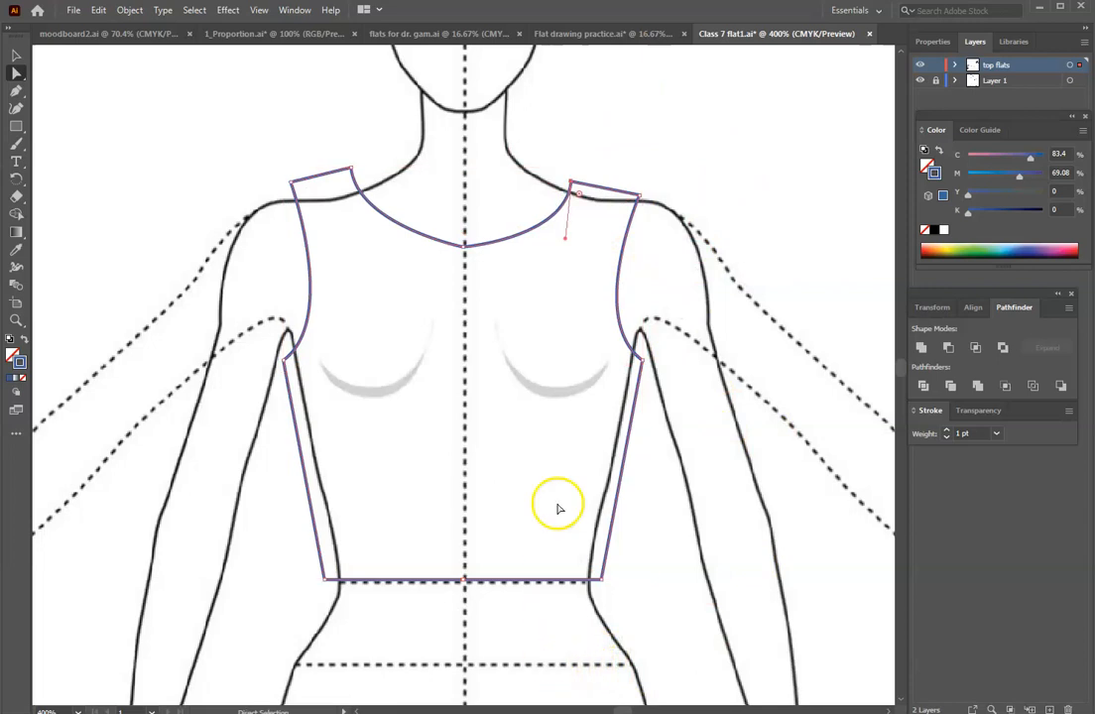
key("ctrl+z")
key("ctrl+z")
key("ctrl+z")
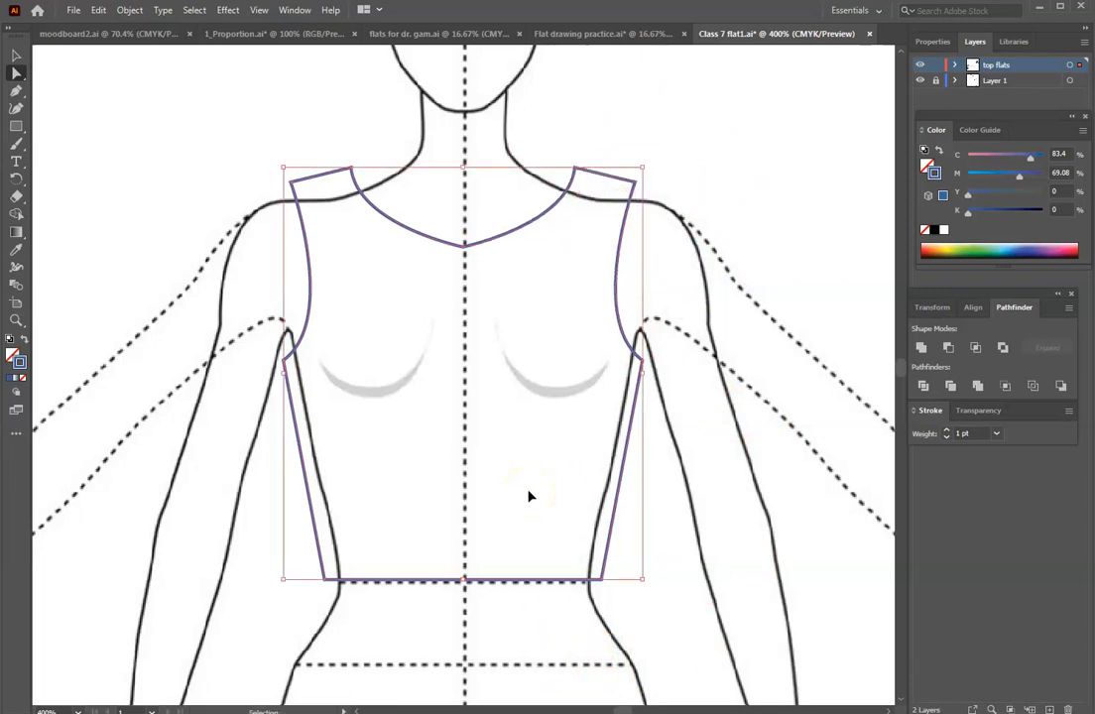
key("ctrl+z")
key("ctrl+z")
key("ctrl+z")
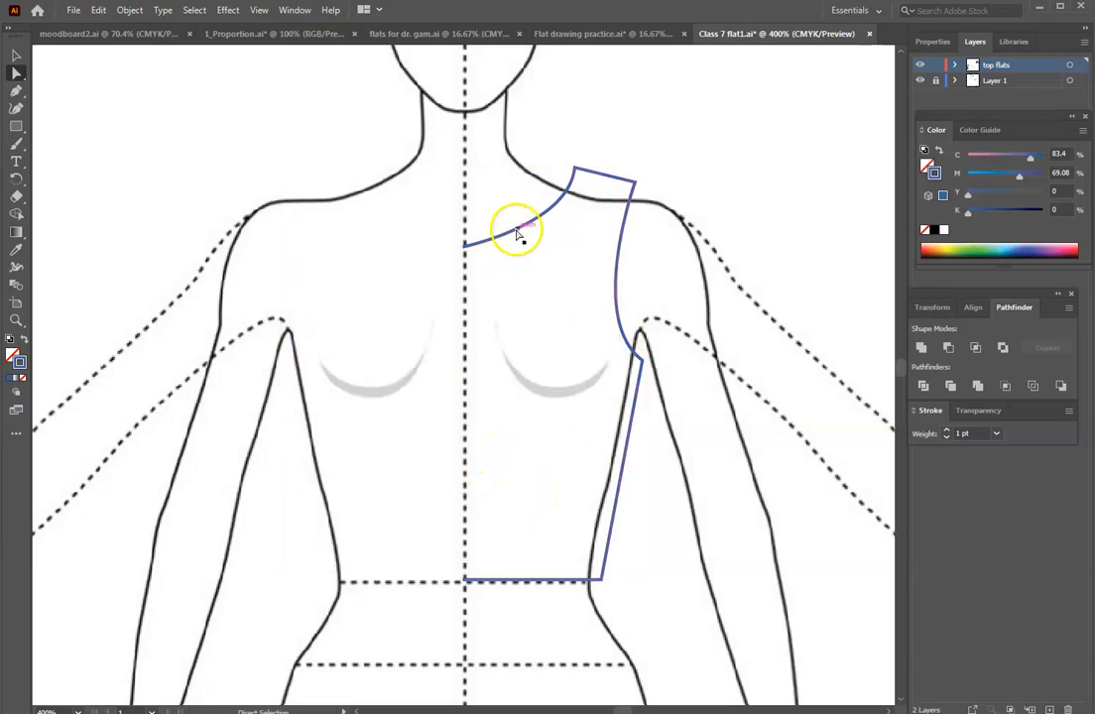
- Lower the half top's neck and outer shoulder points so the shoulder seam sits just above the croquis' shoulder line
left_click_drag(595, 166, 562, 185)
left_click_drag(635, 183, 641, 196)
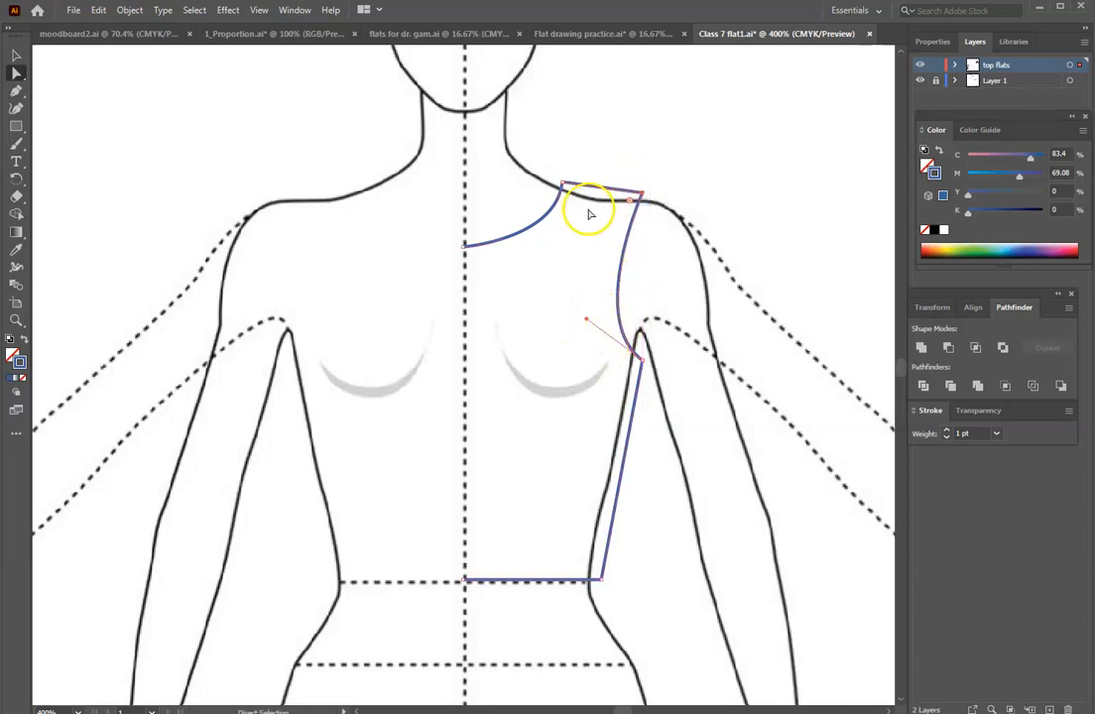
left_click_drag(563, 184, 565, 179)
left_click(643, 196)
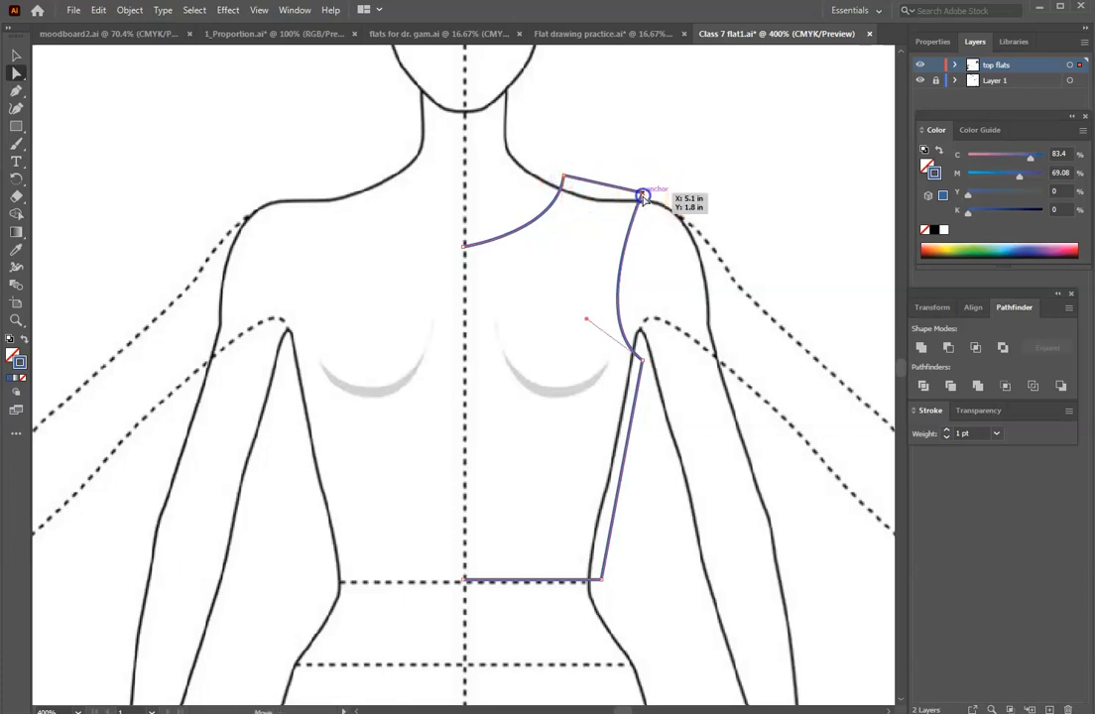
left_click_drag(651, 199, 645, 193)
left_click(684, 212)
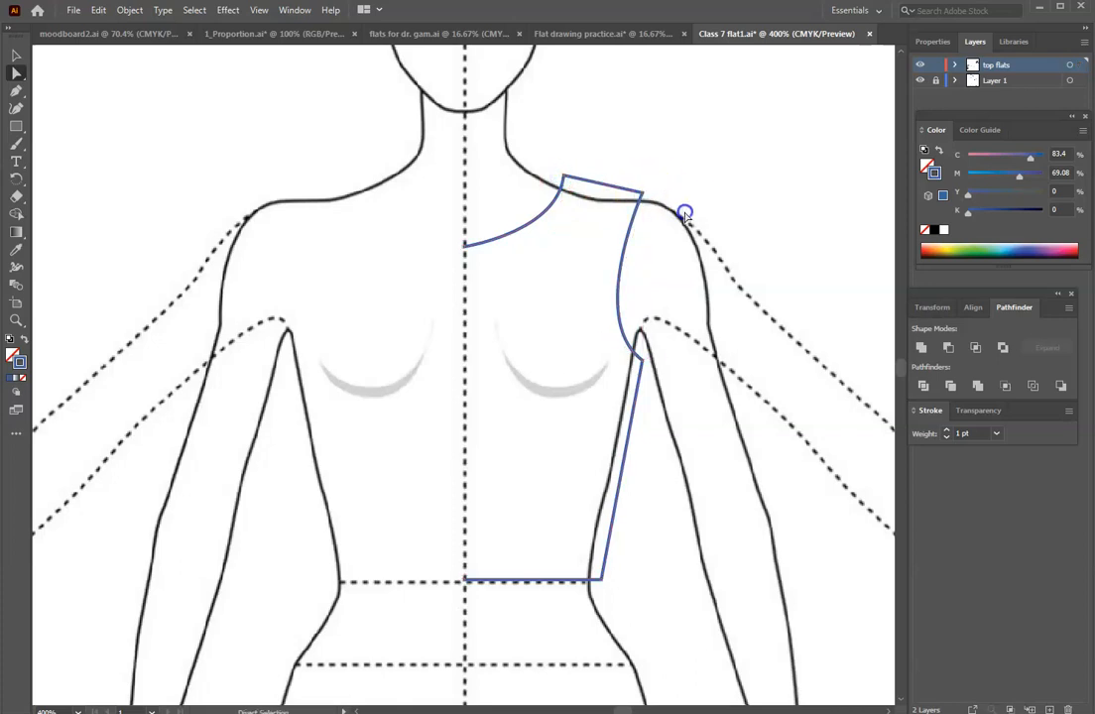
left_click_drag(561, 179, 566, 179)
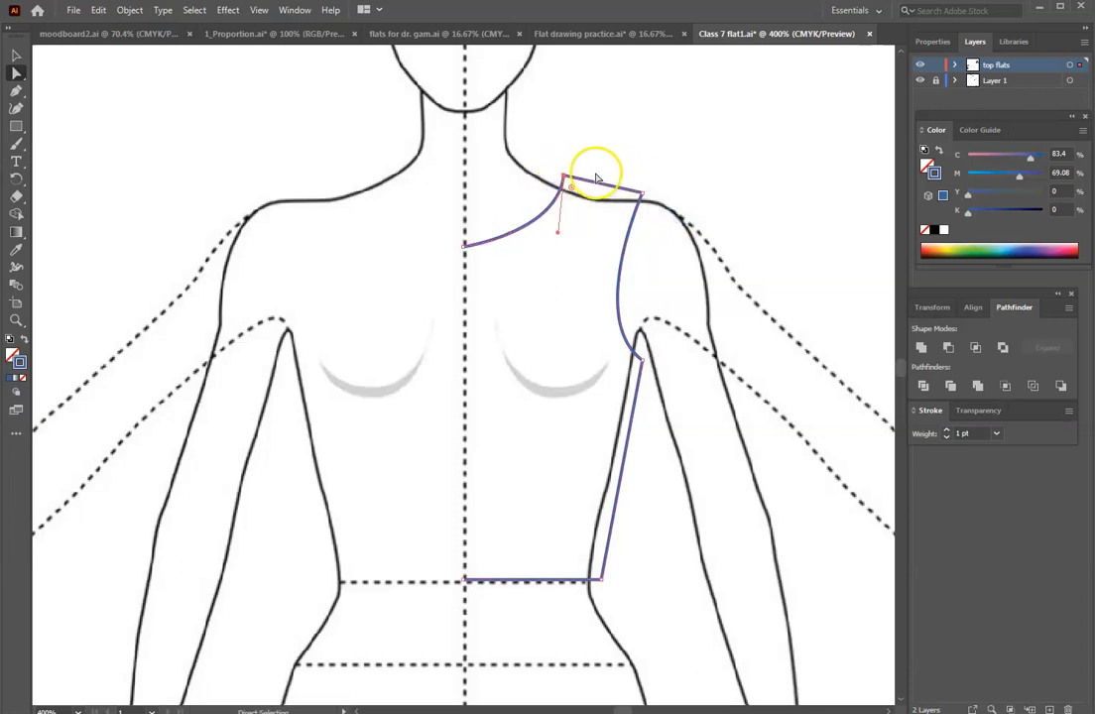
left_click(565, 179)
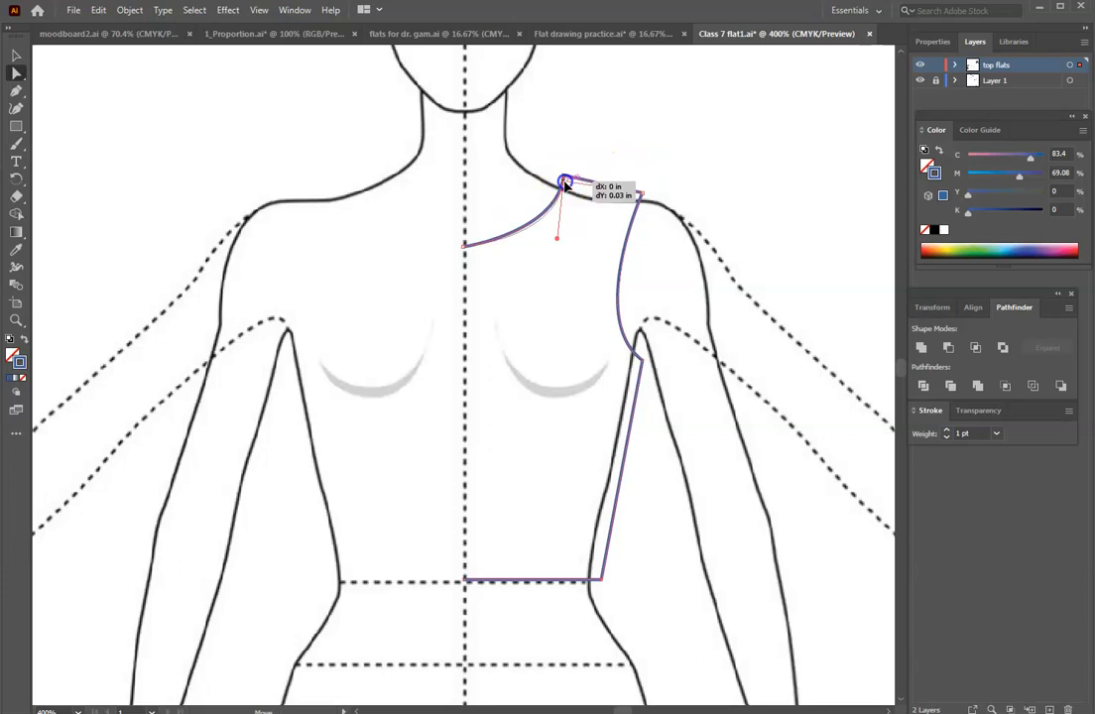
left_click(691, 179)
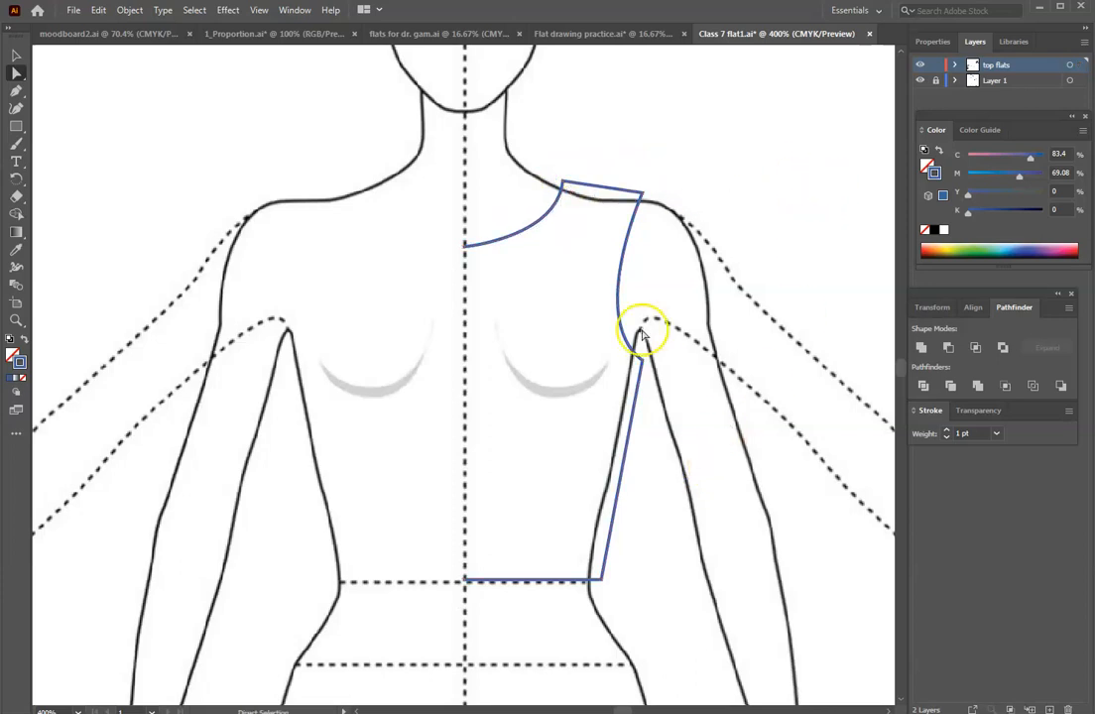
- Examine the half top's shape with the croquis in Layer 1 hidden and shown
left_click(919, 80)
left_click(919, 81)
left_click(919, 80)
left_click(919, 81)
left_click(920, 81)
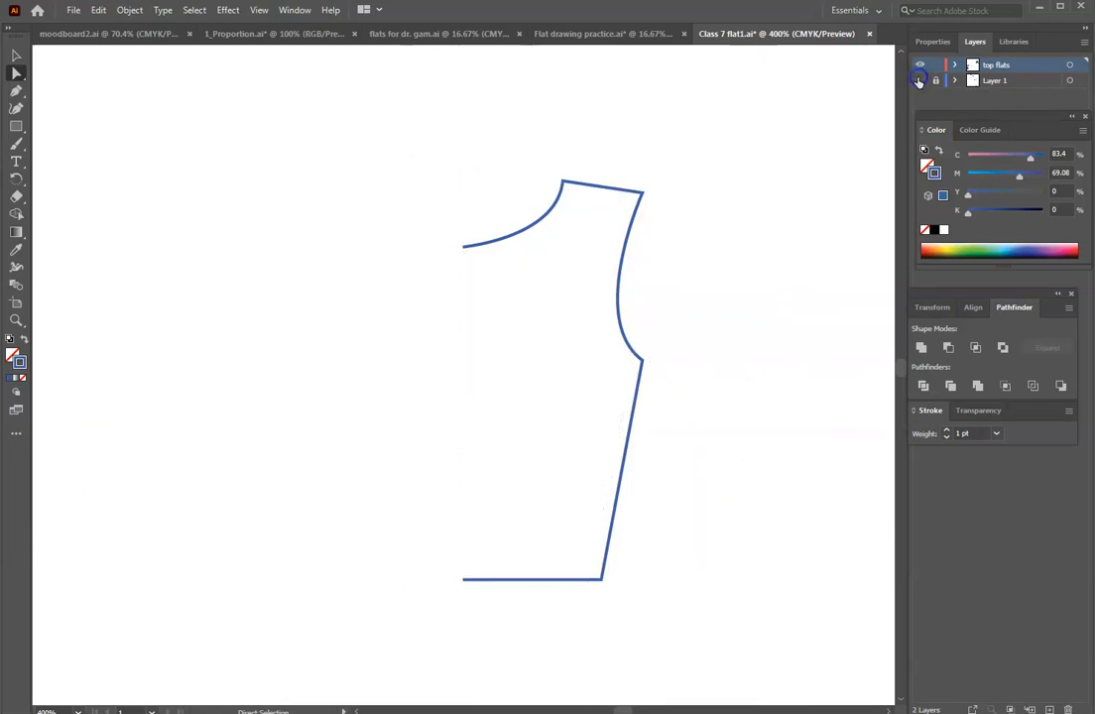
left_click(919, 80)
left_click(920, 81)
left_click(919, 81)
left_click(919, 80)
left_click(919, 81)
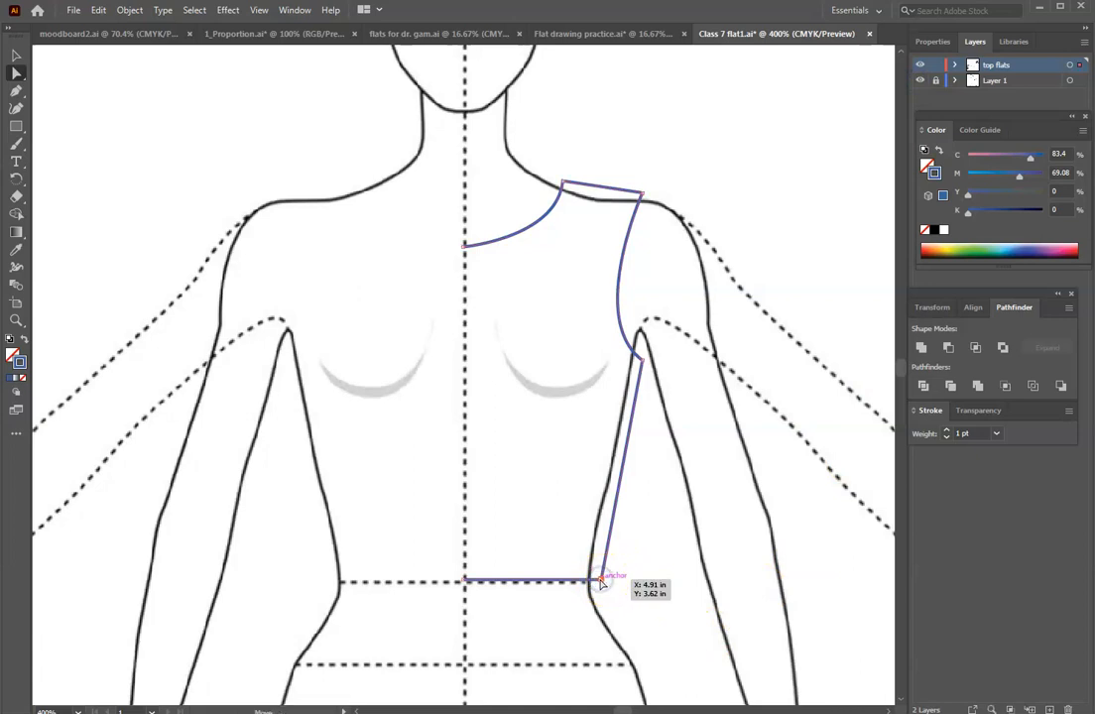
- Move the half top's hem corner slightly outward and its underarm point slightly inward, and check the shape without the croquis
left_click_drag(605, 581, 611, 586)
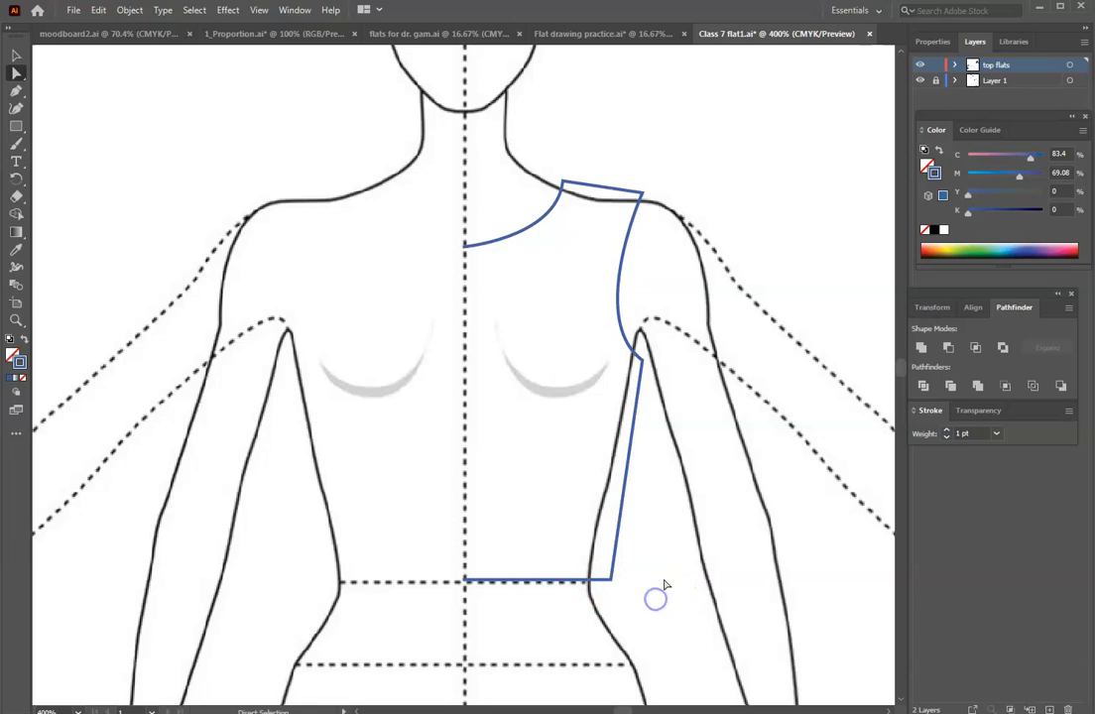
left_click_drag(644, 365, 637, 359)
left_click(677, 395)
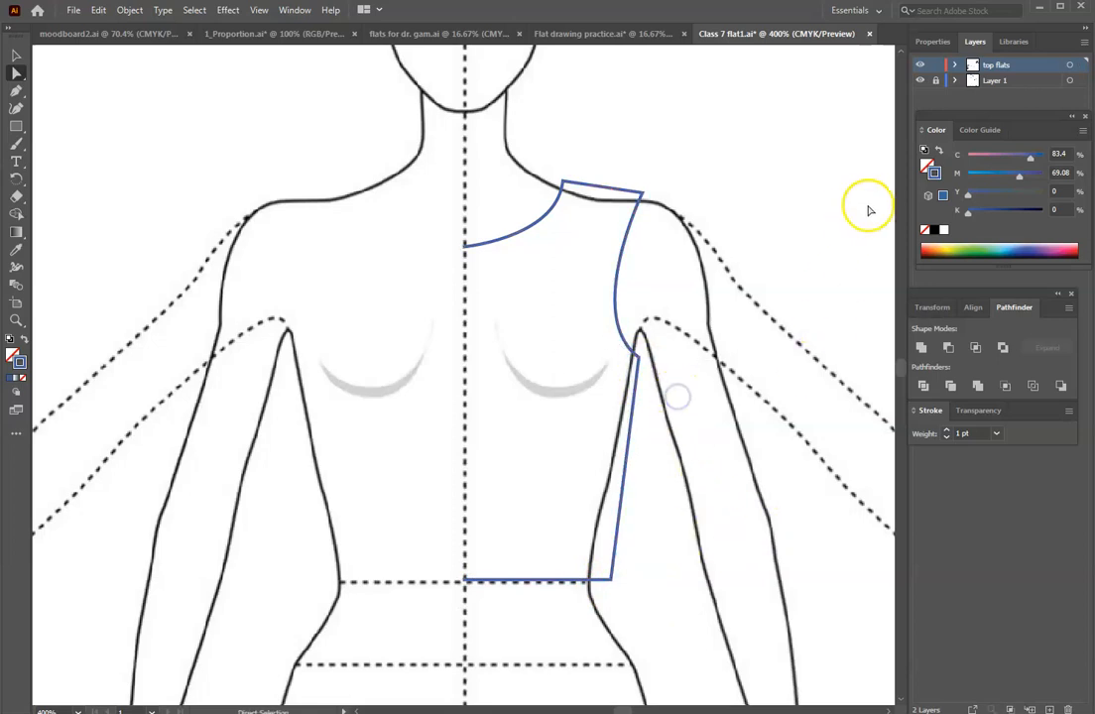
left_click(921, 84)
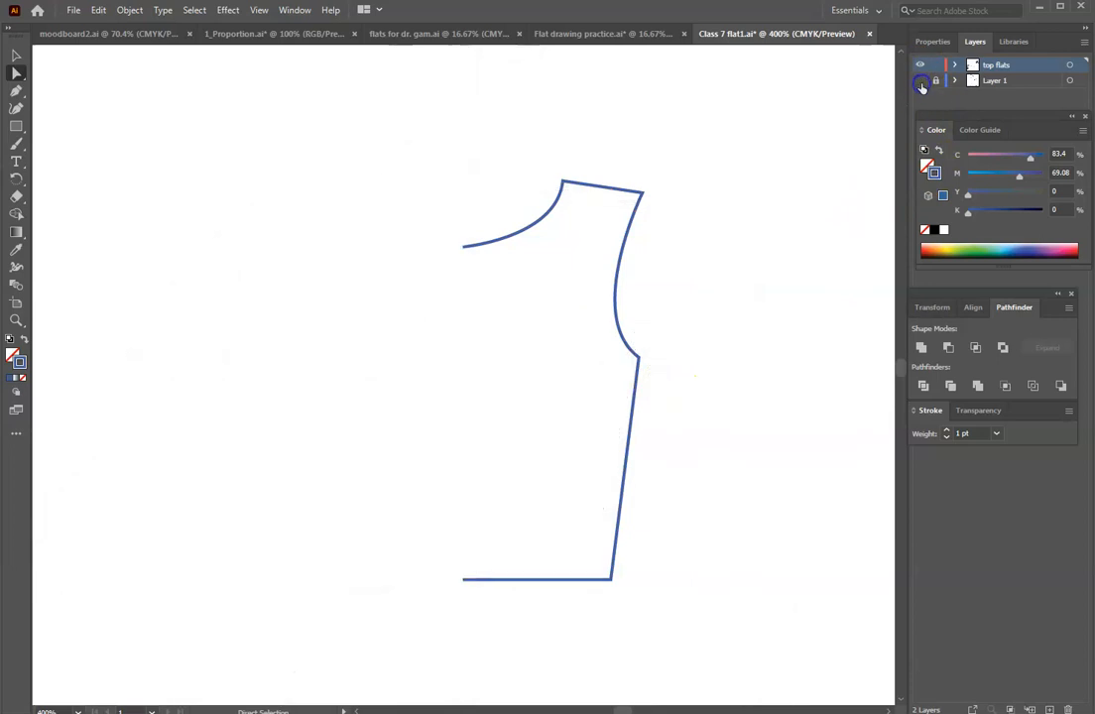
left_click(920, 82)
- Make a copy of the half top reflected across the vertical axis
left_click(16, 56)
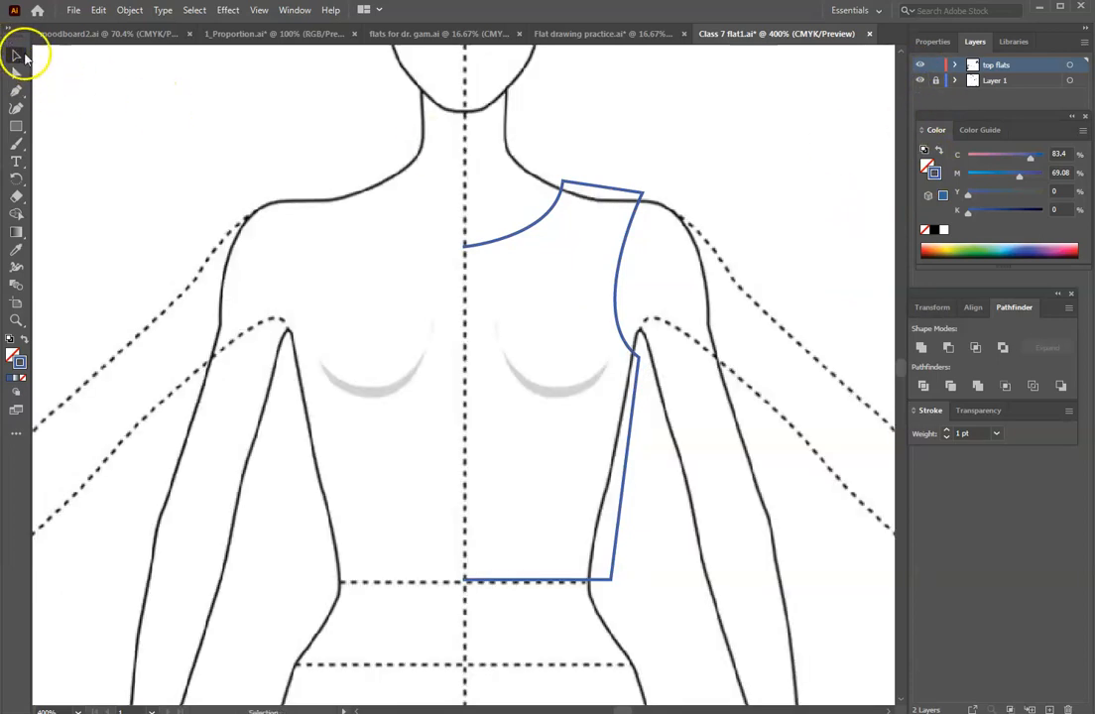
left_click(589, 188)
right_click(589, 187)
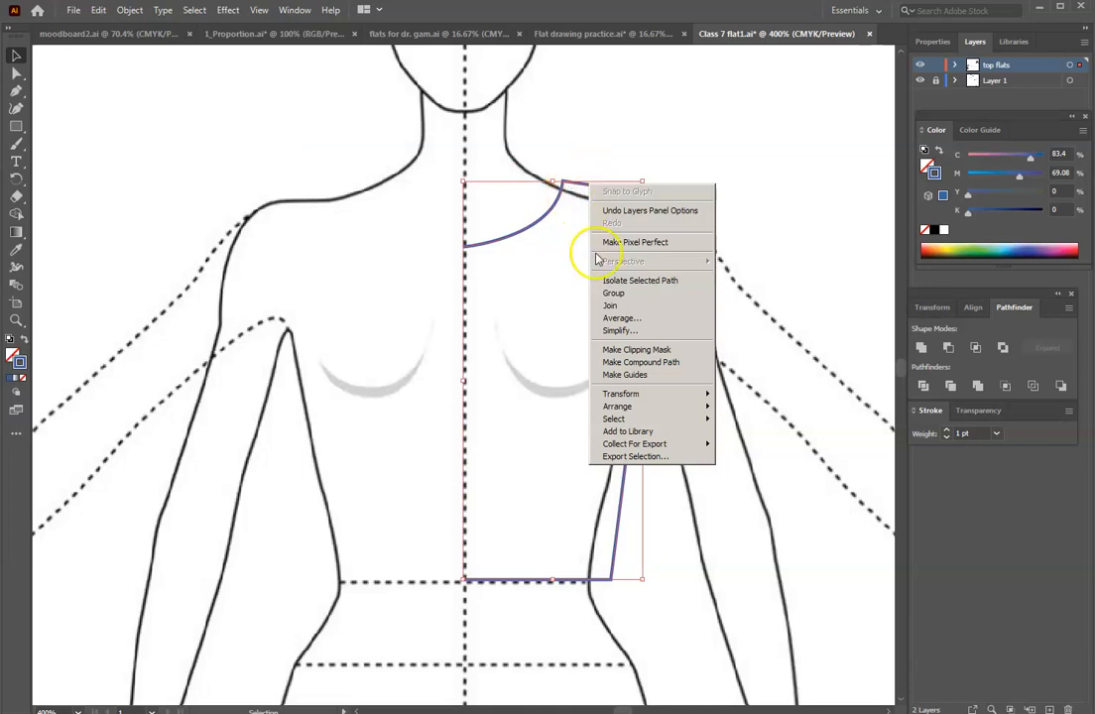
mouse_move(640, 405)
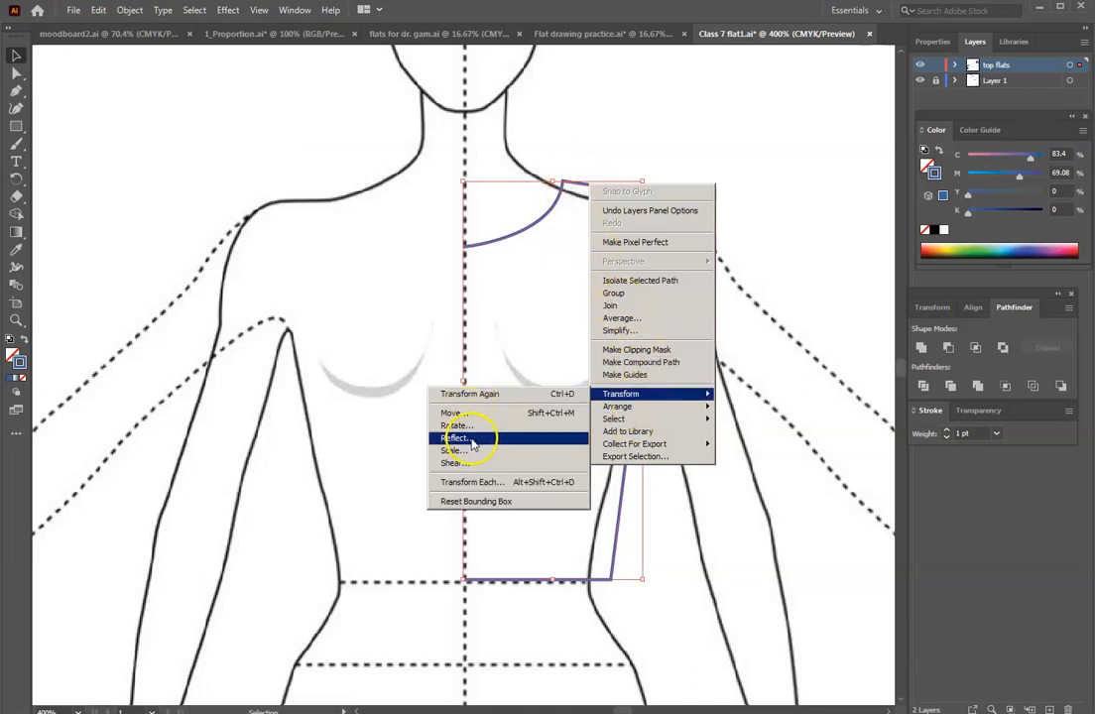
left_click(456, 437)
left_click(488, 470)
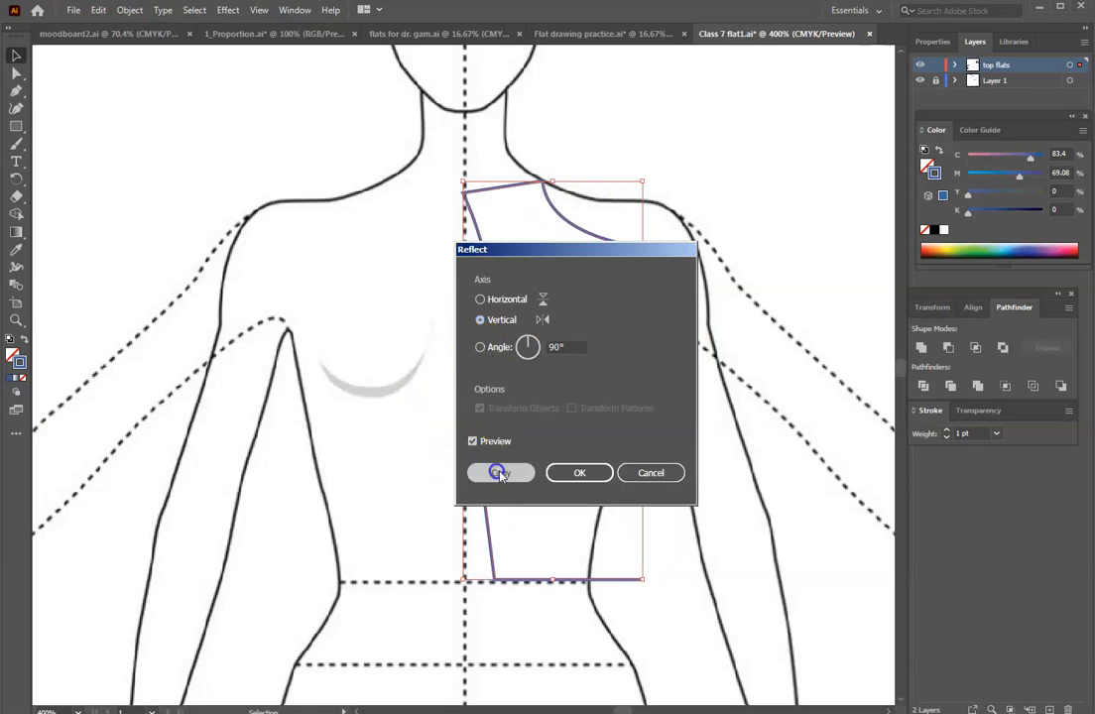
- Move the mirrored half horizontally to the left until it meets the original at the croquis' centre line
key("Left")
key("Left")
key("Left")
key("Left")
key("Left")
key("Left")
key("Left")
key("Left")
key("Left")
key("Left")
key("Left")
key("Left")
key("Left")
key("Left")
key("Left")
key("Left")
key("Left")
key("Left")
key("Left")
key("Left")
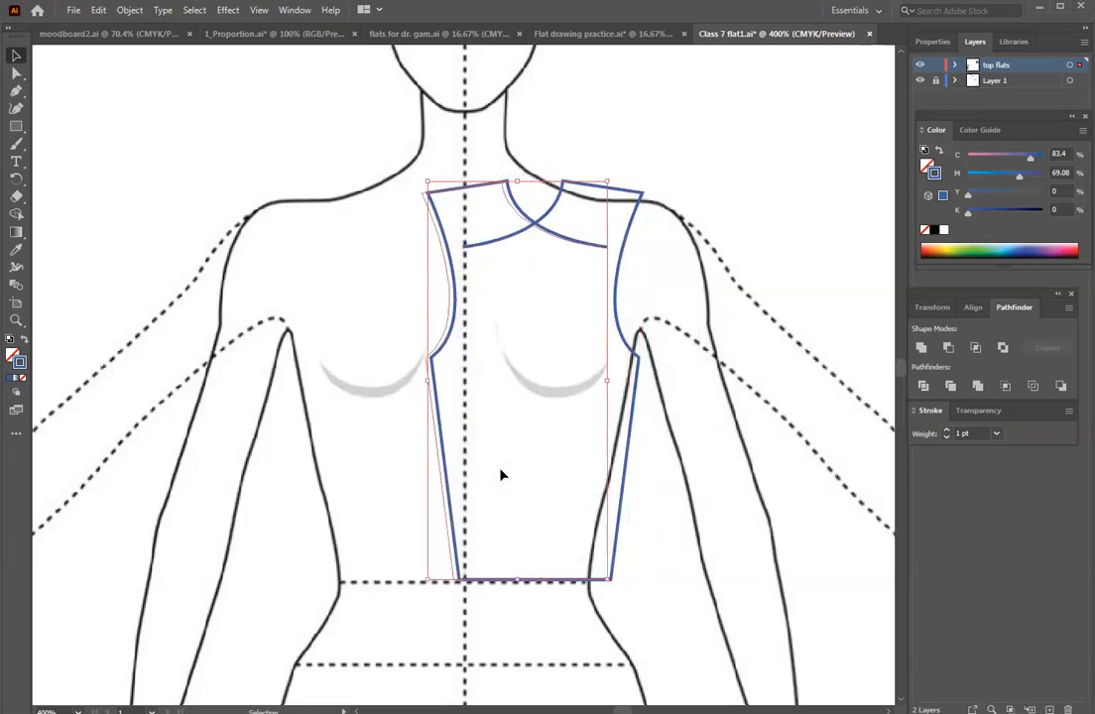
key("Left")
key("Left")
key("Left")
key("Left")
key("Left")
key("Left")
key("Left")
key("Left")
key("Left")
key("Left")
key("Left")
key("Left")
key("Left")
key("Left")
key("Left")
key("Left")
key("Left")
key("Left")
key("Left")
key("Left")
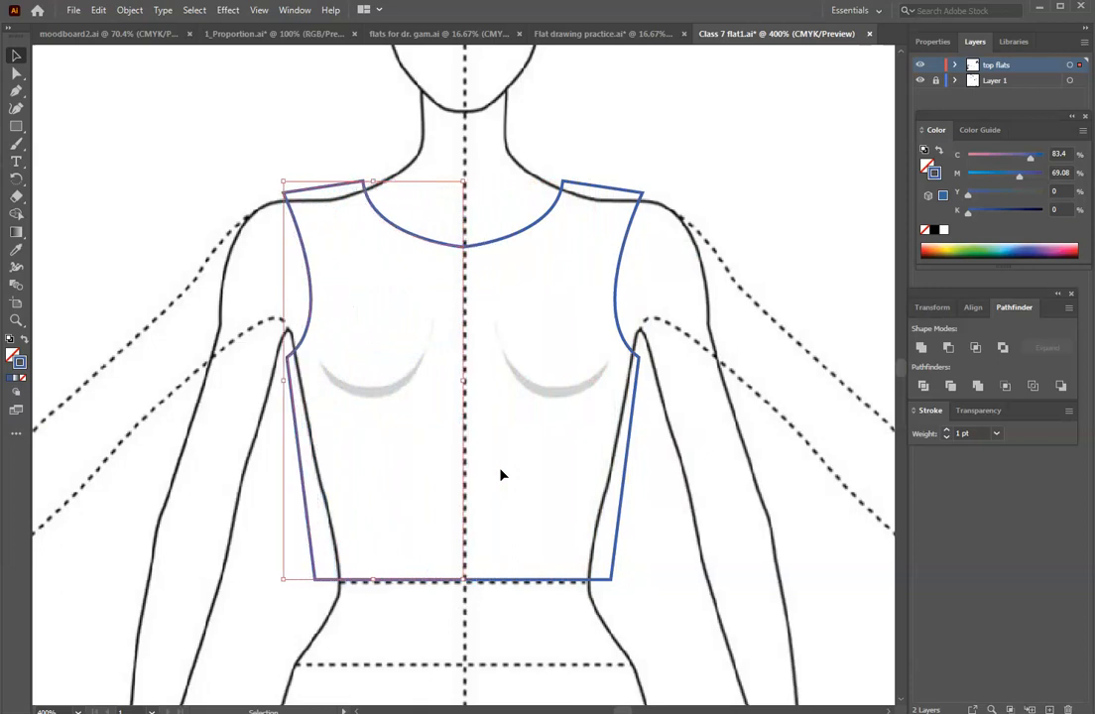
- Select both halves of the top and join them into one outline
left_click(559, 342)
left_click_drag(421, 219, 525, 275)
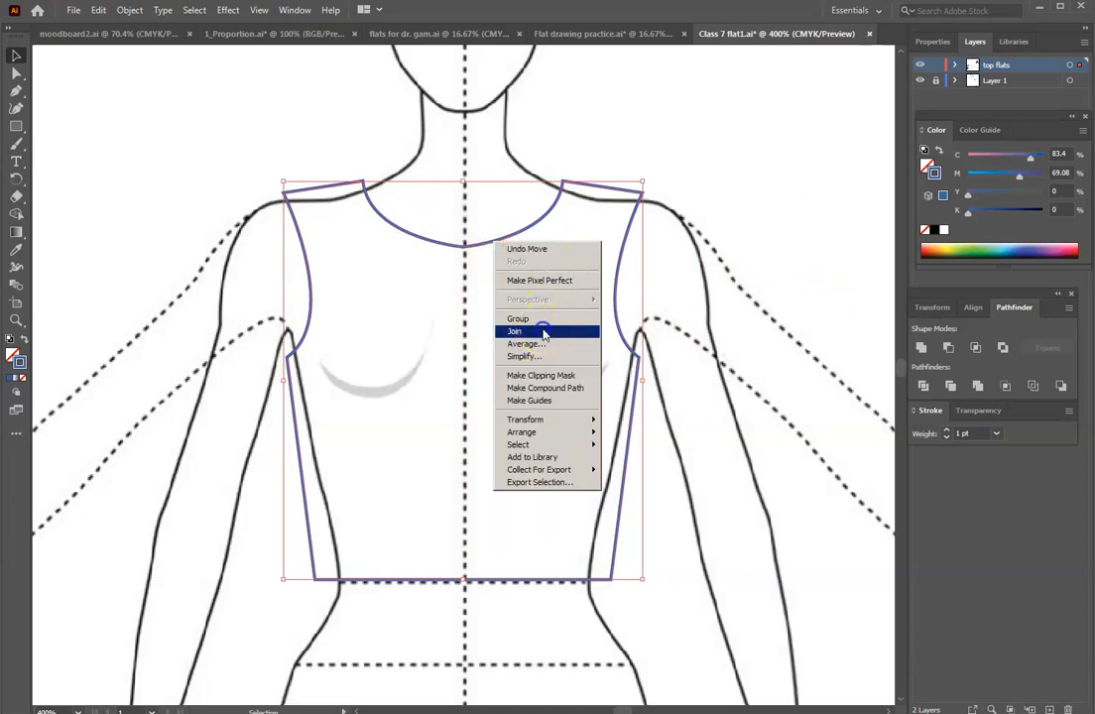
left_click(545, 331)
left_click(751, 335)
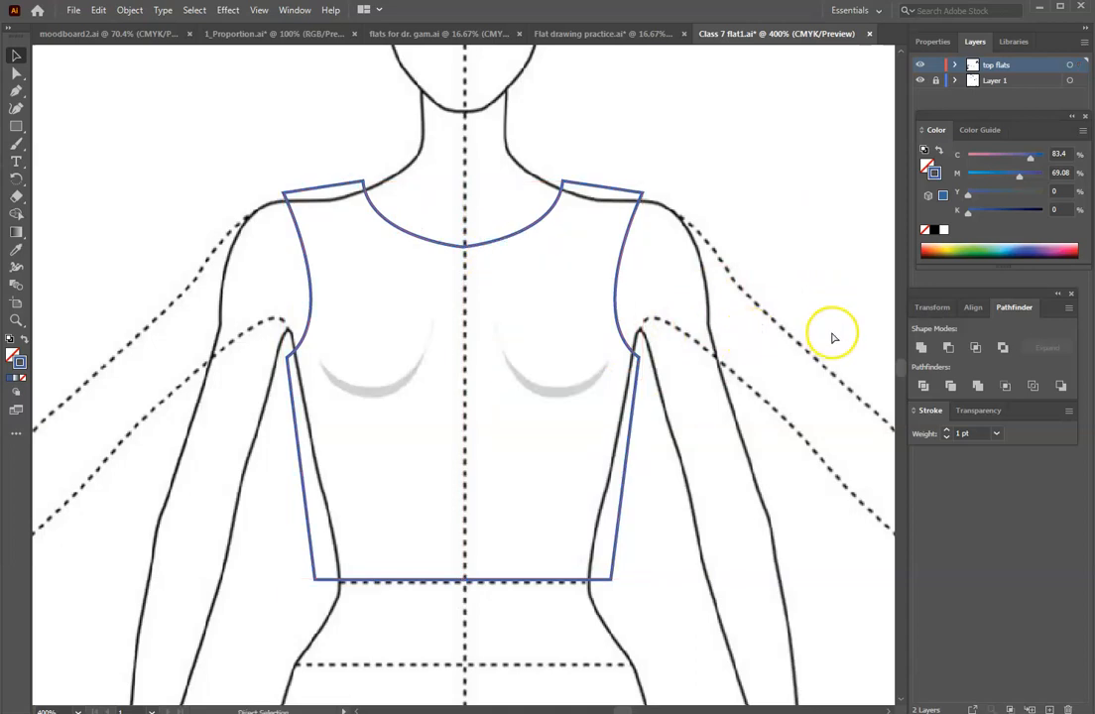
- Move the joined outline off the croquis, add a copy of it, and park the first one over the artboard's upper-left edge
key("ctrl+minus")
key("ctrl+minus")
key("ctrl+minus")
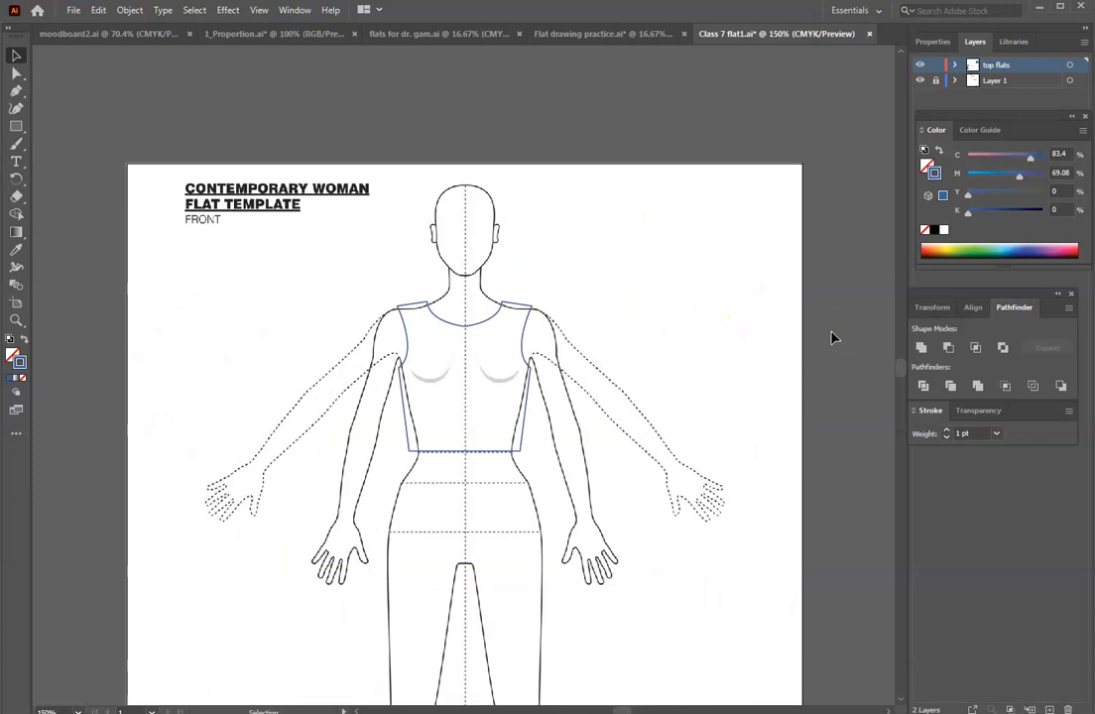
scroll(595, 441, "up", 5)
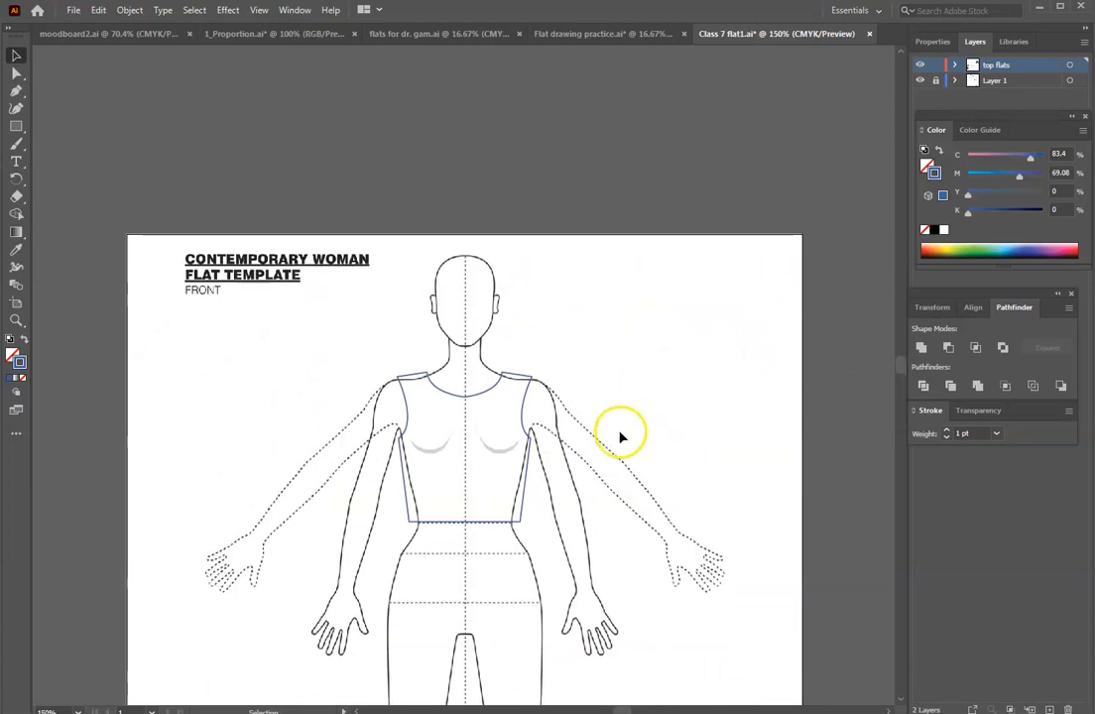
left_click_drag(525, 466, 280, 137)
left_click_drag(391, 171, 392, 171)
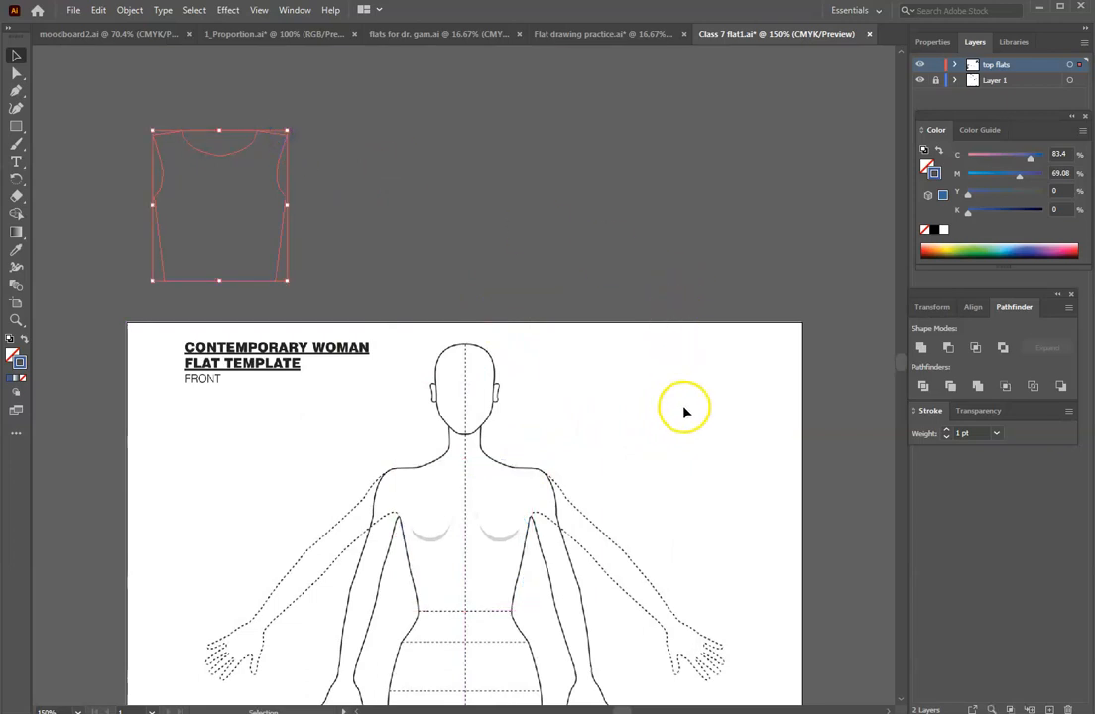
key("ctrl+z")
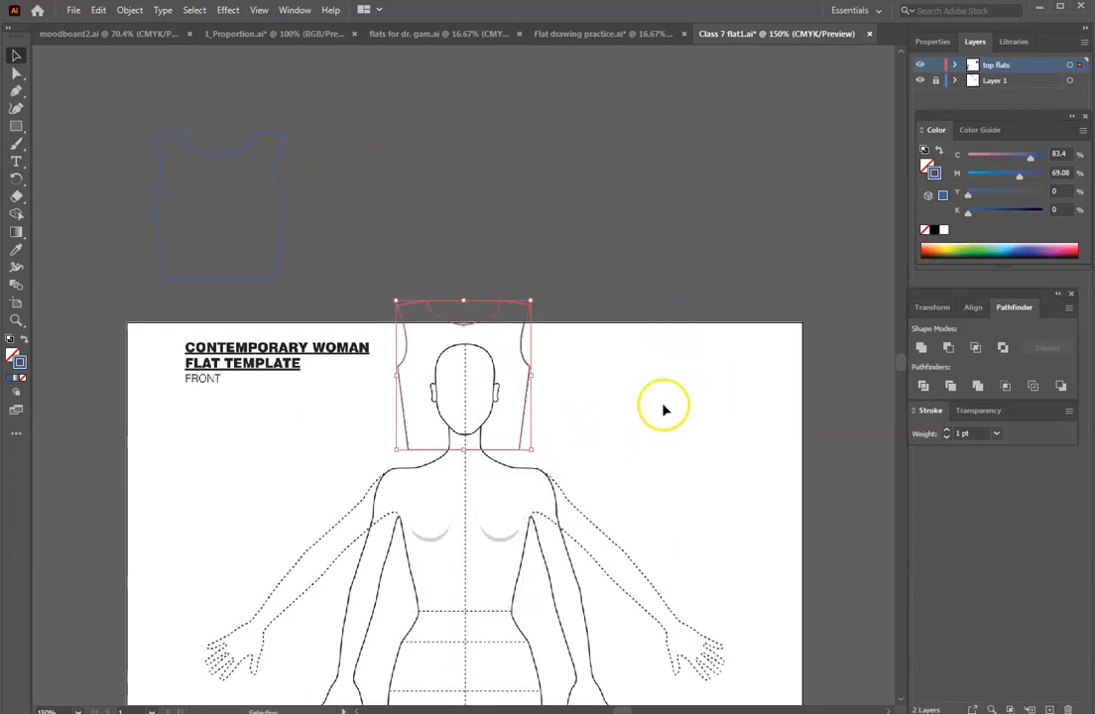
left_click_drag(270, 281, 146, 469)
left_click(548, 368)
- Place the copied outline over the croquis' torso, centred on the centre line with its hem at the waist line
left_click_drag(511, 306, 510, 468)
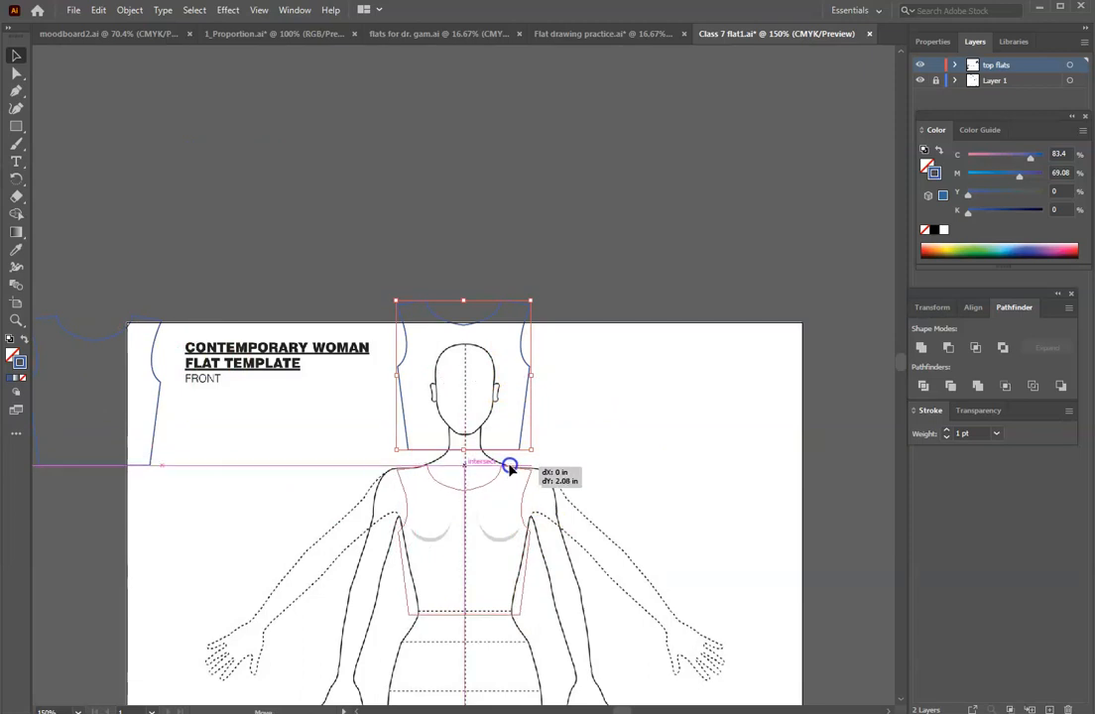
left_click_drag(635, 464, 644, 466)
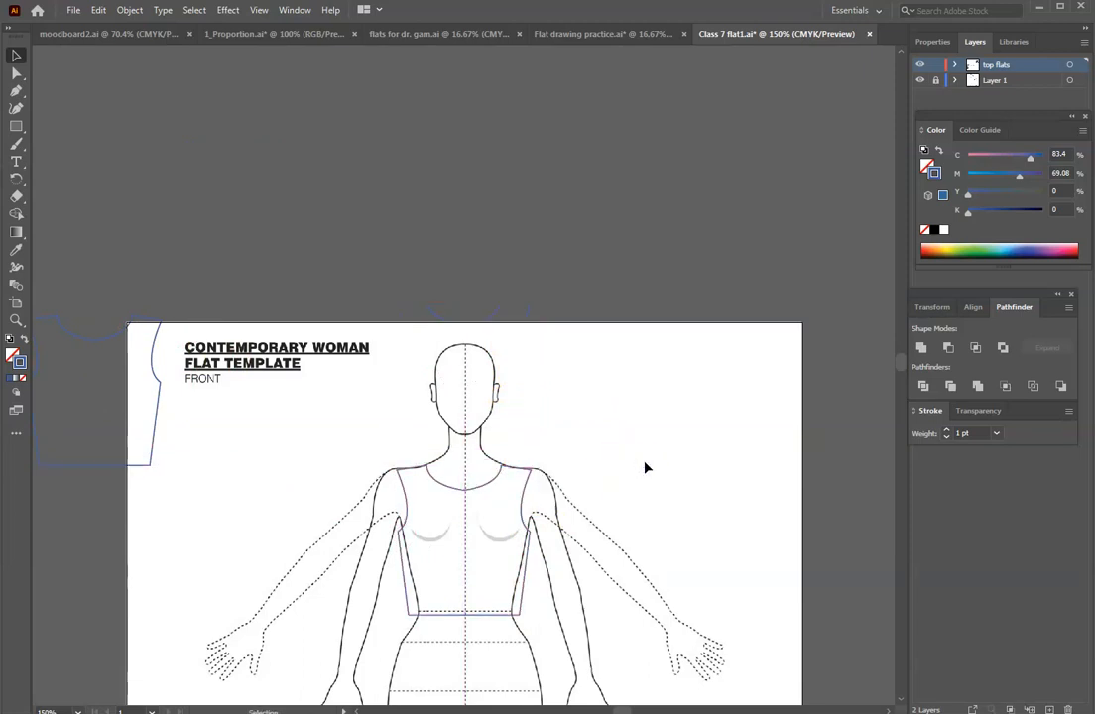
left_click(526, 469)
left_click(526, 469)
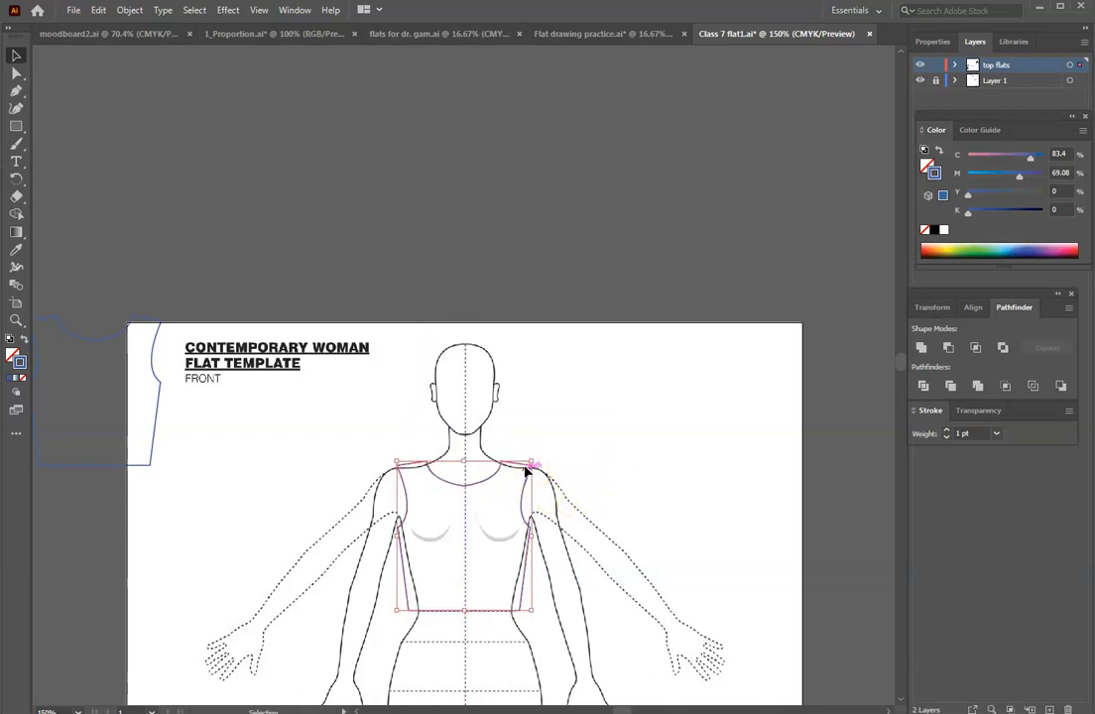
left_click(636, 461)
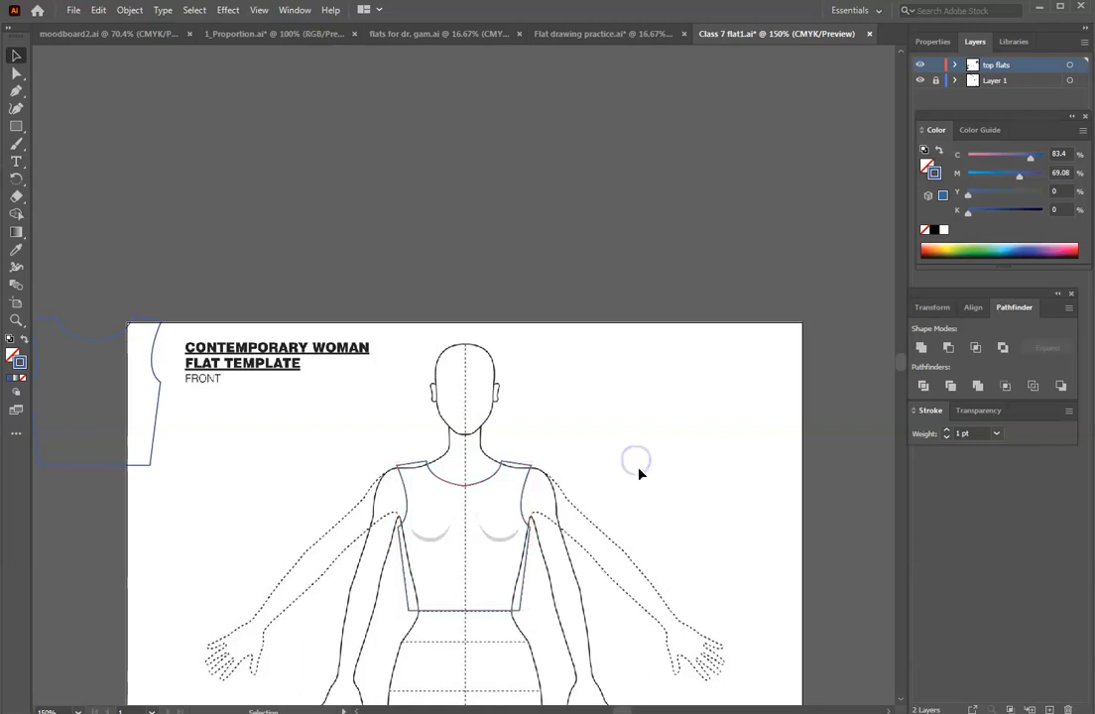
- Draw a slanted Pen line about 0.44 in long from the middle of the left shoulder seam down into the bodice
scroll(640, 459, "down", 4)
key("ctrl+=")
key("ctrl+=")
key("ctrl+=")
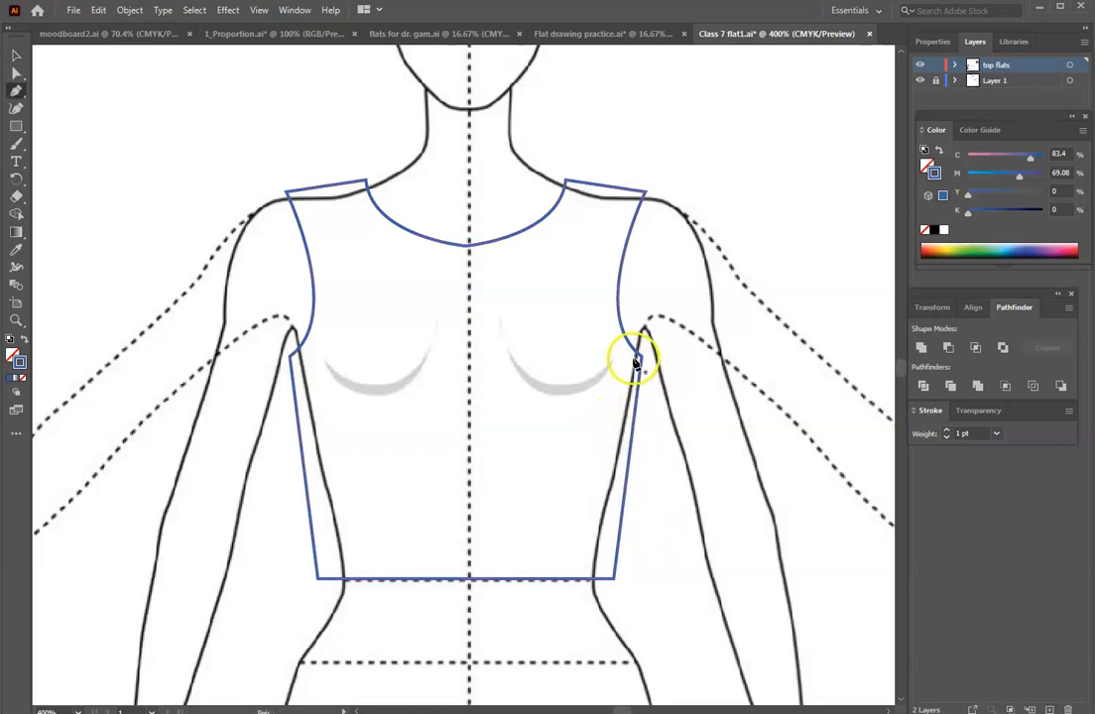
left_click(328, 188)
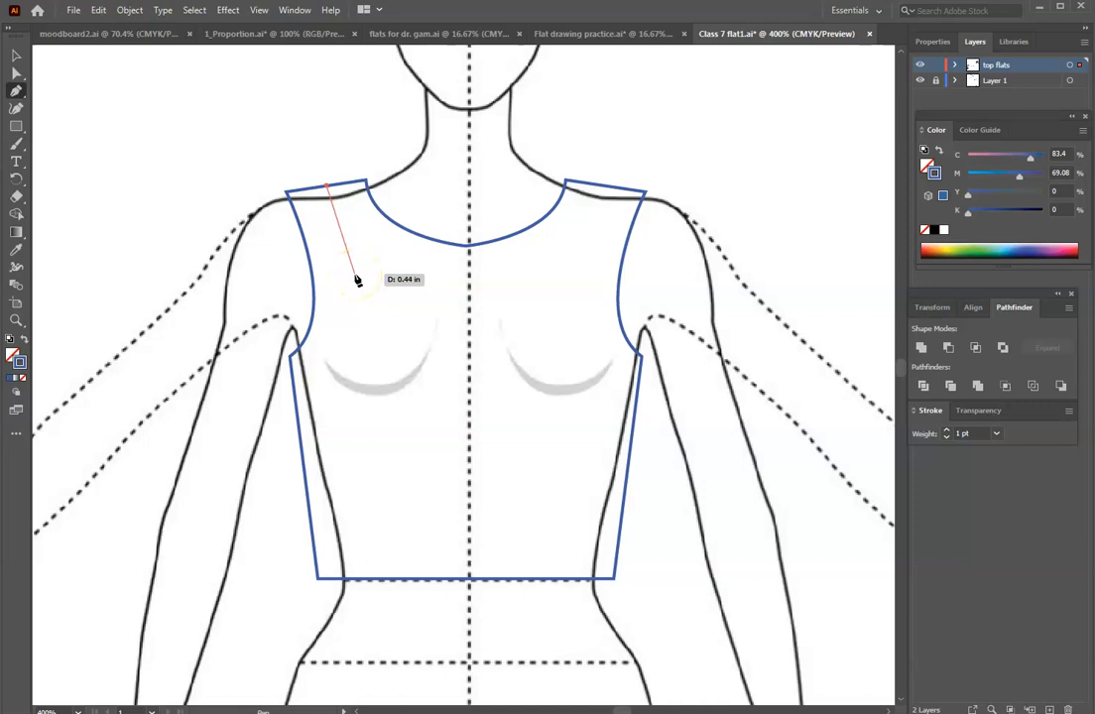
left_click(355, 275)
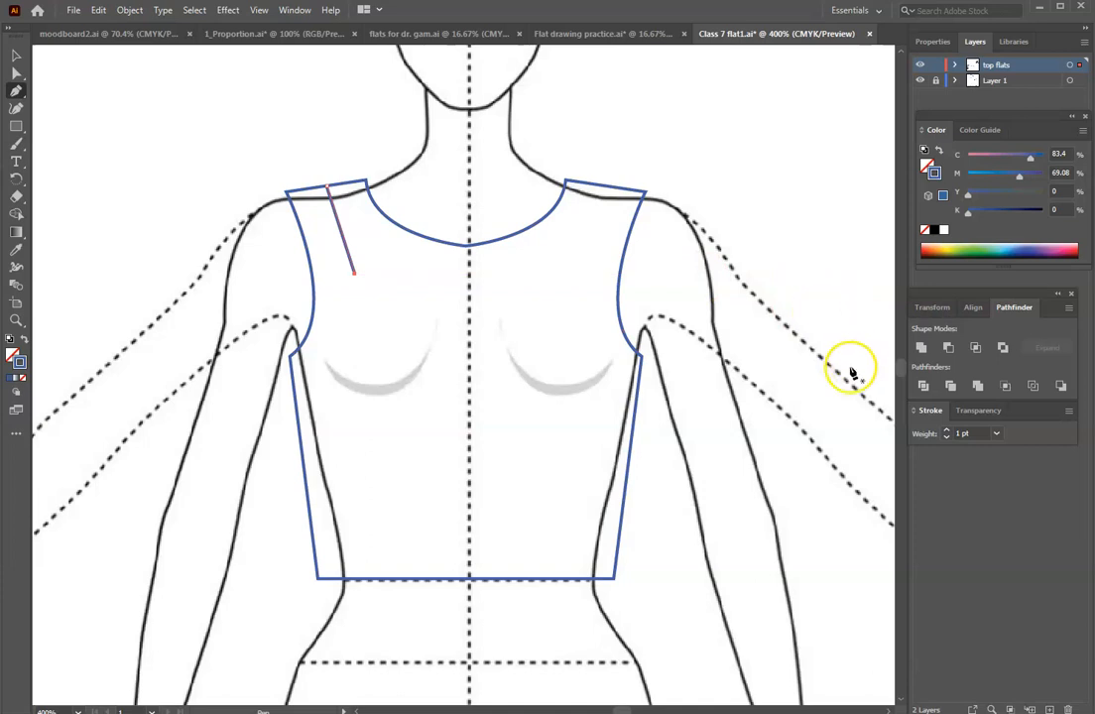
- Make a copy of the slanted shoulder line reflected across the vertical axis
left_click(15, 55)
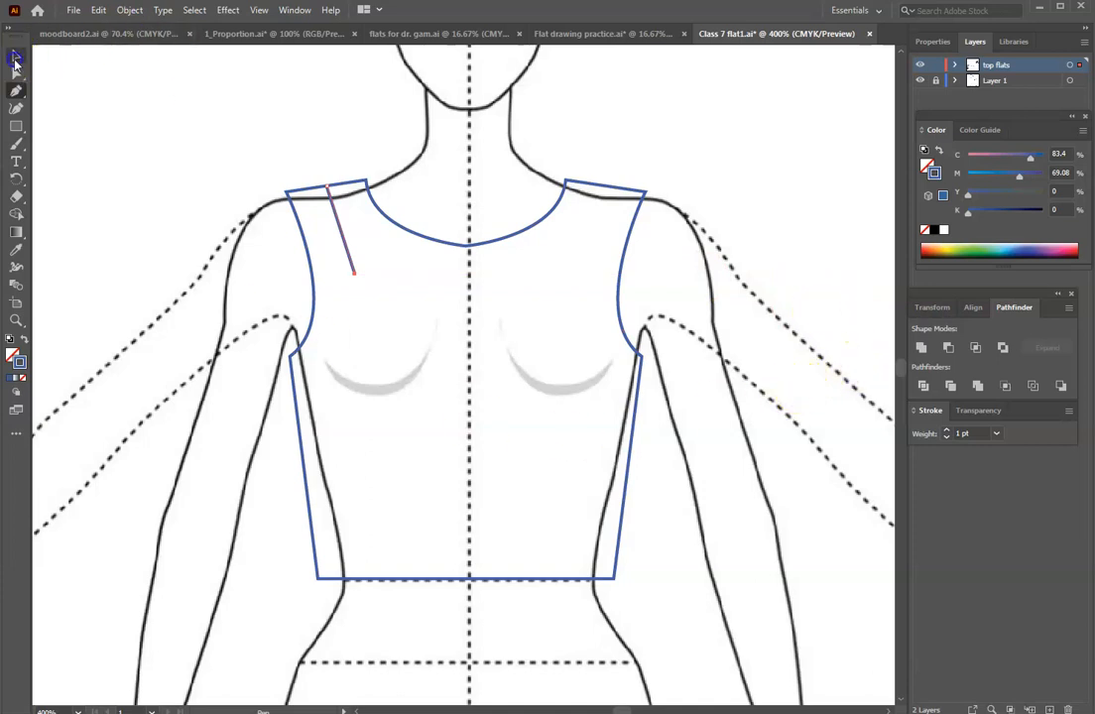
right_click(347, 258)
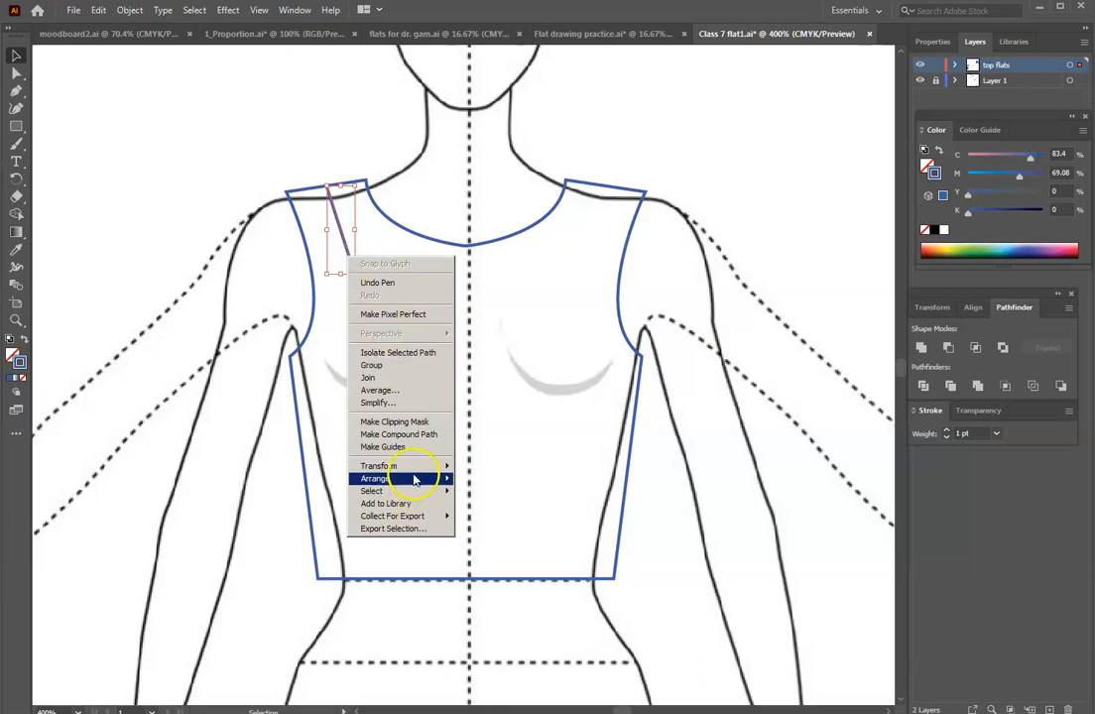
mouse_move(407, 466)
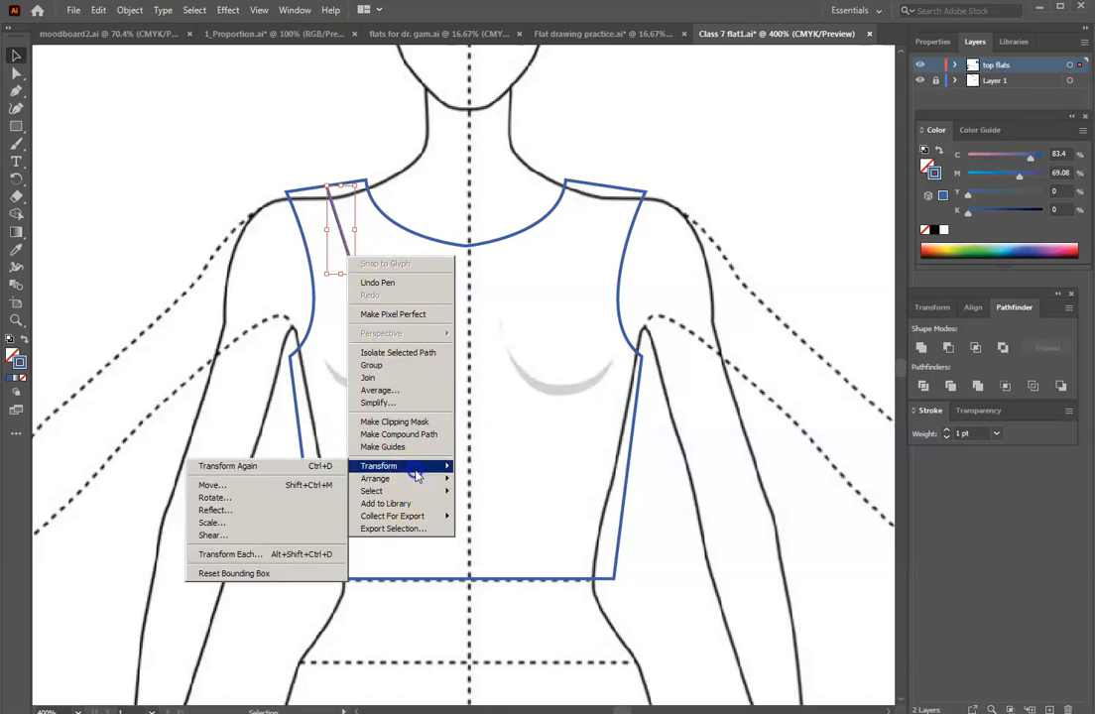
left_click(305, 511)
left_click(502, 477)
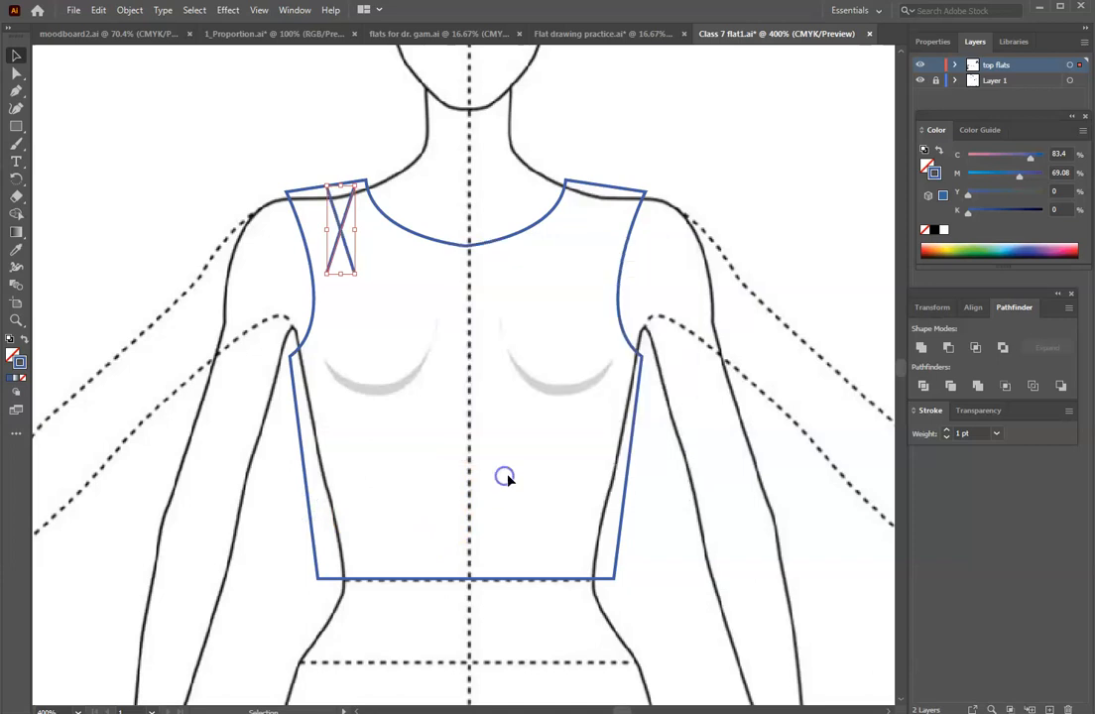
- Move the reflected line across the bodice so it starts at the middle of the right shoulder seam, mirroring the left line
key("Right")
key("Right")
key("Right")
key("Right")
key("Right")
key("Right")
key("Right")
key("Right")
key("Right")
key("Right")
key("Right")
key("Right")
key("Right")
key("Right")
key("Right")
key("Right")
key("Right")
key("Right")
key("Right")
key("Right")
key("Right")
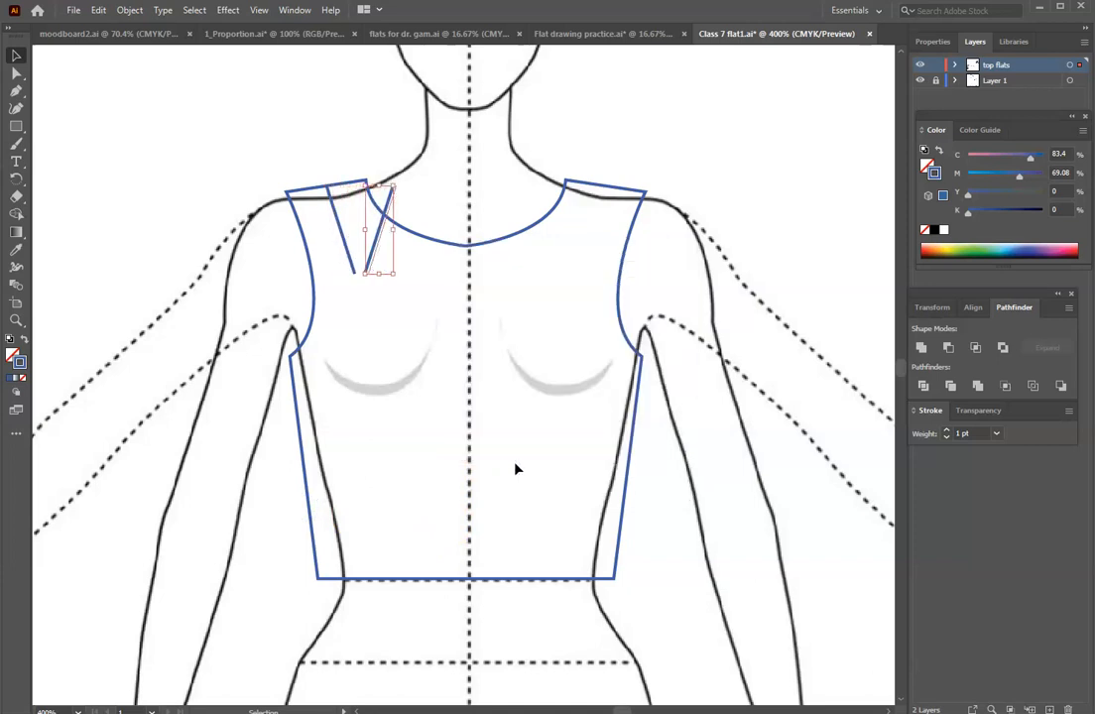
key("Right")
key("Right")
key("Right")
key("Right")
key("Right")
key("Right")
key("Right")
key("Right")
key("Right")
key("Right")
key("Right")
key("Right")
key("Right")
key("Right")
key("Right")
key("Right")
key("Right")
key("Right")
key("Right")
key("Right")
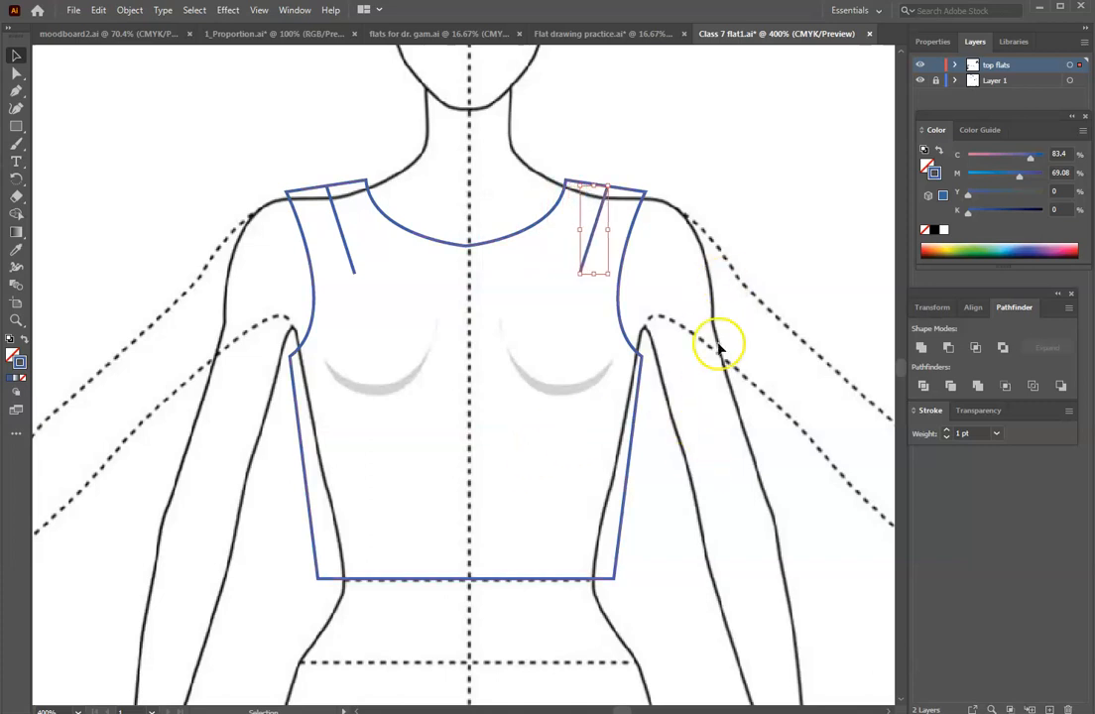
left_click(793, 301)
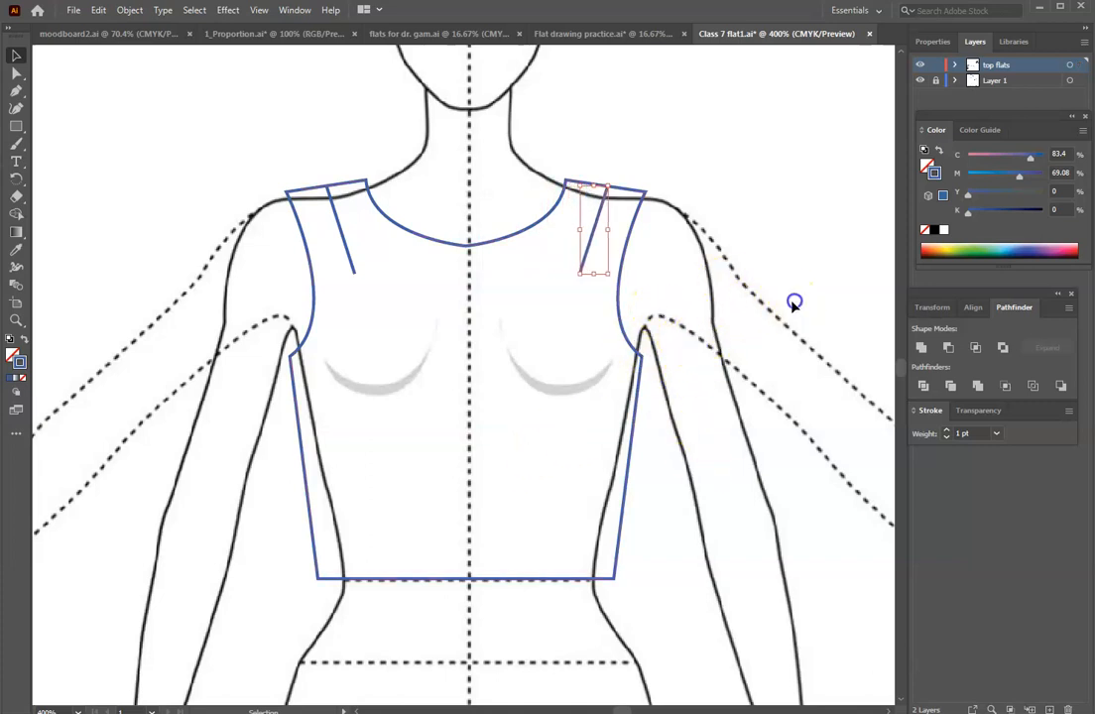
- Change the stroke colour of the left shoulder's slanted line to green 2AC414
scroll(798, 301, "up", 5)
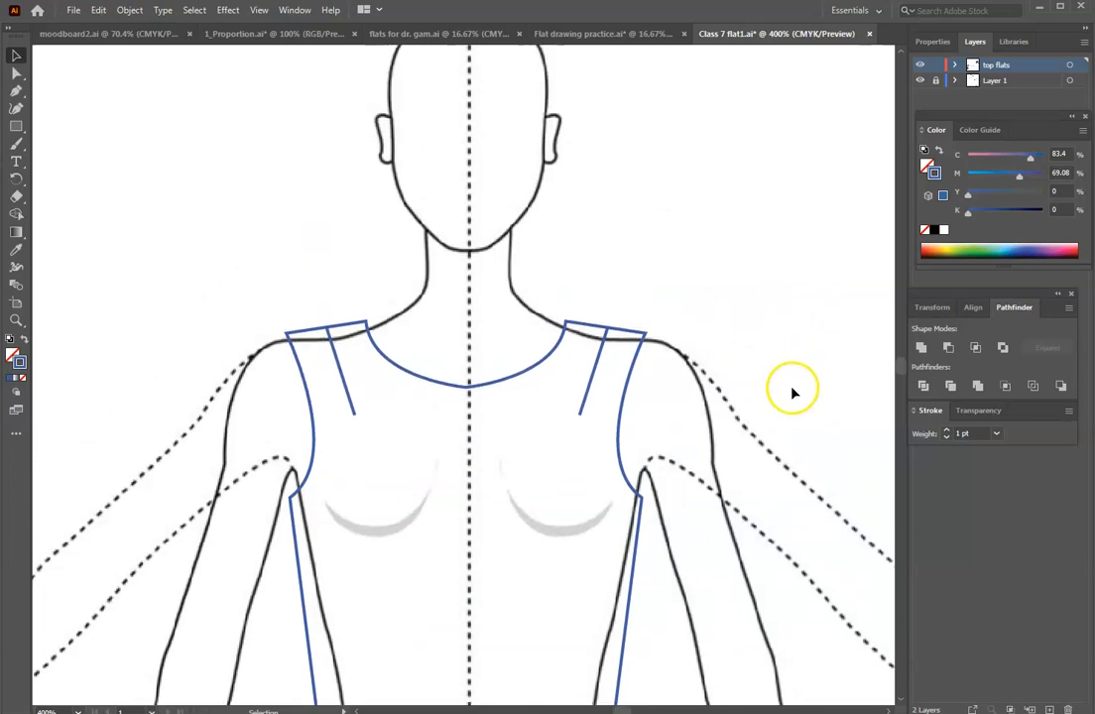
scroll(799, 372, "up", 1)
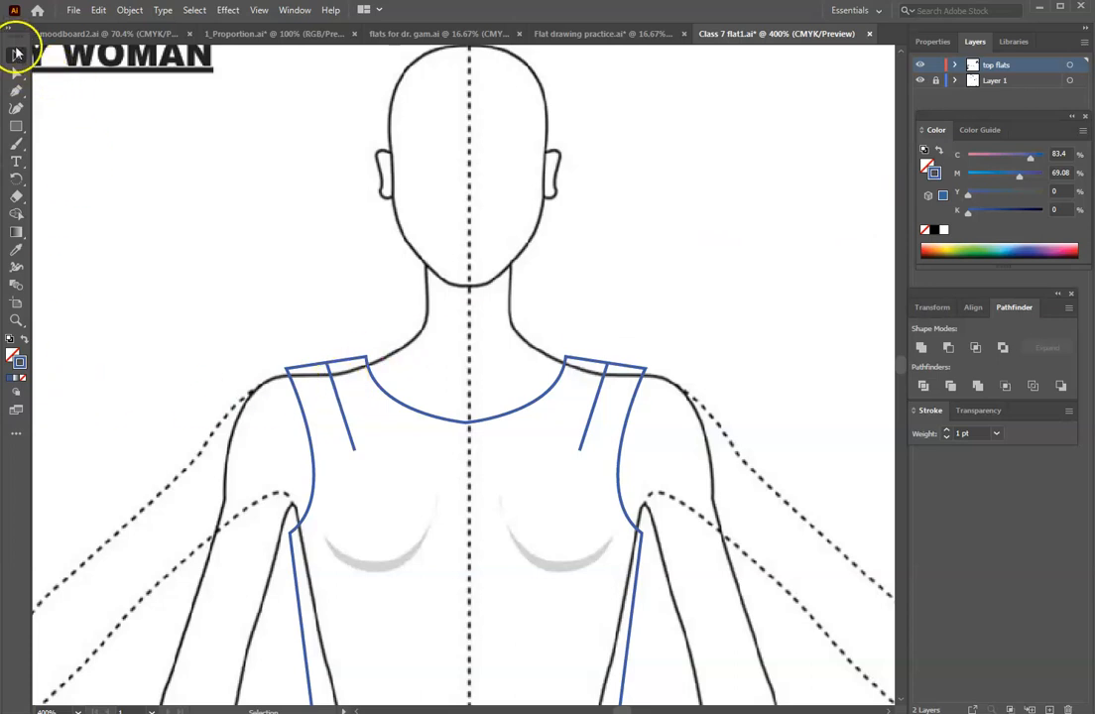
left_click(350, 425)
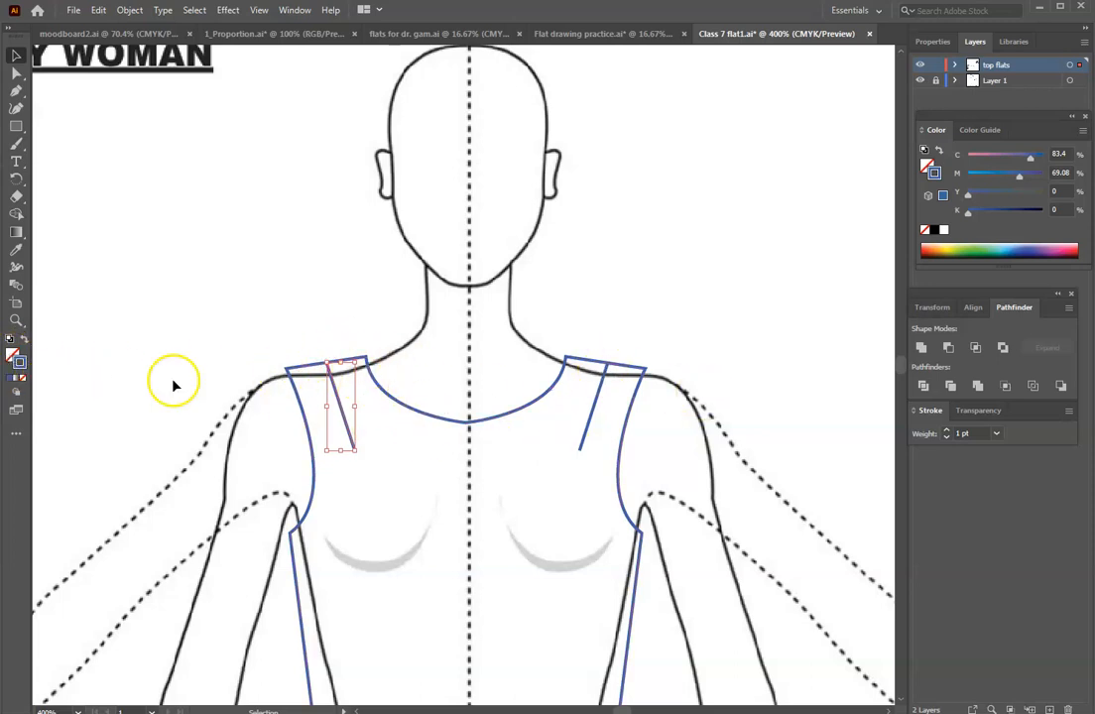
left_click(19, 361)
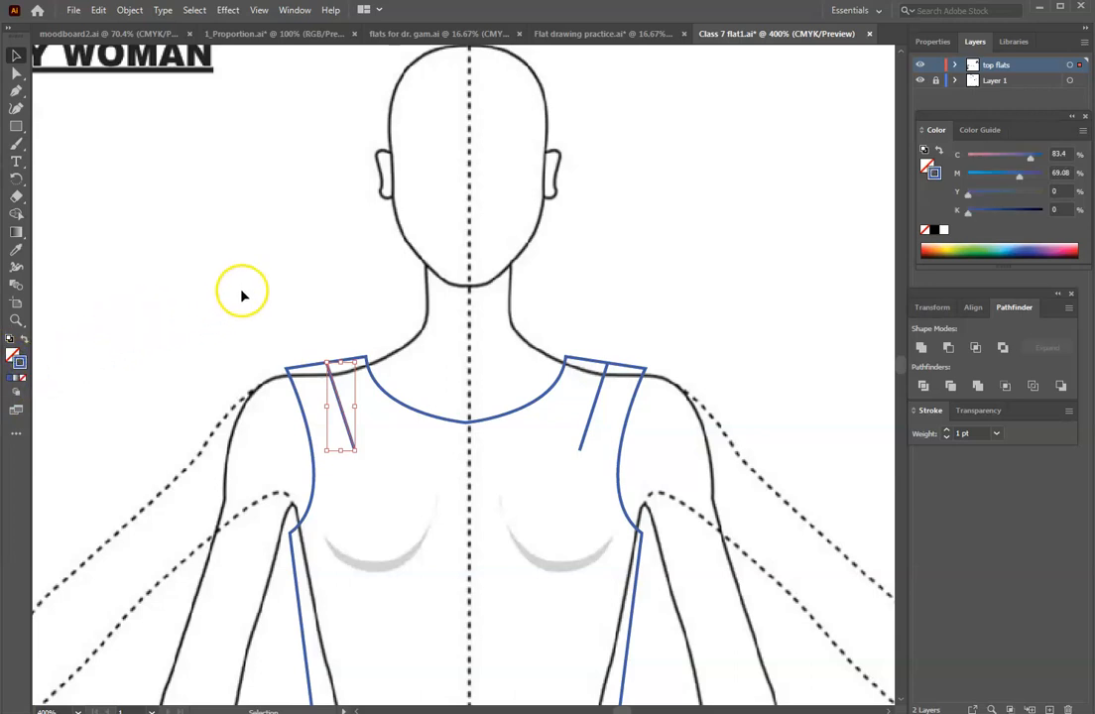
double_click(19, 363)
left_click(500, 410)
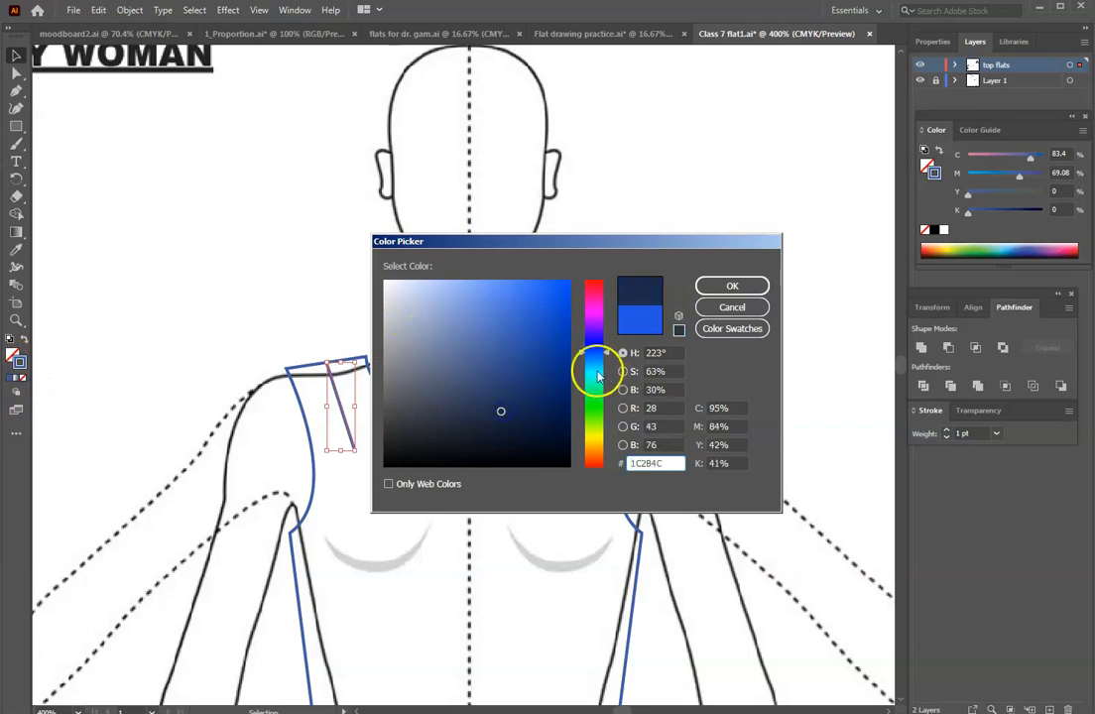
left_click(598, 375)
left_click(591, 408)
left_click(552, 323)
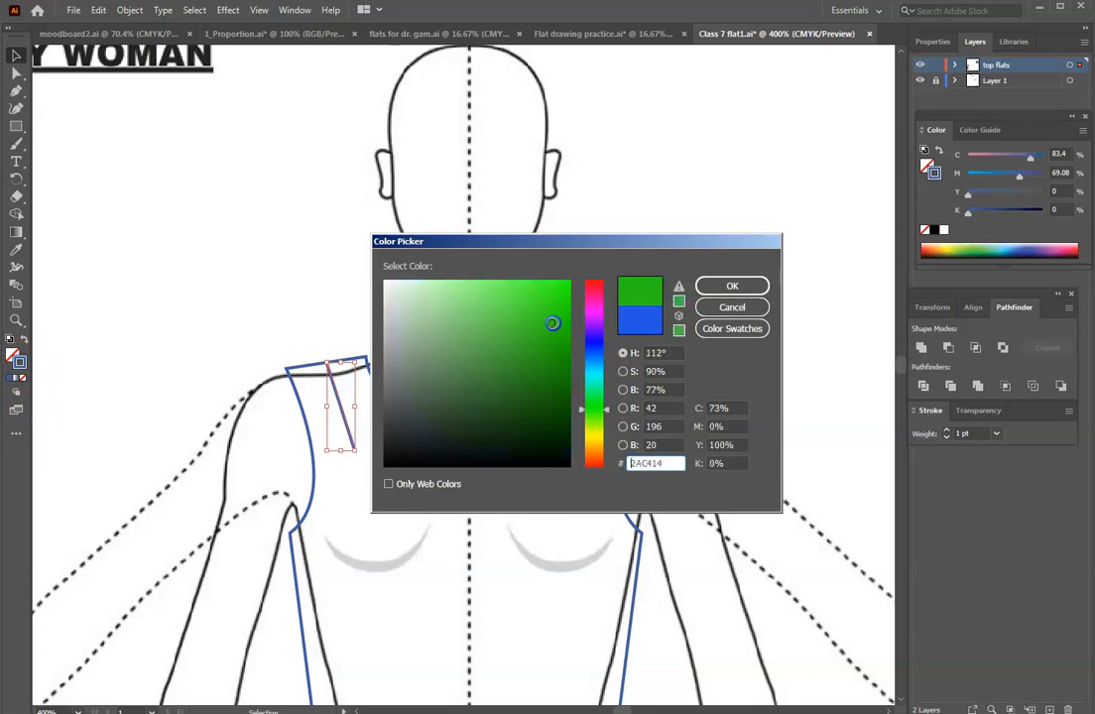
left_click(722, 284)
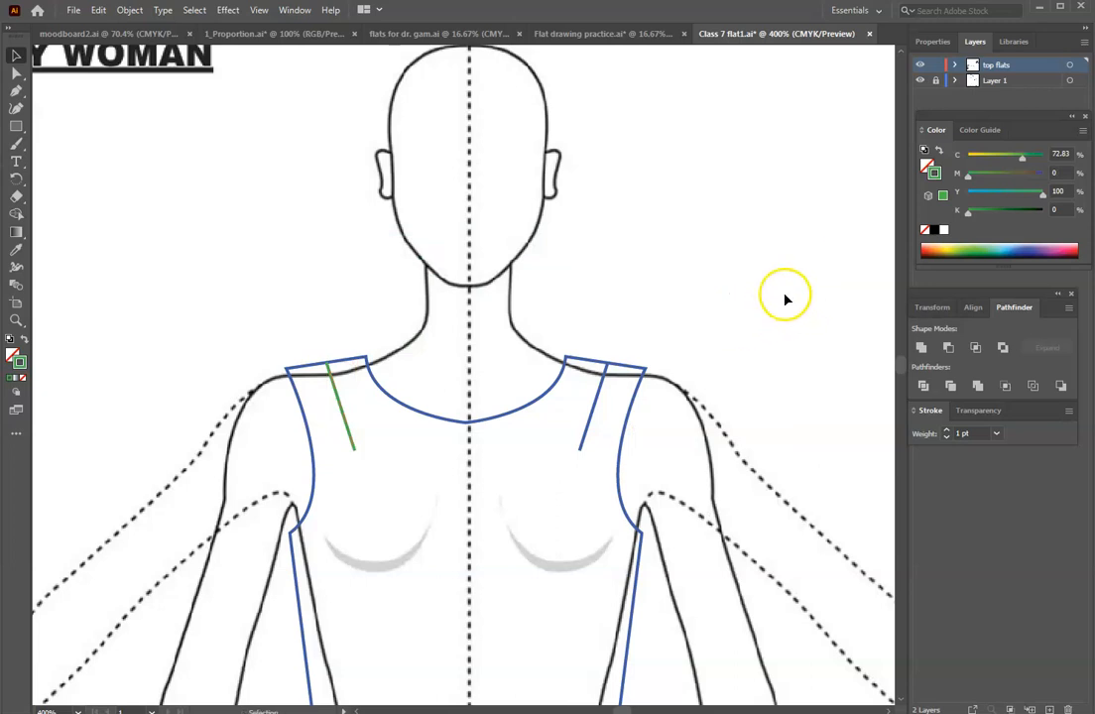
- Detach the Stroke panel from the Pathfinder group, place it beside the croquis' head, and show its full options
left_click(295, 10)
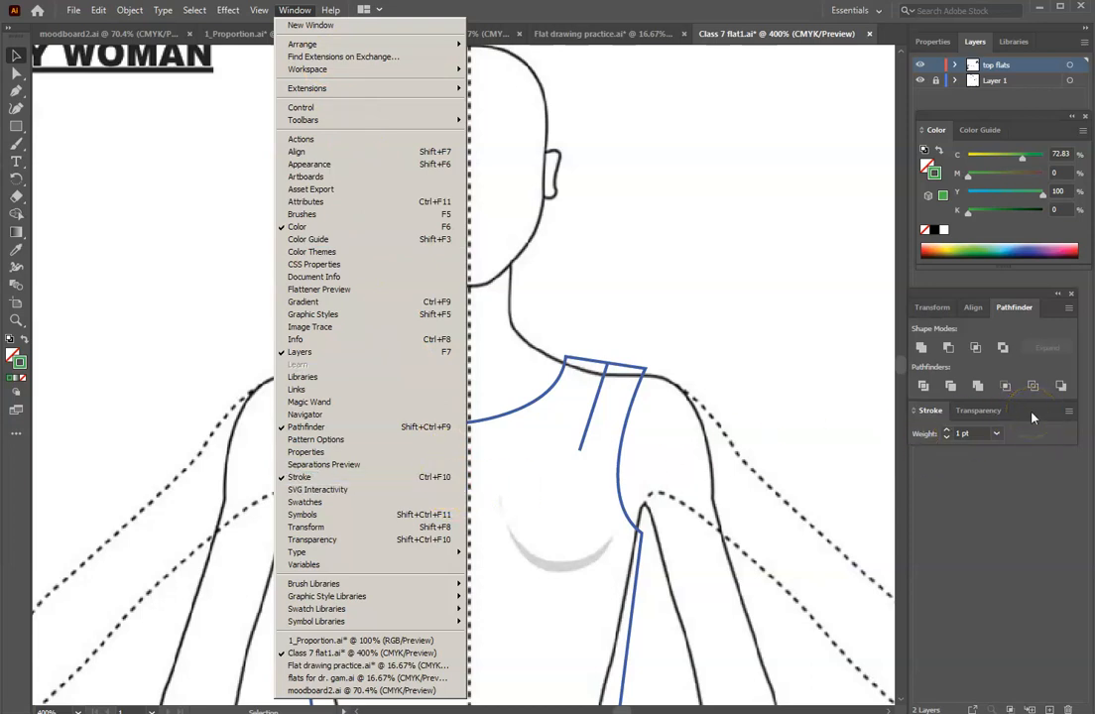
left_click(380, 479)
left_click(294, 10)
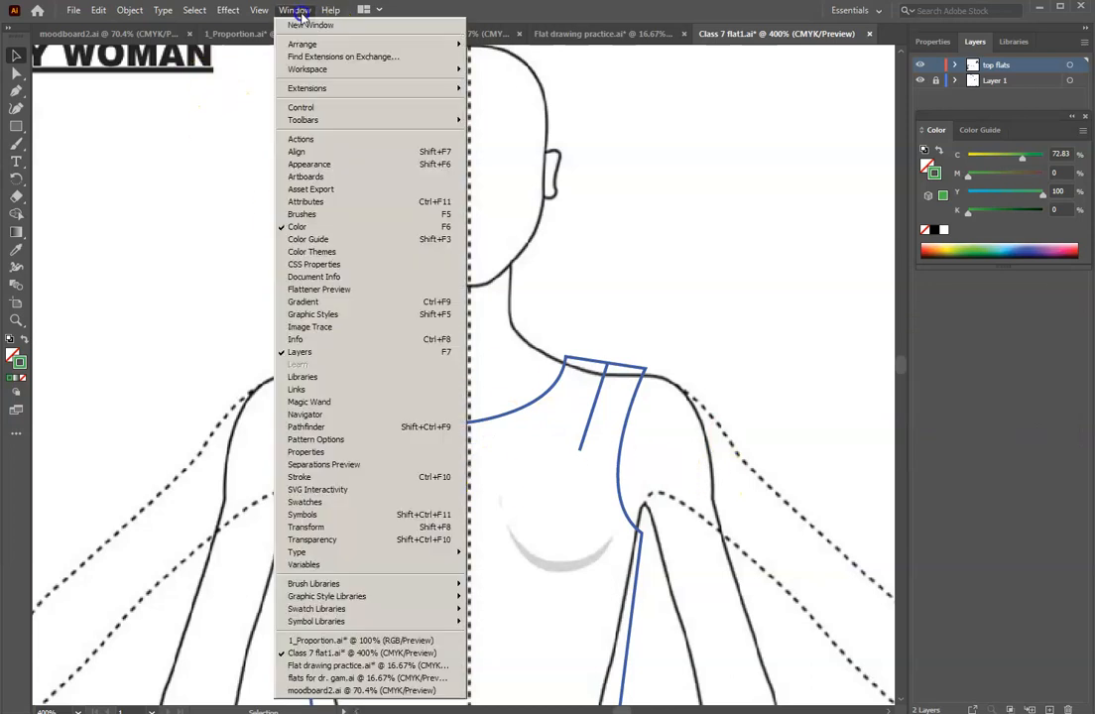
left_click(426, 477)
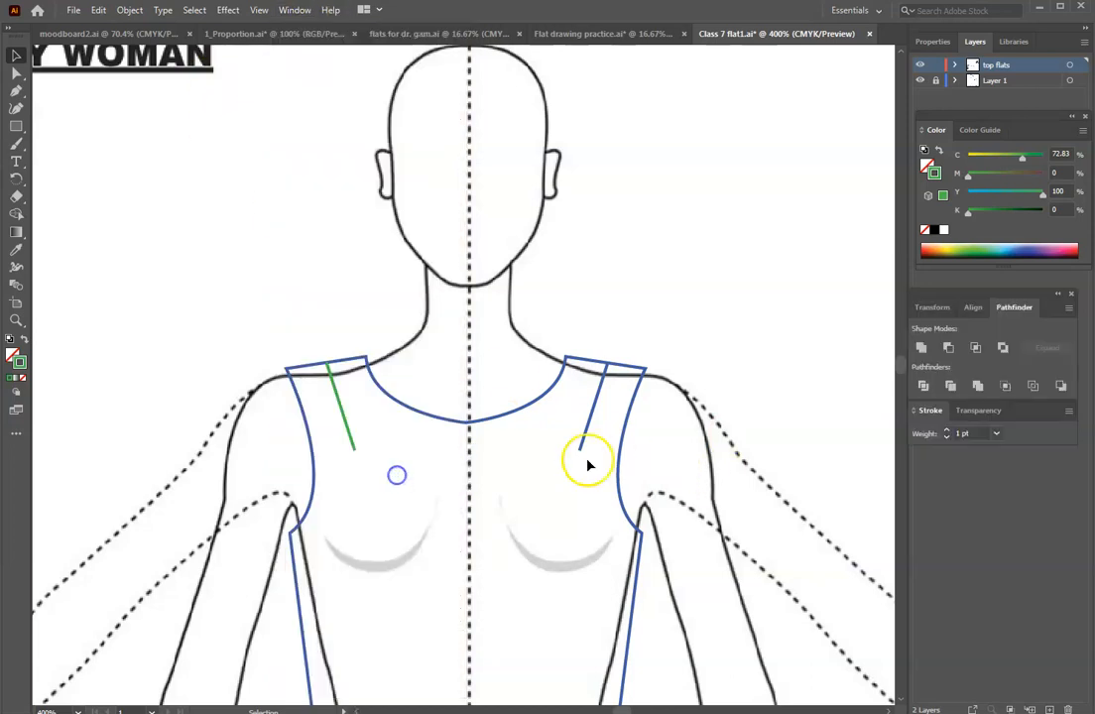
mouse_move(1021, 413)
left_mouse_down()
mouse_move(462, 225)
mouse_move(184, 171)
left_mouse_up()
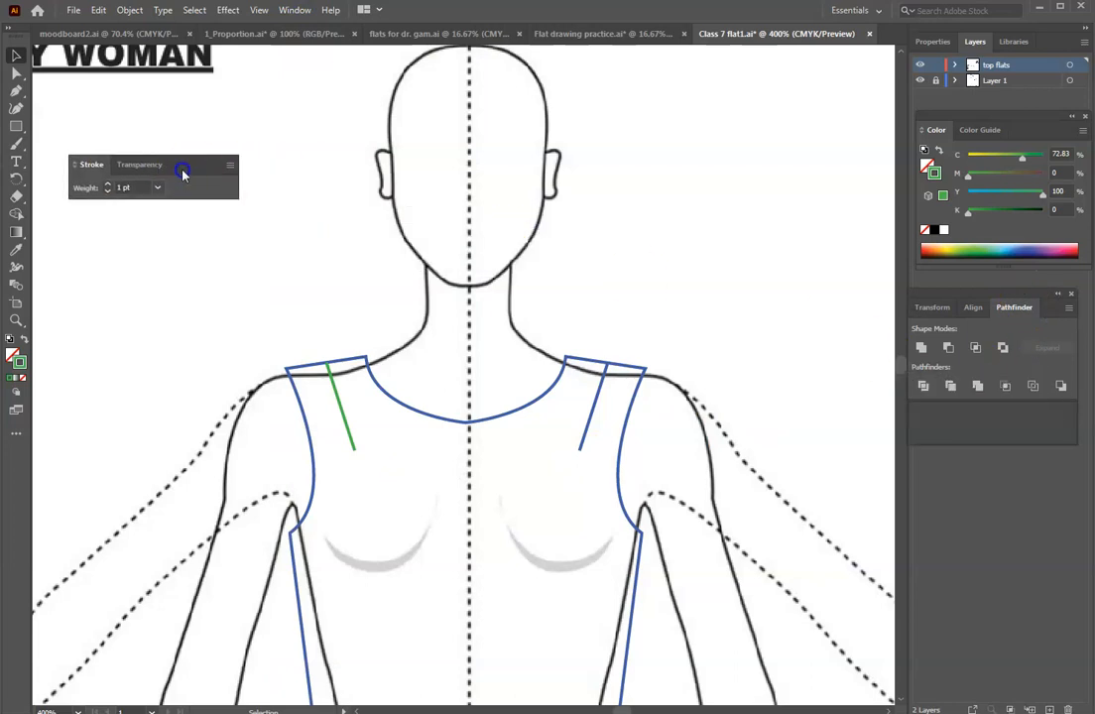
left_click(232, 168)
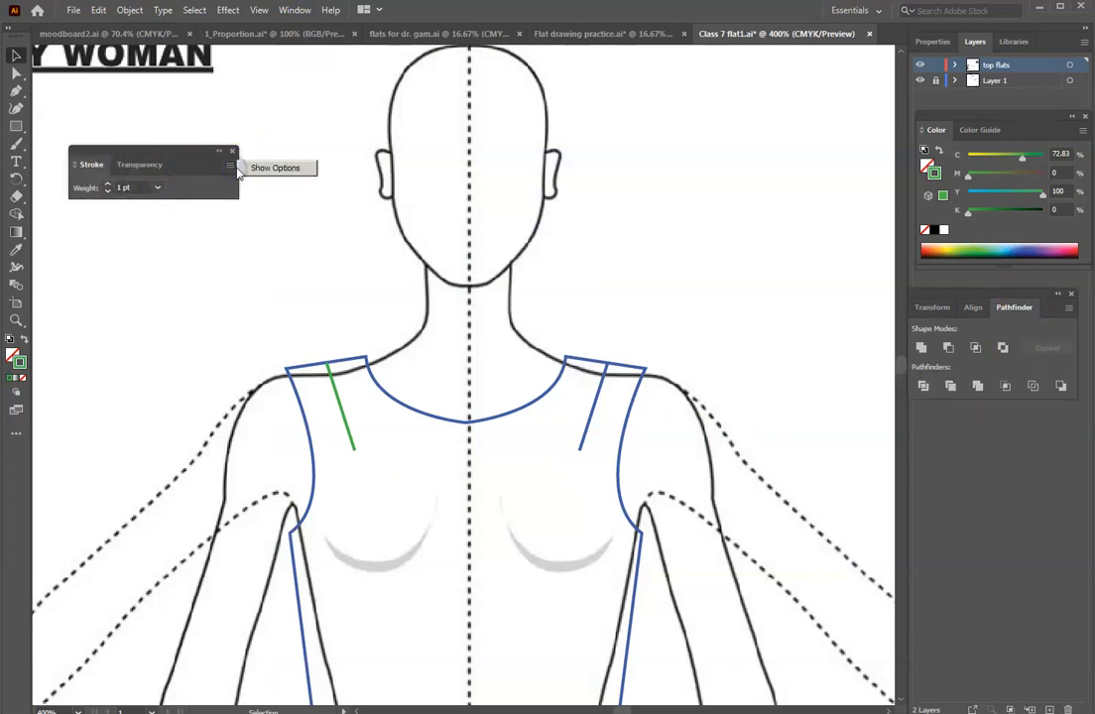
left_click(230, 173)
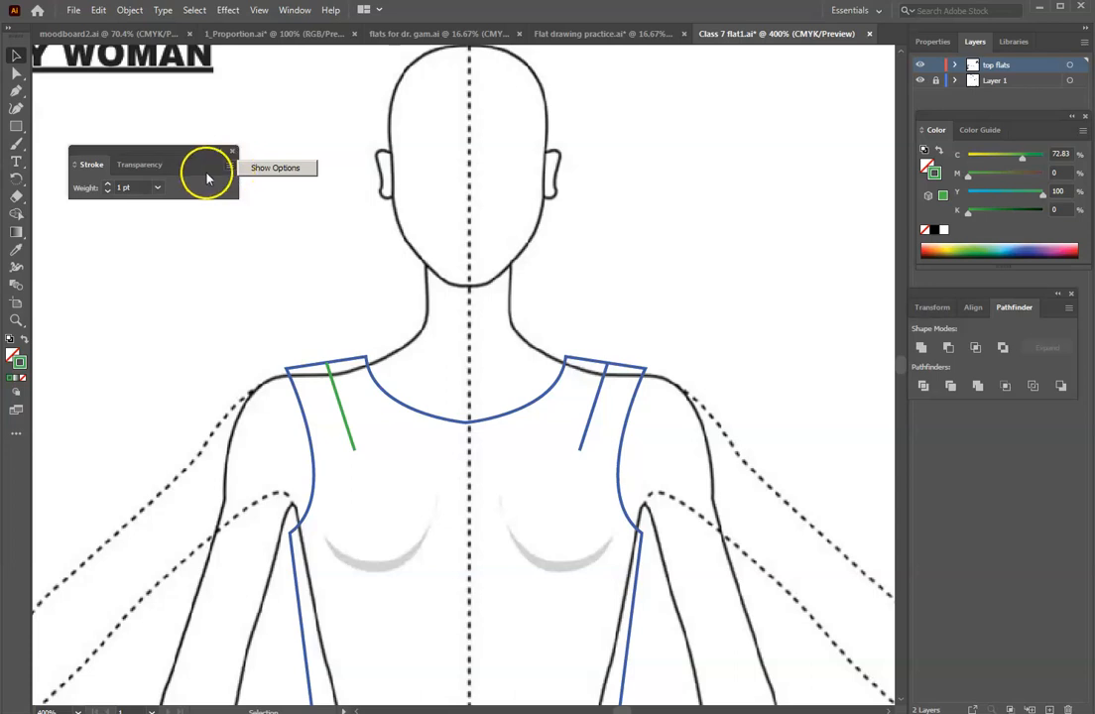
mouse_move(188, 154)
left_mouse_down()
mouse_move(164, 110)
mouse_move(244, 142)
mouse_move(185, 130)
left_mouse_up()
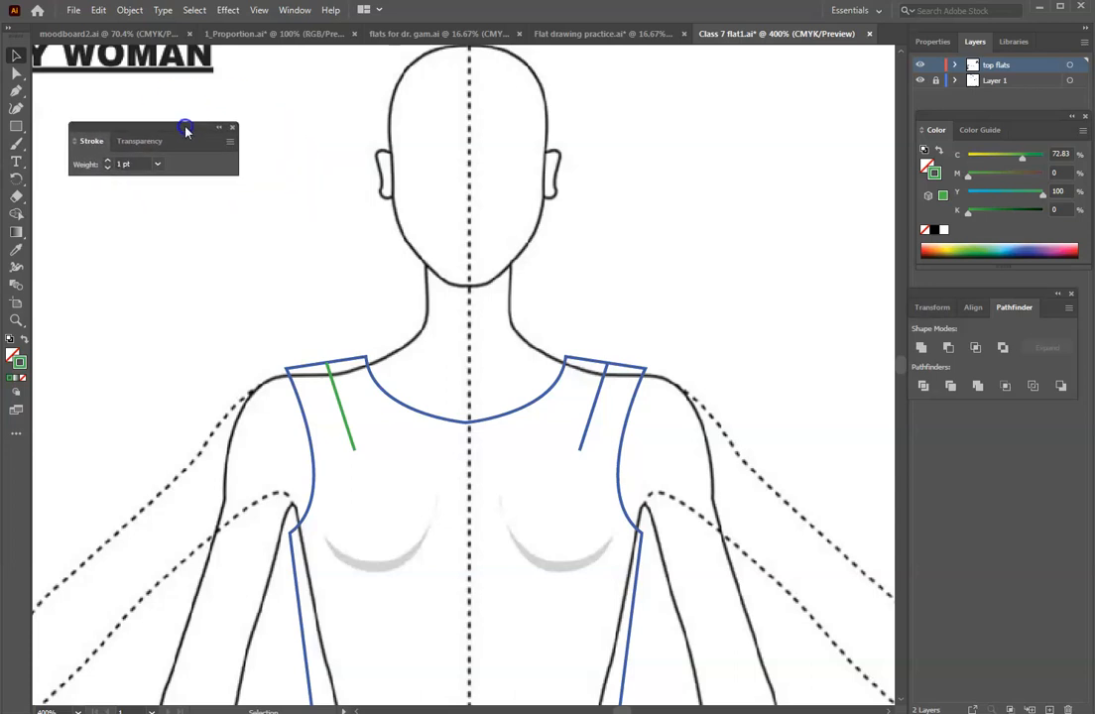
left_click(233, 147)
left_click(269, 143)
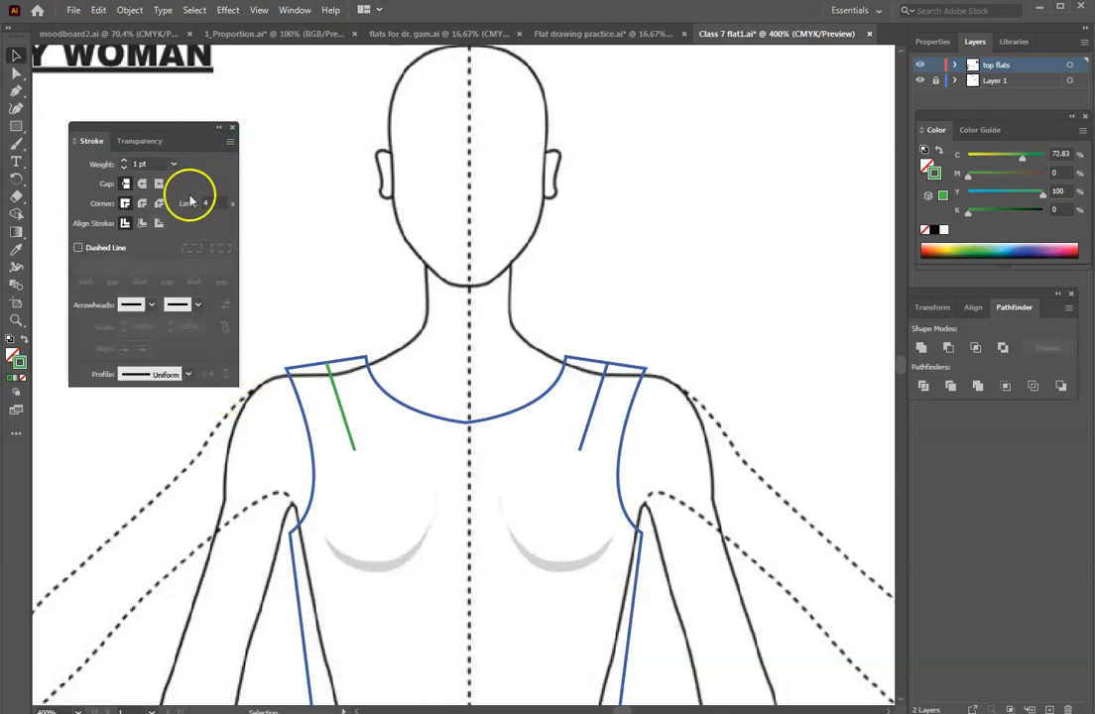
left_click_drag(192, 129, 164, 98)
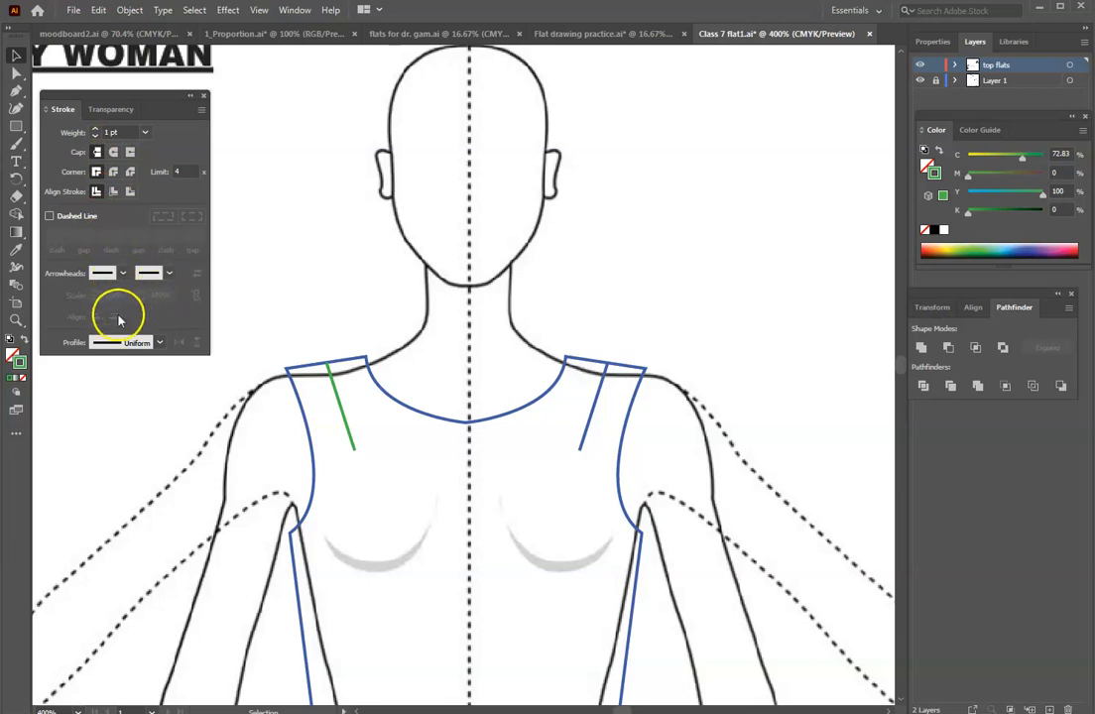
left_click(158, 344)
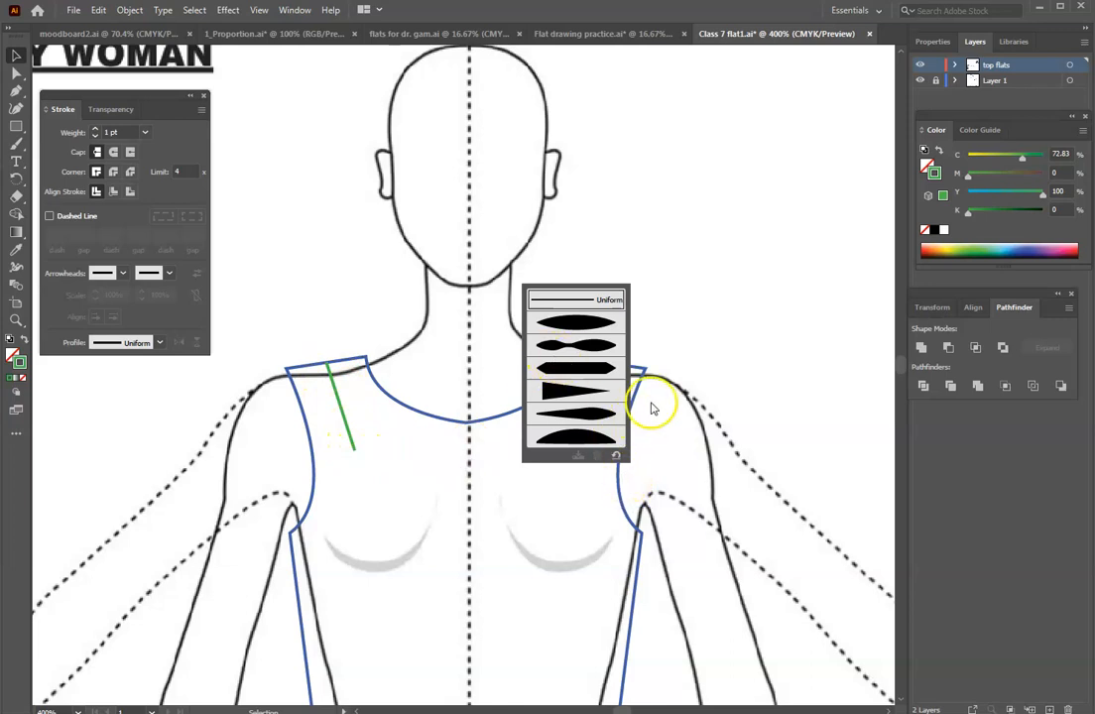
left_click(683, 256)
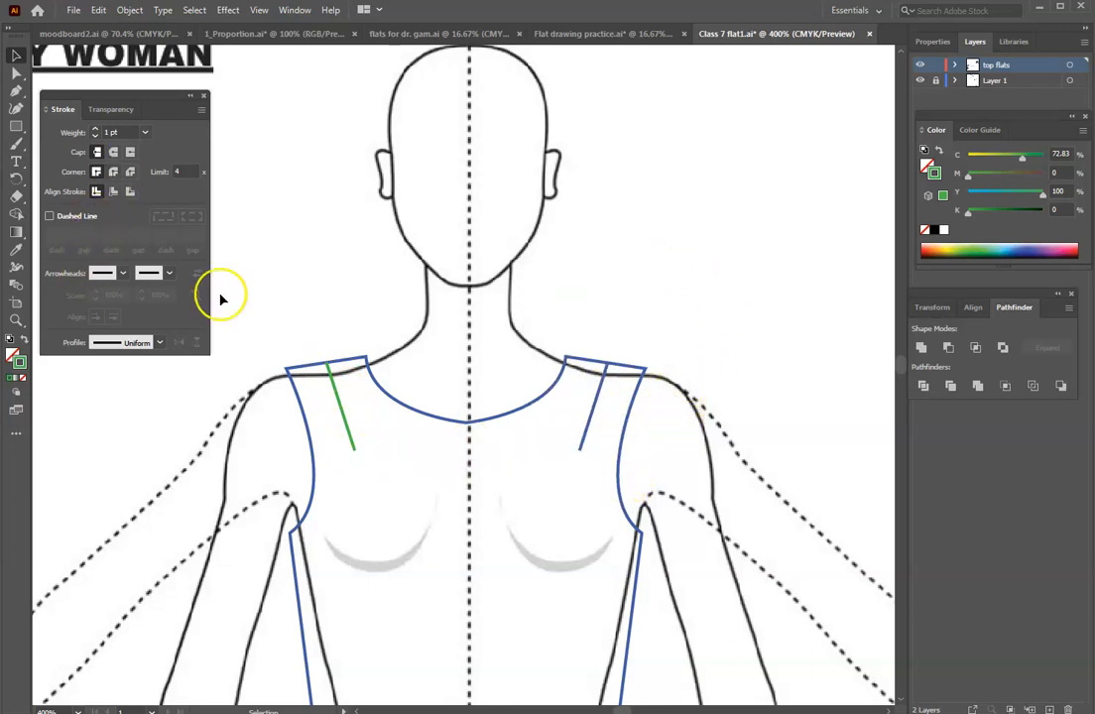
left_click(337, 414)
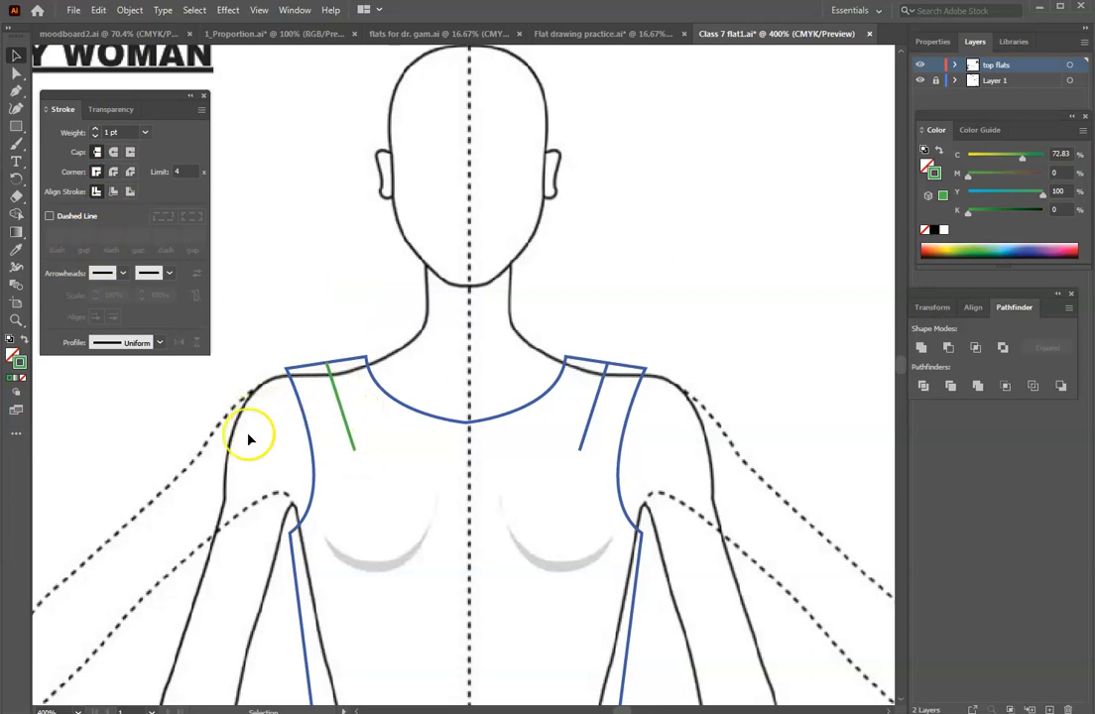
left_click(350, 437)
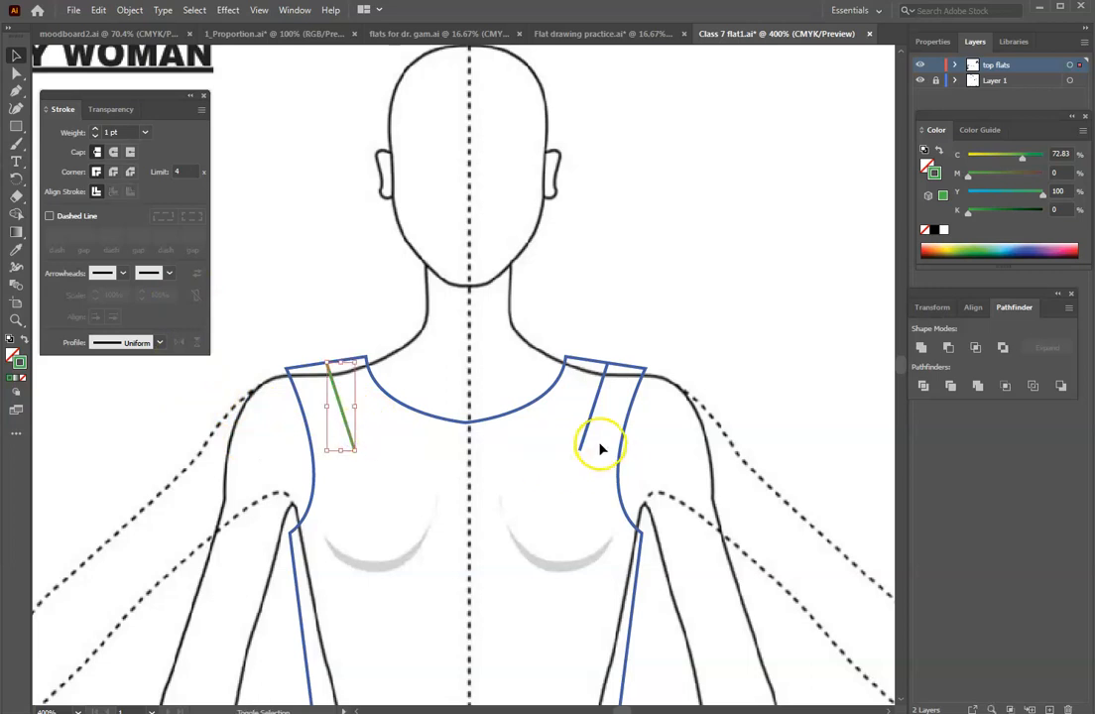
left_click(586, 439, "shift")
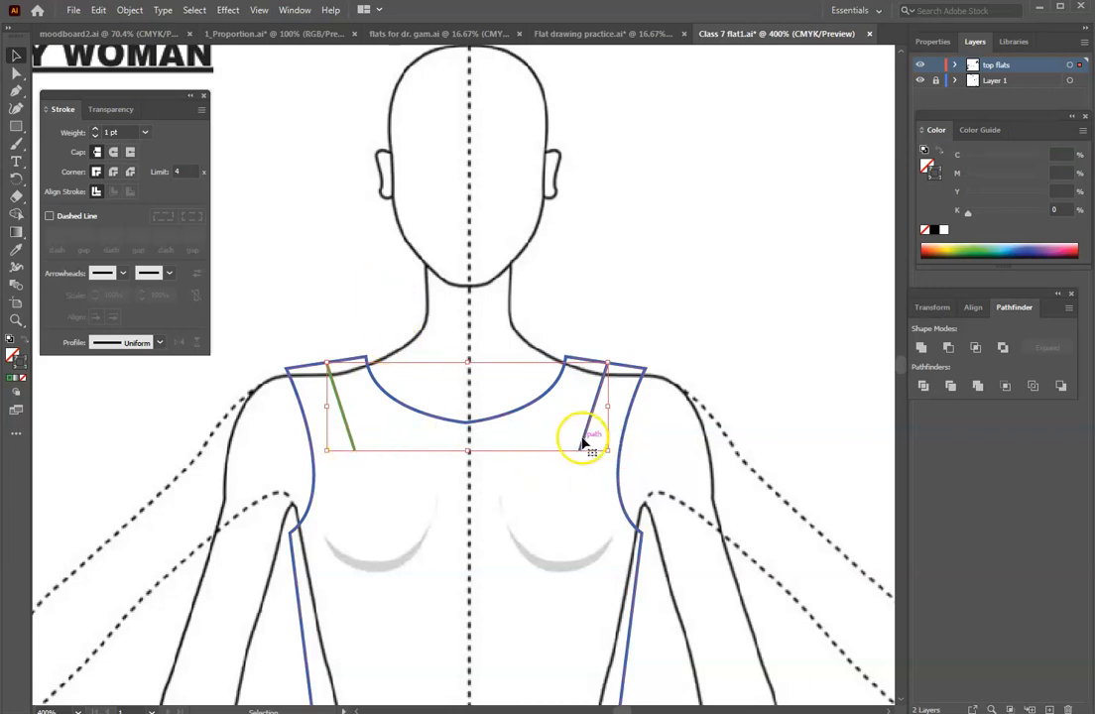
left_click(657, 284)
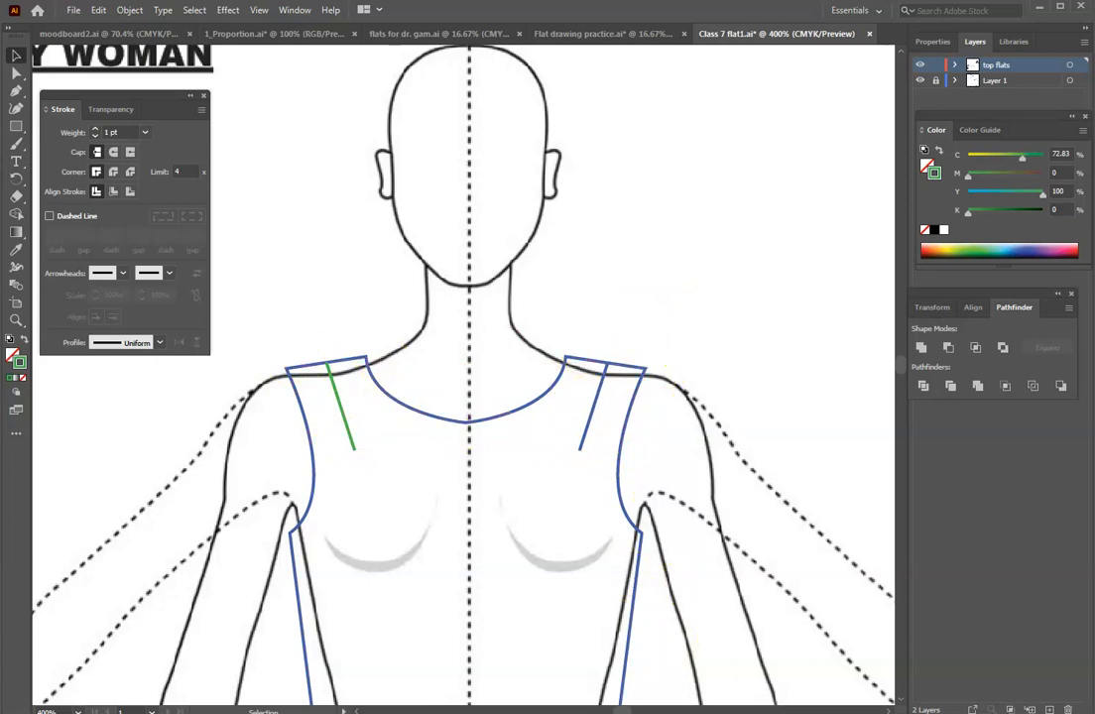
- Apply the lens-shaped width profile with pointed ends to both slanted shoulder lines
left_click(352, 448)
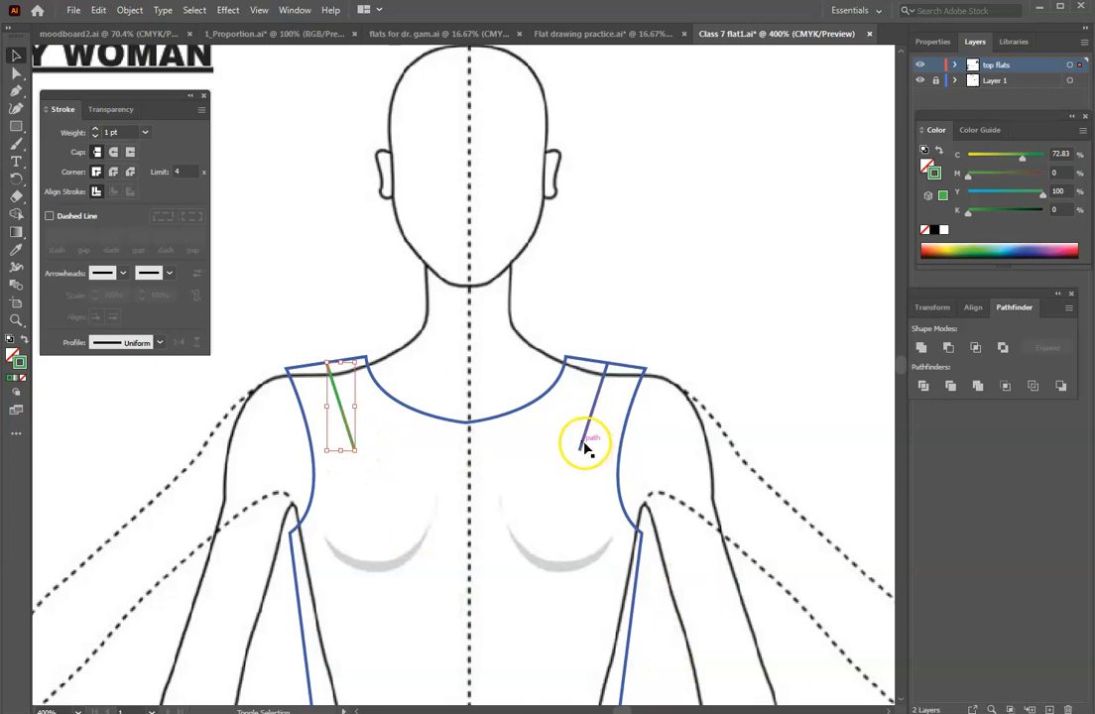
left_click(583, 443, "shift")
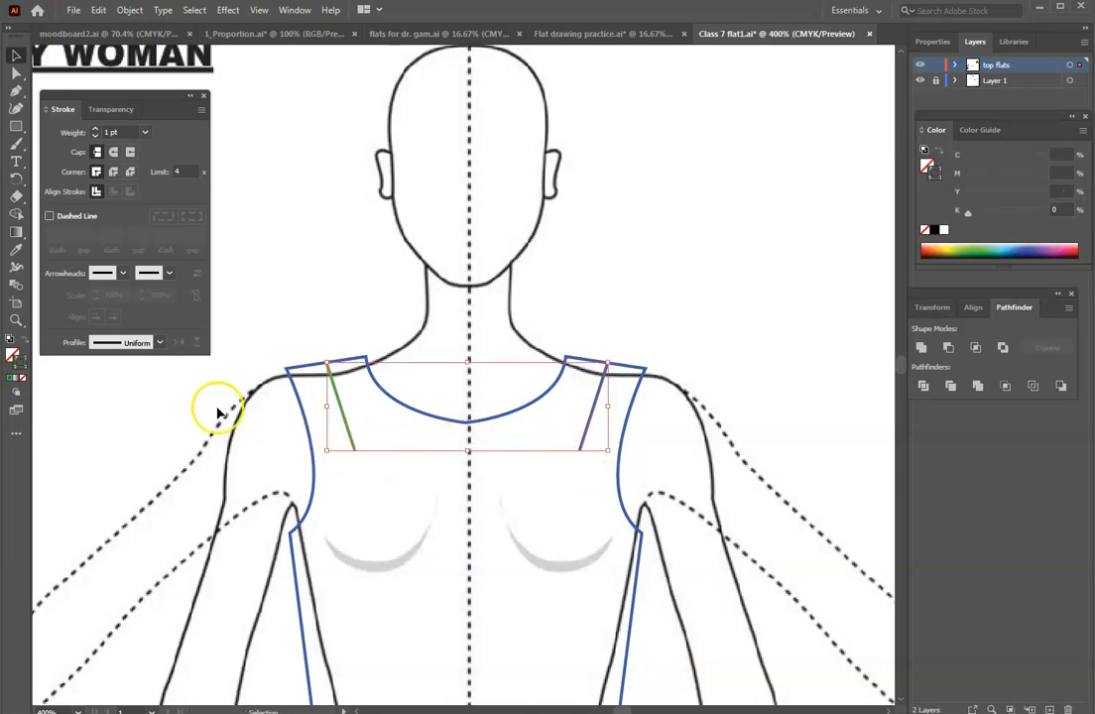
left_click(160, 343)
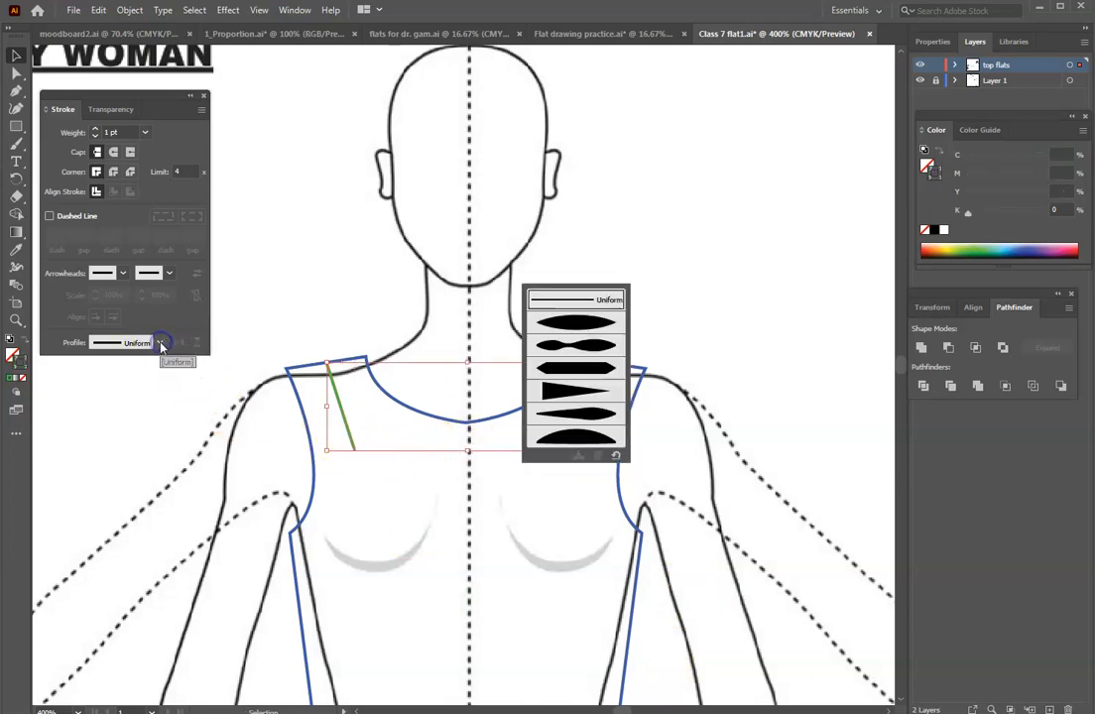
left_click(614, 321)
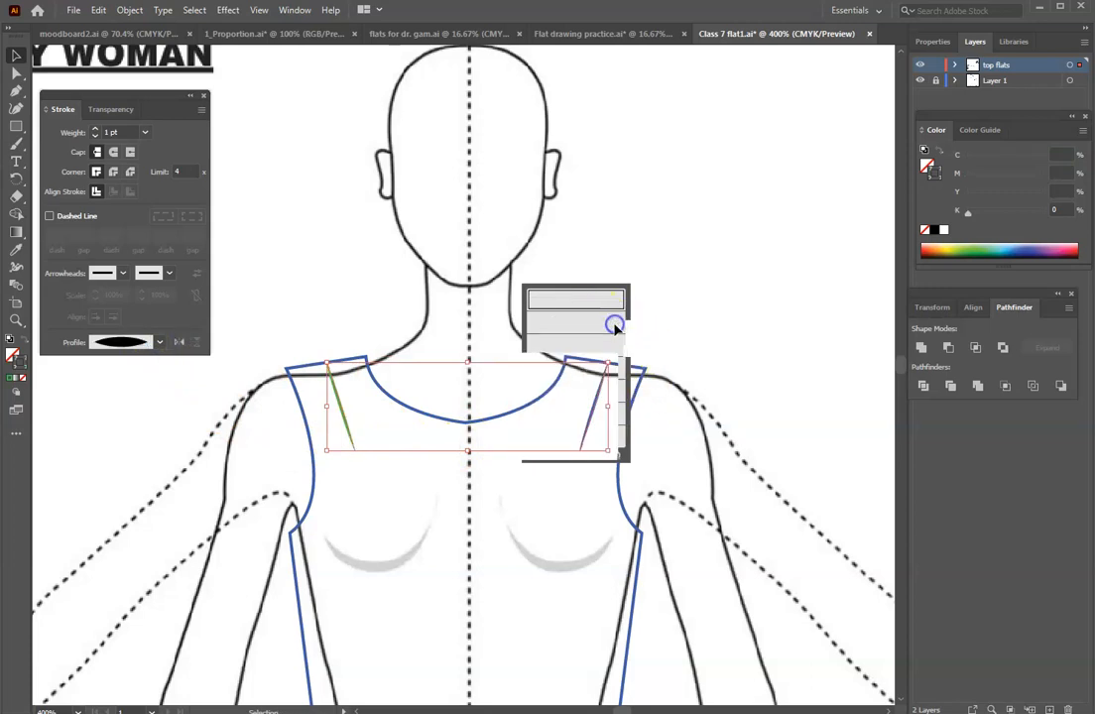
left_click(752, 299)
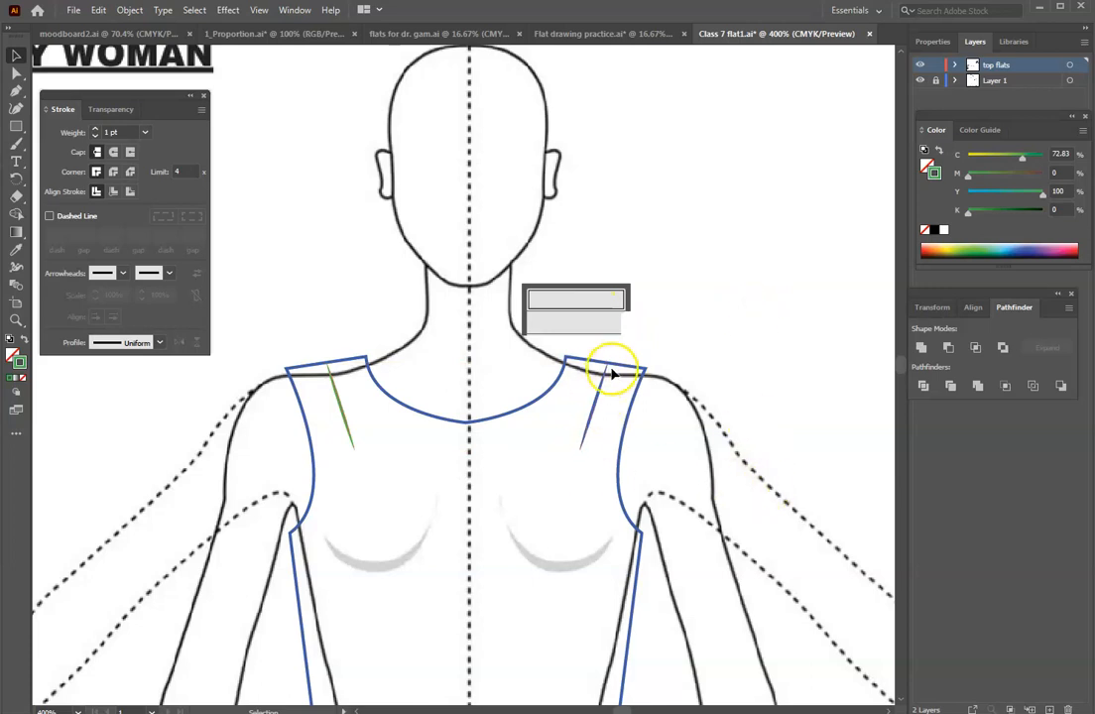
- Recolour the left shoulder line's stroke blue, about C 96, M 78, Y 0, K 0, to match the rest of the flat
left_click(343, 416)
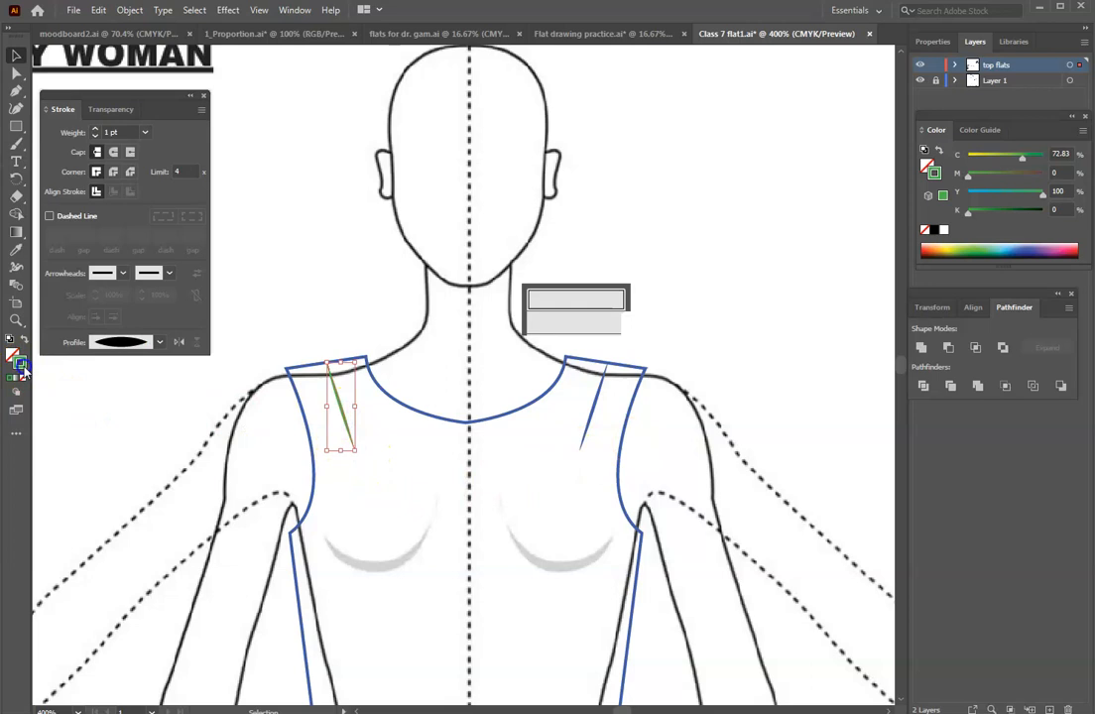
double_click(19, 362)
left_click(593, 353)
left_click(537, 345)
left_click(732, 288)
left_click(794, 306)
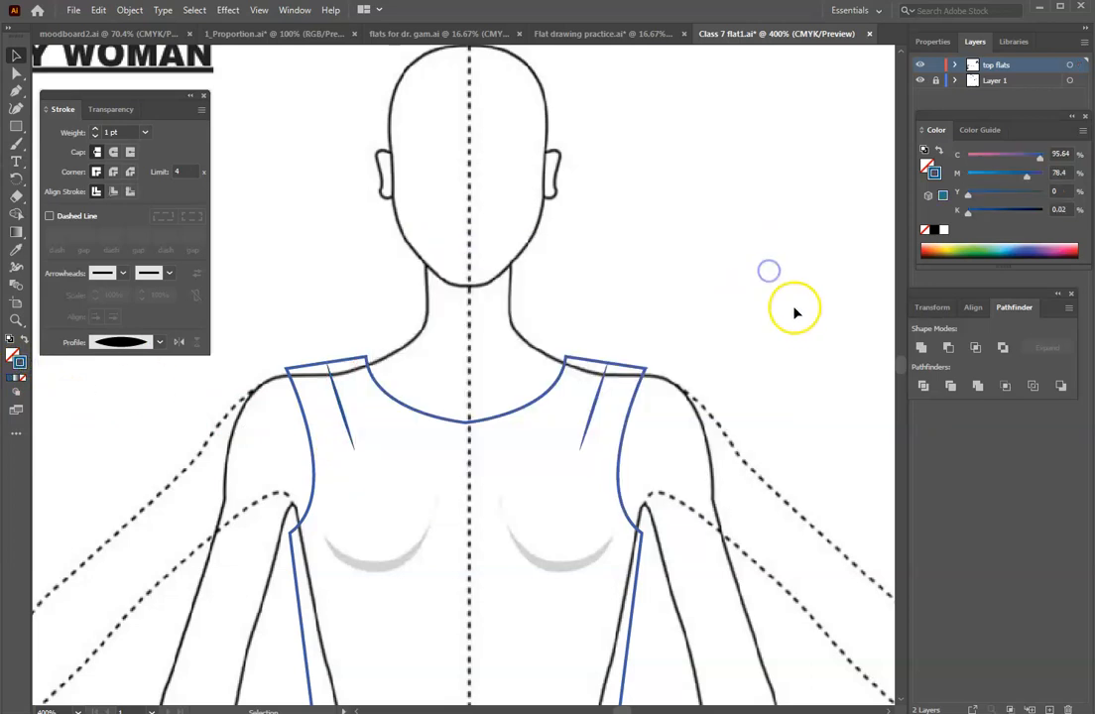
- Hide the croquis layer and apply the triangular width profile, tapering from wide to pointed, to both shoulder dart lines
left_click(918, 82)
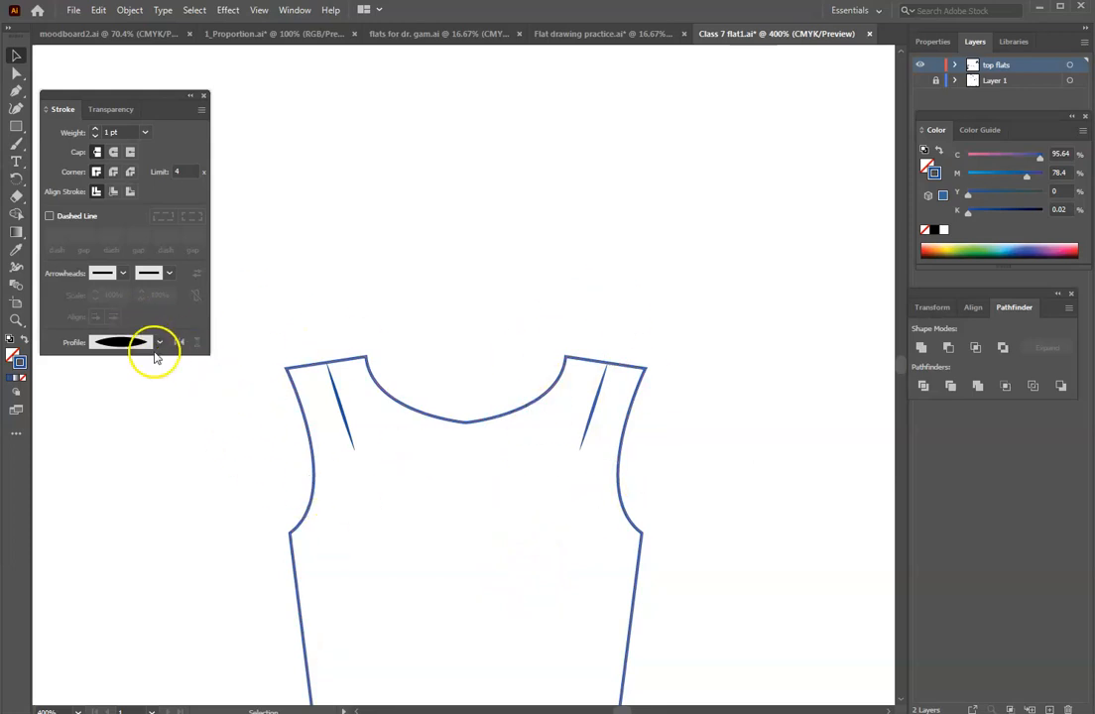
left_click(341, 405)
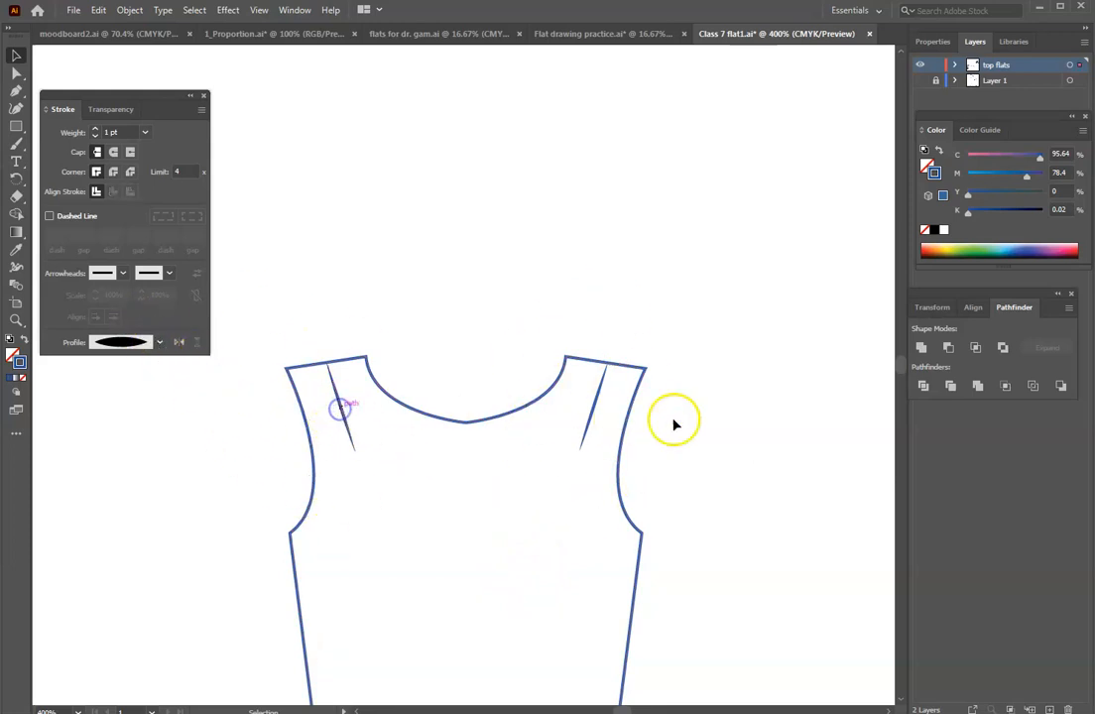
left_click(594, 415, "shift")
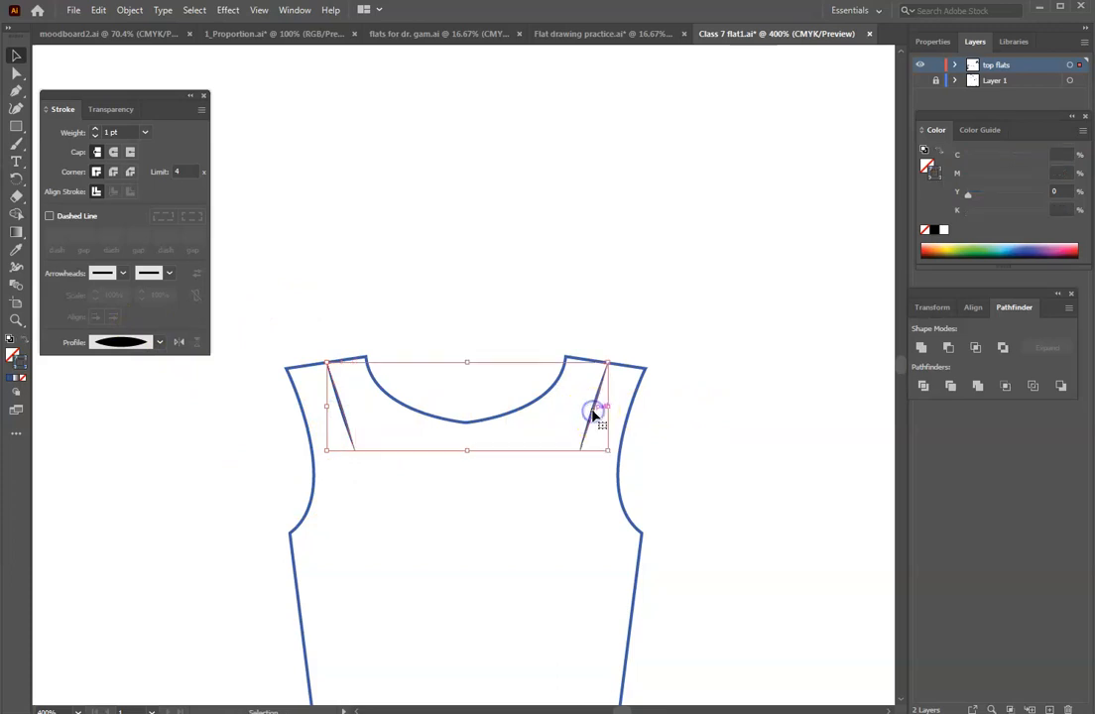
left_click(162, 344)
left_click(577, 387)
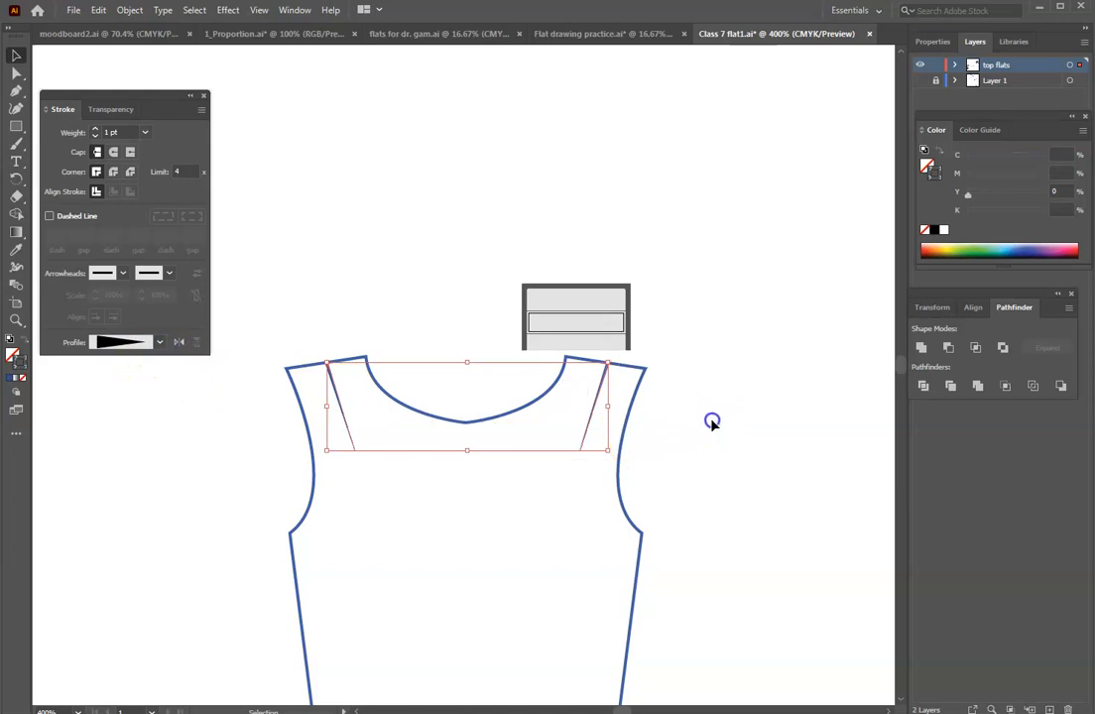
left_click(712, 421)
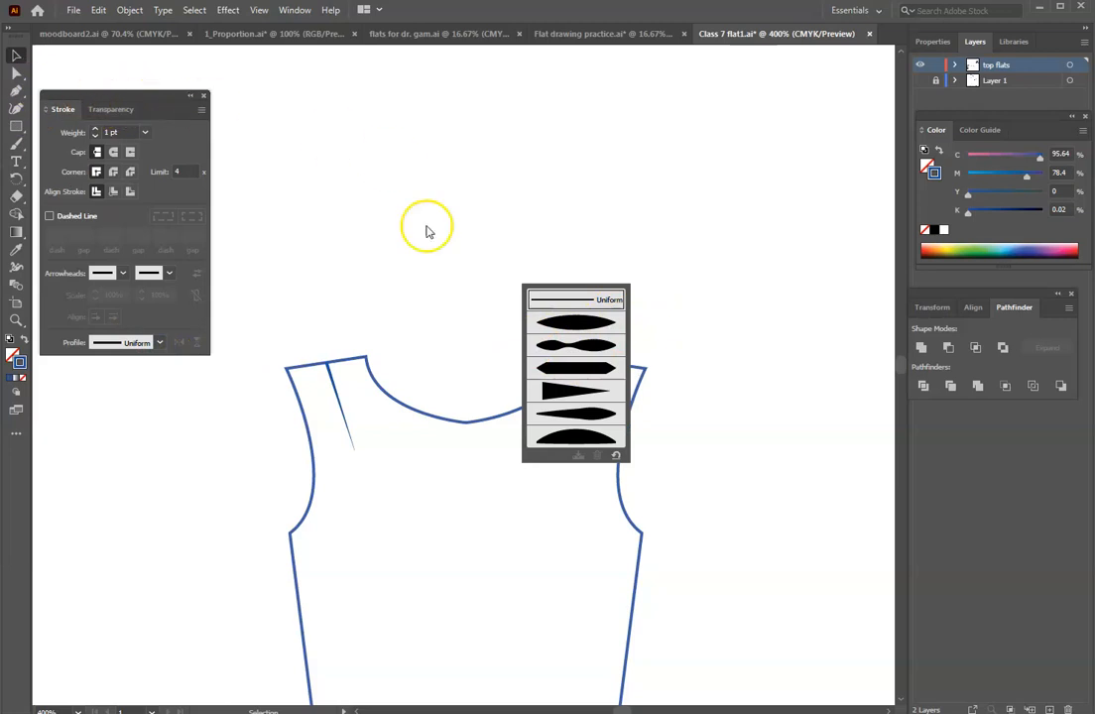
left_click(759, 329)
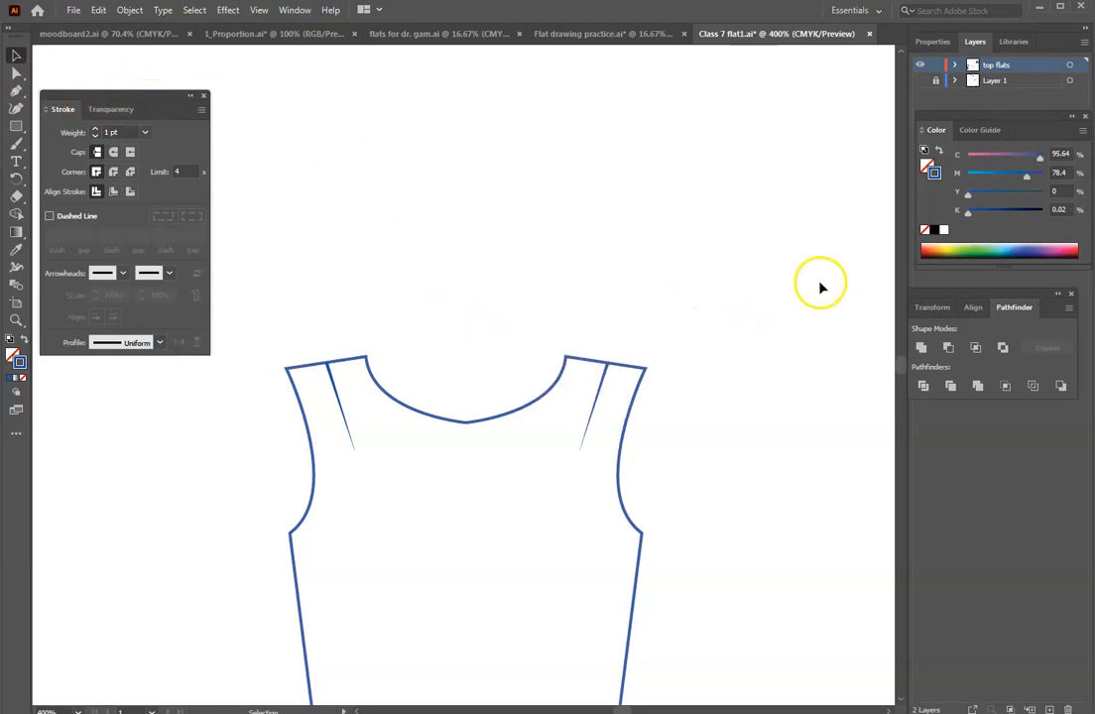
- With the croquis layer shown again, group the top's outline with its shoulder darts and move the group above the artboard
left_click(922, 80)
scroll(854, 445, "up", 2)
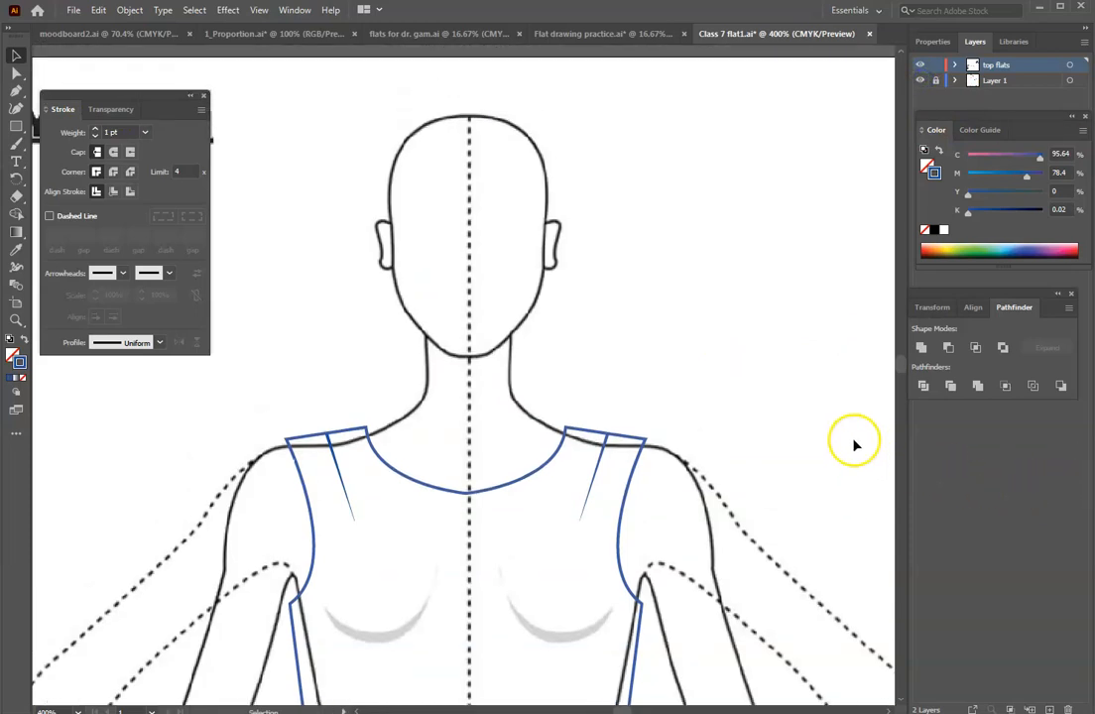
key("ctrl+1")
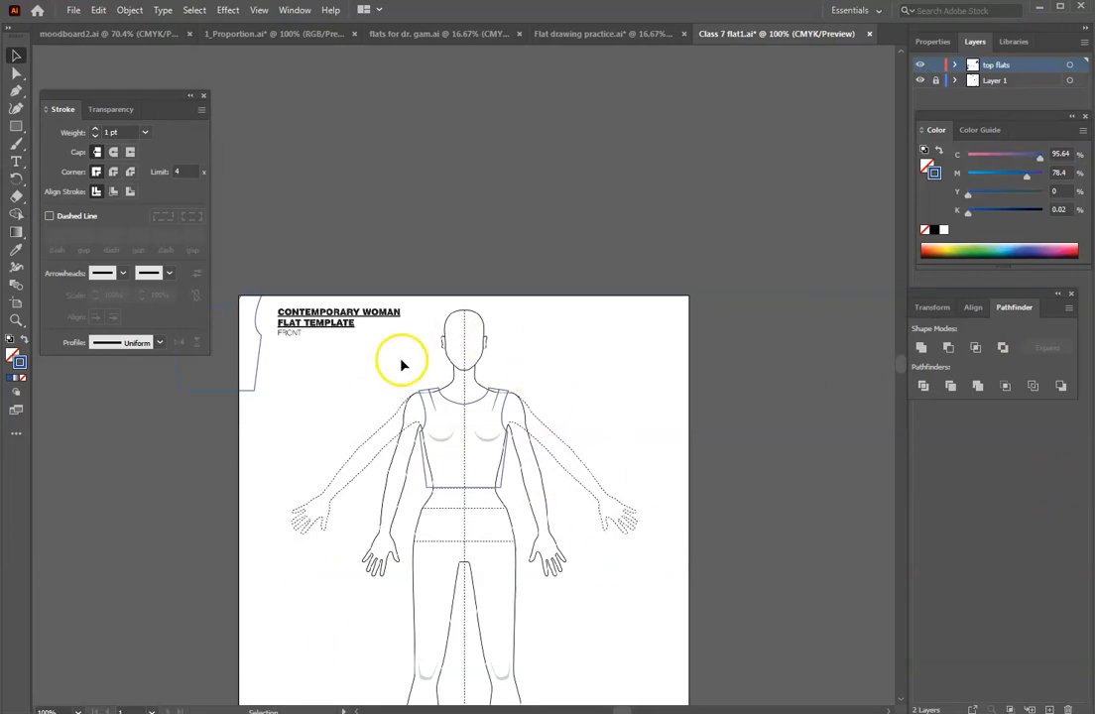
left_click(504, 487)
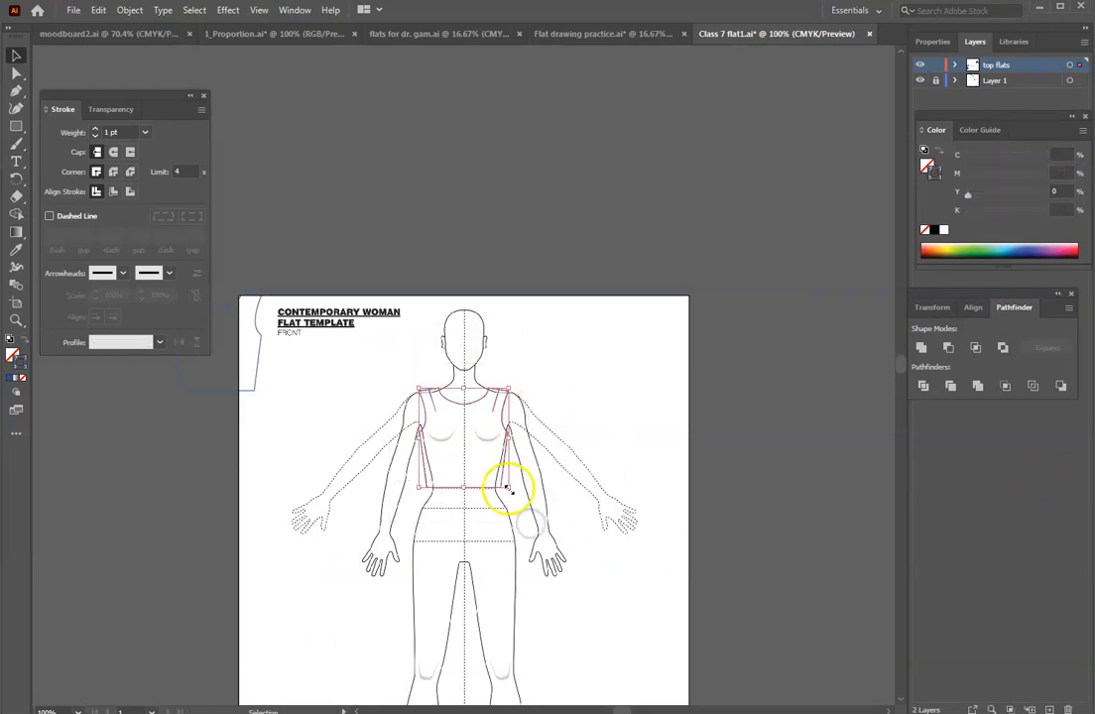
right_click(504, 482)
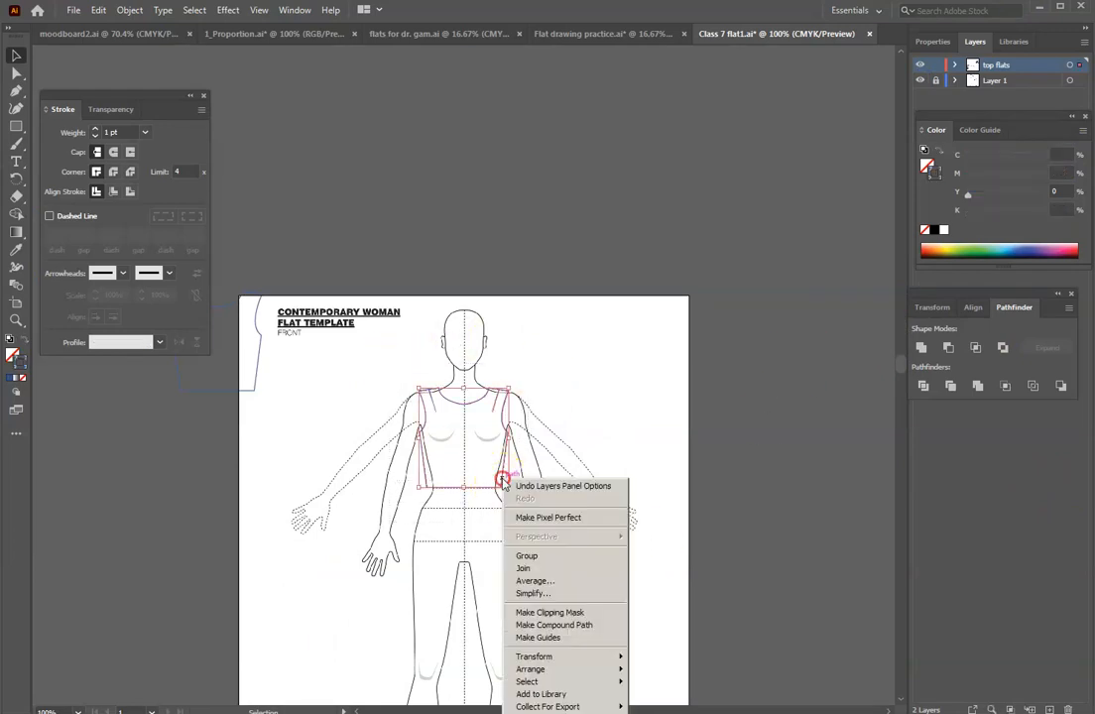
left_click(556, 556)
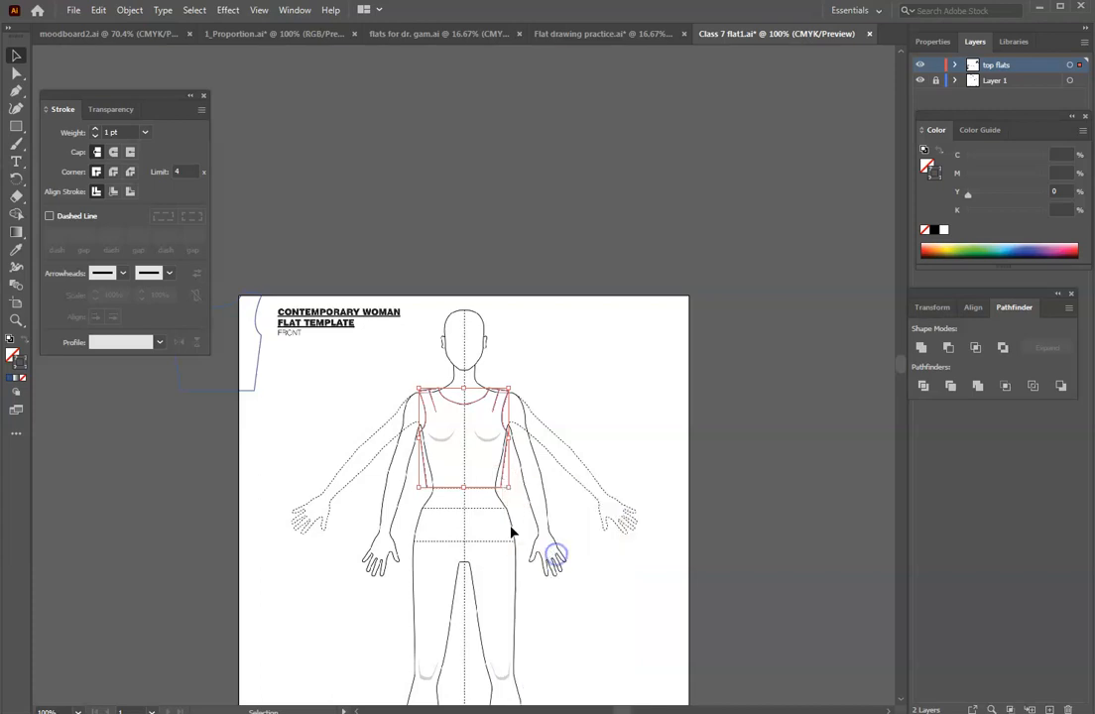
left_click_drag(508, 486, 451, 227)
left_click(538, 229)
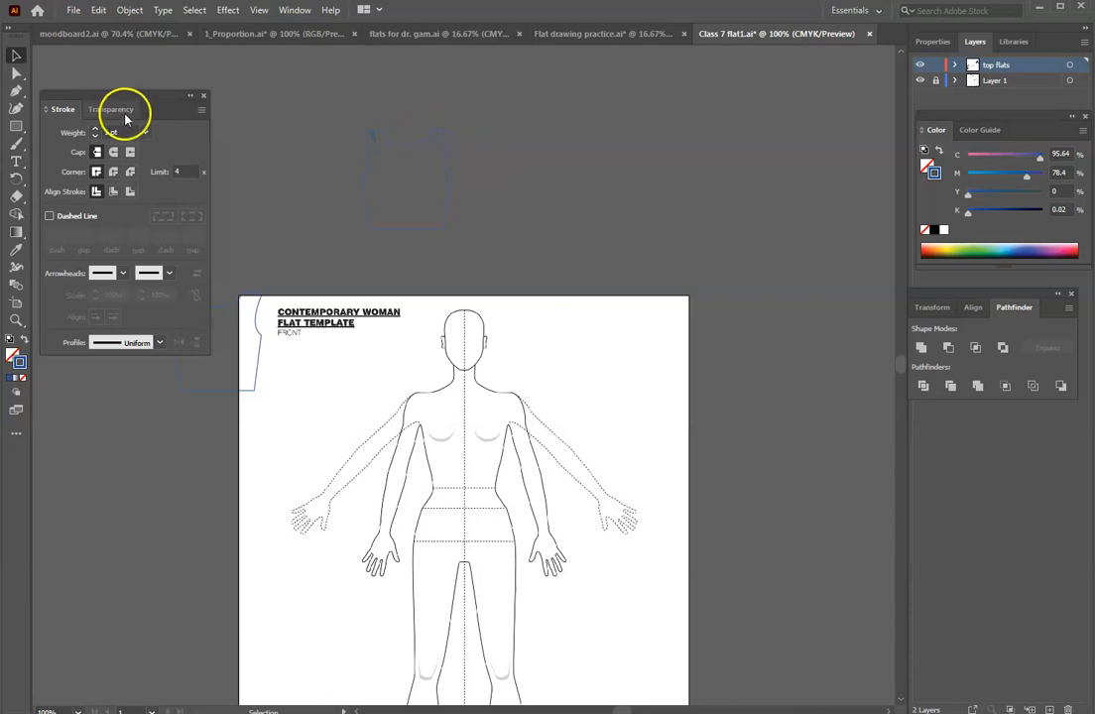
- Paste a copy of the plain top outline without darts and position it over the croquis' torso
left_click_drag(315, 118, 471, 265)
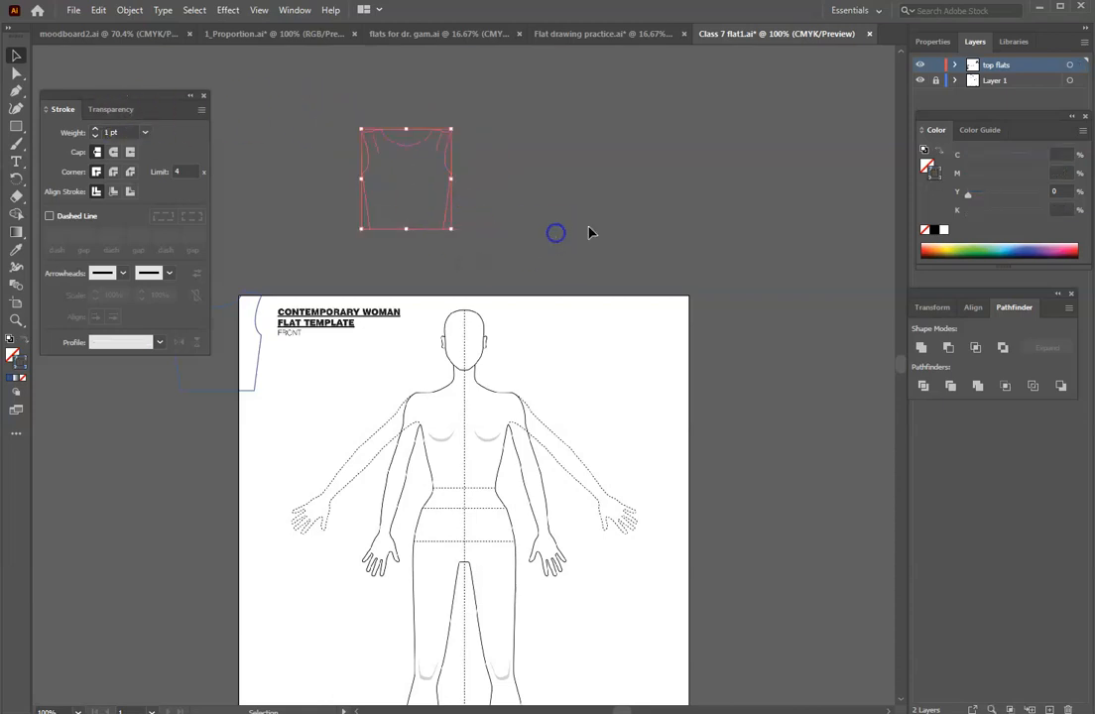
left_click(591, 233)
key("ctrl+v")
left_click_drag(470, 406, 506, 427)
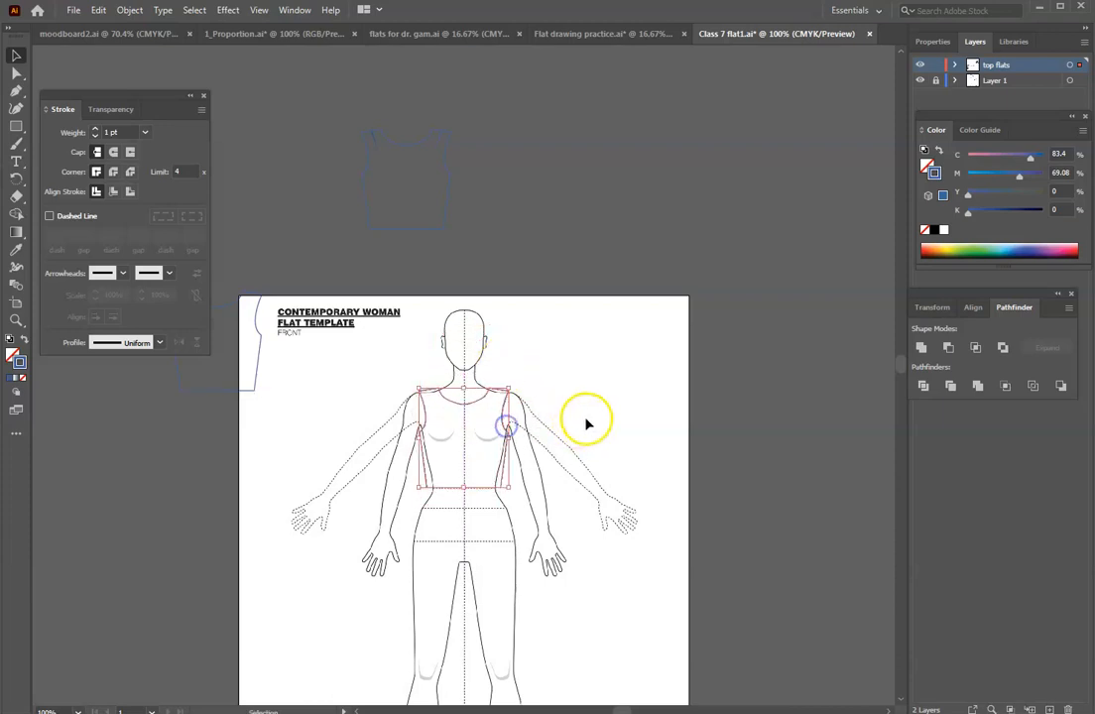
left_click(873, 408)
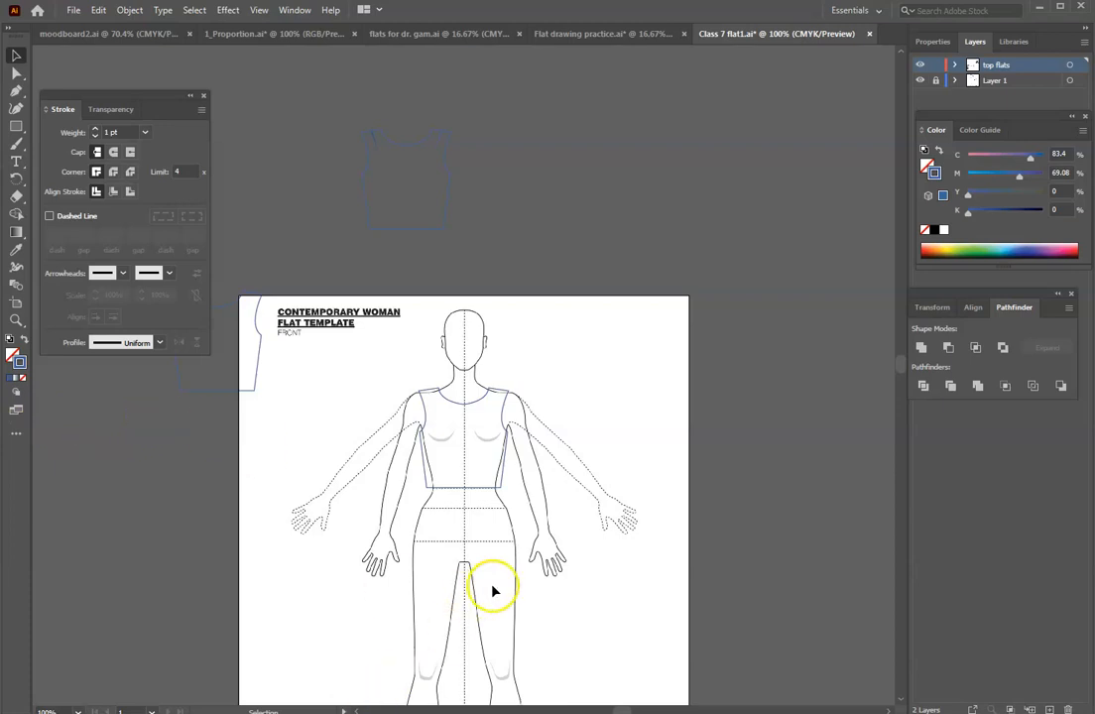
- Draw a short slanted dart line with the Pen tool from the middle of the left shoulder seam towards the bust
key("ctrl+plus")
key("ctrl+plus")
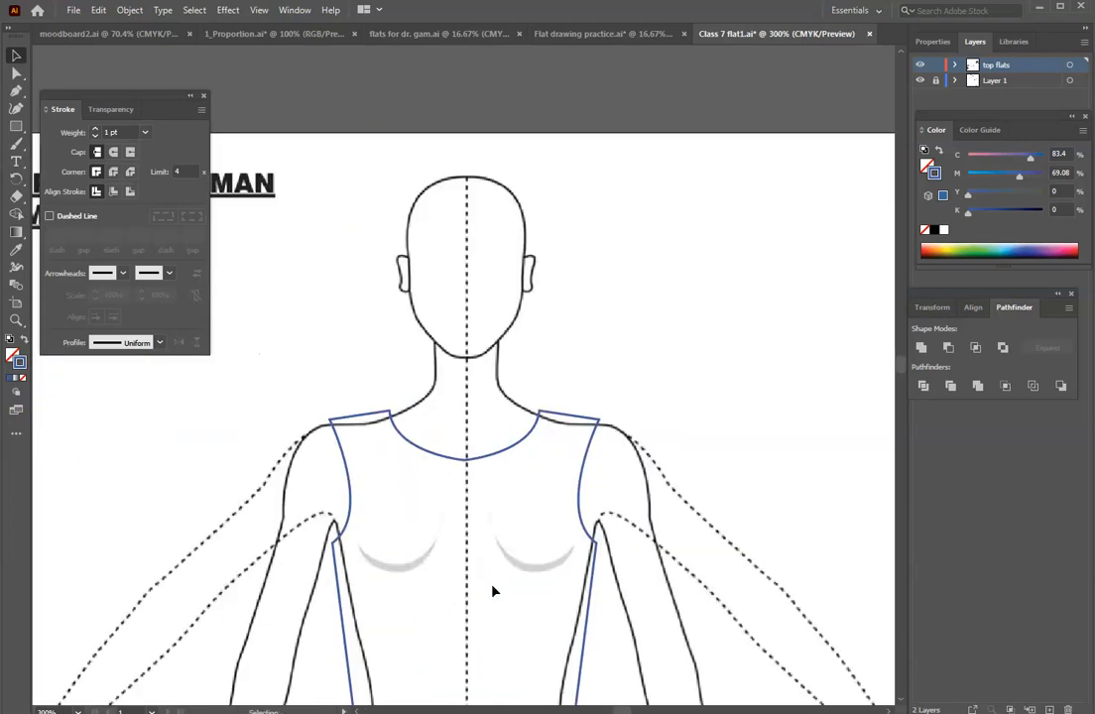
scroll(466, 424, "down", 3)
scroll(469, 425, "down", 2)
key("p")
left_click(360, 239)
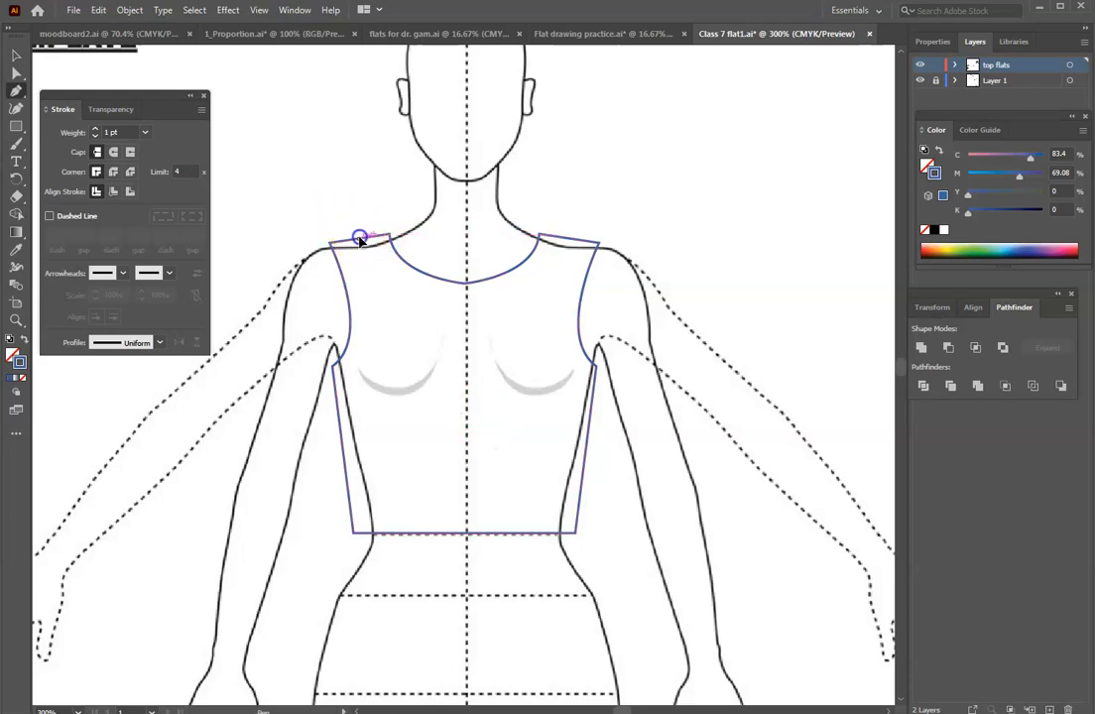
left_click(387, 310)
key("Escape")
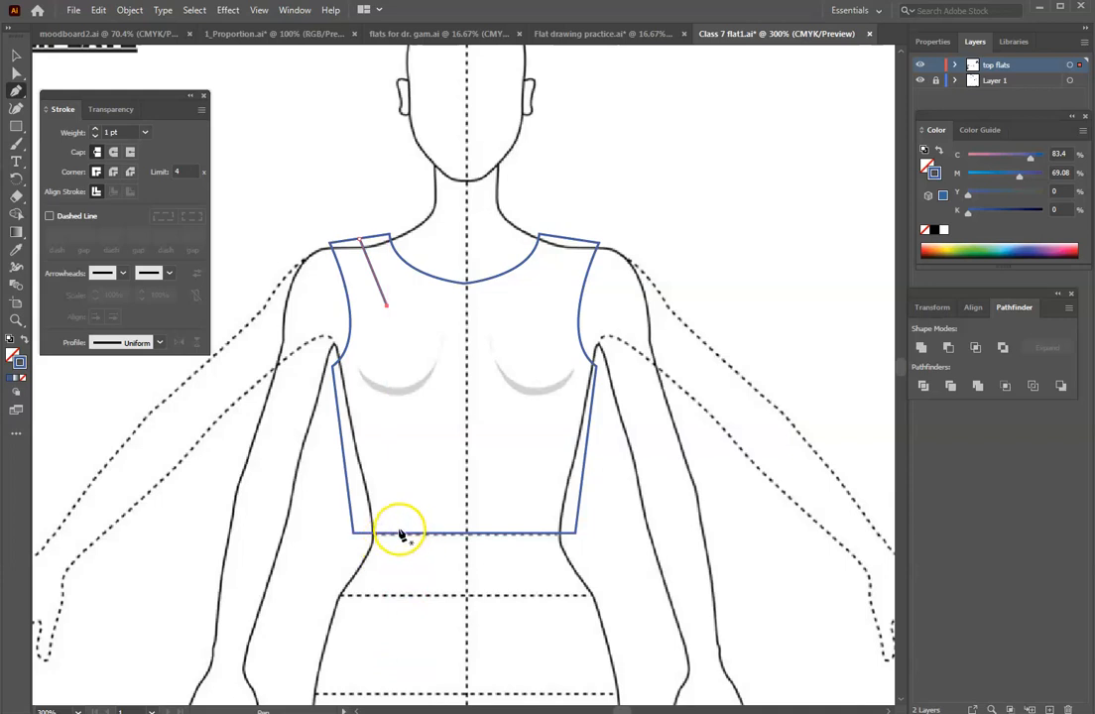
- Draw a near-vertical waist dart line below the left bust and bring its lower end onto the hem
left_click(395, 432)
key("Escape")
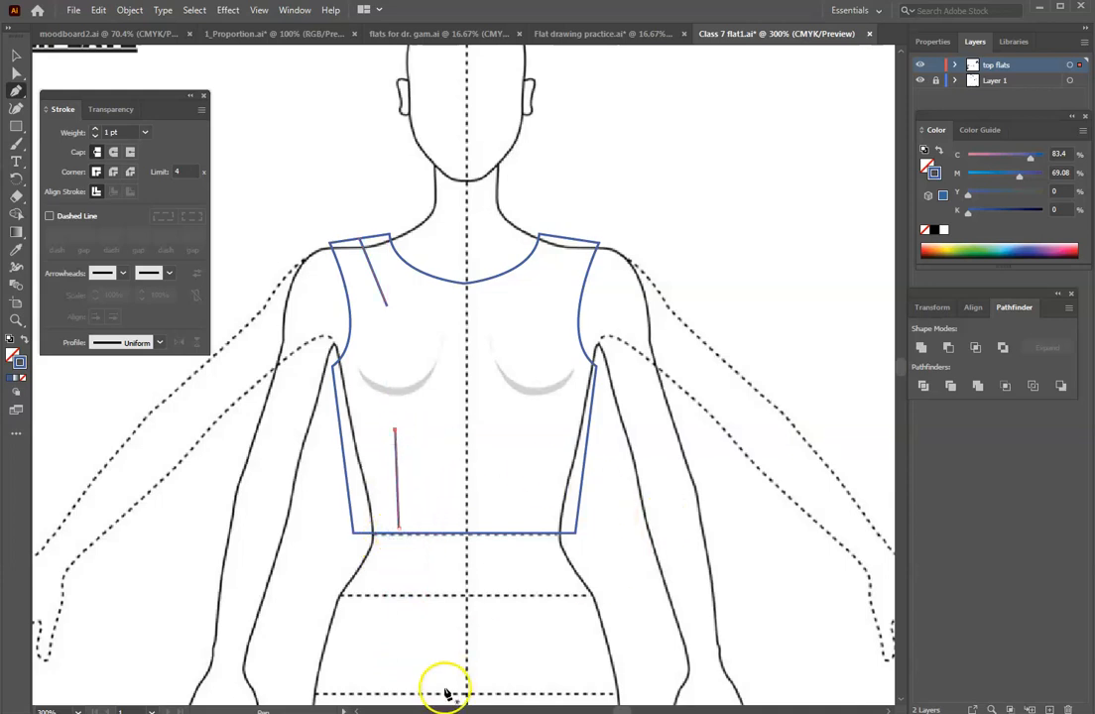
key("a")
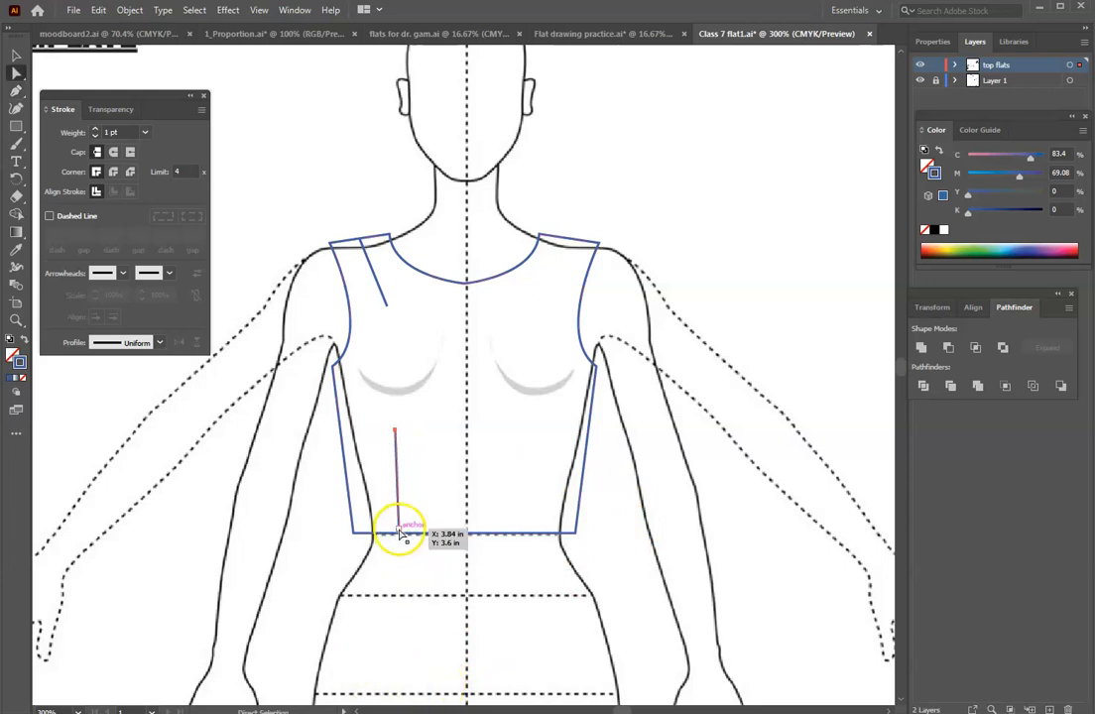
left_click(402, 541)
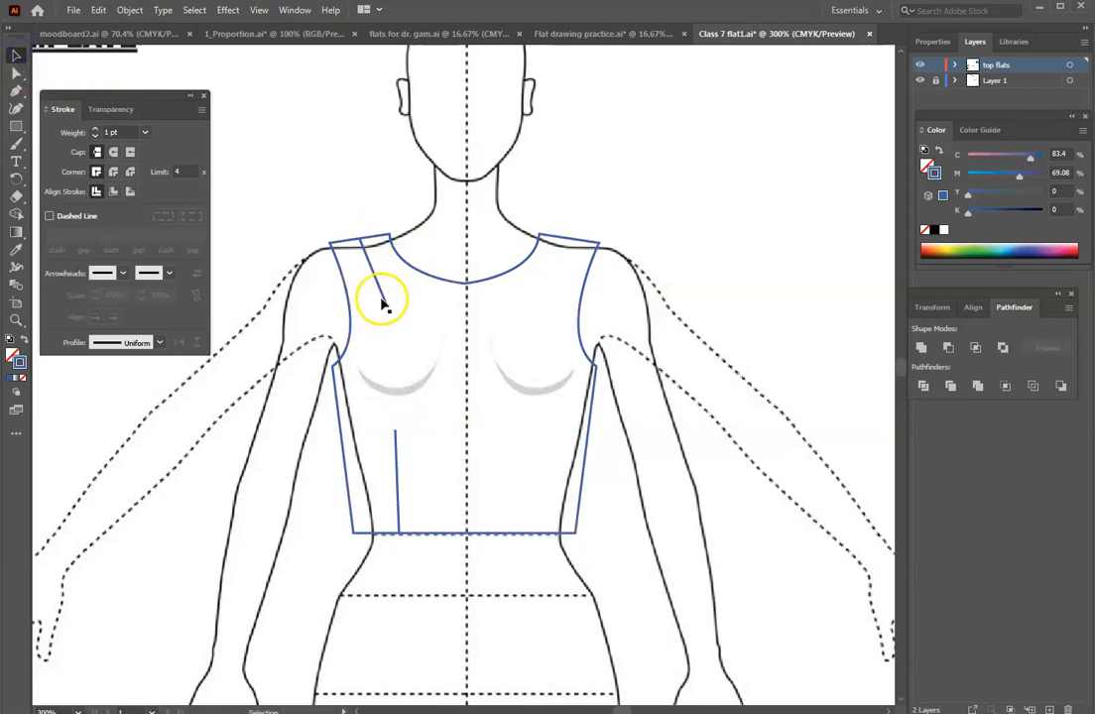
- Apply the triangular tapered width profile to both the left shoulder and left waist dart lines
left_click(396, 493, "shift")
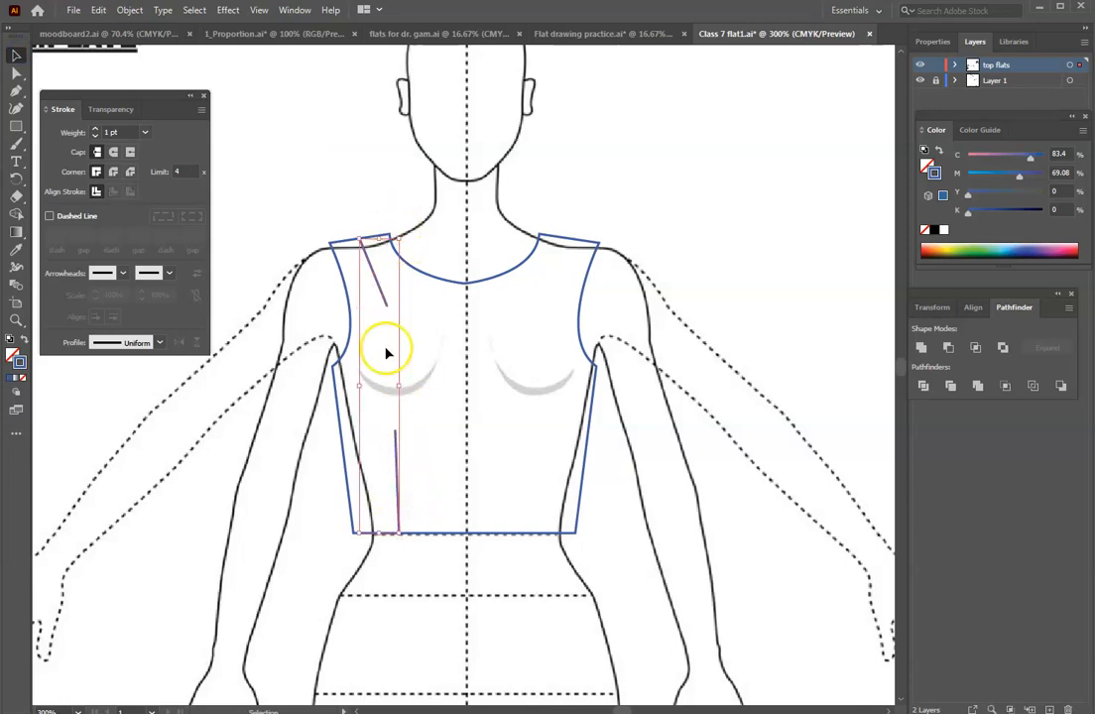
left_click(164, 349)
left_click(560, 391)
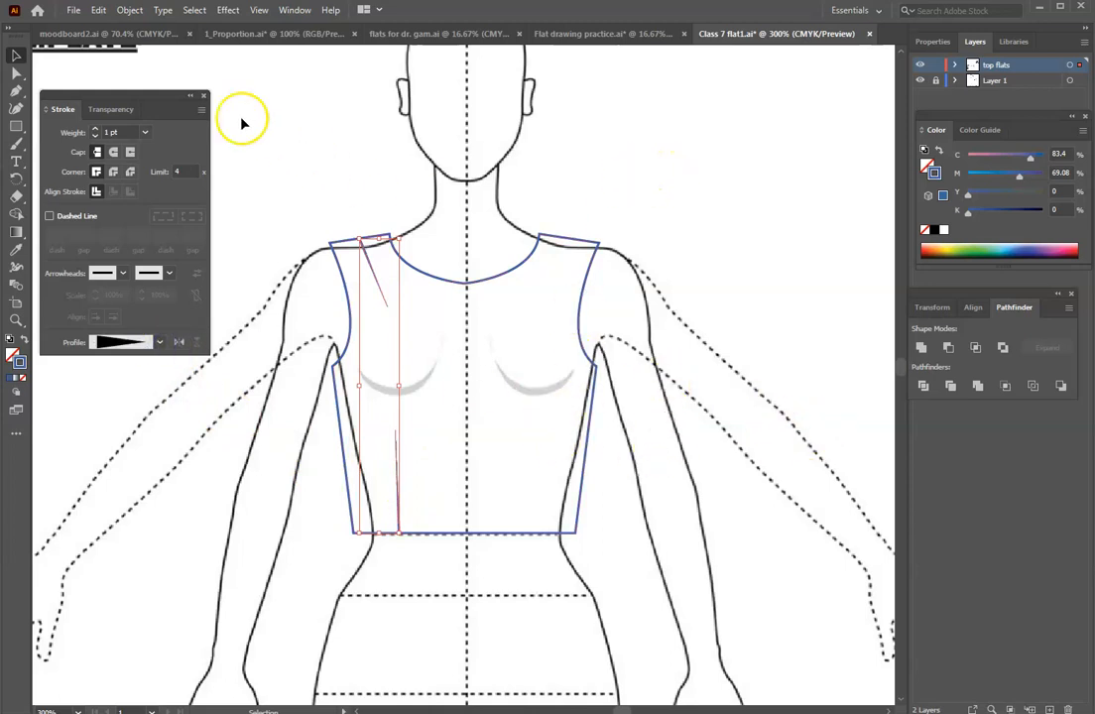
- Create a horizontally mirrored copy of the left shoulder and waist dart lines with Reflect
right_click(381, 381)
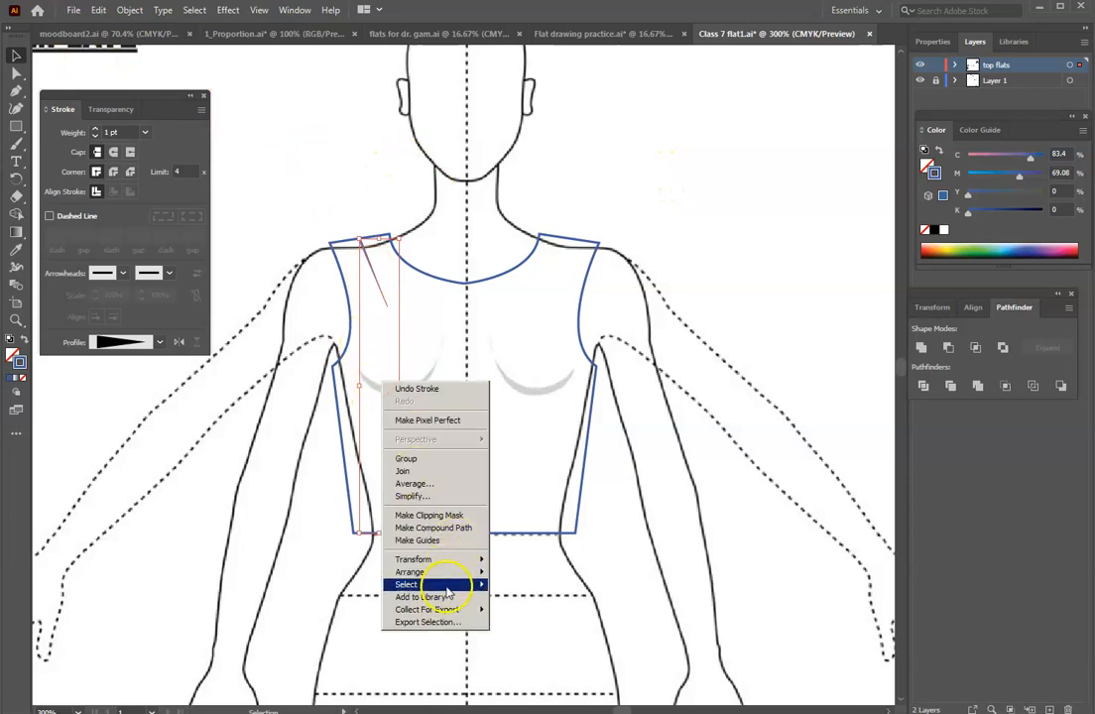
mouse_move(451, 560)
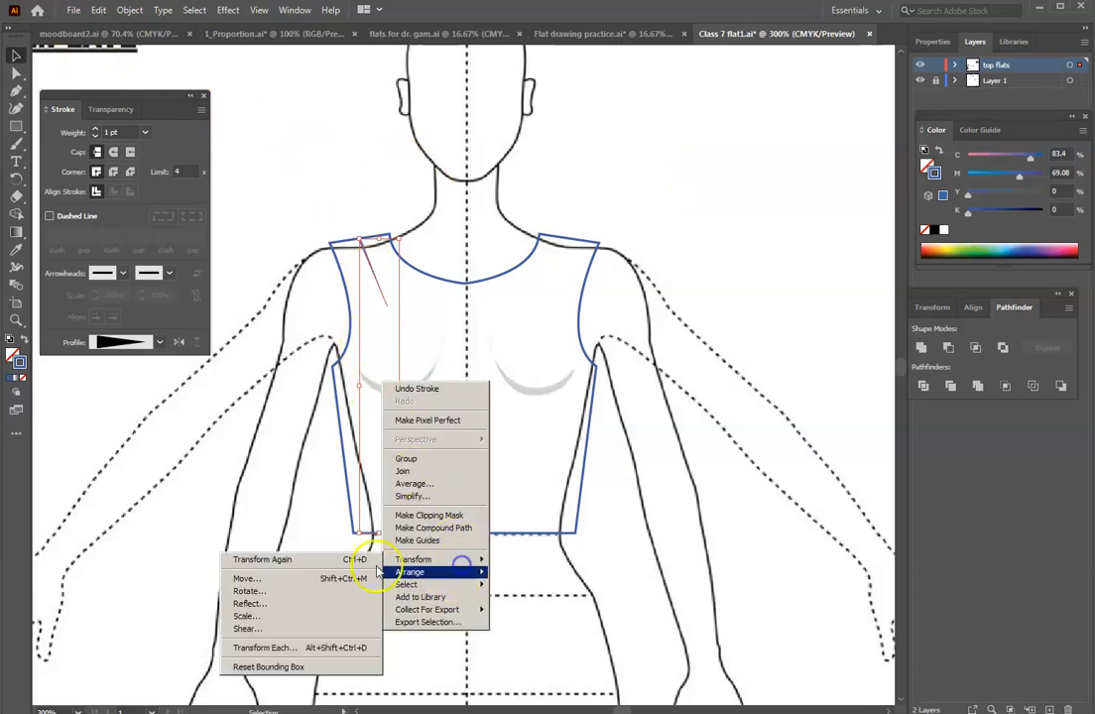
left_click(285, 606)
left_click(502, 472)
- Nudge the mirrored dart pair across to the right half of the top, meeting the right shoulder seam and the hem
key("Right")
key("Right")
key("Right")
key("Right")
key("Right")
key("Right")
key("Right")
key("Right")
key("Right")
key("Right")
key("Right")
key("Right")
key("Right")
key("Right")
key("Right")
key("Right")
key("Right")
key("Right")
key("Right")
key("Right")
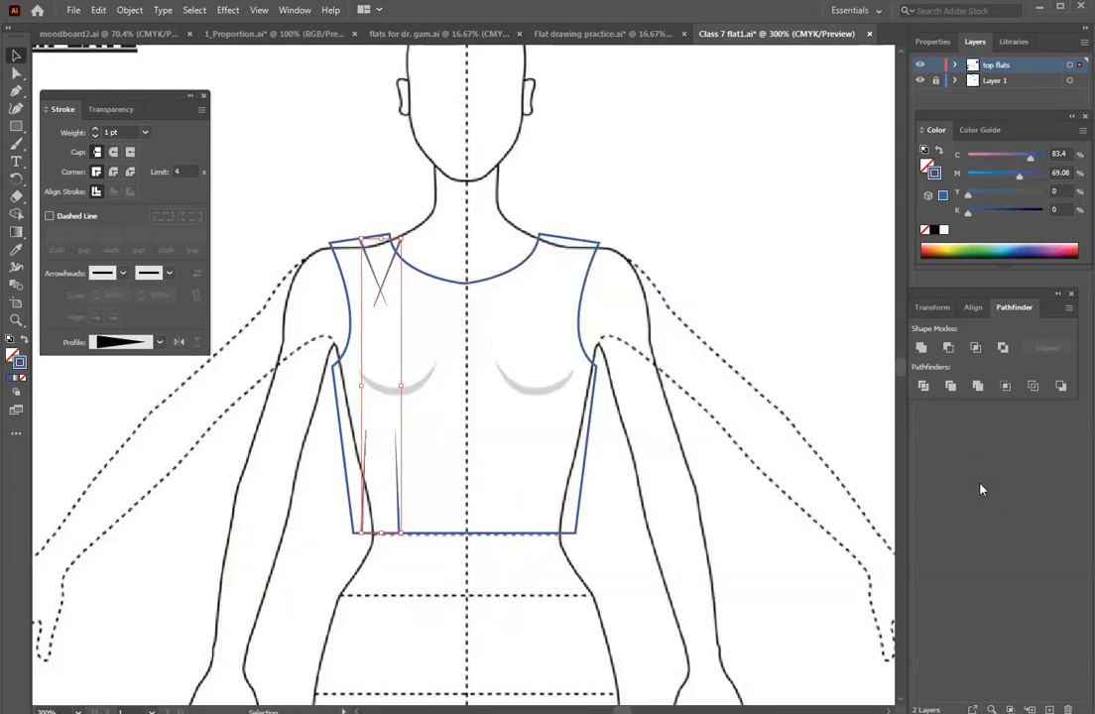
key("Right")
key("Right")
key("Right")
key("Right")
key("Right")
key("Right")
key("Right")
key("Right")
key("Right")
key("Right")
key("Right")
key("Right")
key("Right")
key("Right")
key("Right")
key("Right")
key("Right")
key("Right")
key("Right")
key("Right")
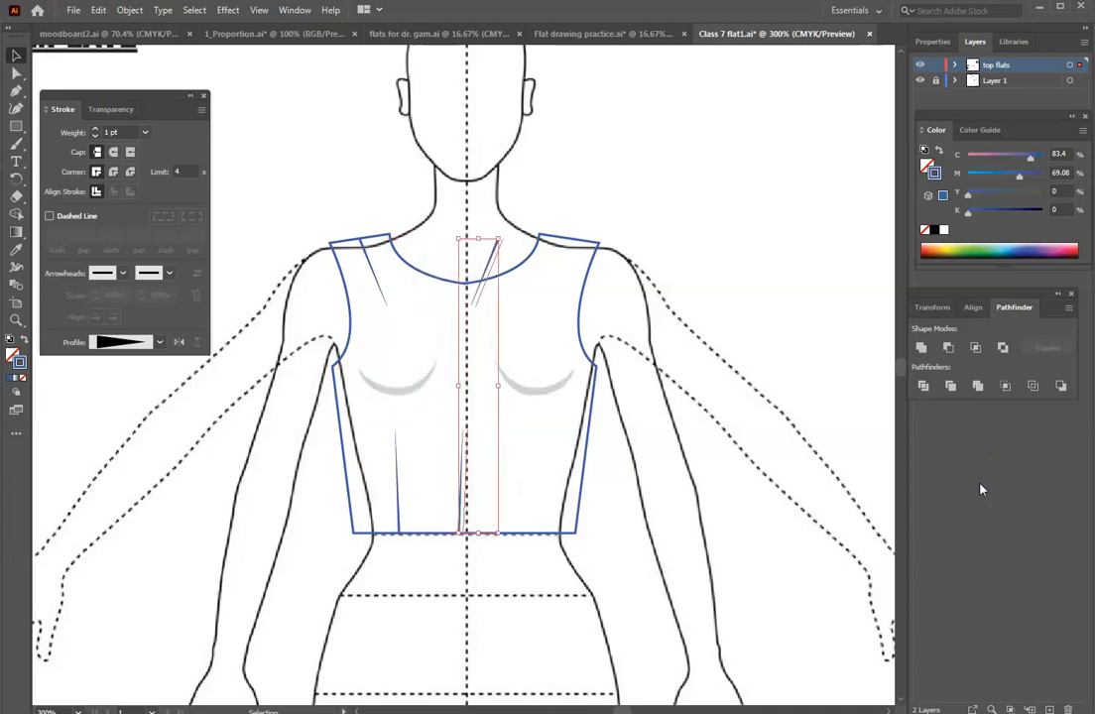
key("Right")
key("Right")
key("Right")
key("Right")
key("Right")
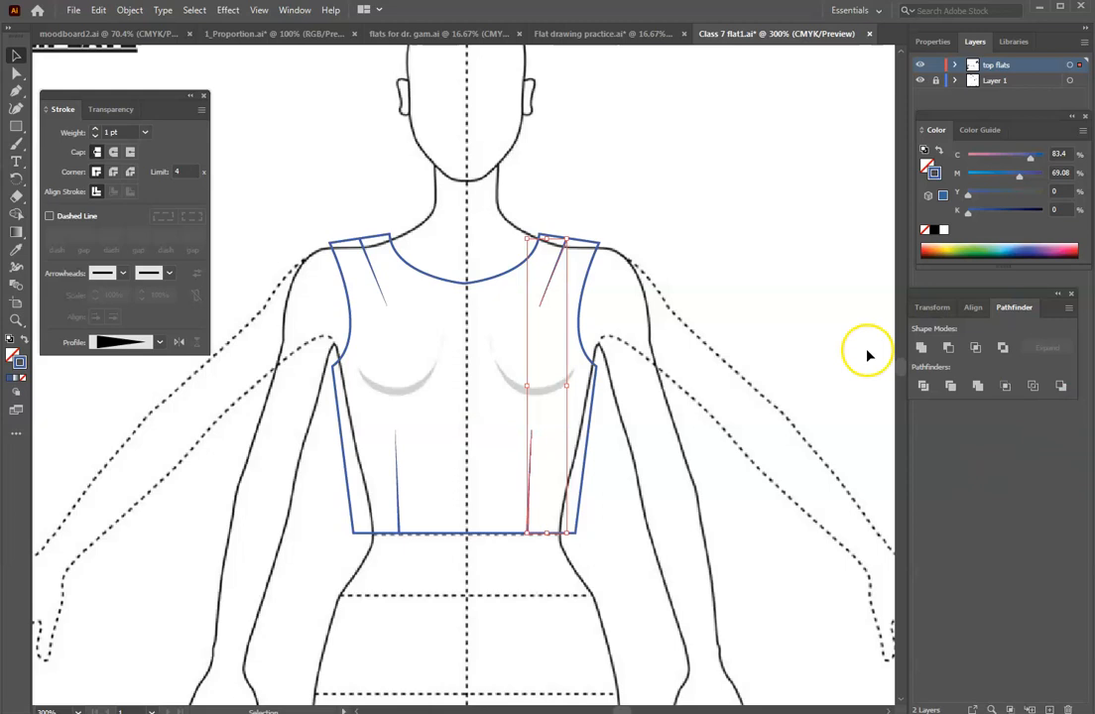
left_click(819, 347)
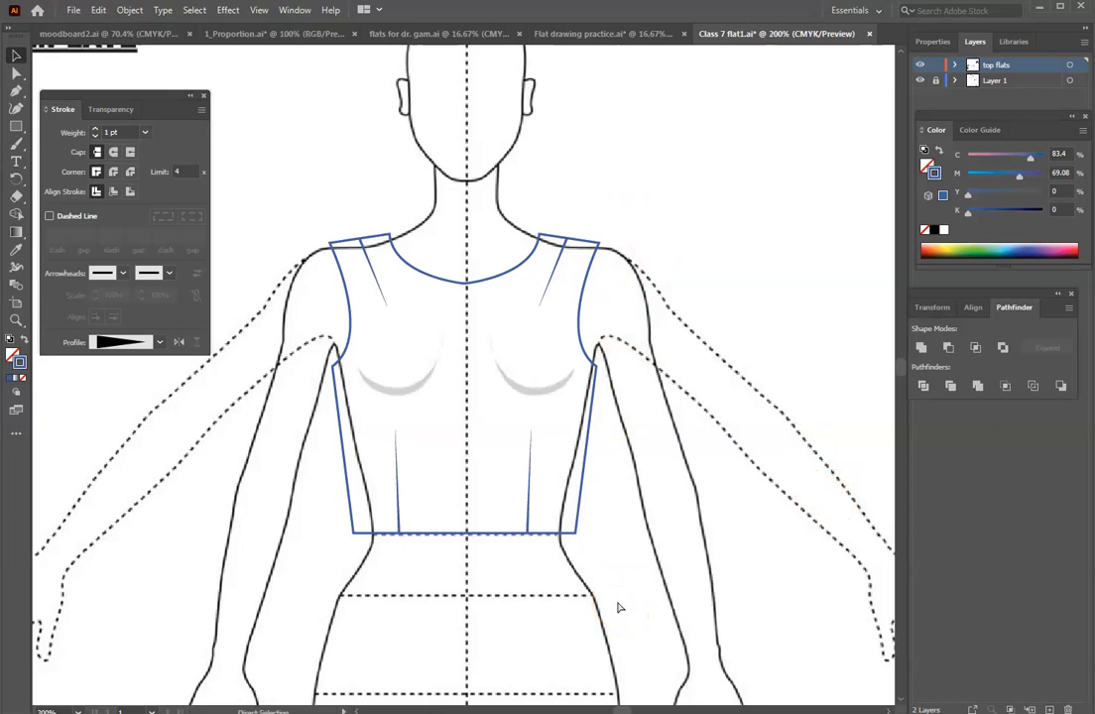
- Move the top with shoulder and waist darts off the croquis to the empty area above the artboard
key("ctrl+minus")
key("ctrl+minus")
left_click(490, 428)
left_click_drag(507, 424, 420, 210)
left_click(740, 325)
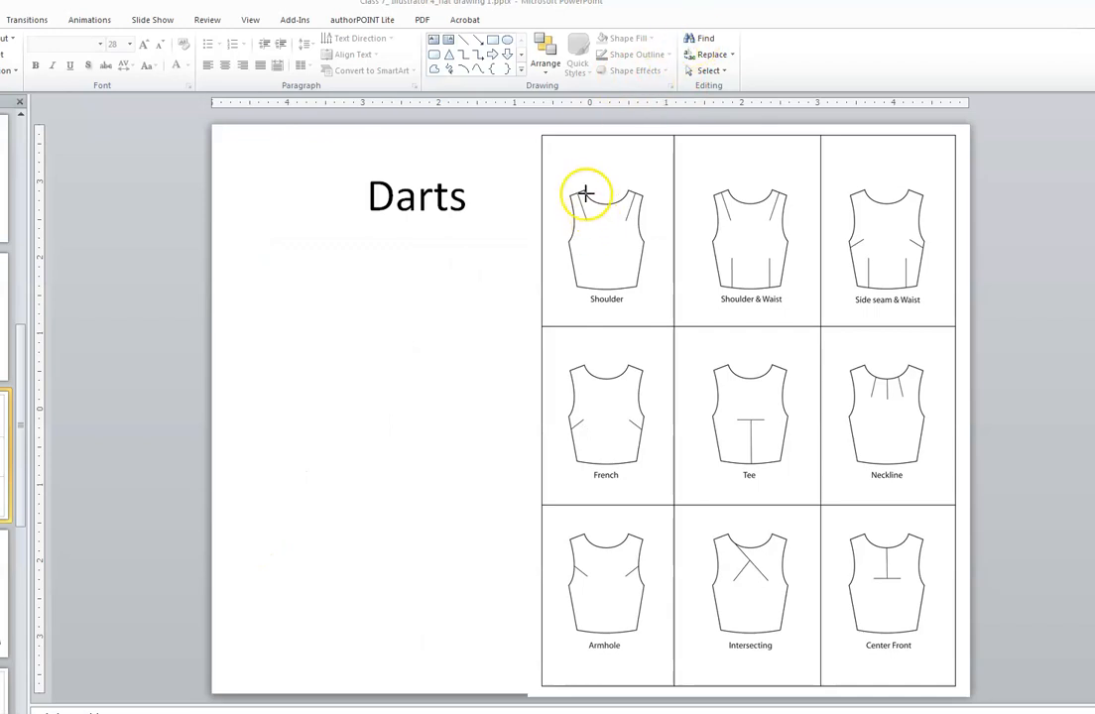
mouse_move(571, 175)
left_mouse_down()
mouse_move(557, 224)
mouse_move(665, 289)
mouse_move(653, 186)
mouse_move(579, 170)
left_mouse_up()
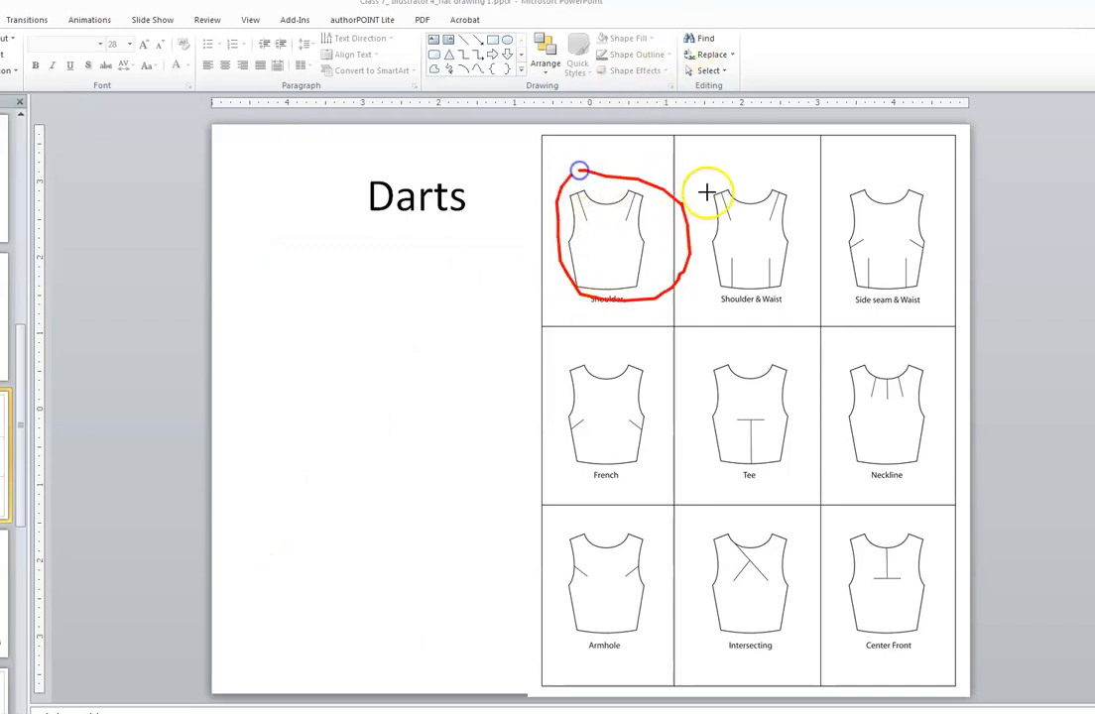
mouse_move(783, 294)
left_mouse_down()
mouse_move(802, 195)
mouse_move(729, 174)
left_mouse_up()
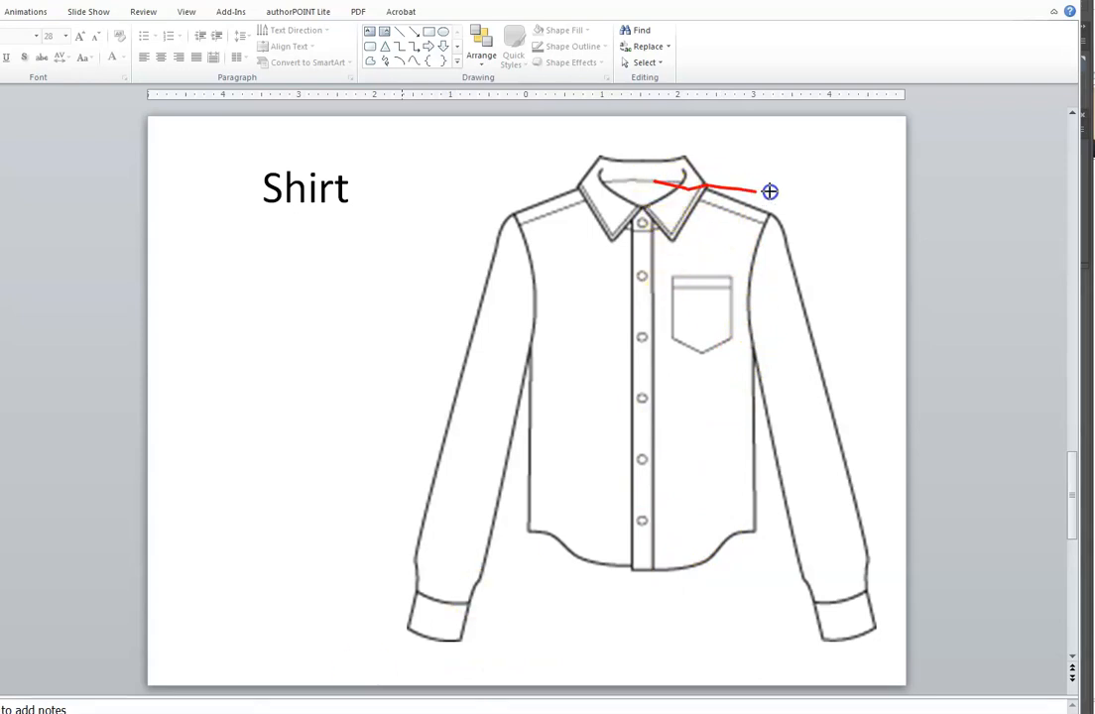
mouse_move(754, 241)
left_mouse_down()
mouse_move(765, 373)
mouse_move(760, 496)
left_mouse_up()
mouse_move(675, 559)
left_mouse_down()
mouse_move(653, 419)
mouse_move(664, 205)
left_mouse_up()
mouse_move(793, 250)
left_mouse_down()
mouse_move(816, 510)
mouse_move(858, 589)
mouse_move(889, 489)
mouse_move(822, 240)
left_mouse_up()
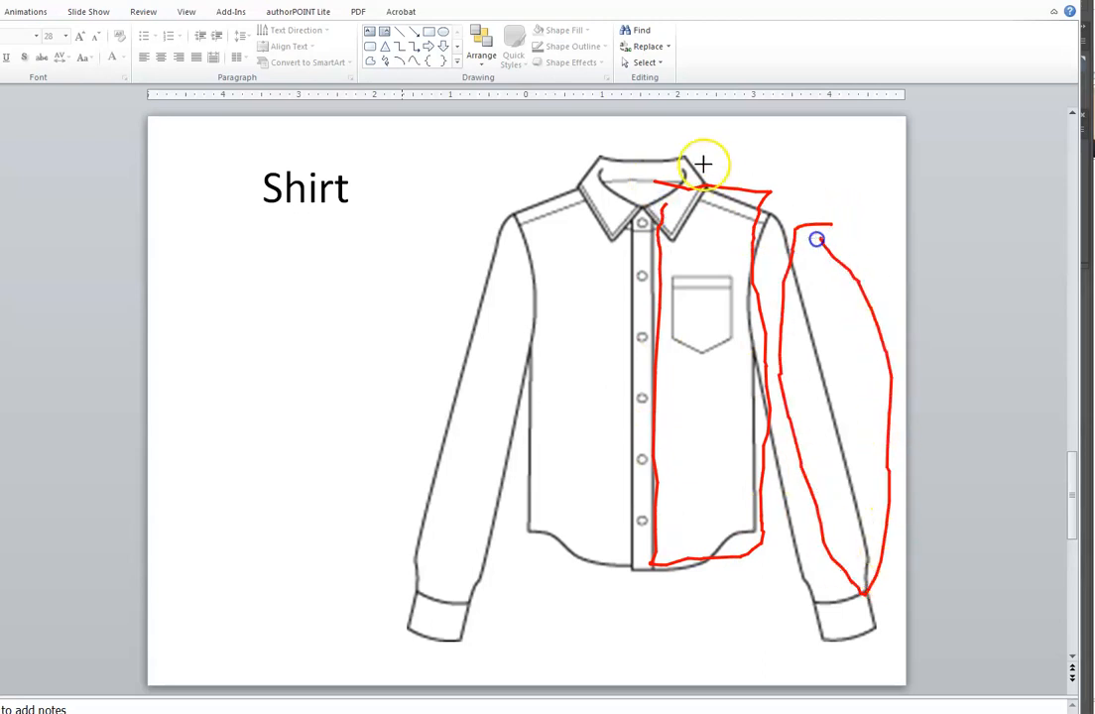
left_click_drag(662, 148, 659, 149)
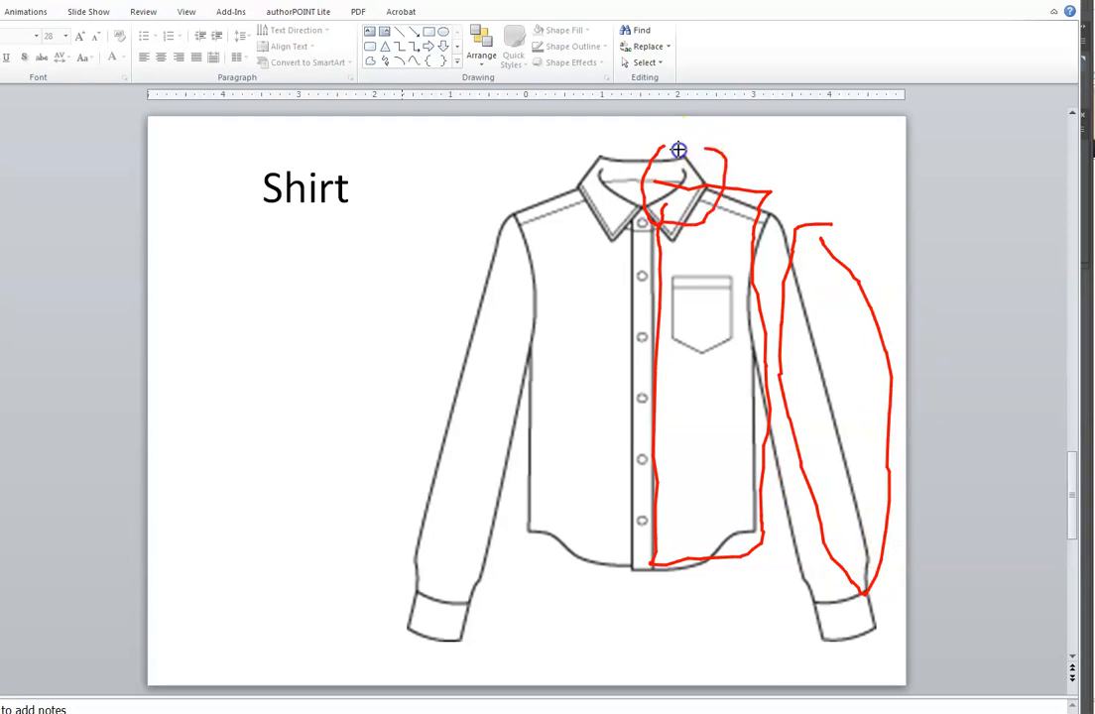
mouse_move(625, 315)
left_mouse_down()
mouse_move(615, 379)
mouse_move(661, 414)
left_mouse_up()
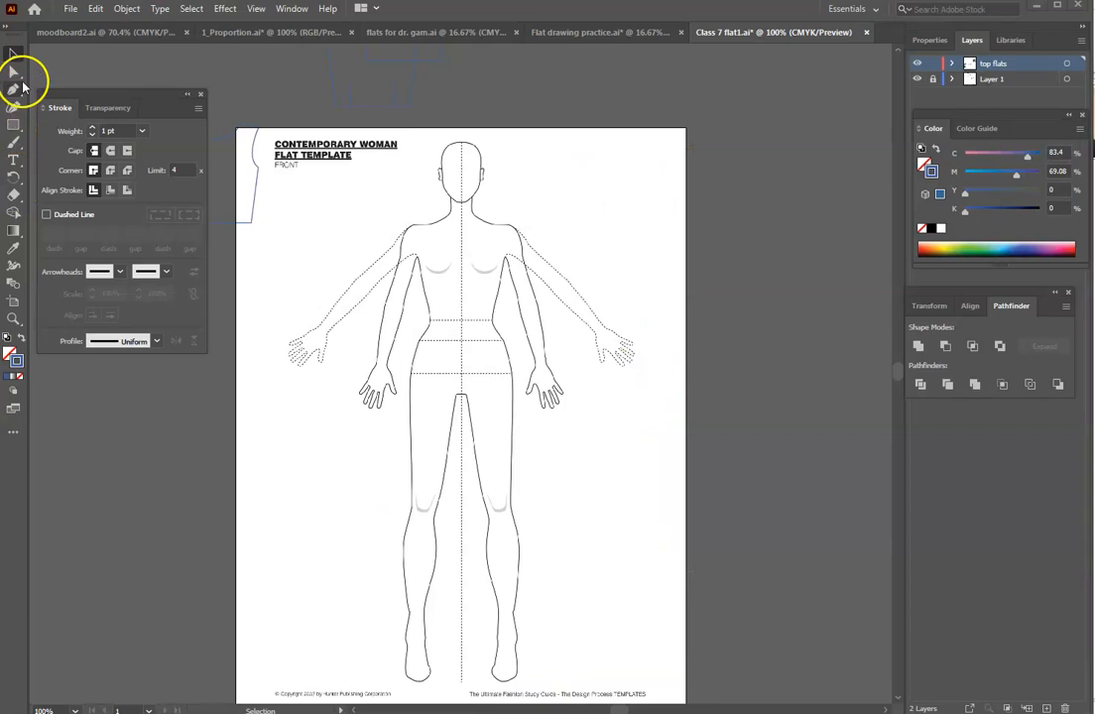
- Draw the right half of a new top with the Pen tool, from the center-front neckline across the shoulder and down the curved armhole
left_click(15, 90)
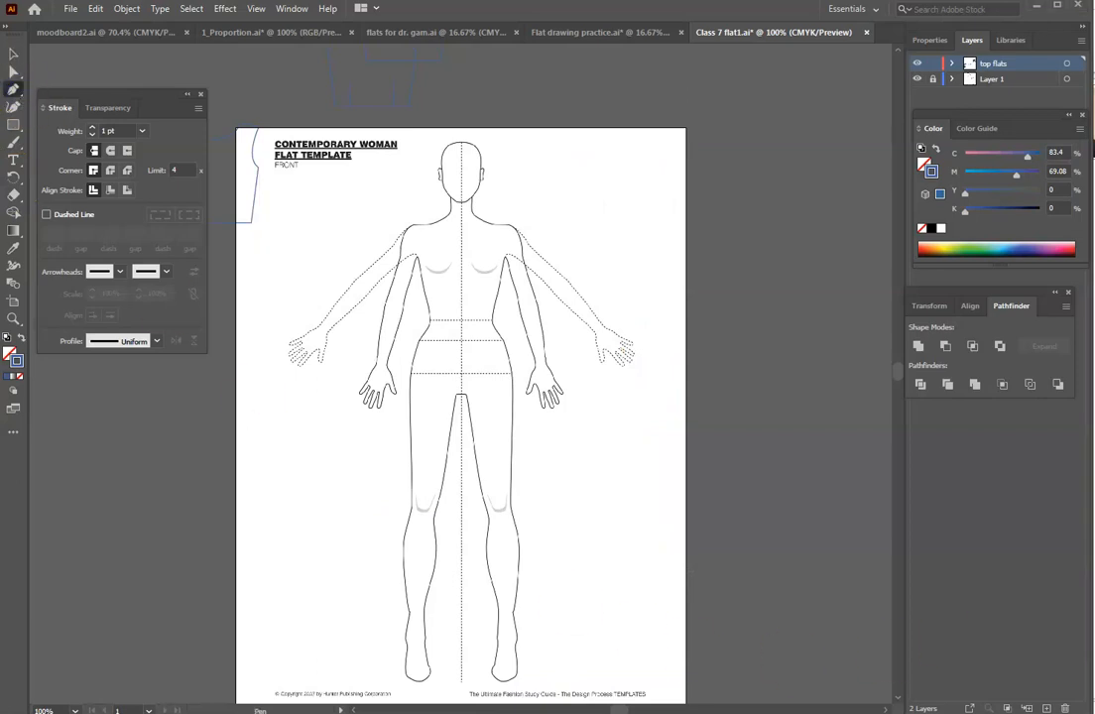
left_click(462, 233)
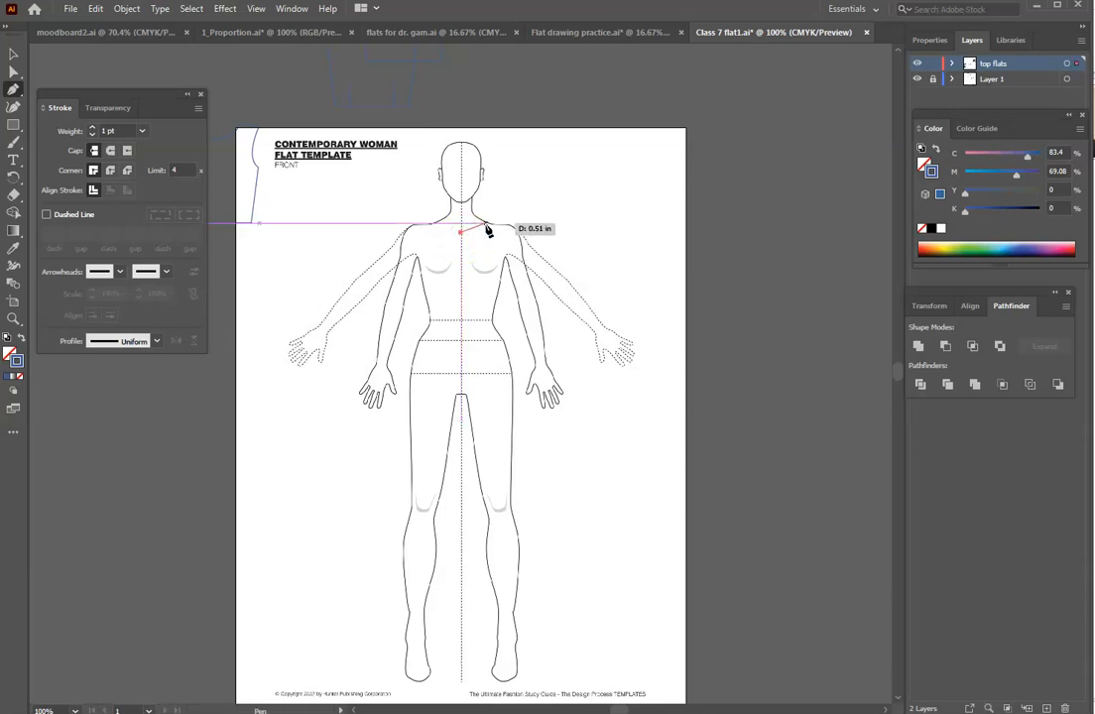
left_click(485, 229)
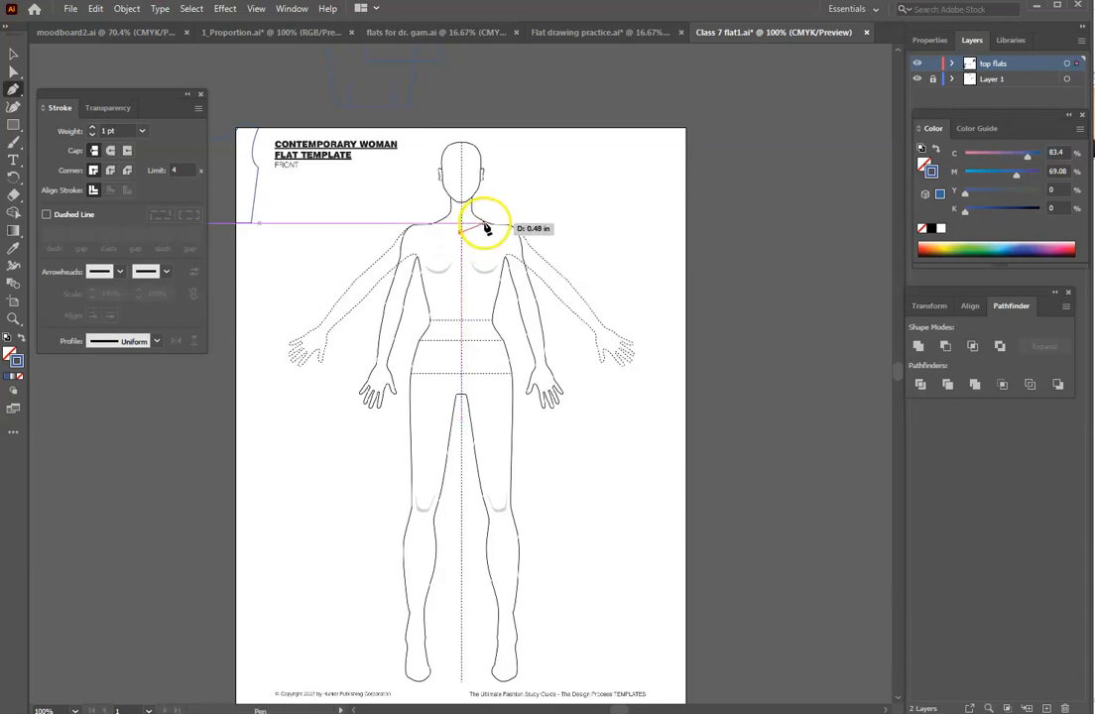
left_click(488, 219)
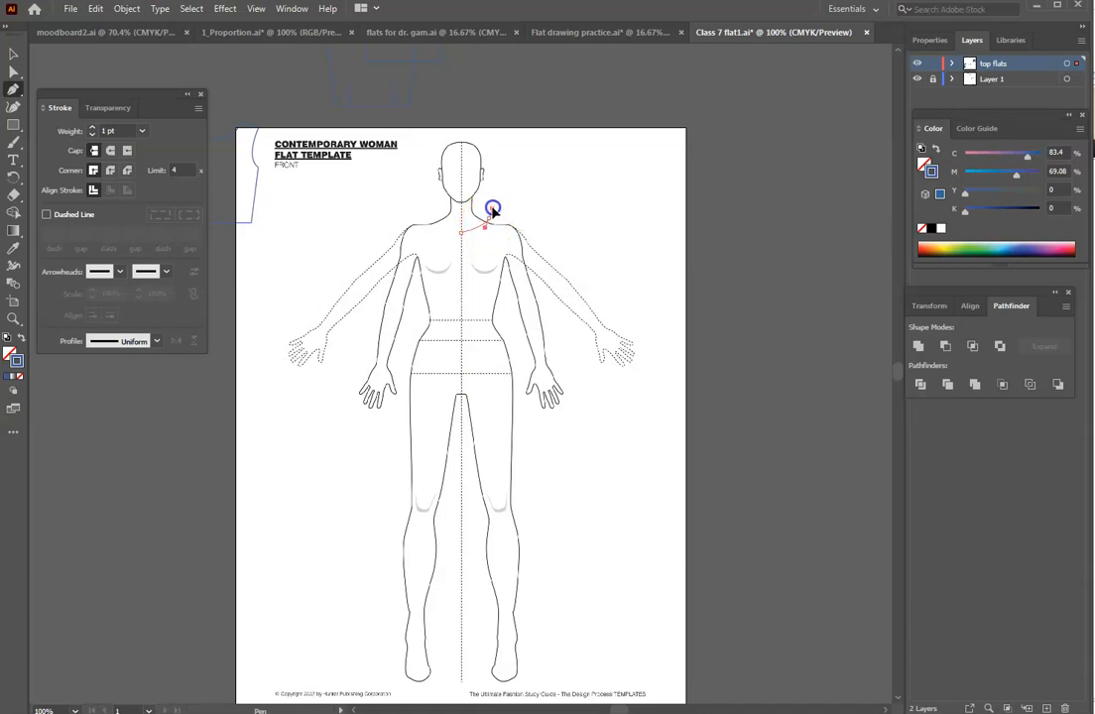
left_click_drag(494, 206, 492, 225)
left_click(509, 223)
left_click_drag(510, 226, 506, 271)
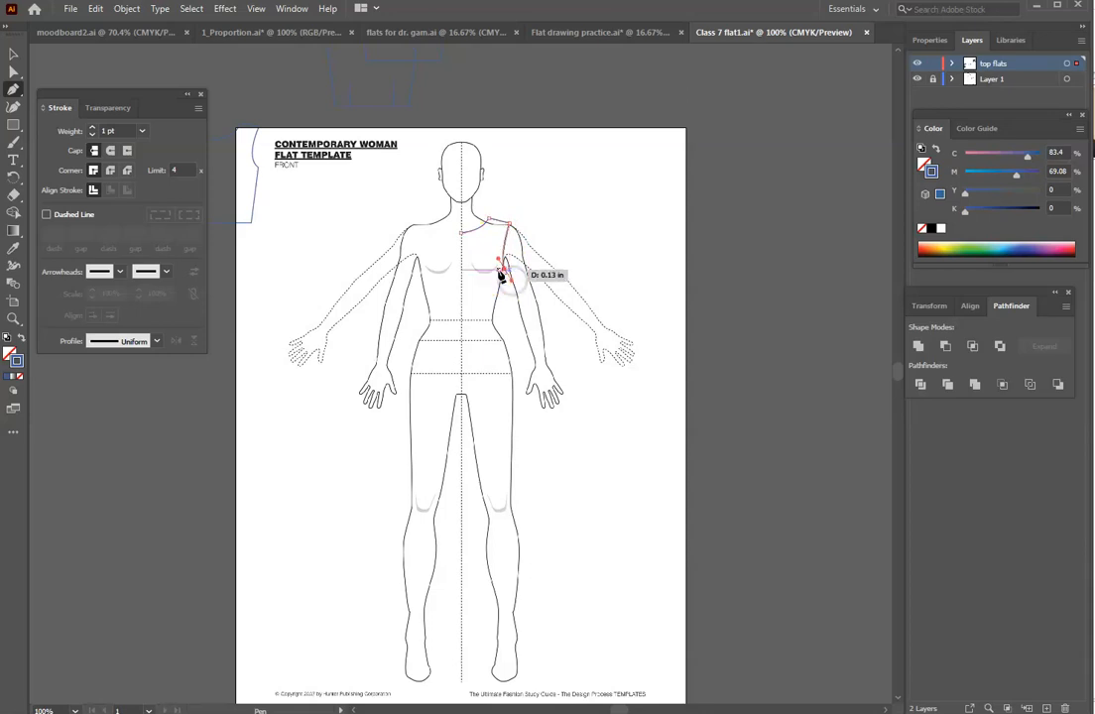
- Continue the outline with a straight side seam about 2 in long and a curved shirttail hem ending on the center front line
left_click_drag(506, 270, 523, 390)
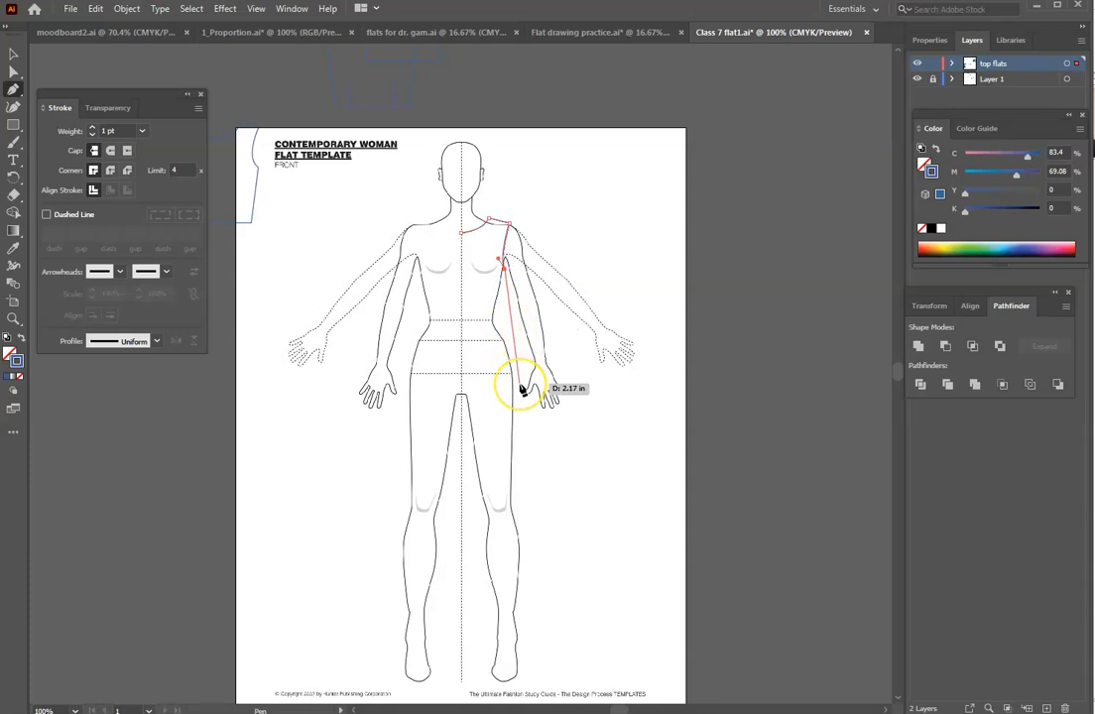
left_click_drag(523, 389, 502, 405)
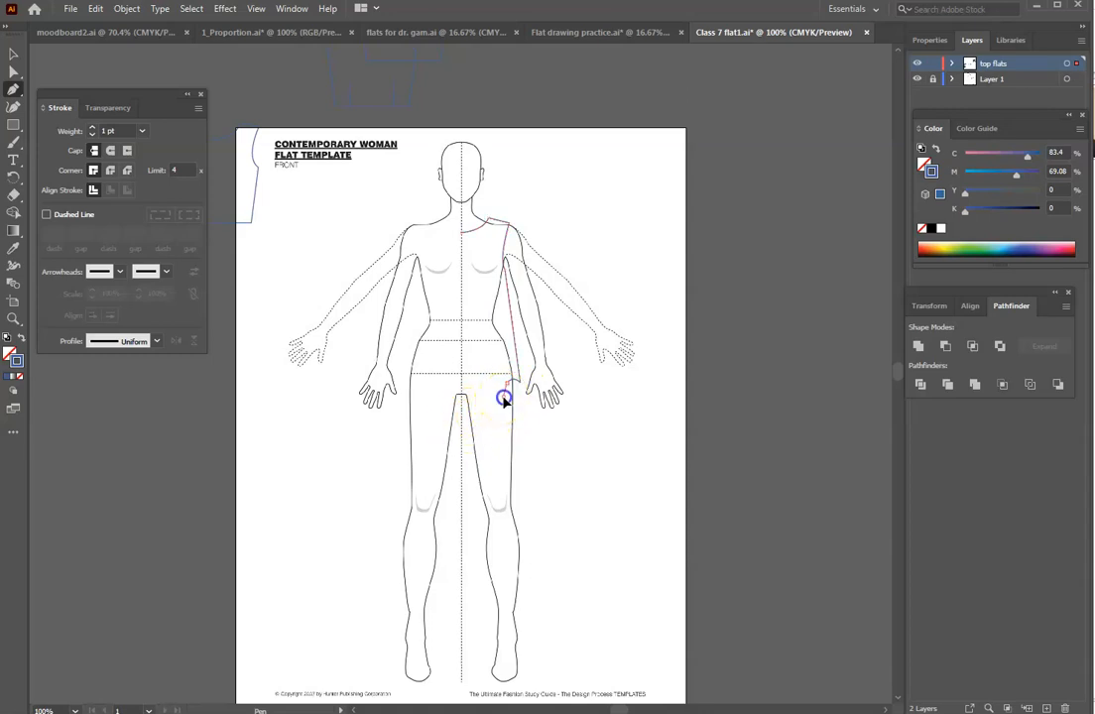
left_click_drag(493, 405, 507, 401)
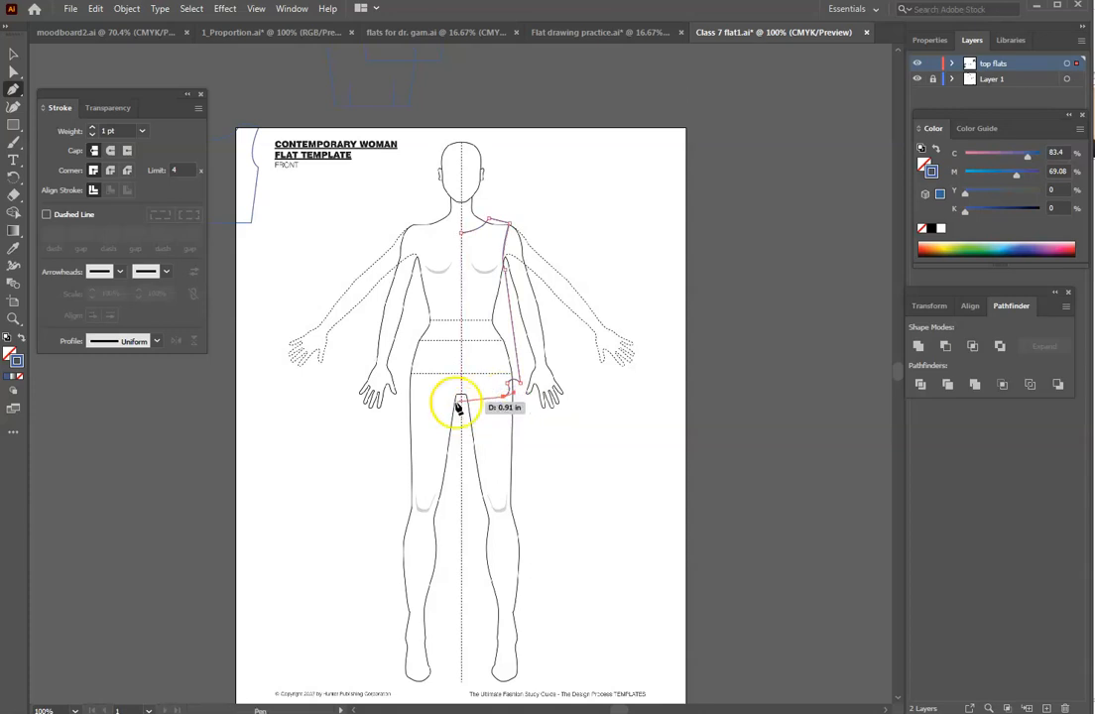
left_click(461, 399)
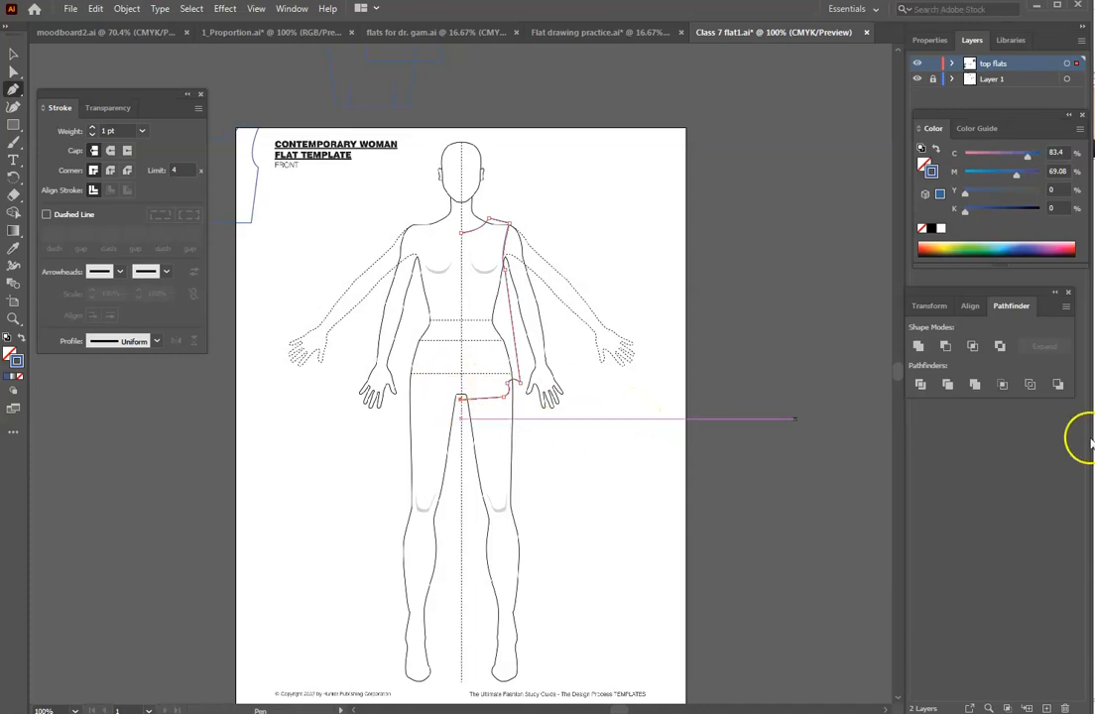
- Move the neck point slightly inward and the shoulder point outward onto the croquis shoulder, and reshape the armhole curve with its handle
key("ctrl+equal")
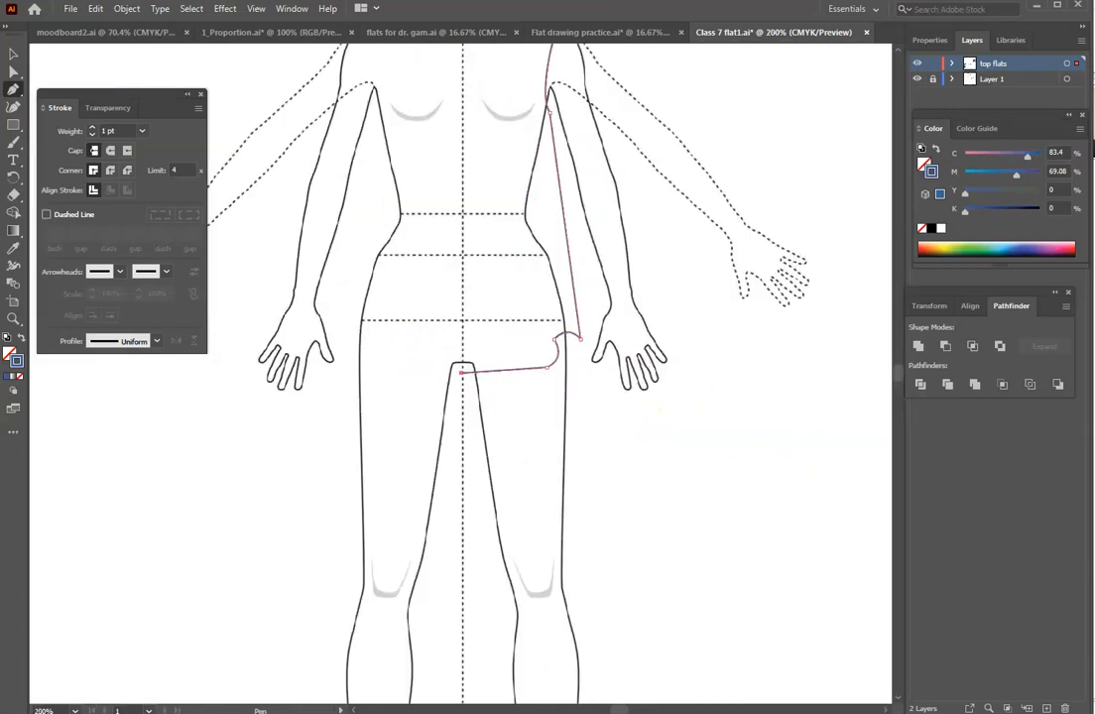
scroll(461, 371, "up", 5)
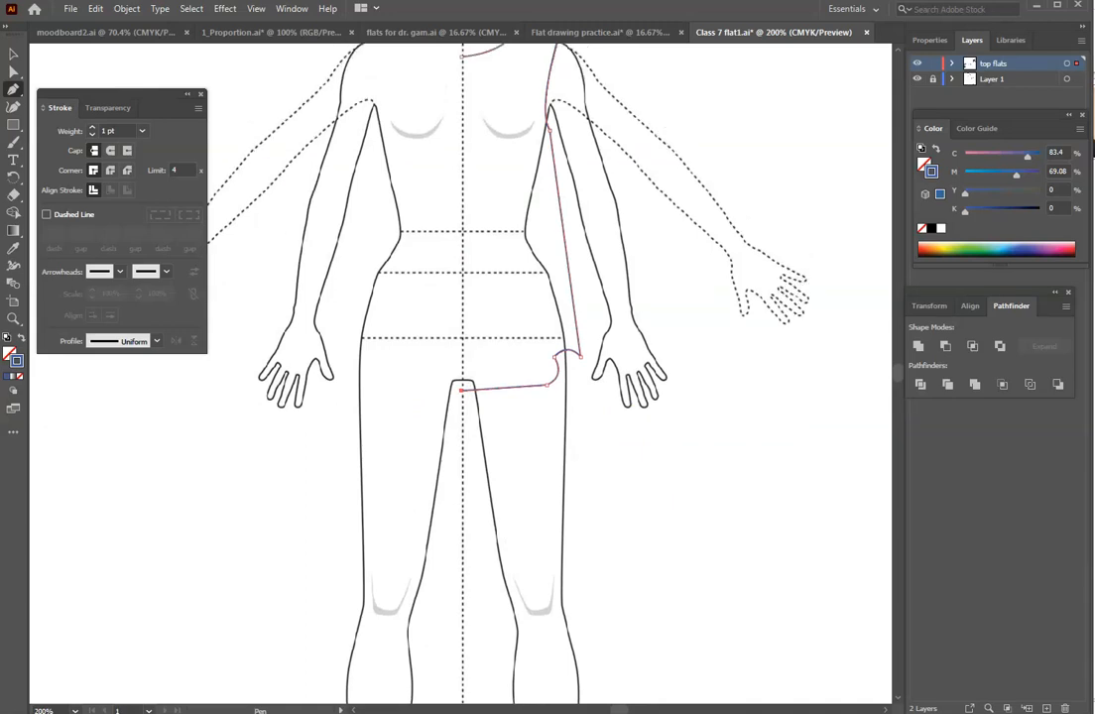
key("a")
left_click(518, 241)
left_click_drag(519, 241, 520, 244)
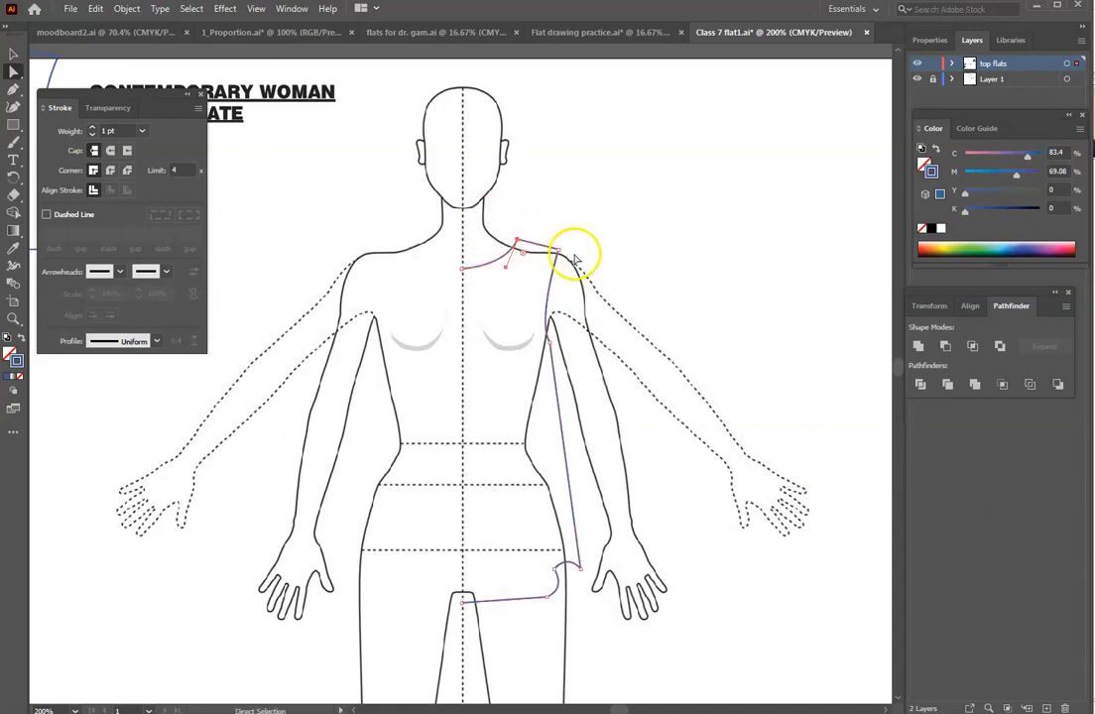
left_click(560, 253)
mouse_move(560, 254)
left_mouse_down()
mouse_move(571, 256)
mouse_move(509, 240)
mouse_move(566, 257)
left_mouse_up()
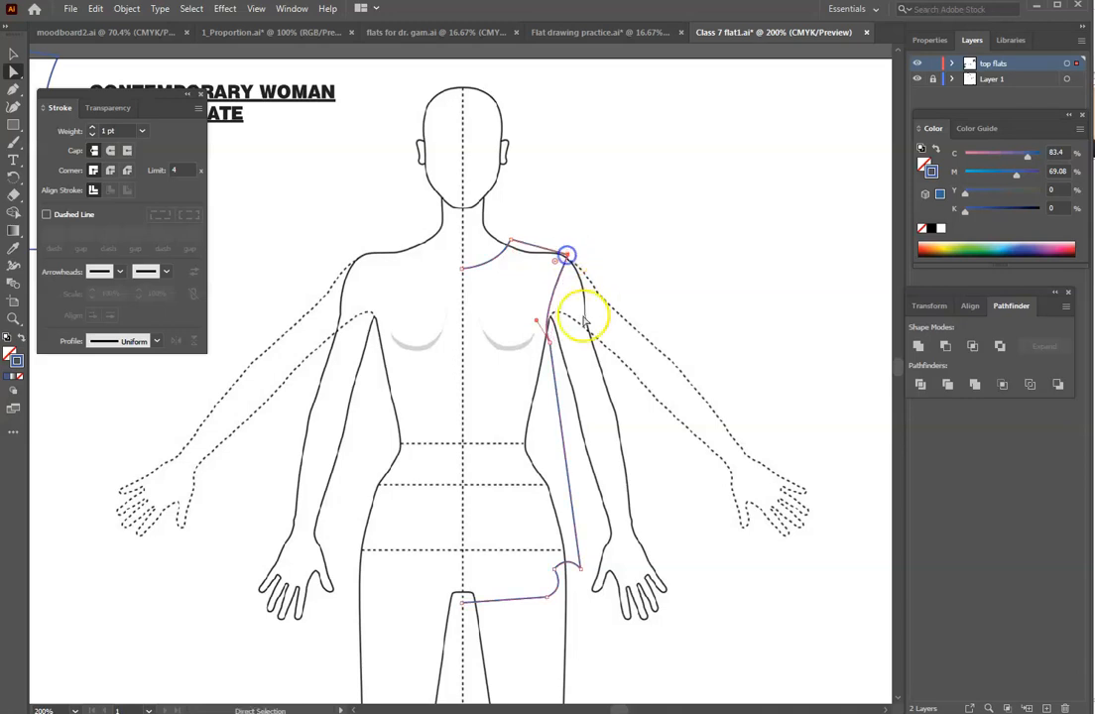
left_click_drag(539, 324, 536, 296)
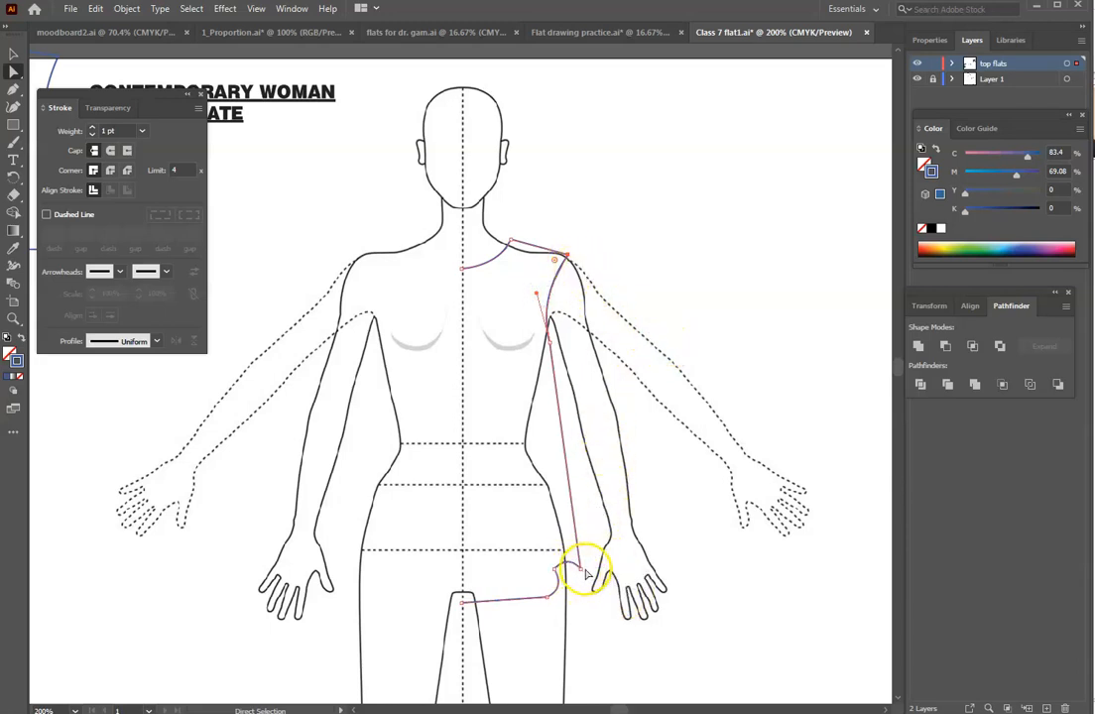
- Shift the underarm point slightly outward past the croquis armpit and smooth the lower armhole curve
left_click(551, 344)
left_click_drag(551, 344, 562, 343)
left_click_drag(546, 295, 536, 299)
left_click_drag(561, 342, 555, 344)
left_click(631, 599)
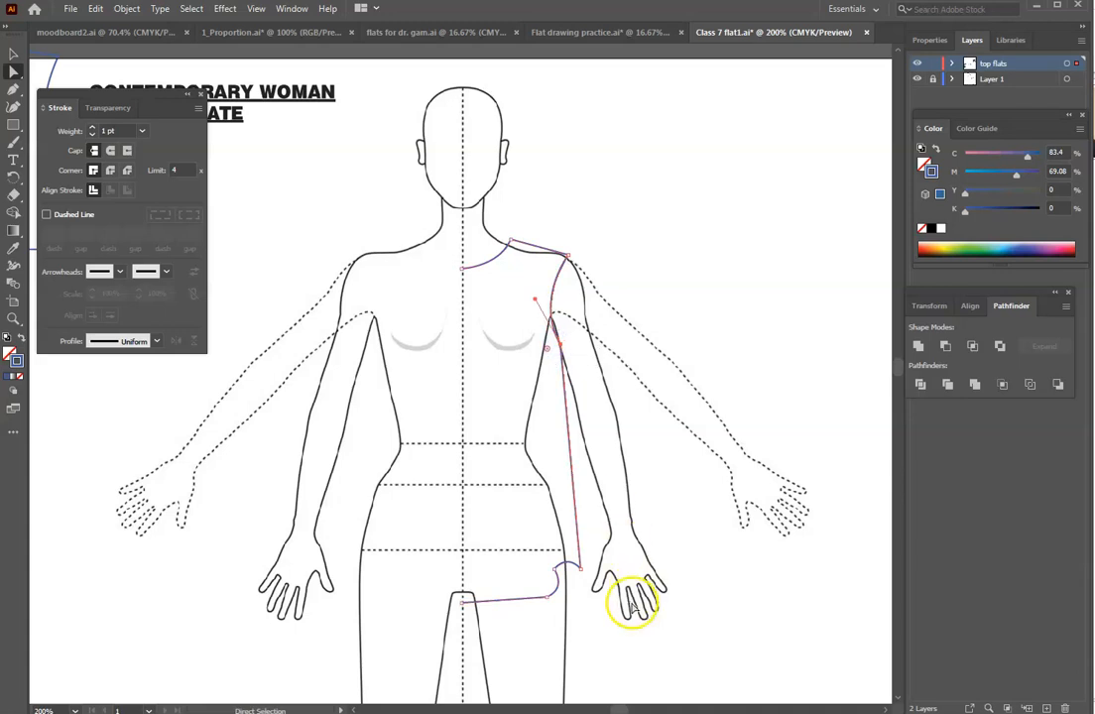
- Lower the inner corner of the shirttail hem and move the curve's lower end toward center front to soften the notch
scroll(599, 634, "down", 2)
scroll(612, 621, "down", 4)
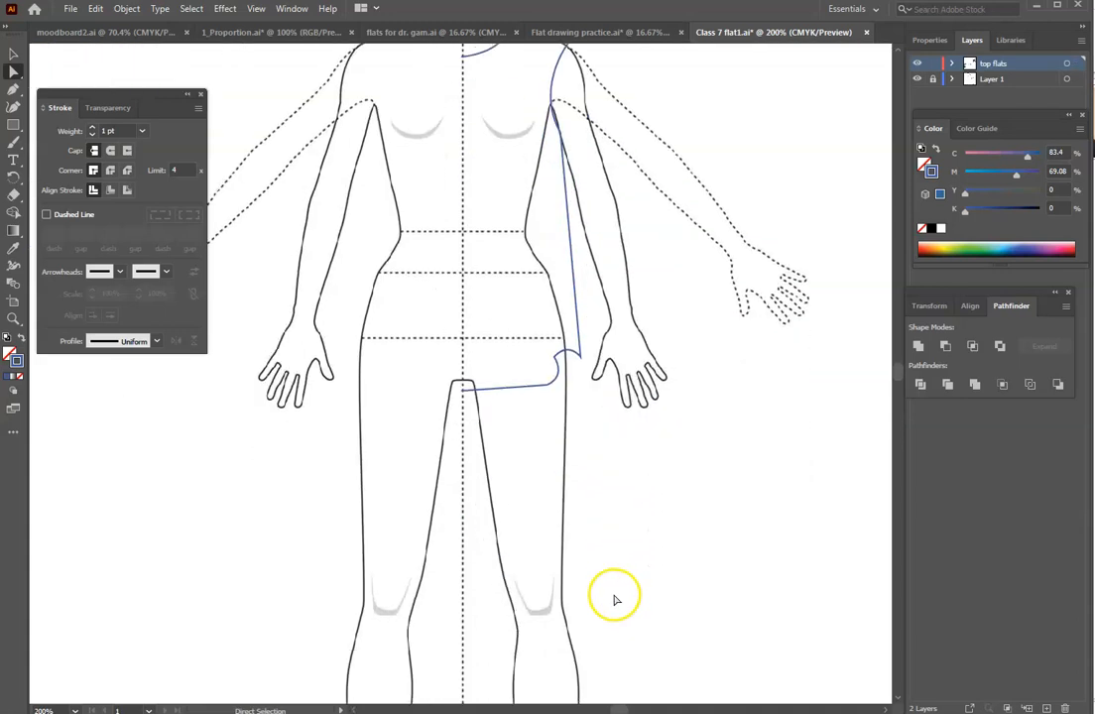
key("ctrl+plus")
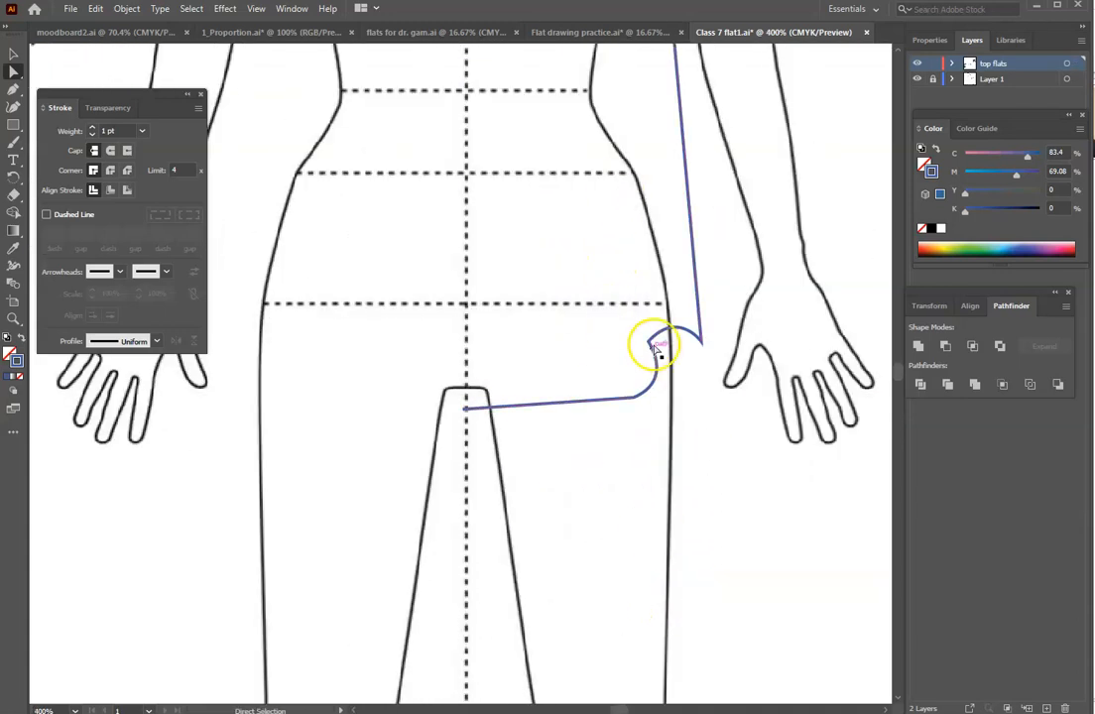
left_click_drag(643, 347, 651, 343)
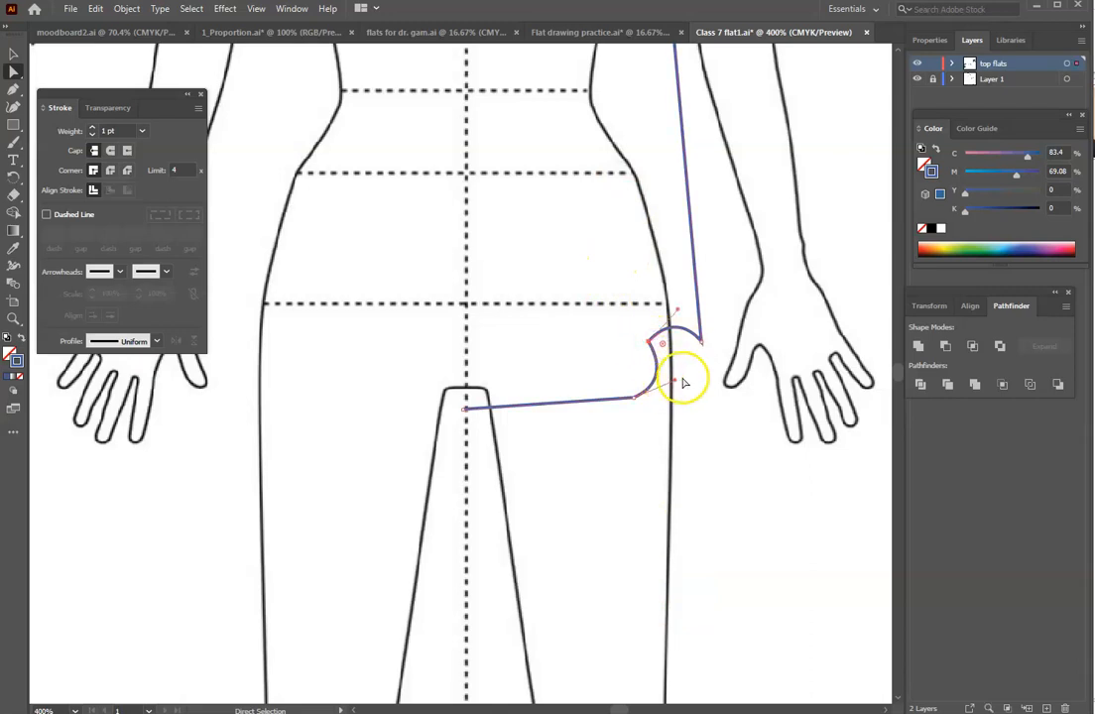
mouse_move(652, 343)
left_mouse_down()
mouse_move(685, 347)
mouse_move(696, 336)
mouse_move(652, 353)
left_mouse_up()
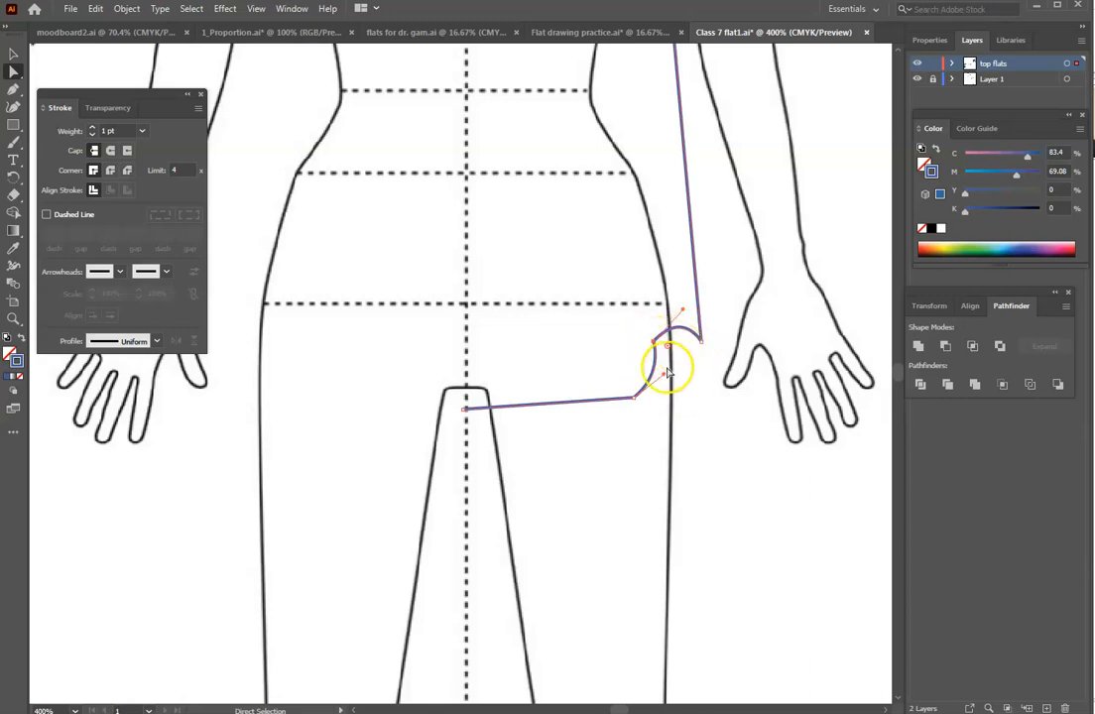
left_click_drag(634, 399, 621, 403)
left_click_drag(653, 342, 655, 353)
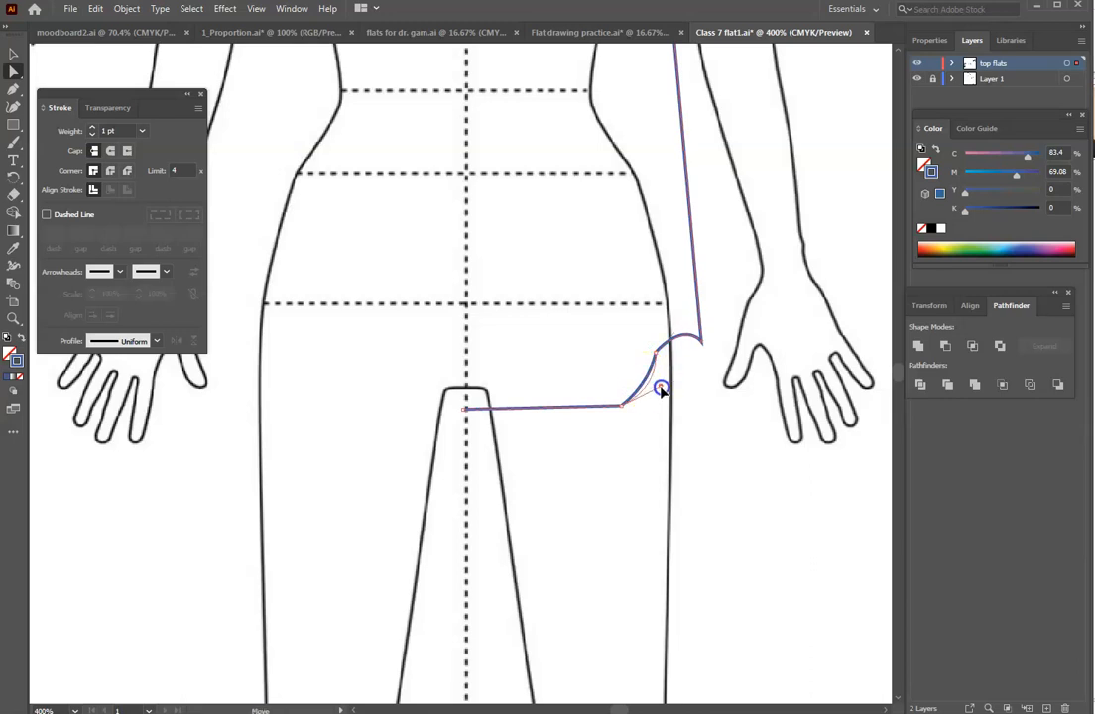
left_click_drag(655, 354, 654, 359)
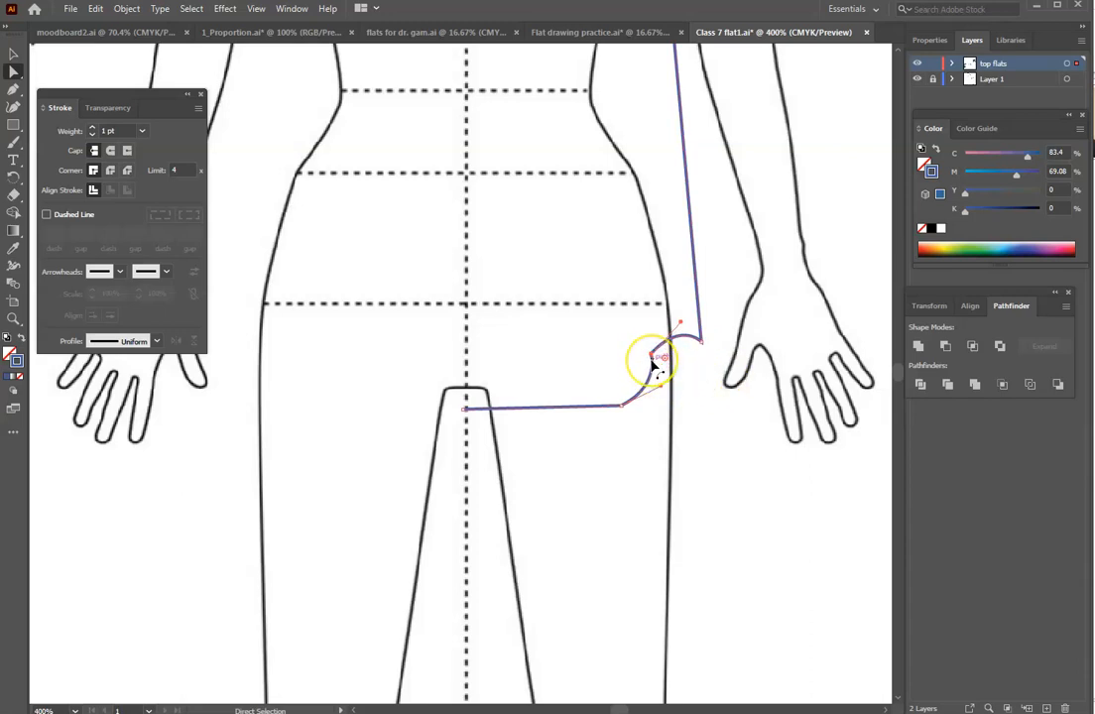
- Add an anchor point just below the inner corner of the hem curve and reshape that segment inward into an S-curve
key("plus")
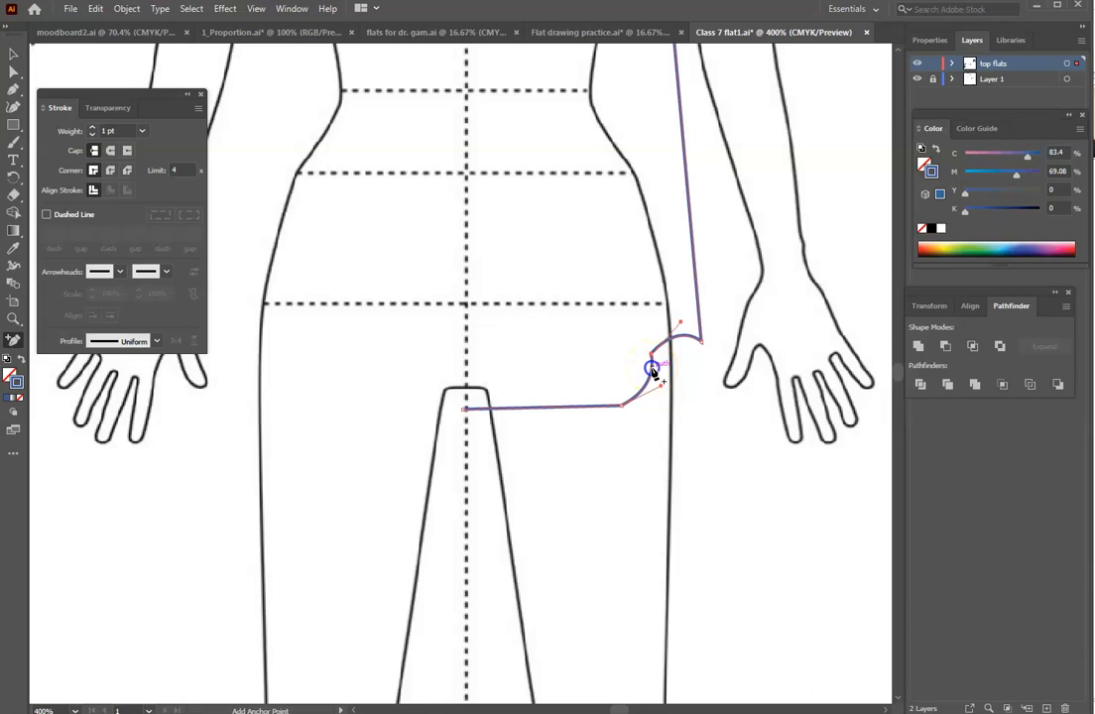
key("a")
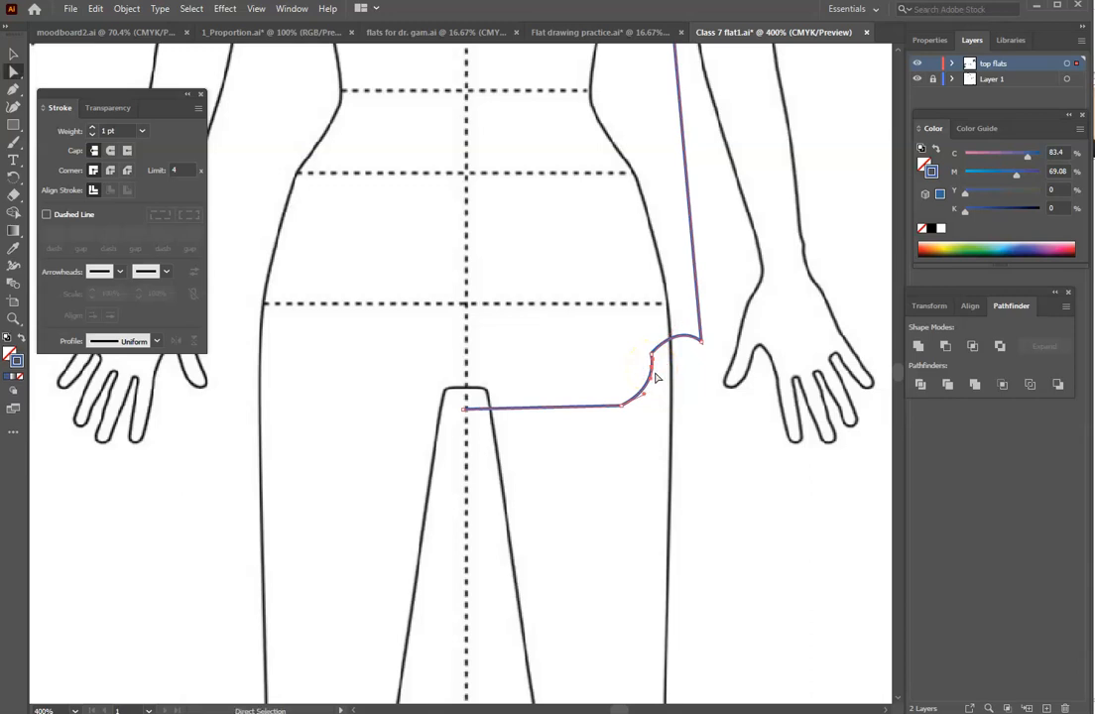
left_click_drag(653, 375, 642, 365)
left_click(696, 411)
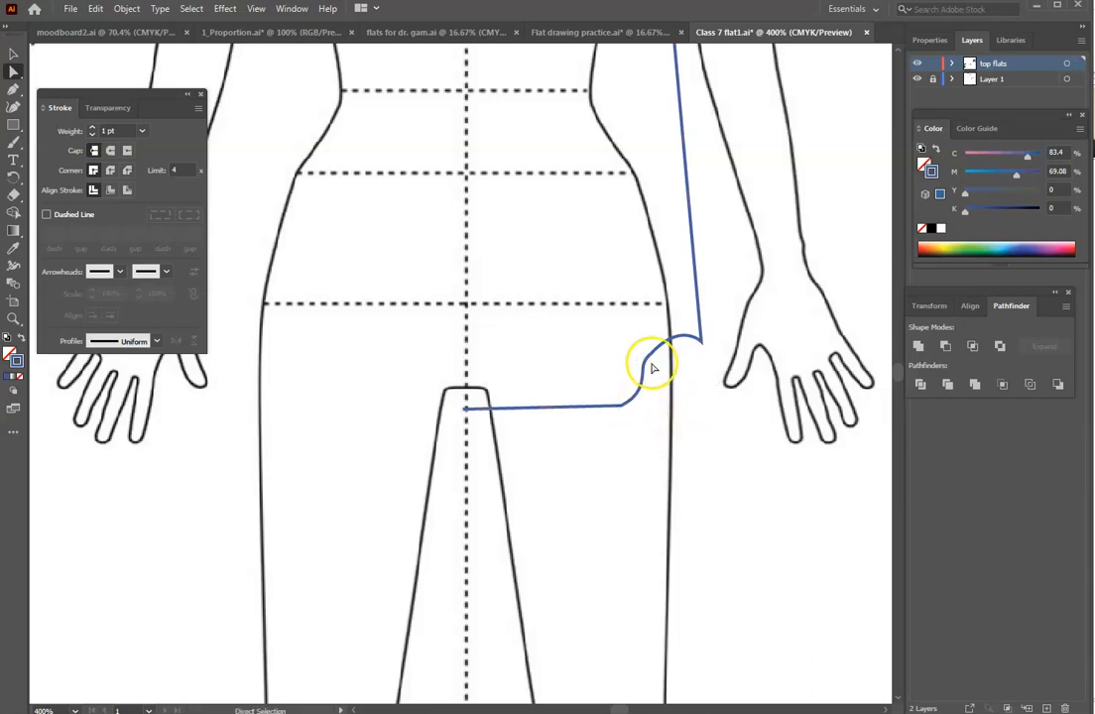
- Raise the upper anchor of the hem's S-curve and lower its handle to flatten the arc leading to the side seam
key("v")
key("ctrl+plus")
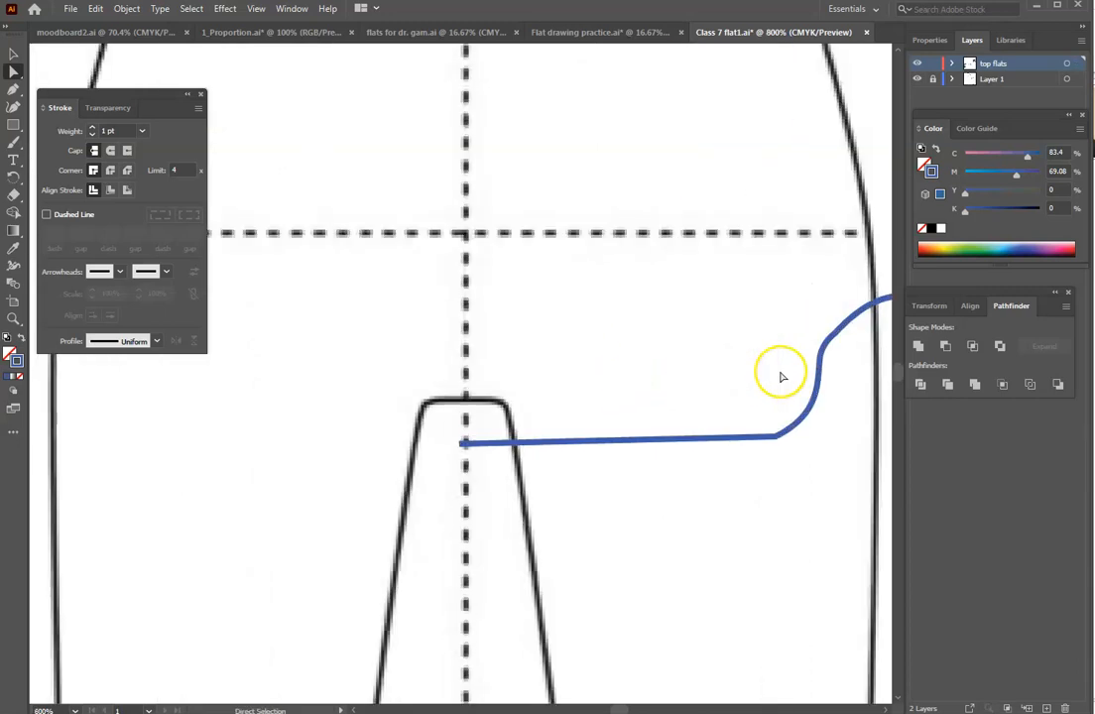
left_click_drag(626, 709, 628, 708)
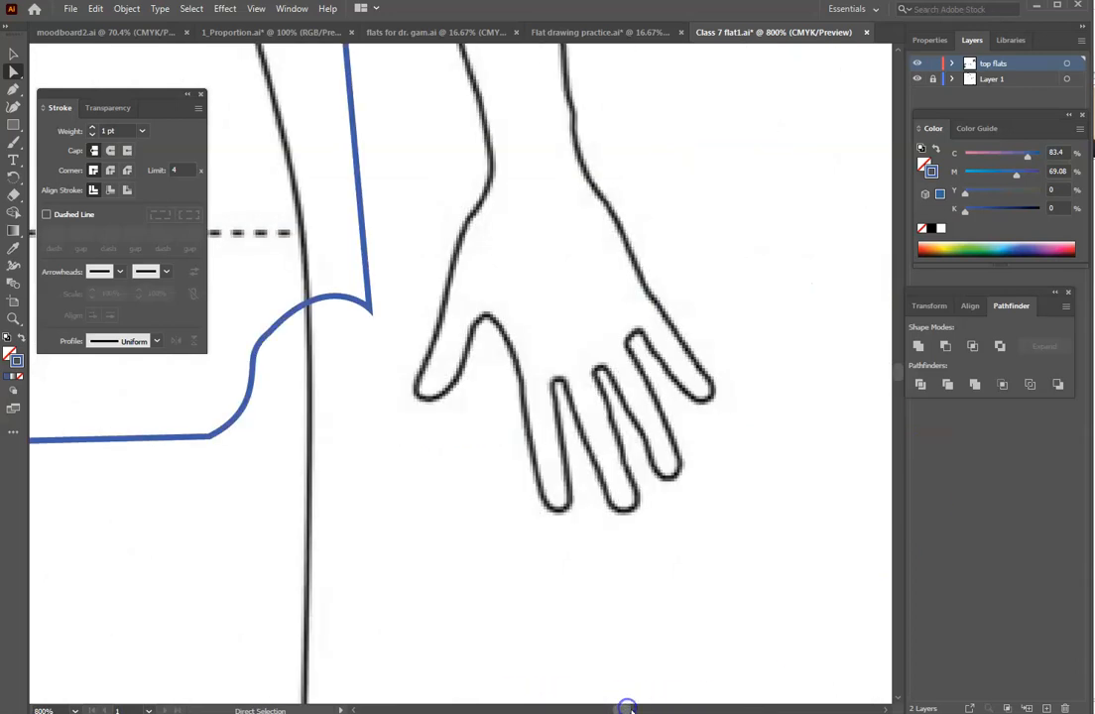
left_click(264, 346)
mouse_move(264, 346)
left_mouse_down()
mouse_move(351, 368)
mouse_move(344, 359)
mouse_move(269, 362)
mouse_move(266, 327)
left_mouse_up()
left_click(360, 359)
left_click(314, 296)
left_click_drag(325, 267, 323, 287)
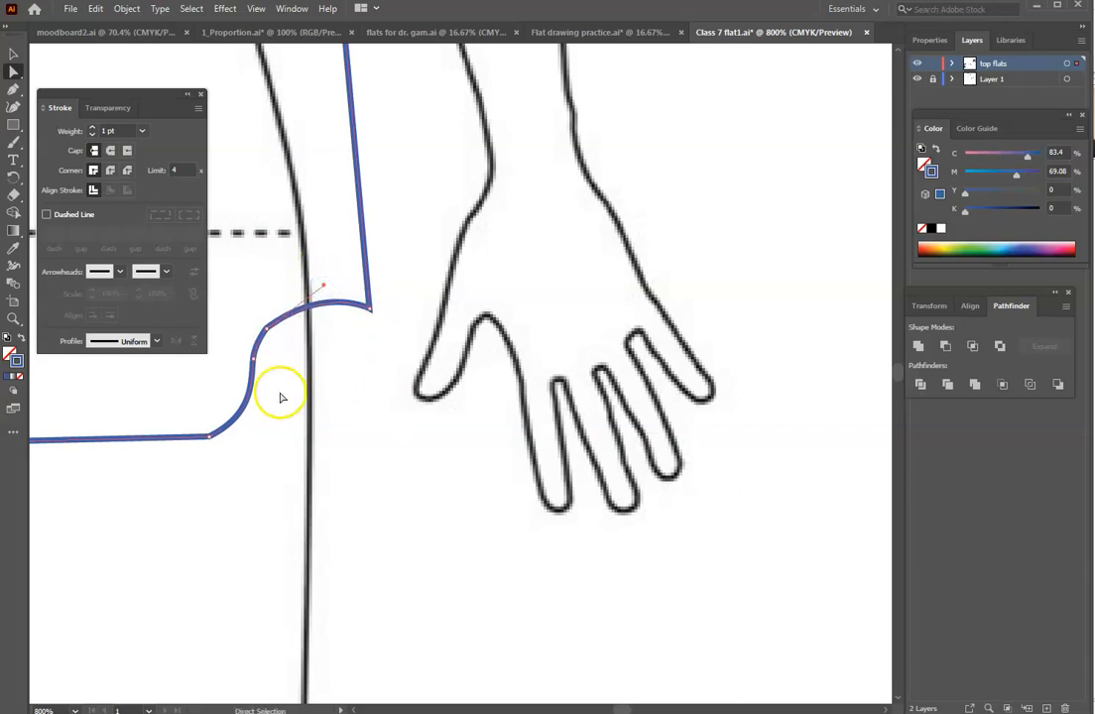
left_click(400, 459)
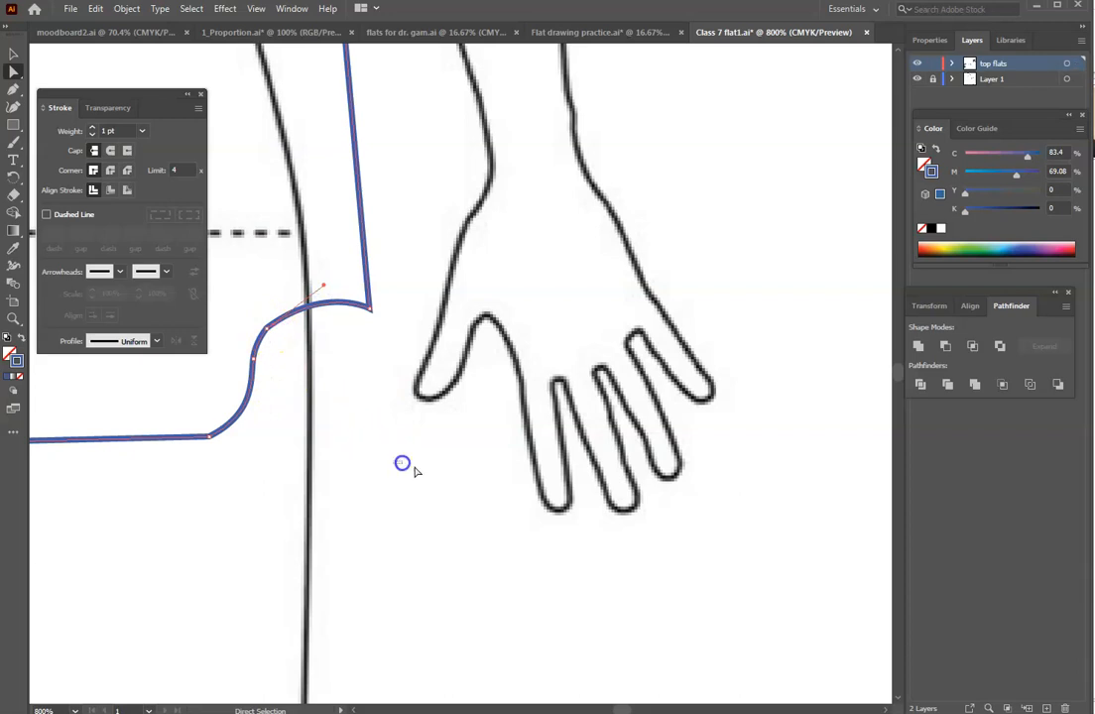
- Select the entire outline of the half top drawn over the croquis
key("ctrl+minus")
key("ctrl+minus")
key("ctrl+minus")
key("ctrl+minus")
key("ctrl+minus")
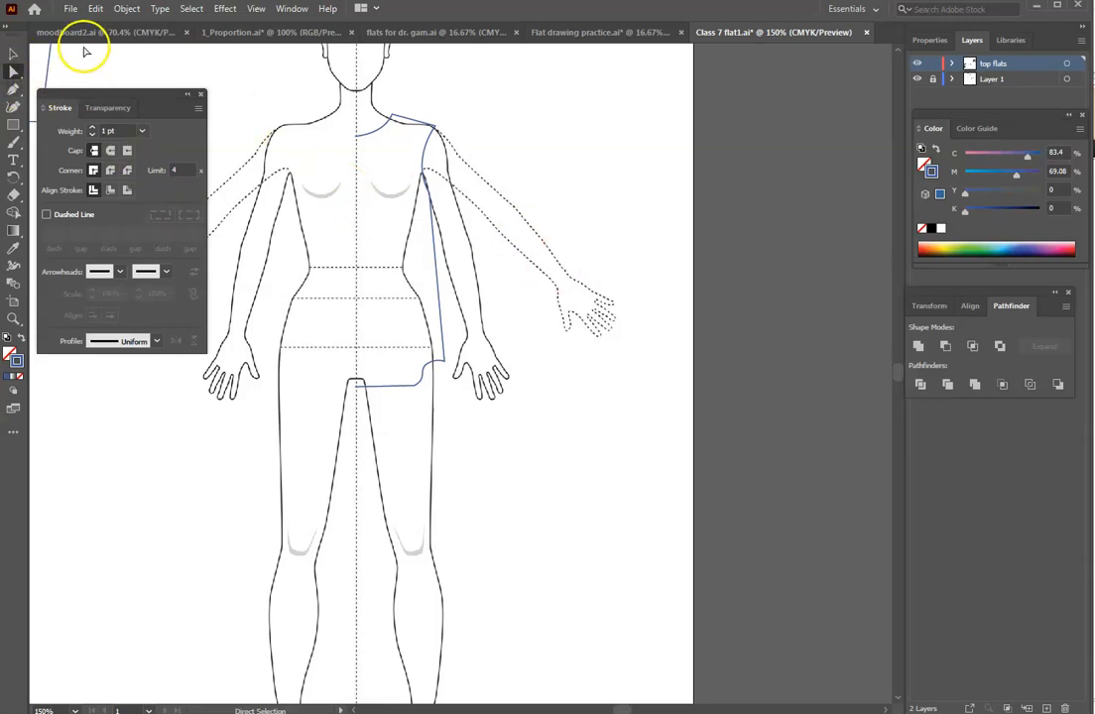
left_click(14, 53)
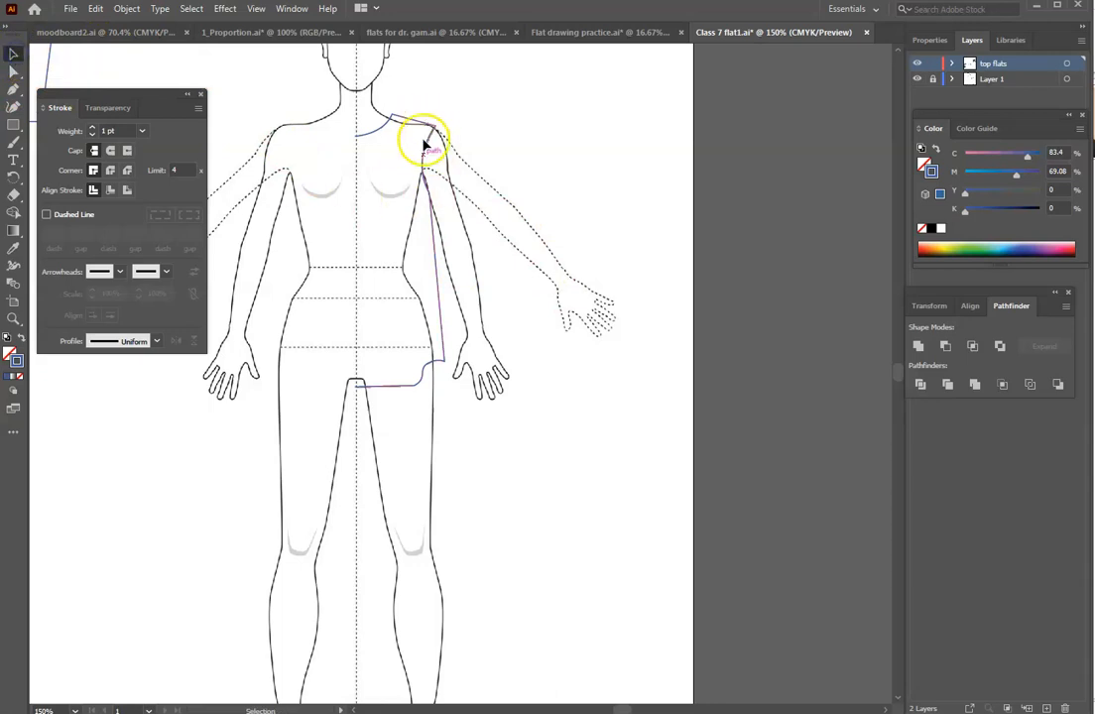
left_click(391, 119)
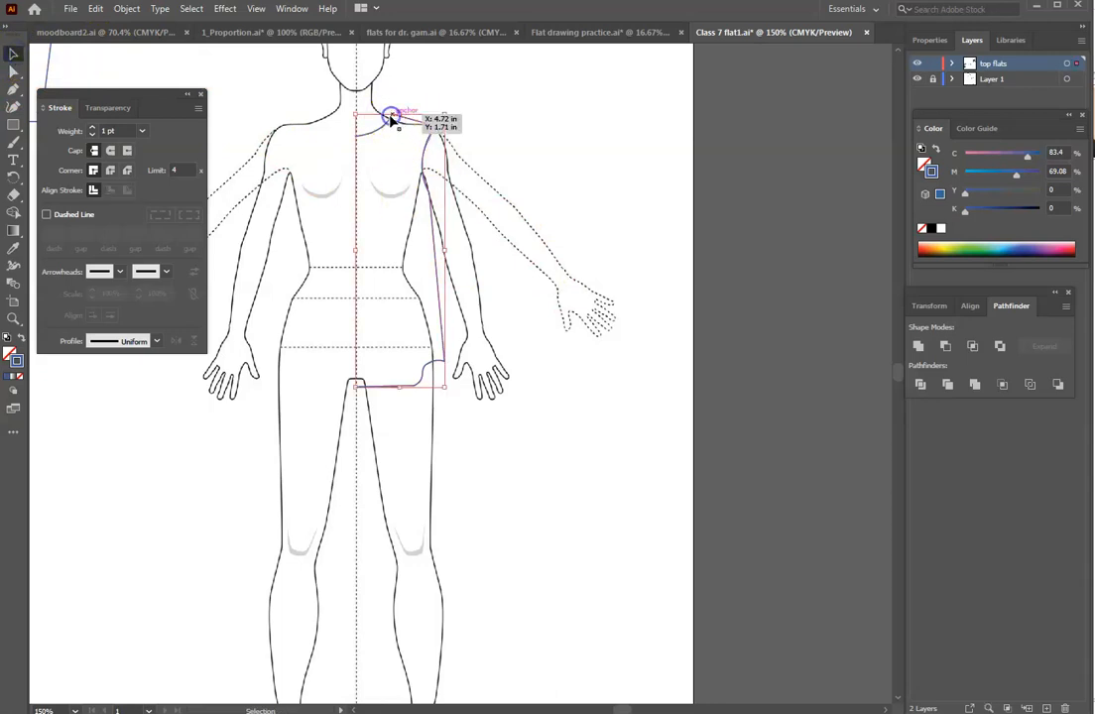
right_click(391, 118)
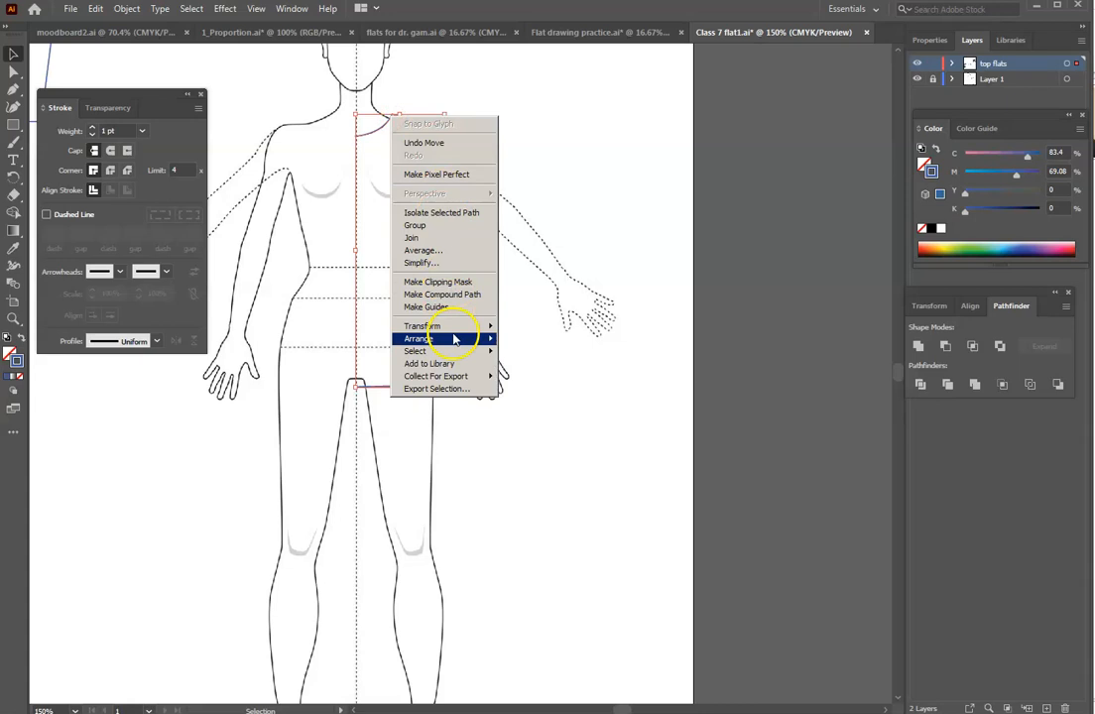
mouse_move(461, 343)
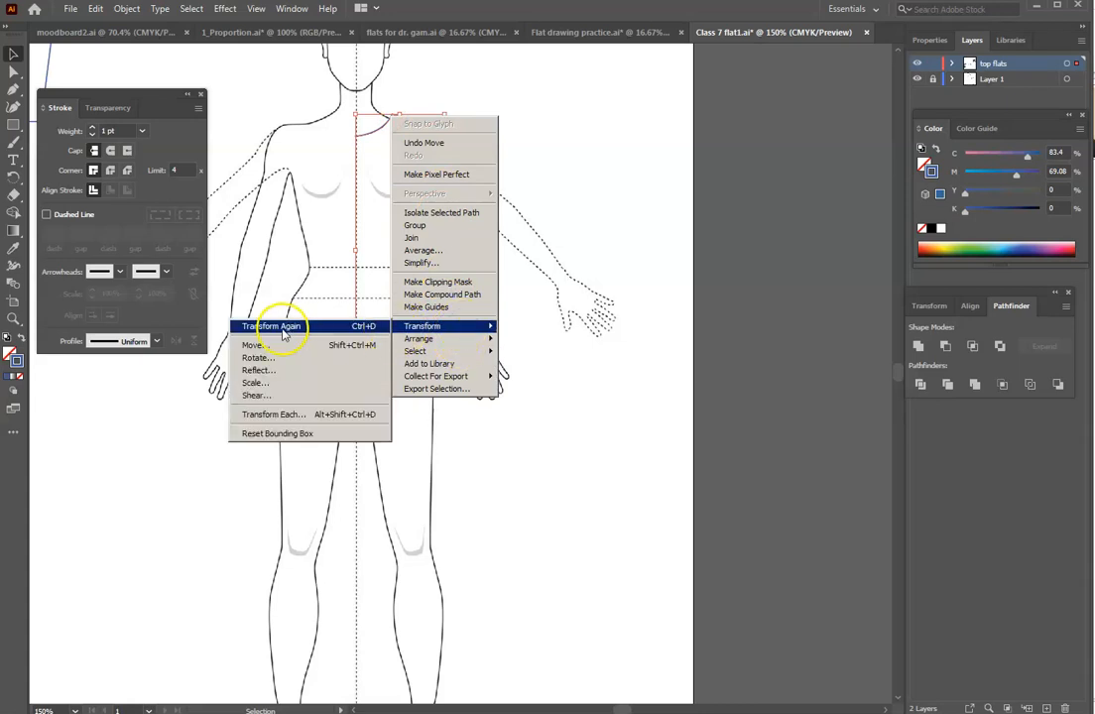
left_click(281, 360)
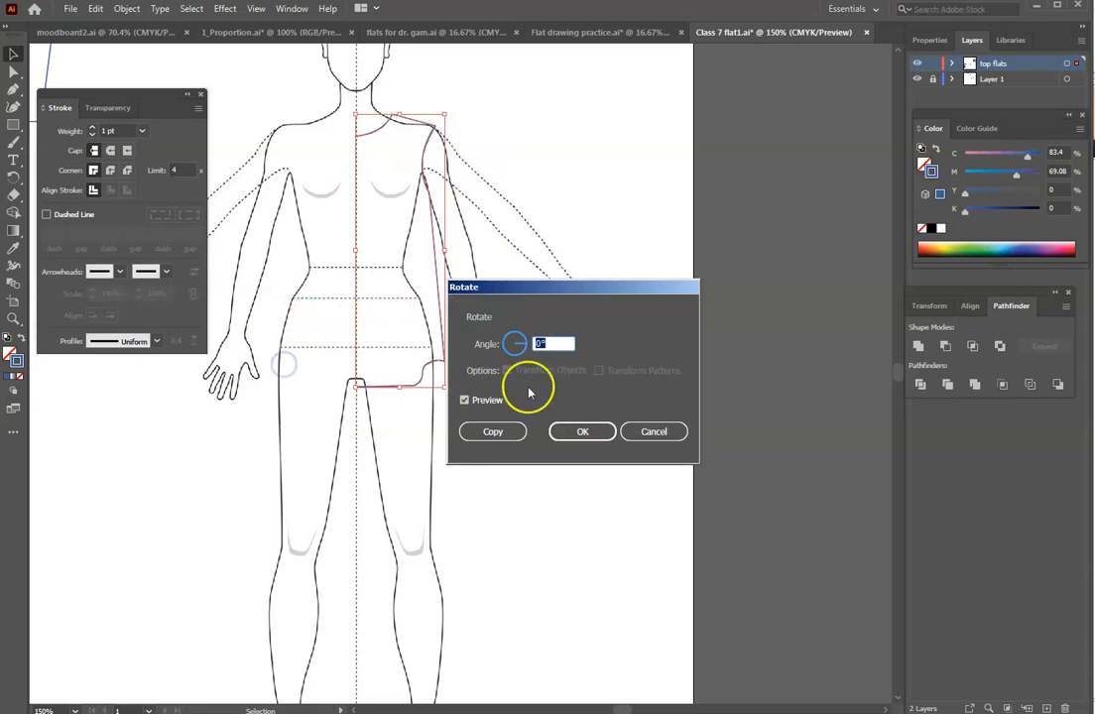
left_click(640, 431)
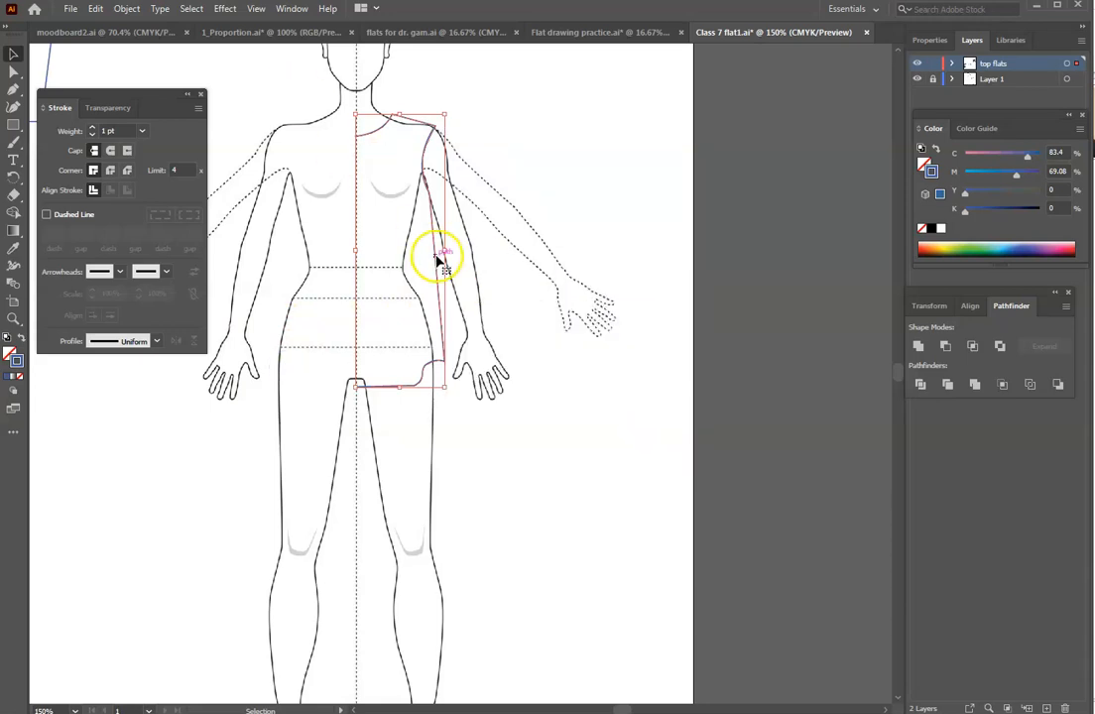
- Reflect a copy of the selected half top across the vertical axis
right_click(436, 254)
mouse_move(505, 471)
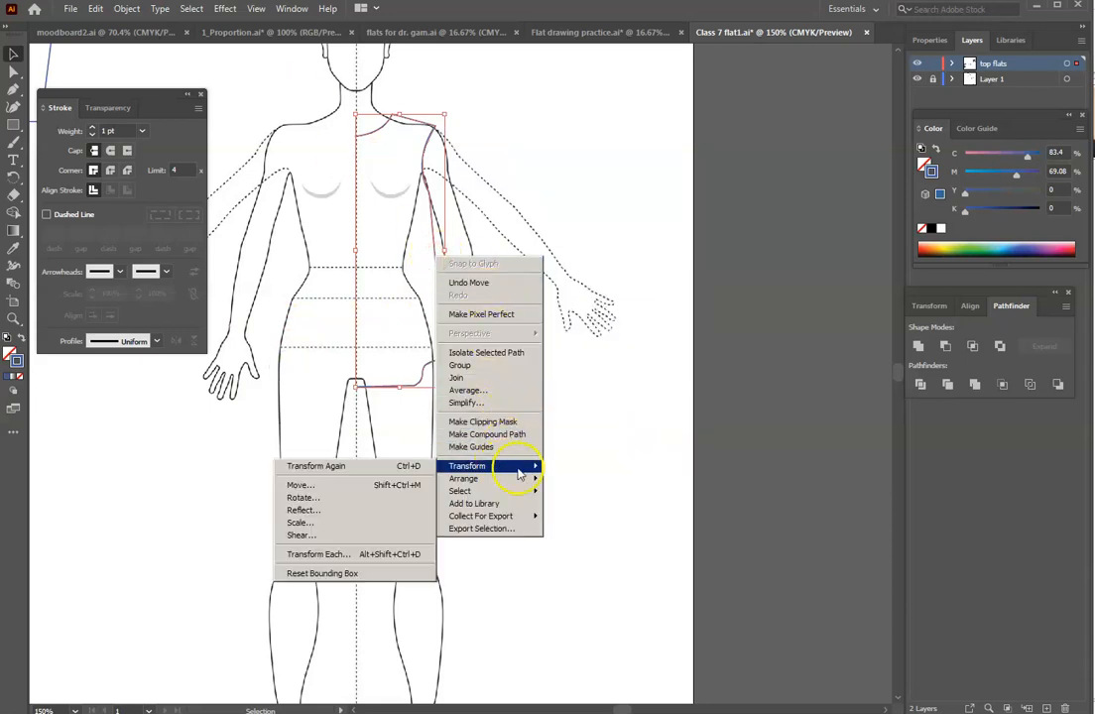
left_click(337, 515)
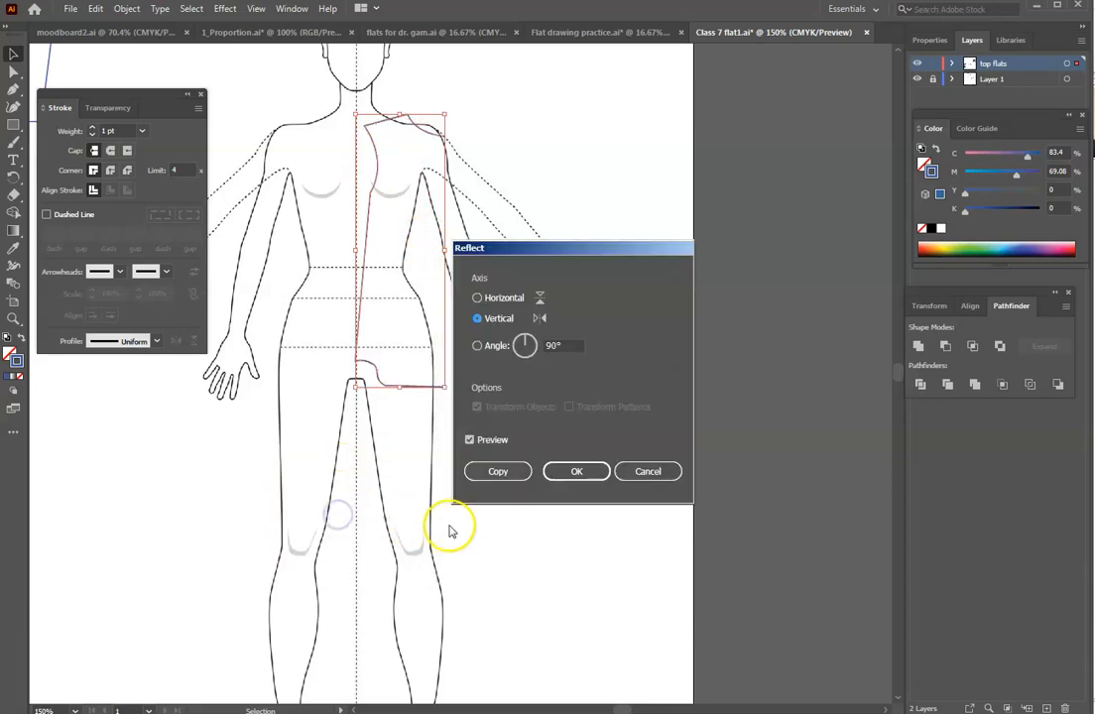
left_click(499, 468)
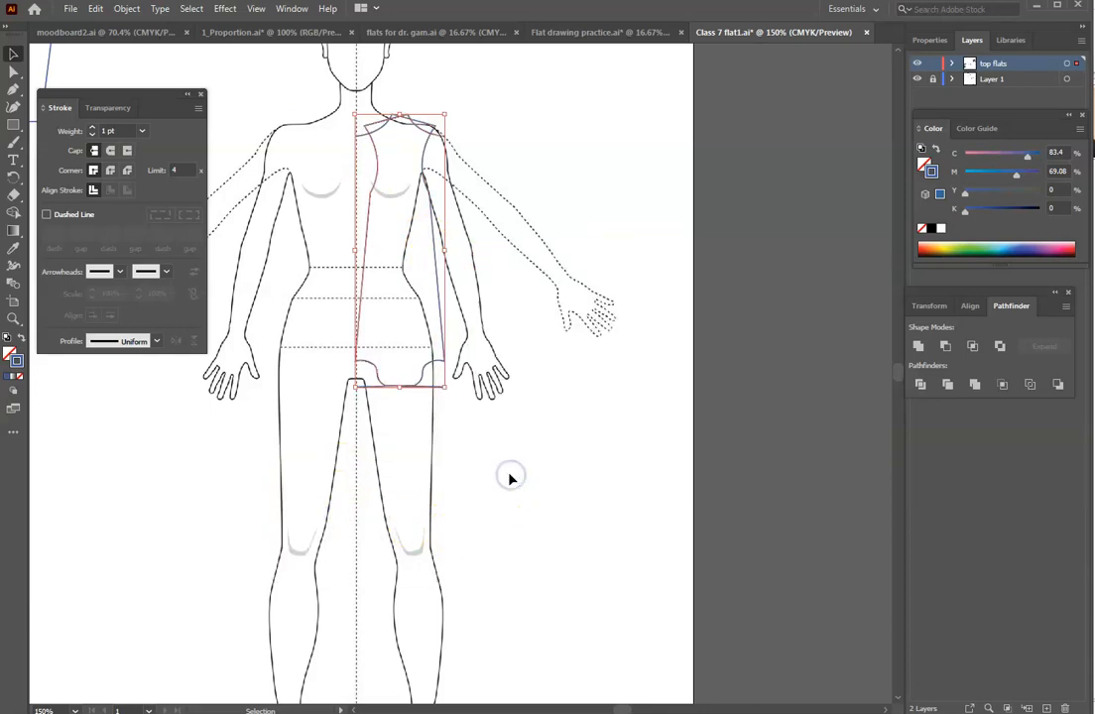
- Shift the mirrored half across the croquis until its straight edge meets the original half at center front, and deselect it
key("Left")
key("Left")
key("Left")
key("Left")
key("Left")
key("Left")
key("Left")
key("Left")
key("Left")
key("Left")
key("Left")
key("Left")
key("Left")
key("Left")
key("Left")
key("Left")
key("Left")
key("Left")
key("Left")
key("Left")
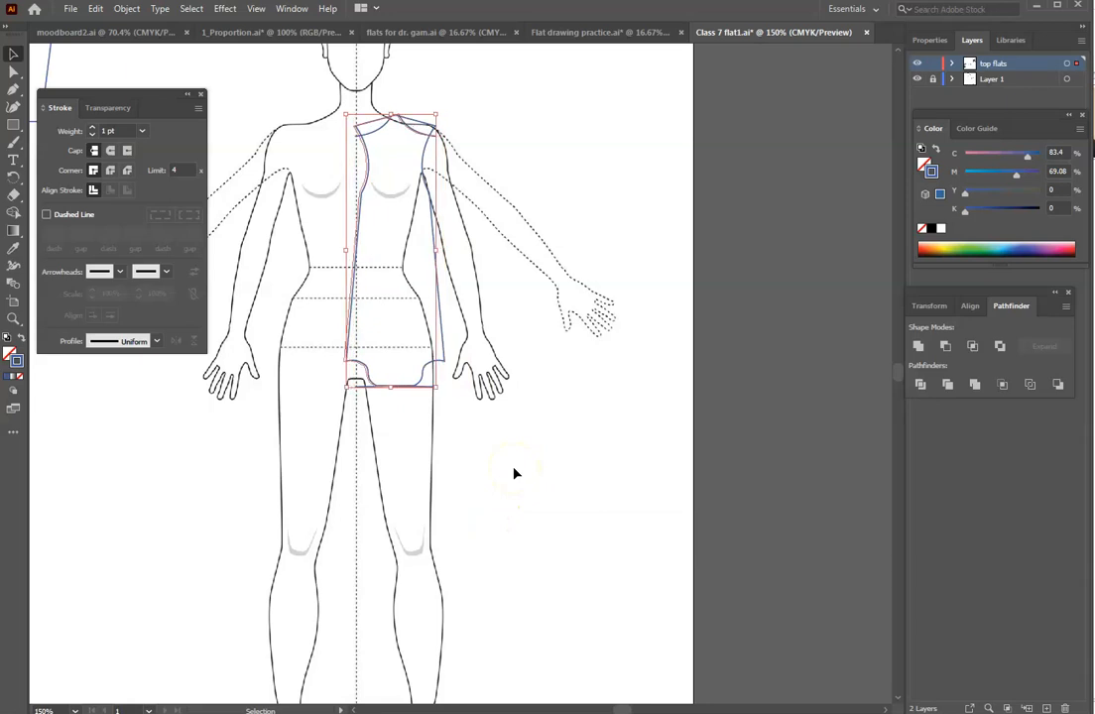
key("Left")
key("Left")
key("Left")
key("Left")
key("Left")
key("Left")
key("Left")
key("Left")
key("Left")
key("Left")
key("Left")
key("Left")
key("Left")
key("Left")
key("Left")
key("Left")
key("Left")
key("Left")
key("Left")
key("Left")
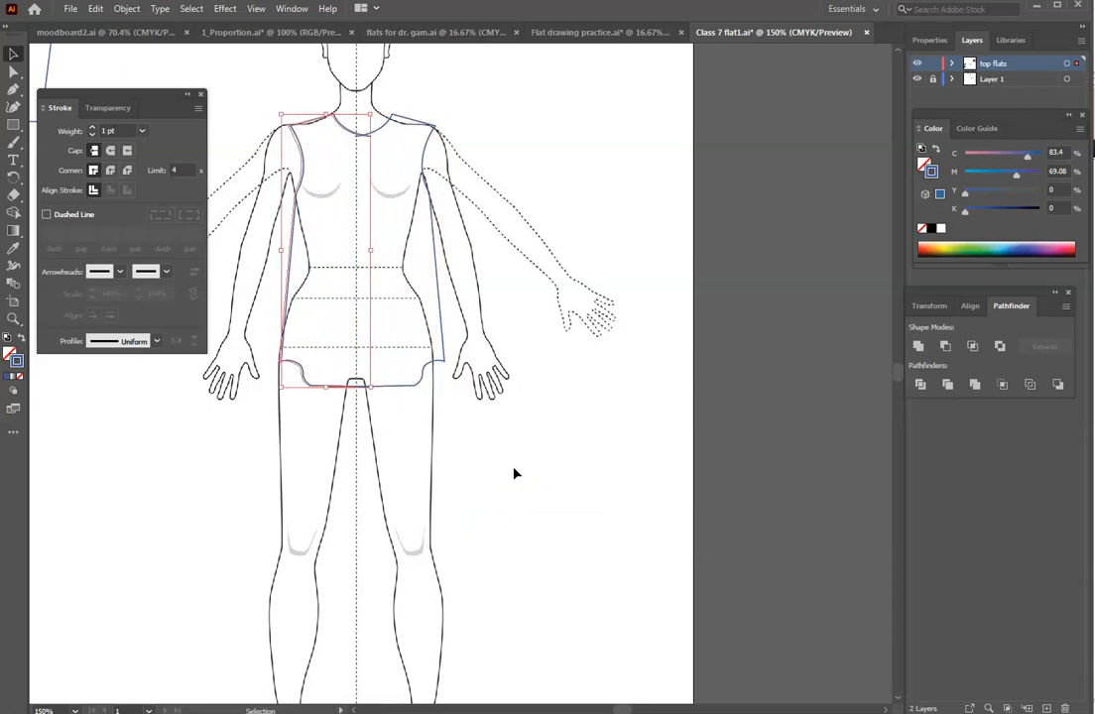
key("Left")
key("Left")
key("Left")
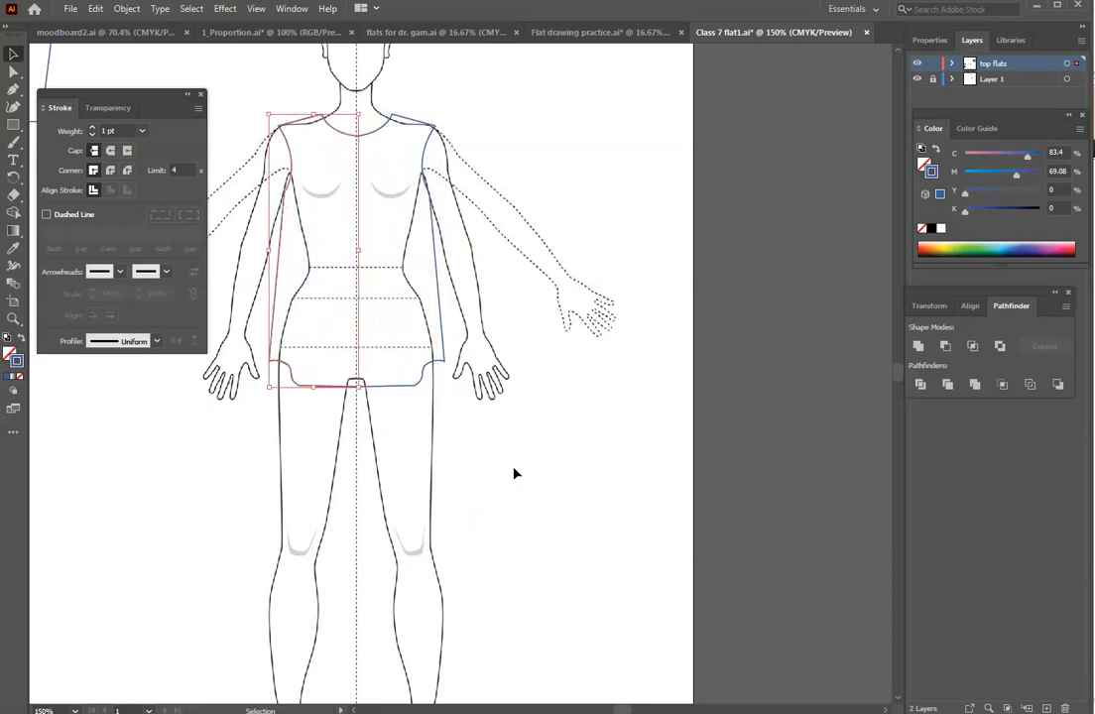
left_click(601, 528)
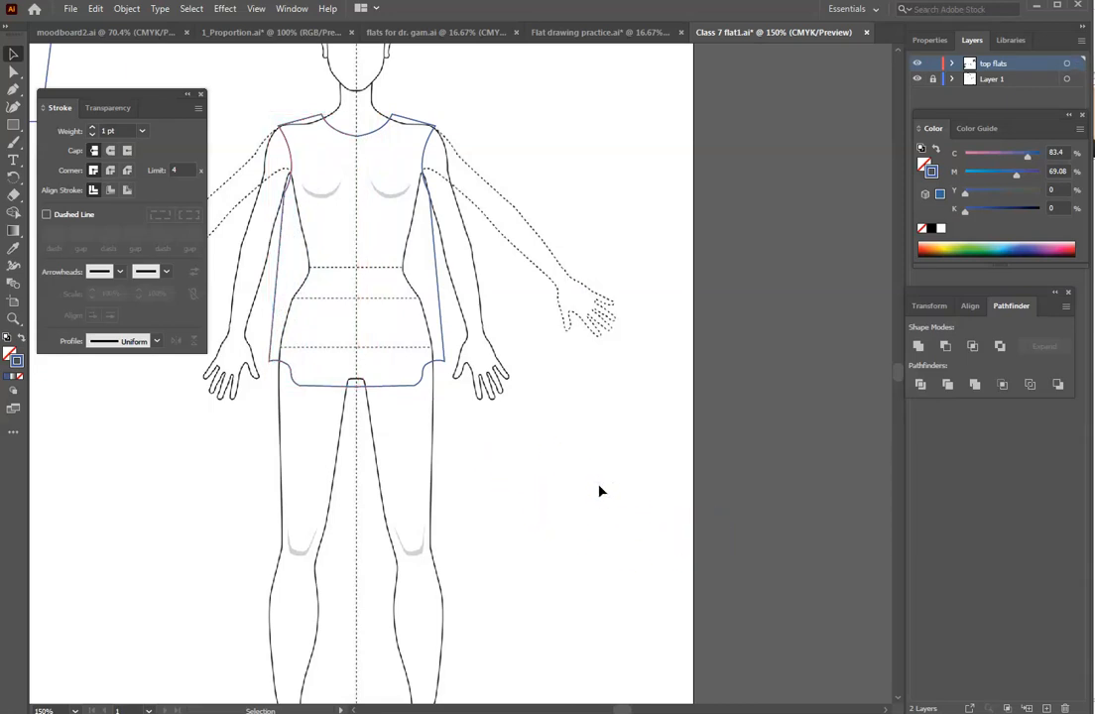
- Select both halves of the top where they meet at the center-front neckline and join their endpoints
scroll(624, 560, "up", 4)
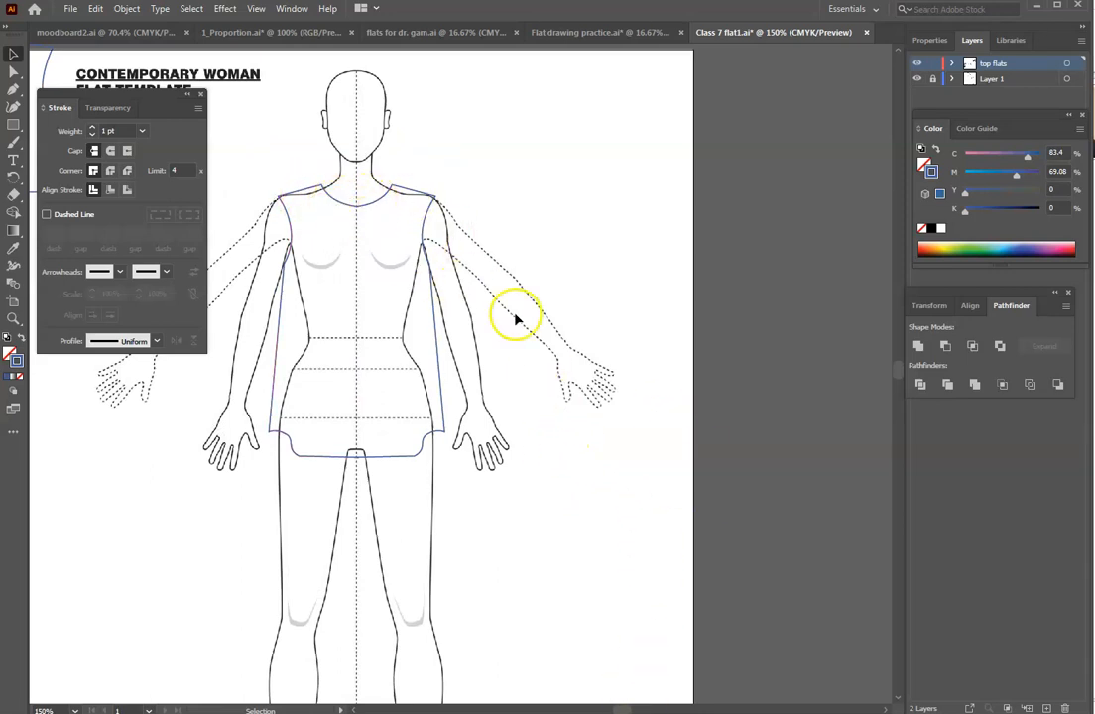
left_click(377, 224)
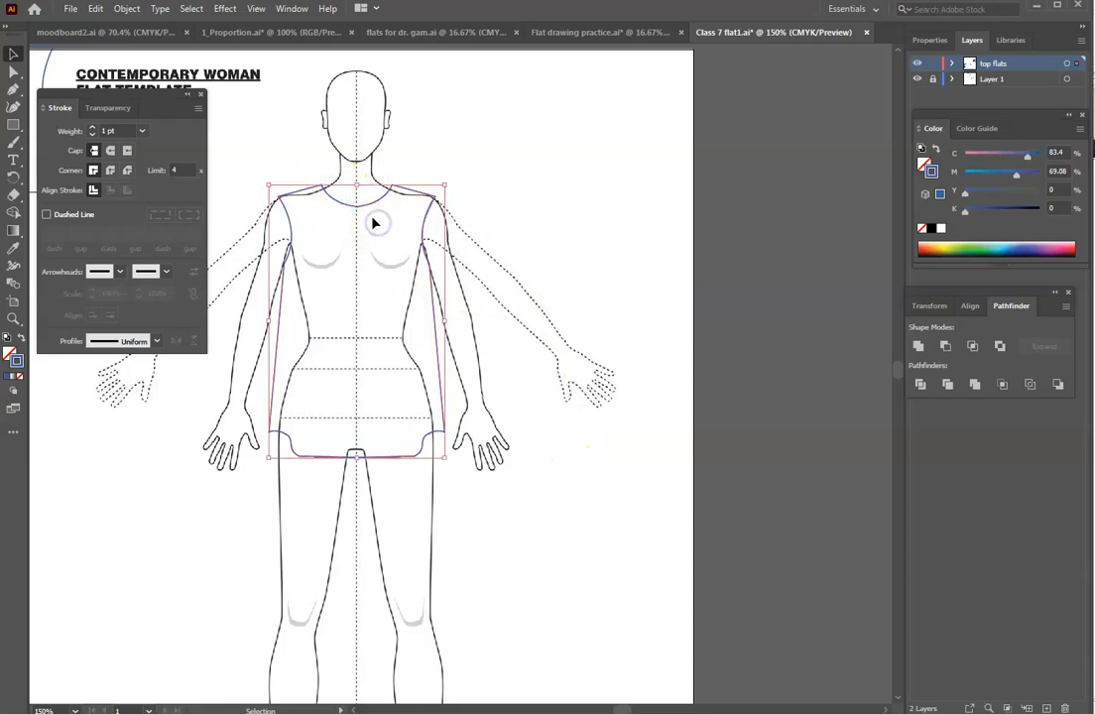
right_click(369, 210)
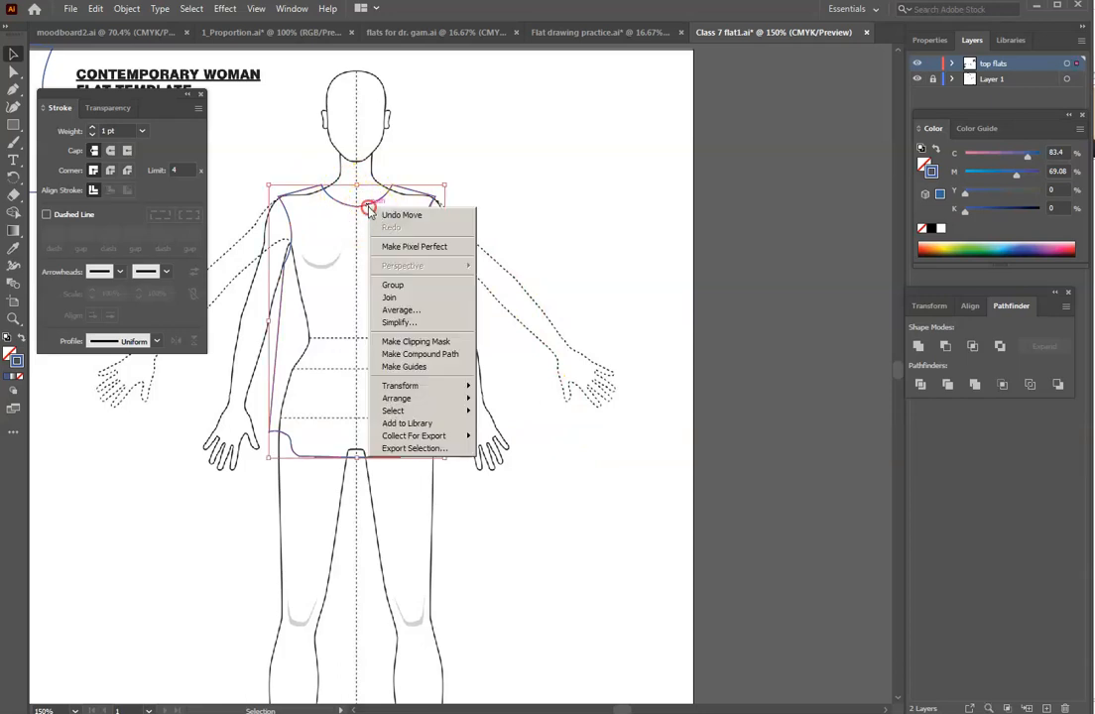
left_click(401, 298)
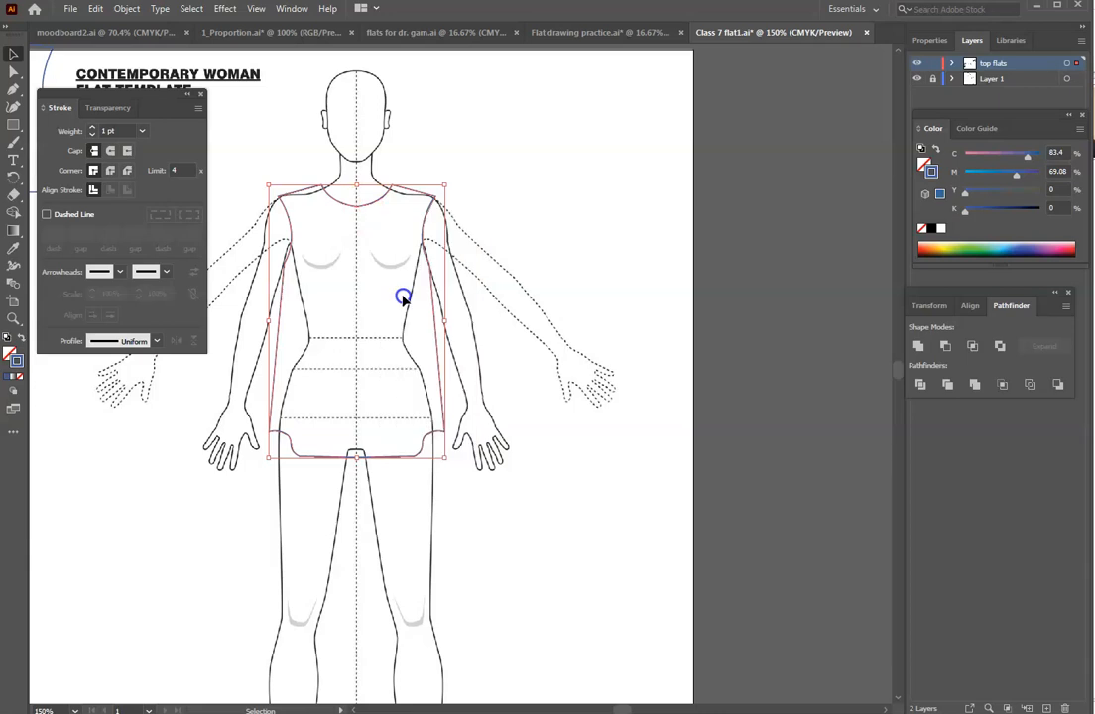
left_click(611, 285)
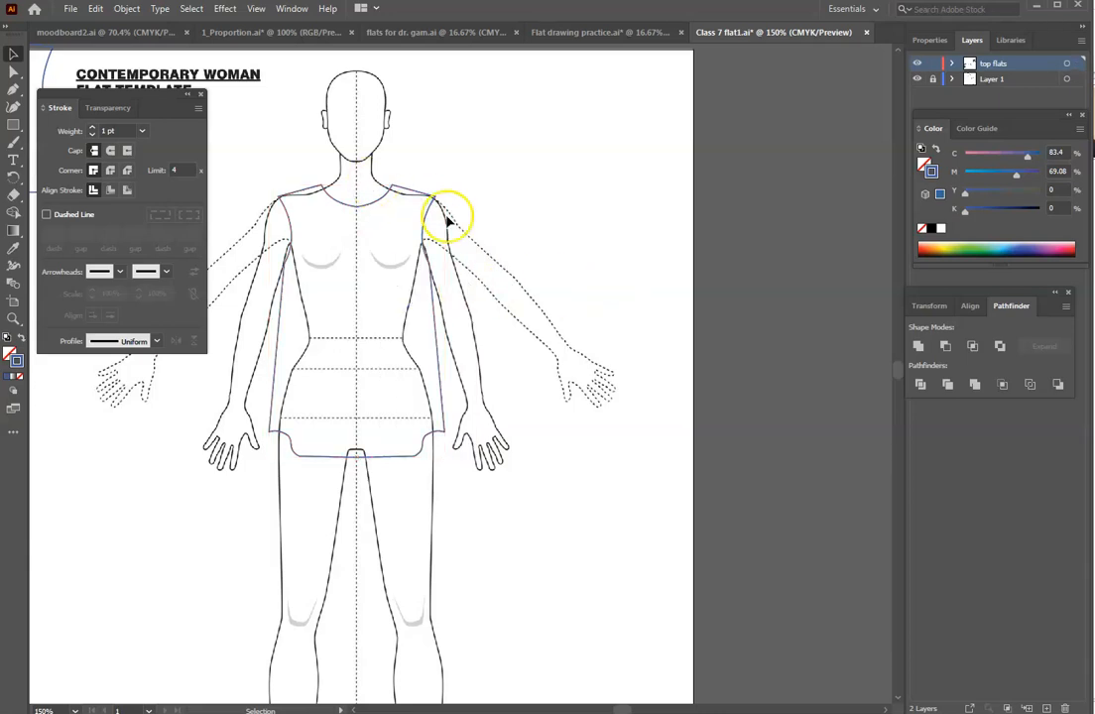
left_click(378, 201)
left_click(568, 184)
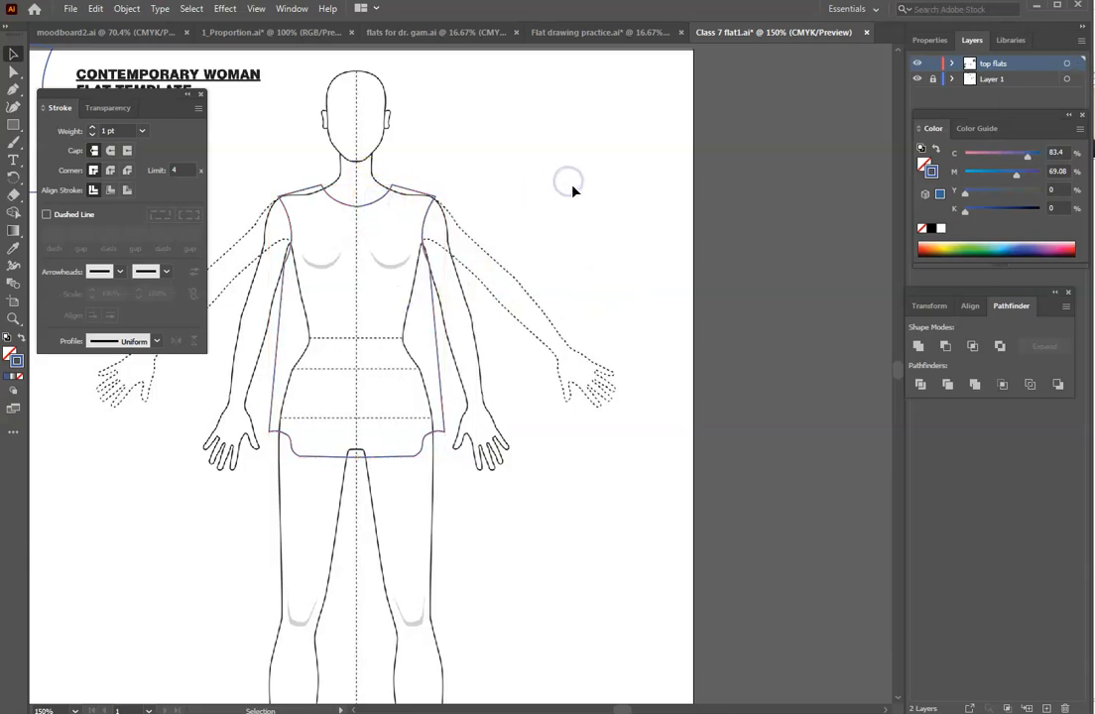
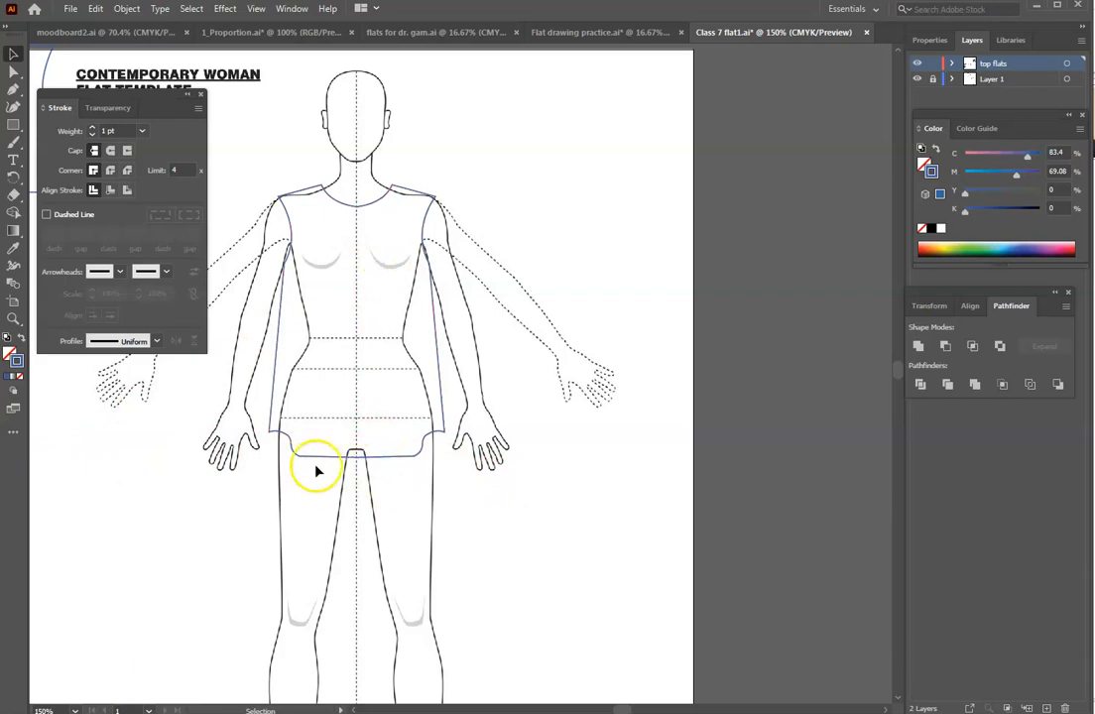
left_click(390, 458)
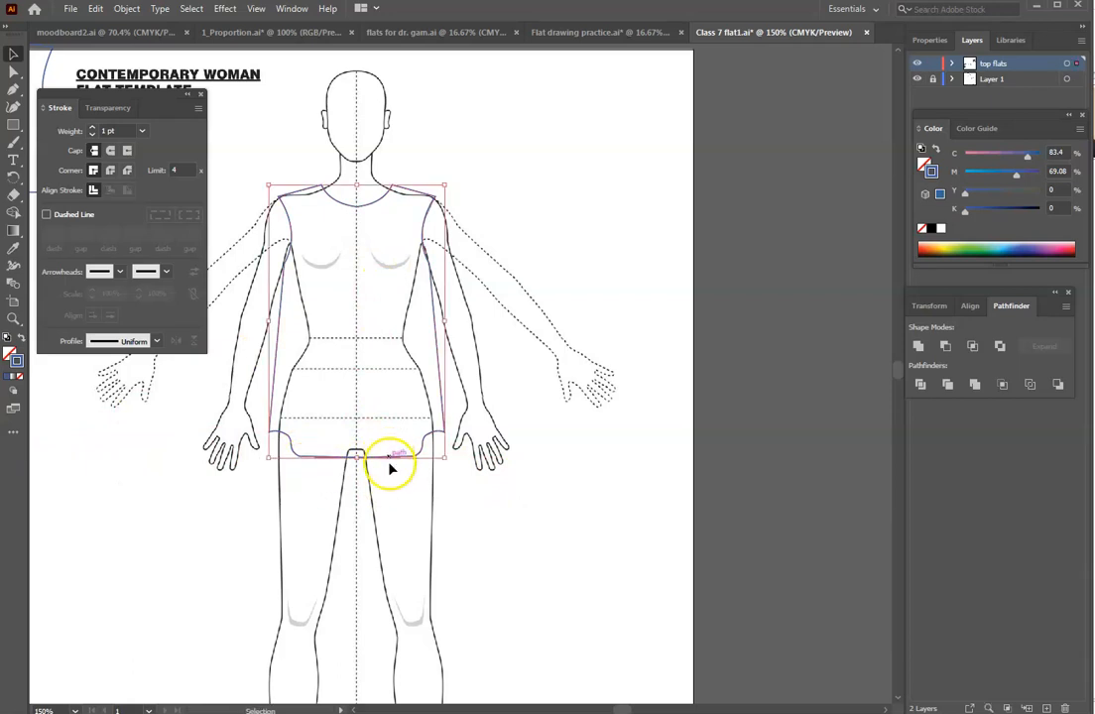
left_click(439, 496)
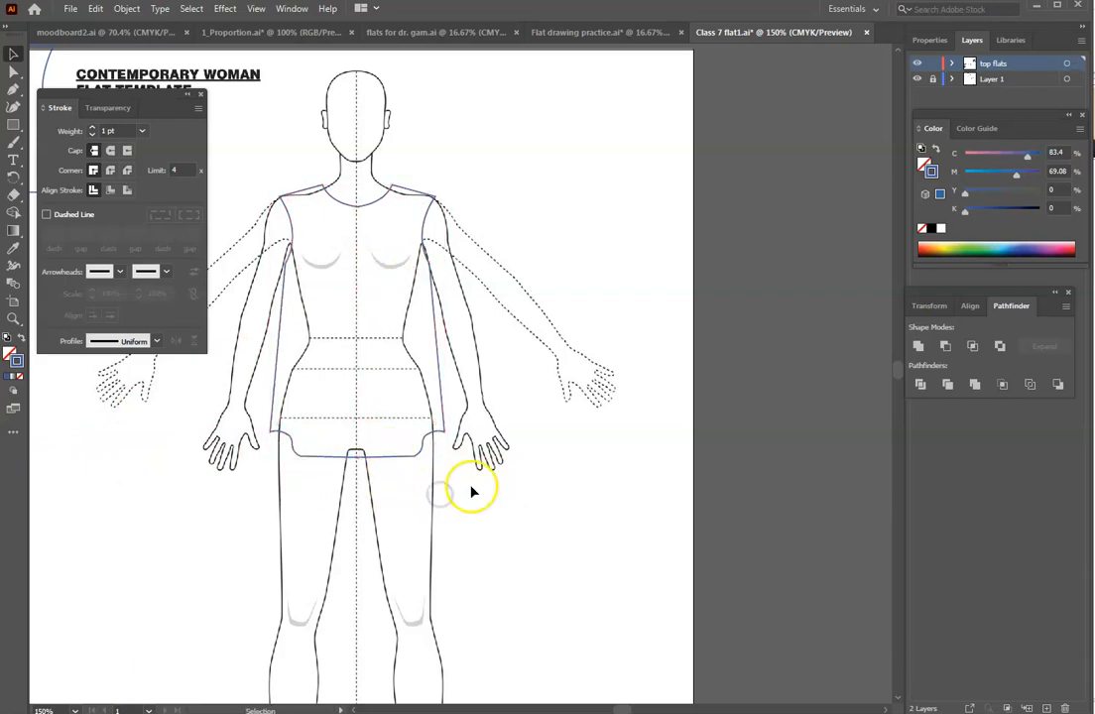
- Lower the right half's center-front hem endpoint and inner hem corner to make that half's hem longer and level
scroll(474, 486, "down", 1)
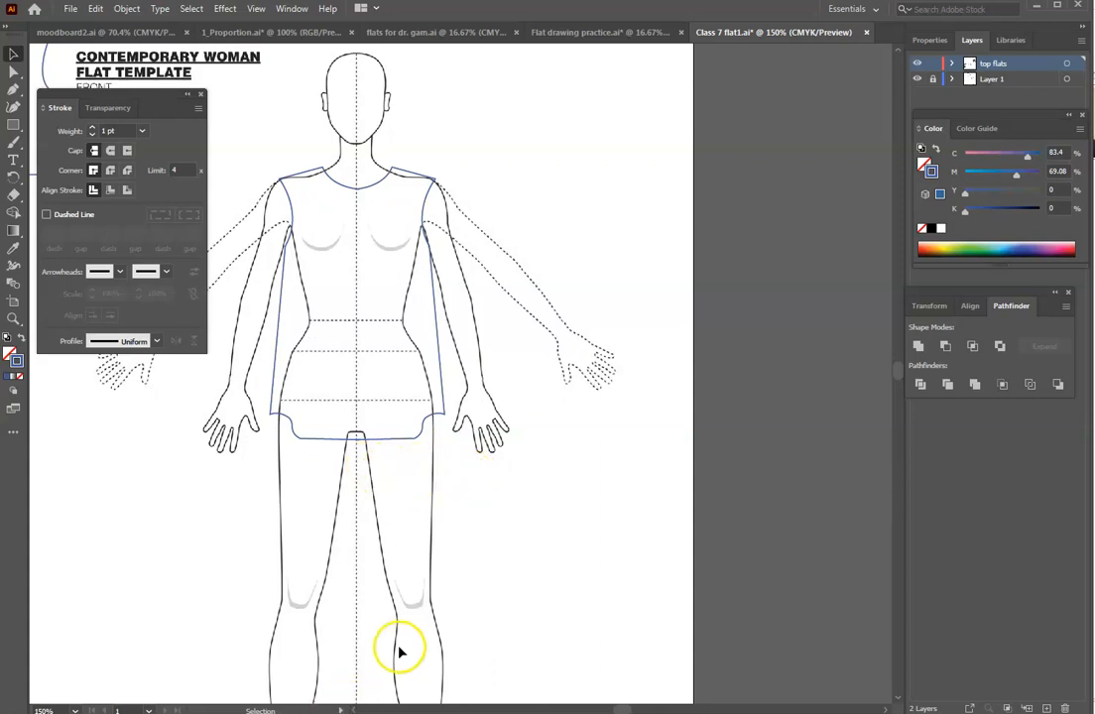
left_click(378, 442)
key("ctrl+plus")
key("ctrl+plus")
key("ctrl+plus")
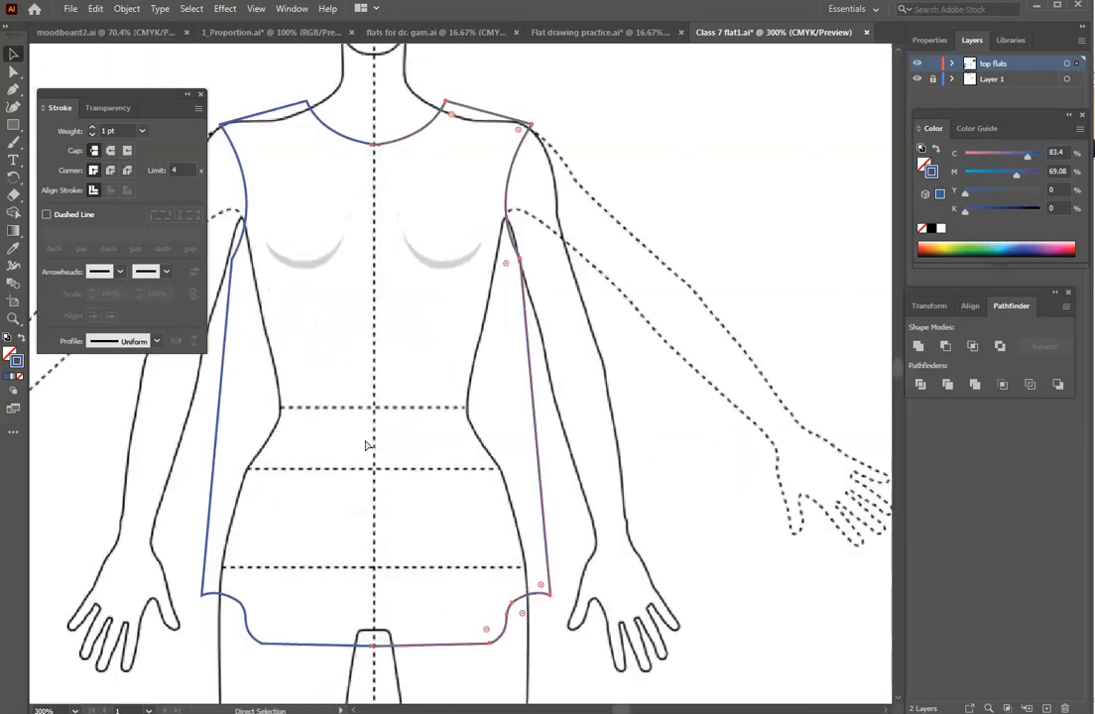
scroll(367, 442, "down", 3)
scroll(359, 216, "down", 5)
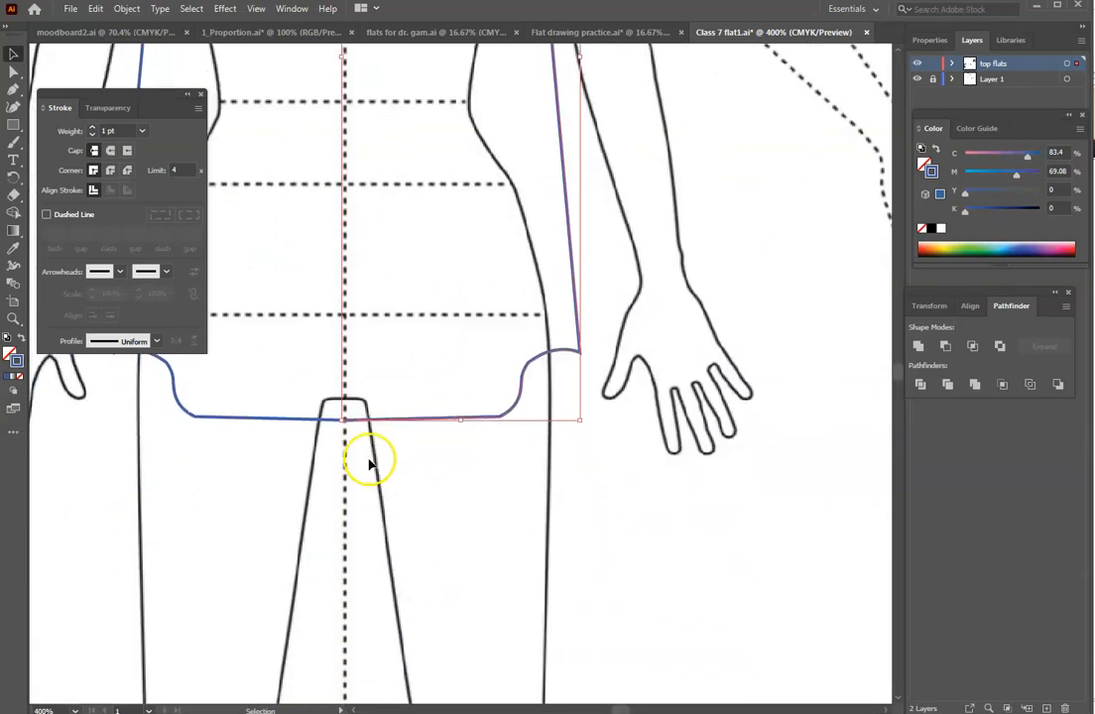
key("a")
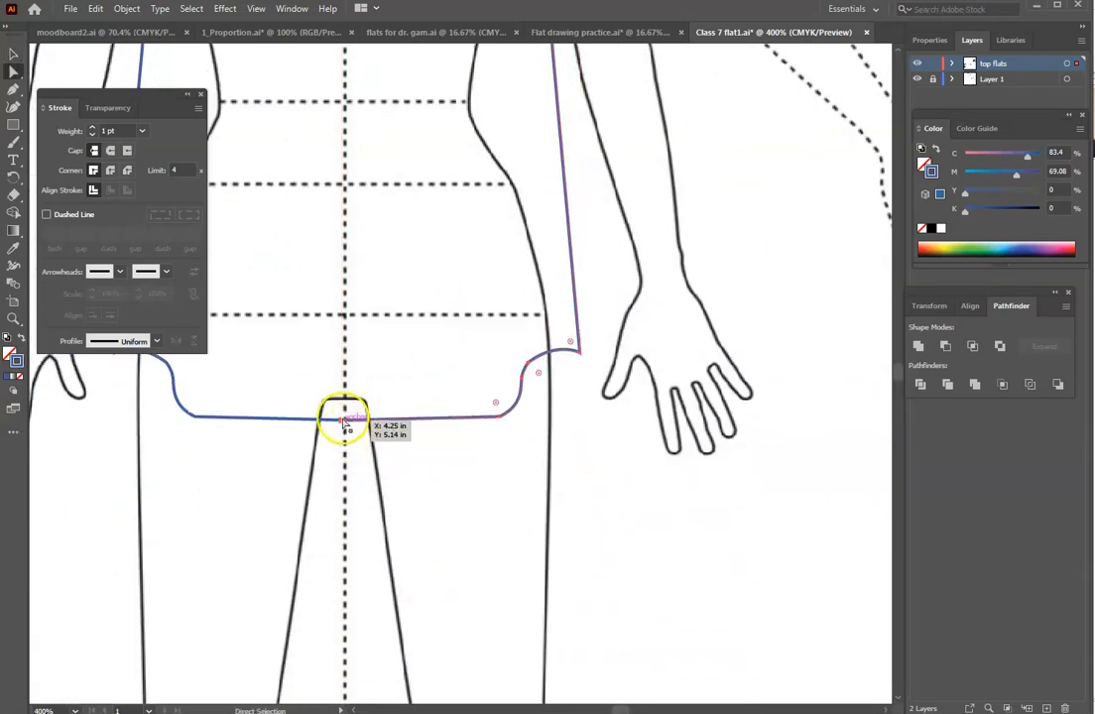
left_click(343, 420)
left_click_drag(343, 420, 345, 435)
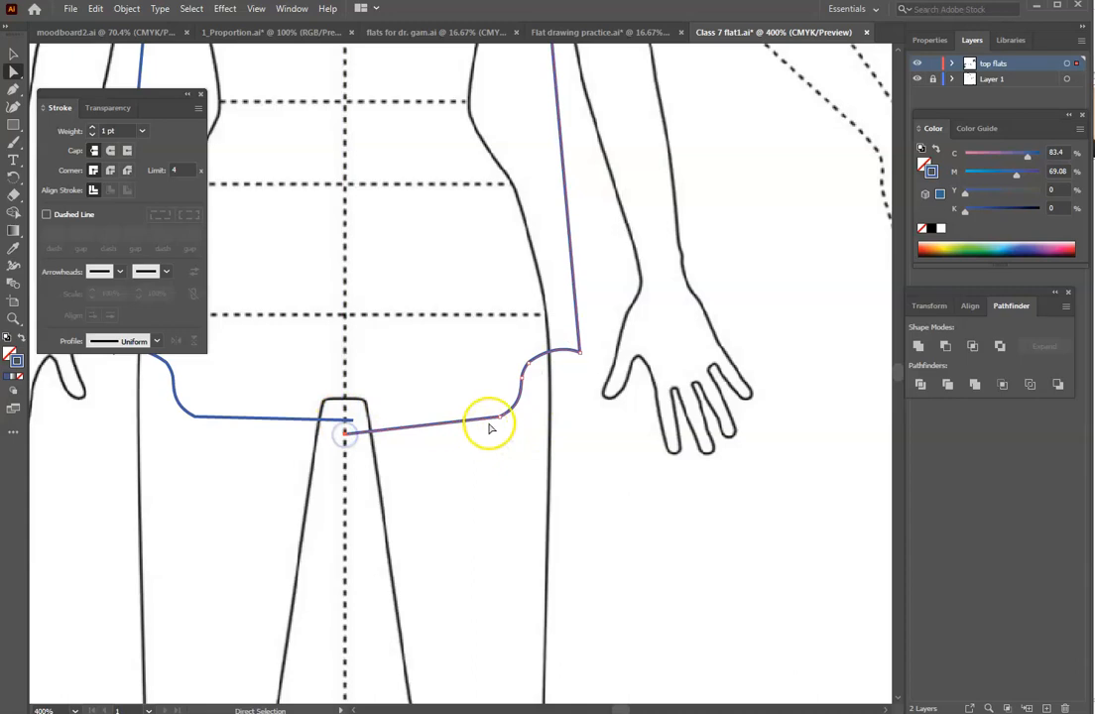
left_click_drag(500, 419, 497, 436)
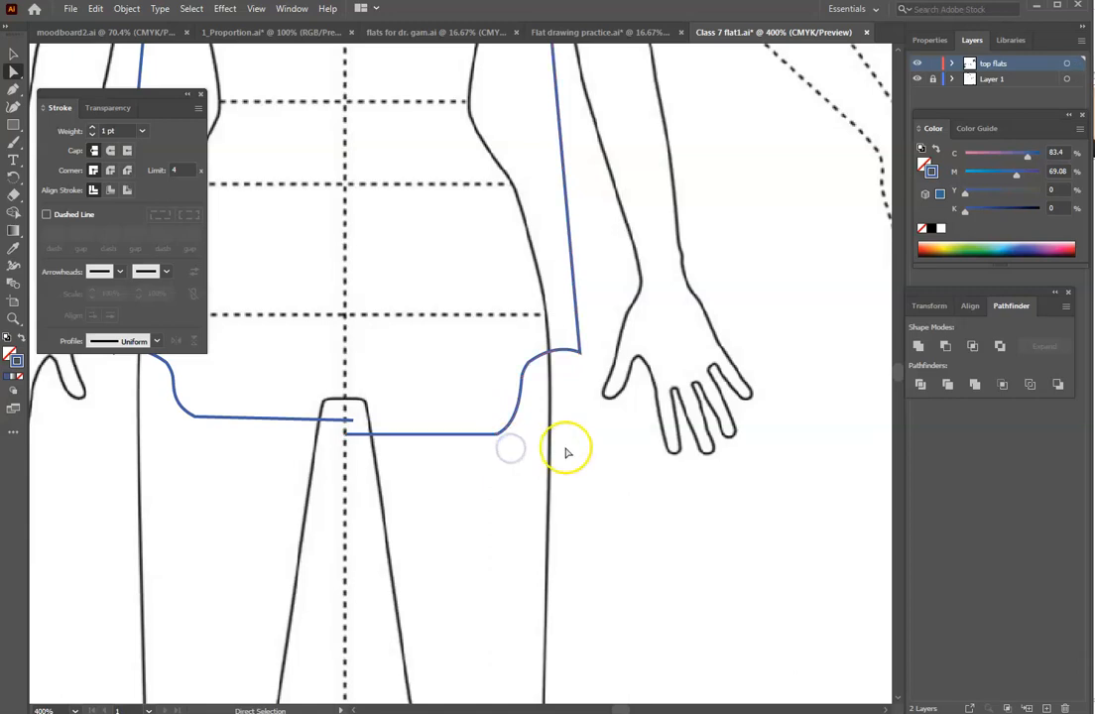
- Select the hem endpoints of both halves at center front and join them
left_click(334, 413)
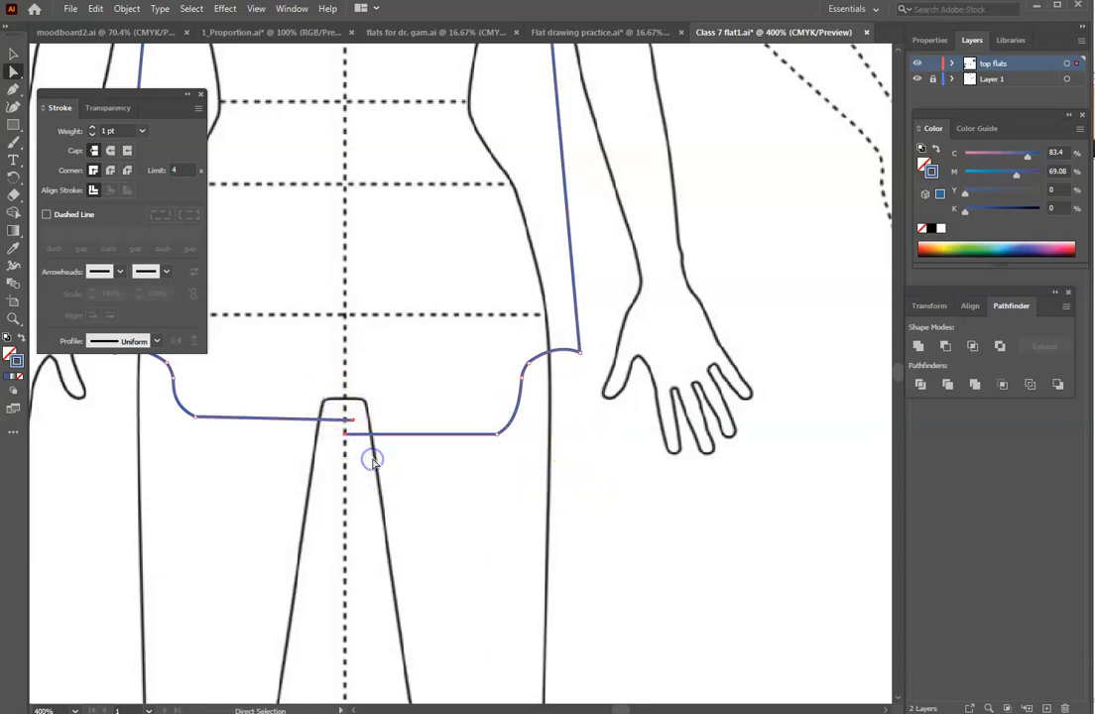
right_click(349, 421)
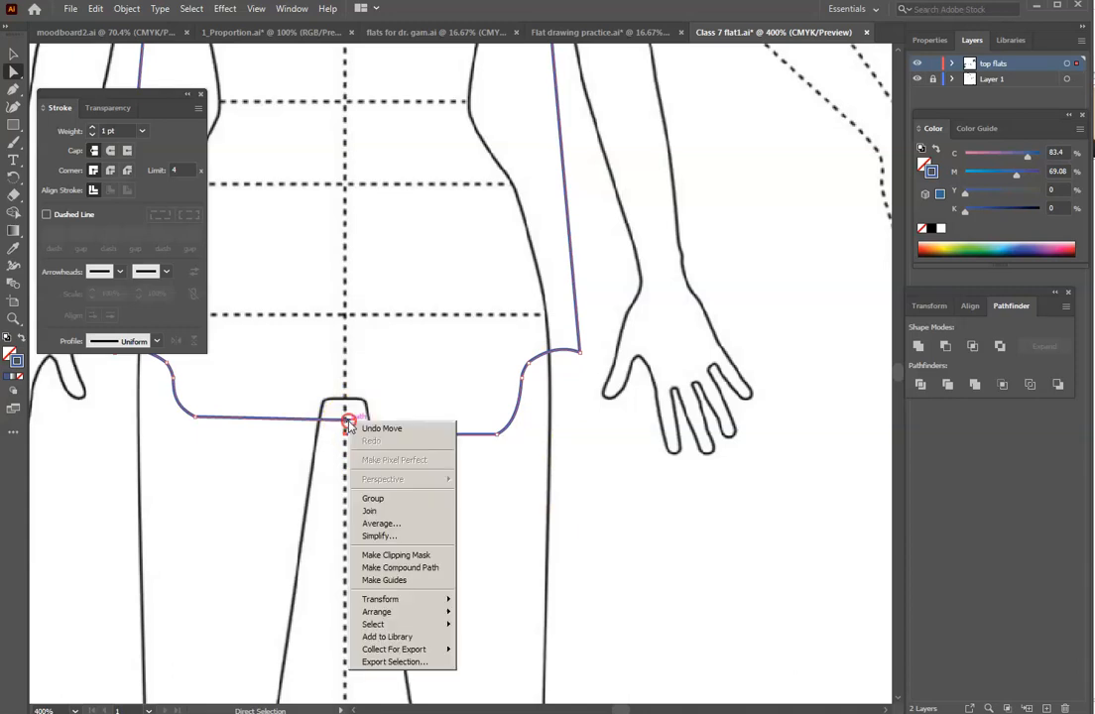
left_click(373, 511)
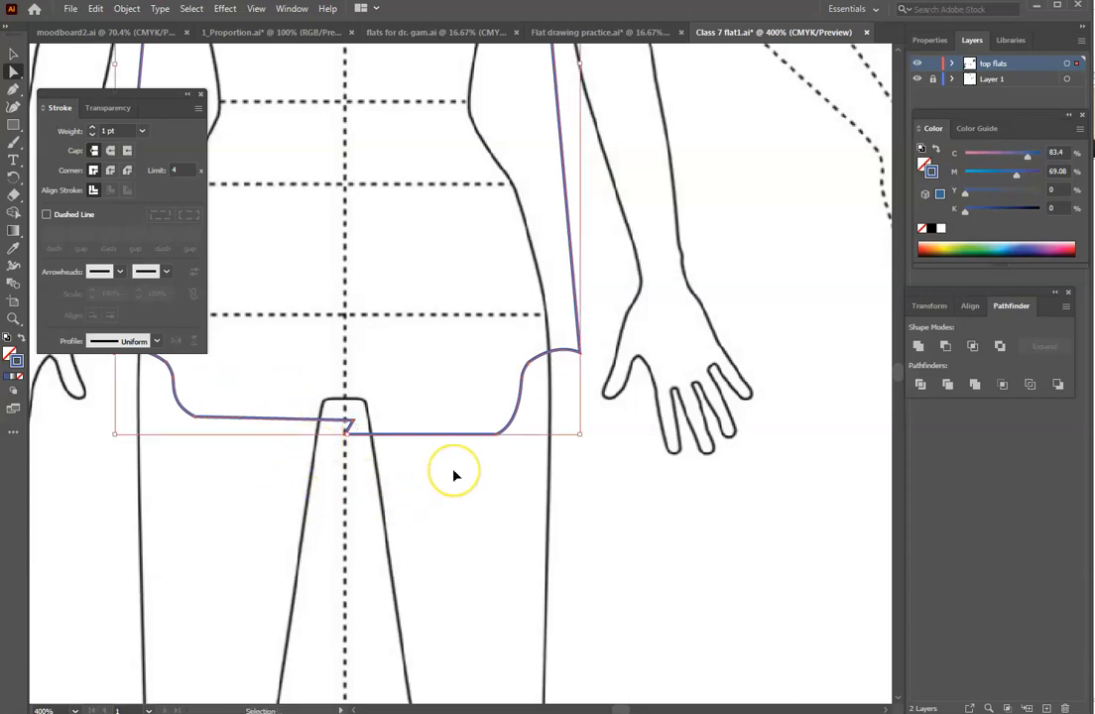
- Move both anchors of the joining segment at the hem past the center-front line to form a vertical overlap step
key("ctrl+plus")
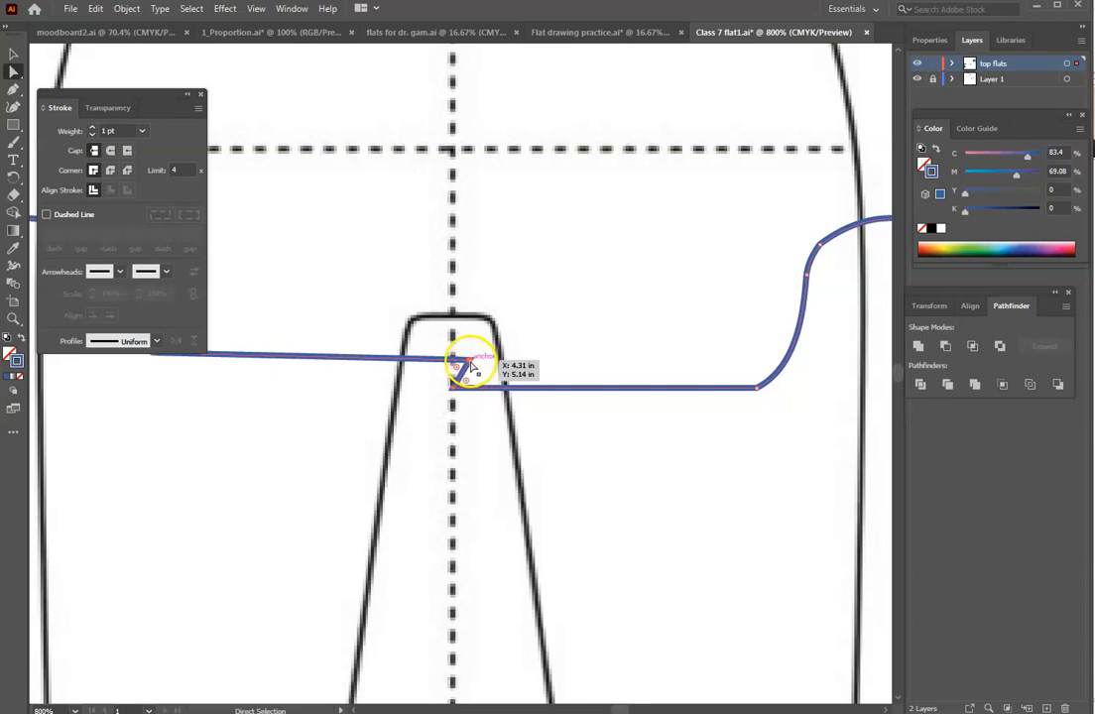
left_click_drag(467, 363, 446, 395)
left_click(537, 533)
left_click(454, 391)
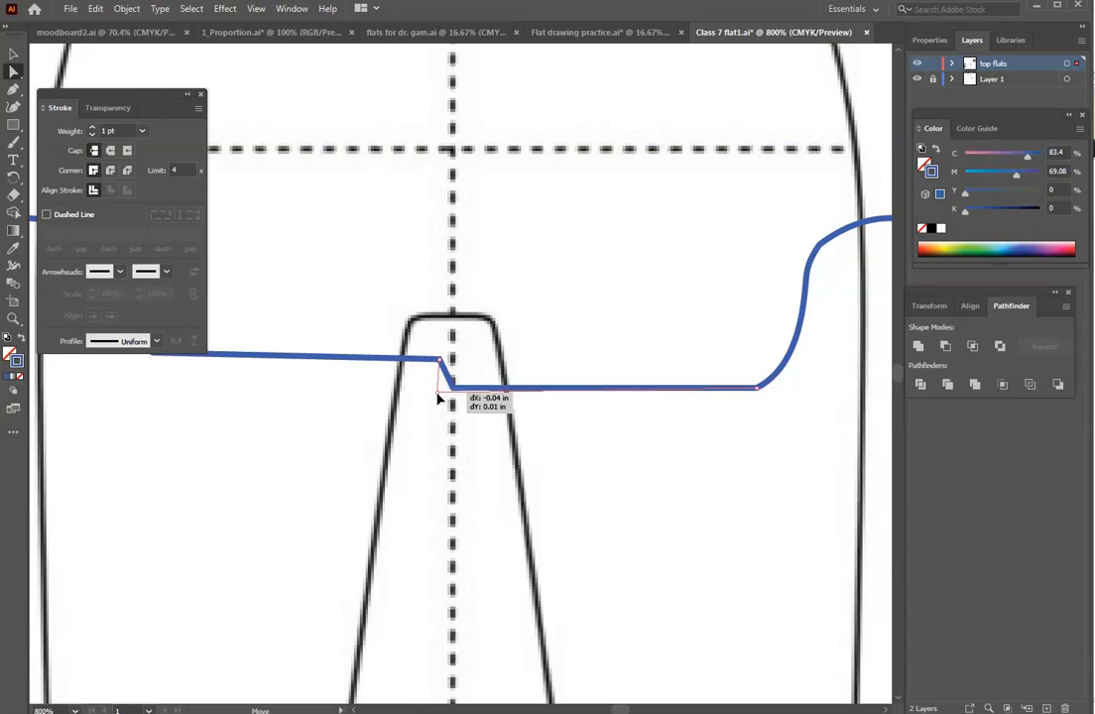
left_click(439, 370)
mouse_move(439, 393)
left_mouse_down()
mouse_move(439, 362)
mouse_move(426, 361)
mouse_move(436, 389)
mouse_move(426, 389)
left_mouse_up()
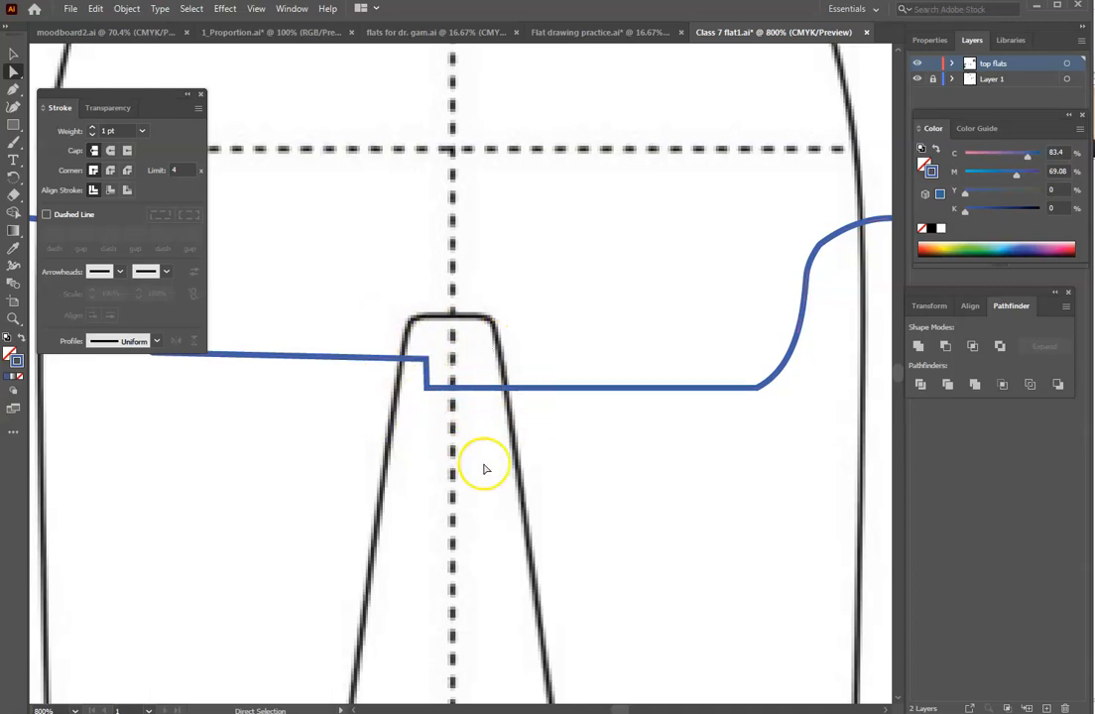
left_click_drag(428, 390, 442, 410)
left_click(442, 410)
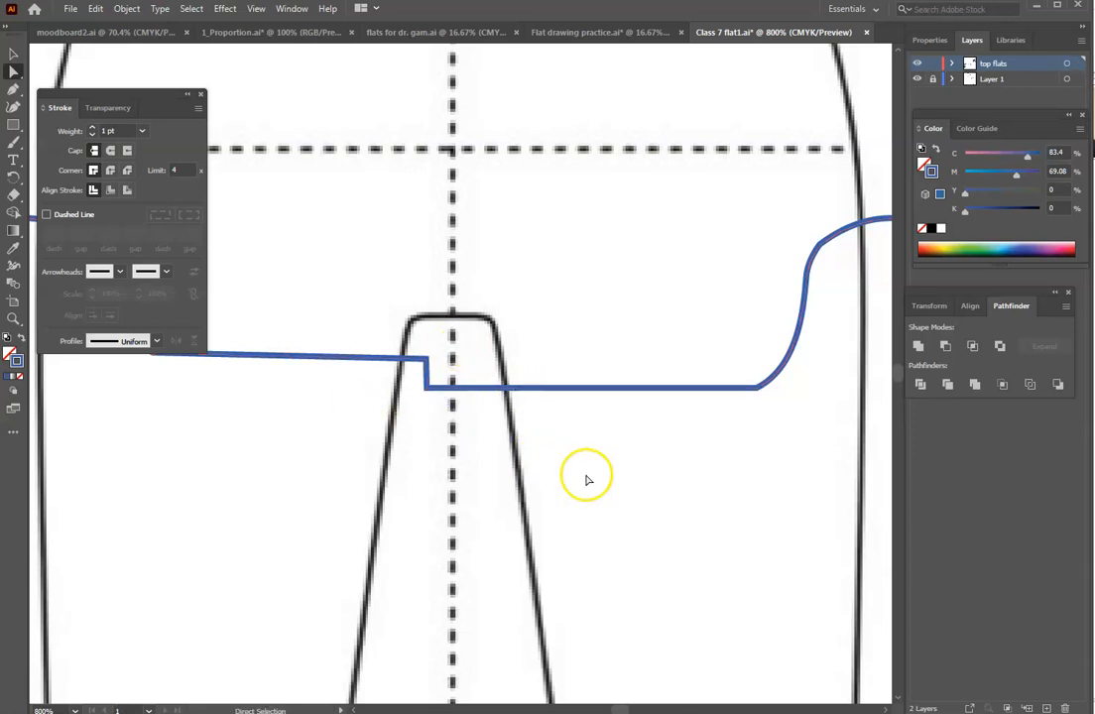
- Examine the whole top outline over the croquis, from the stepped hem up to the neckline
key("ctrl+minus")
key("ctrl+minus")
key("ctrl+plus")
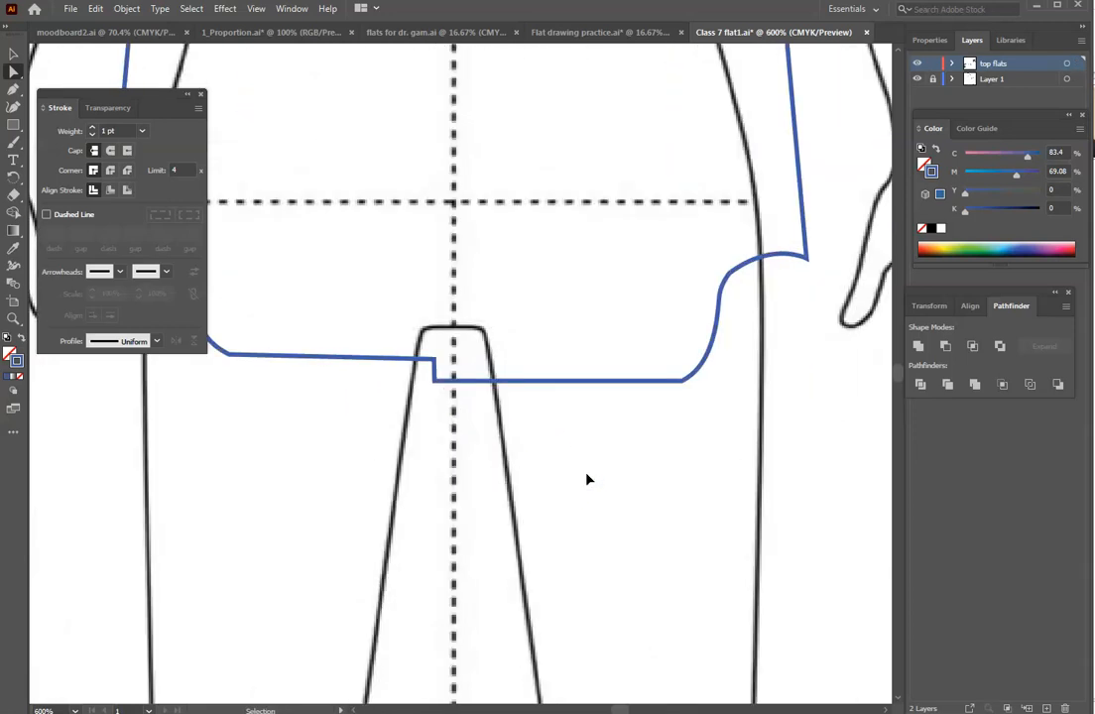
key("ctrl+minus")
key("ctrl+minus")
key("ctrl+minus")
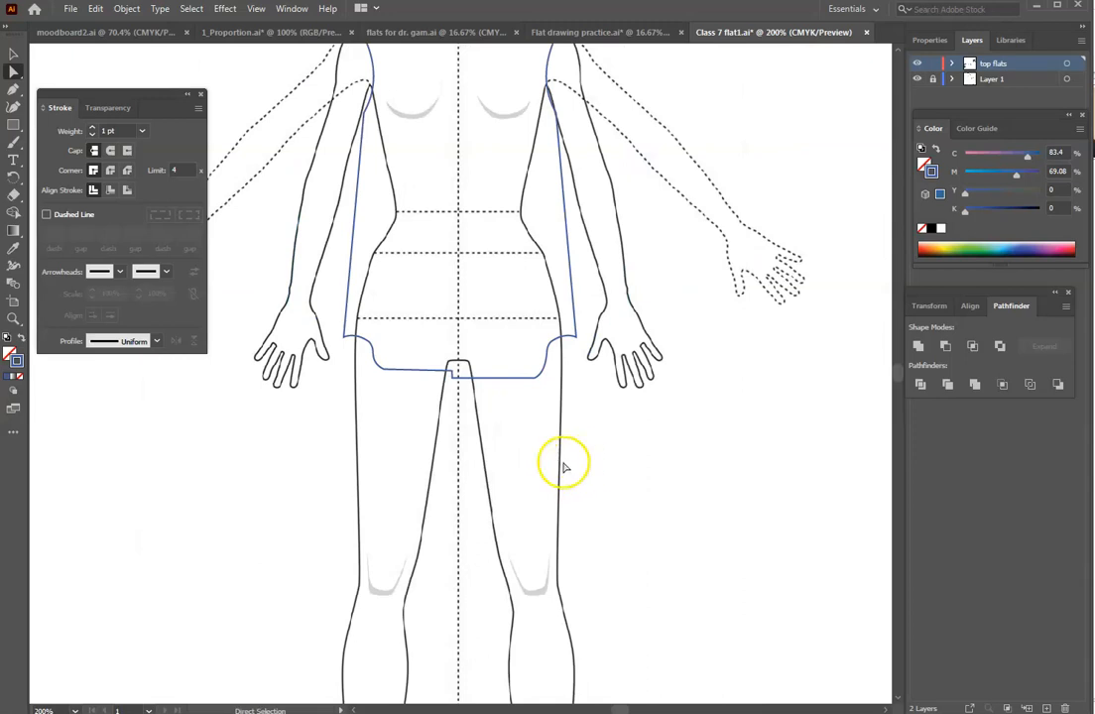
scroll(554, 441, "up", 4)
left_click(473, 230)
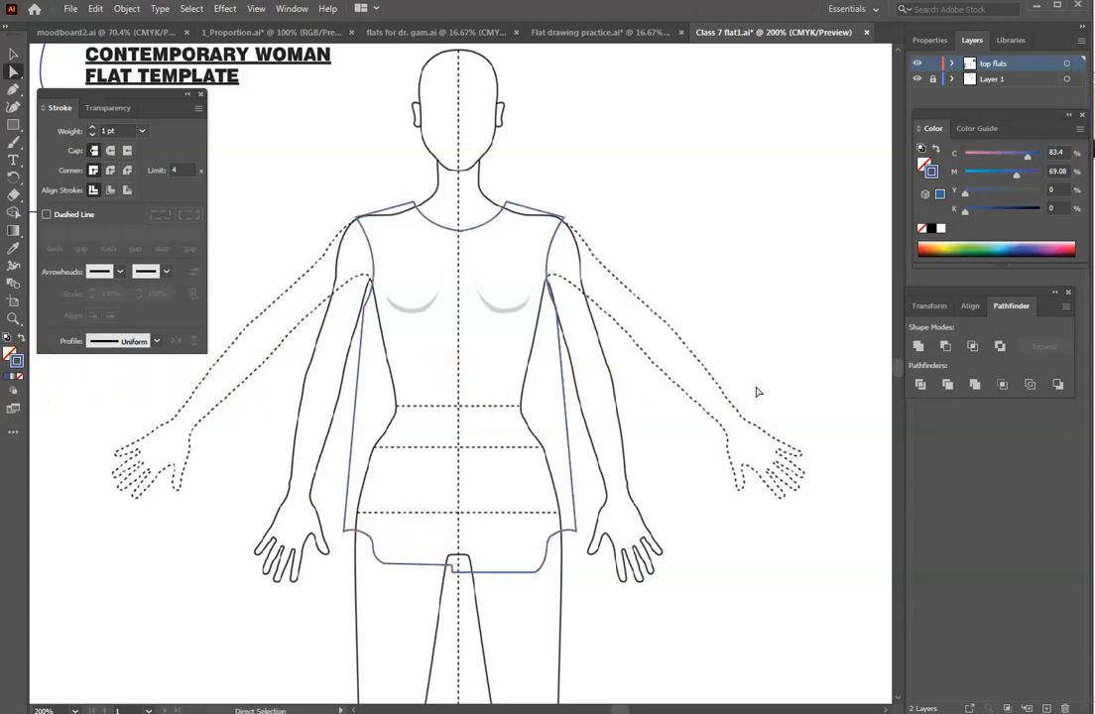
- Switch to the Pen tool and set its stroke color to magenta (C 17.05, M 90.82, Y 0, K 0)
key("ctrl+plus")
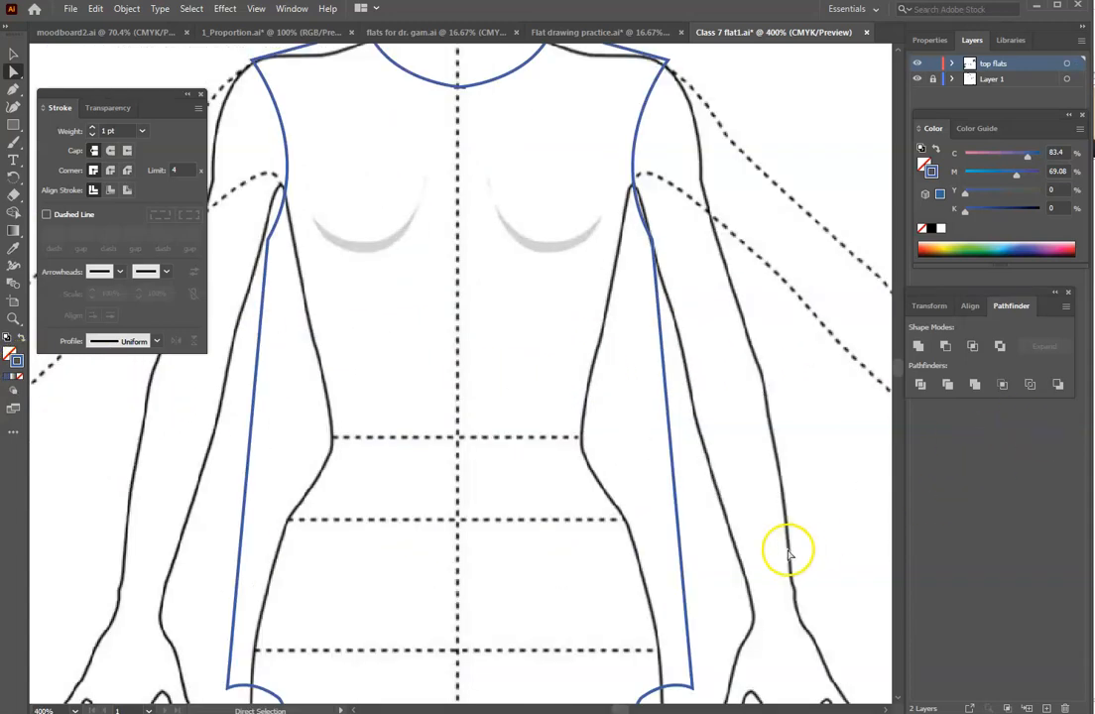
left_click(633, 708)
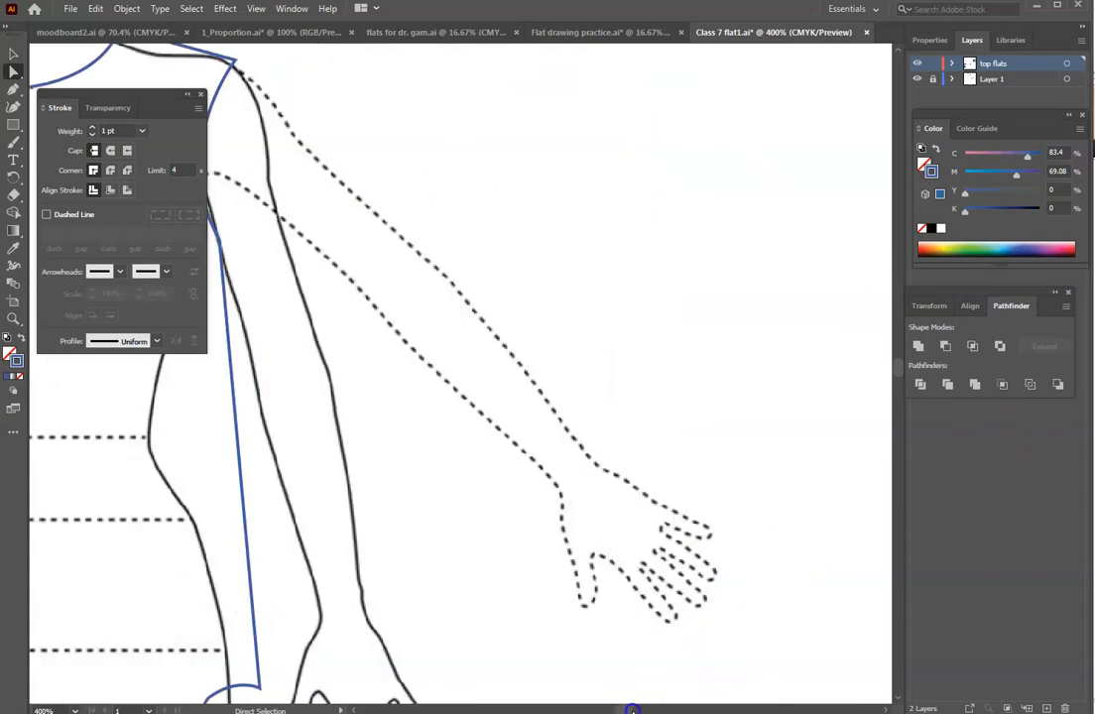
left_click(634, 708)
left_click_drag(623, 710, 618, 709)
scroll(619, 553, "down", 1)
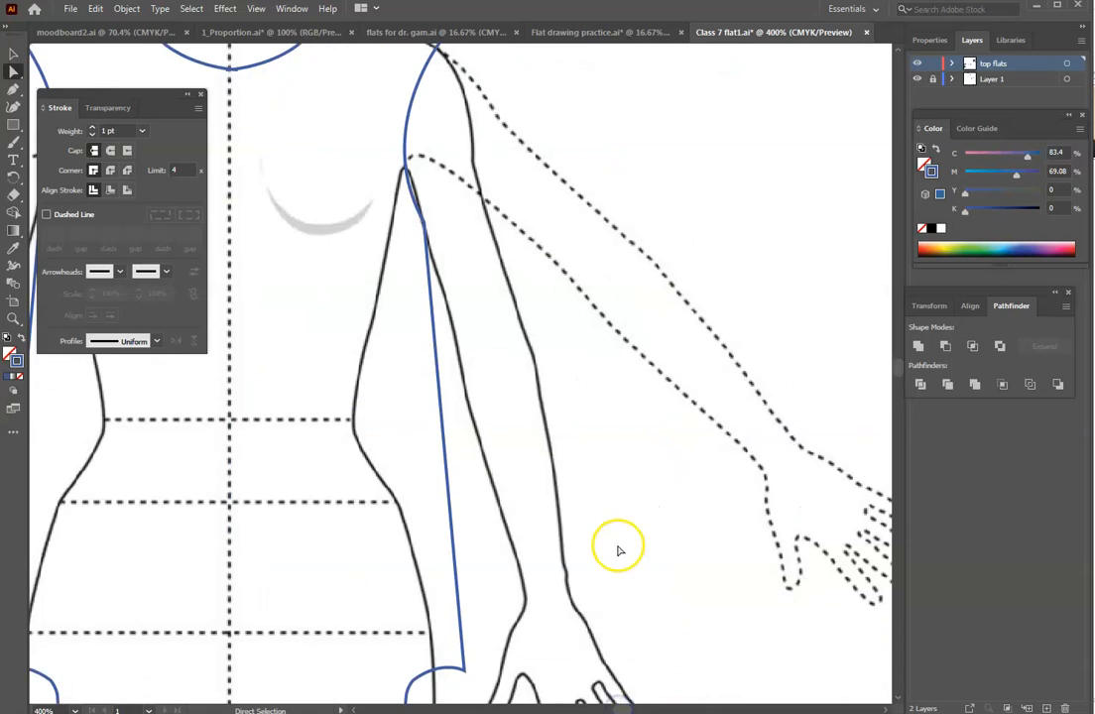
key("ctrl+minus")
key("p")
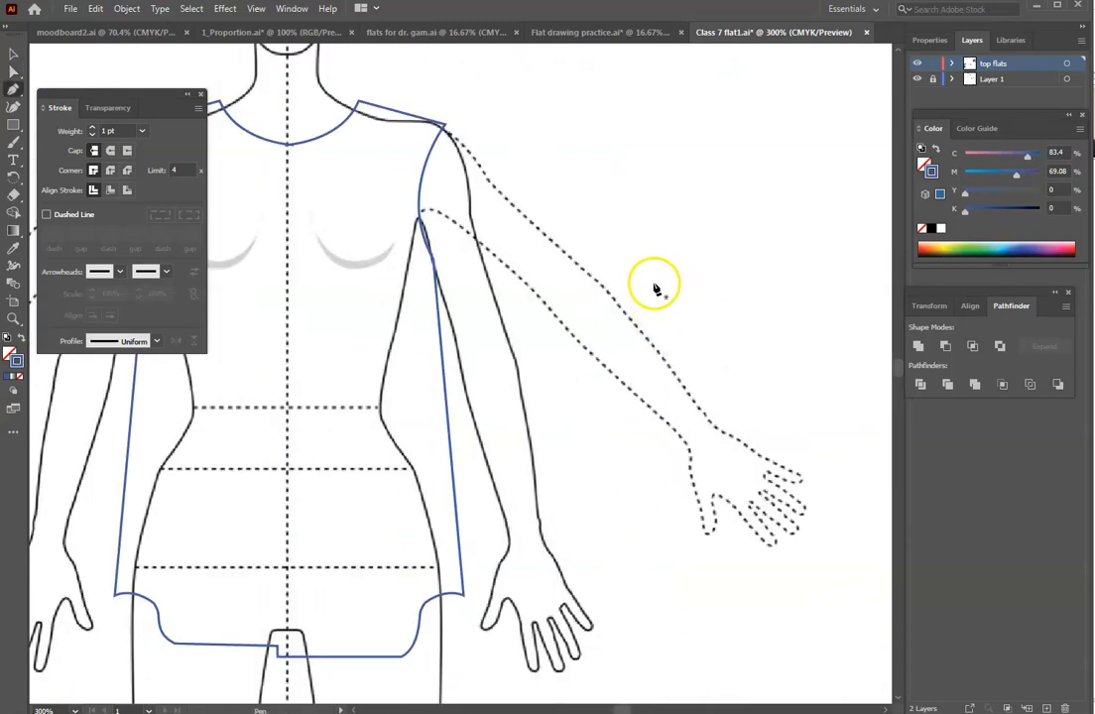
double_click(15, 365)
left_click_drag(601, 310, 603, 302)
left_click(562, 301)
left_click(729, 285)
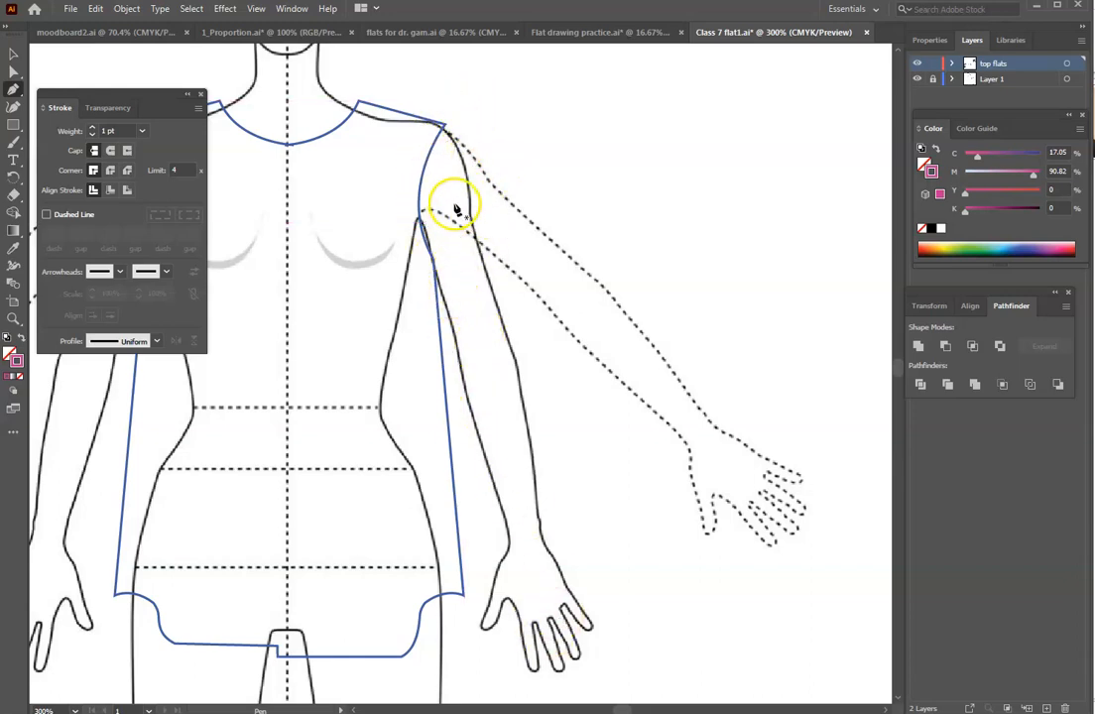
left_click(627, 709)
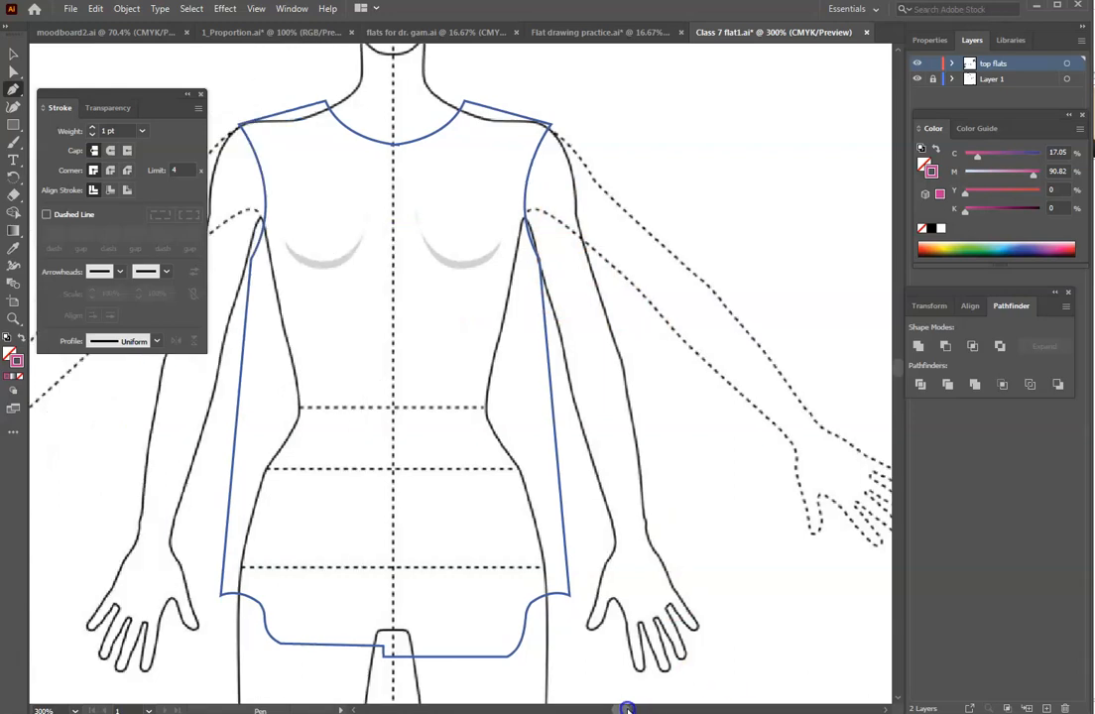
- Start the sleeve path with the Pen tool, curving along the bodice armhole from the underarm up to the shoulder tip
left_click(645, 444)
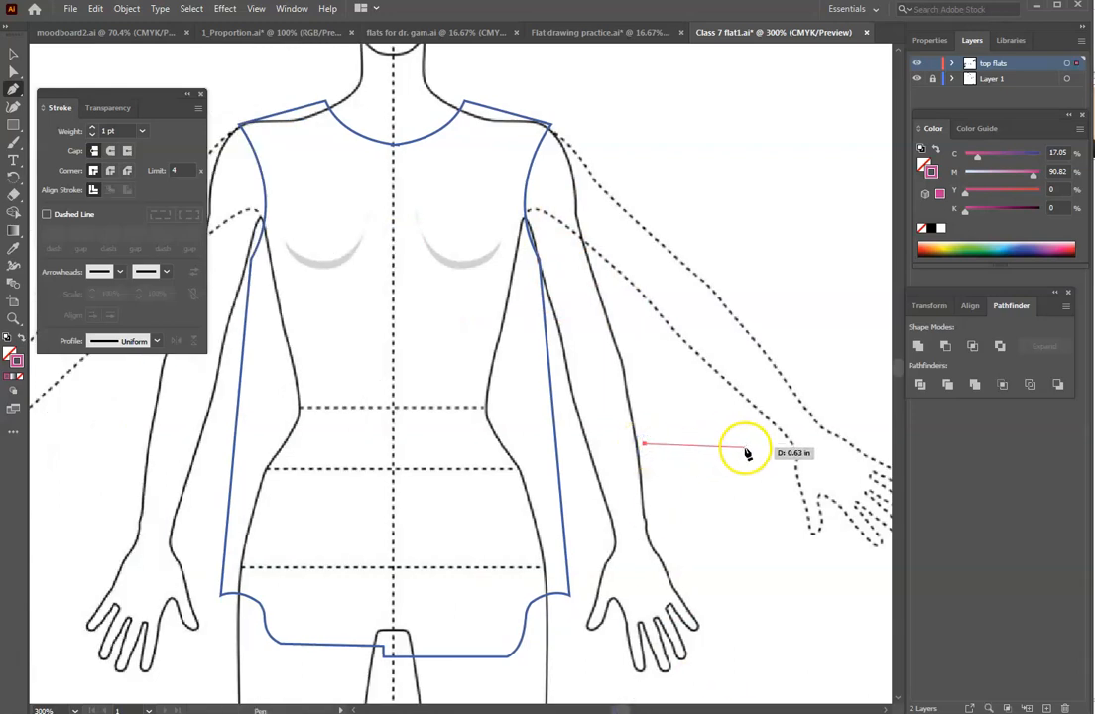
key("ctrl+z")
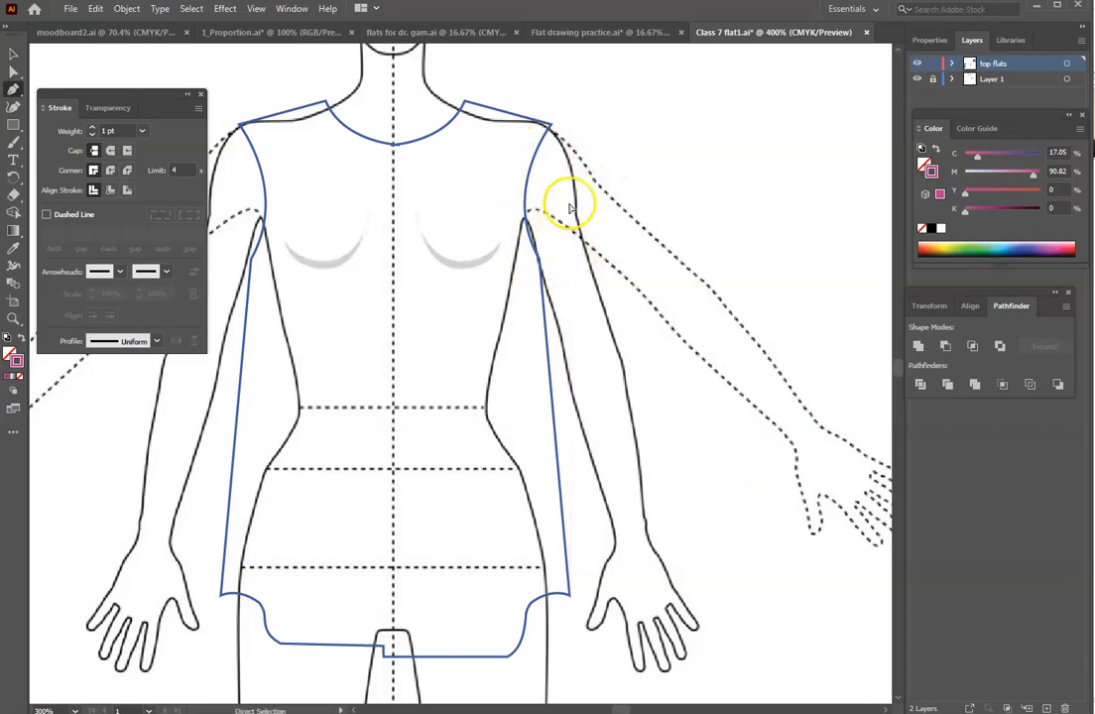
key("ctrl+equal")
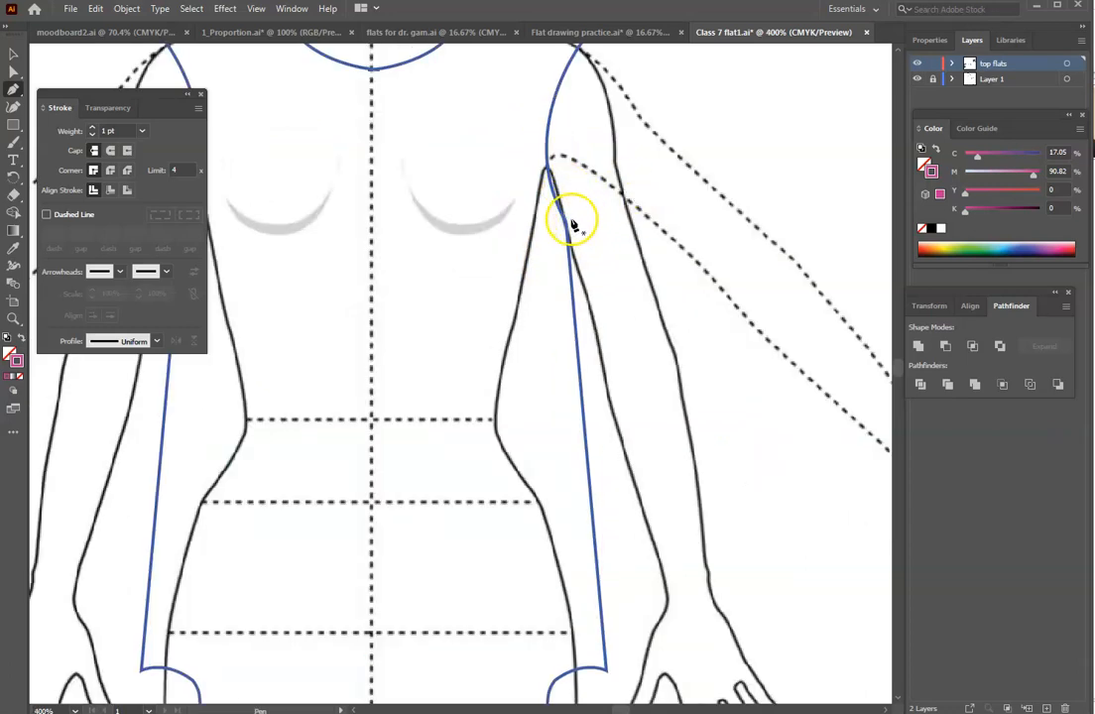
left_click(569, 220)
scroll(596, 123, "up", 1)
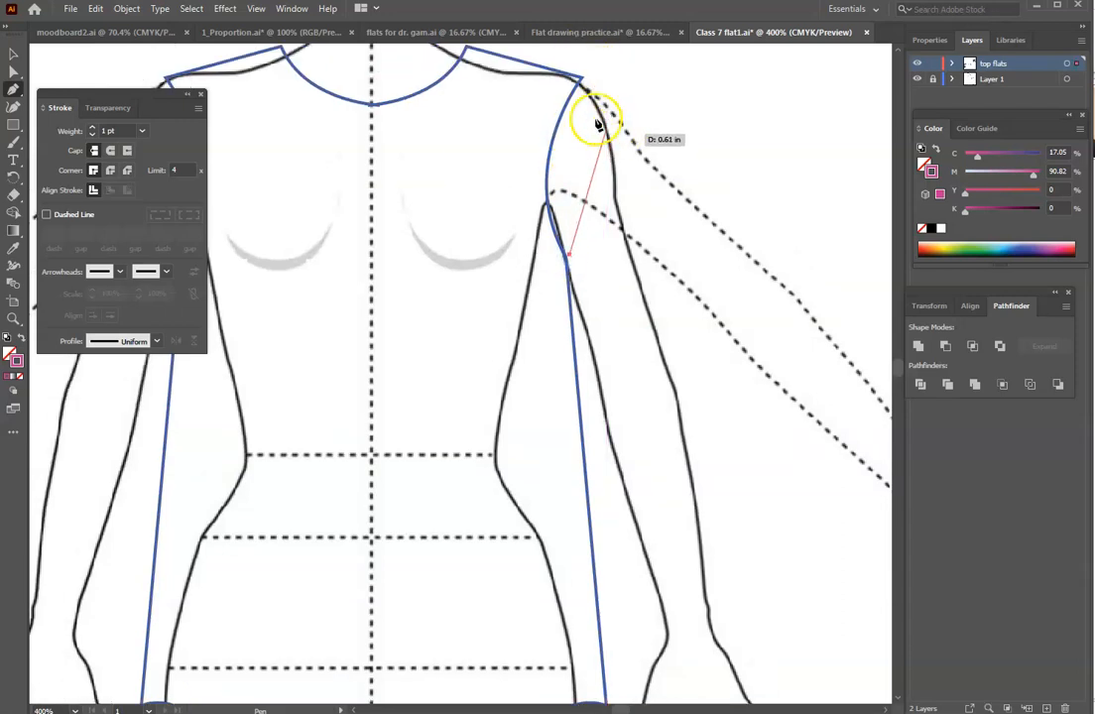
mouse_move(588, 80)
left_mouse_down()
mouse_move(658, 53)
mouse_move(647, 78)
mouse_move(696, 315)
mouse_move(626, 454)
mouse_move(654, 425)
left_mouse_up()
scroll(618, 544, "down", 1)
left_click(587, 488)
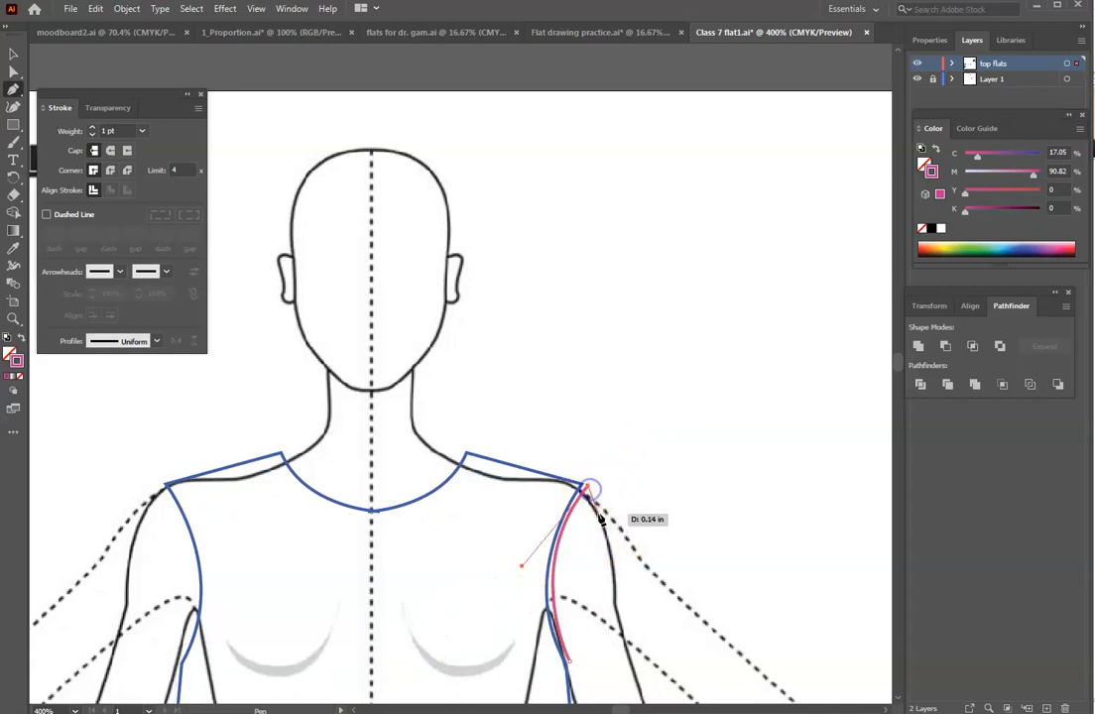
- Continue the sleeve path with a rounded cap over the shoulder and a straight outer edge down to just above the wrist
scroll(617, 486, "down", 1)
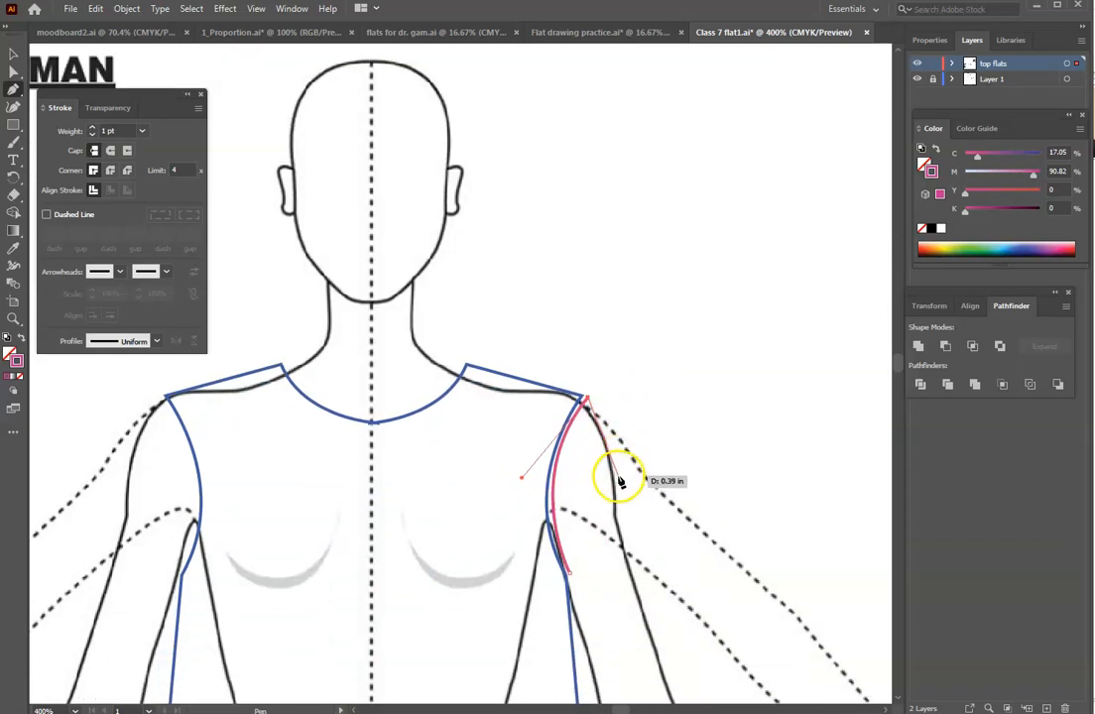
scroll(617, 483, "down", 1)
scroll(669, 327, "down", 1)
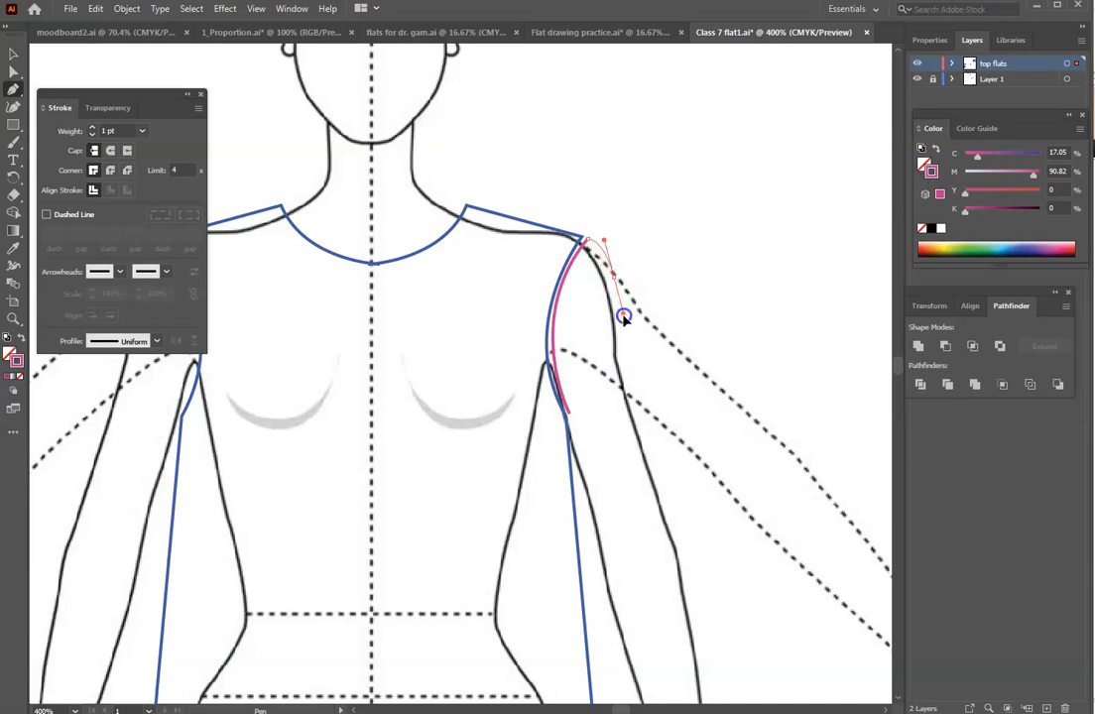
left_click_drag(622, 322, 790, 699)
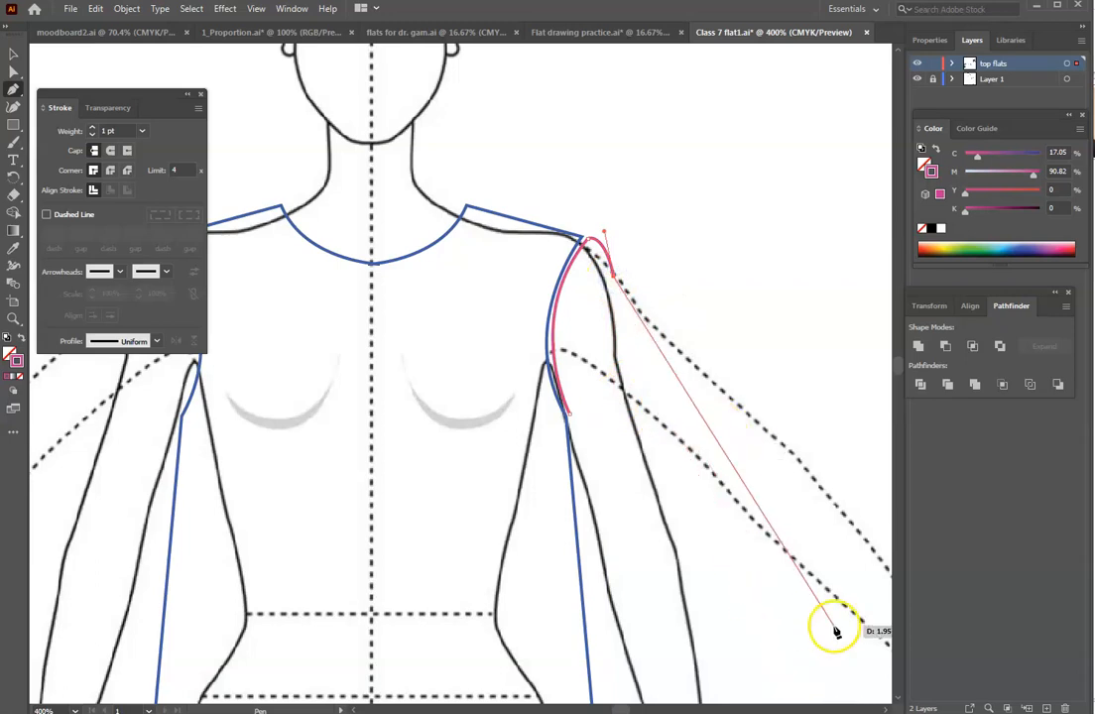
key("ctrl+minus")
key("ctrl+minus")
left_click_drag(836, 631, 528, 607)
left_click(528, 602)
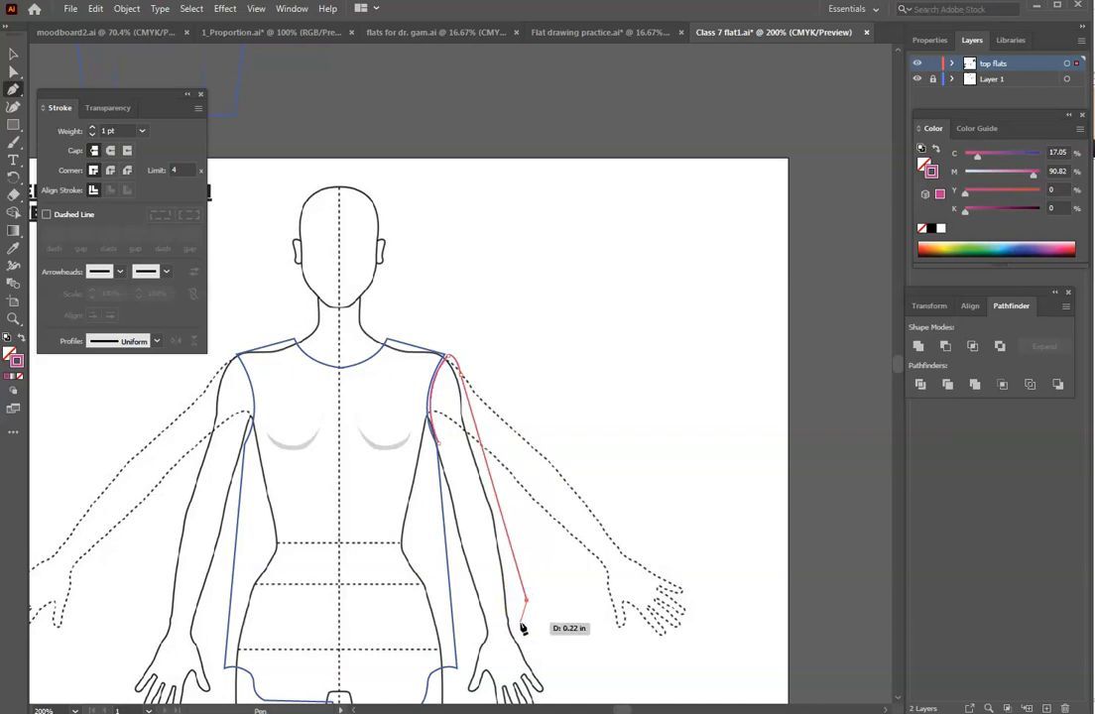
- Draw the tapered sleeve end across the wrist and close the path along the inner arm at the underarm point
left_click(518, 630)
left_click(522, 626)
left_click_drag(476, 641, 470, 623)
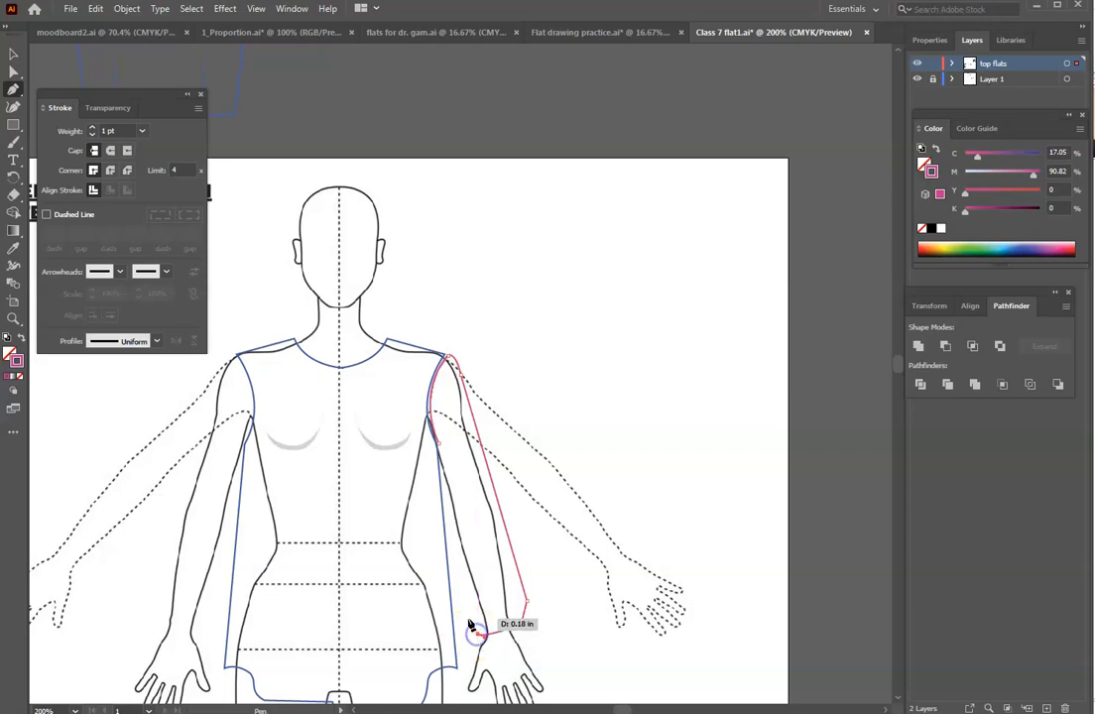
left_click(439, 444)
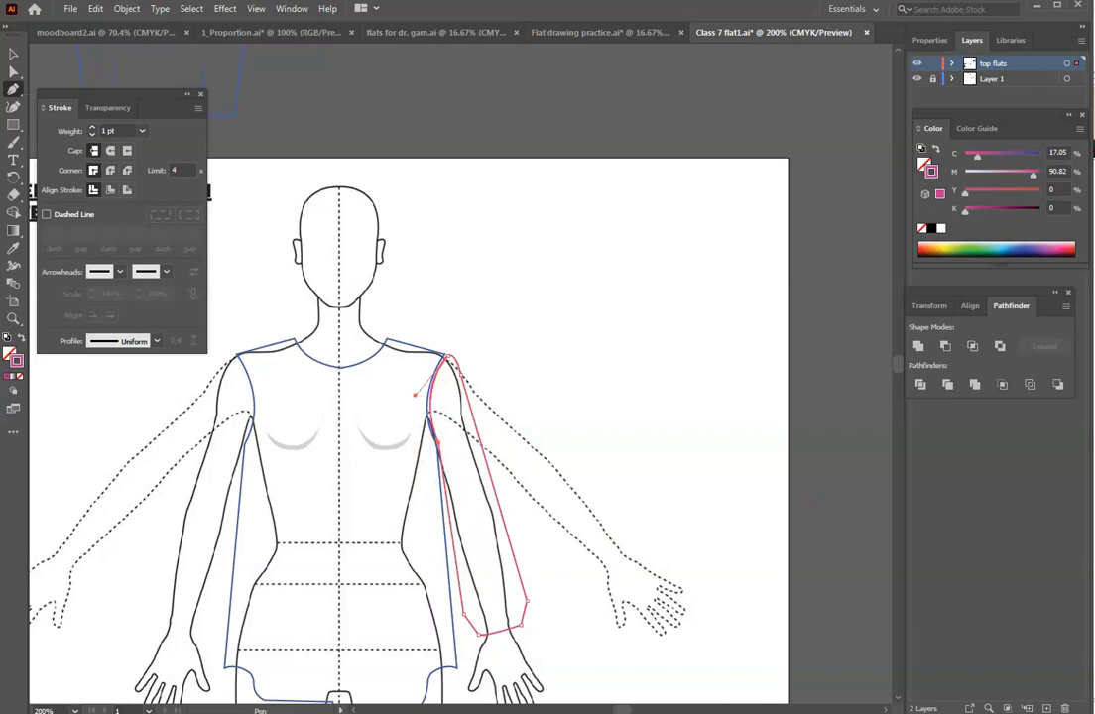
- Try a 4 pt stroke weight on the sleeve outline and return it to 1 pt
left_click(13, 58)
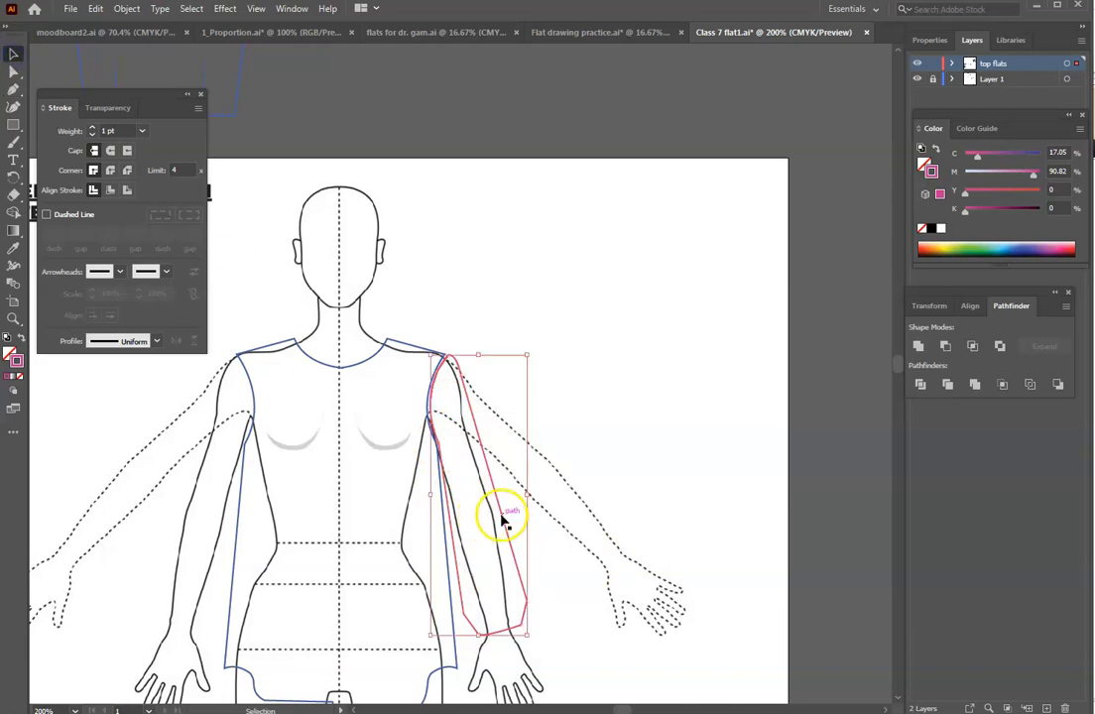
scroll(516, 516, "down", 5)
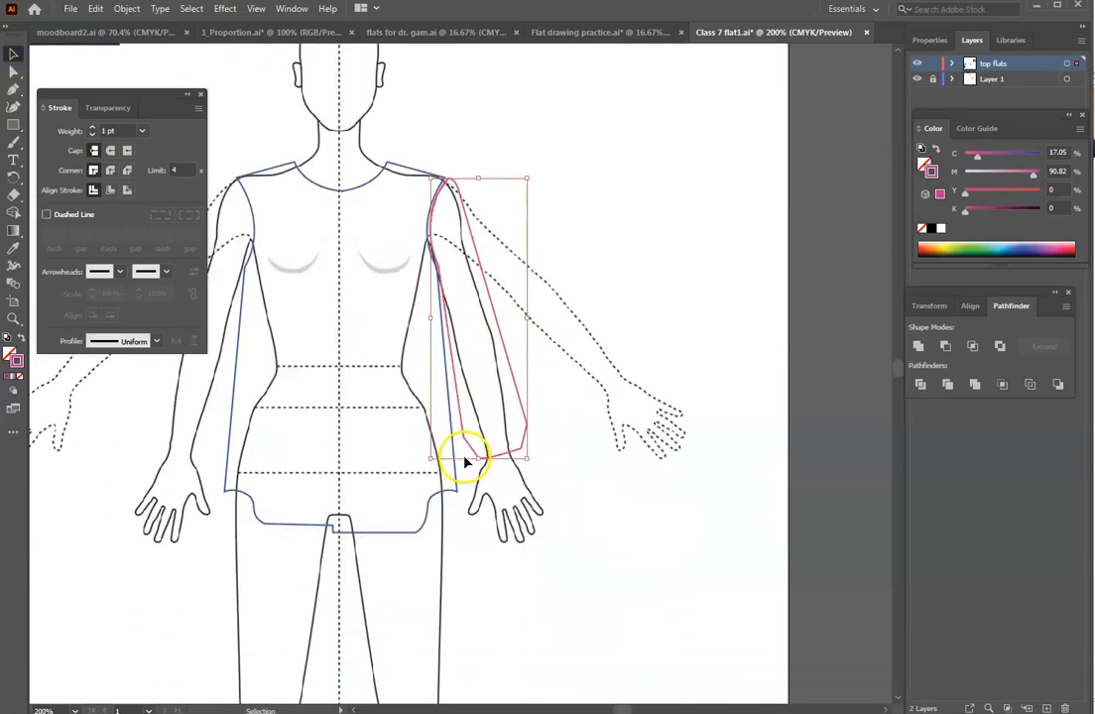
left_click(92, 126)
left_click(93, 127)
left_click(93, 127)
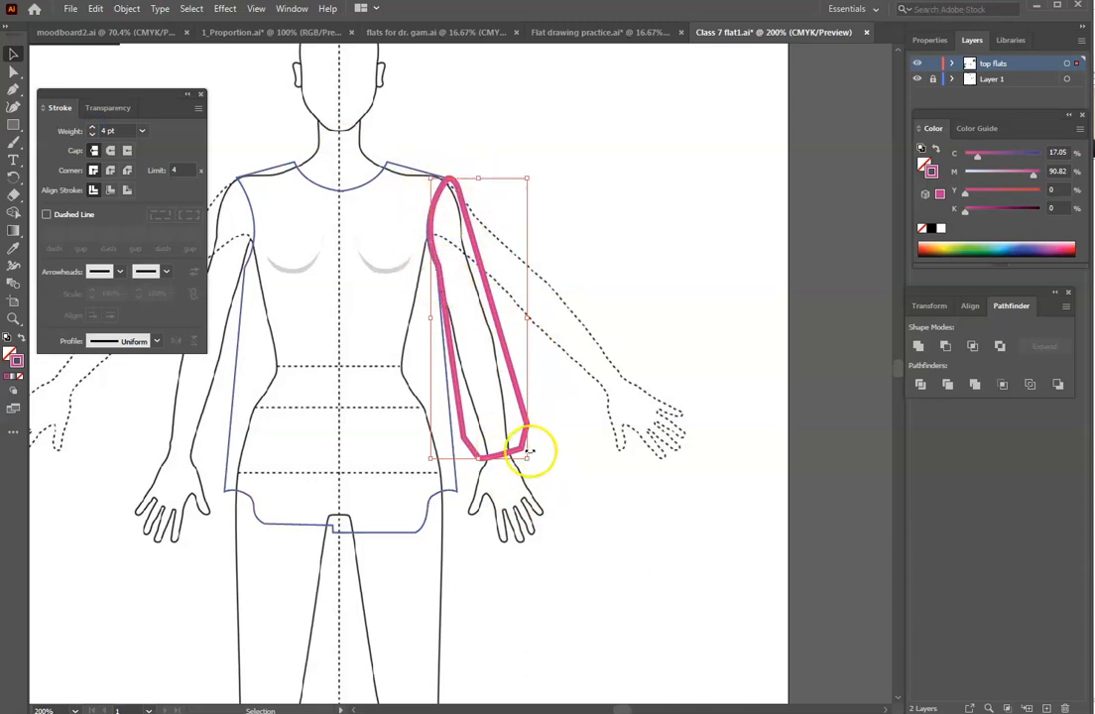
left_click(92, 134)
left_click(92, 134)
left_click(92, 134)
- Align the sleeve's shoulder and underarm anchors with the bodice and adjust the curve handle to match the armhole
key("ctrl+plus")
key("ctrl+plus")
key("ctrl+plus")
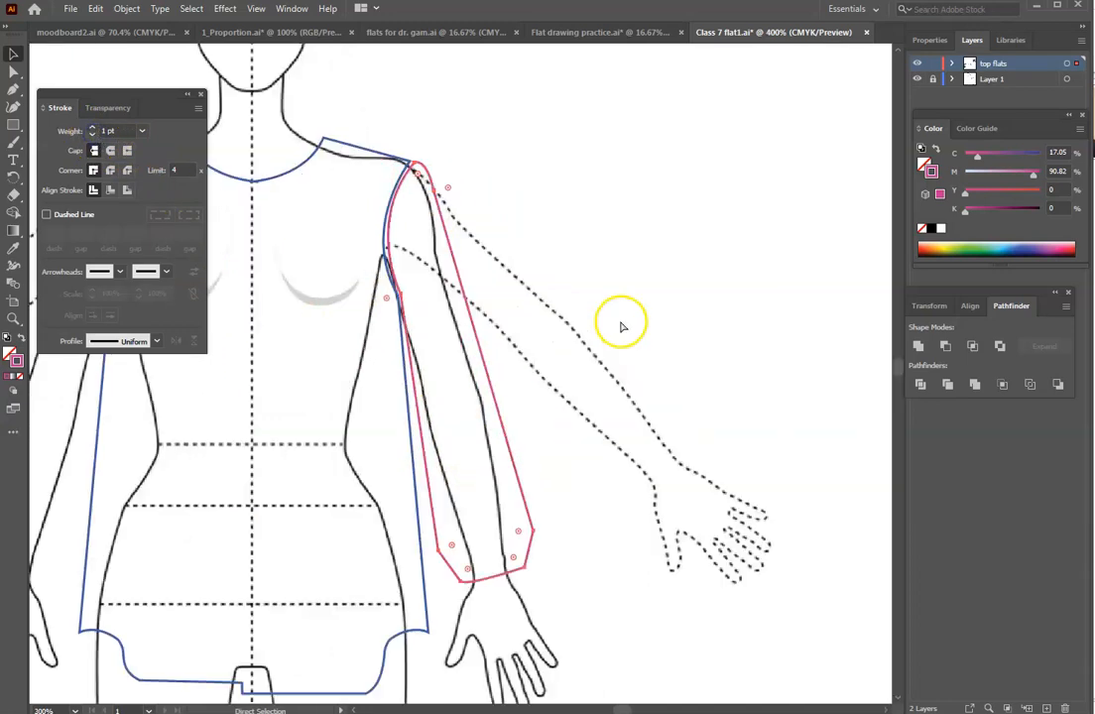
scroll(286, 395, "up", 5)
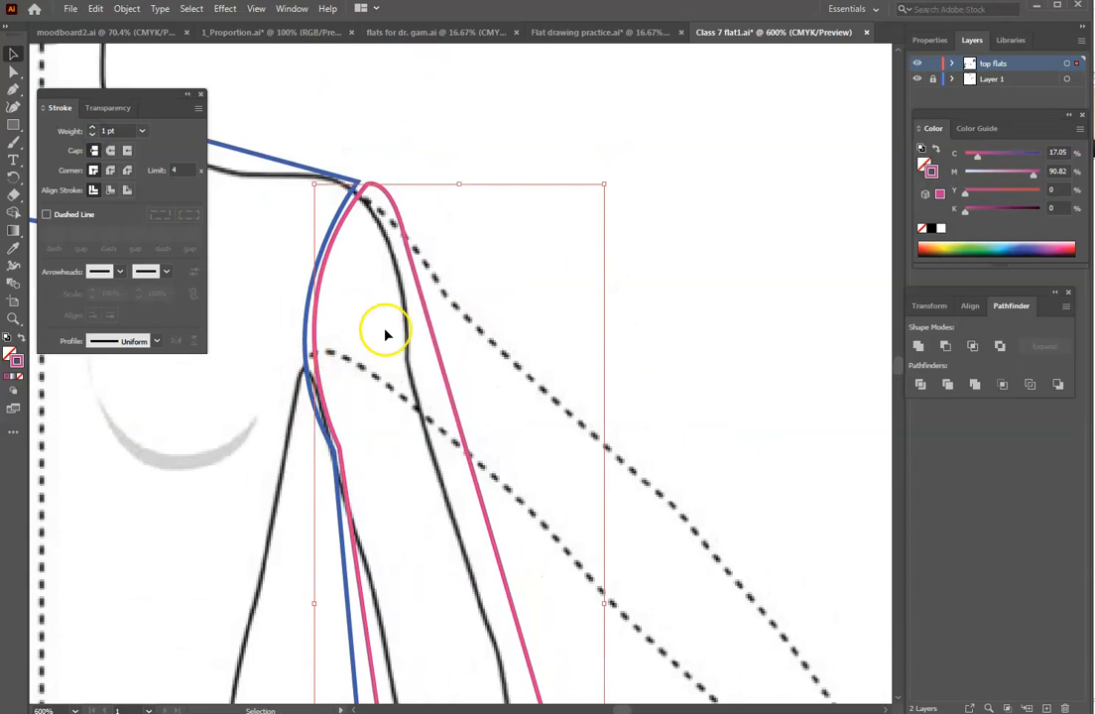
key("a")
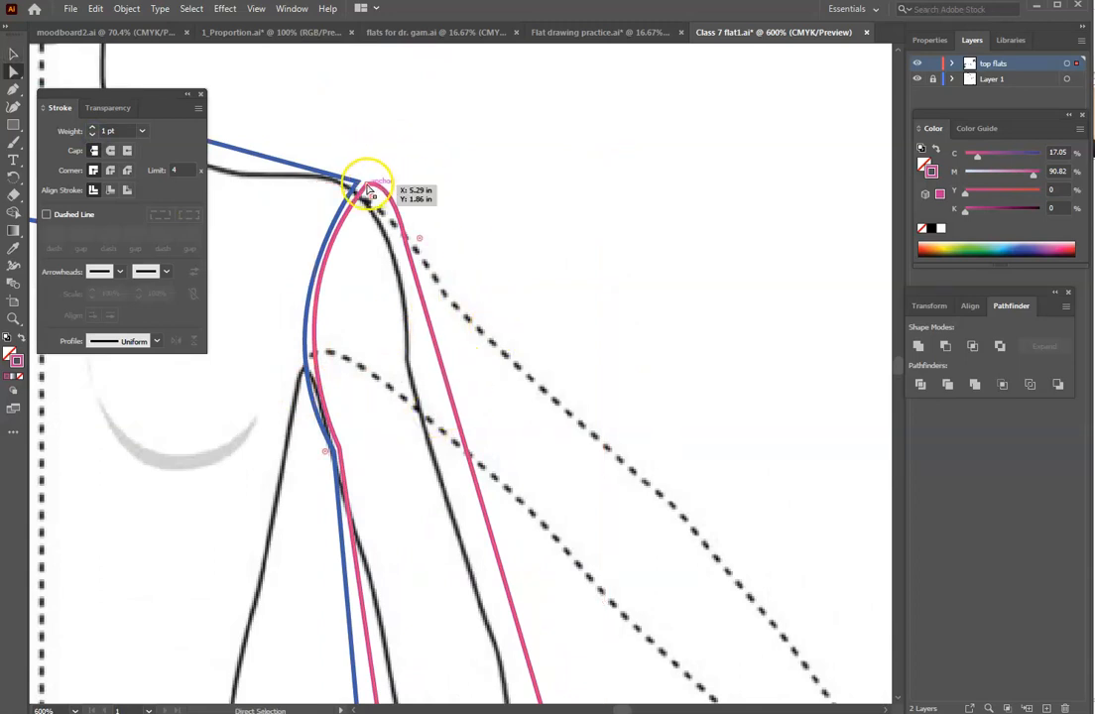
left_click_drag(366, 186, 350, 212)
left_click_drag(339, 451, 335, 451)
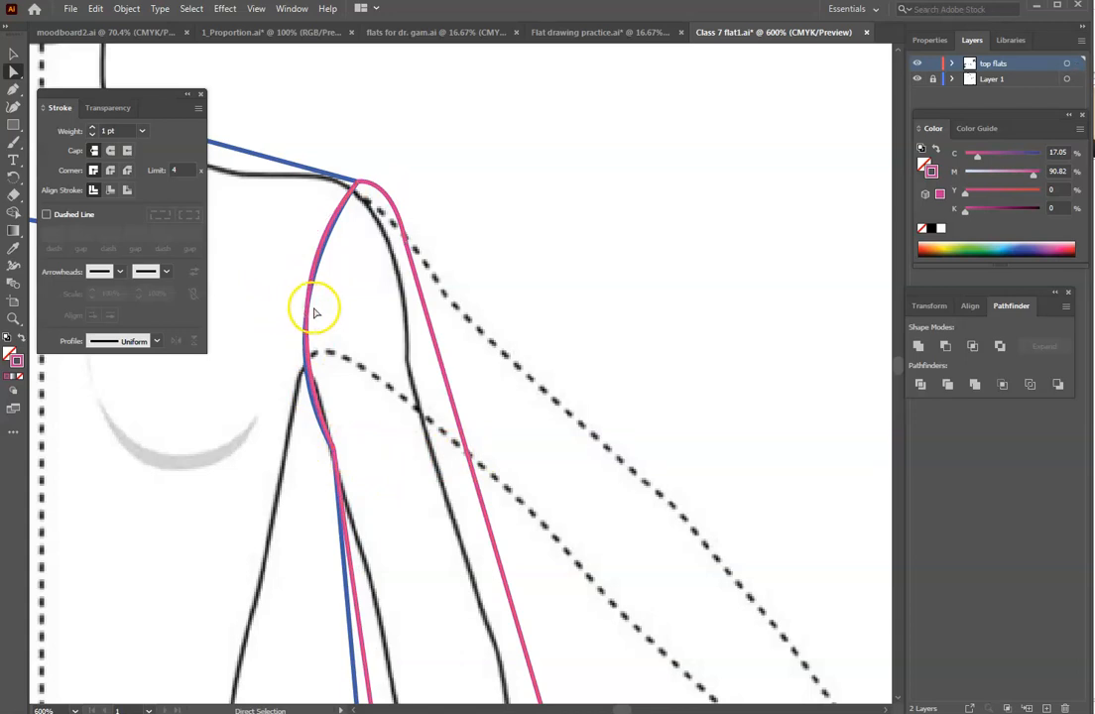
left_click_drag(258, 302, 254, 322)
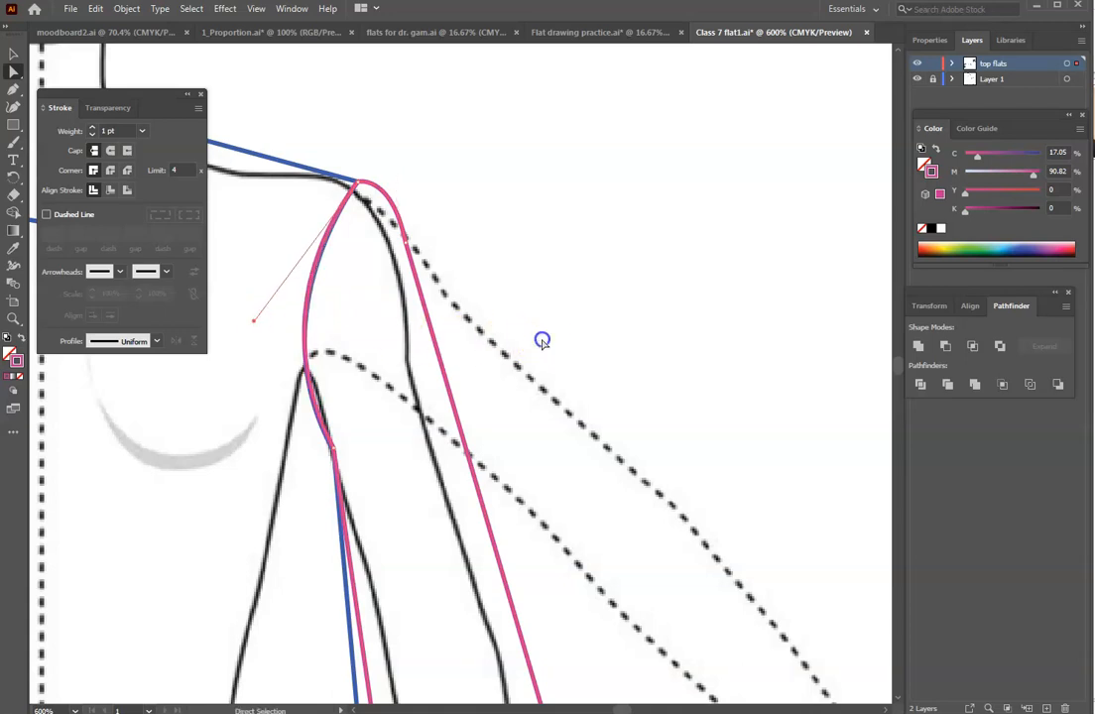
- Narrow the sleeve's lower end by moving its outer corner points and inner wrist point inward
scroll(550, 307, "down", 10)
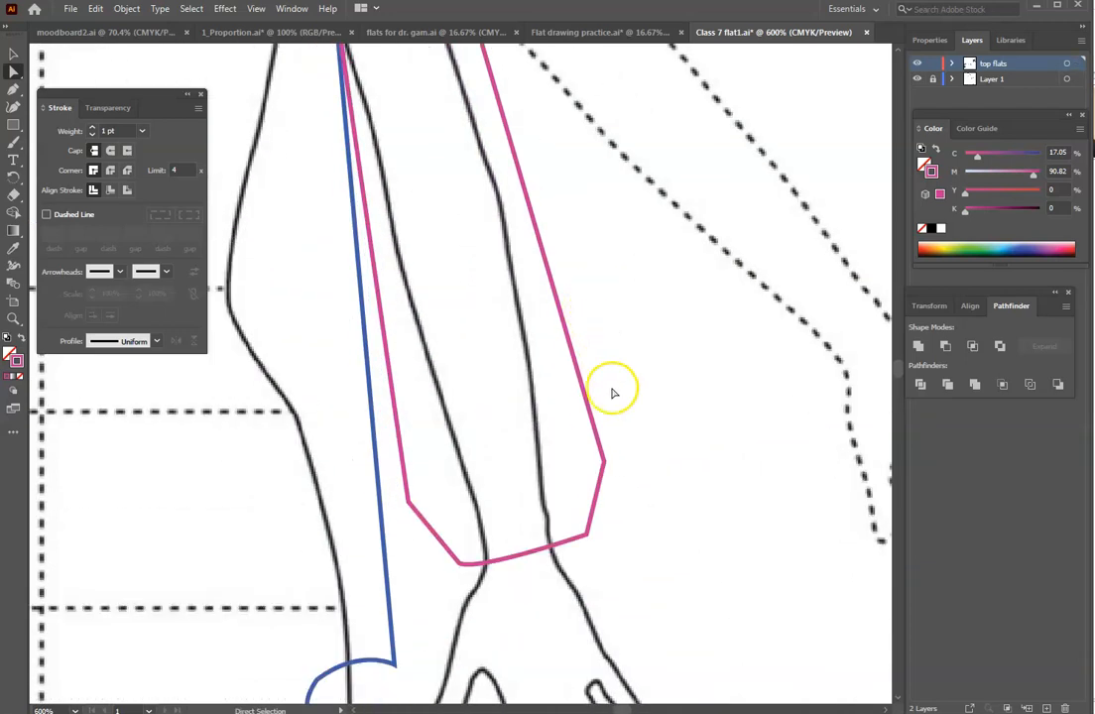
left_click_drag(585, 534, 576, 538)
left_click_drag(603, 463, 595, 464)
left_click(616, 547)
left_click_drag(462, 564, 471, 563)
left_click(629, 564)
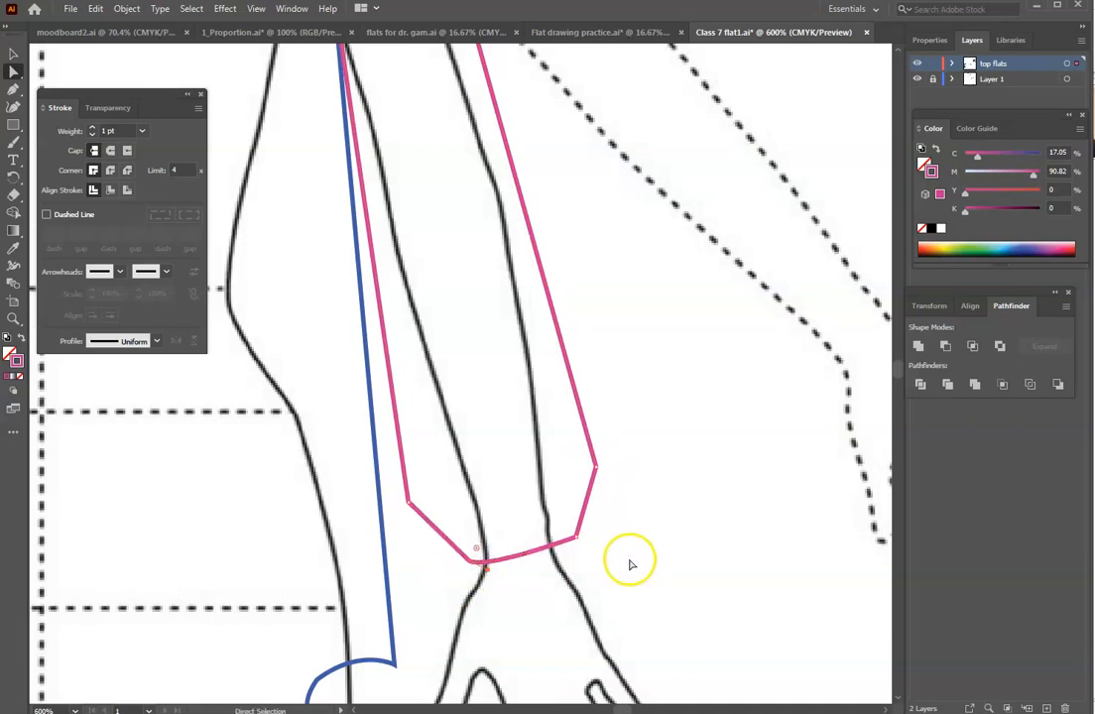
- Draw a closed four-sided cuff below the sleeve opening with the Pen tool, following the slant of the wrist
scroll(586, 535, "down", 5)
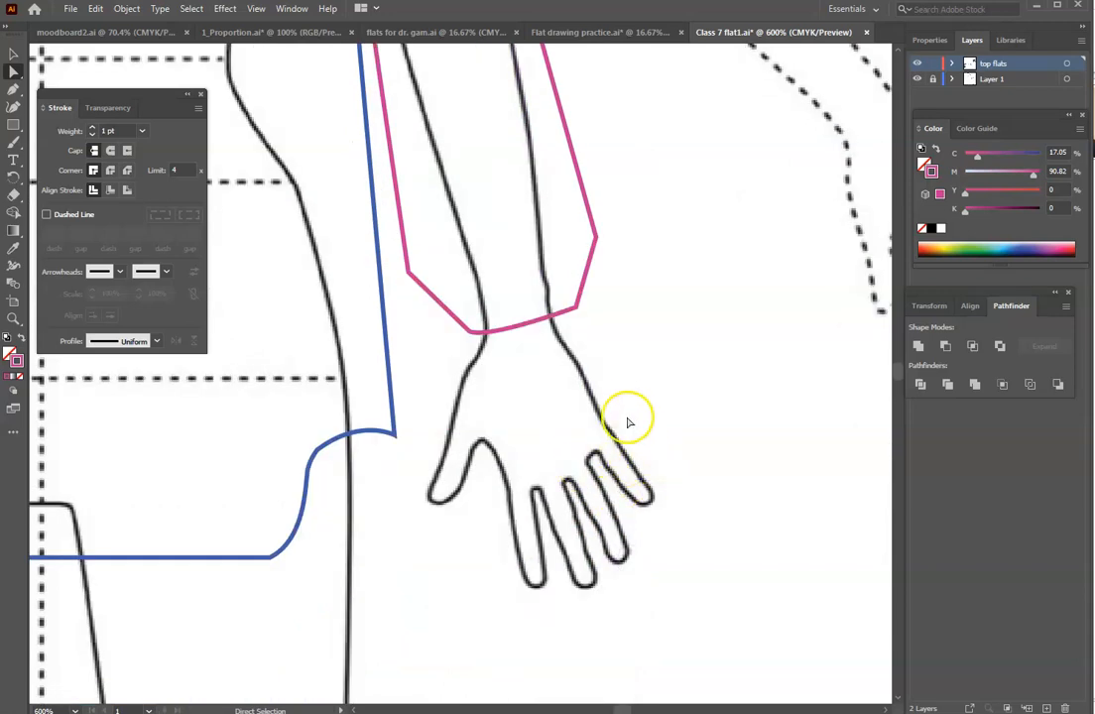
key("p")
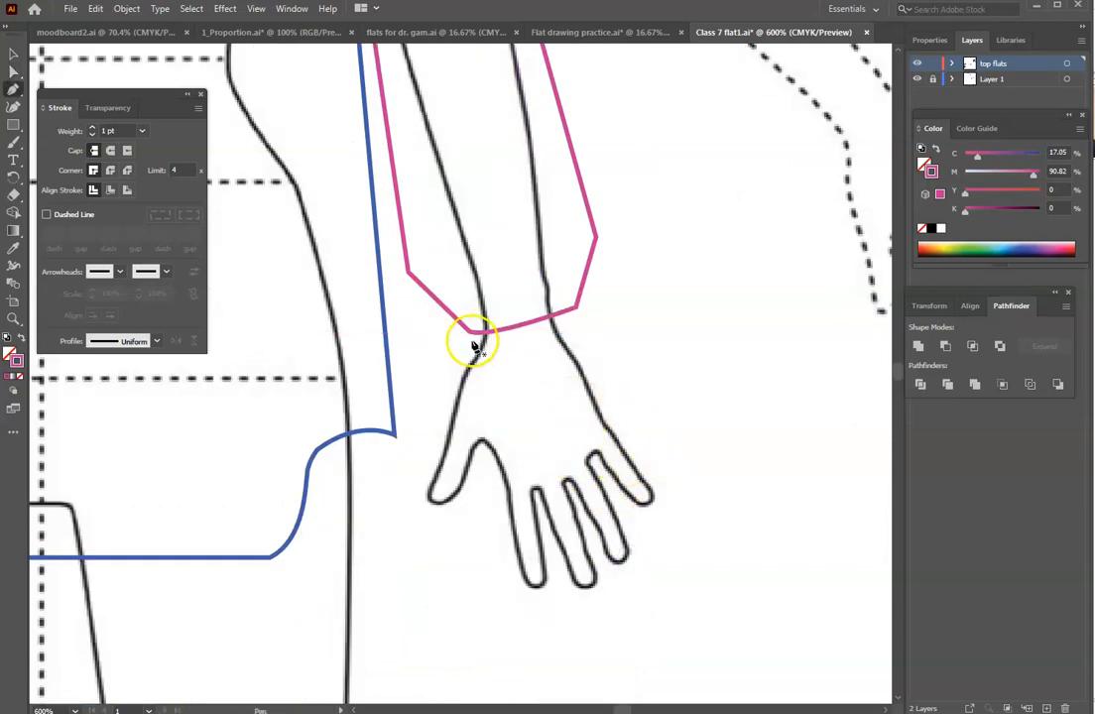
left_click(576, 313)
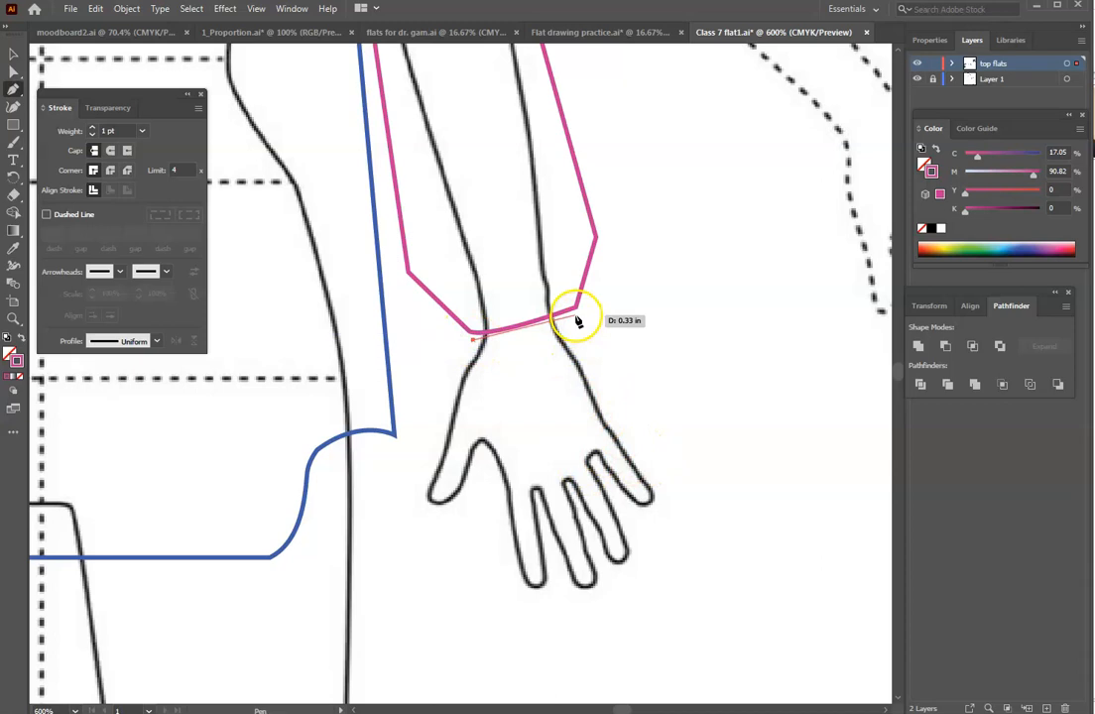
left_click(598, 373)
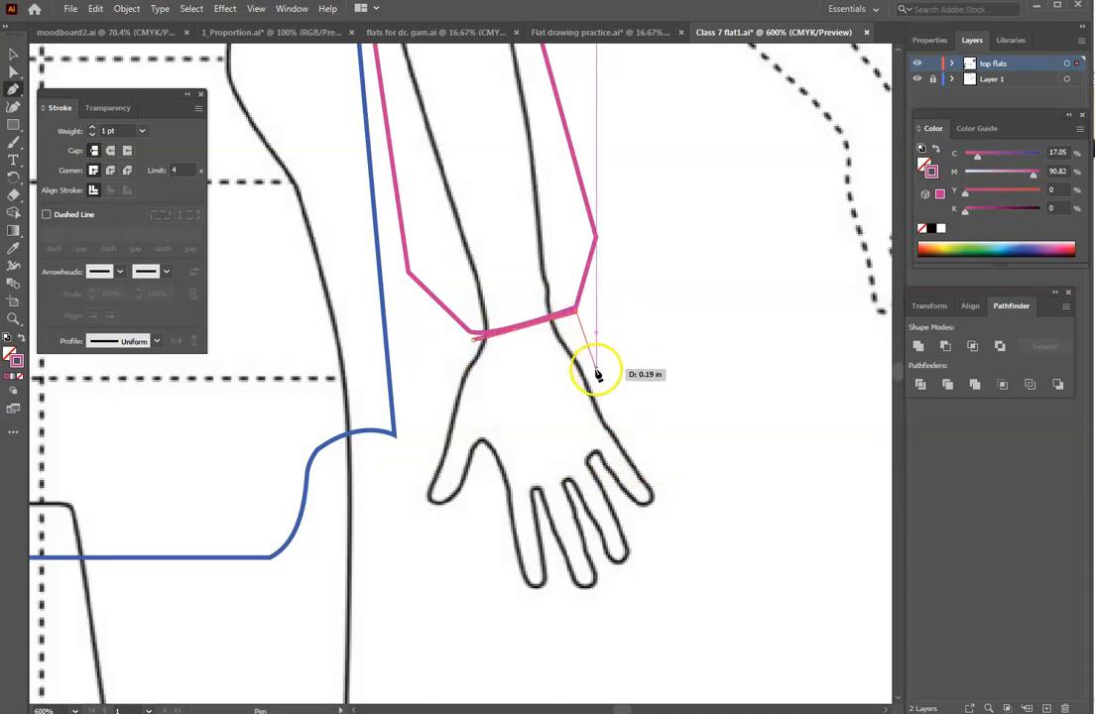
left_click(591, 363)
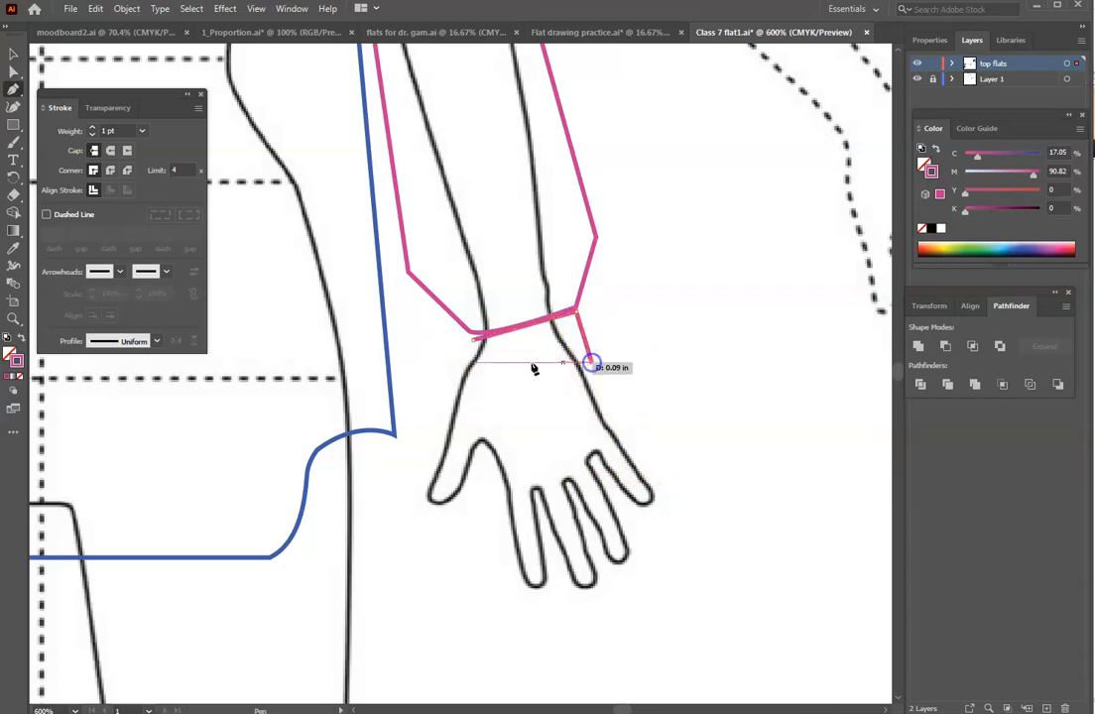
left_click(480, 392)
left_click(474, 344)
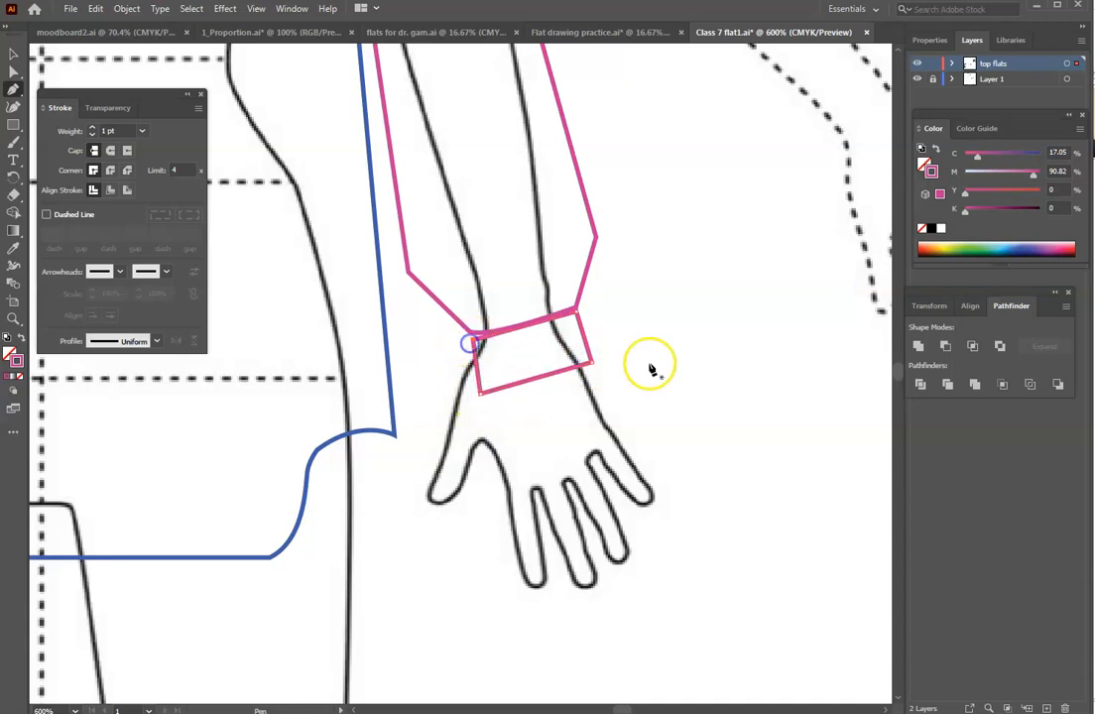
- Snap the cuff's upper corners to the sleeve end and reposition its lower corners to refine the cuff shape
key("a")
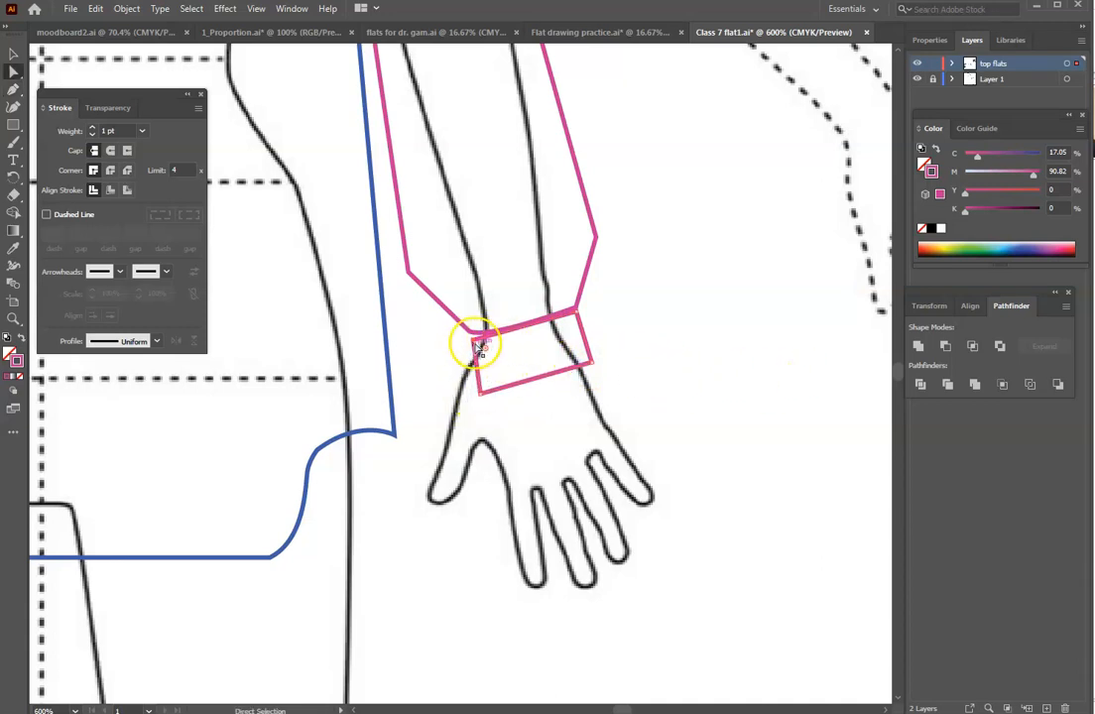
left_click_drag(475, 344, 475, 335)
left_click(611, 357)
left_click(572, 313)
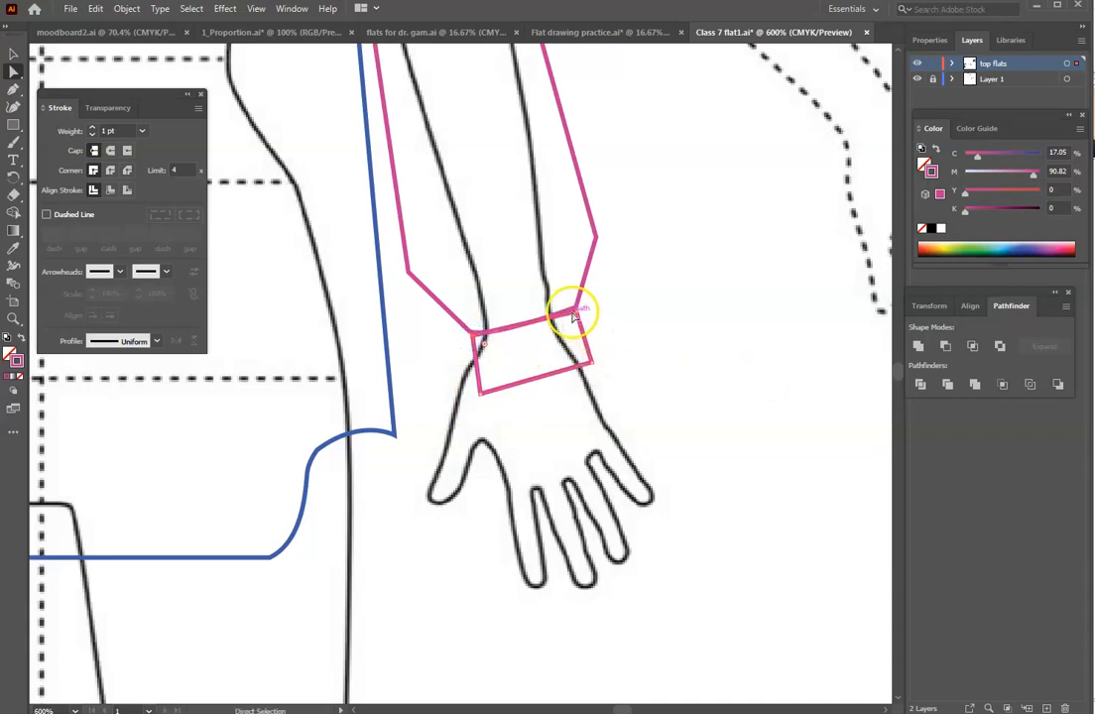
left_click_drag(576, 318, 576, 310)
left_click_drag(481, 390, 490, 388)
left_click(639, 399)
mouse_move(584, 363)
left_mouse_down()
mouse_move(589, 354)
mouse_move(593, 365)
left_mouse_up()
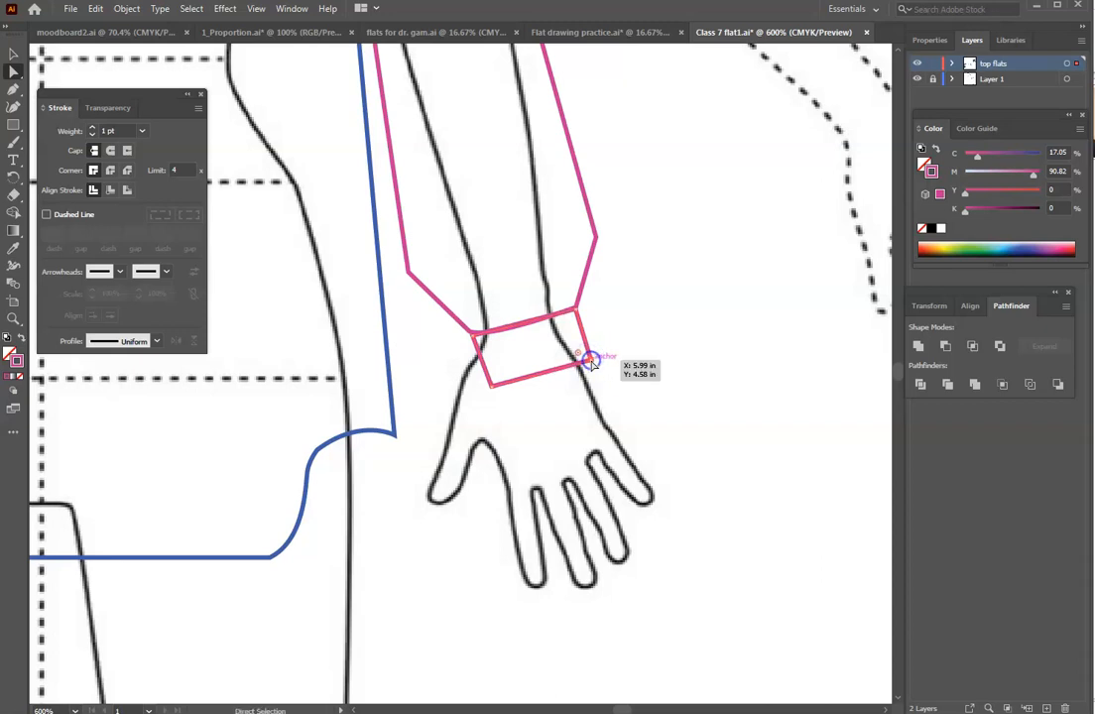
left_click(677, 370)
- Group the sleeve outline with its cuff and select the resulting group
scroll(722, 370, "up", 3)
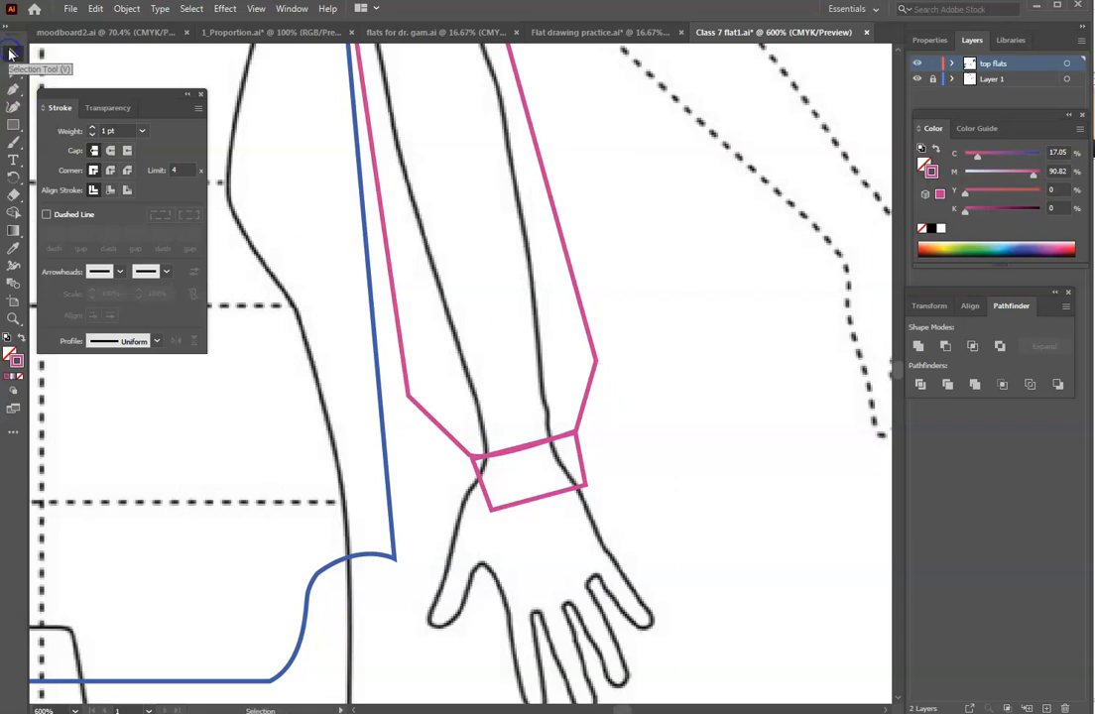
left_click(591, 375)
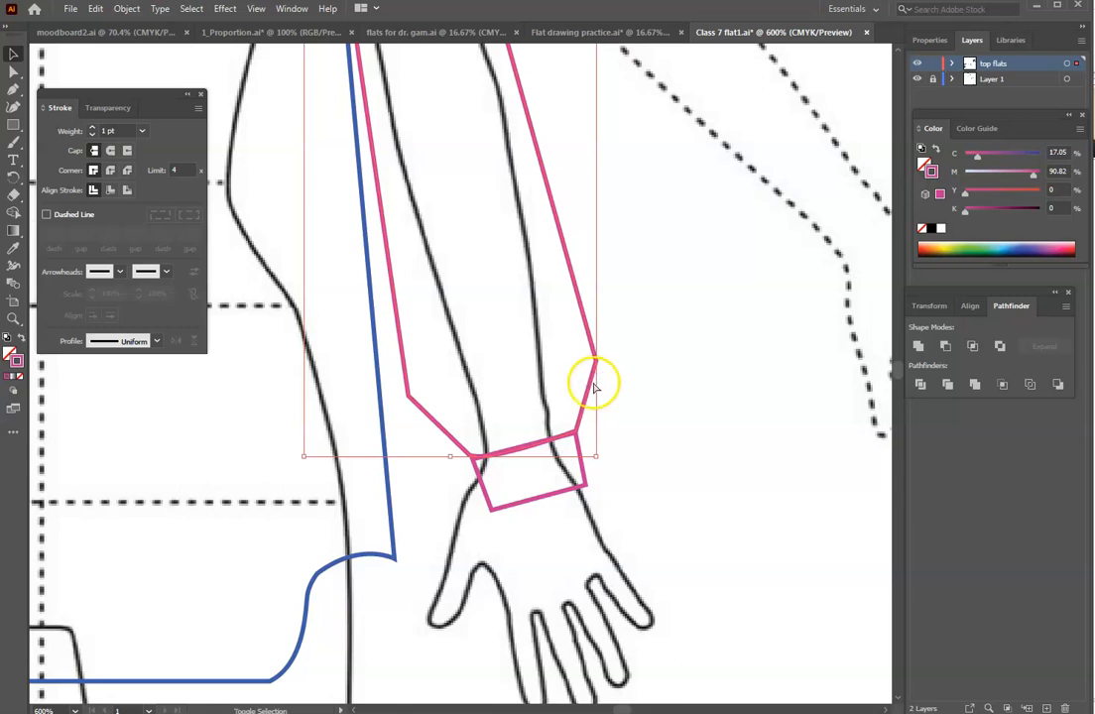
left_click(539, 500, "shift")
right_click(540, 504)
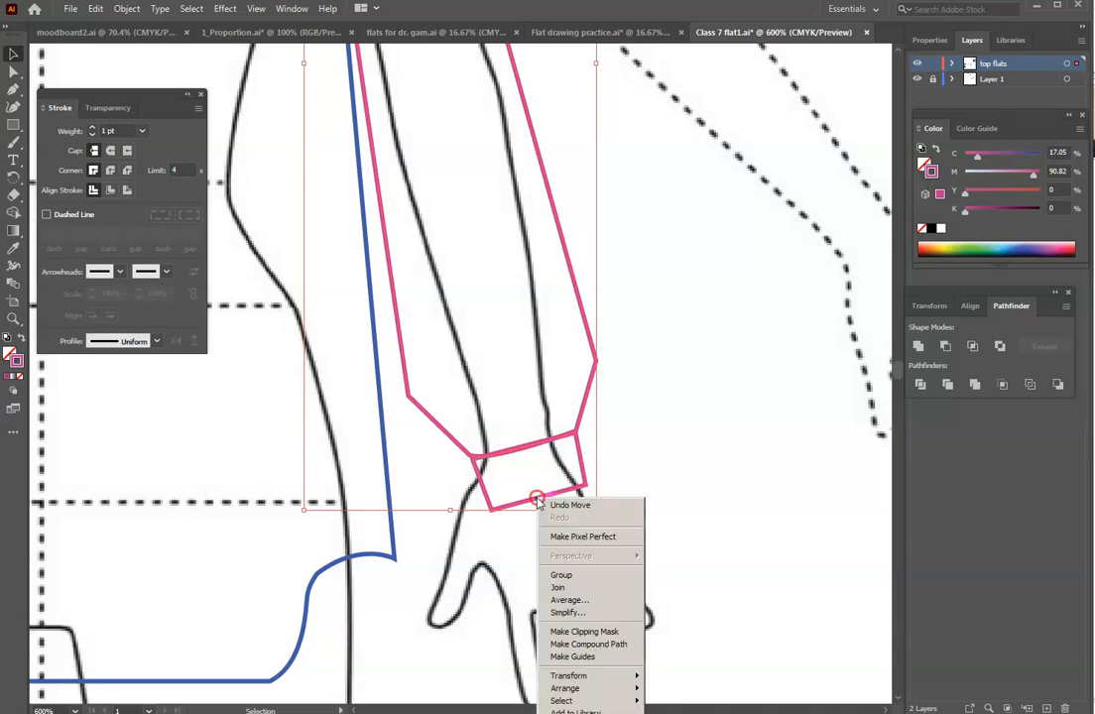
left_click(603, 576)
left_click(748, 535)
left_click(546, 440)
key("ctrl+minus")
key("ctrl+minus")
key("ctrl+minus")
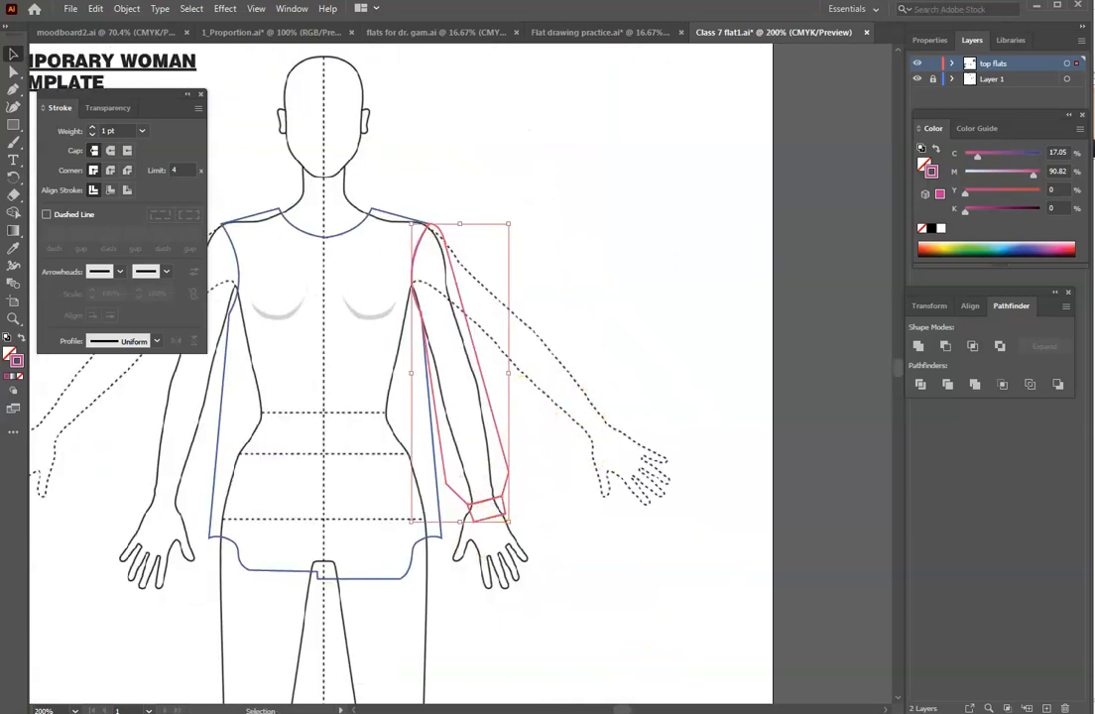
left_click_drag(621, 710, 618, 710)
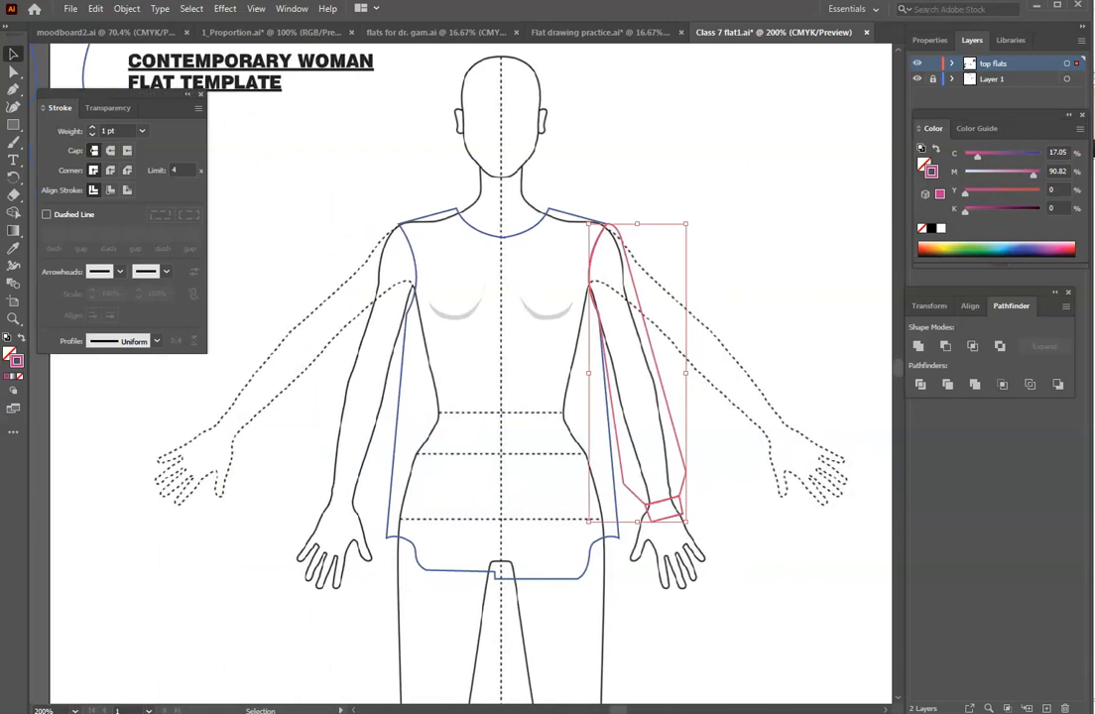
- Recolour the sleeve and cuff group's stroke from pink to blue-violet, about C 89.51, M 87.15, and deselect it
double_click(16, 365)
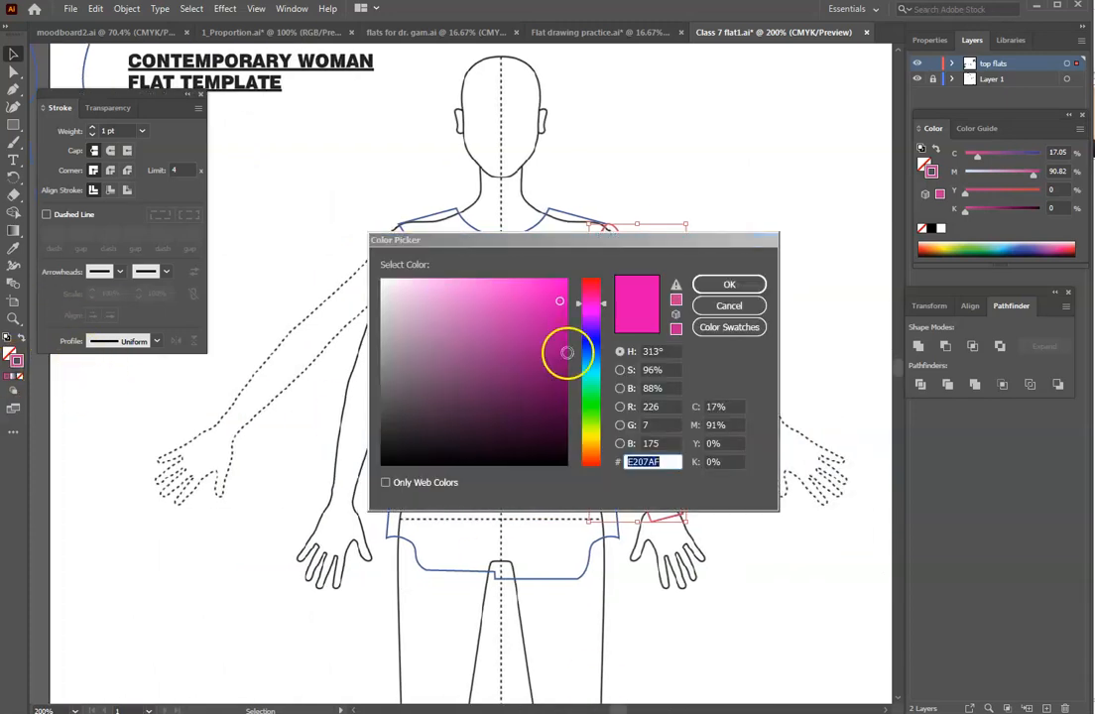
left_click_drag(567, 354, 572, 345)
left_click(729, 284)
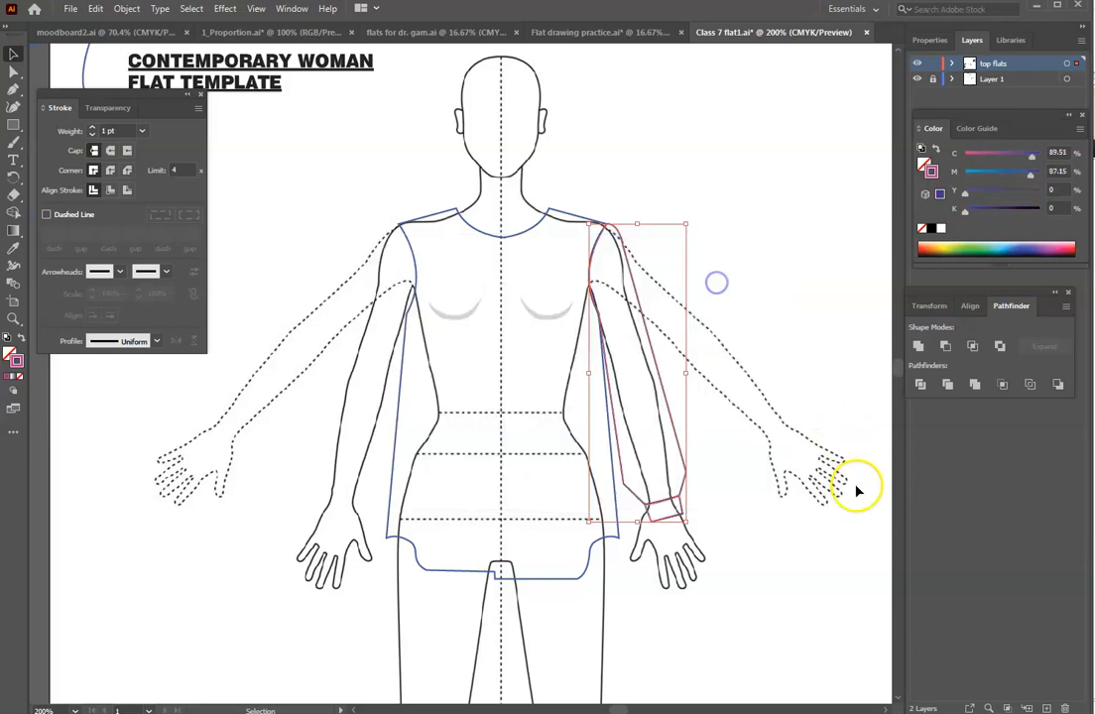
left_click(785, 532)
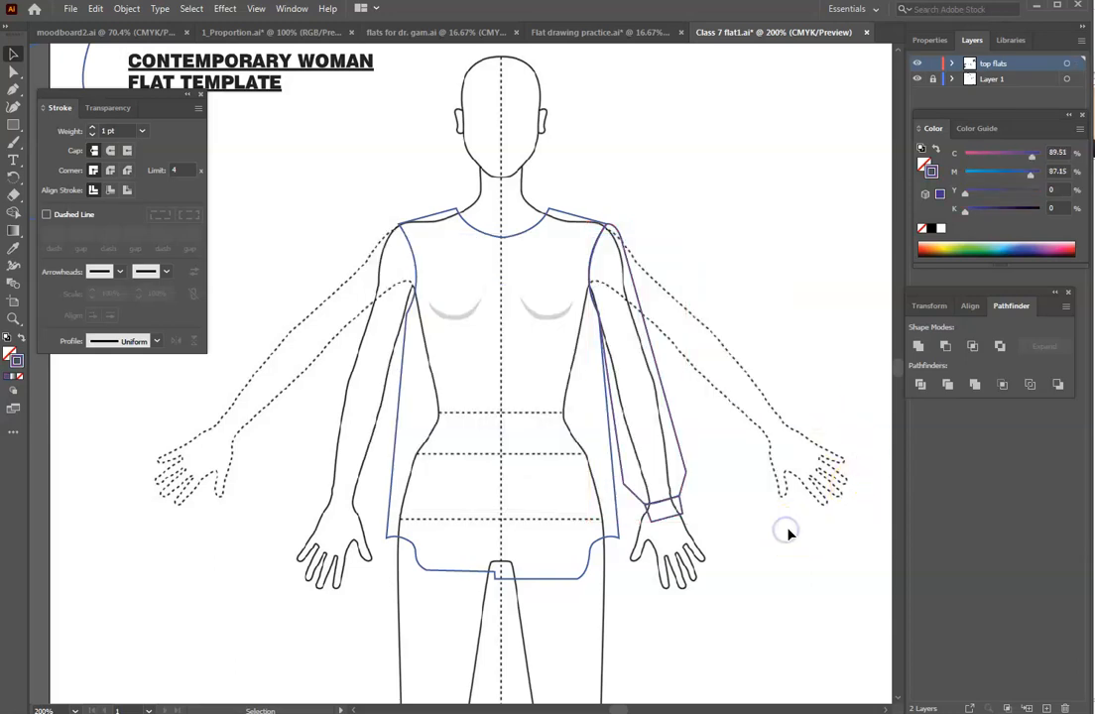
- Create a mirrored copy of the sleeve and cuff group with Reflect, flipping it across the vertical axis
left_click(684, 483)
left_click(700, 495)
right_click(681, 495)
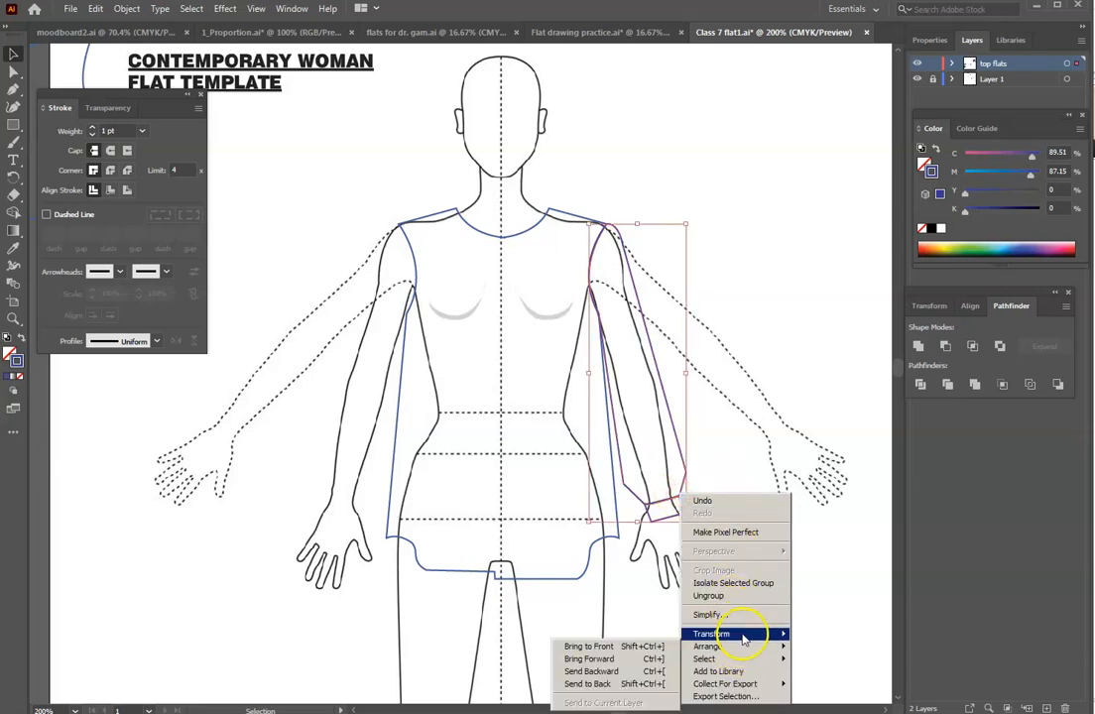
mouse_move(711, 633)
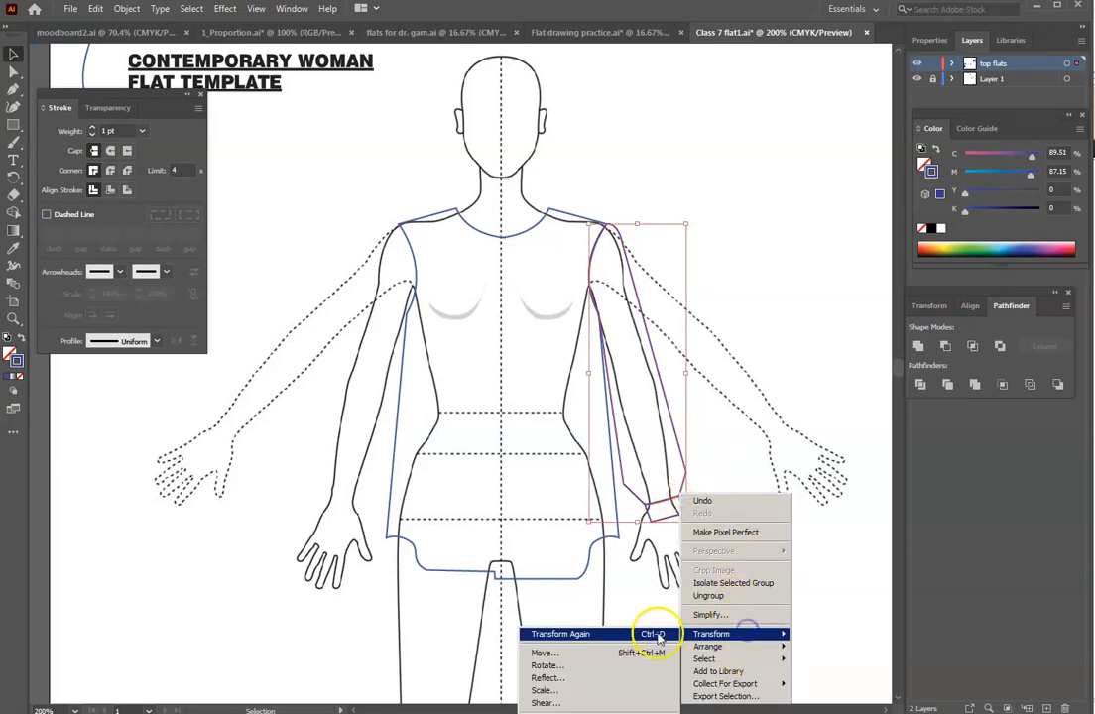
left_click(591, 678)
left_click(480, 468)
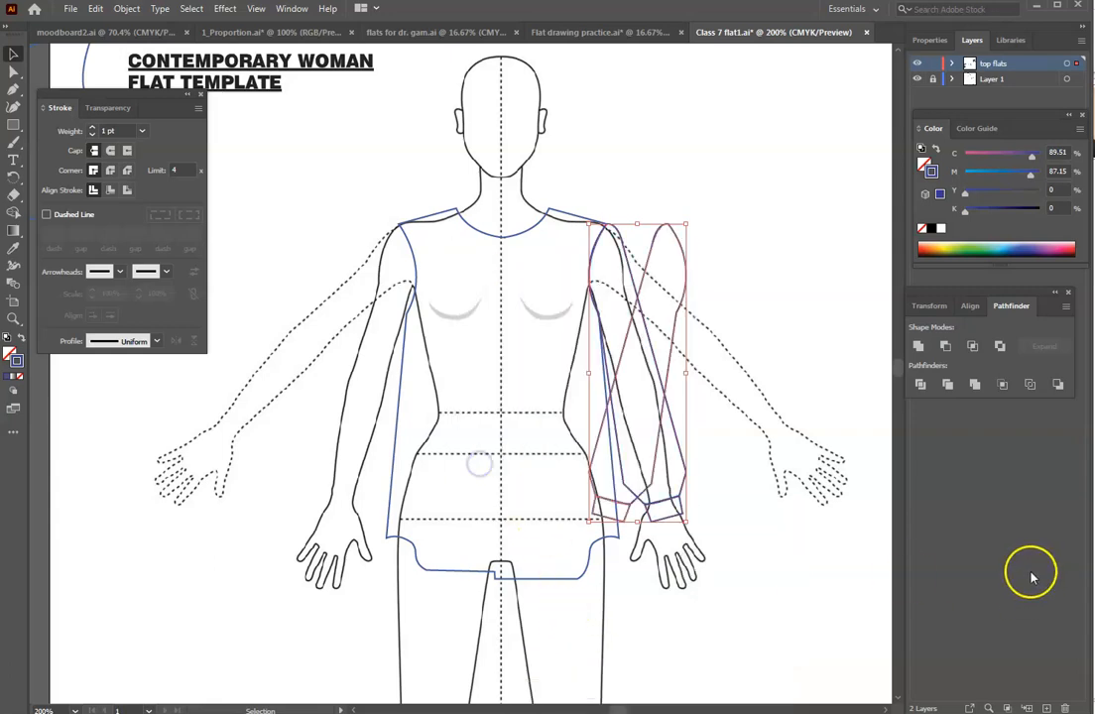
- Move the mirrored sleeve horizontally across the bodice until its cap lines up with the opposite armhole
key("Left")
key("Left")
key("Left")
key("Left")
key("Left")
key("Left")
key("Left")
key("Left")
key("Left")
key("Left")
key("Left")
key("Left")
key("Left")
key("Left")
key("Left")
key("Left")
key("Left")
key("Left")
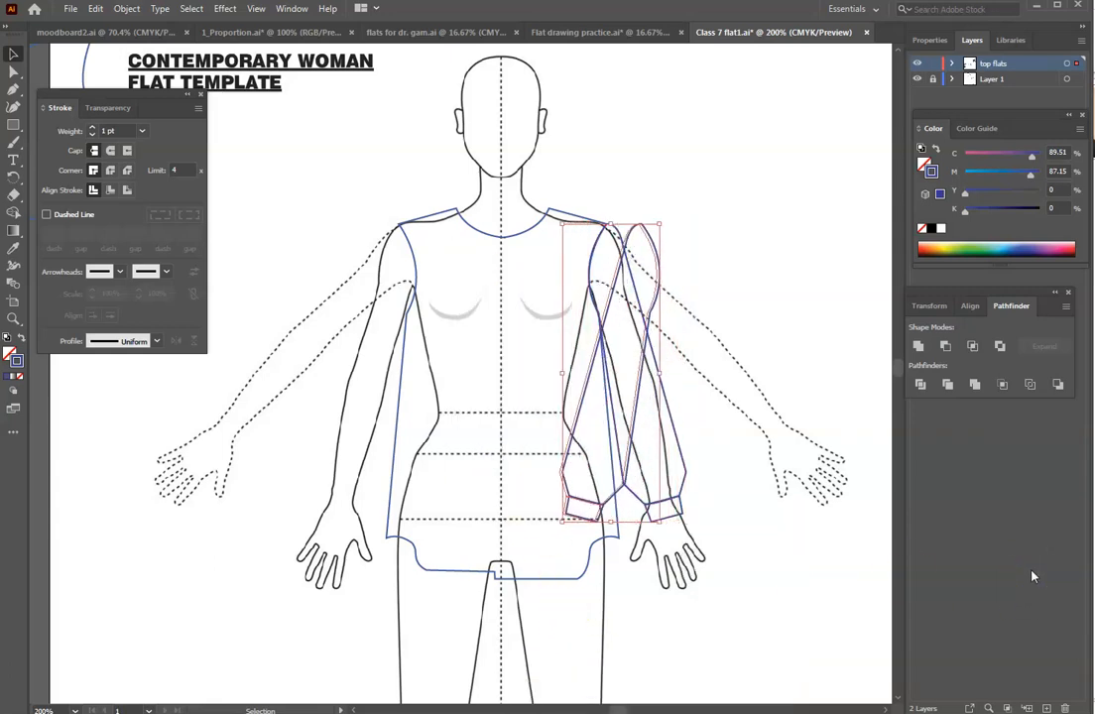
key("Left")
key("Left")
key("Left")
key("Left")
key("Left")
key("Left")
key("Left")
key("Left")
key("Left")
key("Left")
key("Left")
key("Left")
key("Left")
key("Left")
key("Left")
key("Left")
key("Left")
key("Left")
key("Left")
key("Left")
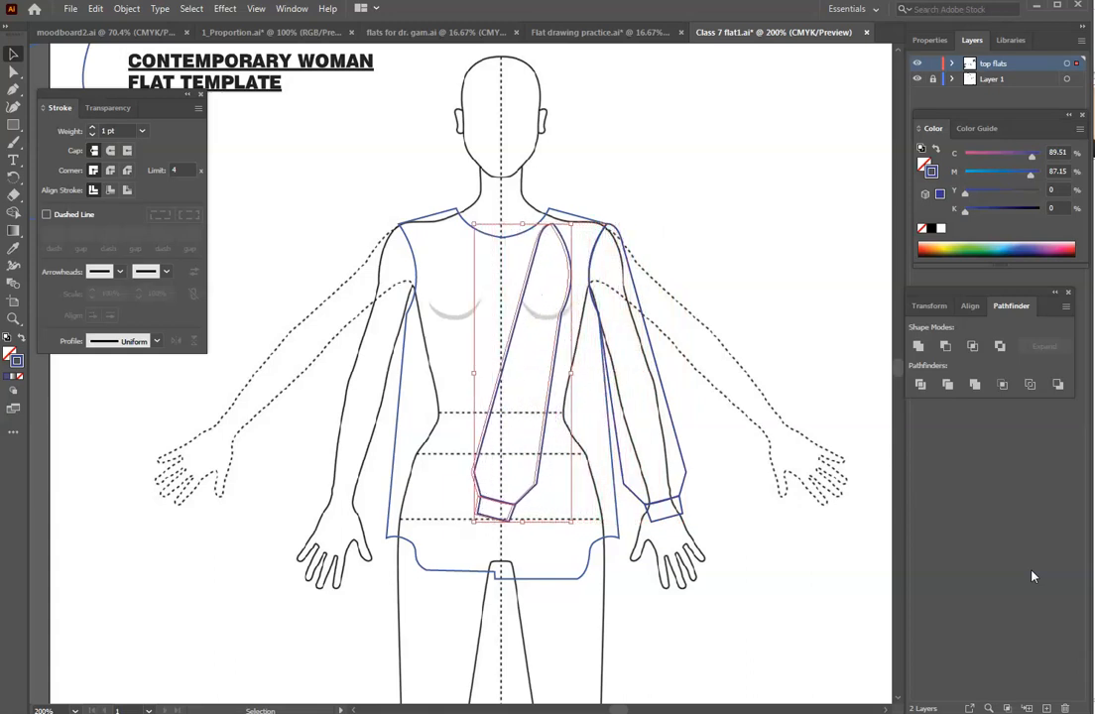
key("Left")
key("Left")
key("Left")
key("Left")
key("Left")
key("Left")
key("Left")
key("Left")
key("Left")
key("Left")
key("Left")
key("Left")
key("Left")
key("Left")
key("Left")
key("Left")
key("Left")
key("Left")
key("Left")
key("Left")
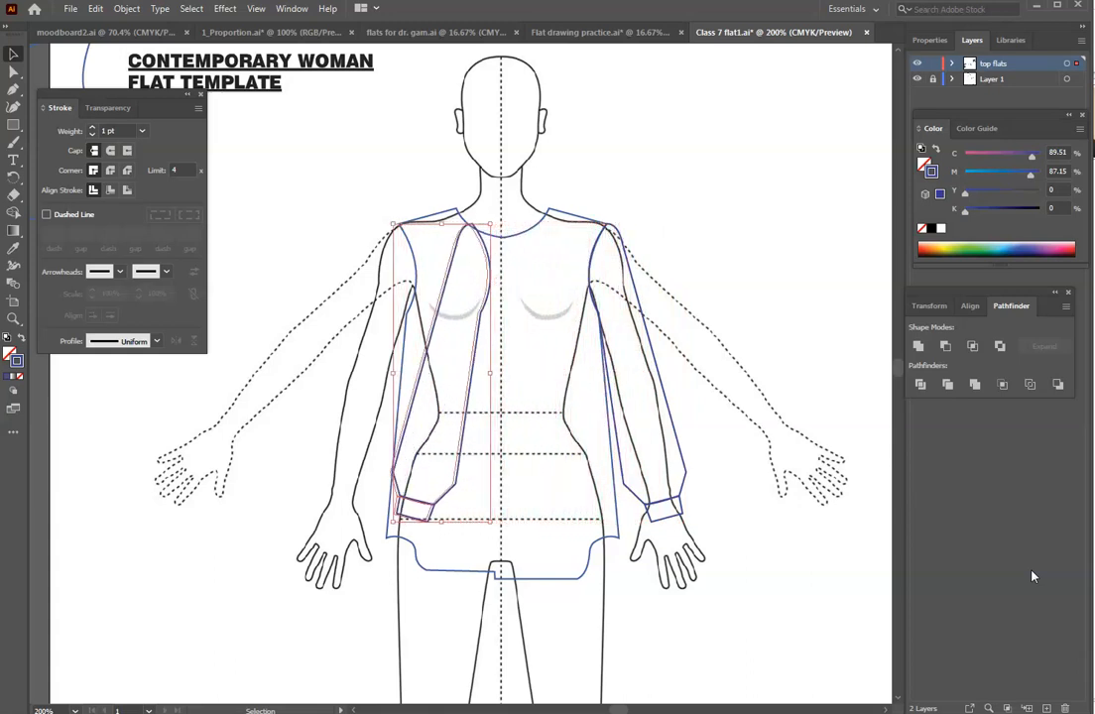
key("Left")
key("Left")
key("Left")
key("Left")
key("Left")
key("Left")
key("Left")
key("Left")
key("Left")
key("Left")
key("Left")
key("Left")
key("Left")
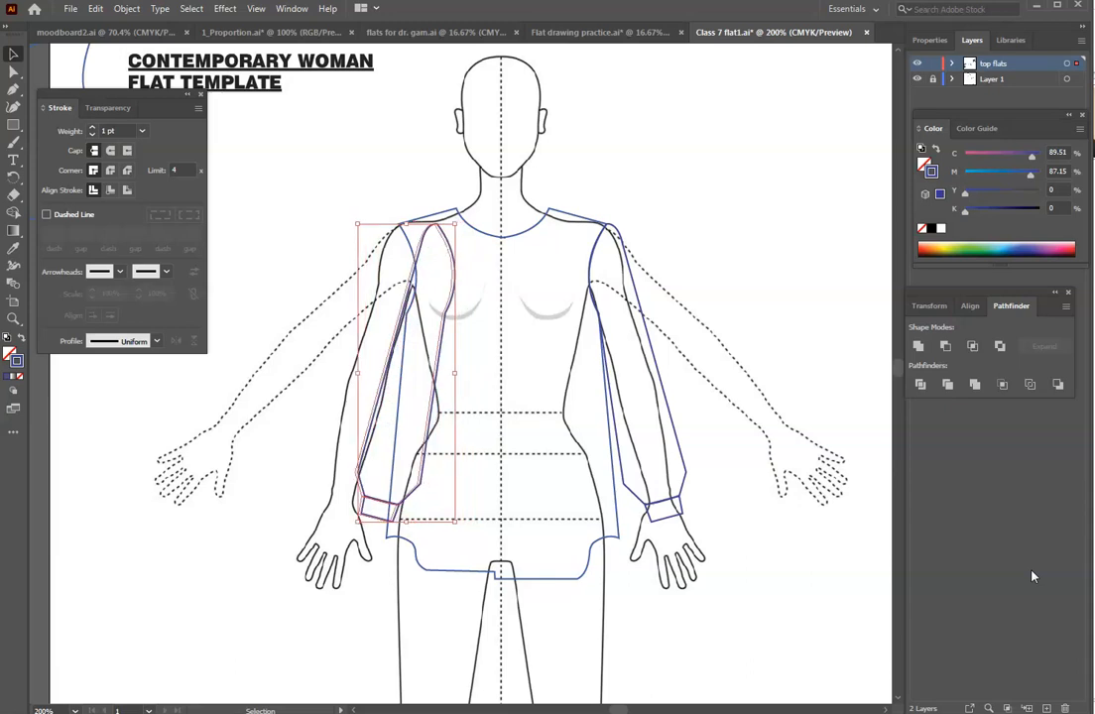
key("Left")
key("Left")
key("Left")
key("Left")
key("Left")
key("Left")
key("Left")
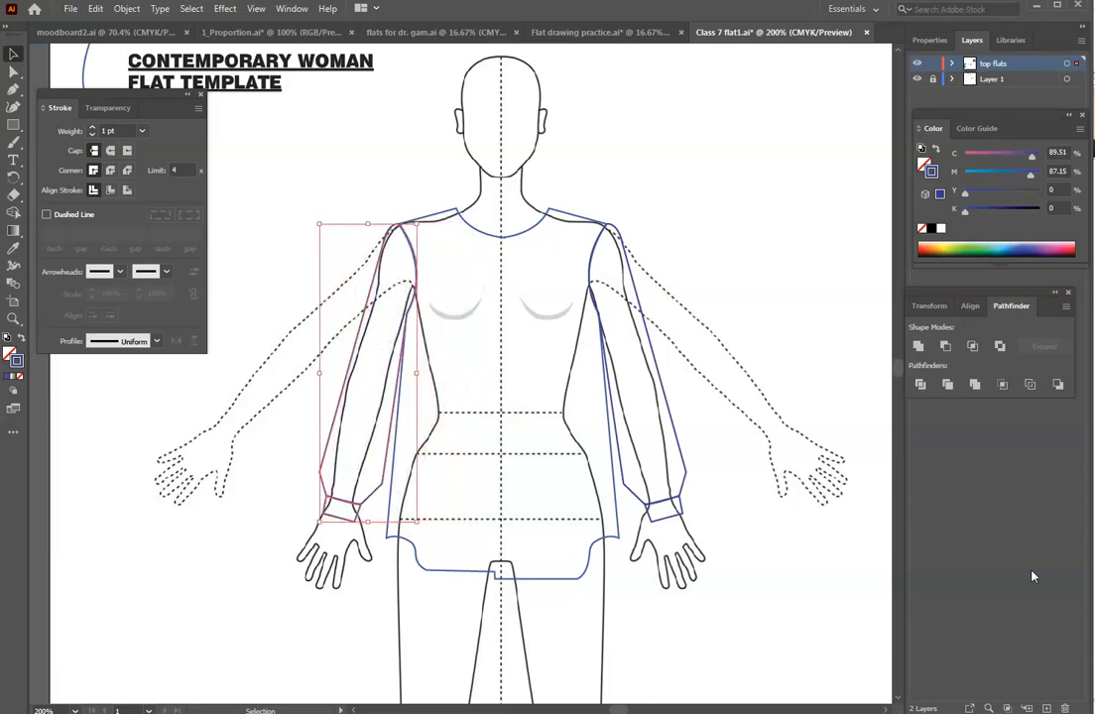
- Hide the body template layer to check the garment outline on its own, and show the template again
left_click(917, 78)
left_click(732, 420)
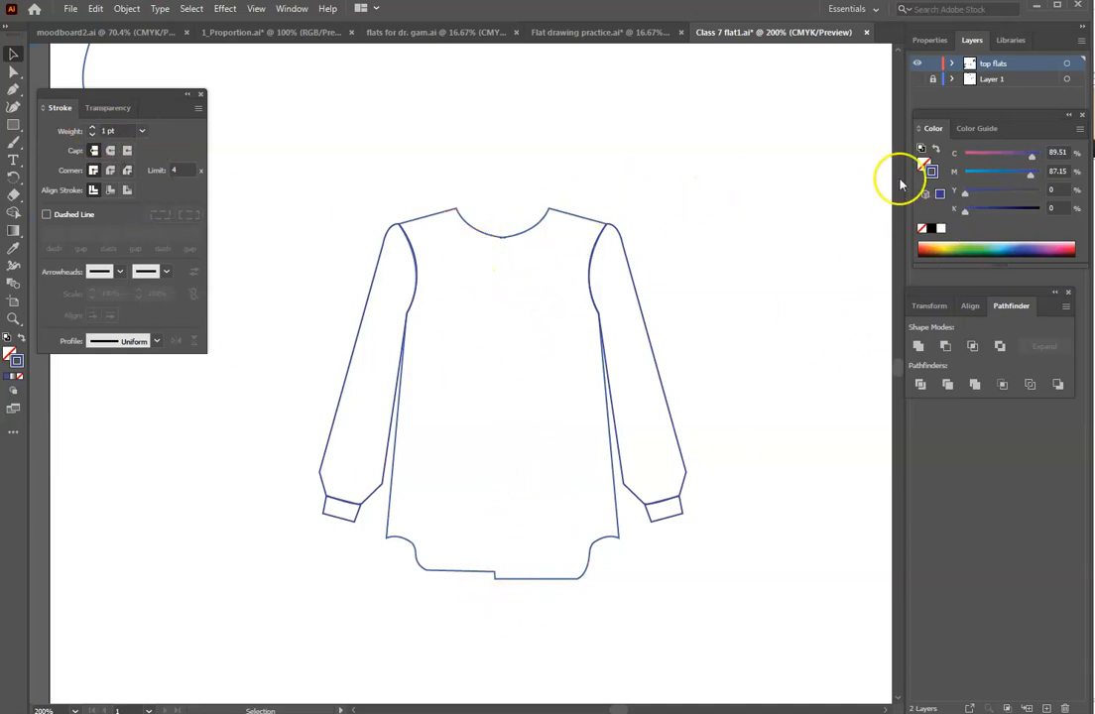
left_click(917, 79)
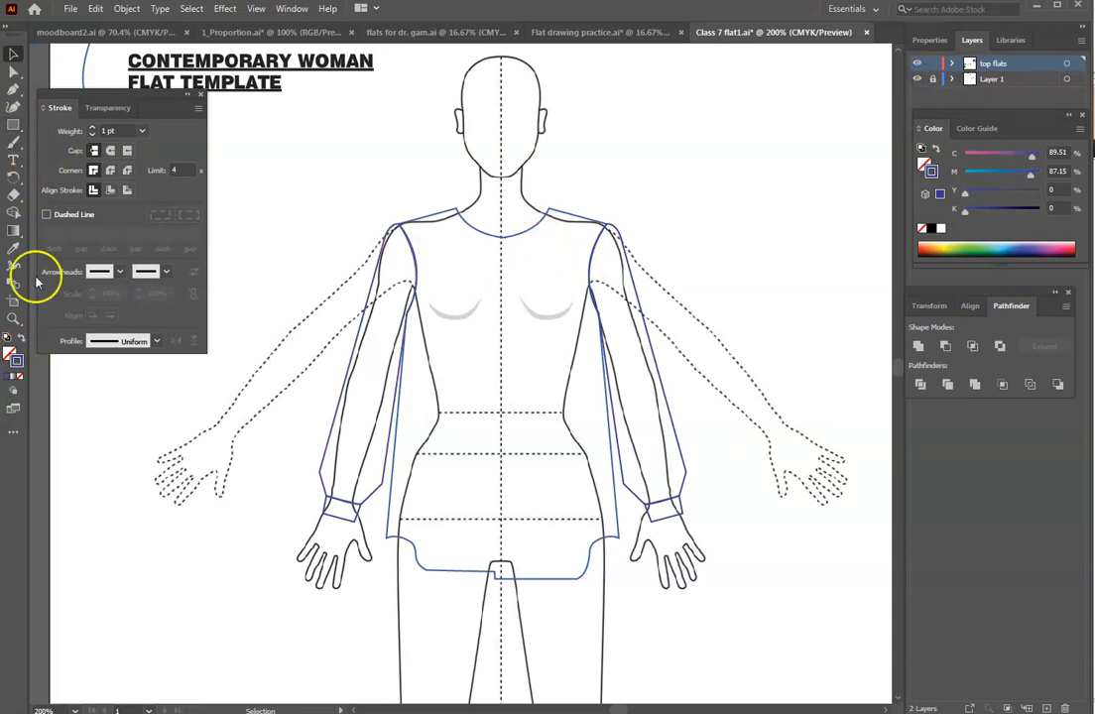
- With a magenta-purple stroke of C 33.36, M 86.25, draw a narrow placket rectangle down the centre front from neckline to hem
double_click(17, 361)
left_click(593, 283)
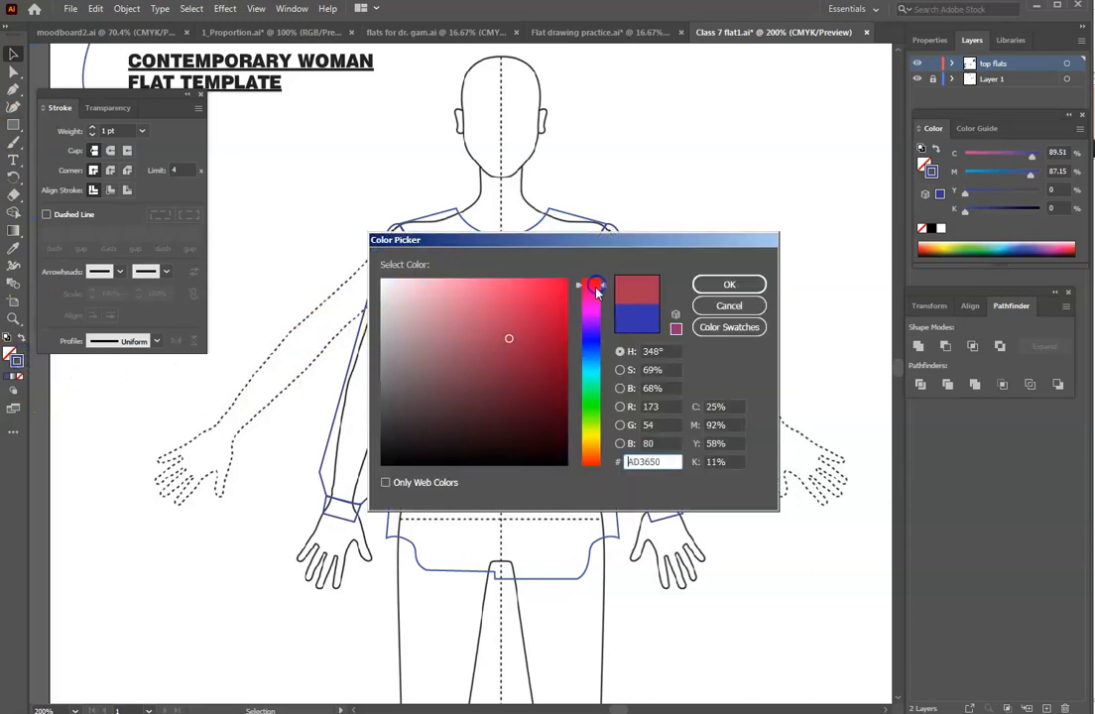
left_click(594, 310)
left_click(726, 283)
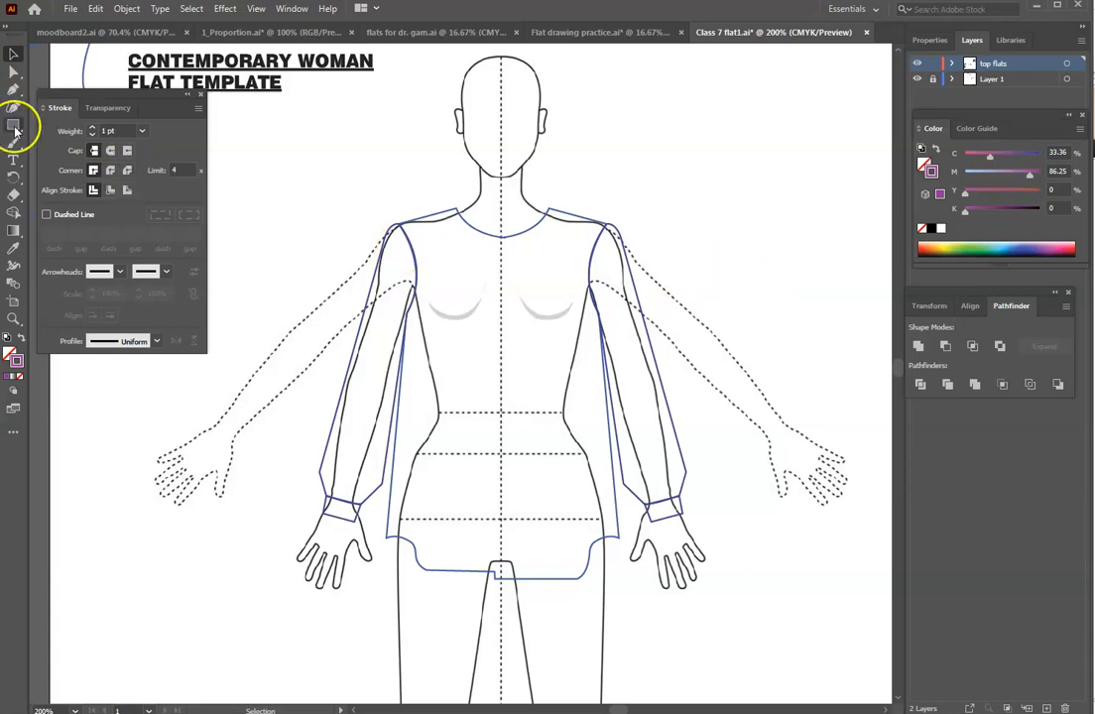
left_click_drag(15, 127, 88, 129)
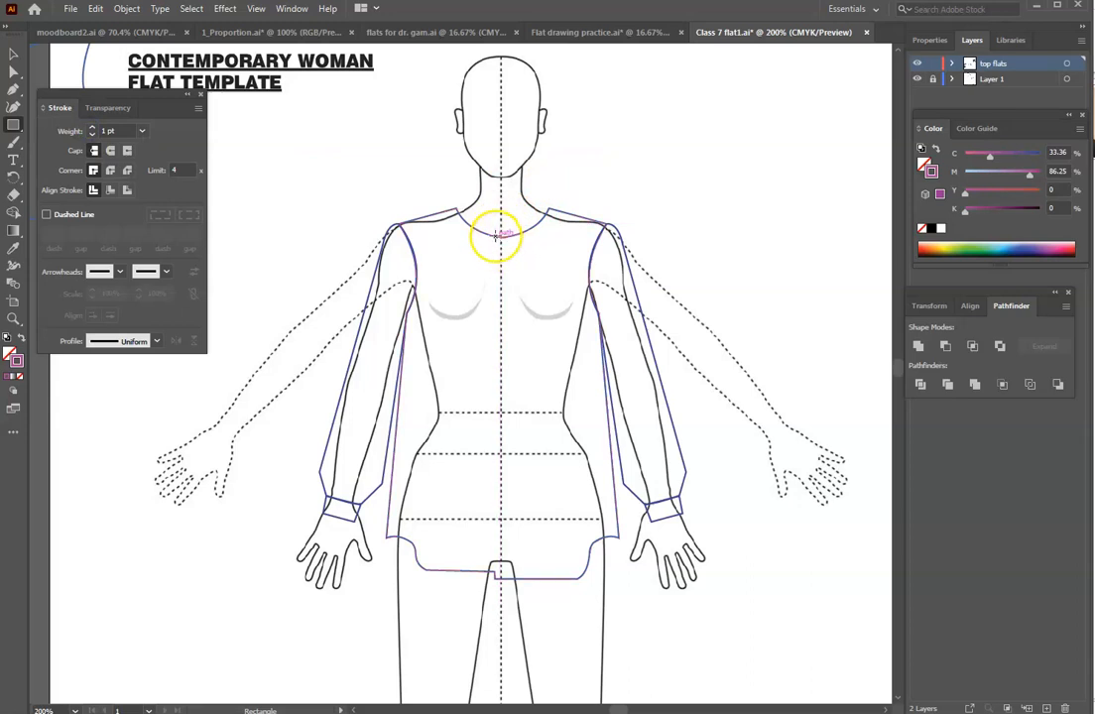
left_click_drag(488, 233, 519, 580)
- Narrow the placket by moving its lower corners and both neckline corners inward toward the centre line
key("ctrl+equal")
key("ctrl+equal")
key("ctrl+equal")
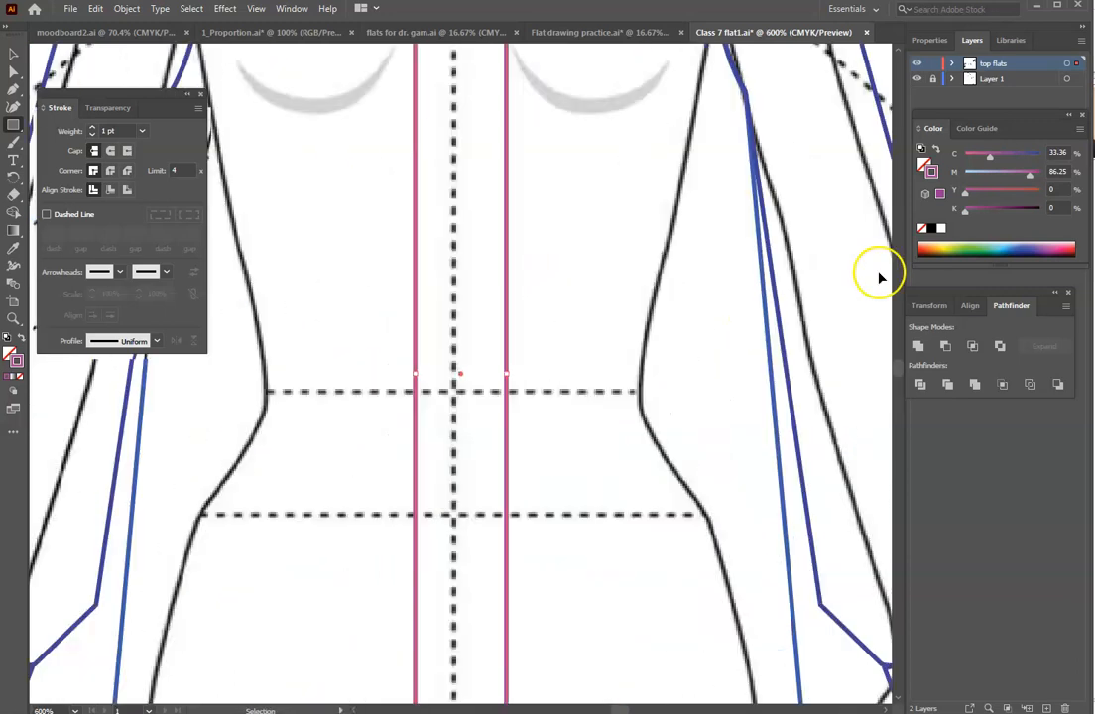
scroll(681, 284, "down", 10)
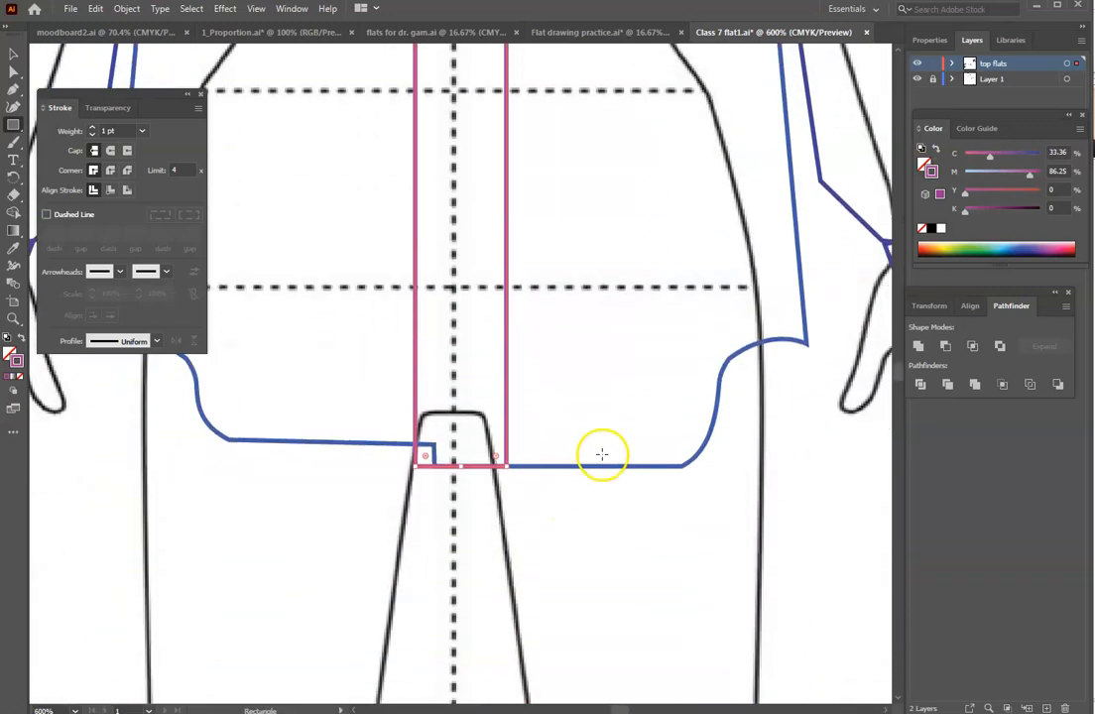
key("a")
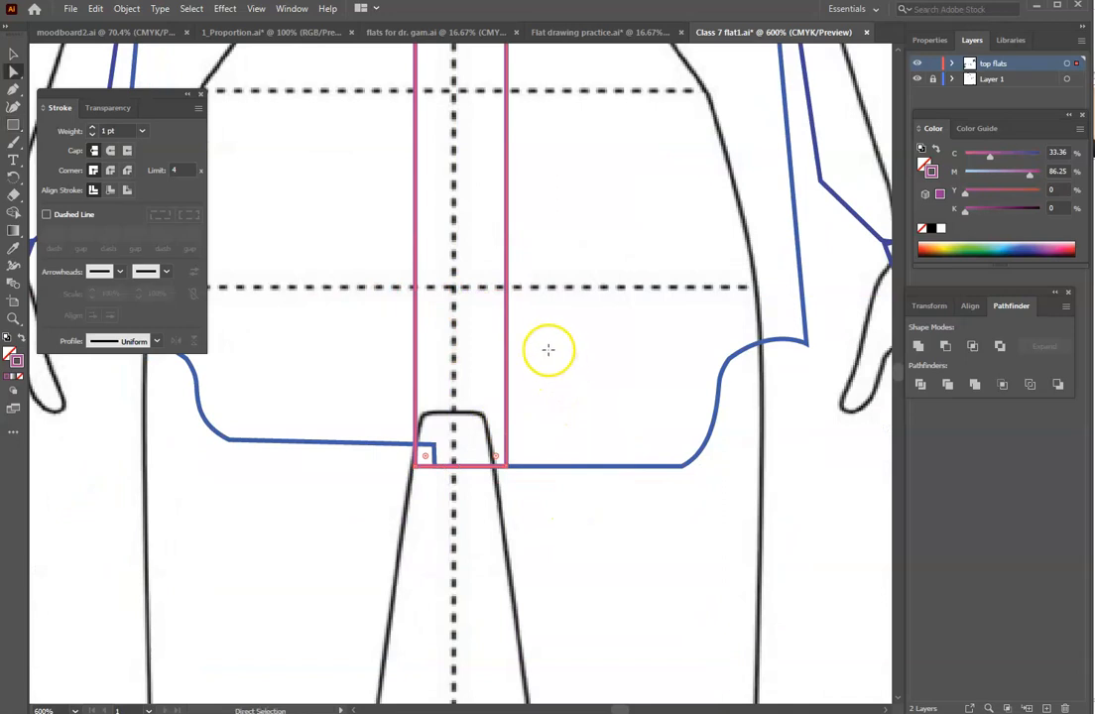
left_click_drag(415, 466, 495, 468)
scroll(562, 495, "up", 5)
scroll(494, 433, "up", 8)
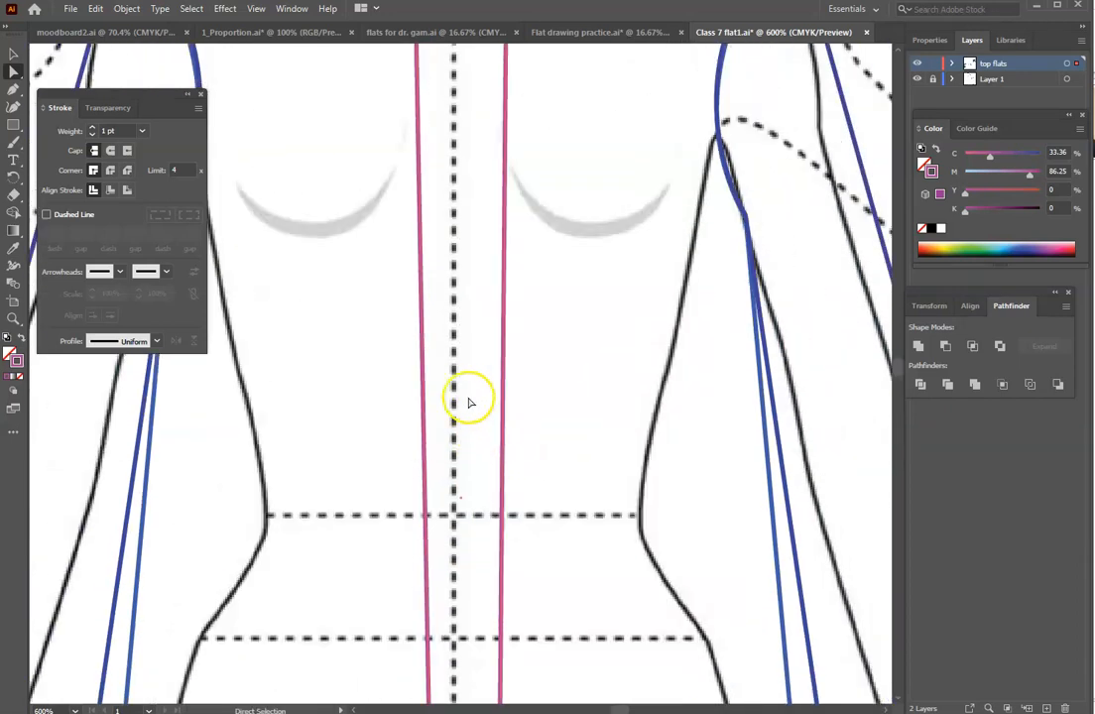
mouse_move(416, 217)
left_mouse_down()
mouse_move(430, 225)
mouse_move(433, 213)
left_mouse_up()
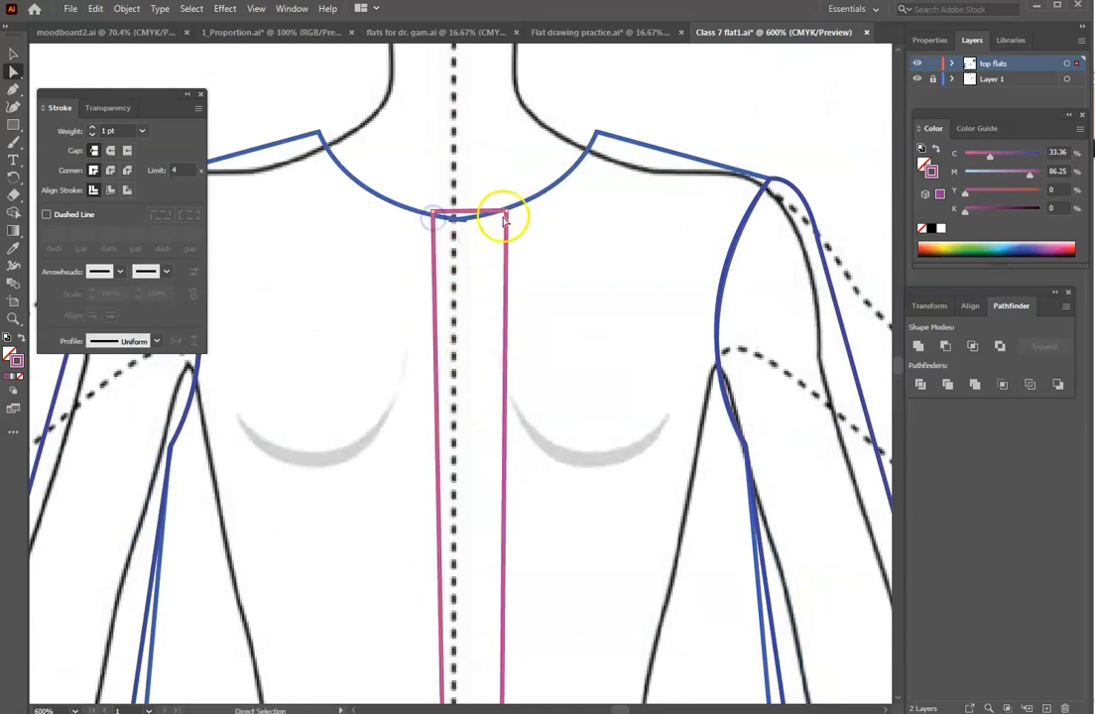
left_click_drag(503, 218, 488, 214)
- Align the placket's lower corner with the step in the hem and shift the neckline corner above it outward to match
scroll(689, 314, "down", 10)
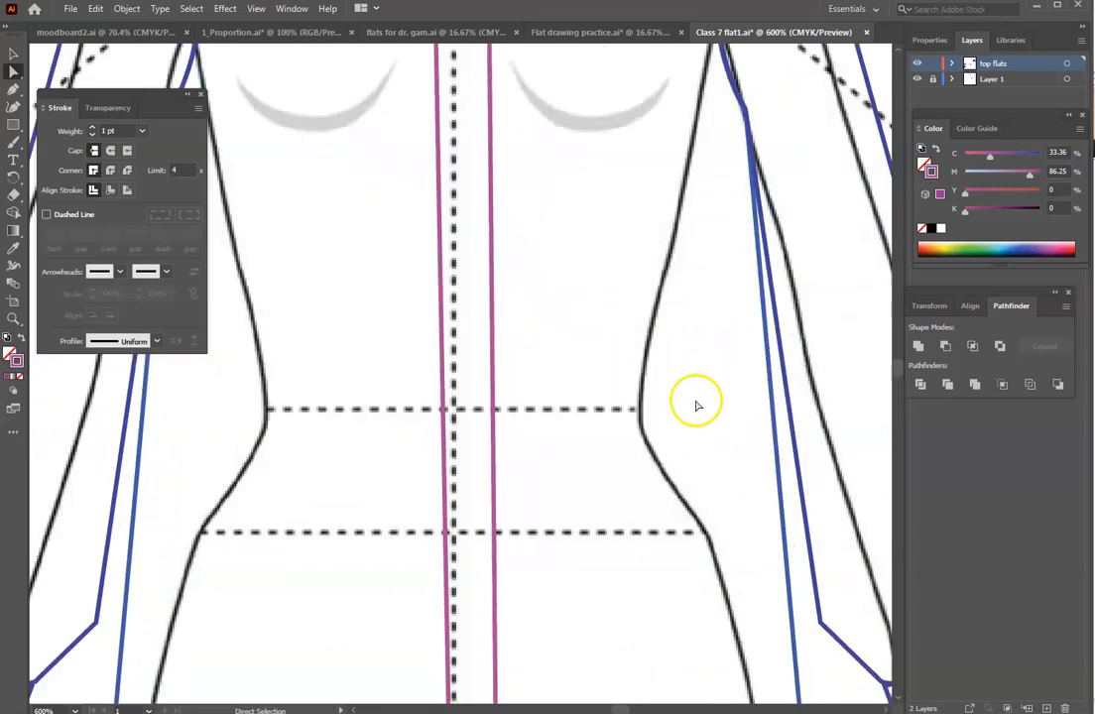
scroll(464, 306, "up", 3)
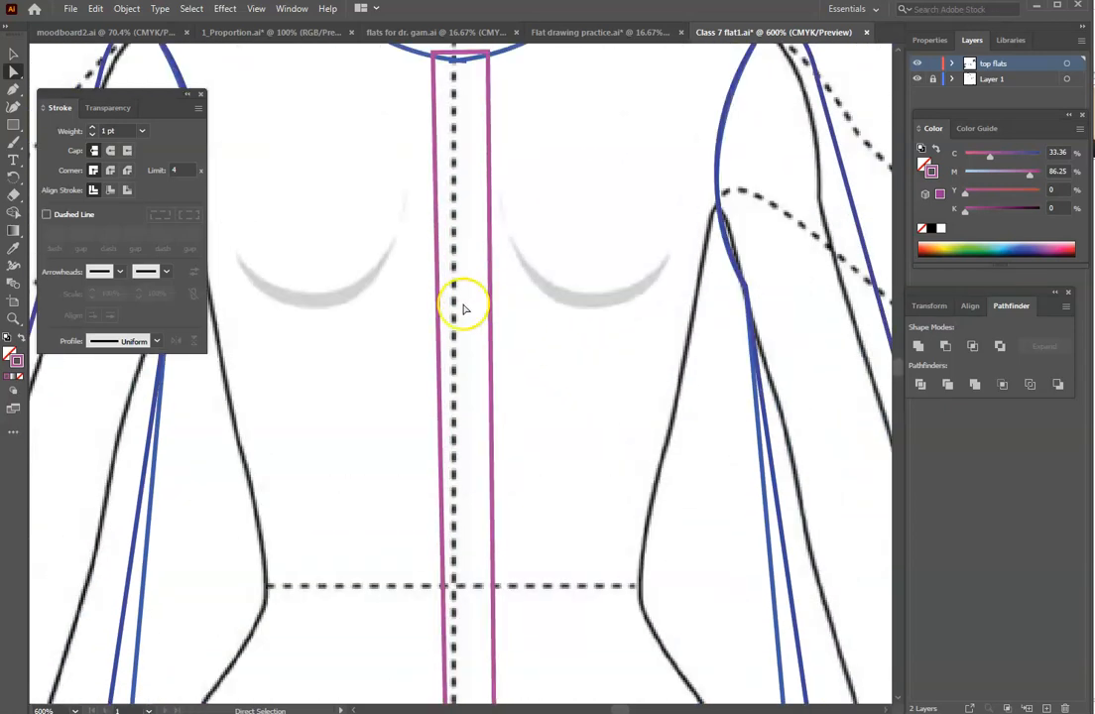
scroll(479, 459, "down", 7)
scroll(502, 552, "down", 1)
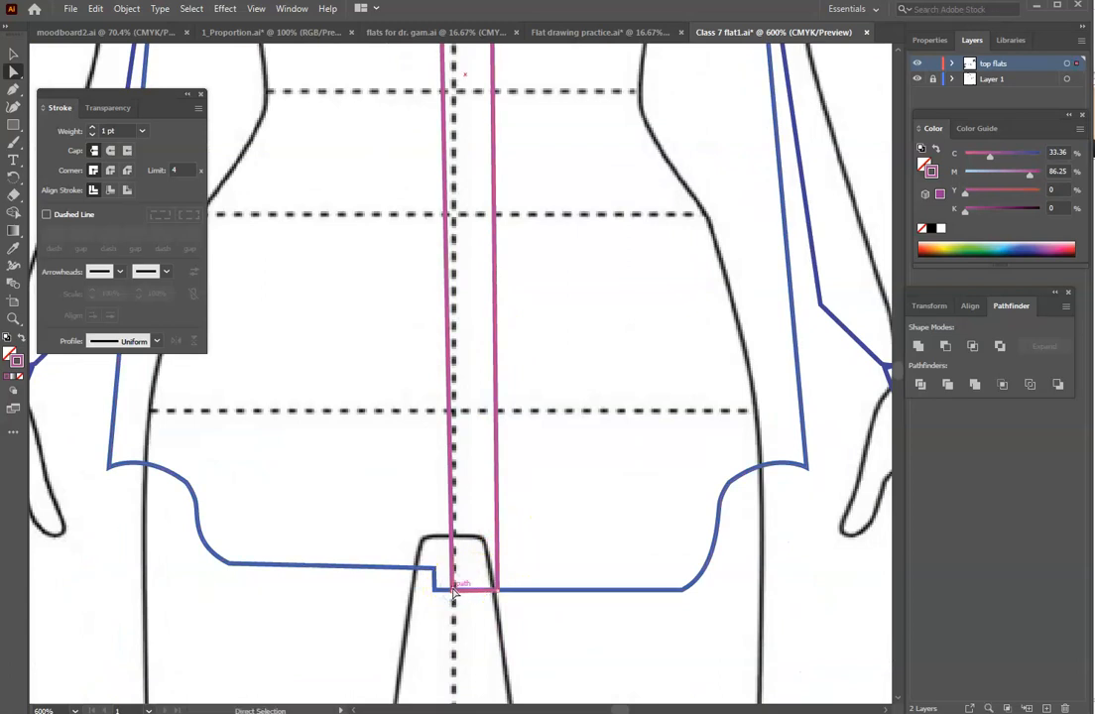
left_click_drag(450, 588, 433, 588)
scroll(552, 621, "up", 15)
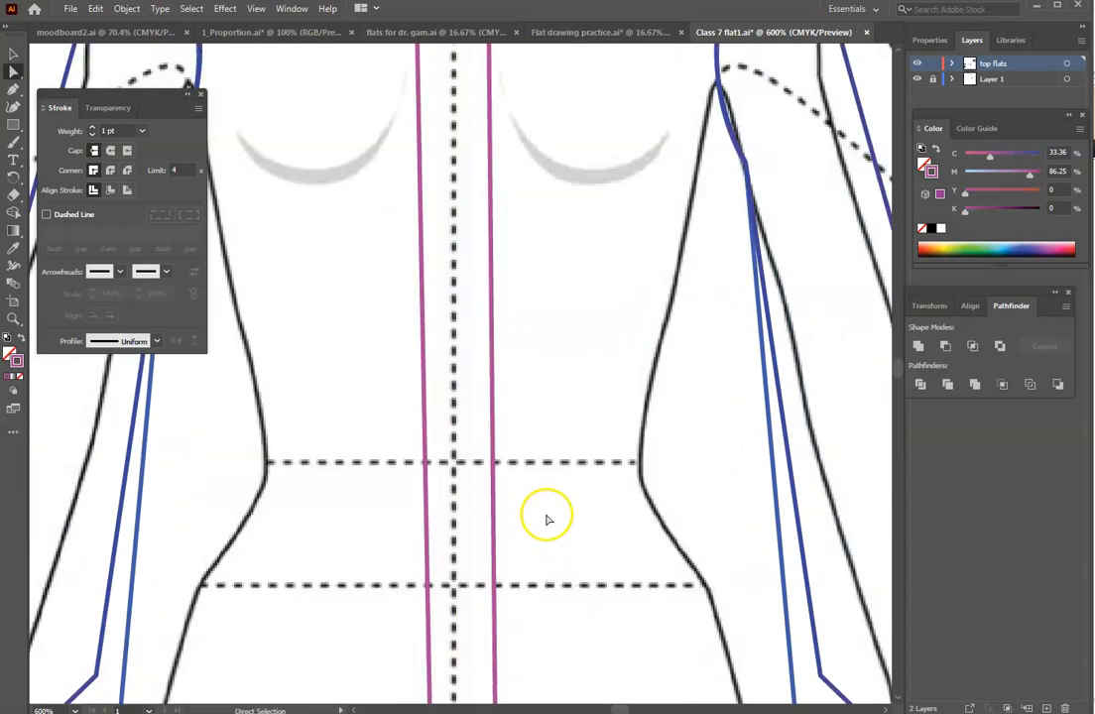
left_click_drag(418, 247, 456, 256)
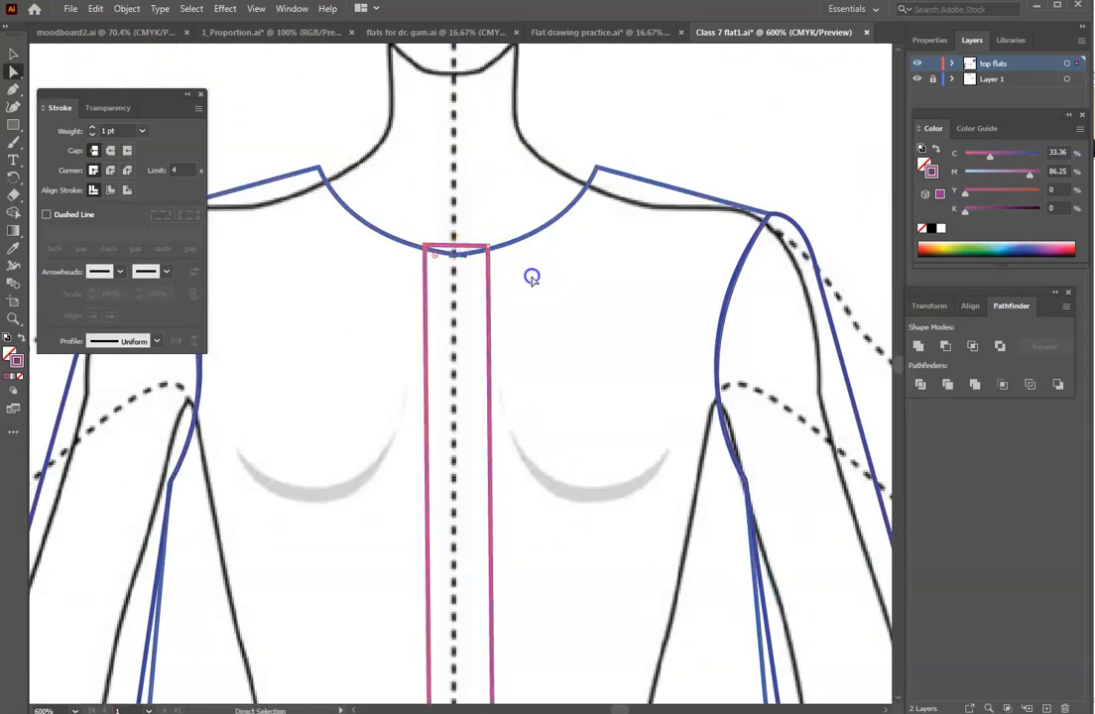
- Examine the placket's edges along the centre front from the neckline to the hem
scroll(599, 367, "down", 10)
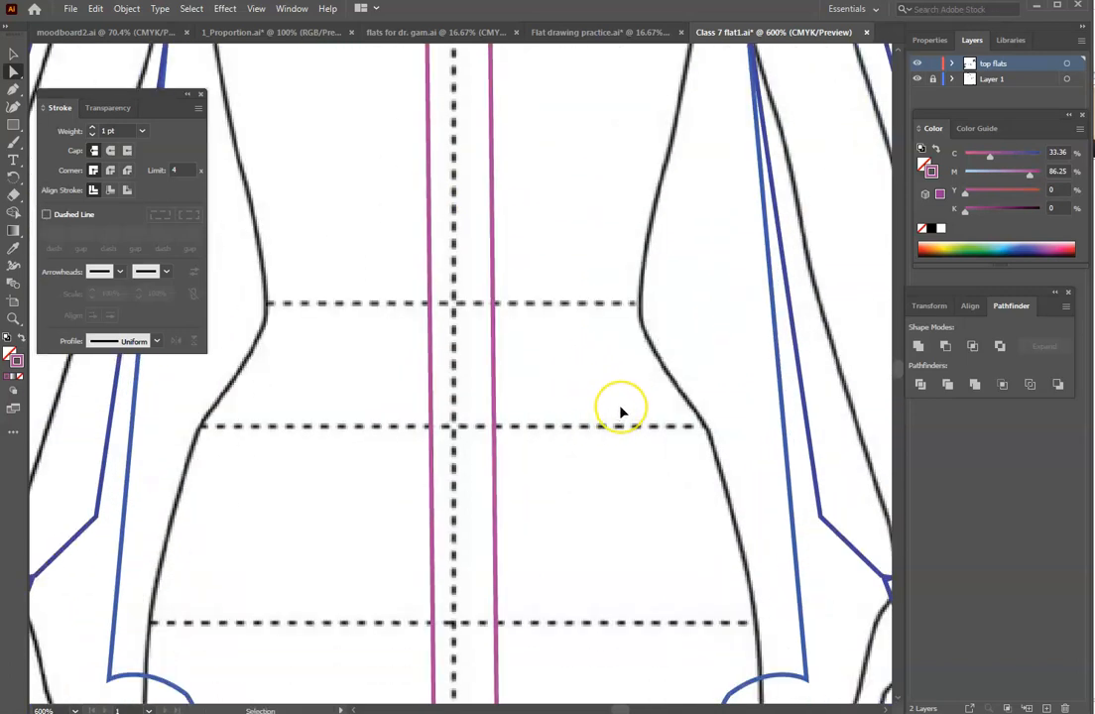
key("ctrl+minus")
key("ctrl+minus")
key("ctrl+minus")
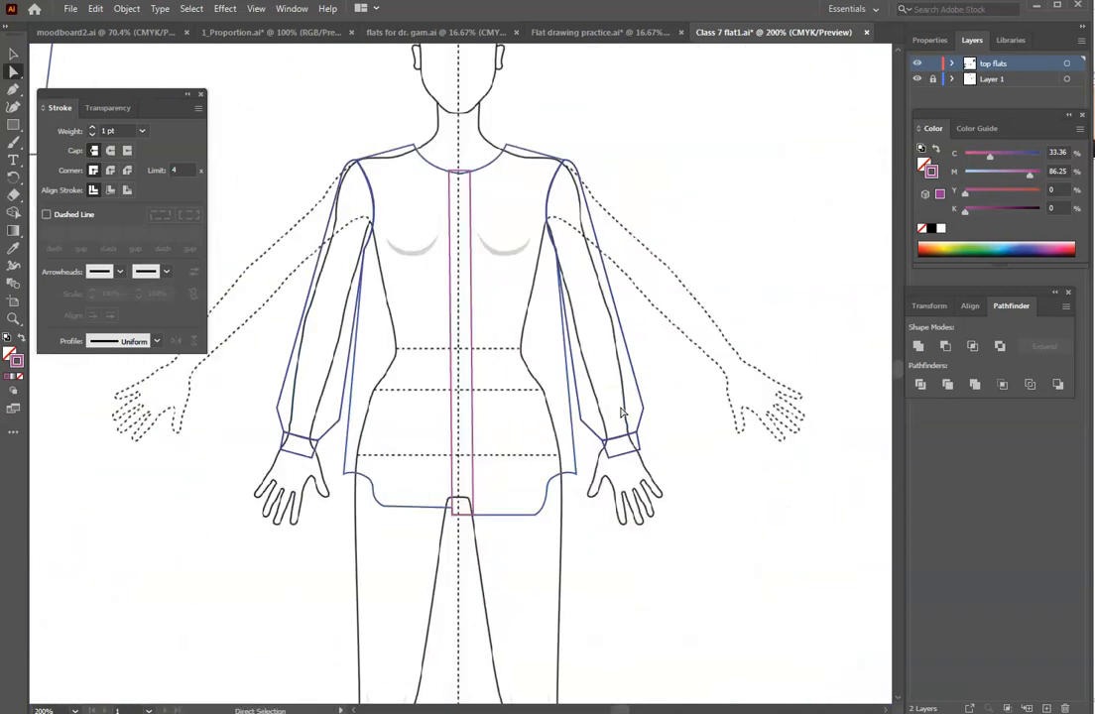
key("ctrl+plus")
key("ctrl+plus")
key("ctrl+plus")
key("ctrl+plus")
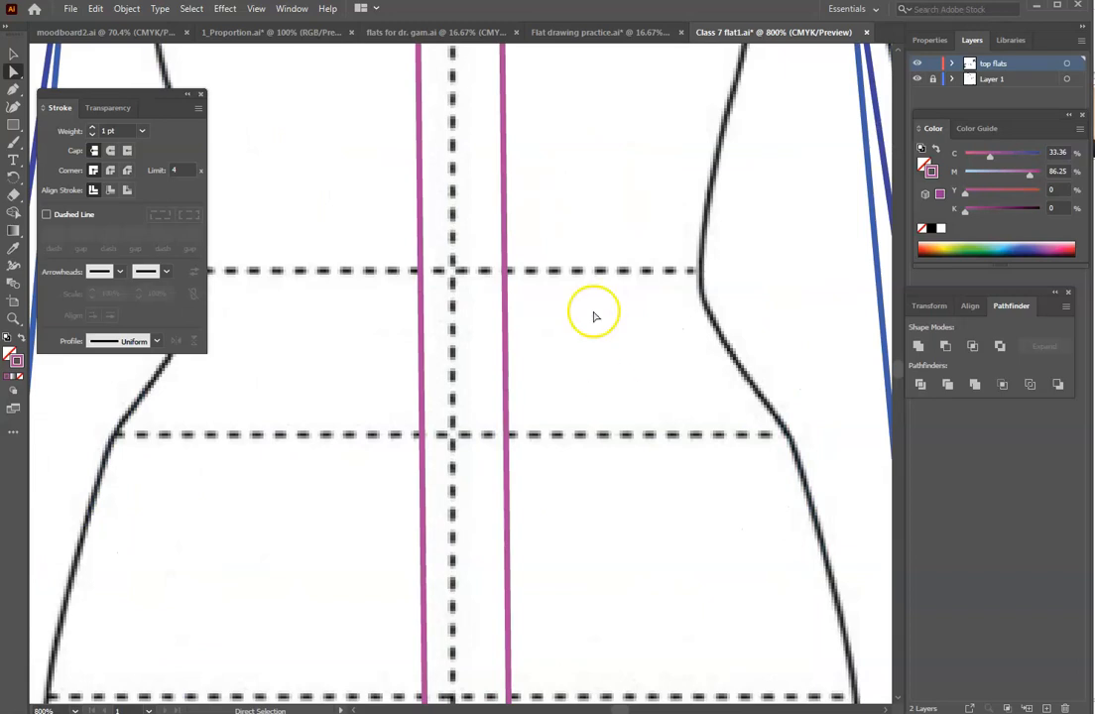
scroll(593, 315, "up", 10)
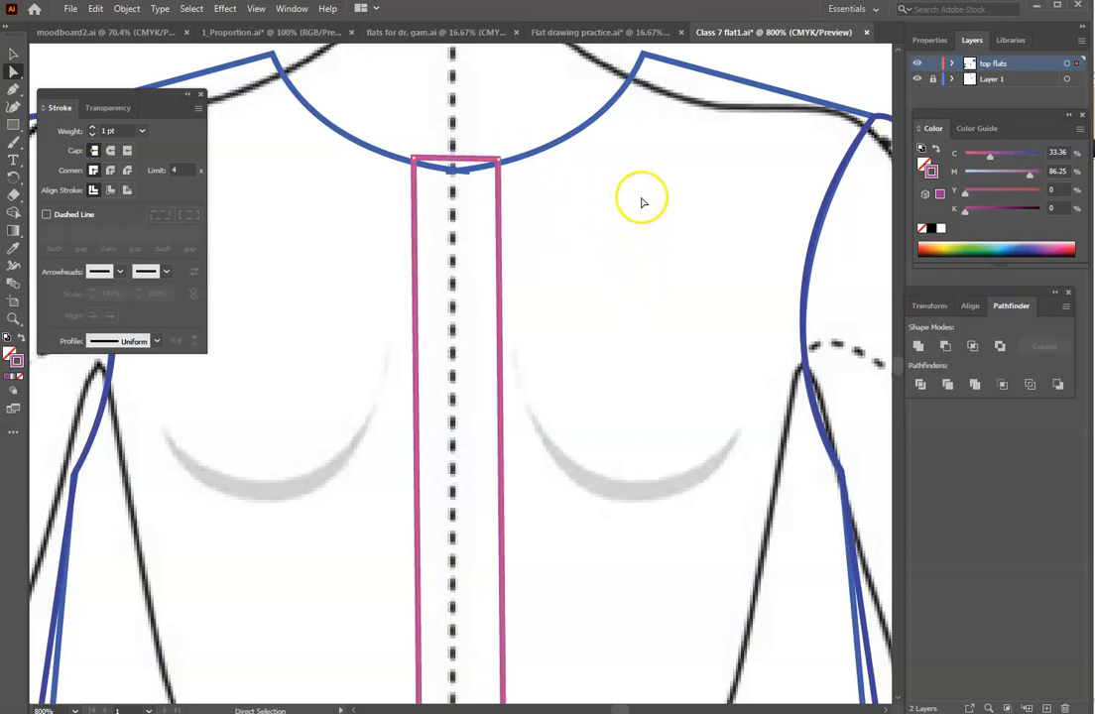
scroll(639, 216, "down", 10)
scroll(654, 133, "down", 10)
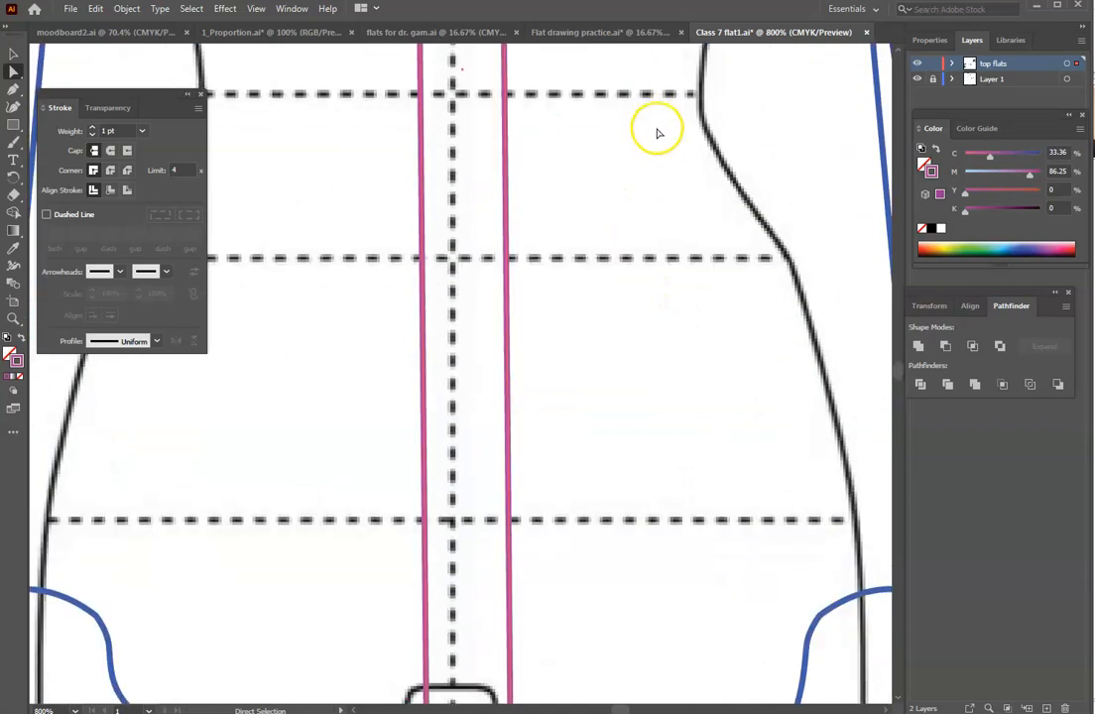
scroll(674, 121, "up", 10)
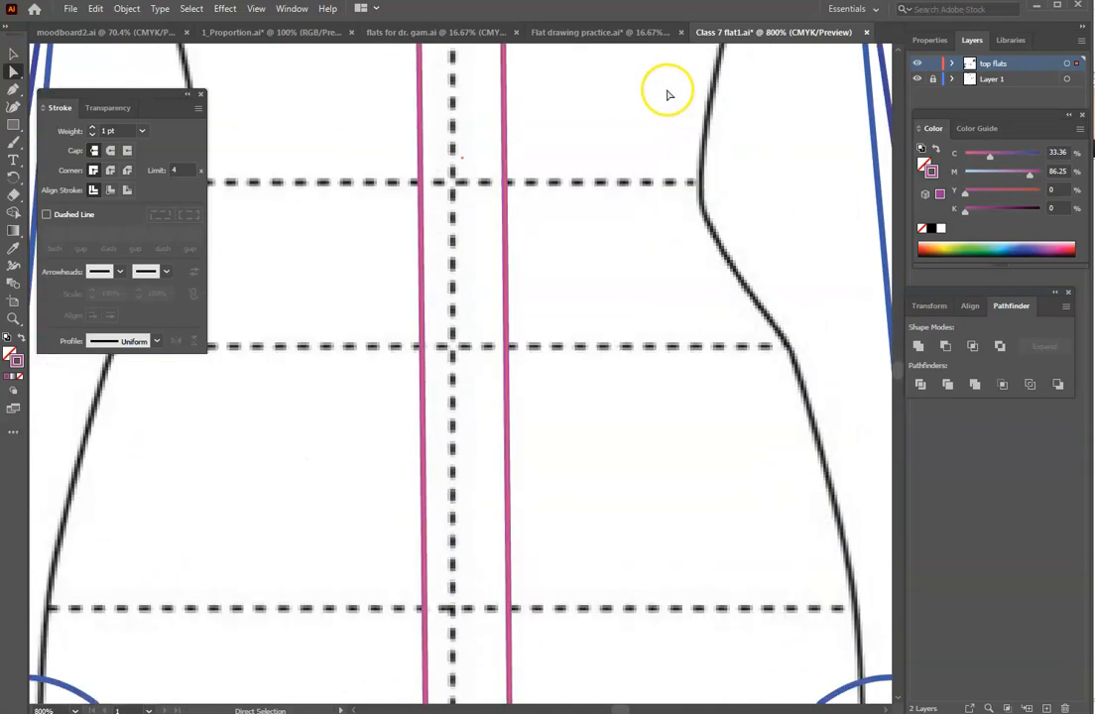
scroll(297, 199, "up", 3)
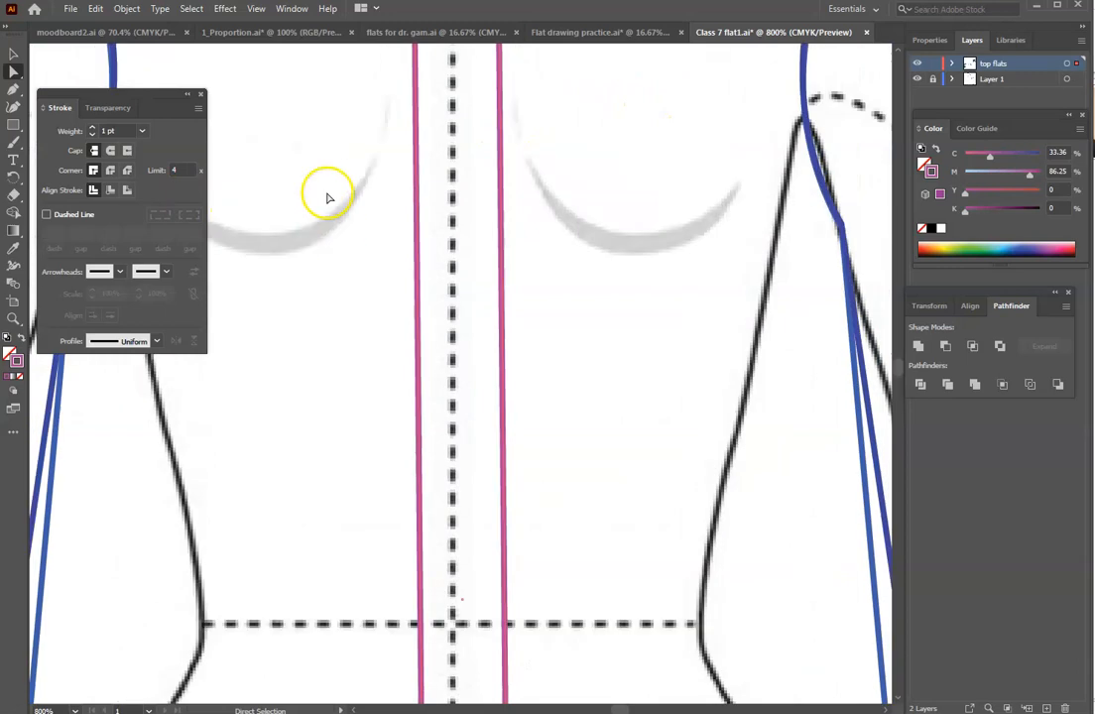
key("ctrl+minus")
key("ctrl+minus")
key("ctrl+minus")
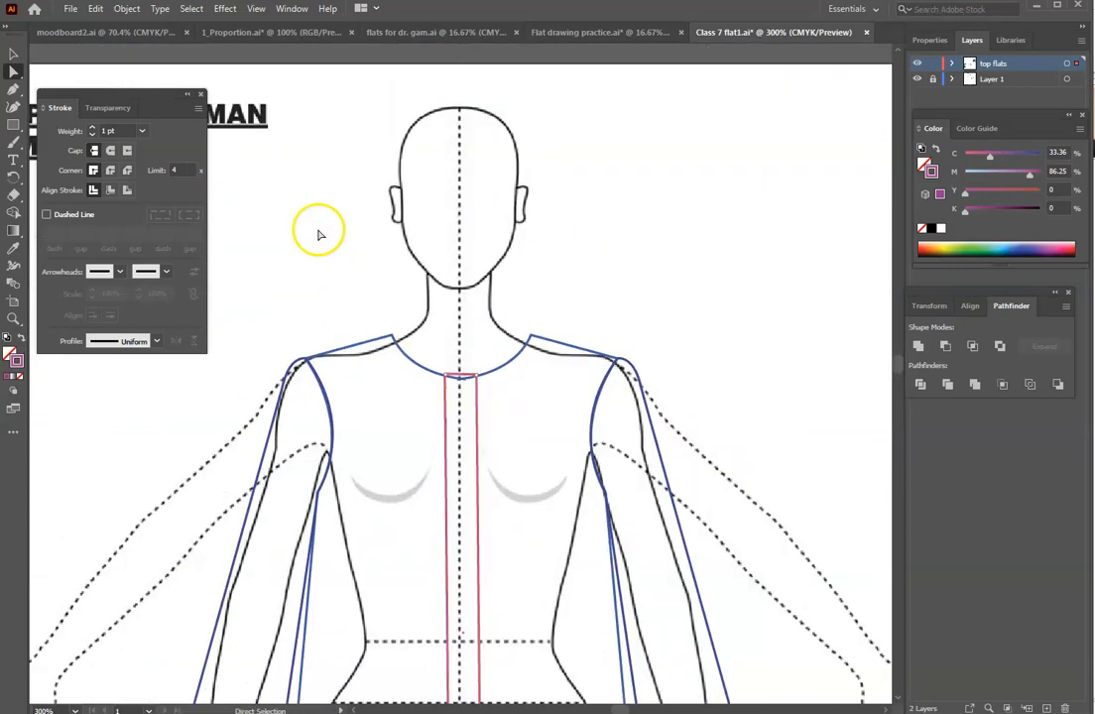
scroll(327, 243, "down", 5)
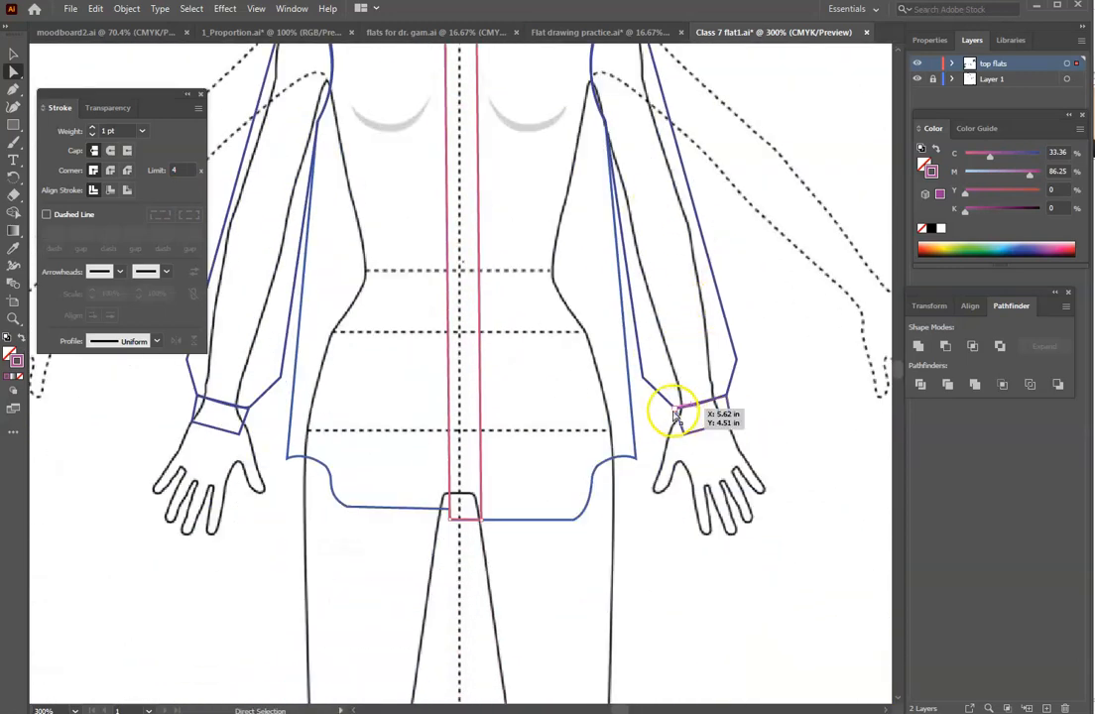
- Draw a small button circle with the Ellipse tool on the chest beside the placket and select it for copying
scroll(674, 414, "up", 2)
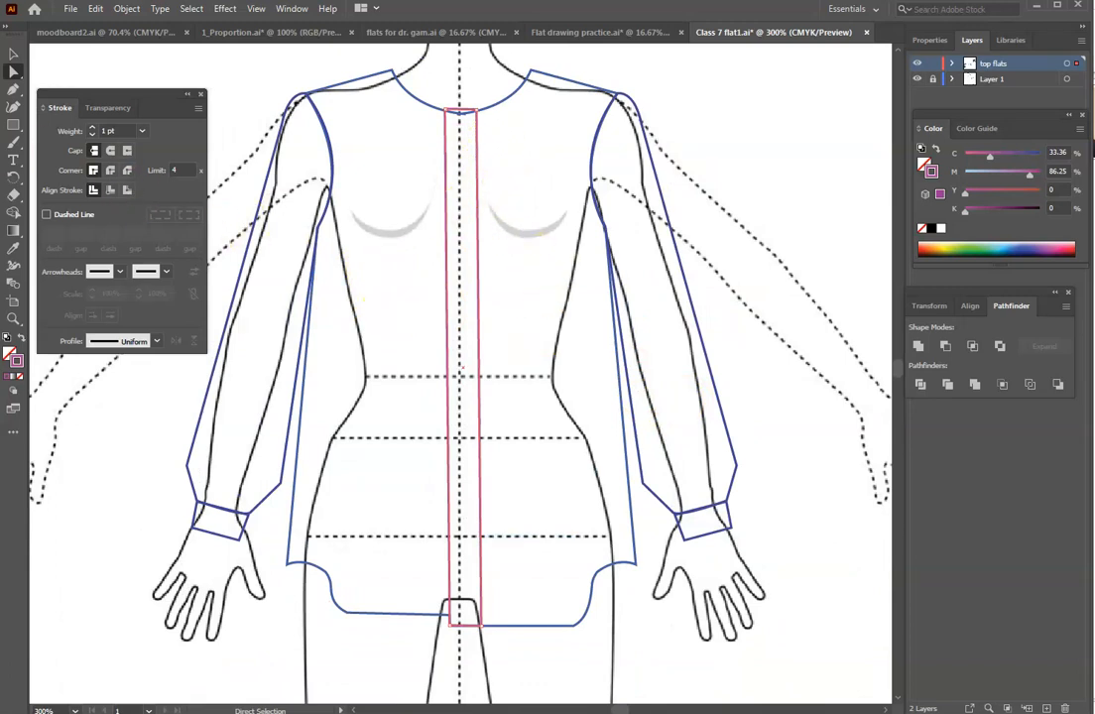
left_click(10, 127)
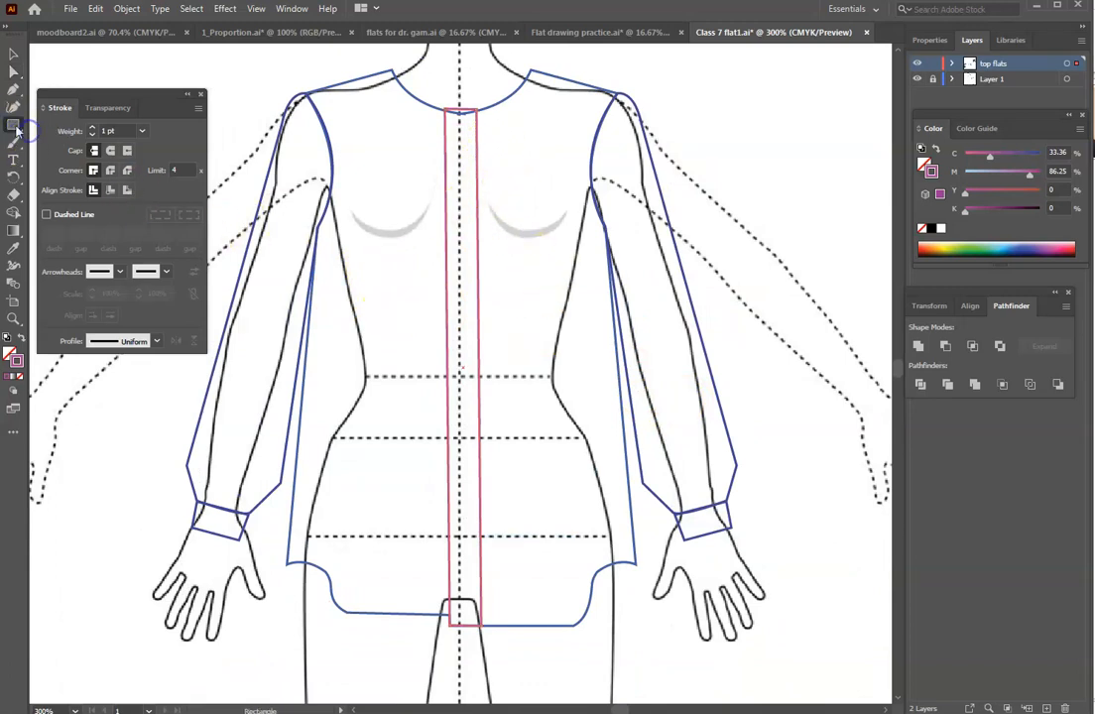
left_click_drag(17, 132, 84, 146)
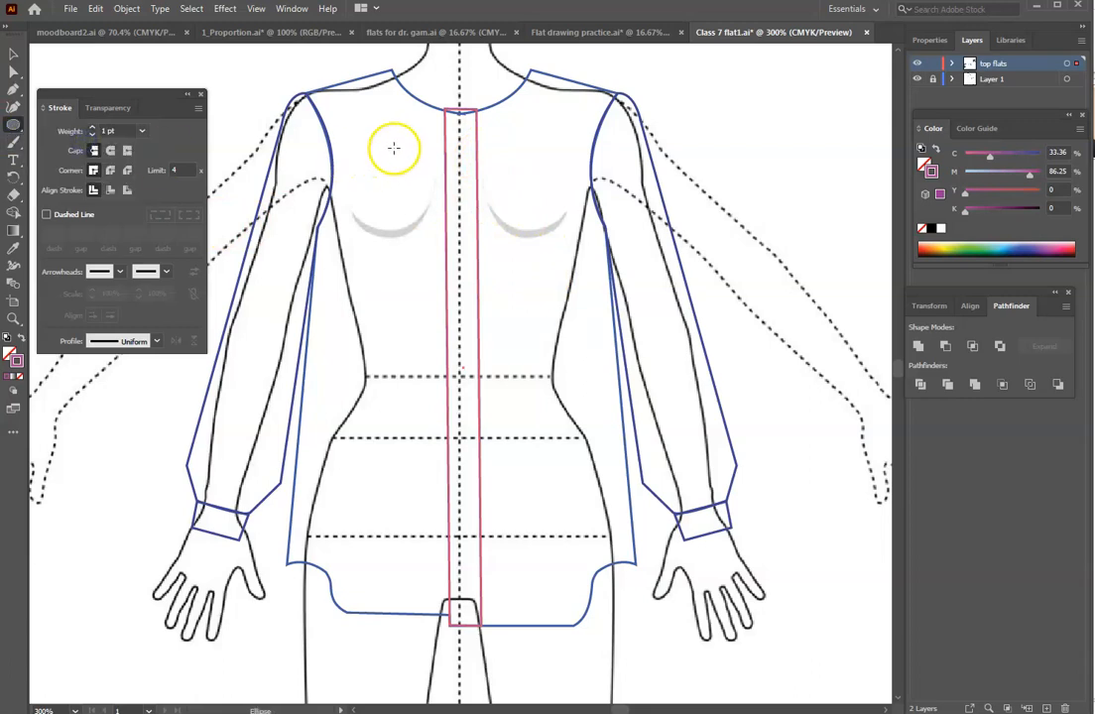
left_click_drag(374, 144, 397, 165)
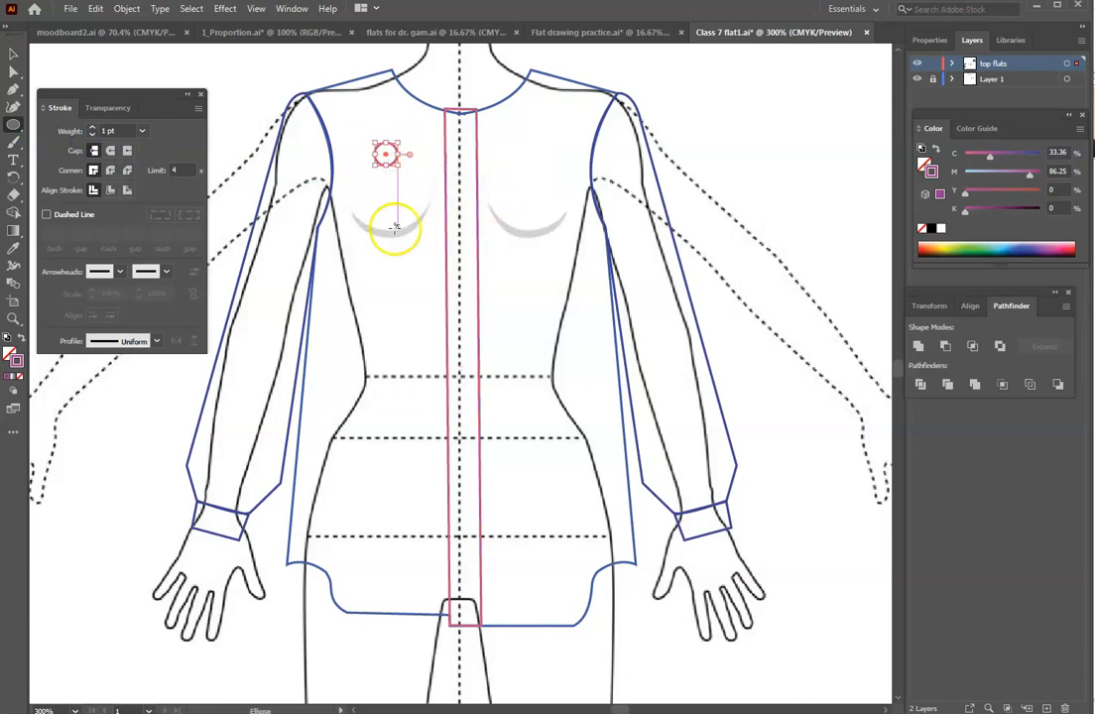
left_click(347, 194)
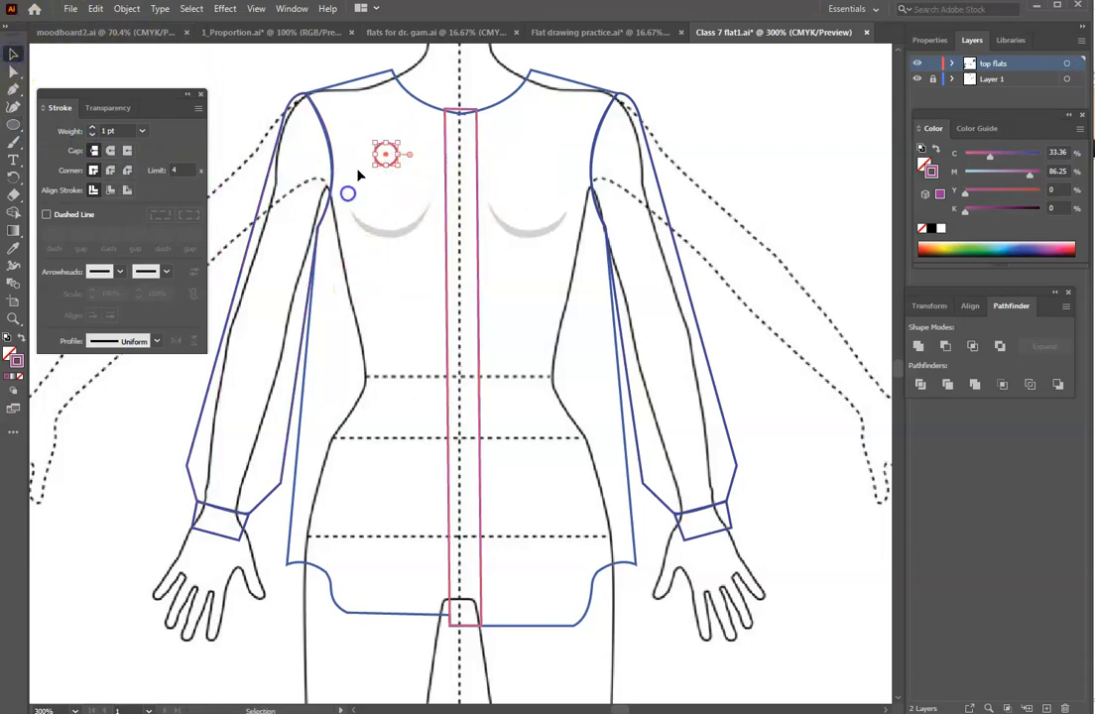
left_click(394, 161)
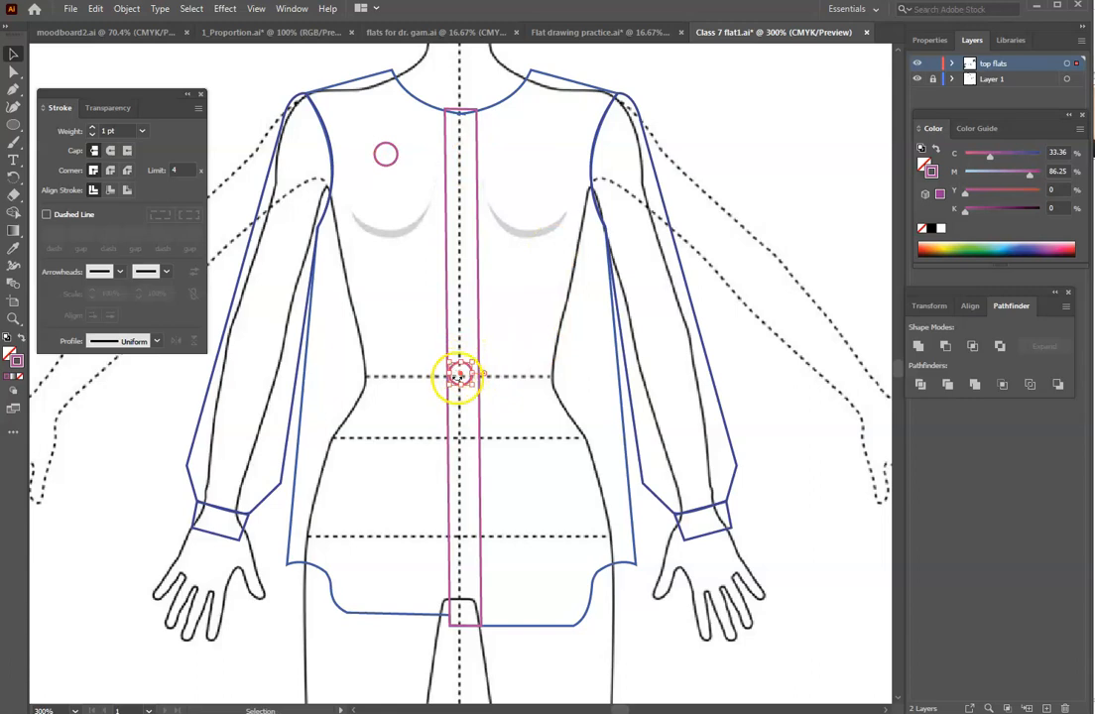
- Paste copies of the button circle and place them in a column below it beside the placket
left_click_drag(458, 379, 388, 244)
left_click_drag(459, 374, 387, 347)
key("a")
key("ctrl+v")
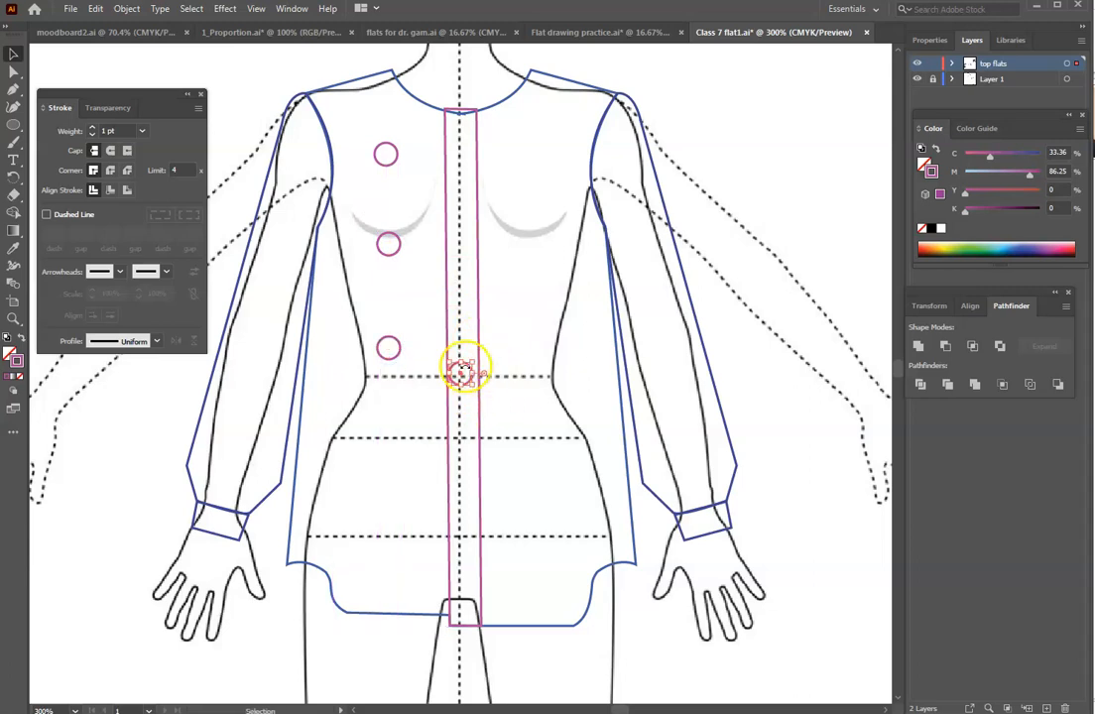
left_click_drag(464, 368, 387, 482)
- Remove all the button circles, keeping only the placket on the centre front
key("ctrl+z")
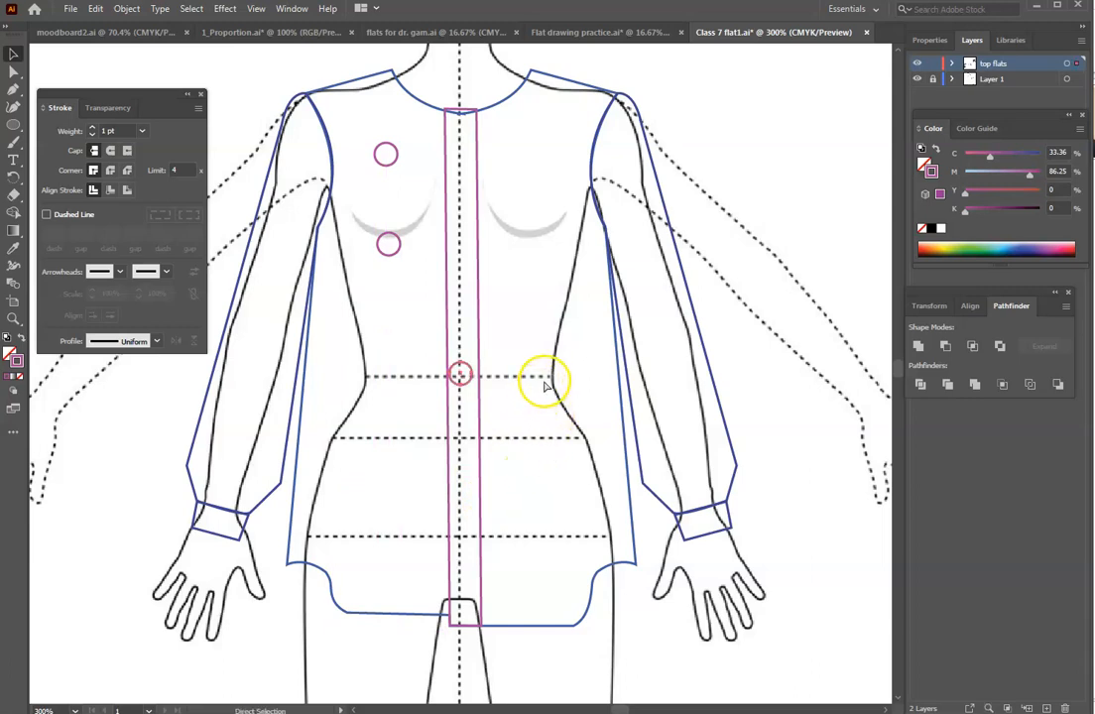
key("Delete")
key("ctrl+z")
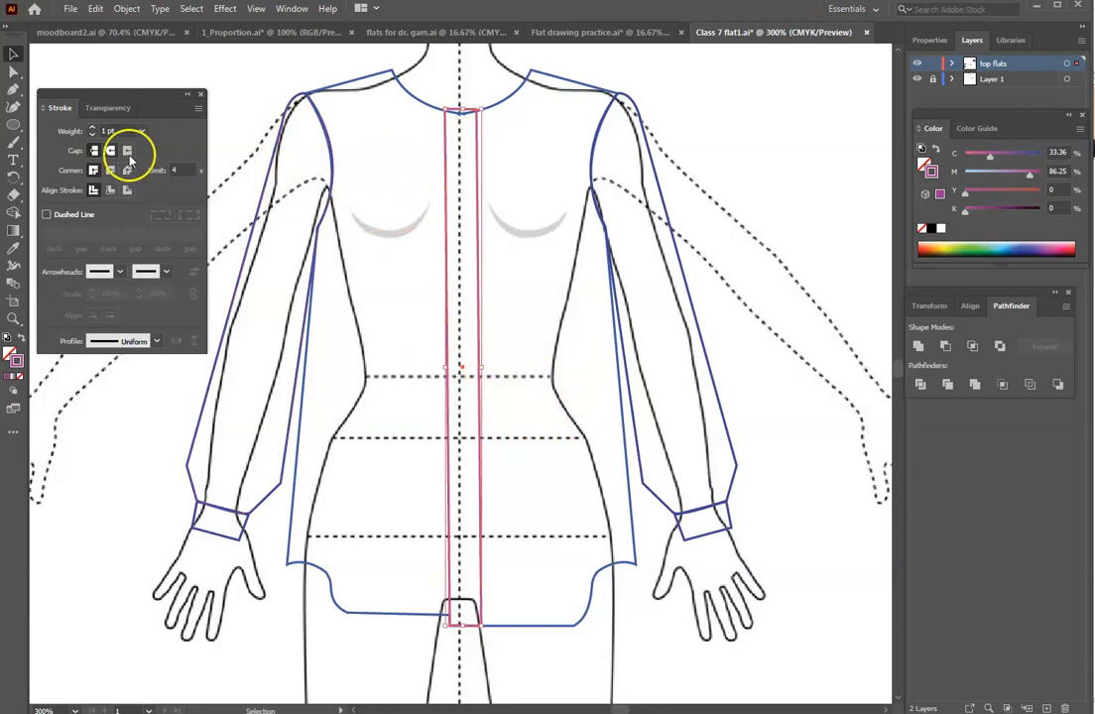
- Draw a smaller button circle beside the placket at chest level and place four pasted copies in a column below it
left_click(14, 124)
left_click_drag(395, 159, 410, 175)
key("ctrl+v")
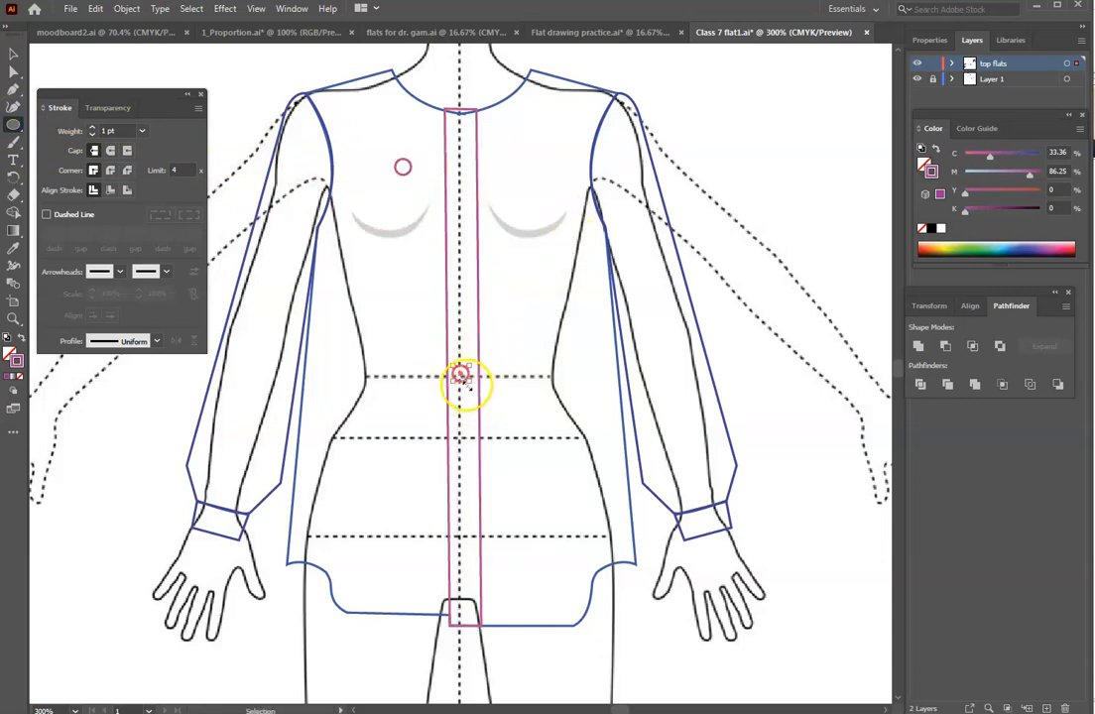
left_click_drag(461, 377, 398, 279)
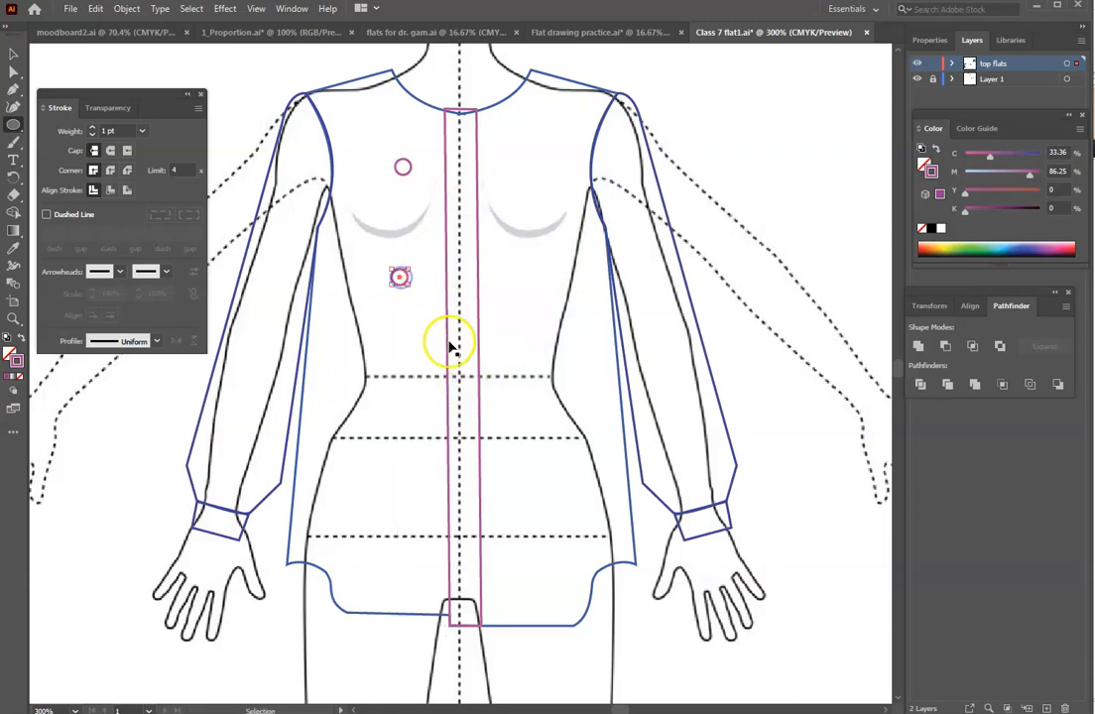
left_click_drag(461, 376, 408, 445)
left_click(462, 375)
left_click(462, 377)
left_click_drag(462, 379, 407, 540)
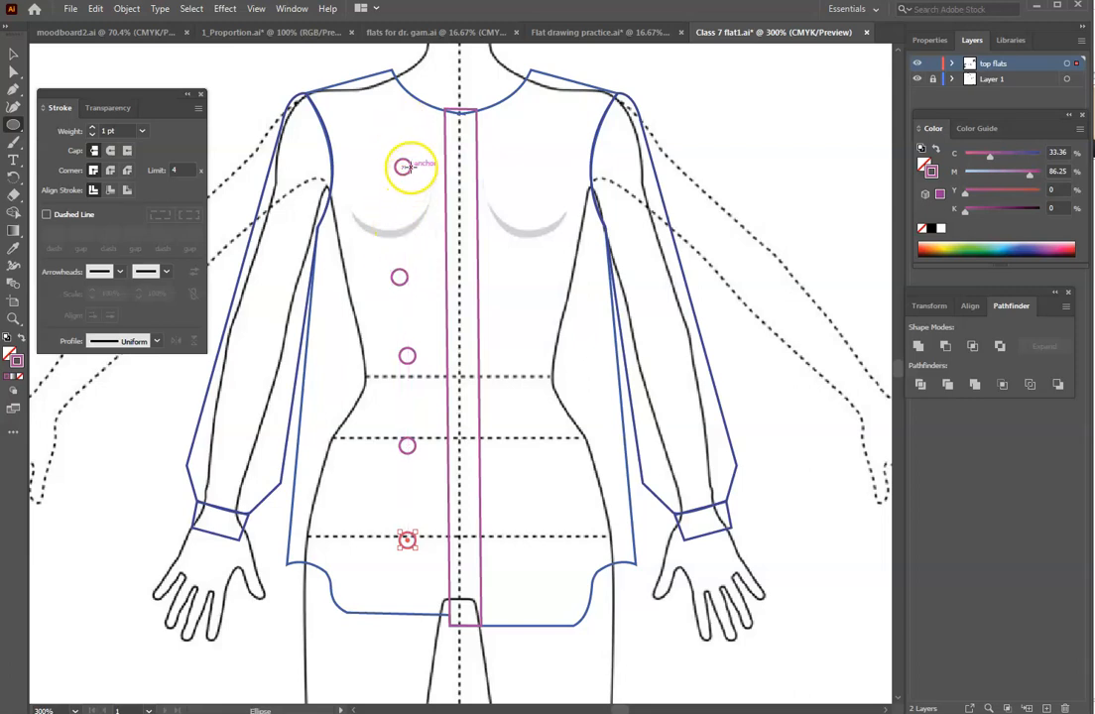
- Move the five button circles onto the placket's centre line, with the first just below the neckline and the others spaced down to the hip
left_click(13, 54)
left_click_drag(407, 174, 490, 132)
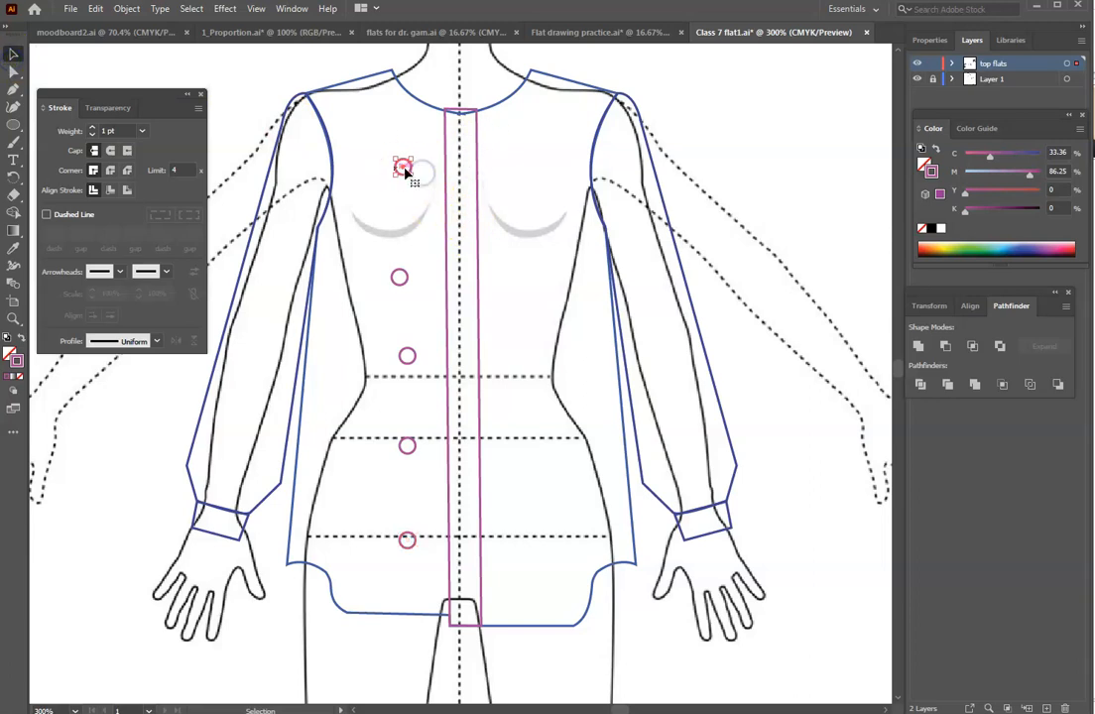
left_click_drag(405, 173, 461, 120)
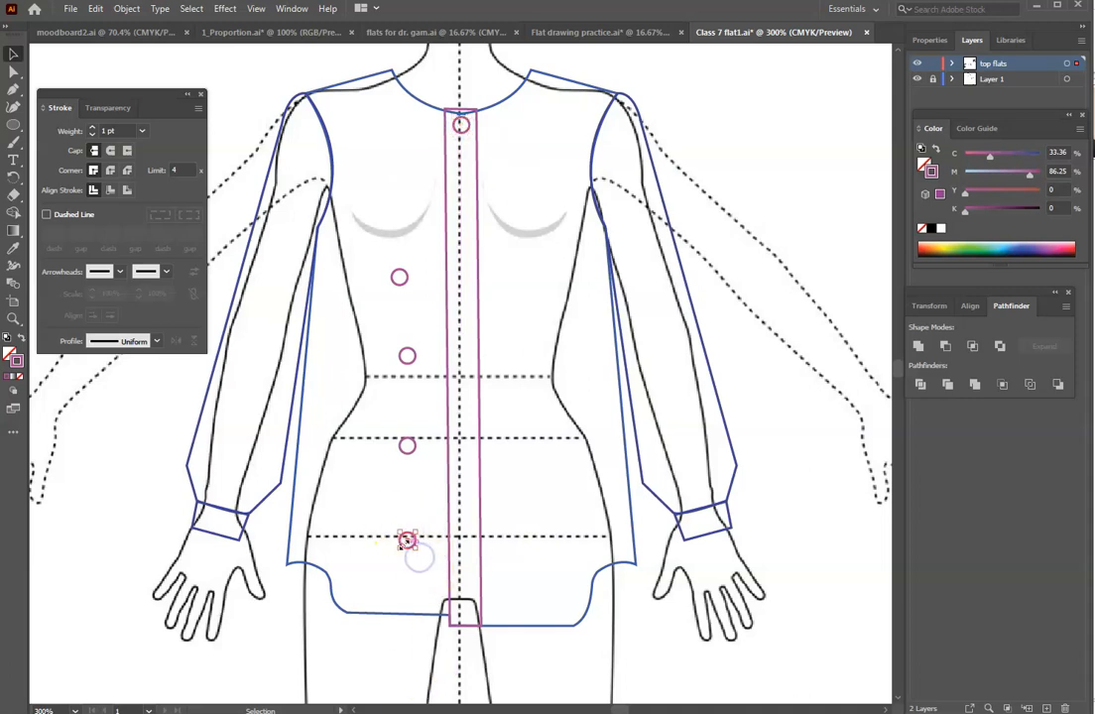
left_click_drag(406, 542, 460, 540)
left_click_drag(408, 444, 462, 442)
left_click_drag(407, 355, 461, 328)
left_click_drag(401, 279, 461, 201)
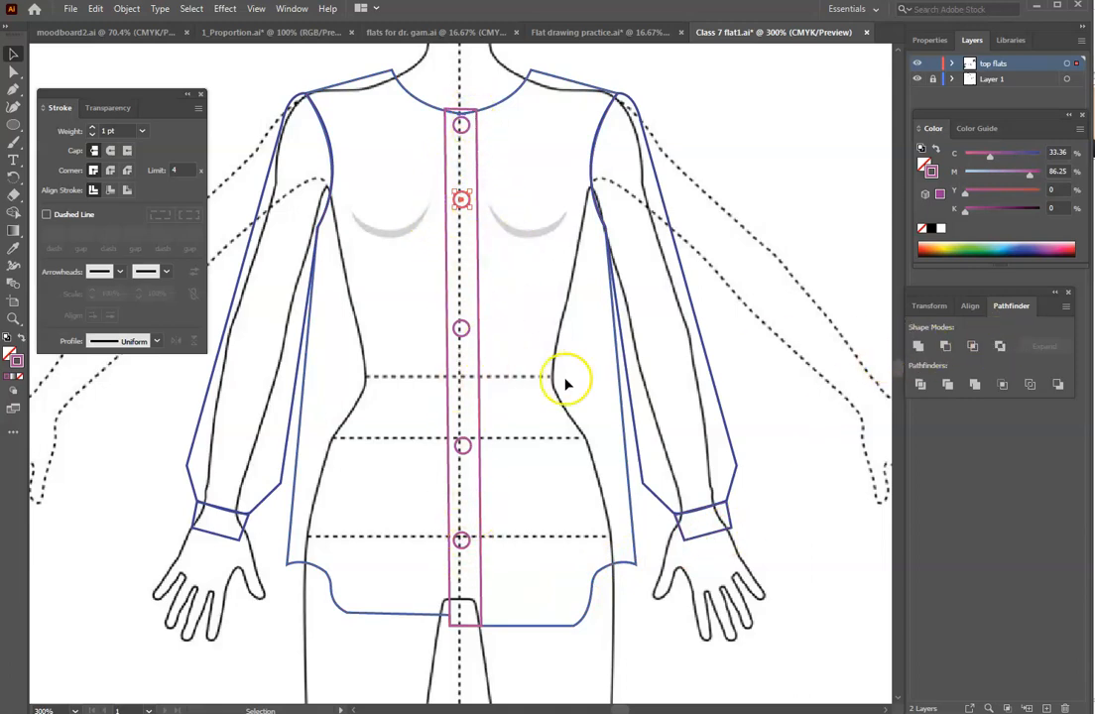
- Place the floating alignment panel group directly below the Stroke panel with the Align options showing
left_click_drag(995, 295, 156, 367)
left_click(109, 381)
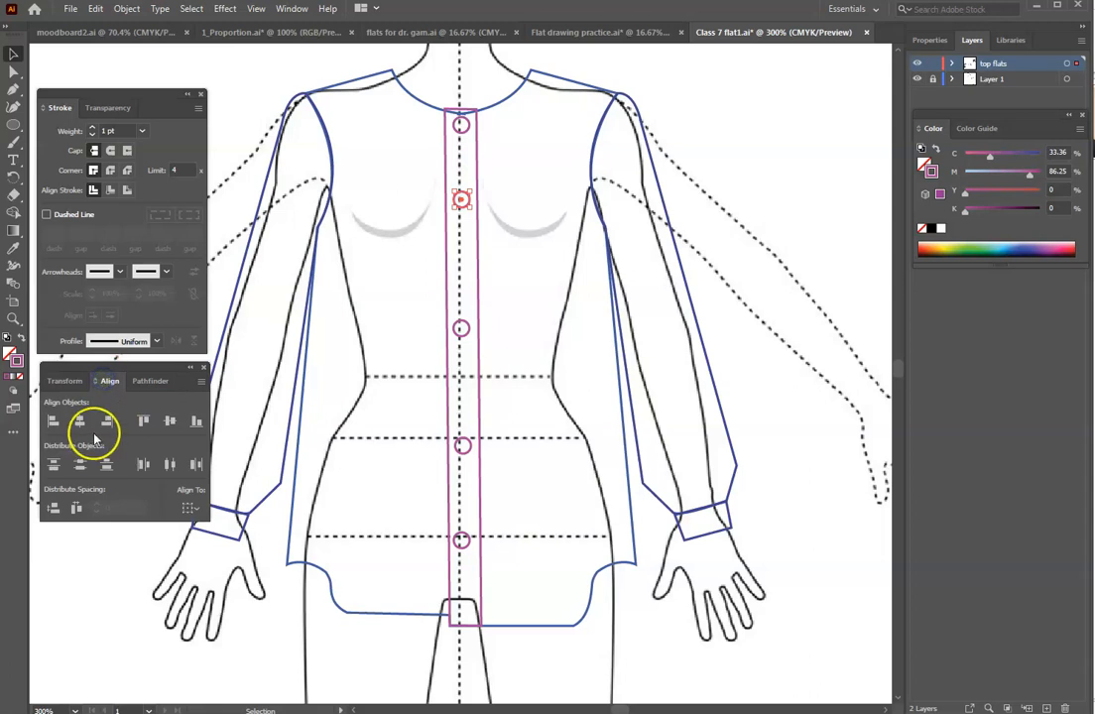
left_click(293, 9)
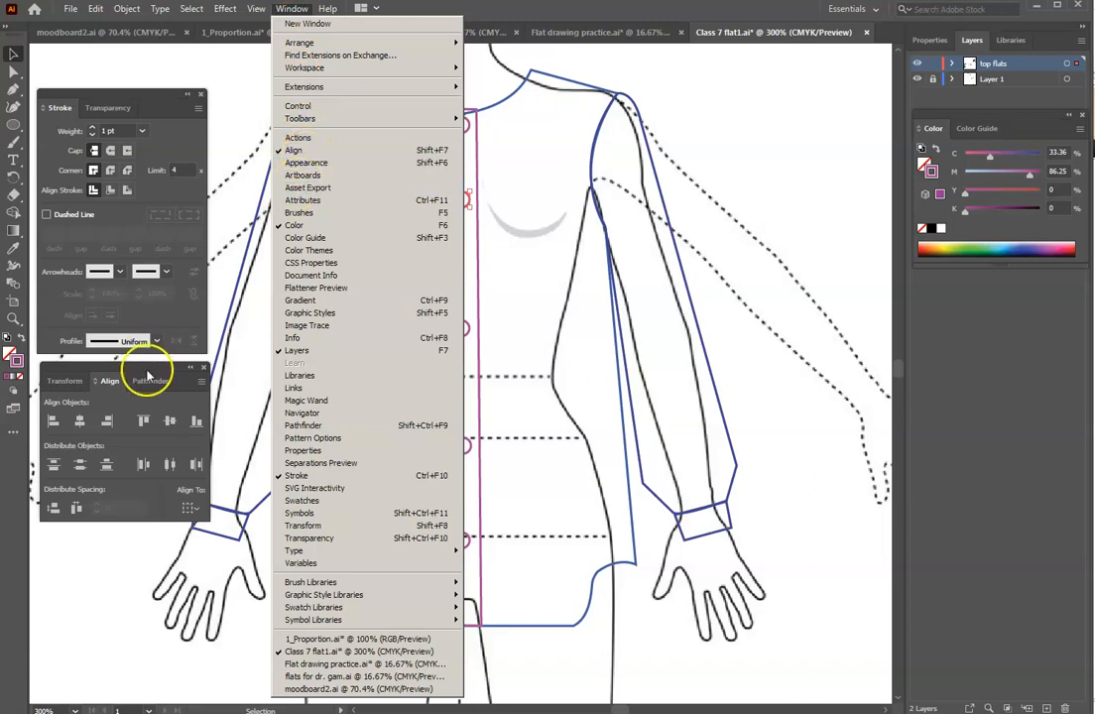
left_click(181, 386)
mouse_move(140, 375)
left_mouse_down()
mouse_move(112, 375)
mouse_move(135, 373)
left_mouse_up()
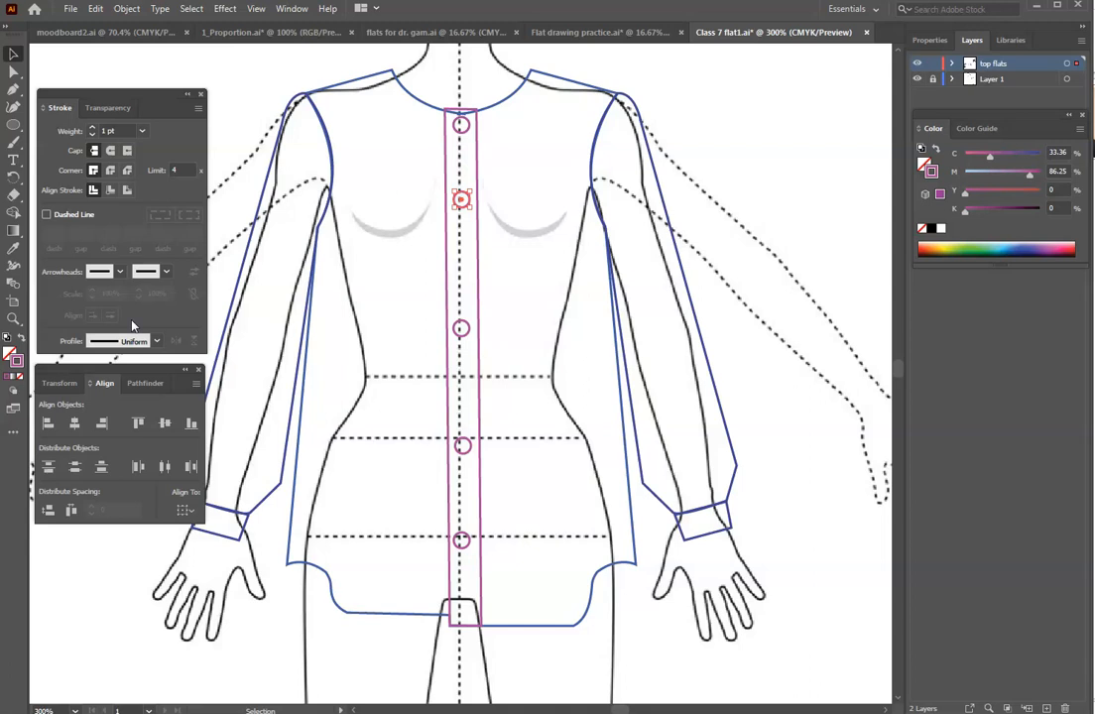
- Select all five button circles on the placket and align them by their horizontal centres
left_click(549, 143)
left_click_drag(466, 129, 464, 198)
left_click(464, 198, "shift")
left_click(464, 332, "shift")
left_click(462, 443, "shift")
left_click(460, 538, "shift")
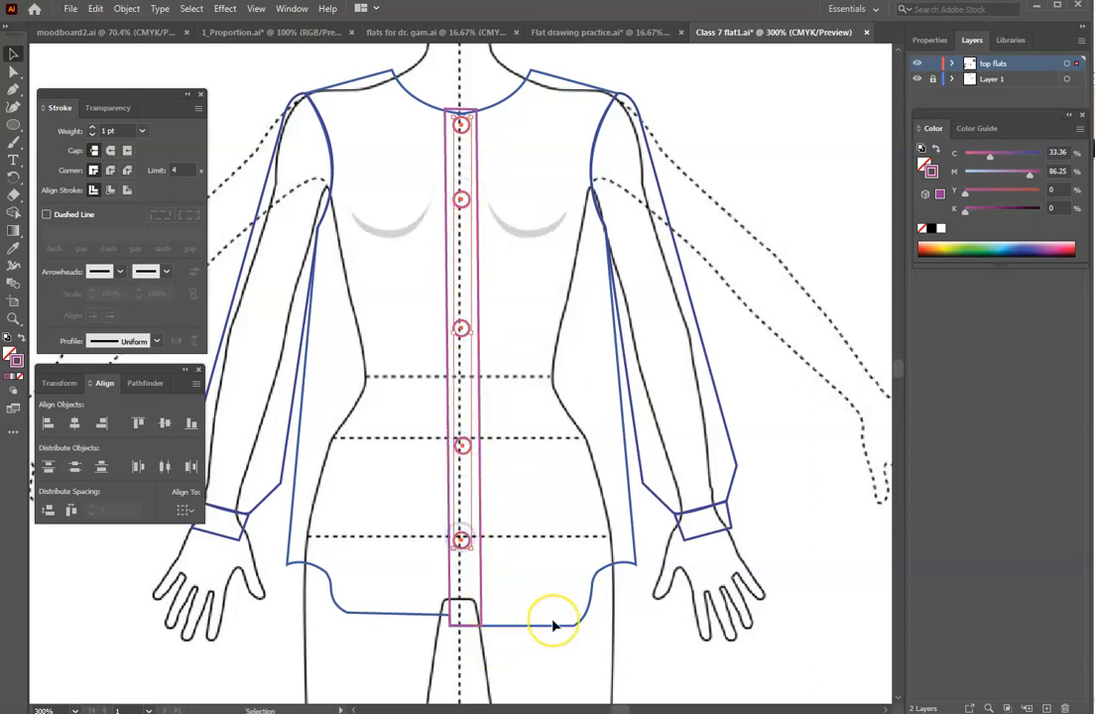
left_click(56, 472)
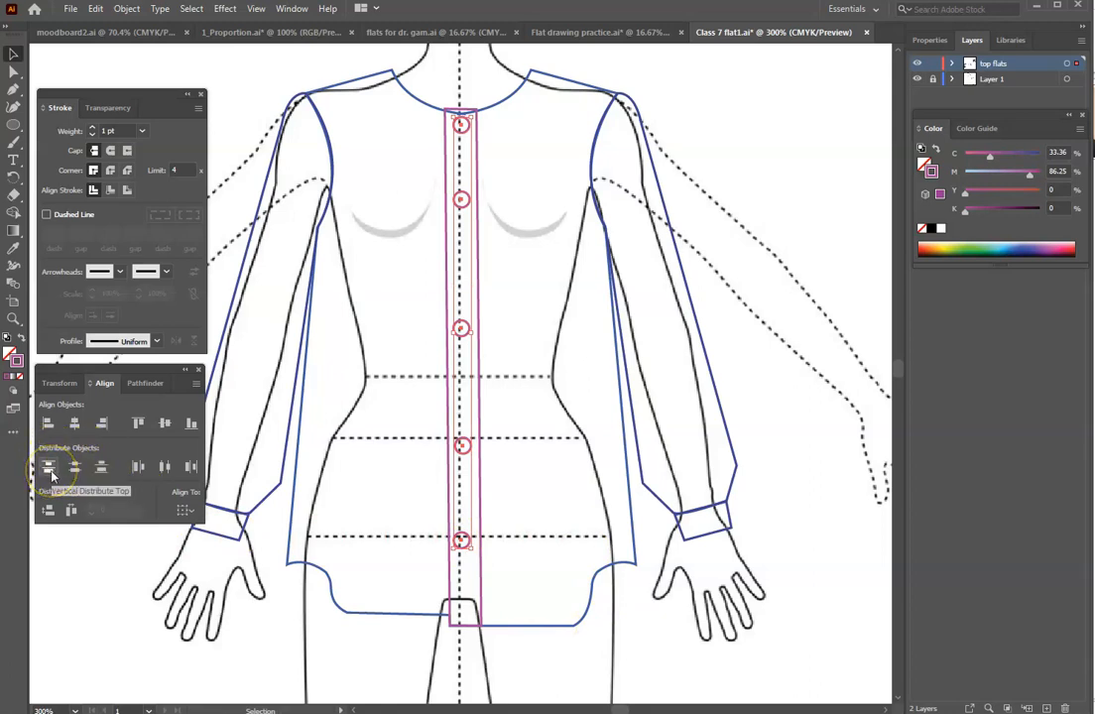
left_click(77, 472)
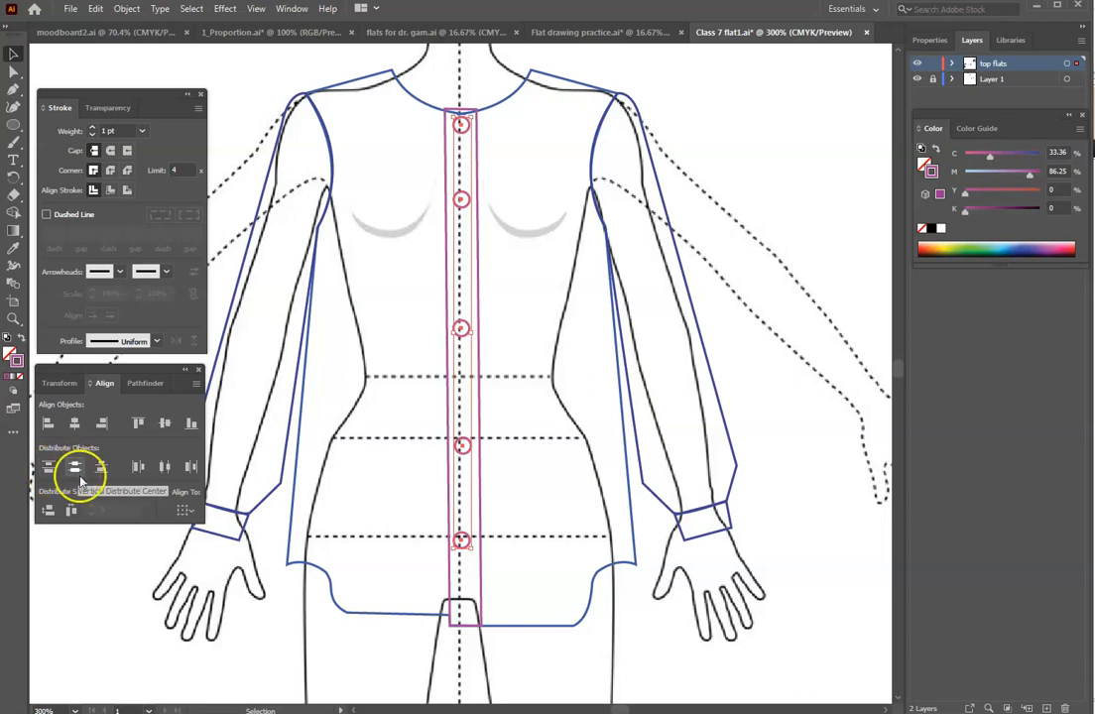
left_click(76, 424)
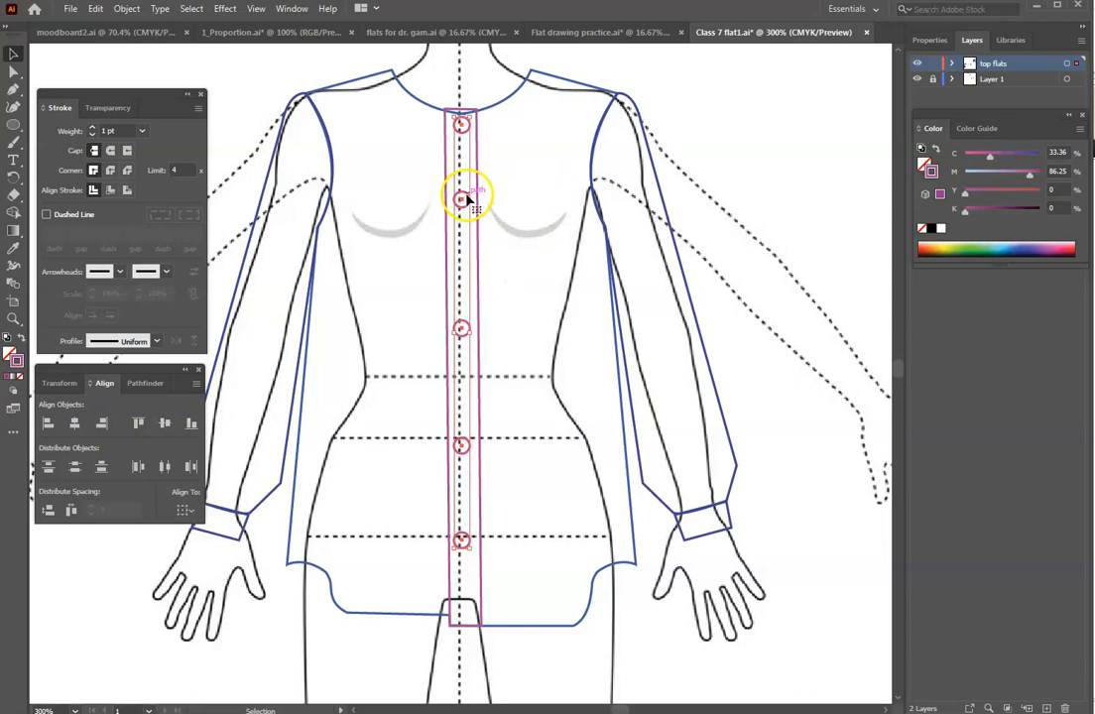
left_click(543, 292)
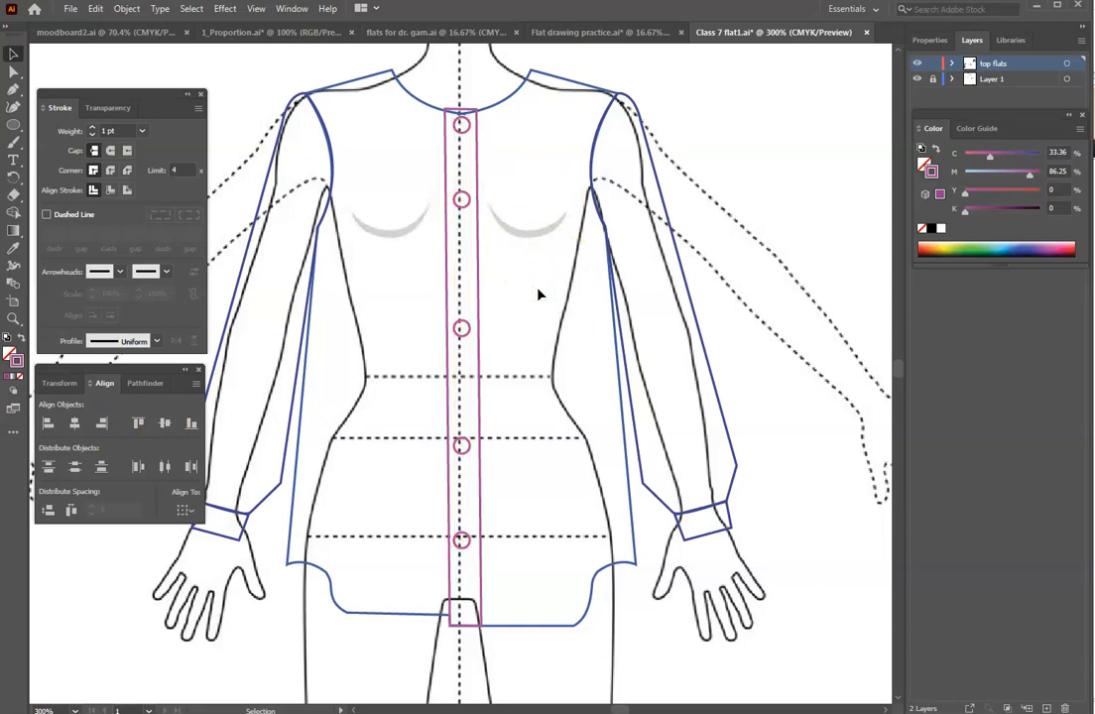
- Move the second button circle from the neckline about 0.25 in sideways off the placket
left_click(466, 201)
left_click_drag(468, 204, 502, 196)
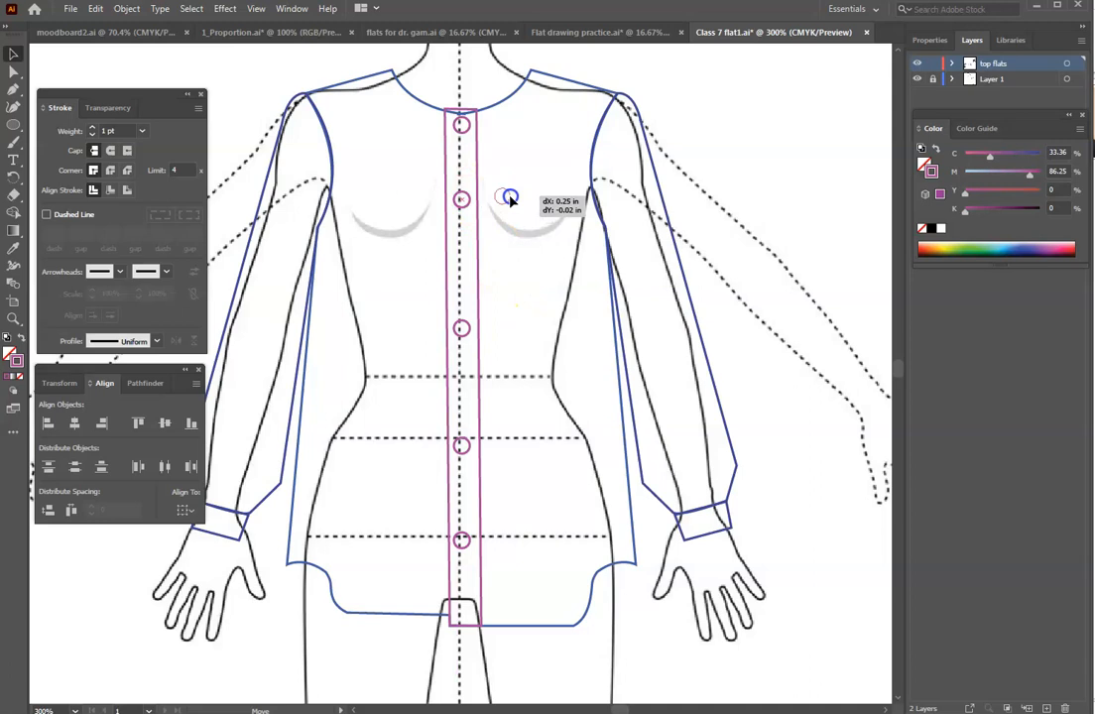
left_click(526, 266)
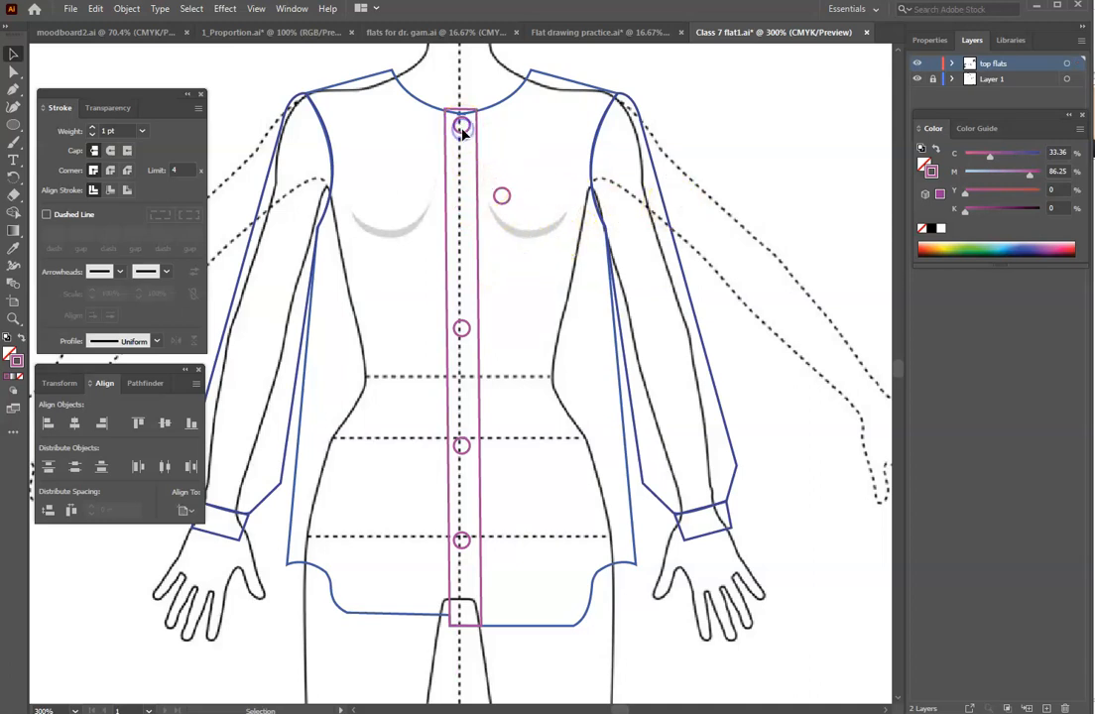
- Select the upper four button circles, including the displaced one, and align their horizontal centres on the placket
left_click(463, 131)
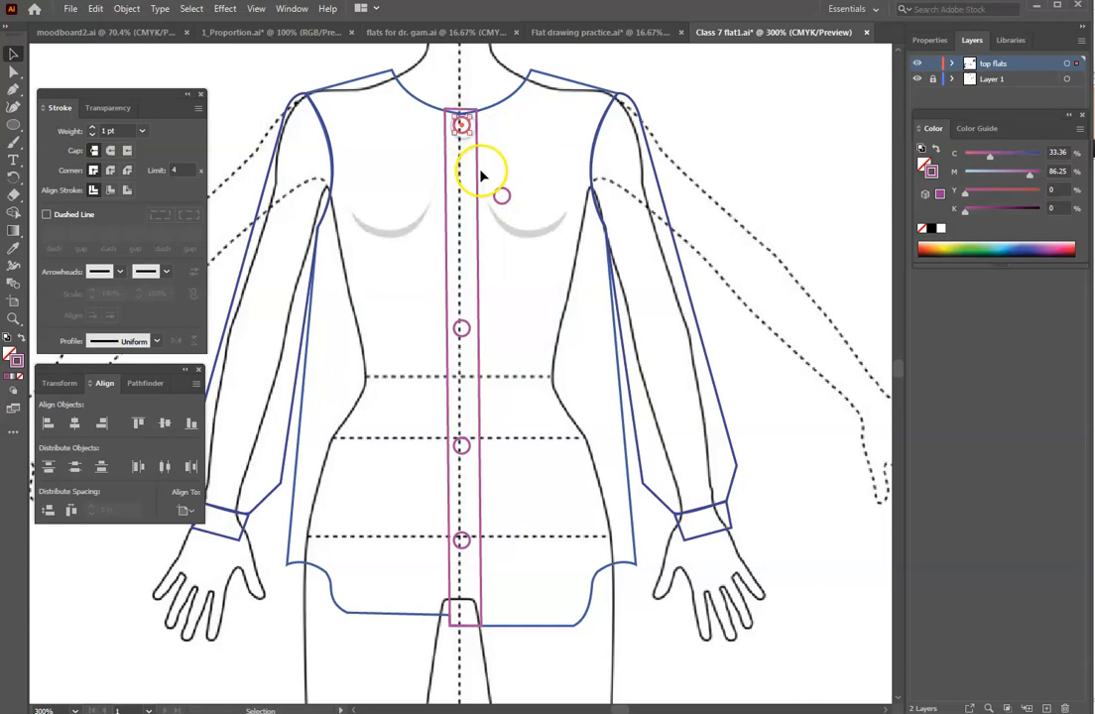
left_click(502, 195, "shift")
left_click(460, 335, "shift")
left_click(460, 450, "shift")
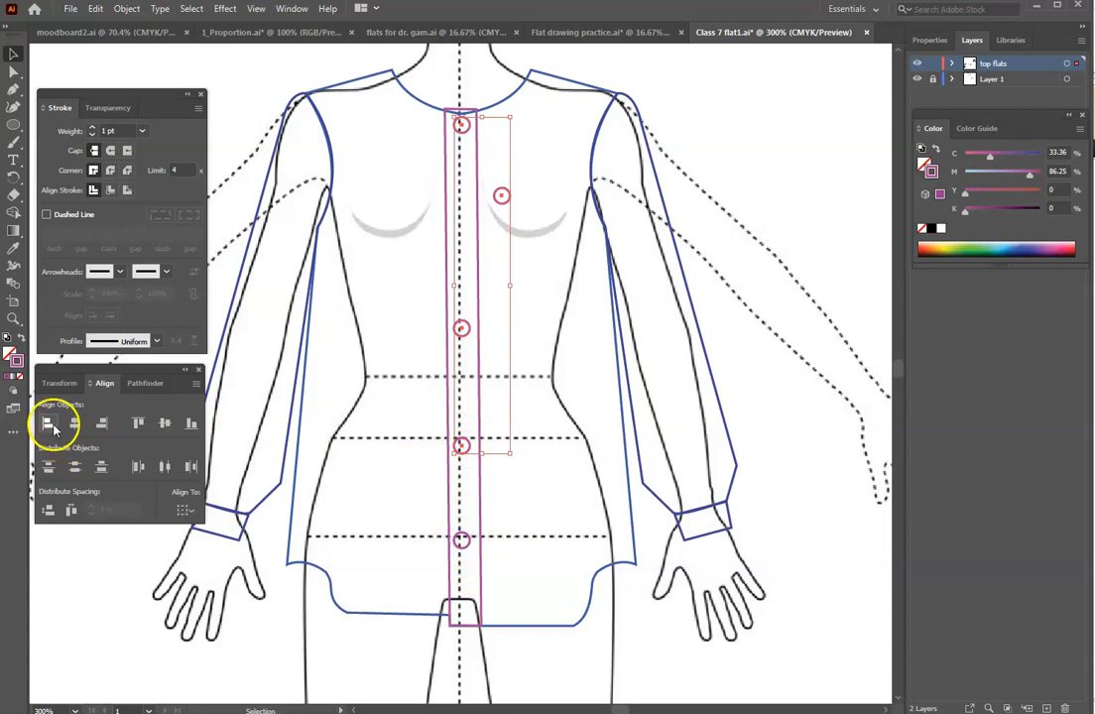
left_click(76, 425)
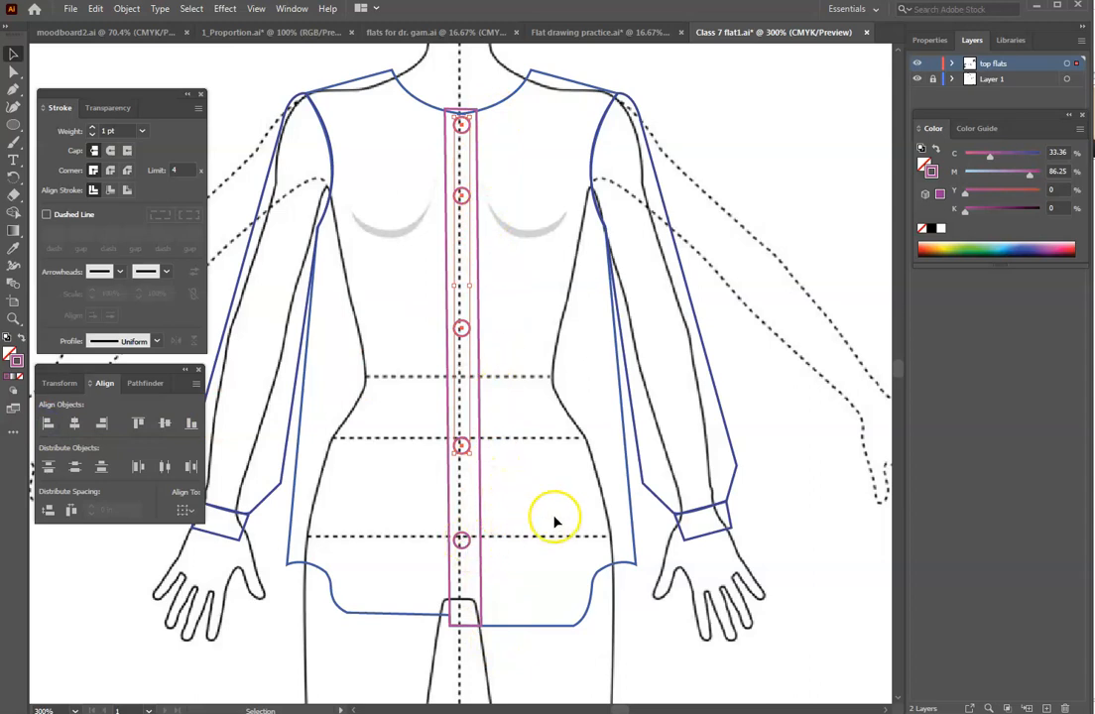
- Select all five button circles on the placket and distribute the vertical spacing between them evenly
left_click(463, 537)
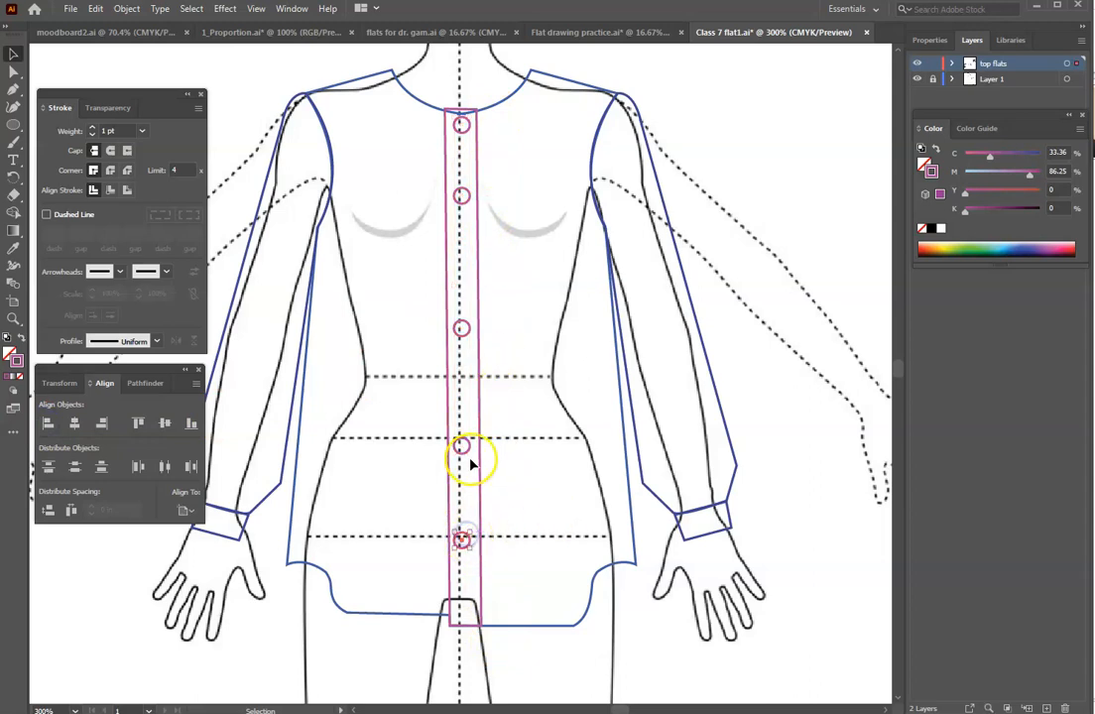
left_click(464, 536)
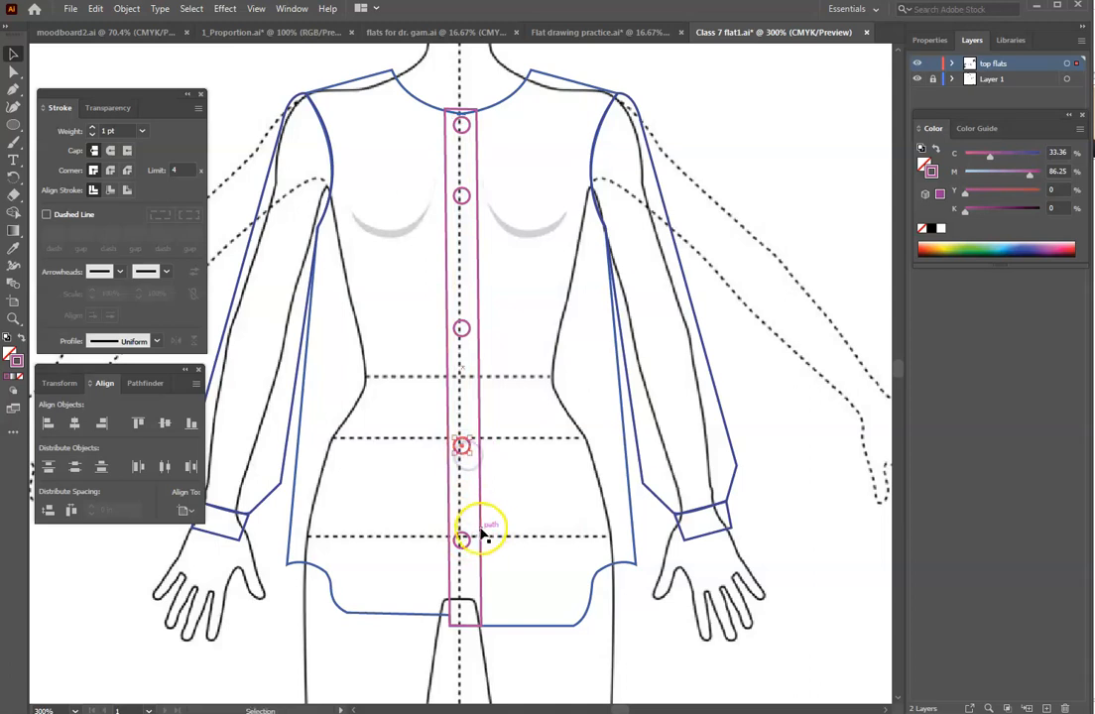
left_click(464, 448)
left_click(468, 538)
left_click(464, 447, "shift")
left_click(461, 448, "shift")
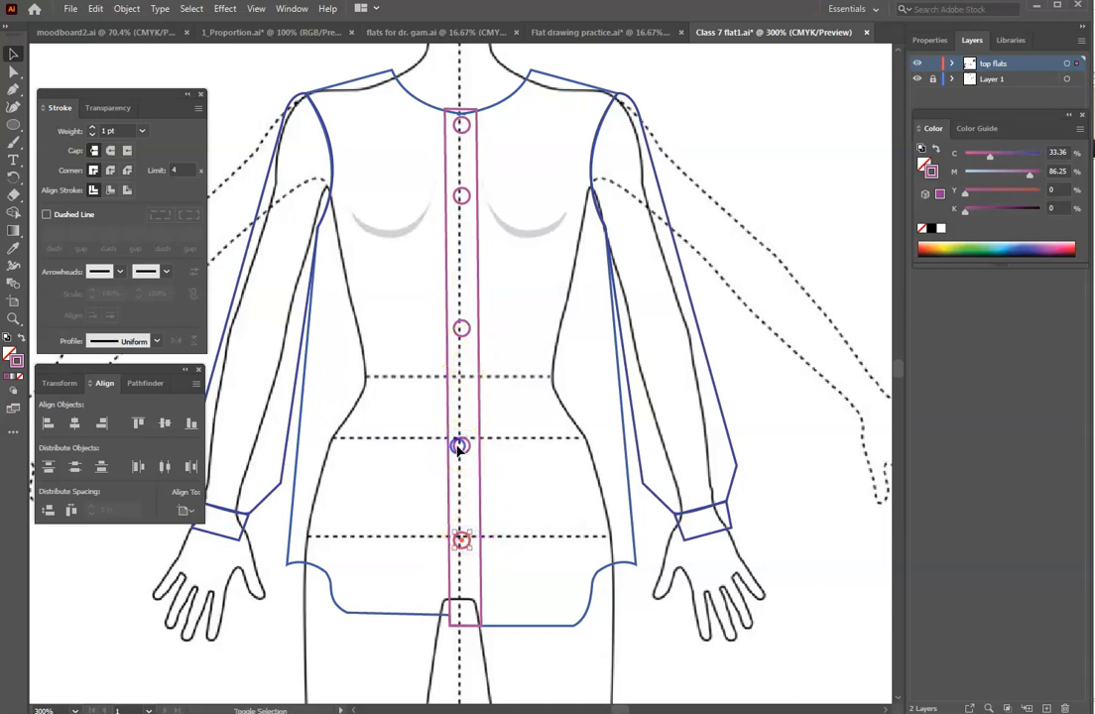
left_click(464, 332, "shift")
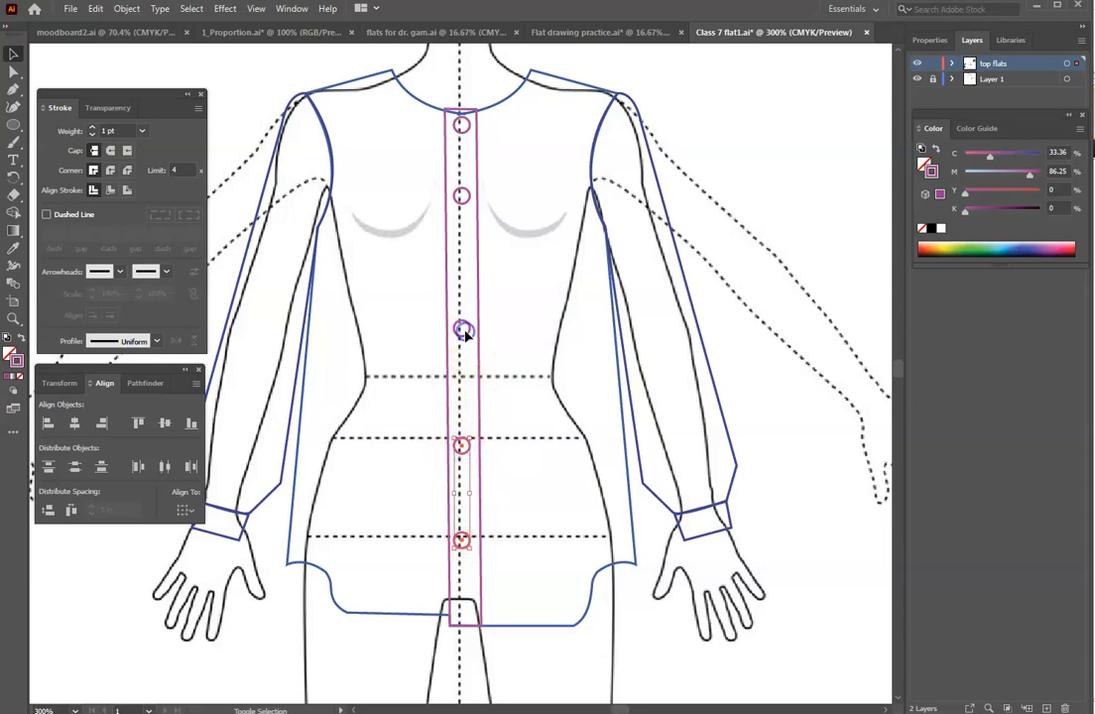
left_click(463, 194, "shift")
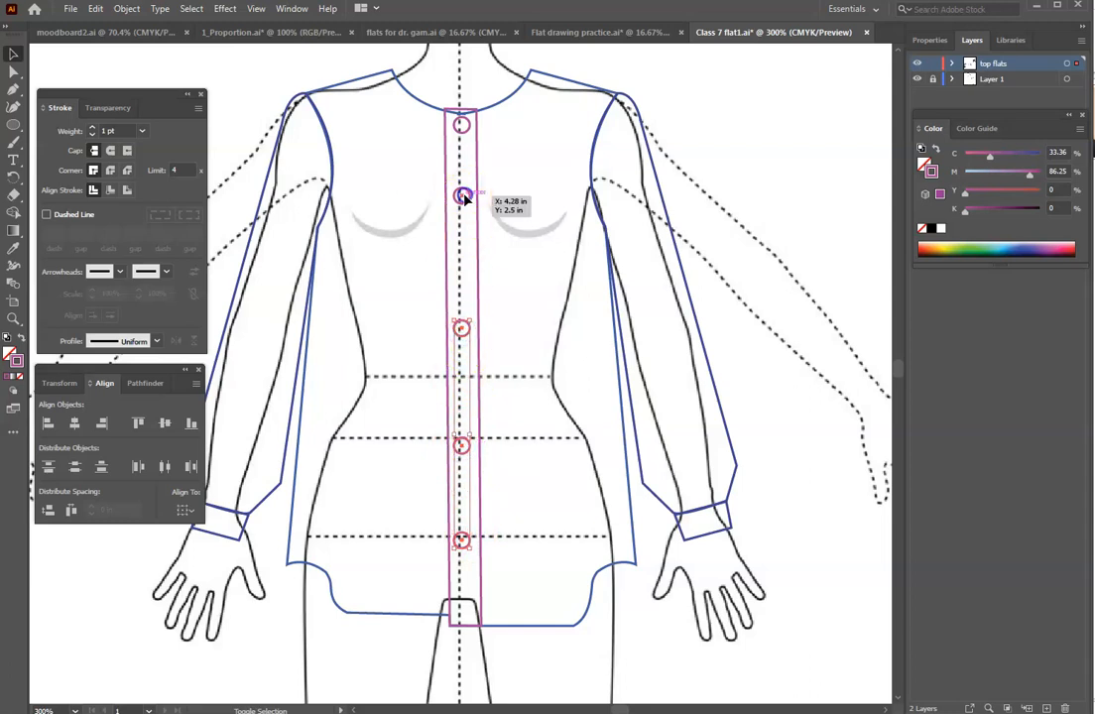
left_click(461, 130, "shift")
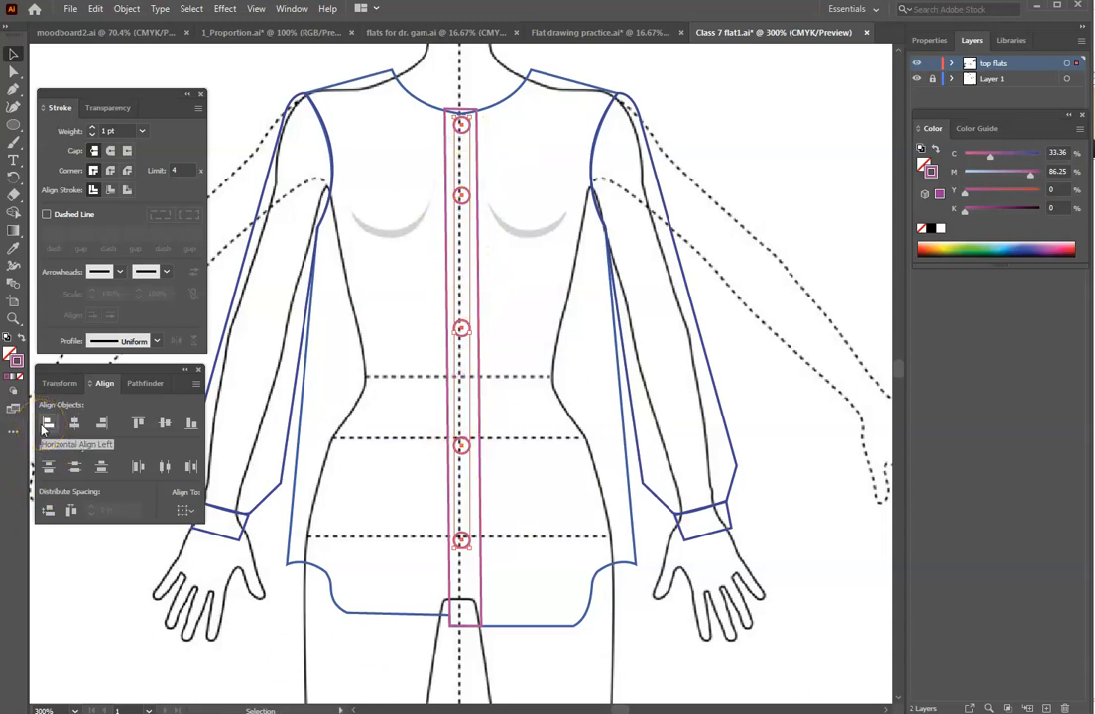
left_click(51, 510)
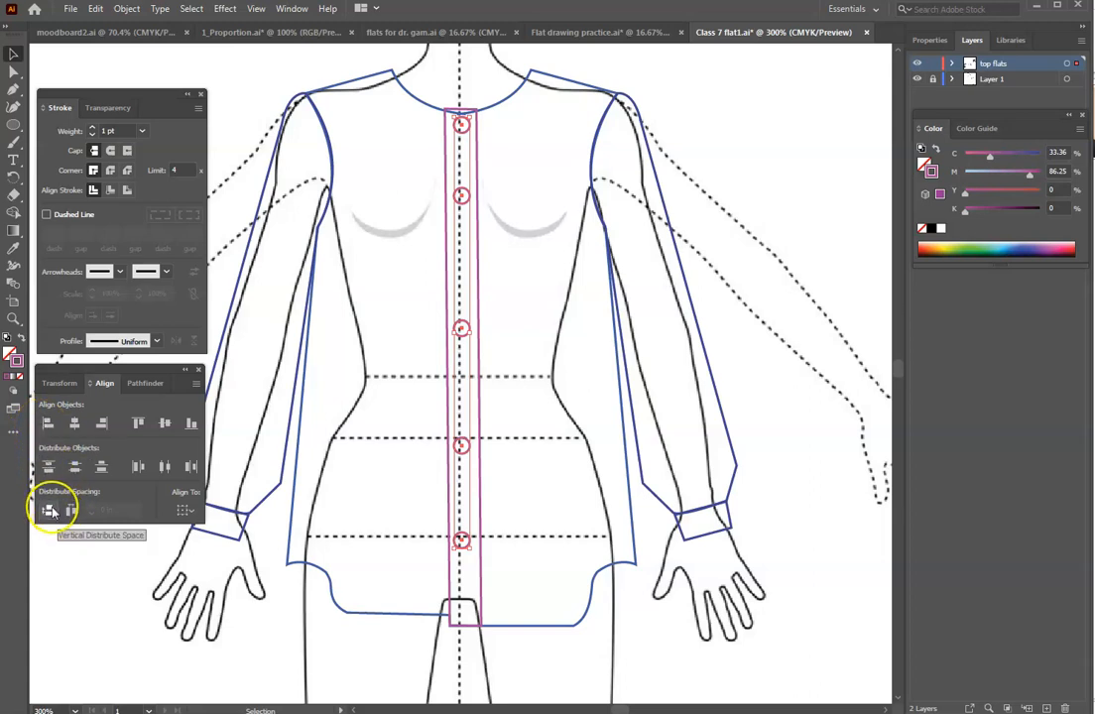
left_click(51, 509)
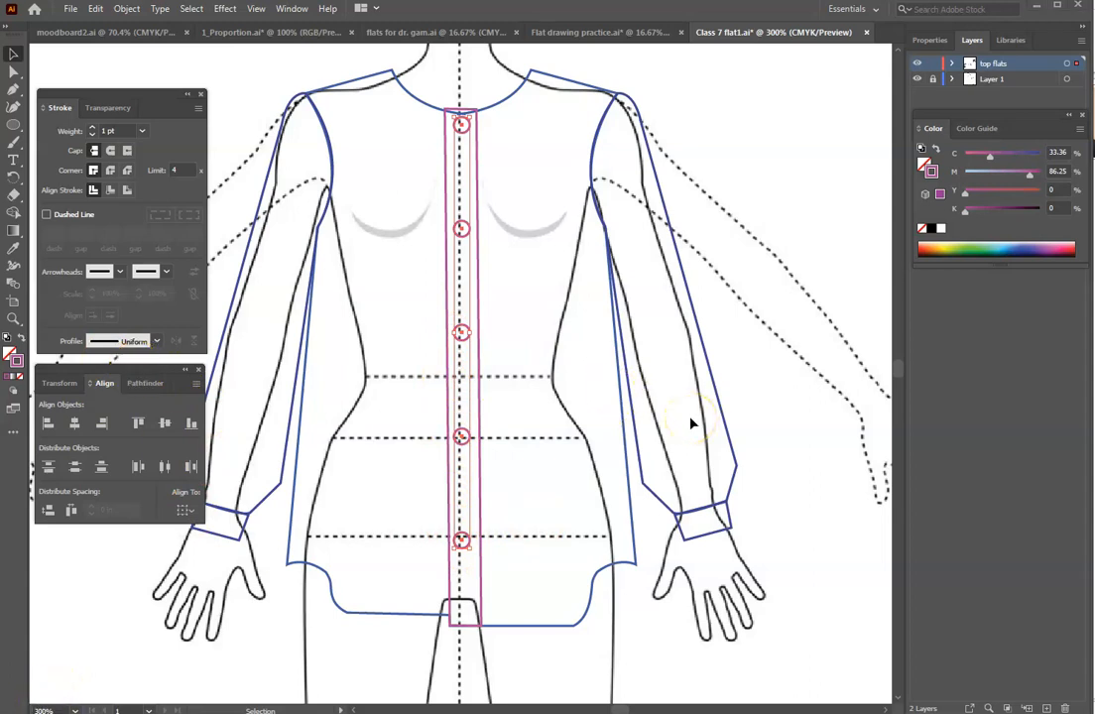
- Change the stroke colour of the five selected button circles to blue #1D3BCE
scroll(813, 235, "up", 6)
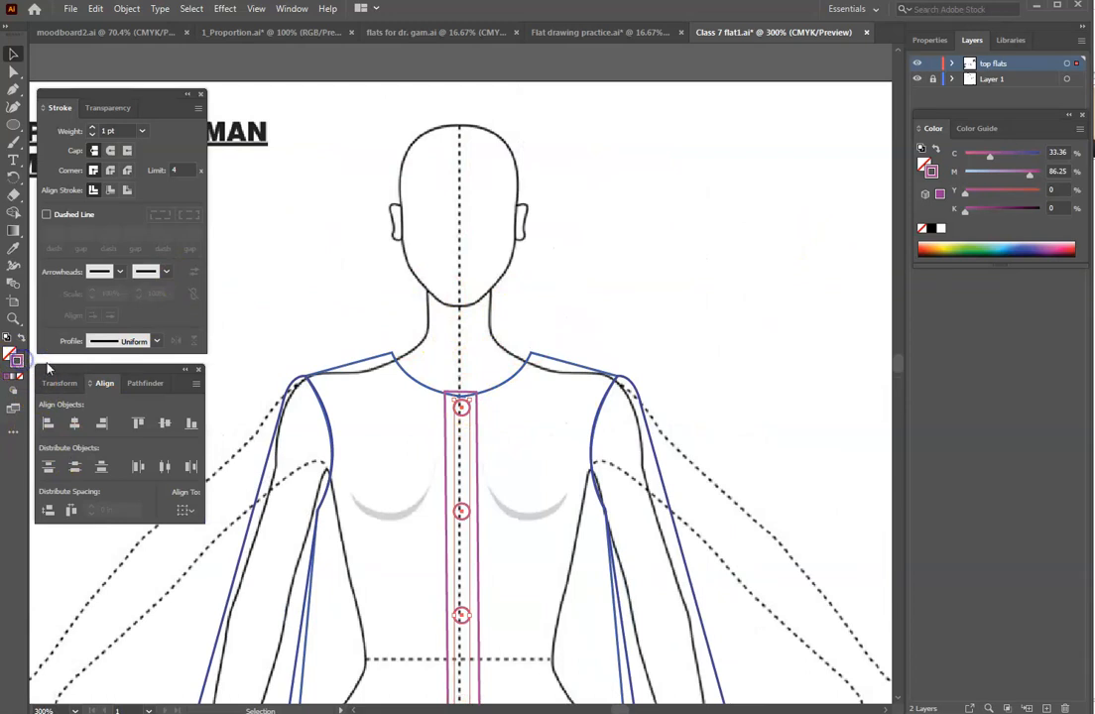
double_click(17, 361)
left_click(589, 345)
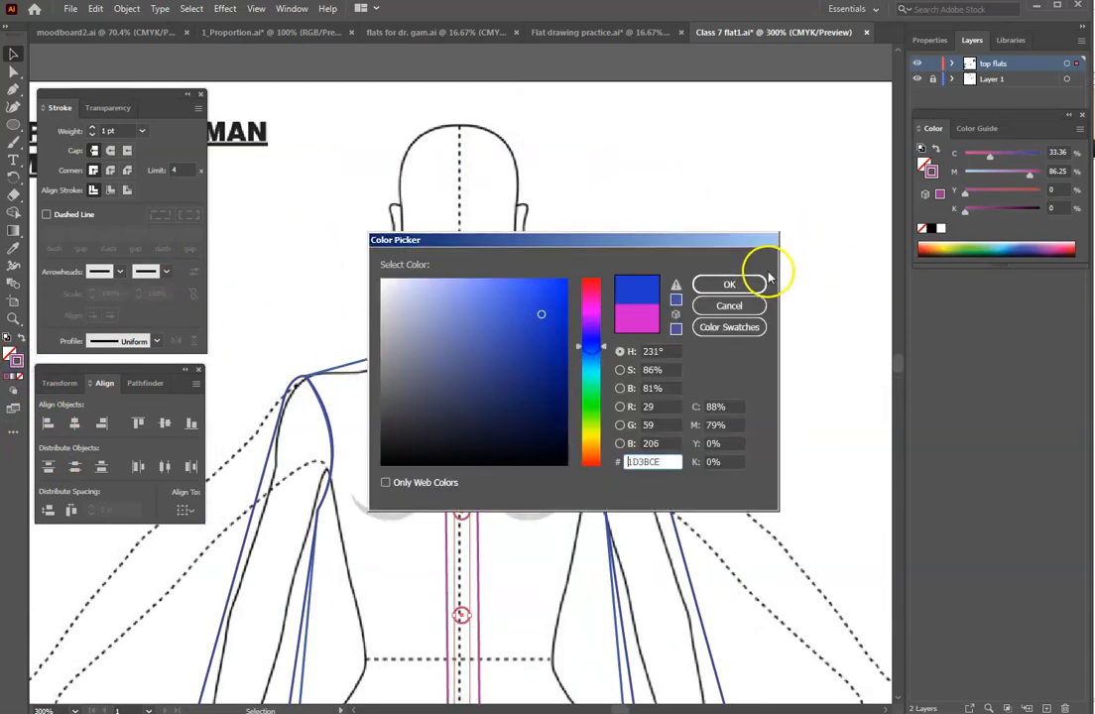
left_click(720, 284)
left_click(739, 285)
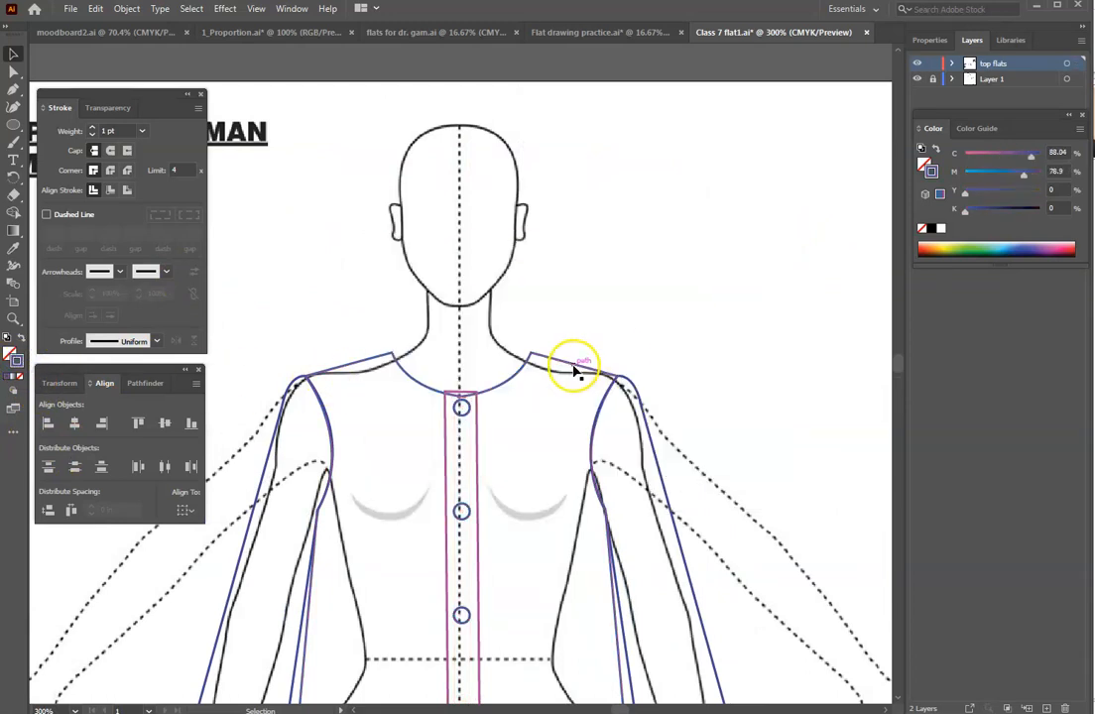
- Select the placket rectangle and change its stroke colour to blue #495CAD
left_click(475, 445)
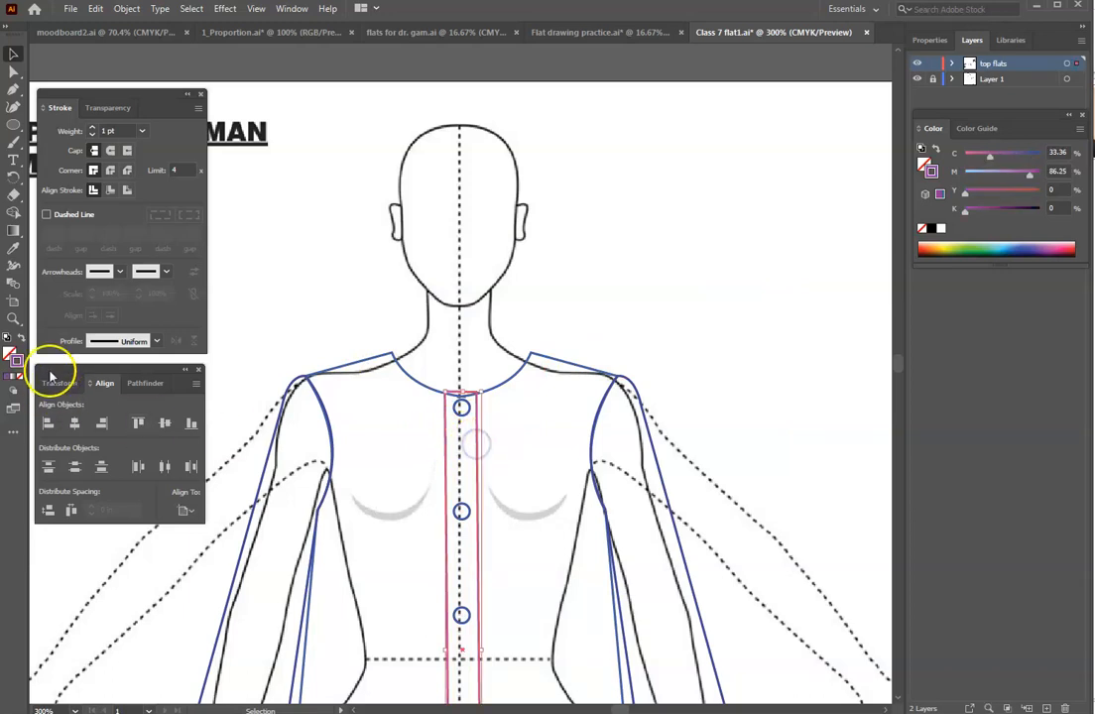
double_click(18, 364)
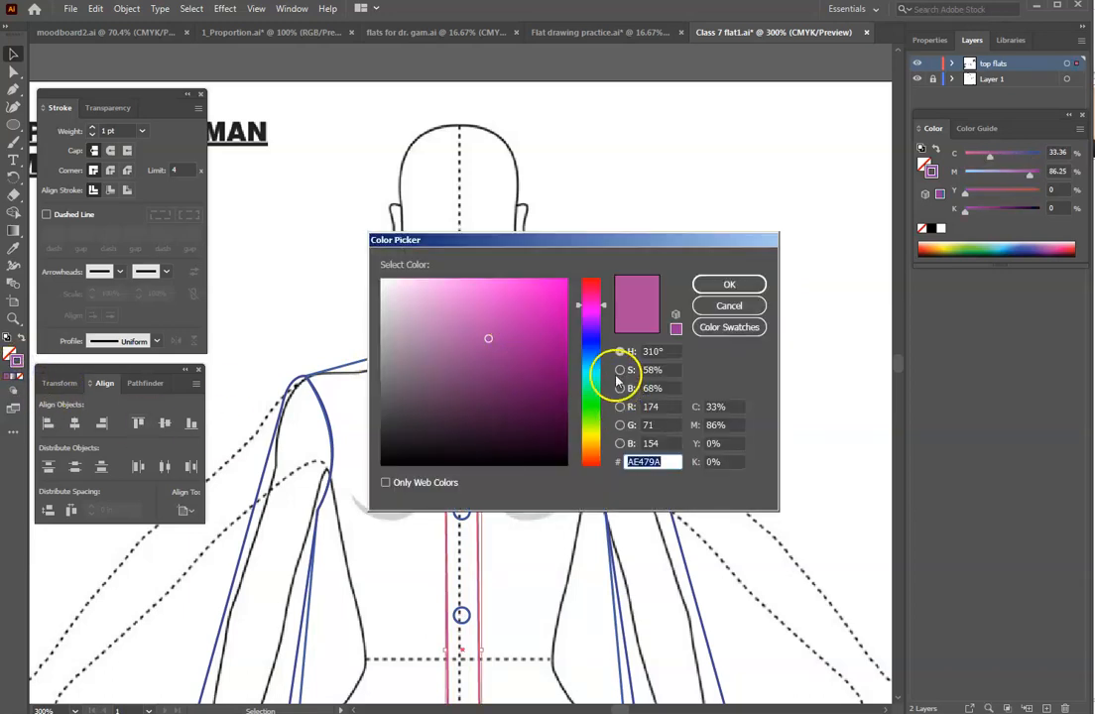
left_click(587, 346)
left_click(723, 284)
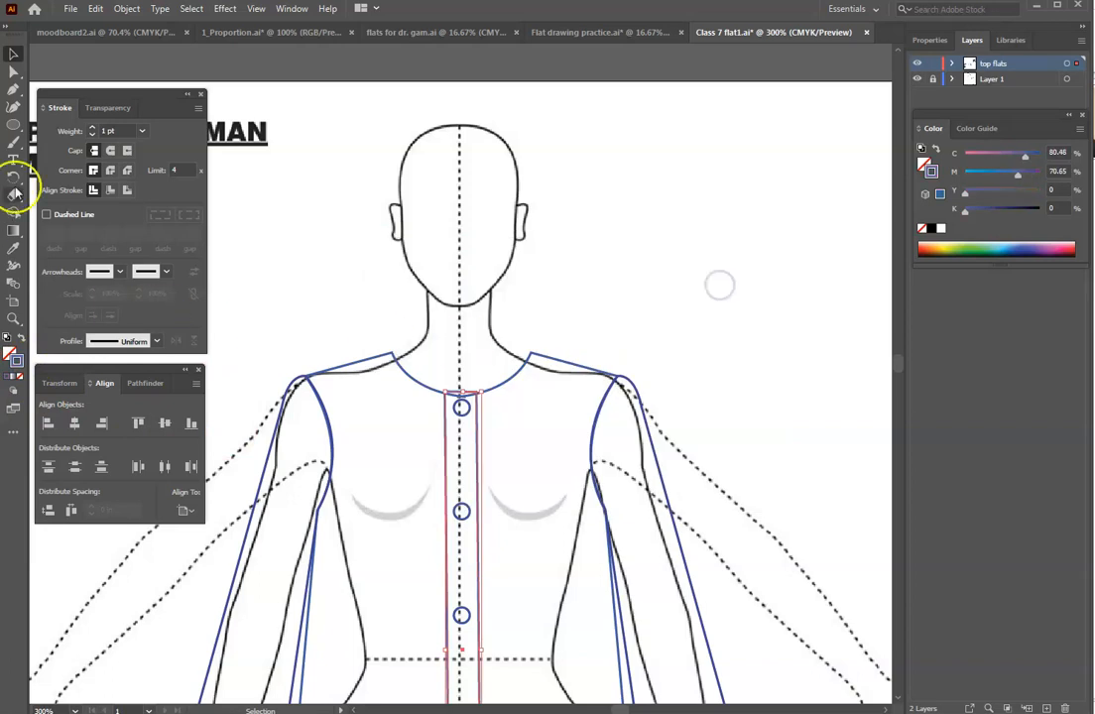
- Activate the Pen tool and set the stroke colour to purple #891AD8 while the placket is still selected
left_click(12, 90)
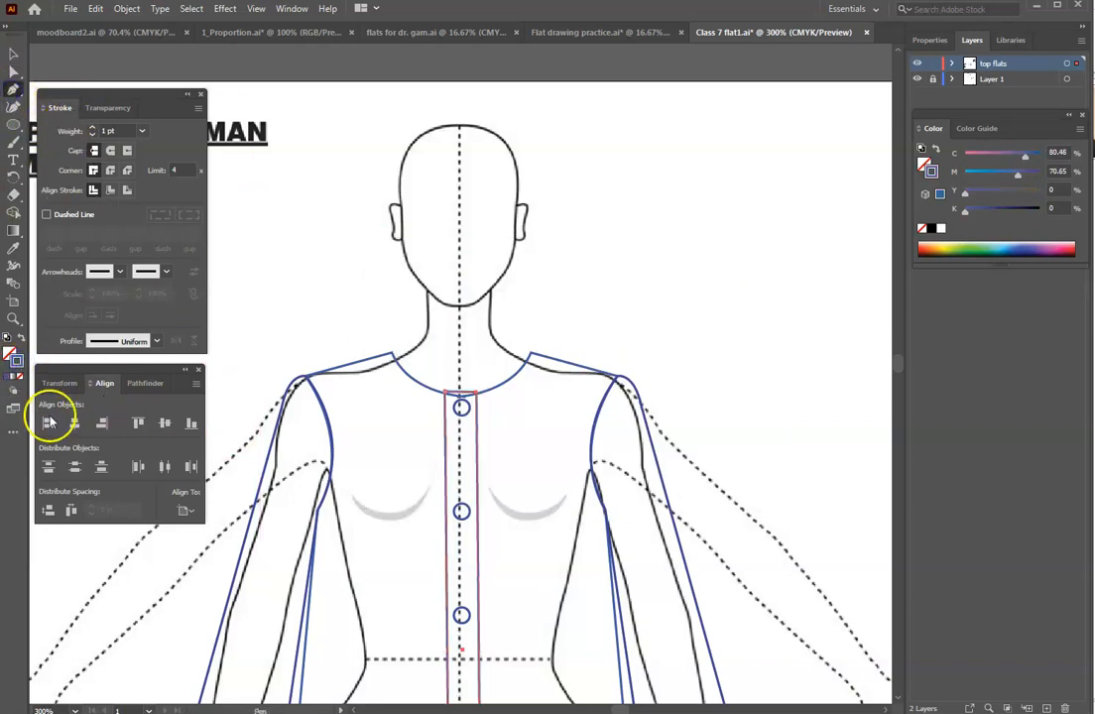
double_click(21, 360)
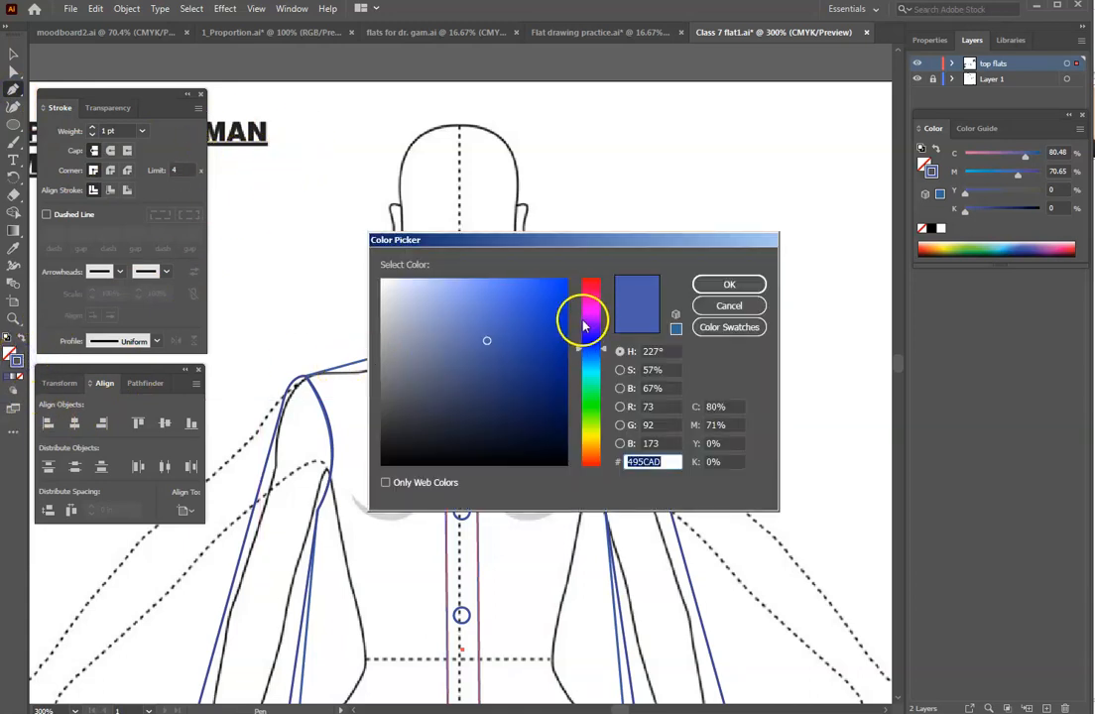
left_click(587, 322)
left_click(545, 307)
left_click(725, 286)
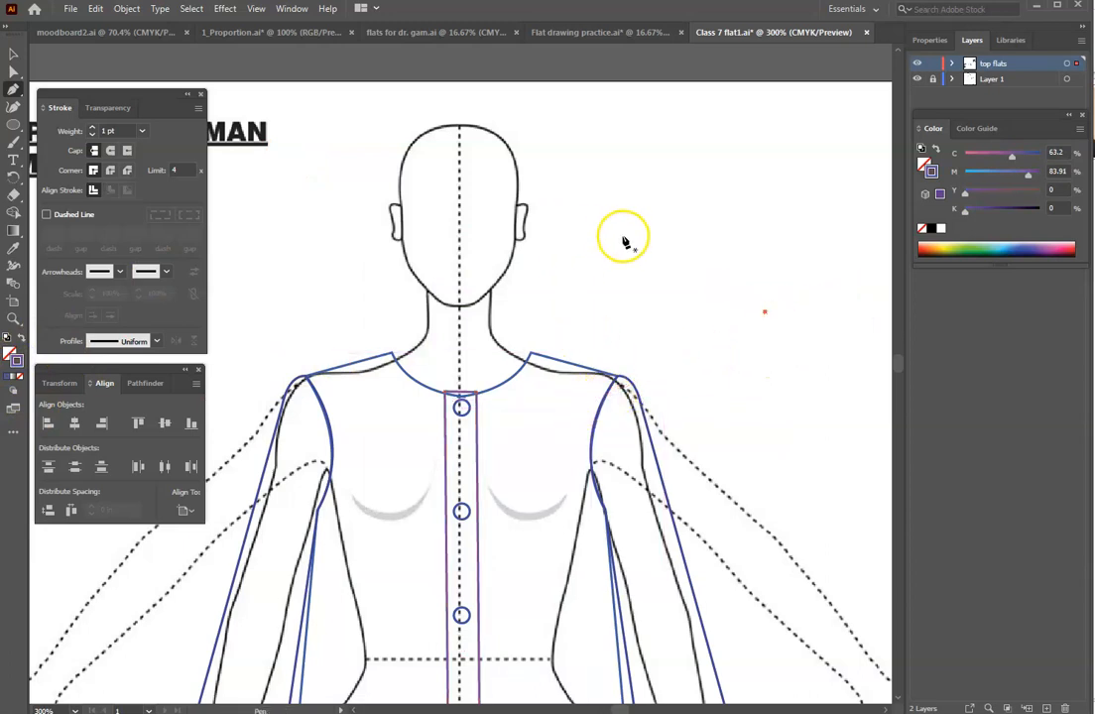
- Set the Pen tool's stroke colour to magenta #B70DC9 for drawing the collar
double_click(17, 363)
left_click(553, 363)
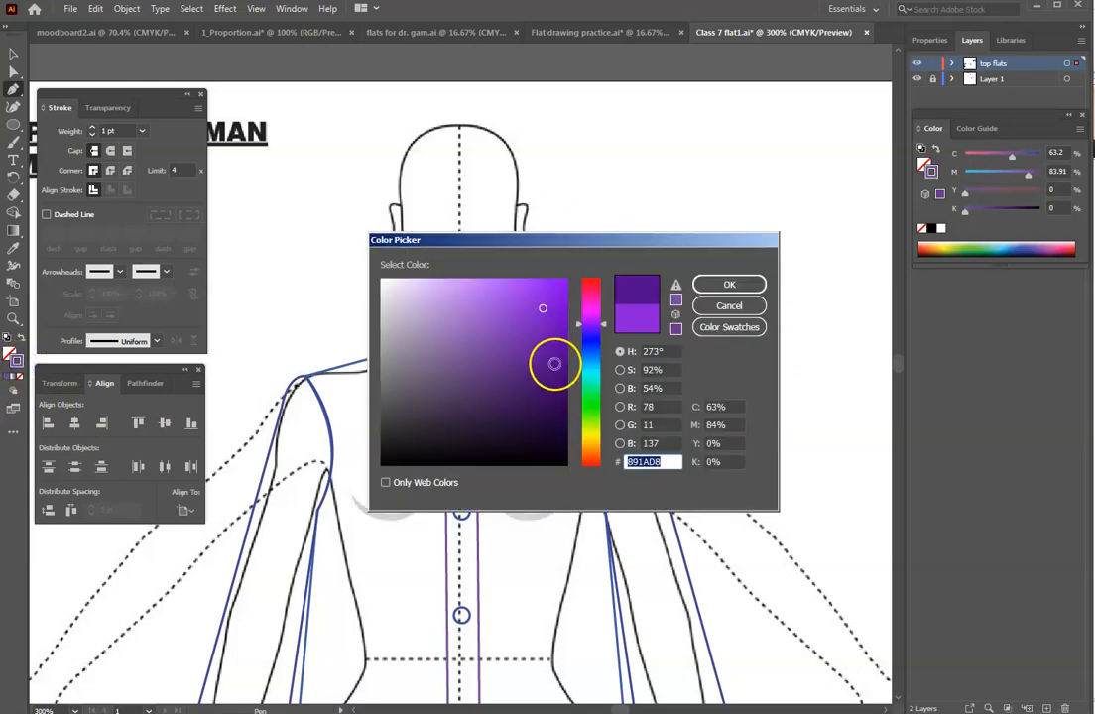
left_click(592, 318)
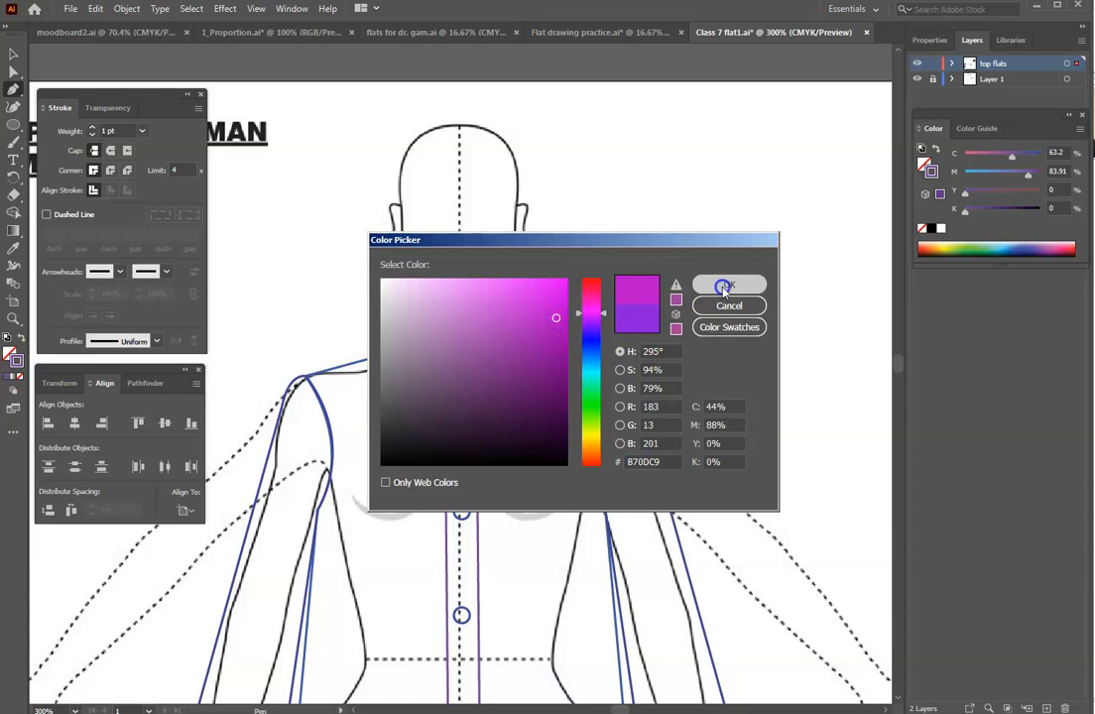
left_click(715, 284)
- Close the floating Align and Stroke panel groups so the neckline area is clear at 800% zoom
key("ctrl+plus")
key("ctrl+plus")
key("ctrl+plus")
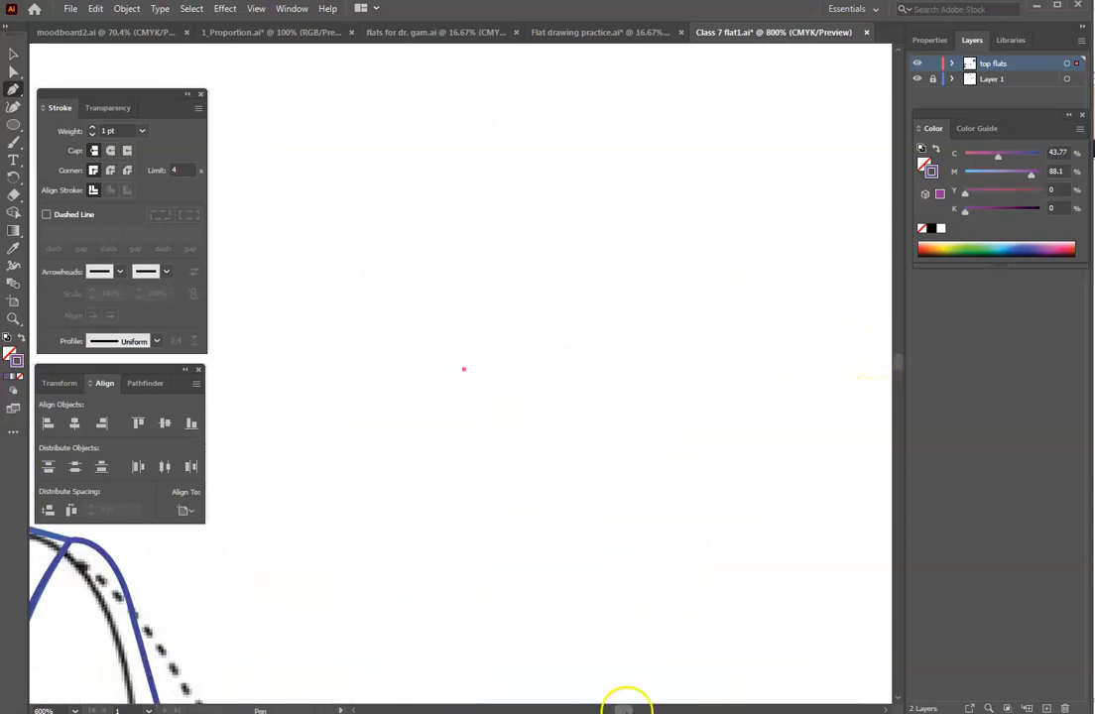
scroll(623, 706, "left", 10)
scroll(572, 652, "down", 5)
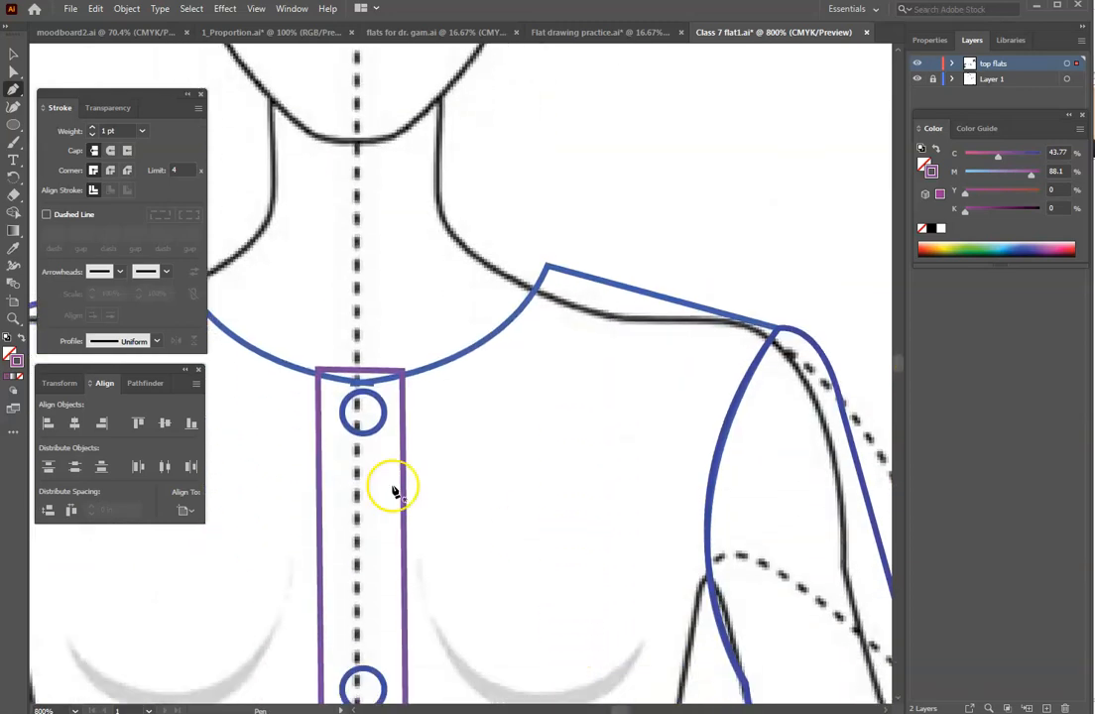
left_click(197, 372)
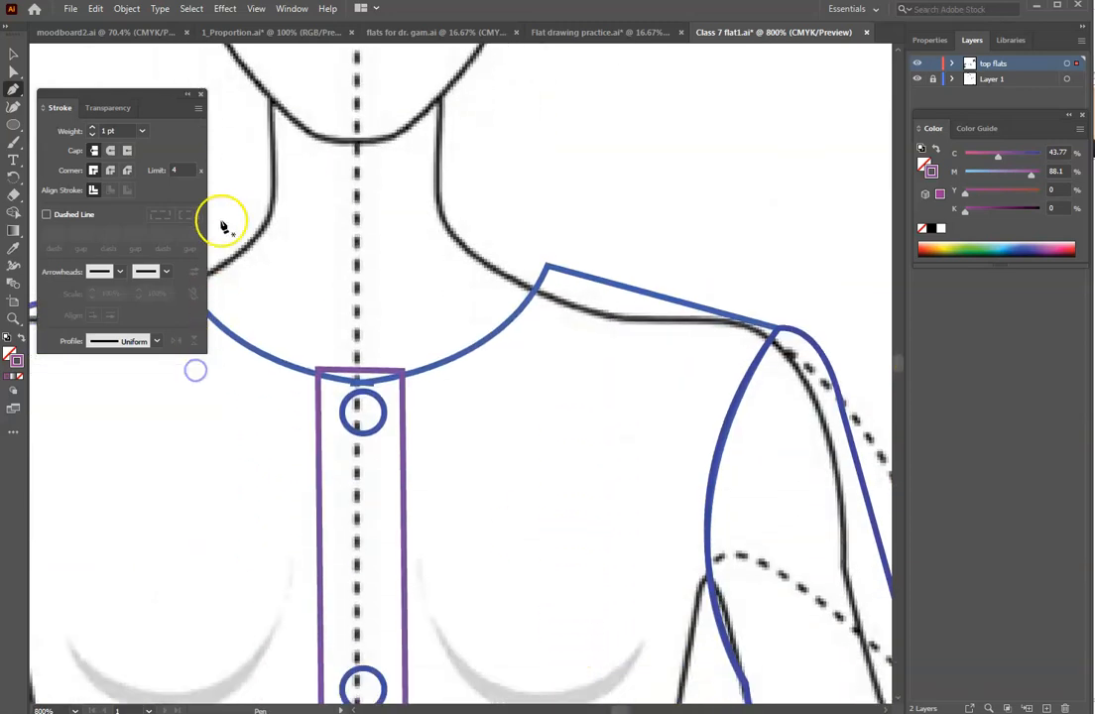
left_click(202, 96)
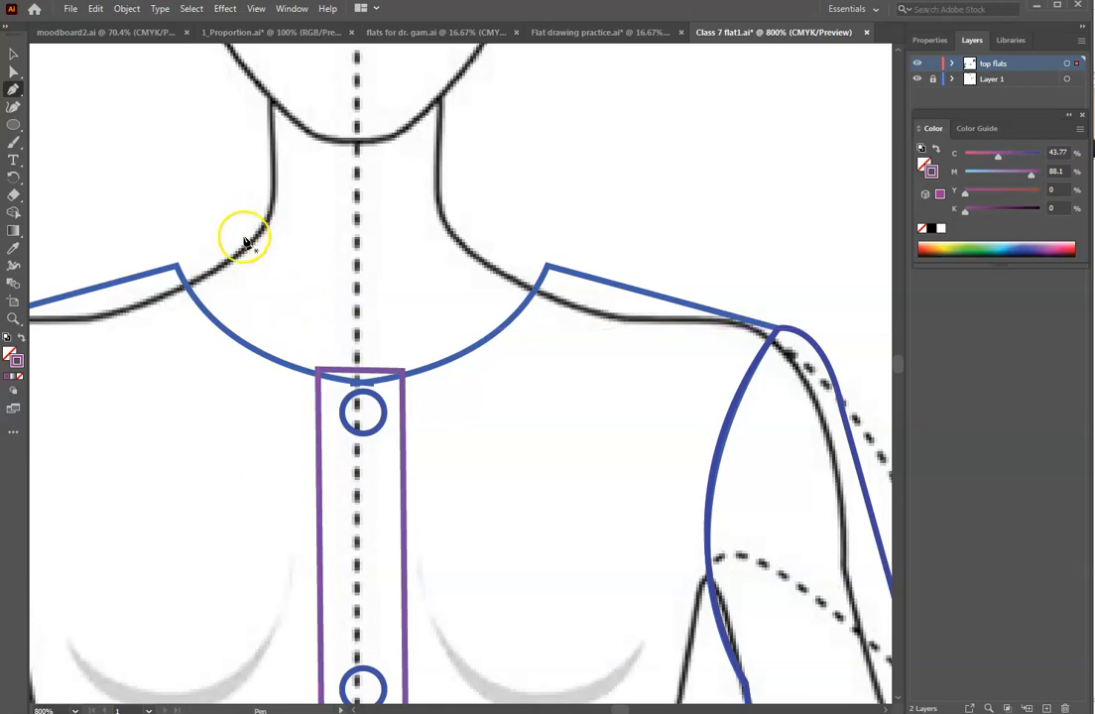
- Draw half of a pointed collar with the Pen tool, from the neck's centre line over the shoulder to the neckline's centre front
left_click(356, 216)
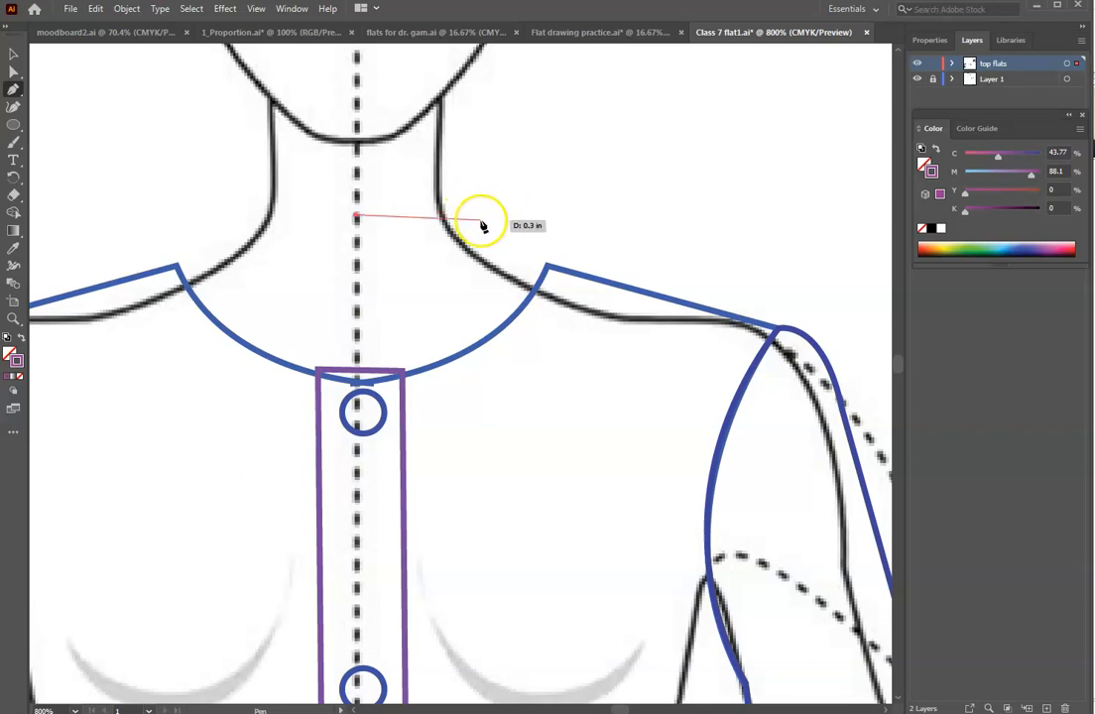
left_click(472, 215)
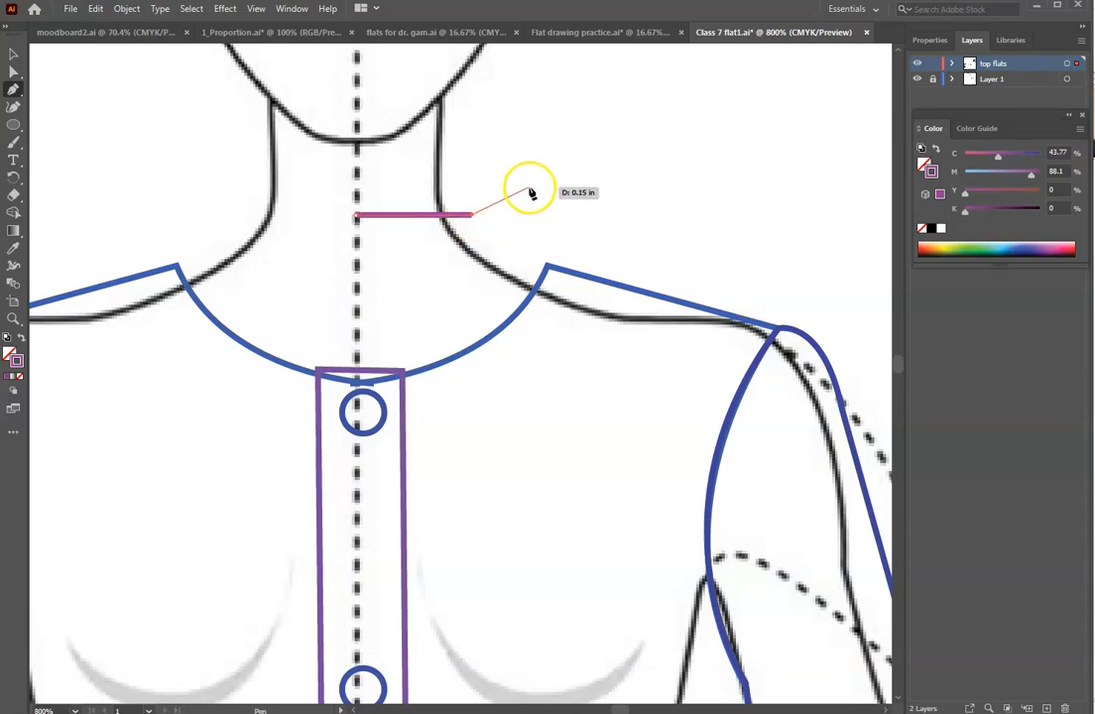
left_click_drag(525, 190, 478, 420)
left_click(478, 418)
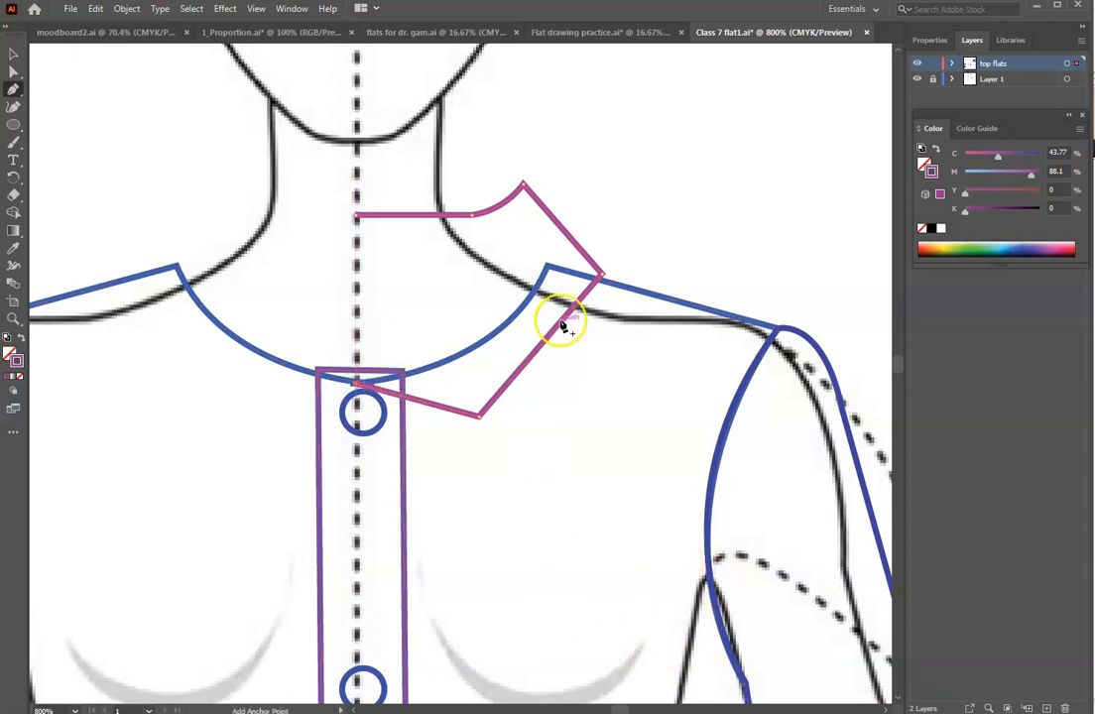
- Reshape the collar half by lowering its front point, moving its shoulder corner outward and slightly adjusting its upper peak
left_click(15, 72)
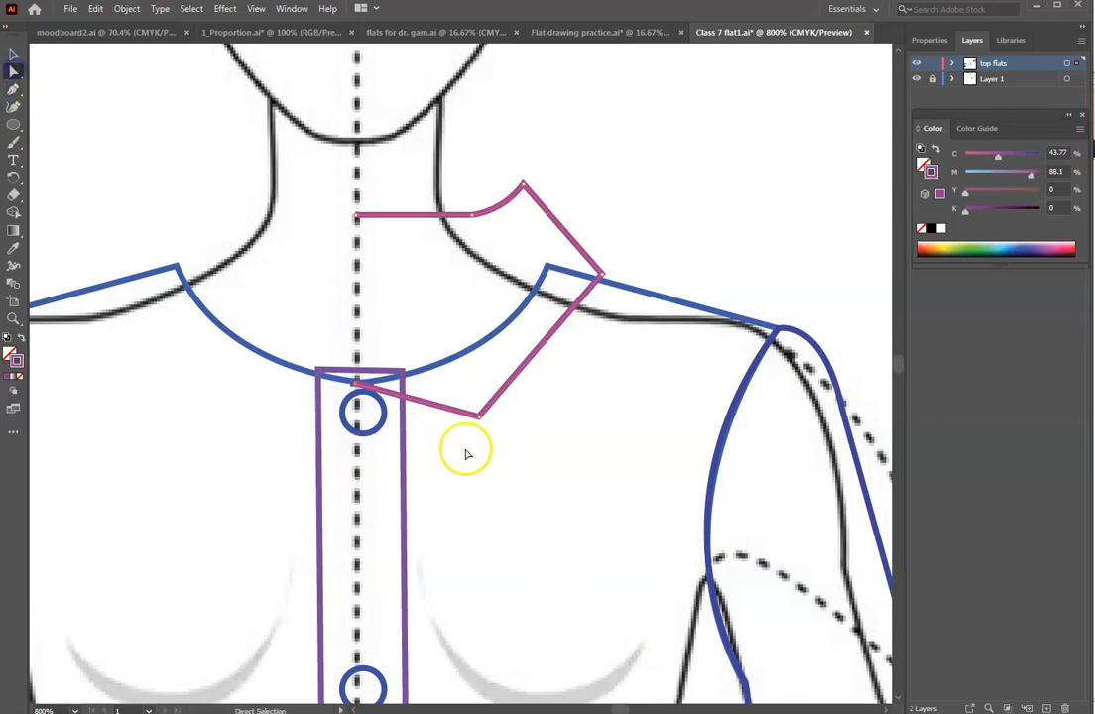
left_click_drag(477, 415, 462, 446)
left_click_drag(599, 294, 626, 276)
left_click_drag(525, 194, 527, 203)
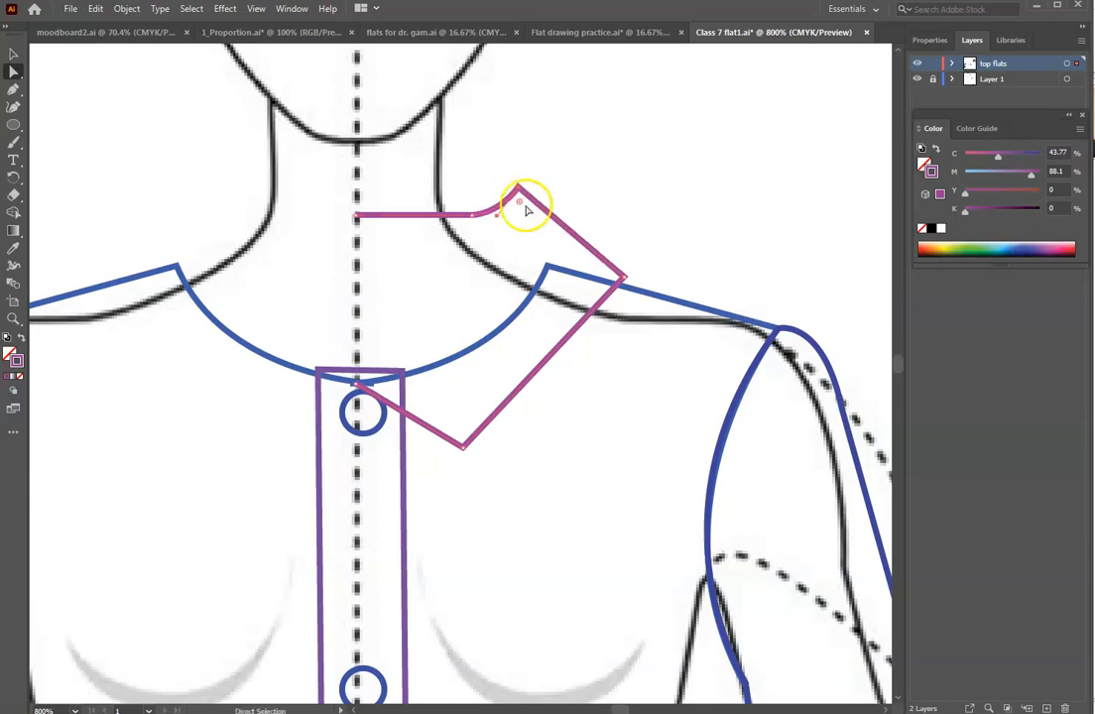
- Lower the collar's front point slightly further and shift the start of its upper curve toward the centre line
left_click(358, 384)
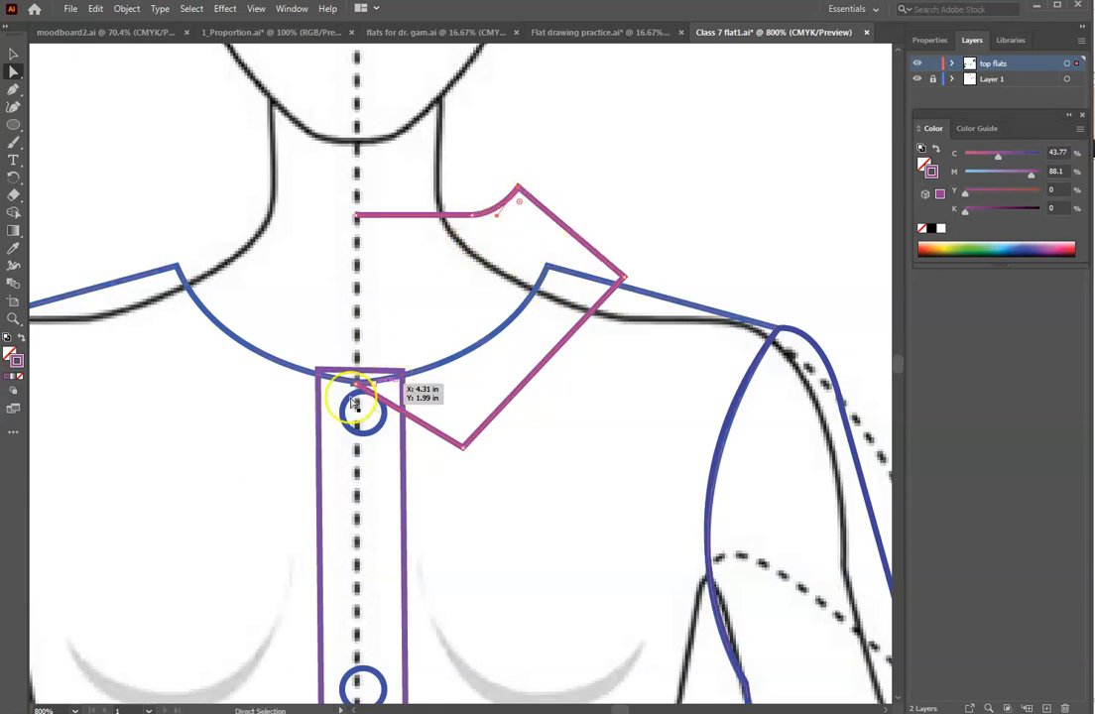
left_click(463, 448)
left_click_drag(463, 450, 454, 464)
left_click(460, 461)
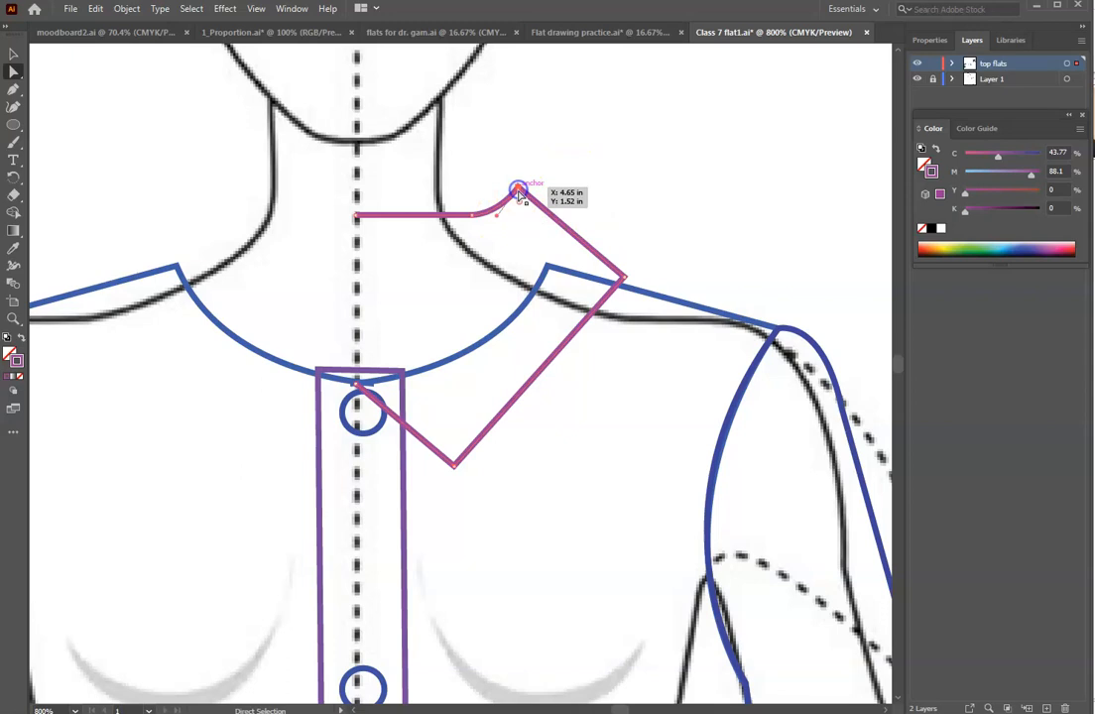
left_click(472, 215)
left_click_drag(464, 216, 455, 220)
left_click(683, 261)
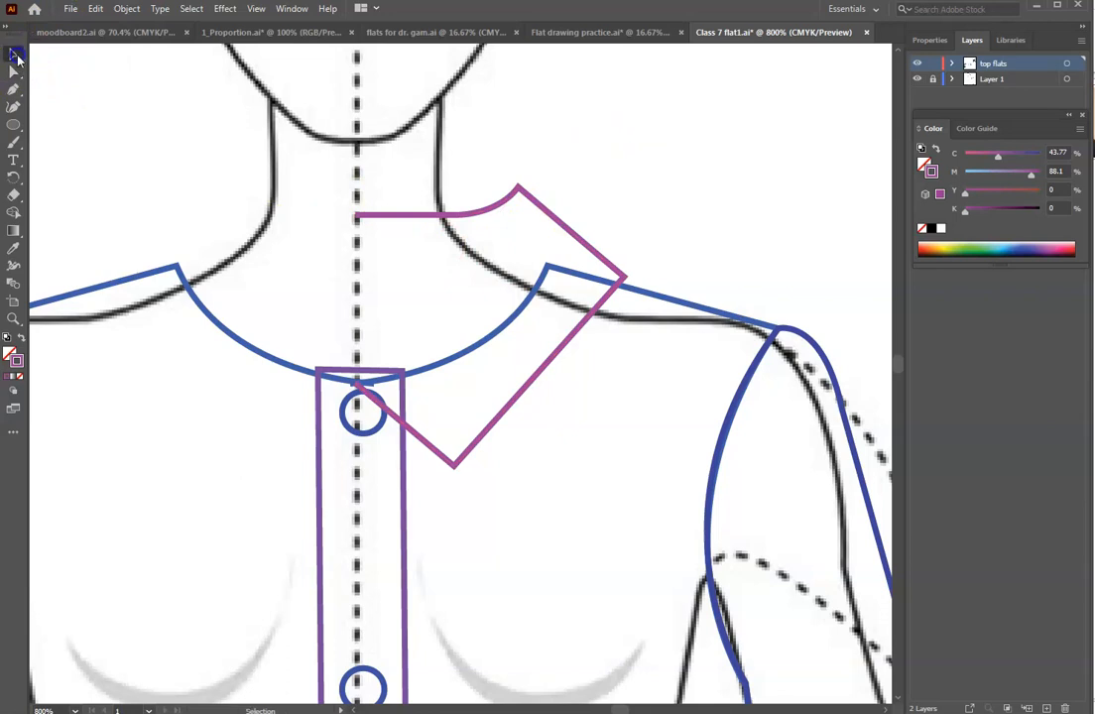
- Create a reflected copy of the collar half across the vertical axis
left_click(492, 213)
right_click(492, 213)
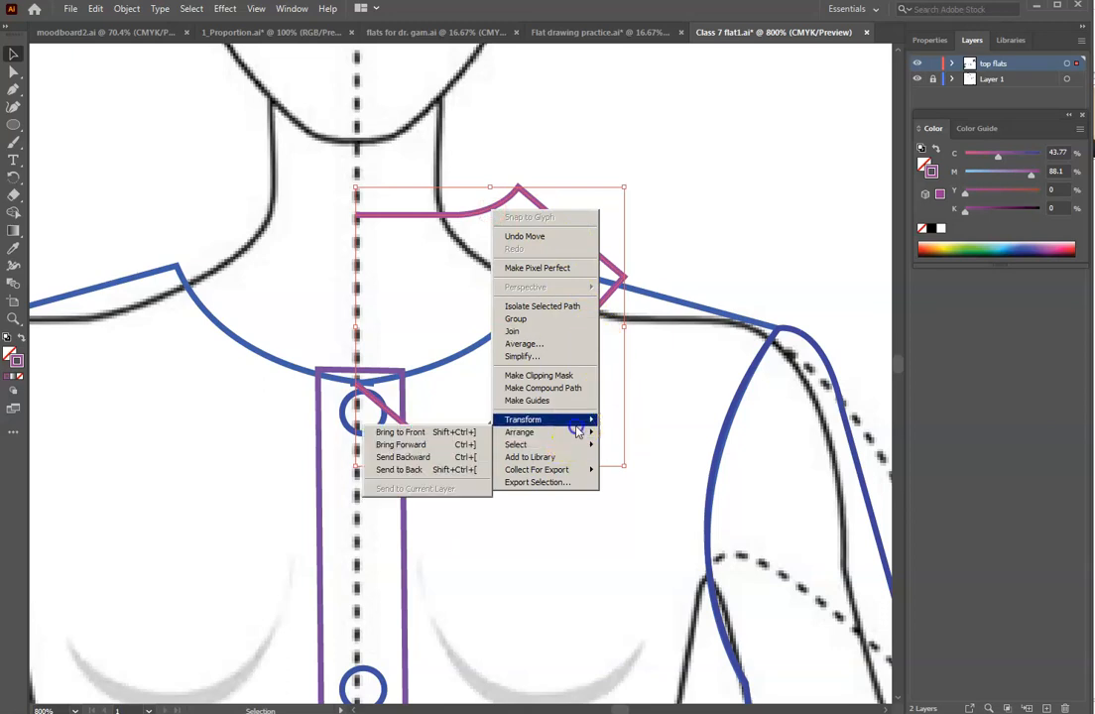
left_click(575, 422)
left_click(408, 463)
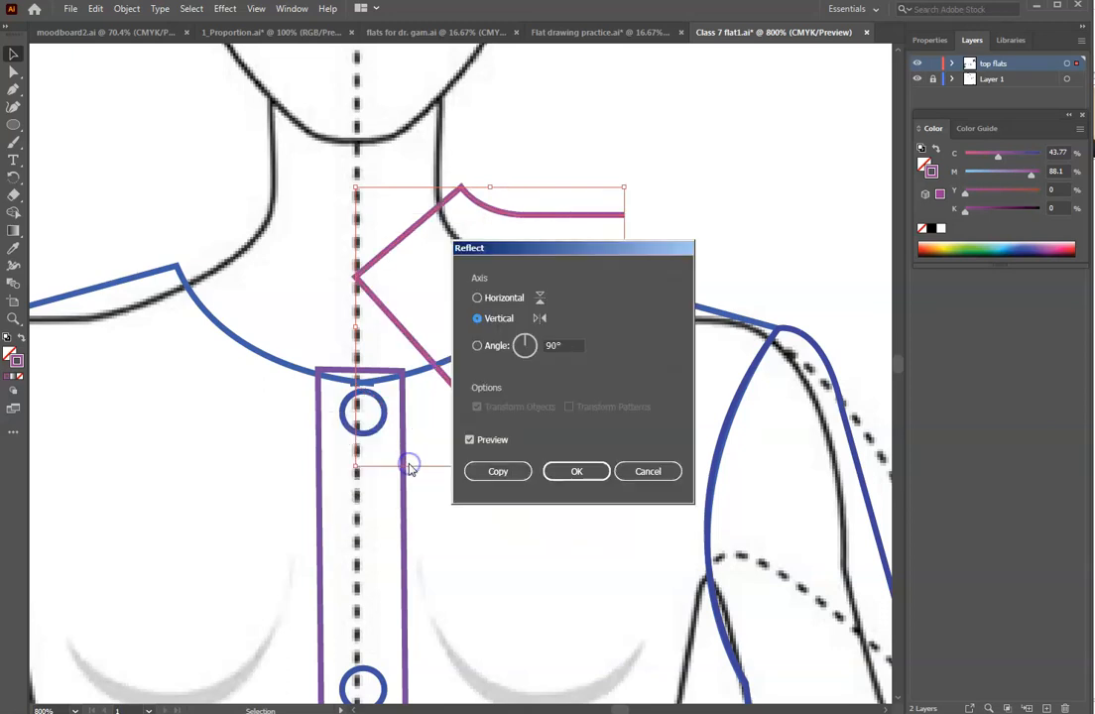
left_click(495, 471)
- Move the mirrored collar half horizontally to the opposite side until it meets the original at the centre line
key("Left")
key("Left")
key("Left")
key("Left")
key("Left")
key("Left")
key("Left")
key("Left")
key("Left")
key("Left")
key("Left")
key("Left")
key("Left")
key("Left")
key("Left")
key("Left")
key("Left")
key("Left")
key("Left")
key("Left")
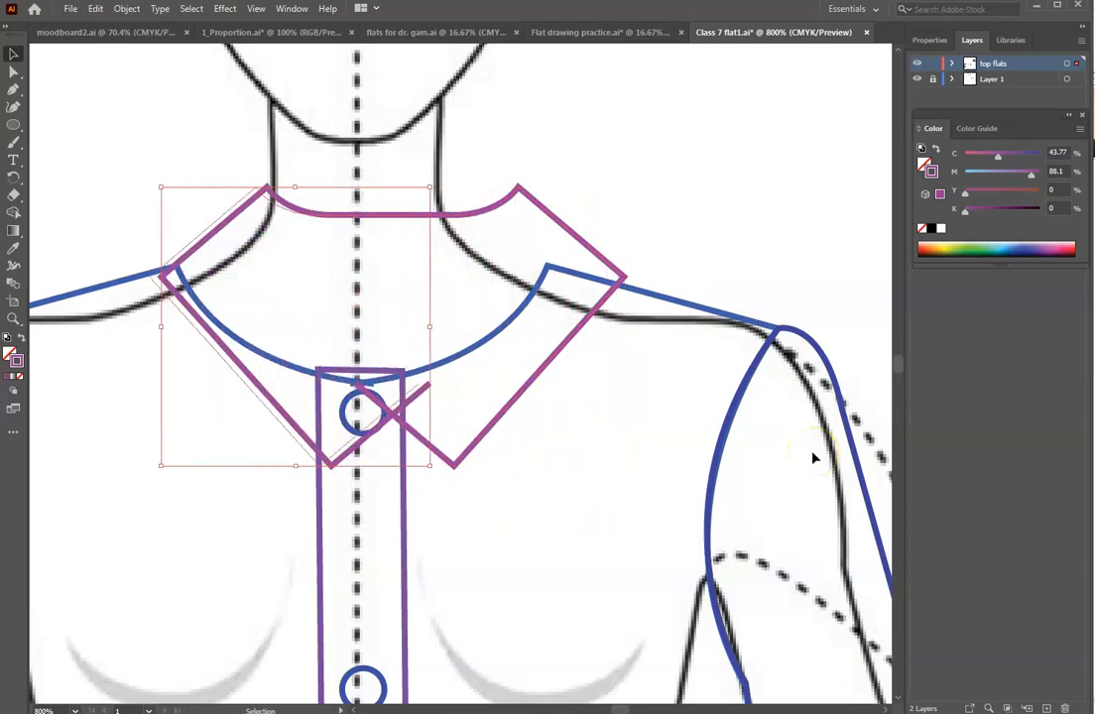
key("Left")
key("Left")
key("Left")
key("Left")
key("Left")
key("Left")
key("Left")
key("Left")
key("Left")
key("Left")
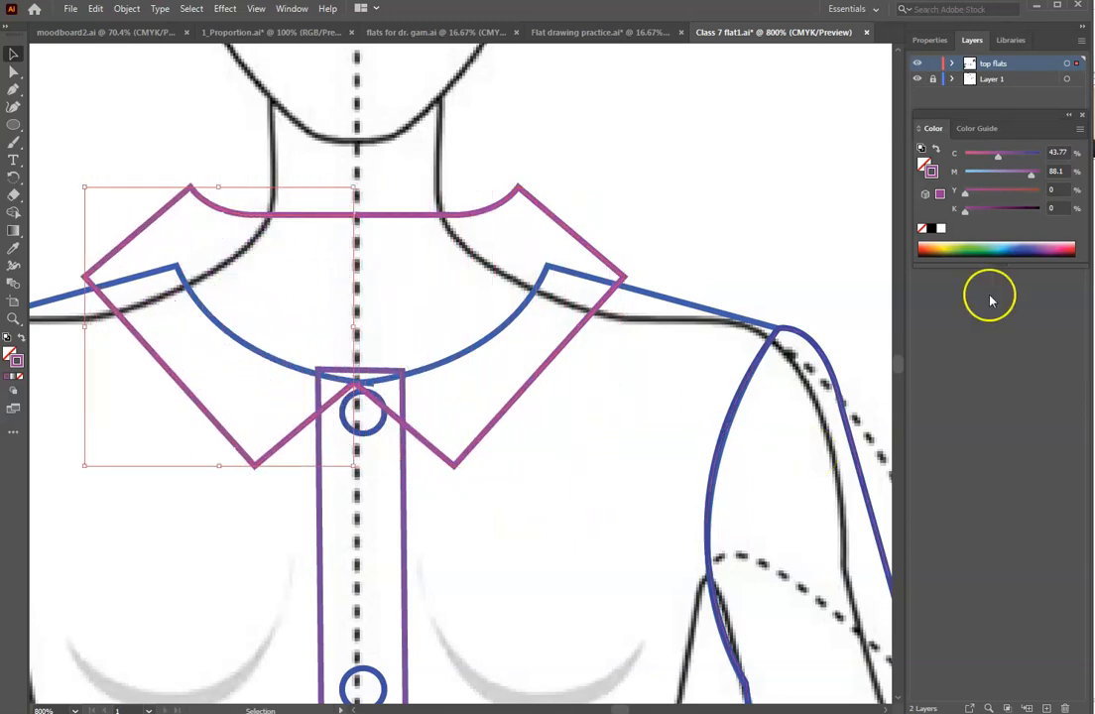
- Nudge the mirrored collar half horizontally toward the original so the two halves meet exactly at the centre line
key("Right")
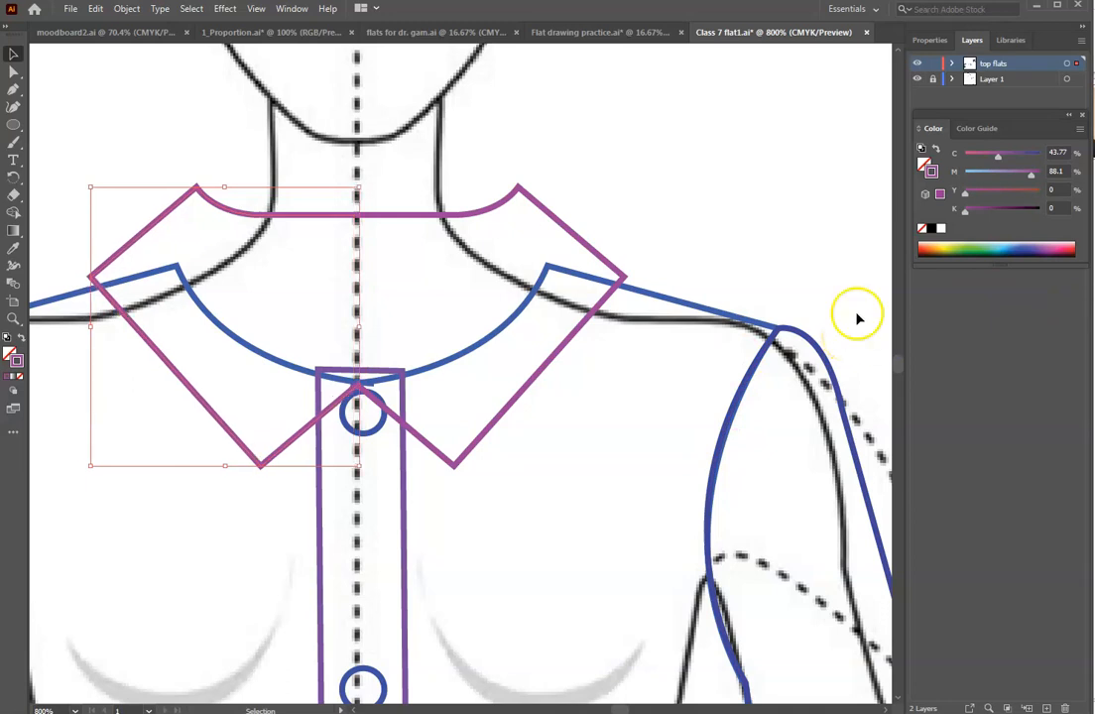
key("Return")
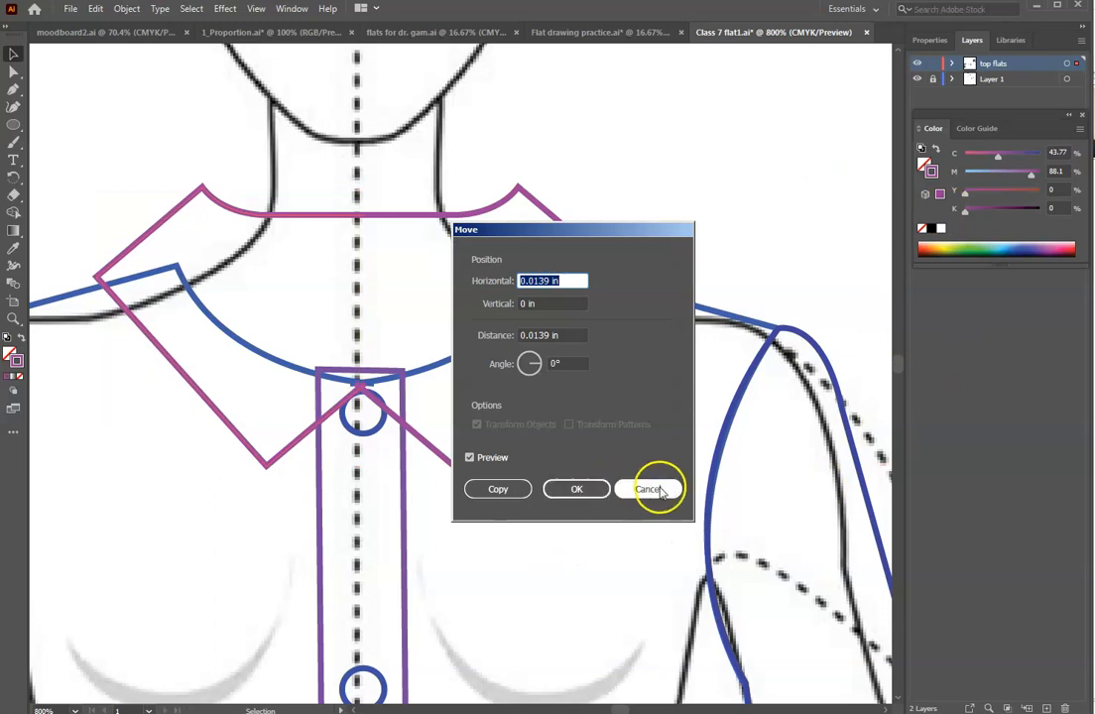
left_click(653, 488)
left_click(787, 191)
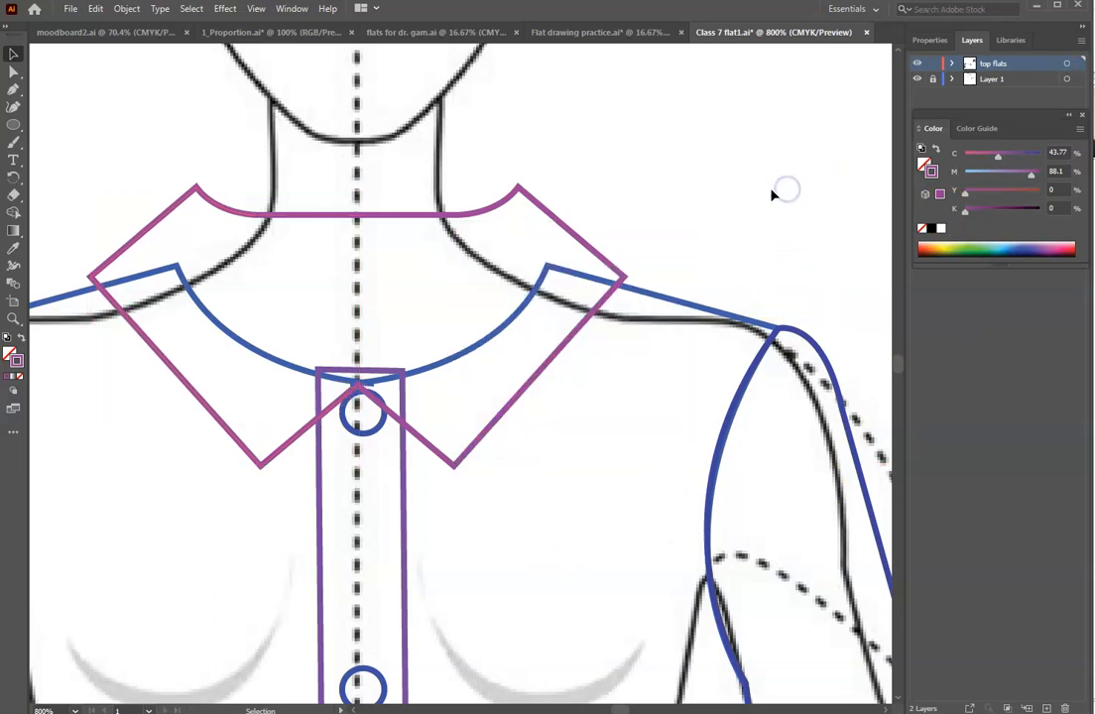
- Group the two collar halves into a single object
left_click_drag(377, 236, 374, 218)
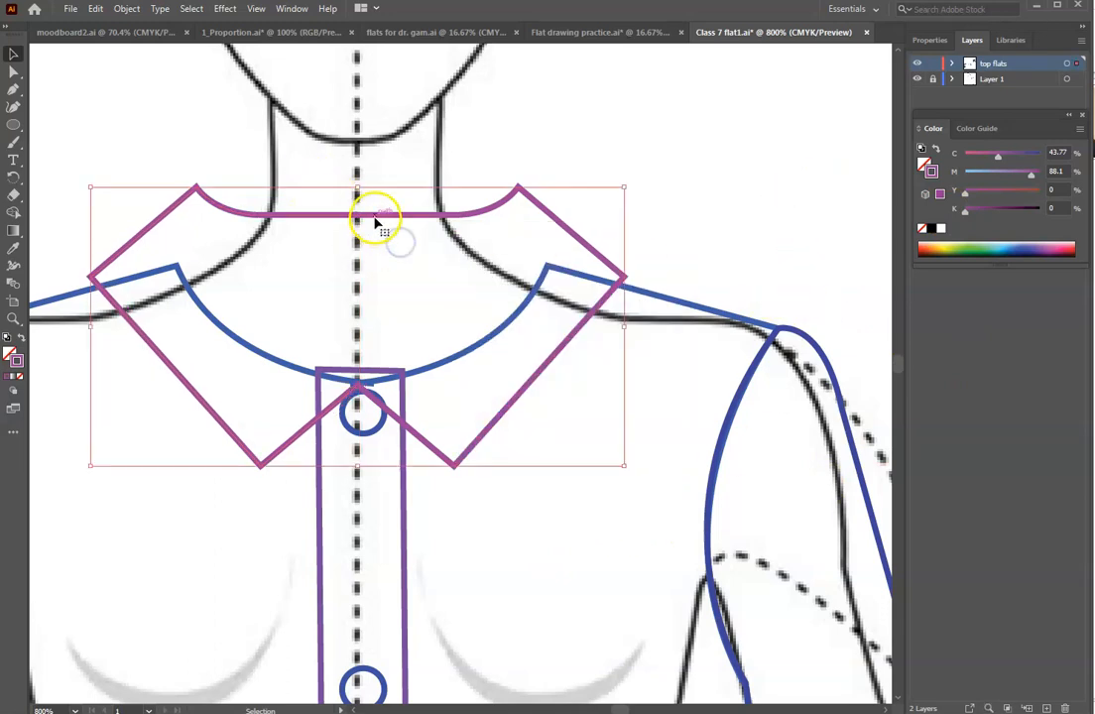
right_click(412, 211)
left_click(429, 308)
left_click(694, 184)
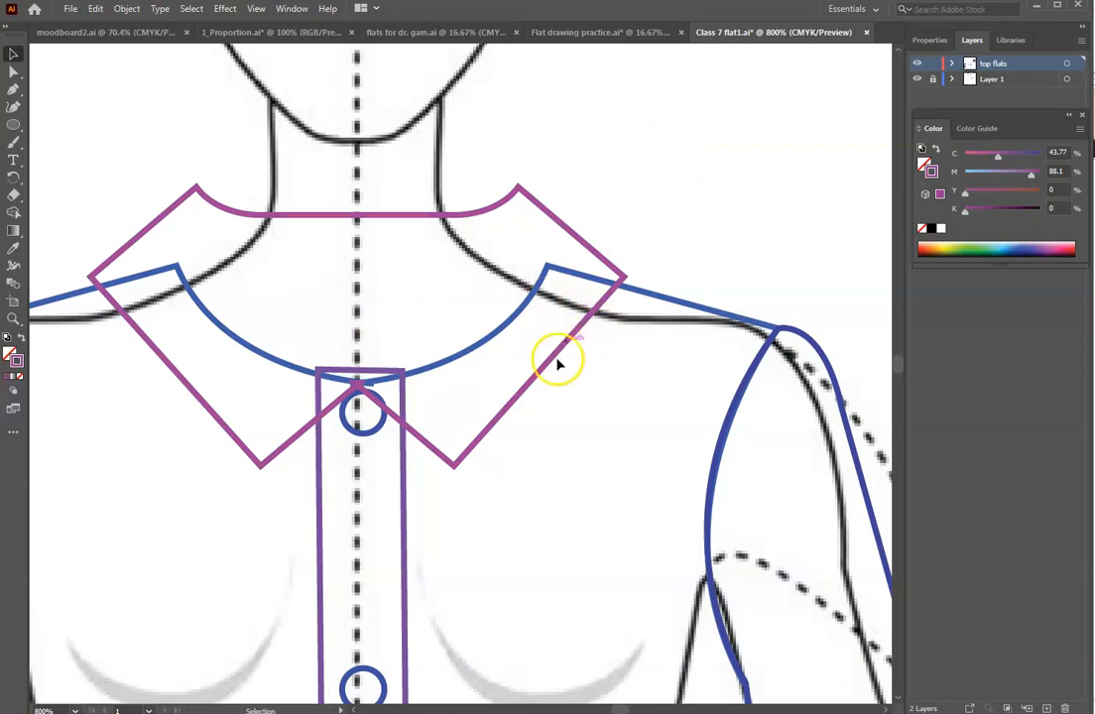
- Hide the template on Layer 1 and check the collar and body of the flat on their own
scroll(573, 349, "down", 8)
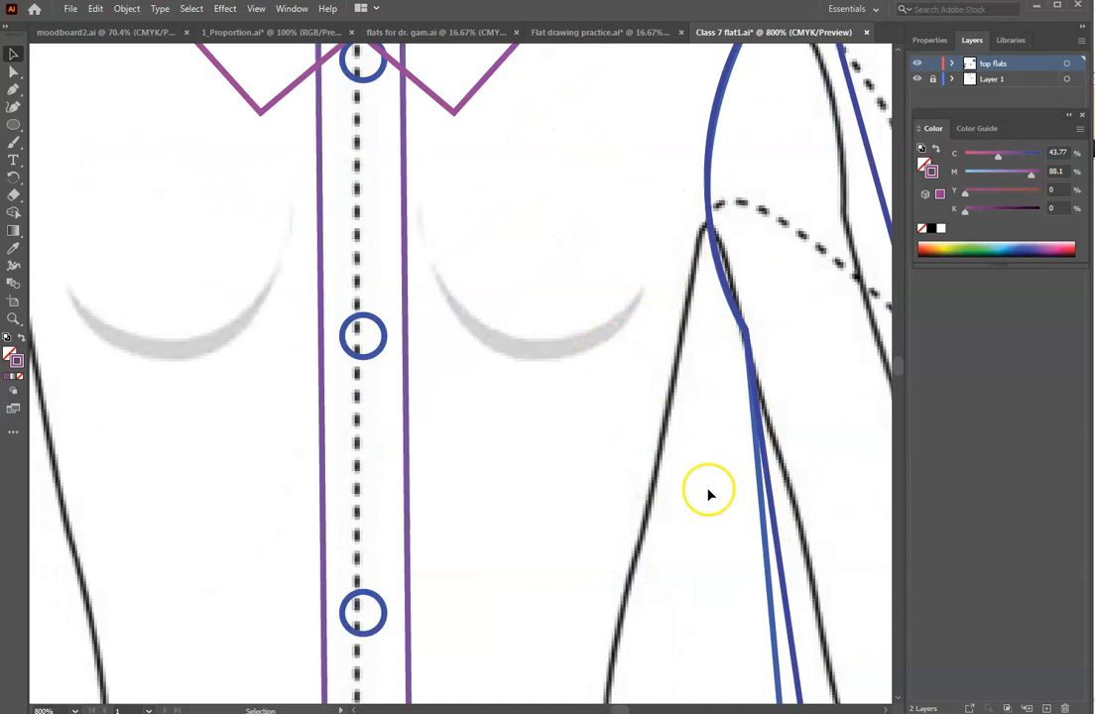
scroll(667, 436, "up", 8)
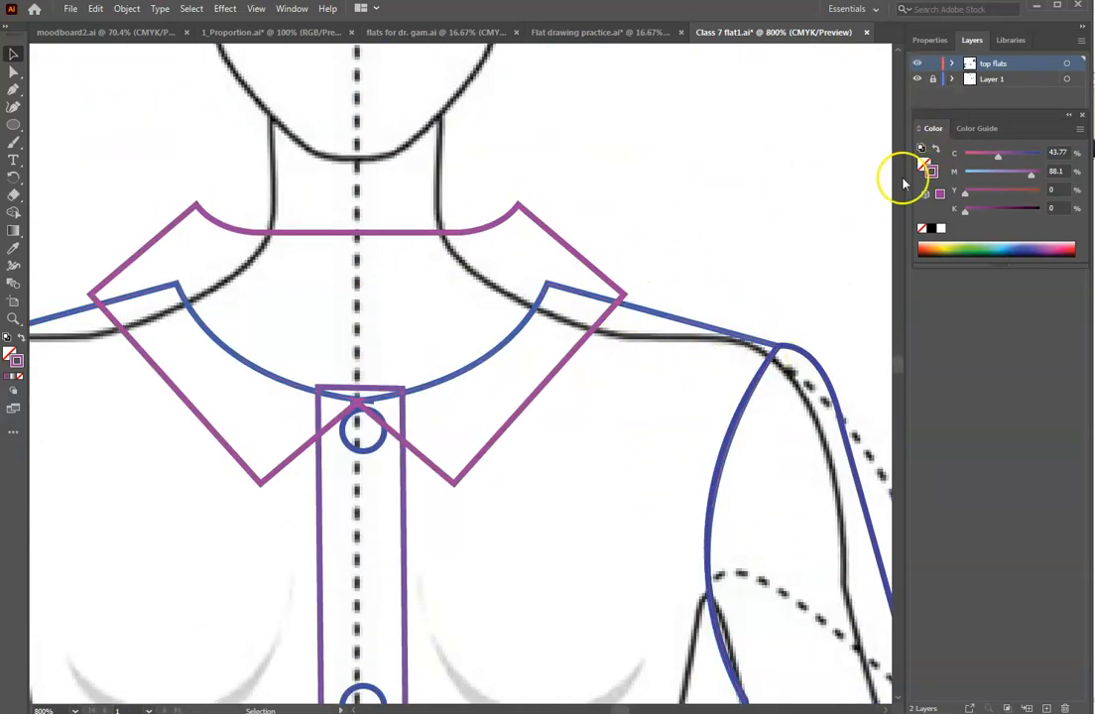
left_click(917, 79)
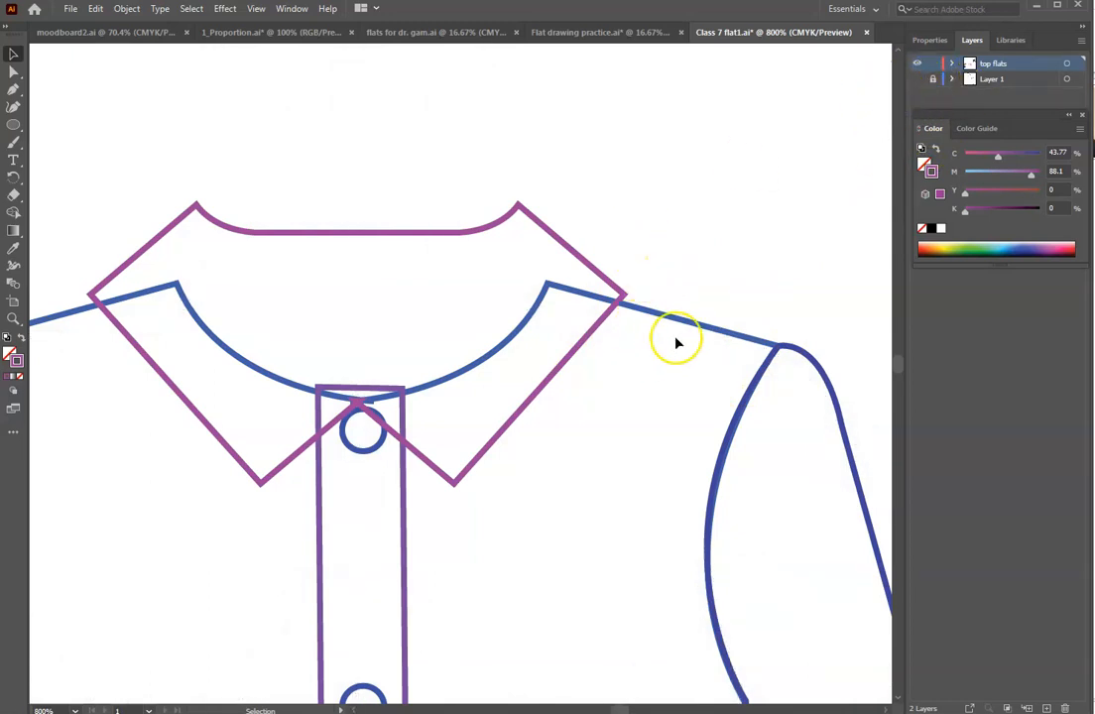
scroll(675, 342, "down", 5)
key("ctrl+minus")
key("ctrl+minus")
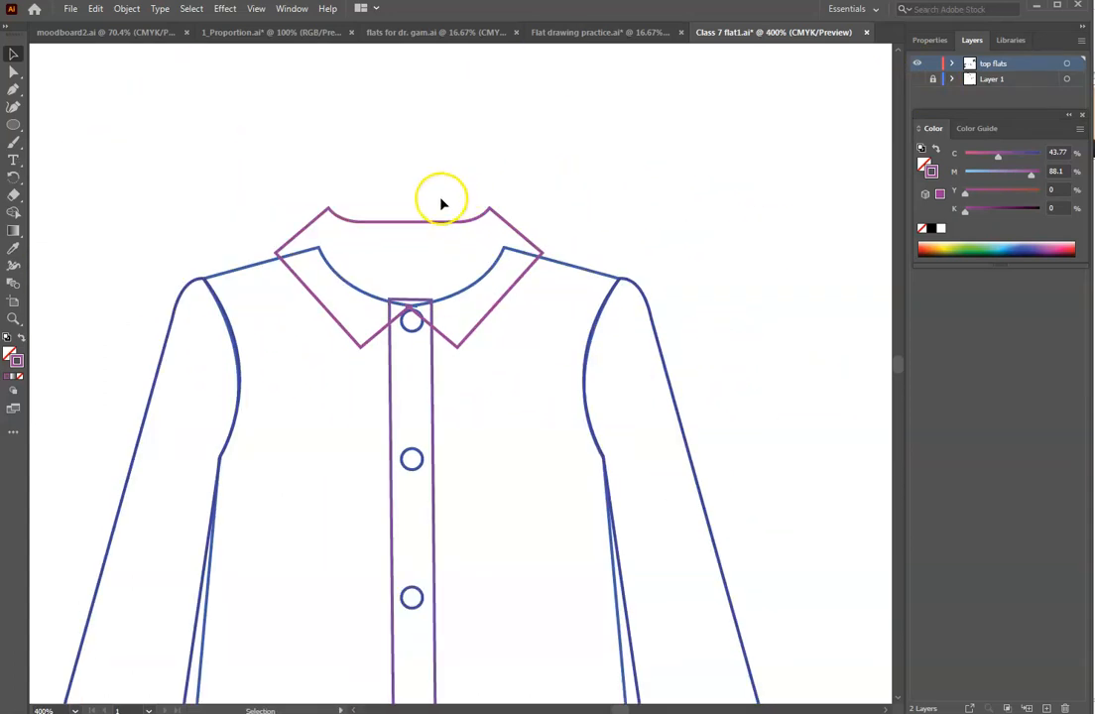
left_click(484, 218)
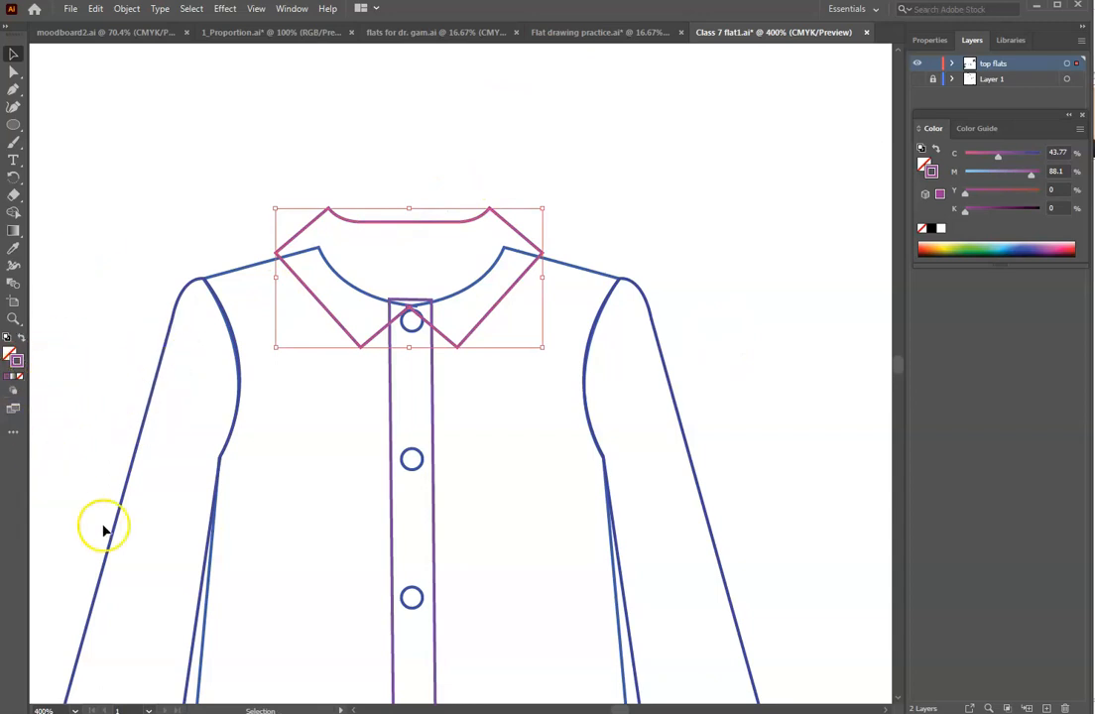
left_click(218, 277)
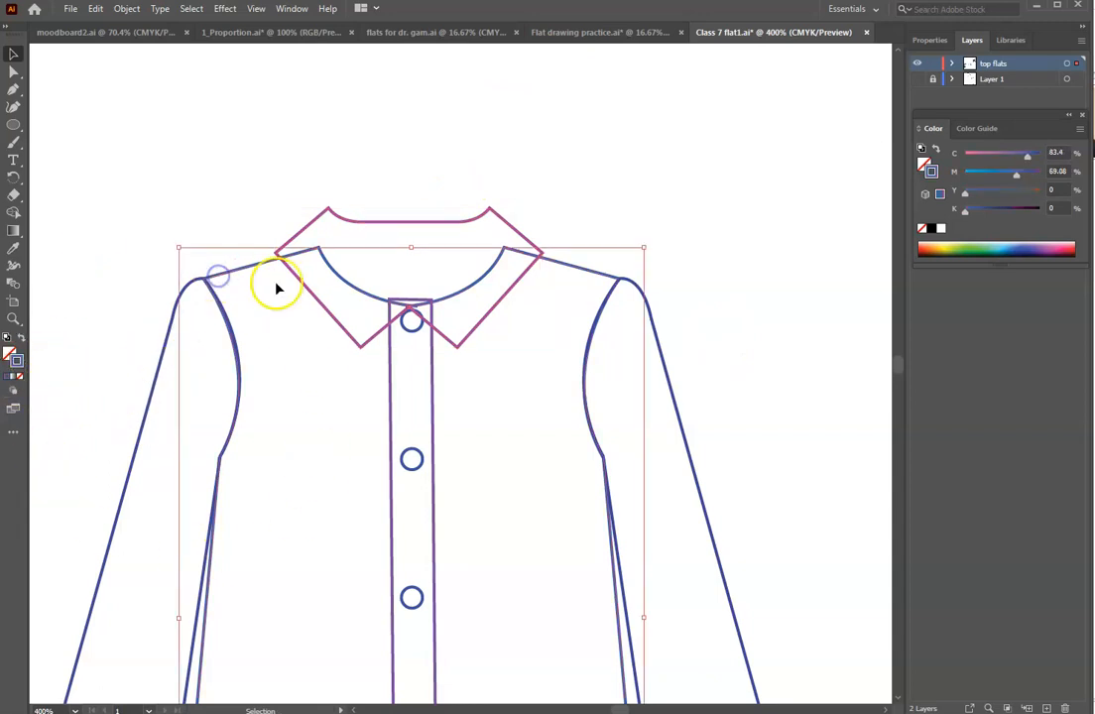
- Pull the overlapping bodice block with only shoulder darts away from the others above the artboard and fill it with white (FFFFFF)
scroll(366, 349, "up", 10)
scroll(320, 343, "up", 2)
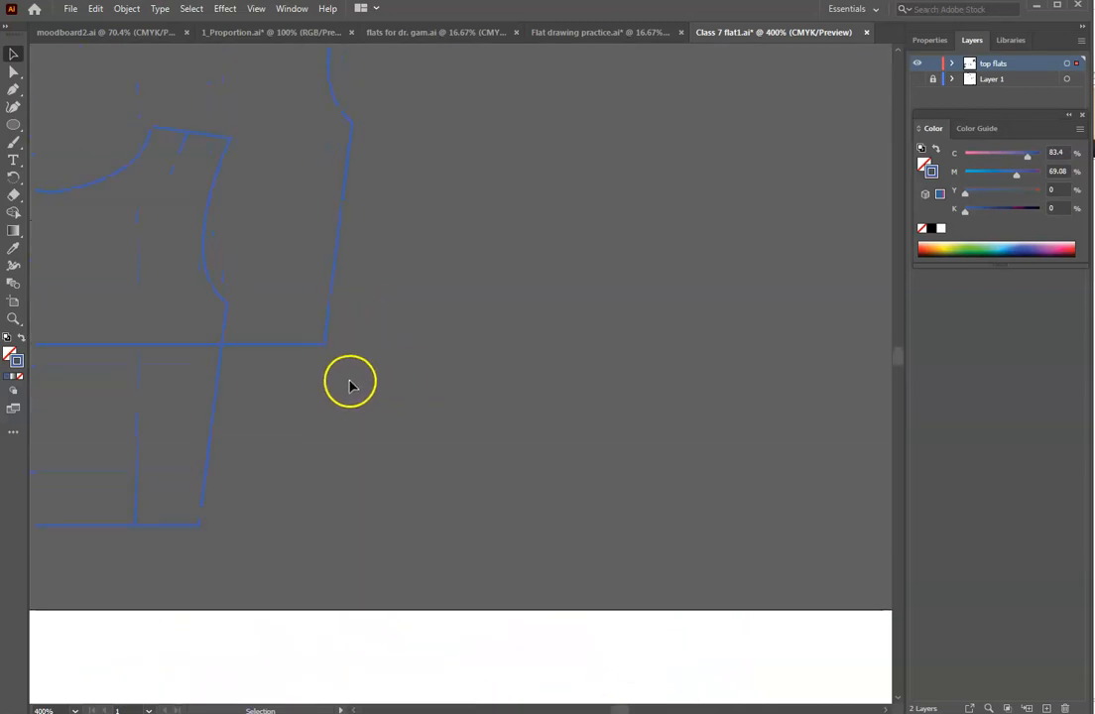
left_click_drag(300, 349, 553, 691)
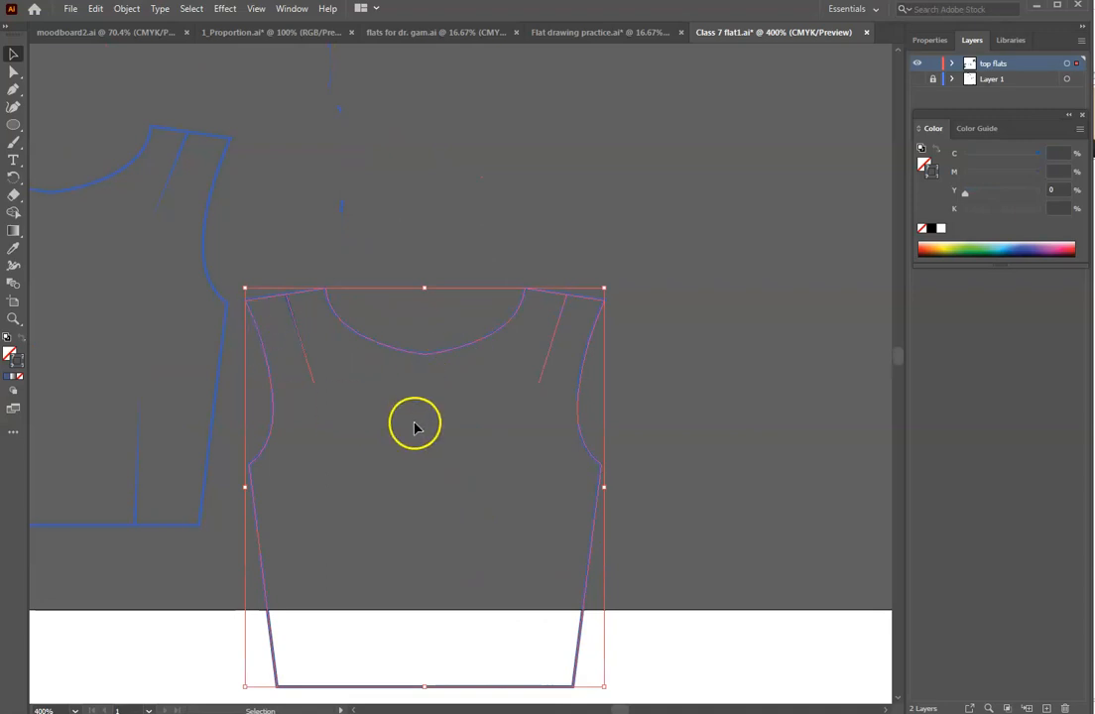
double_click(9, 352)
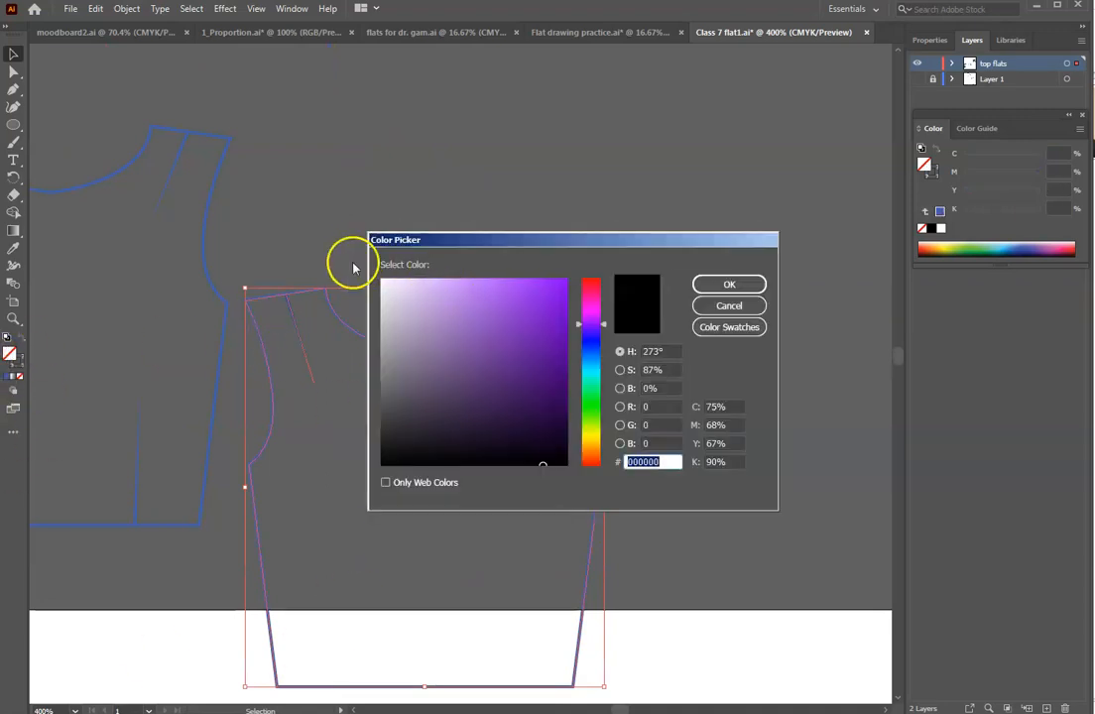
left_click(396, 286)
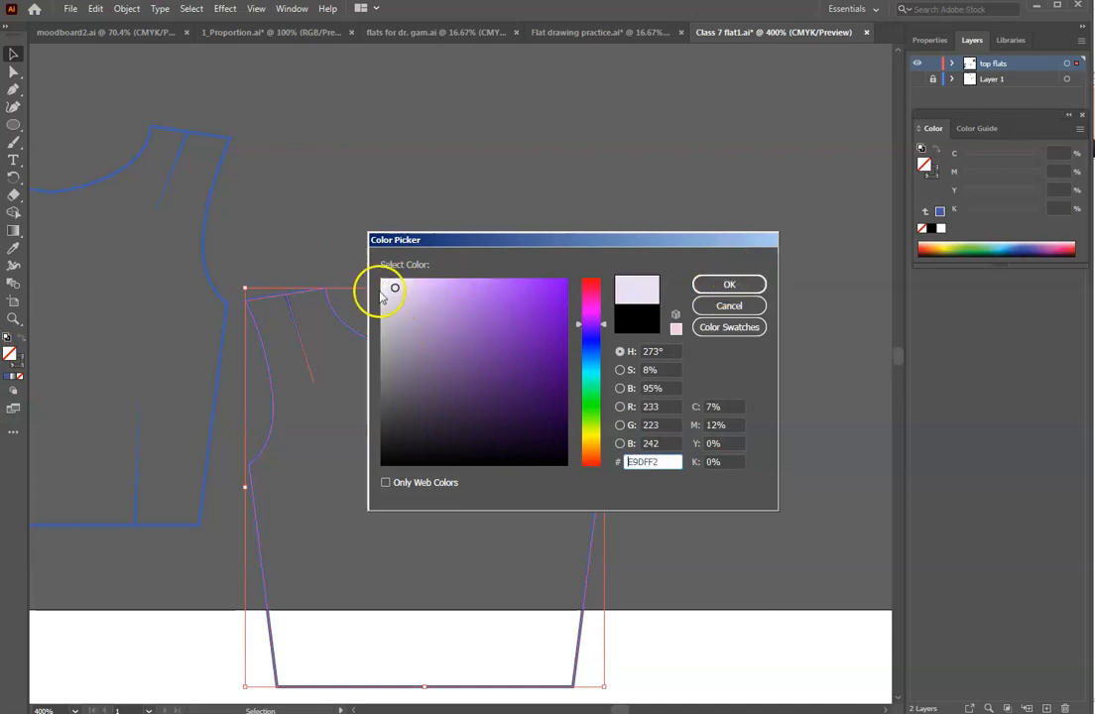
left_click(381, 280)
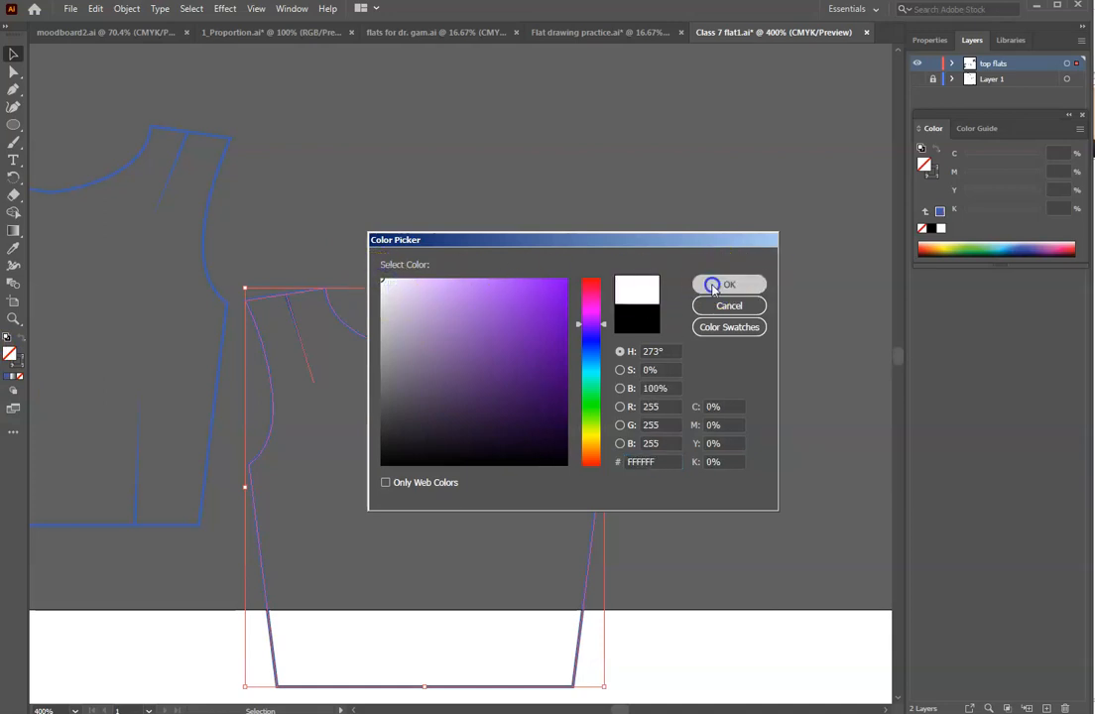
left_click(714, 285)
left_click(683, 583)
- Move the white shoulder-dart bodice block further aside, clear of the artboard's top edge
scroll(458, 543, "down", 3)
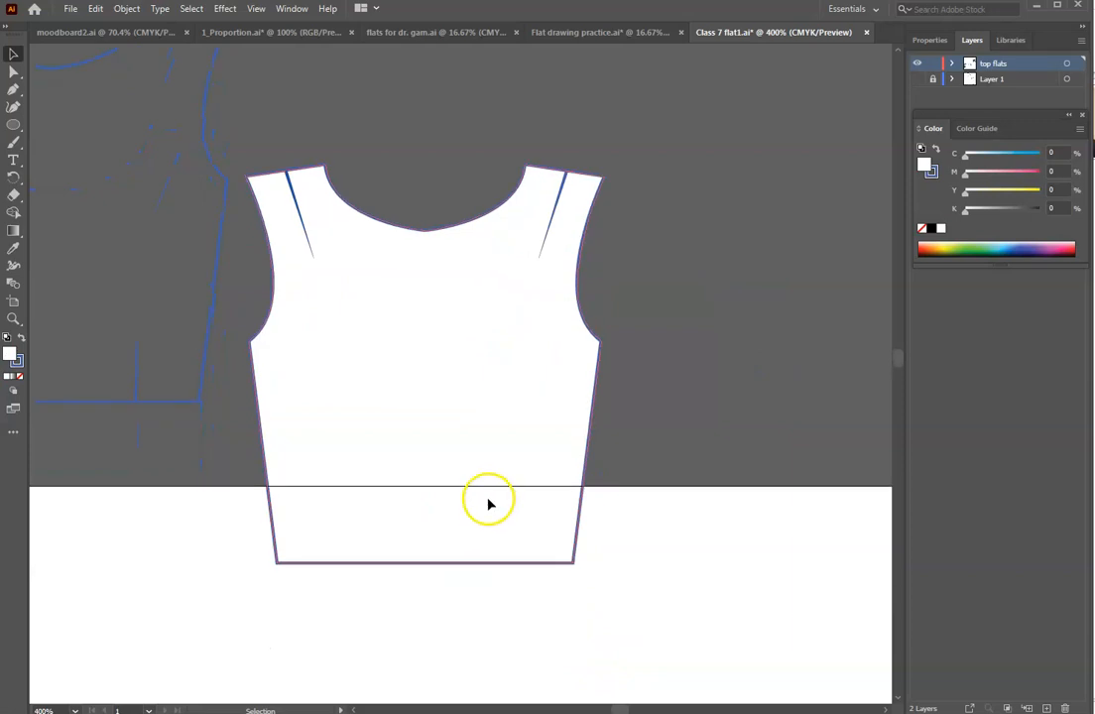
left_click_drag(567, 195, 789, 100)
left_click(359, 390)
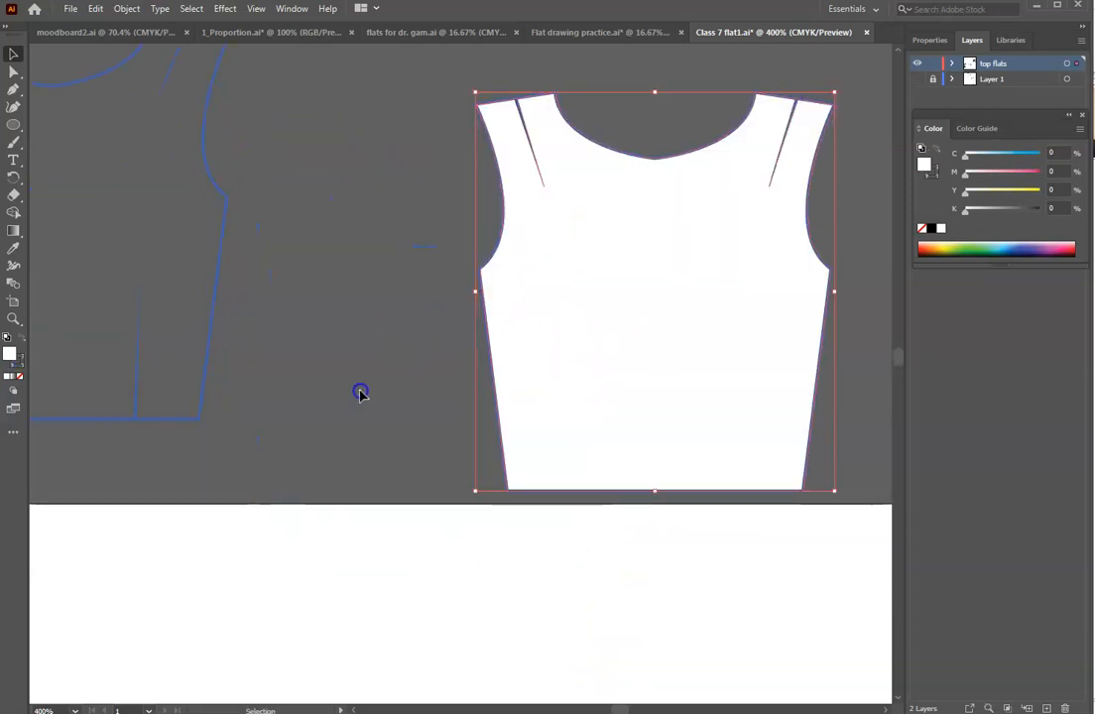
- Fill the bodice block that has both shoulder and waist darts with near-white FCFCFC
scroll(325, 491, "up", 4)
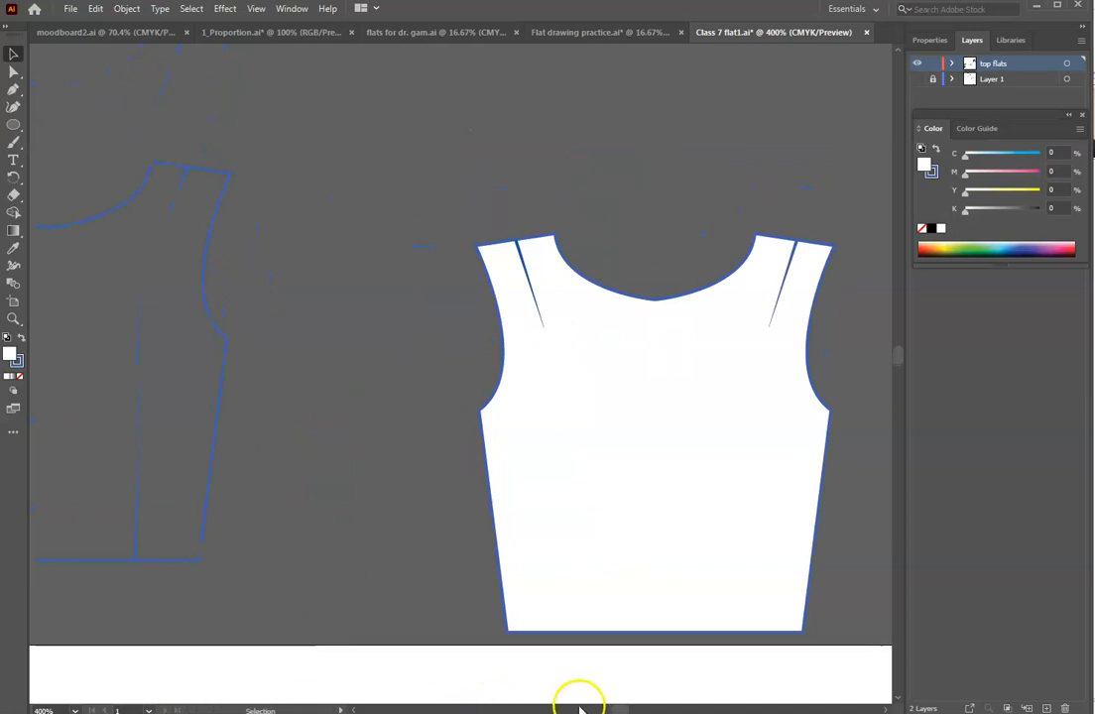
left_click_drag(629, 706, 624, 708)
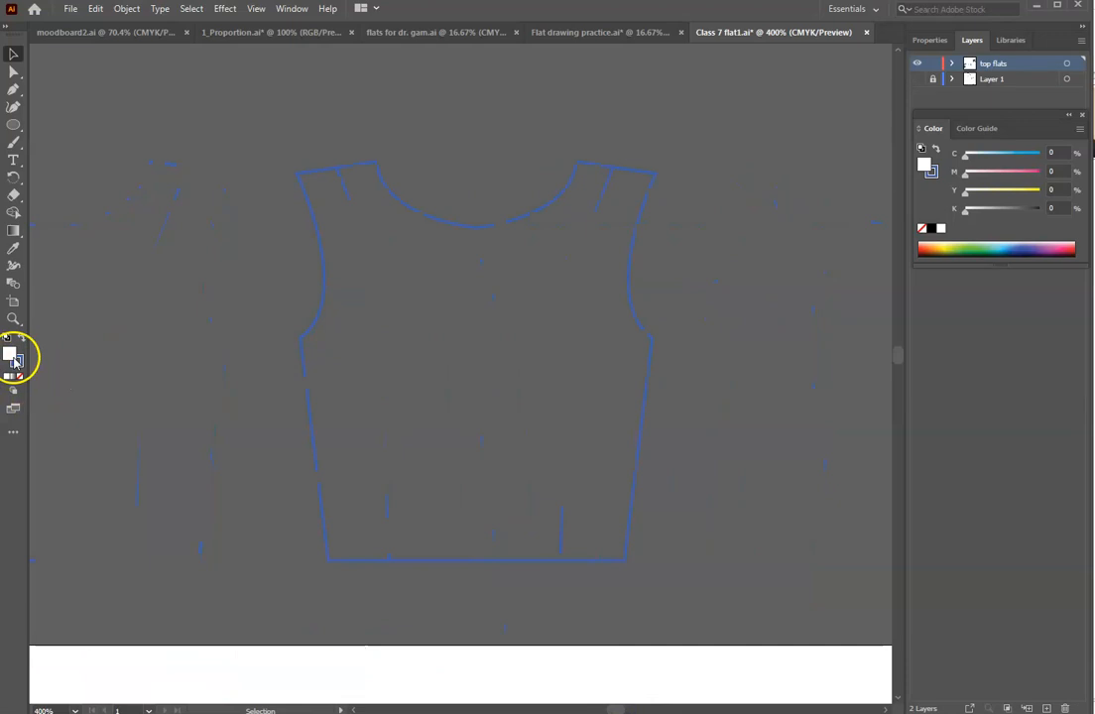
left_click_drag(239, 131, 725, 603)
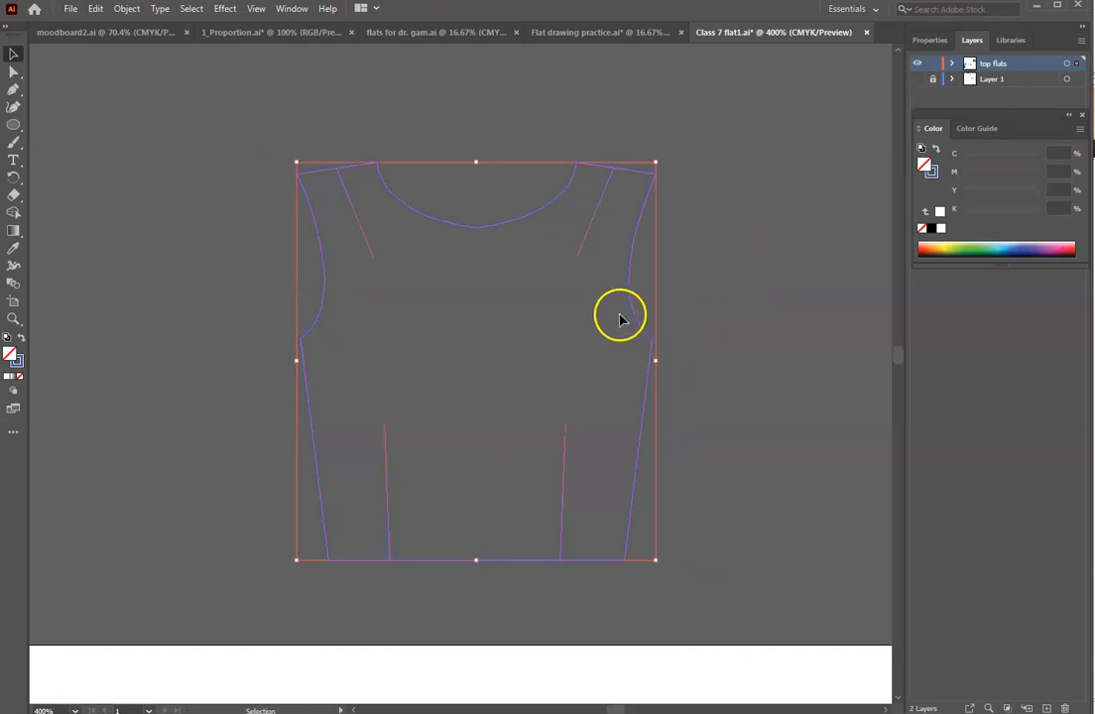
double_click(16, 359)
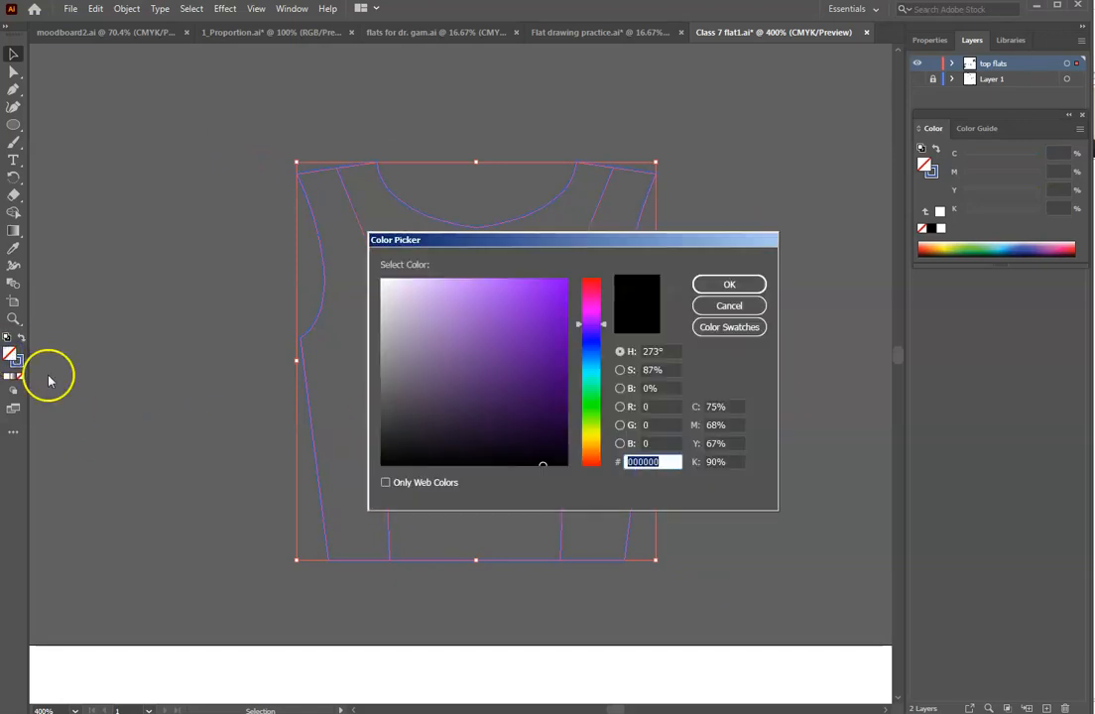
left_click(389, 288)
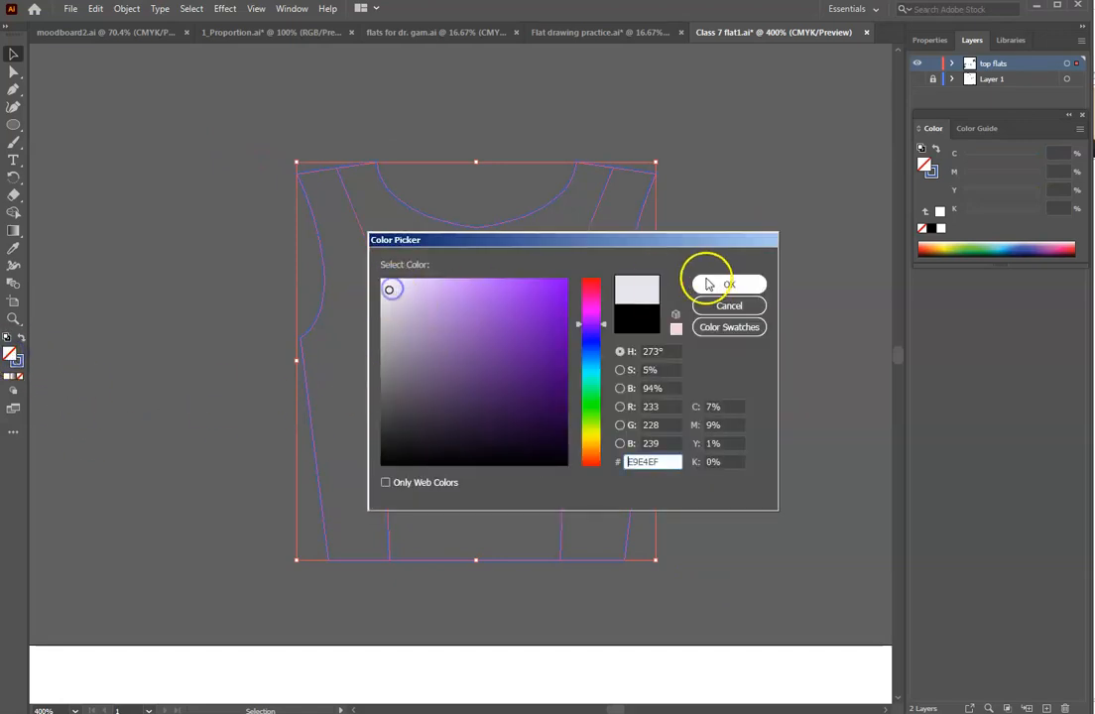
left_click(381, 282)
left_click(724, 285)
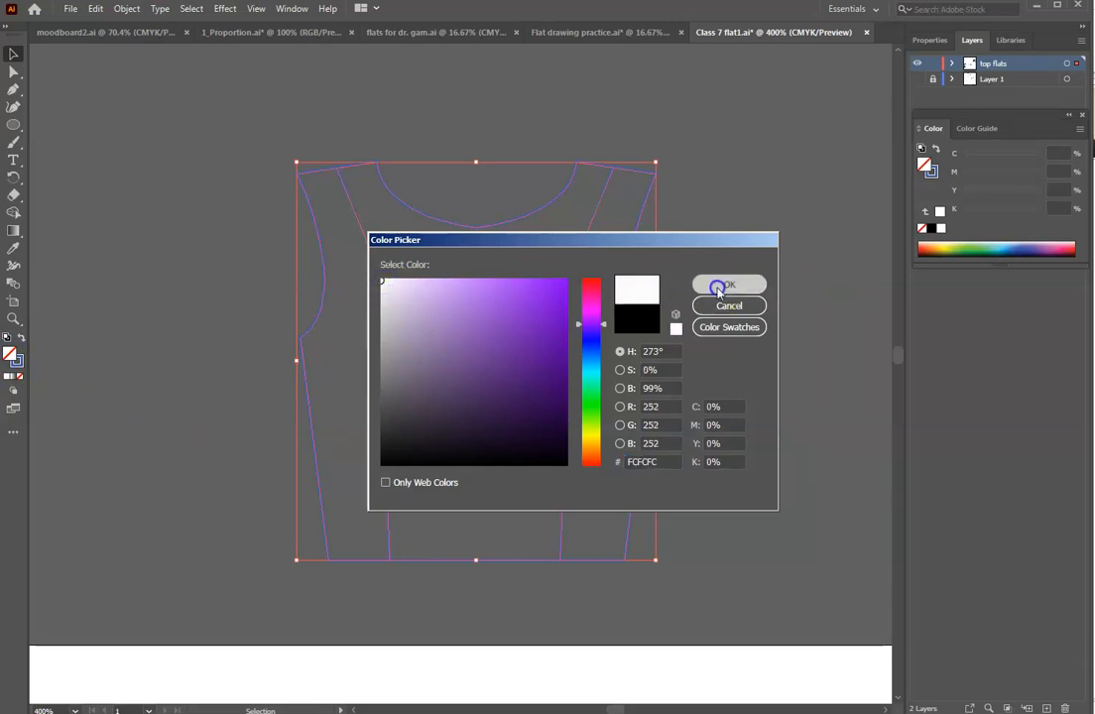
left_click(710, 339)
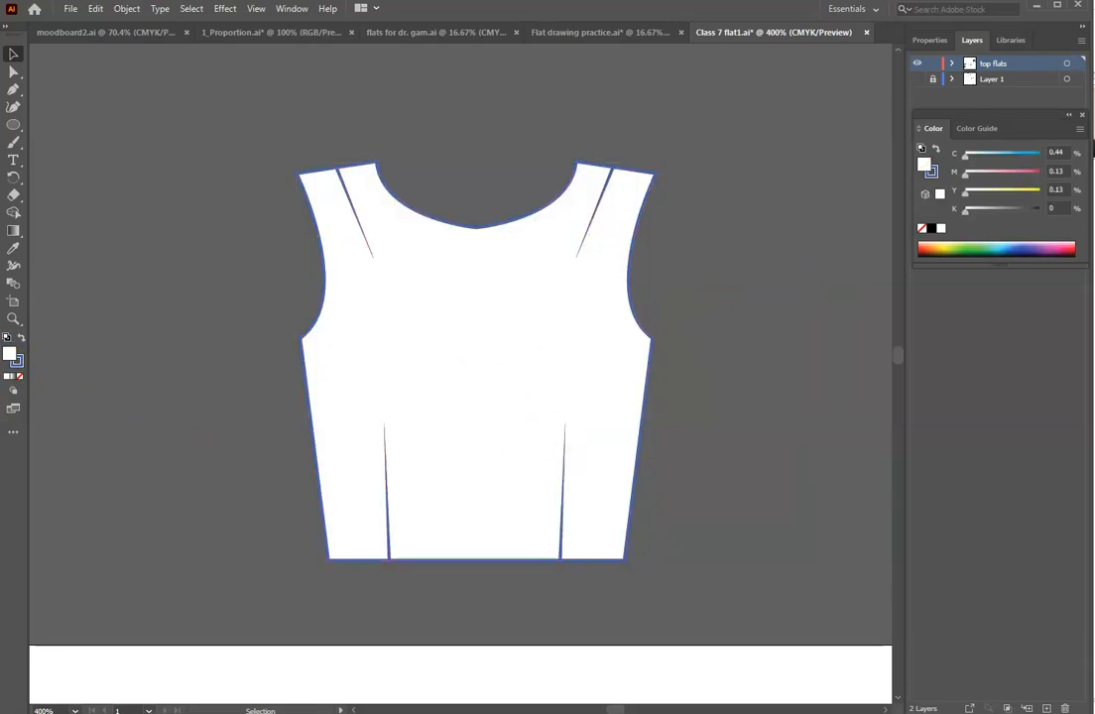
- Rearrange the bodice blocks so they sit side by side above the artboard
key("ctrl+minus")
left_click_drag(75, 456, 301, 601)
left_click_drag(227, 505, 323, 268)
left_click(554, 222)
scroll(849, 499, "right", 5)
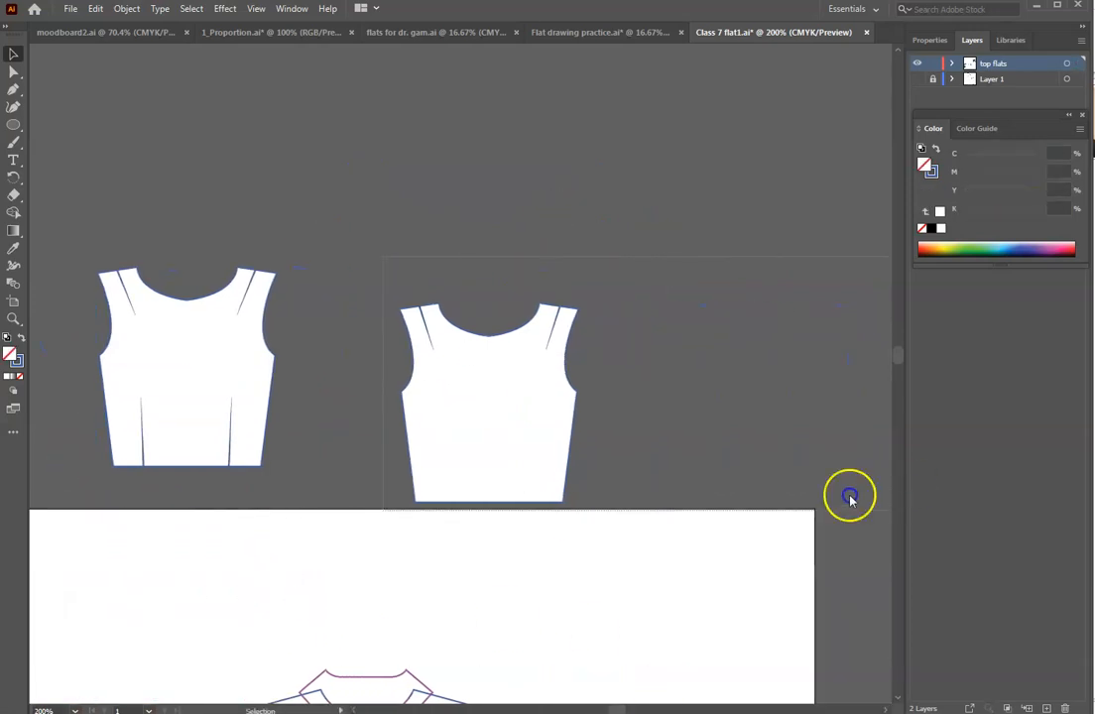
scroll(849, 499, "right", 1)
left_click(479, 342)
left_click_drag(476, 327, 386, 298)
left_click(635, 423)
- Fill the body of the shirt flat with a near-white of C 1.79, M 1.63, Y 0.51 and K 0 percent
scroll(669, 431, "down", 6)
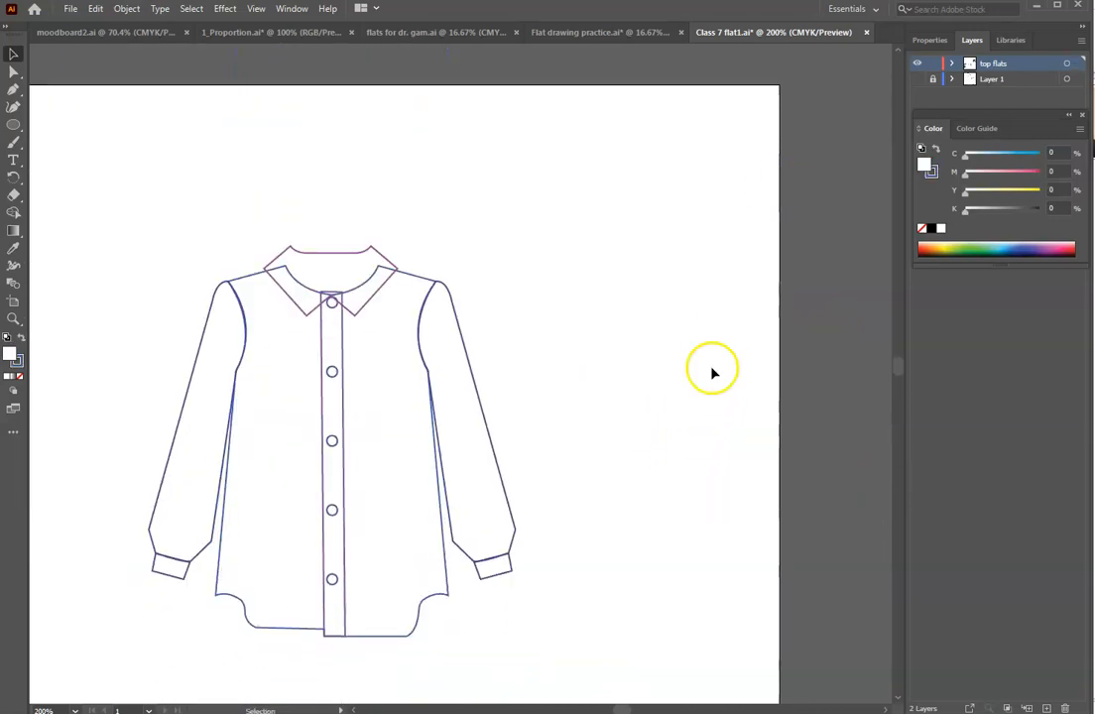
left_click(227, 509)
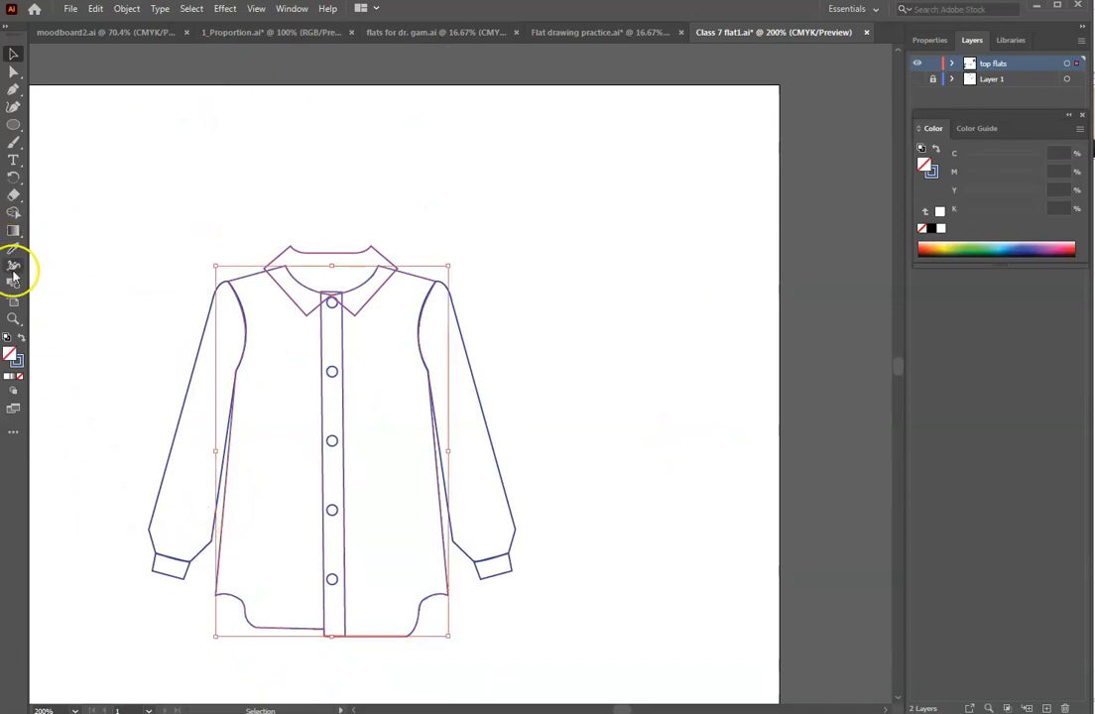
double_click(9, 354)
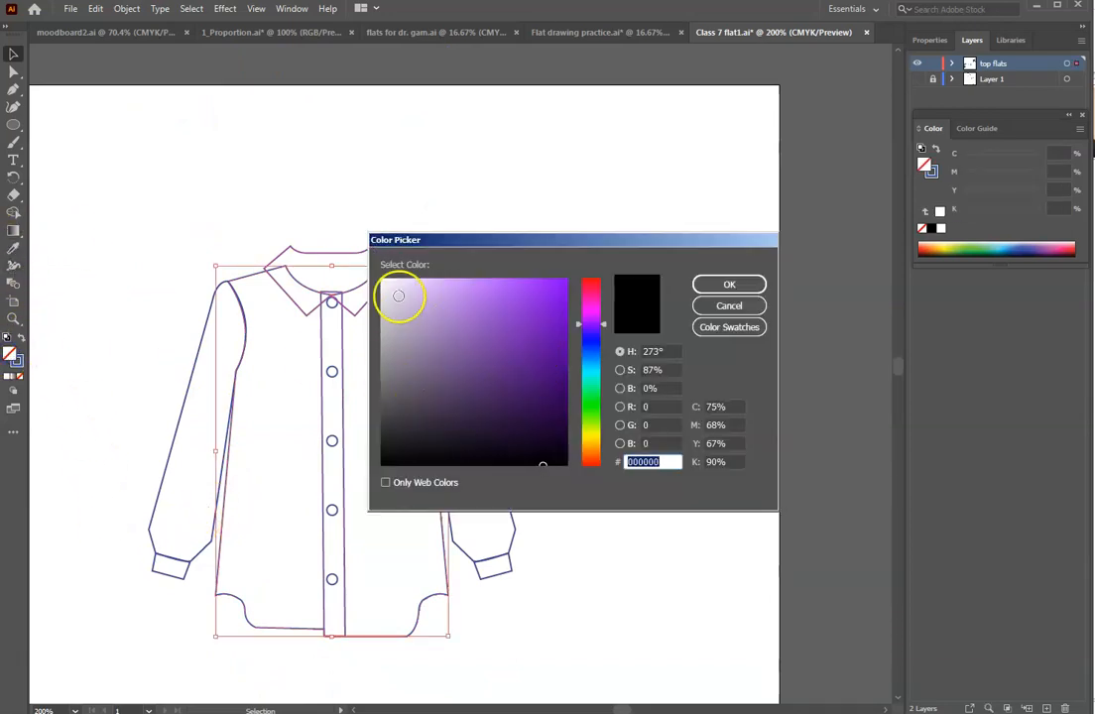
left_click(382, 283)
left_click(729, 284)
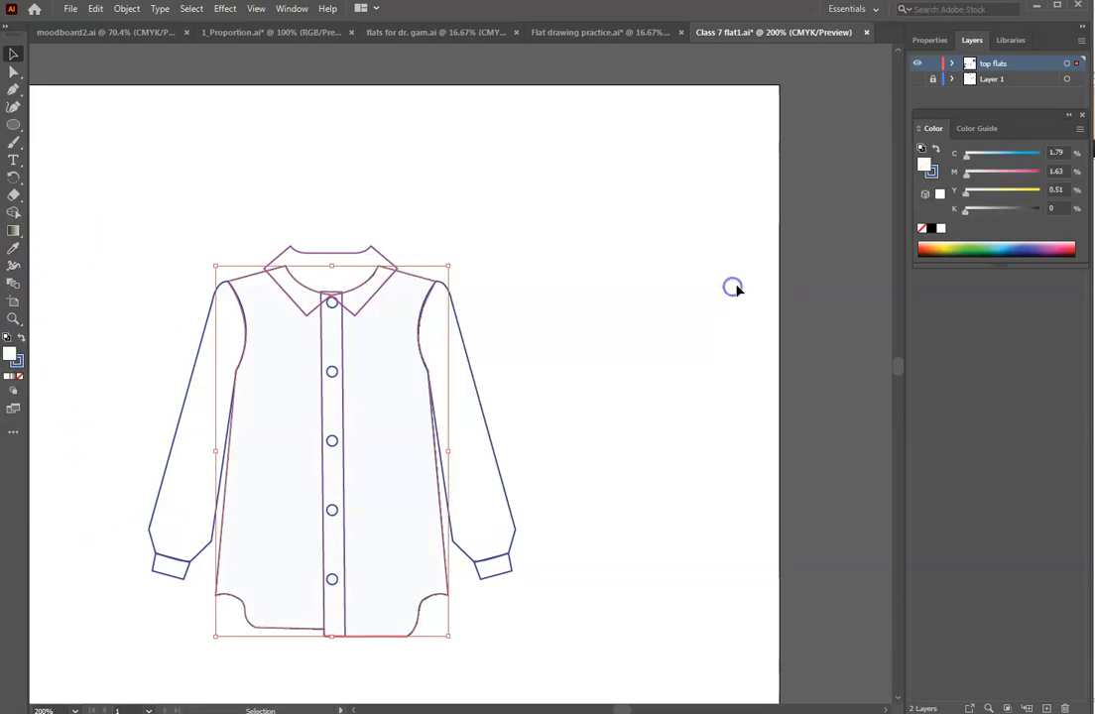
left_click(704, 345)
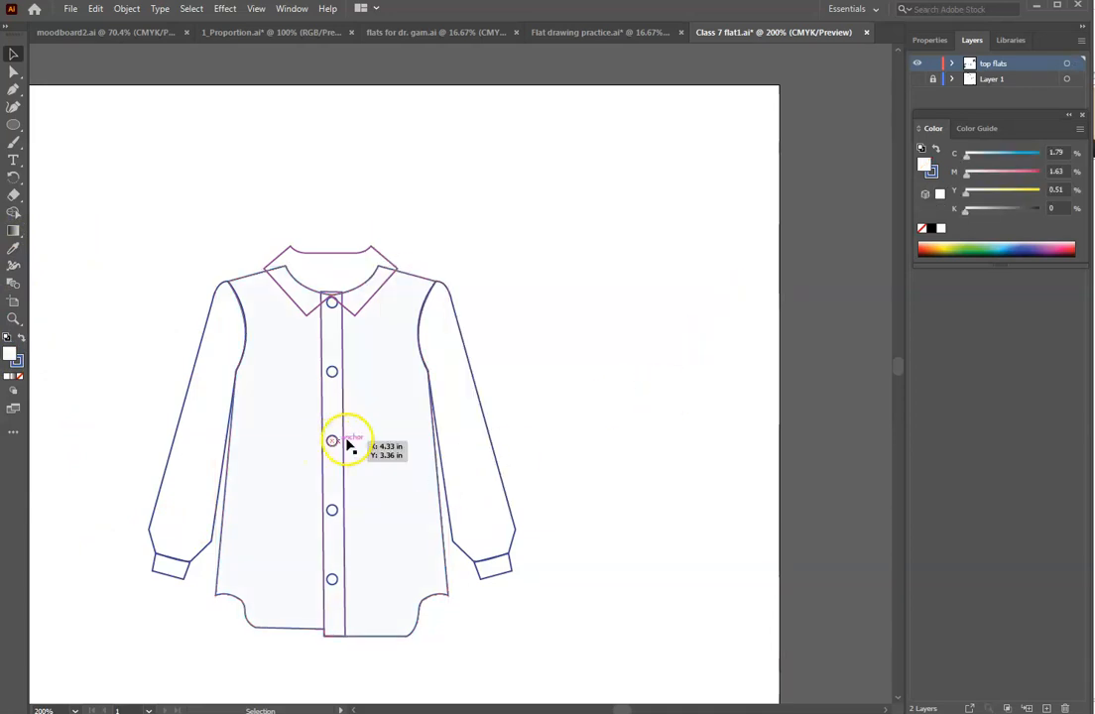
- Fill both cuffed sleeves of the shirt flat with the near-white of C 1.79, M 1.63, Y 0.51, K 0 percent
left_click(473, 382)
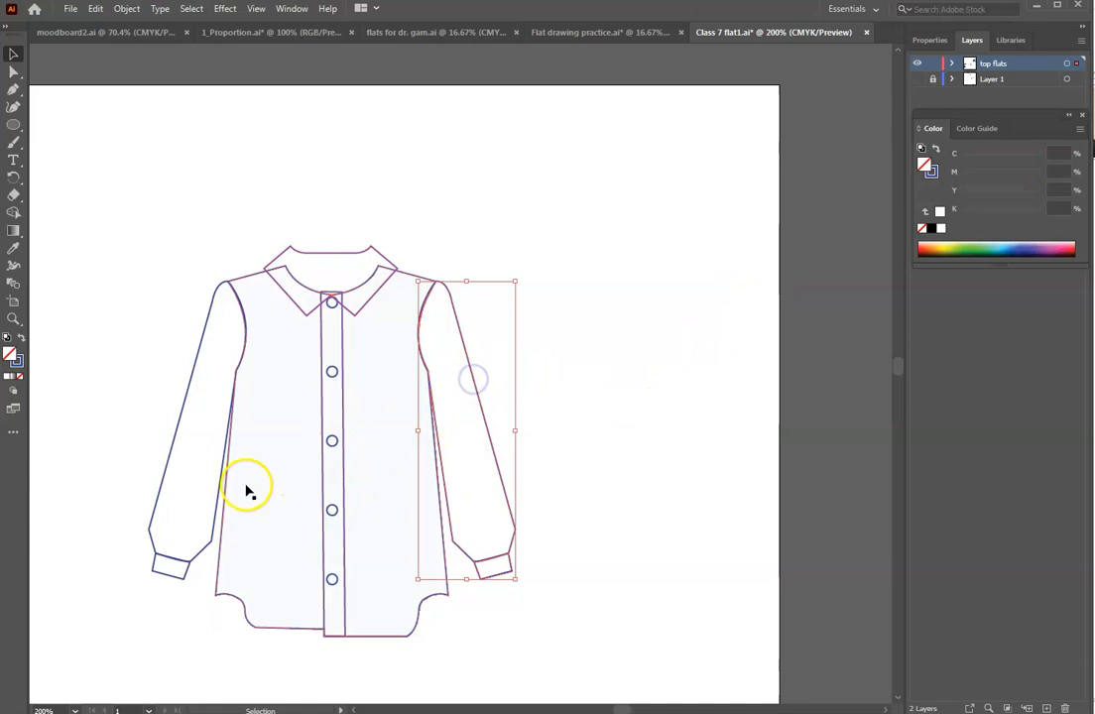
left_click(216, 506, "shift")
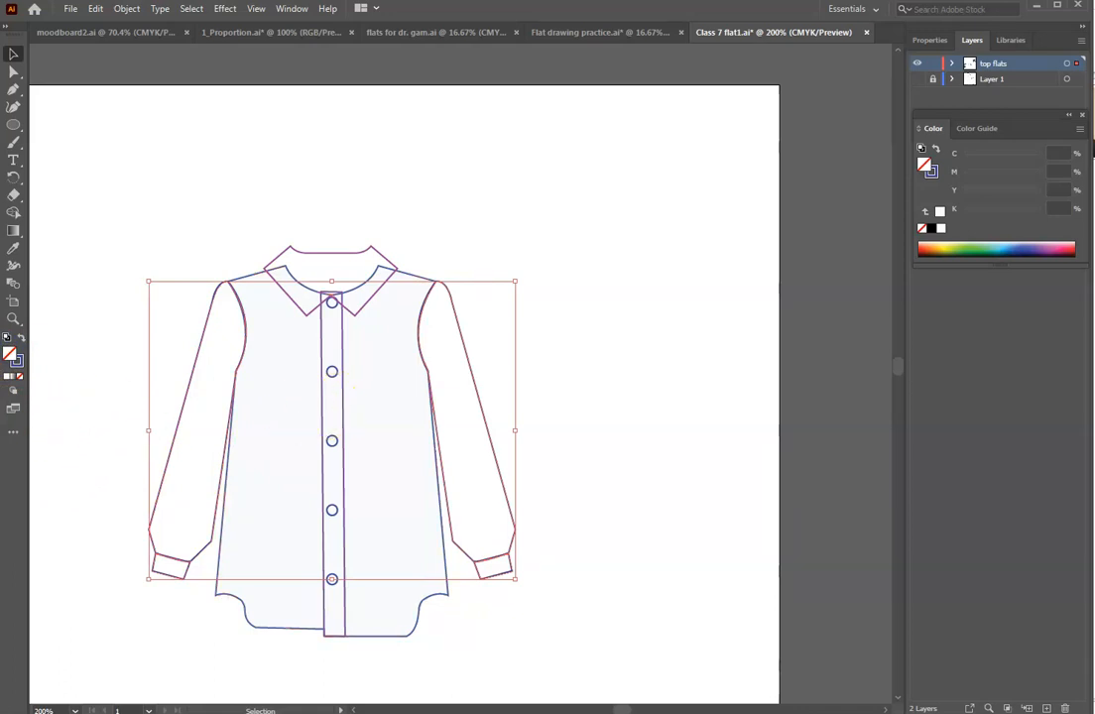
double_click(15, 358)
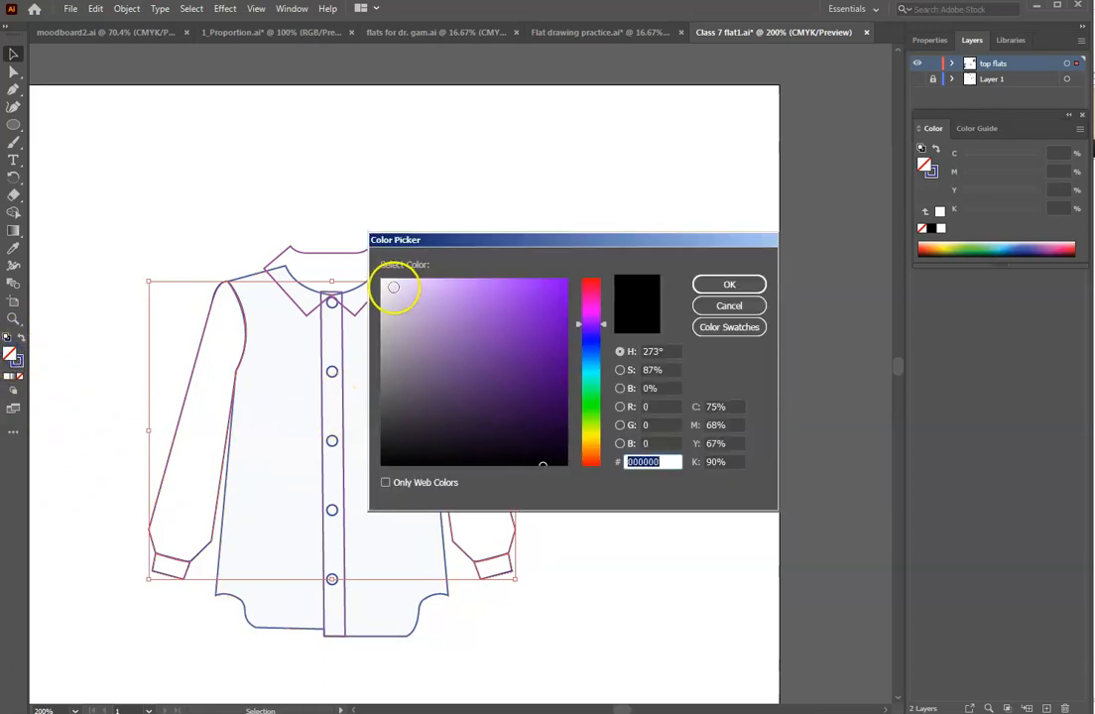
left_click(383, 283)
left_click(723, 287)
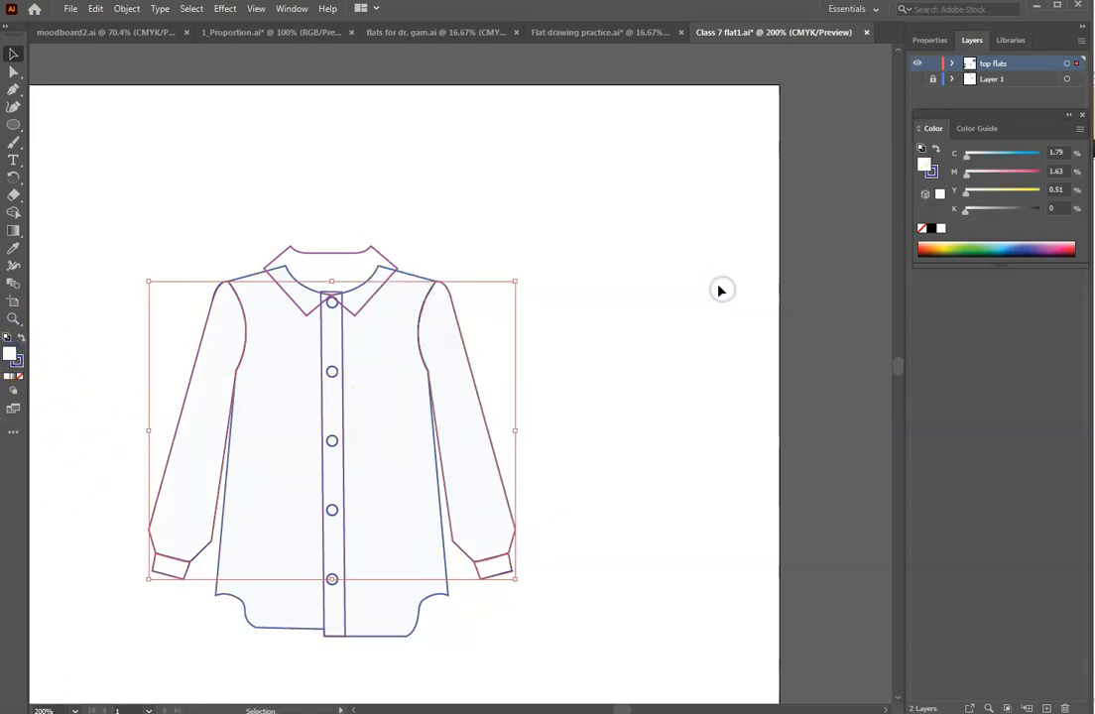
- Fill the button placket with the near-white of C 1.79, M 1.63, Y 0.51 and K 0 percent
left_click(693, 322)
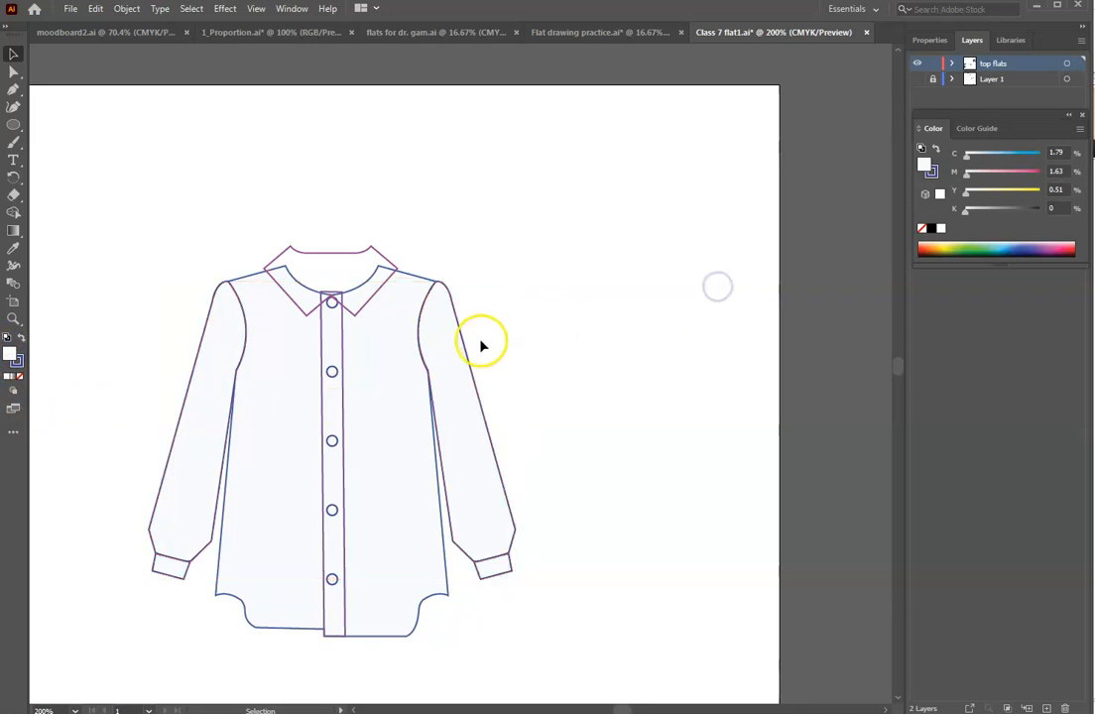
left_click(344, 352)
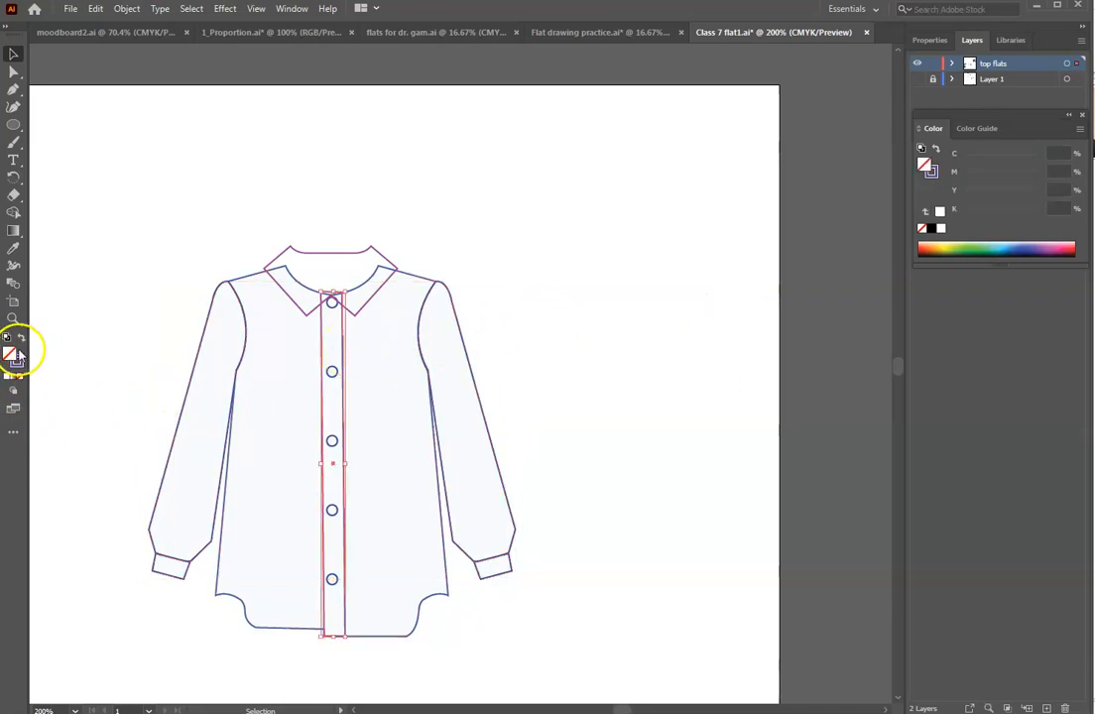
left_click(534, 369)
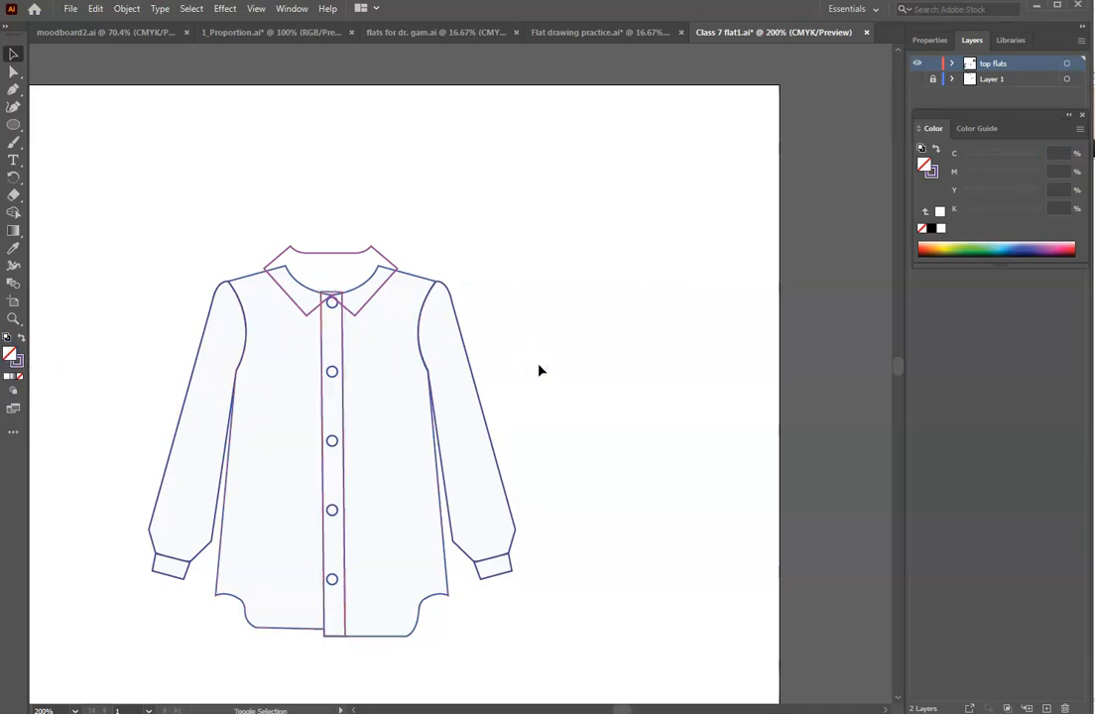
key("ctrl+equal")
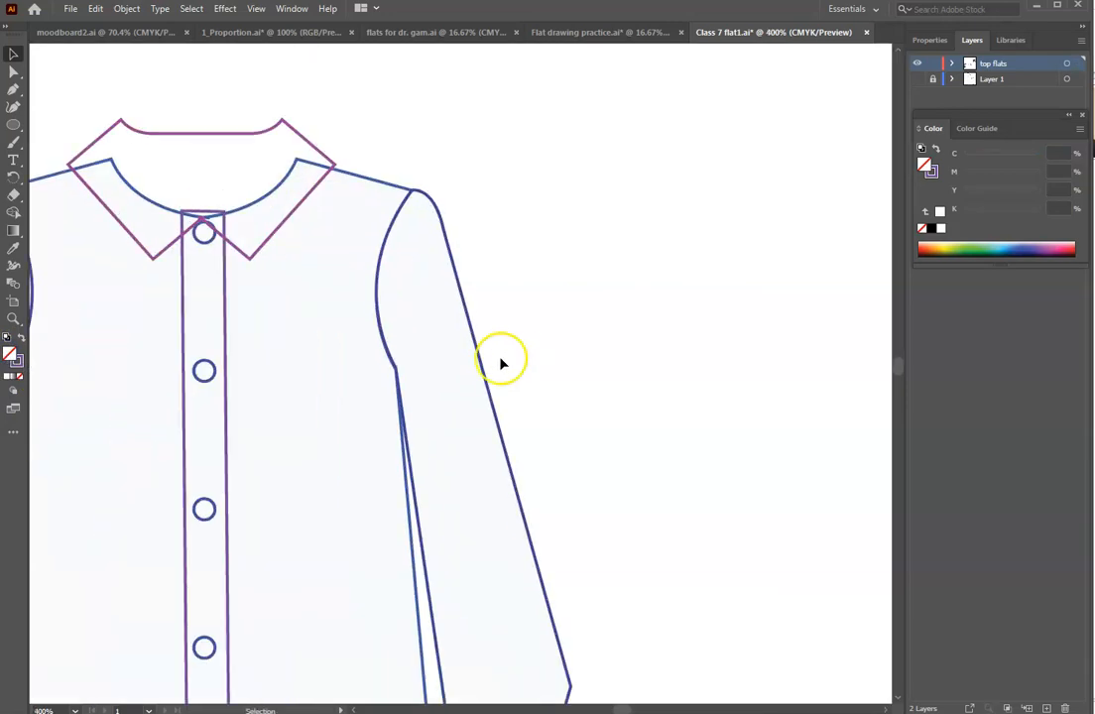
scroll(354, 377, "up", 2)
scroll(354, 377, "up", 2)
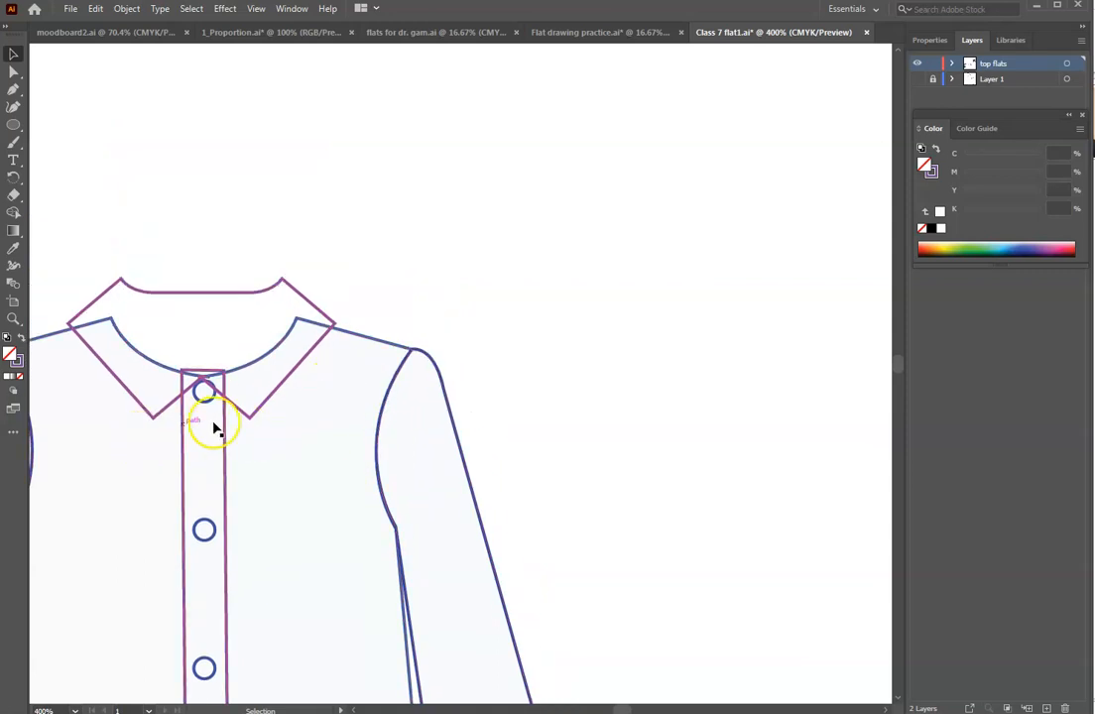
left_click(202, 373)
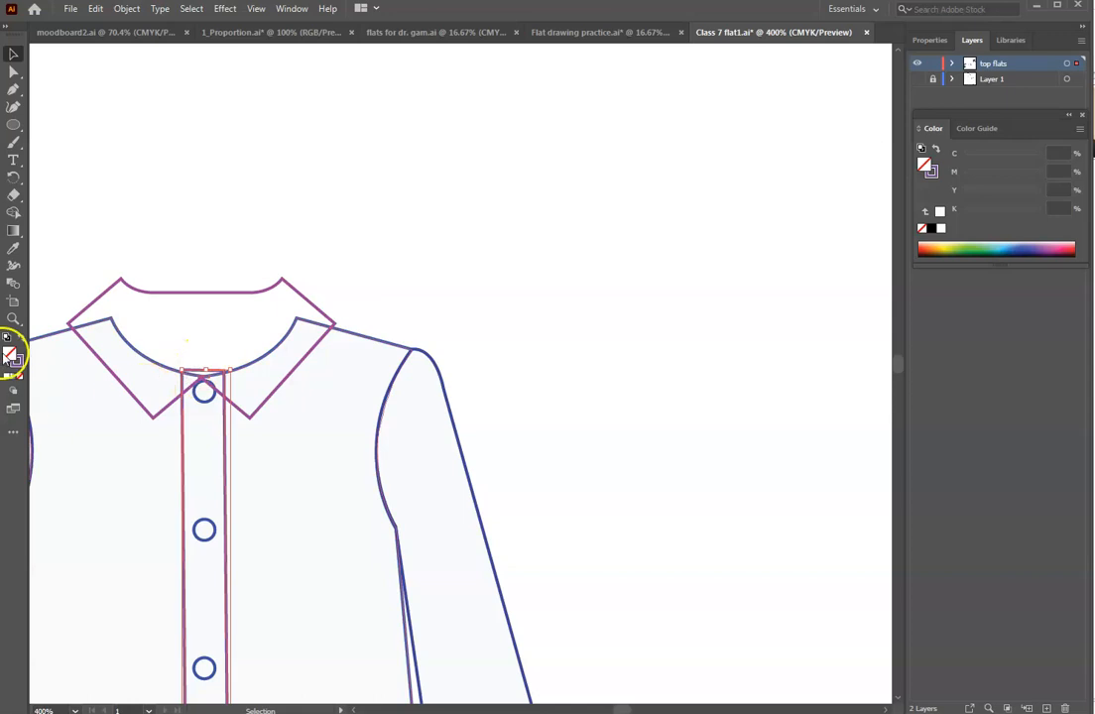
double_click(10, 356)
left_click(383, 283)
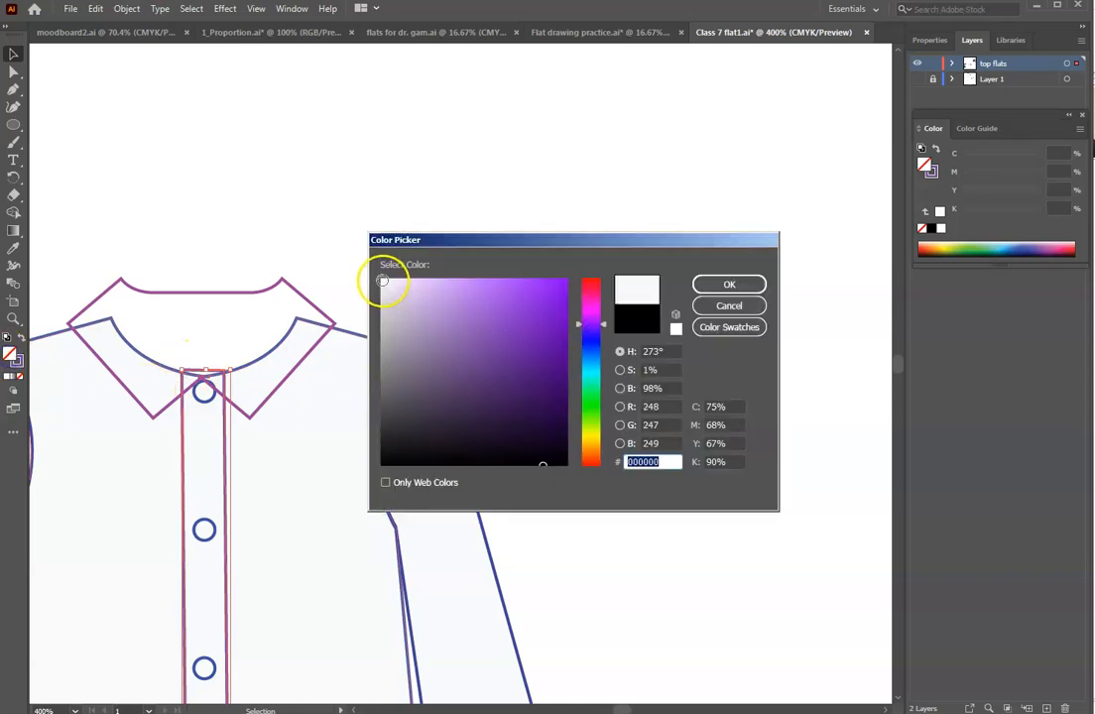
left_click(745, 282)
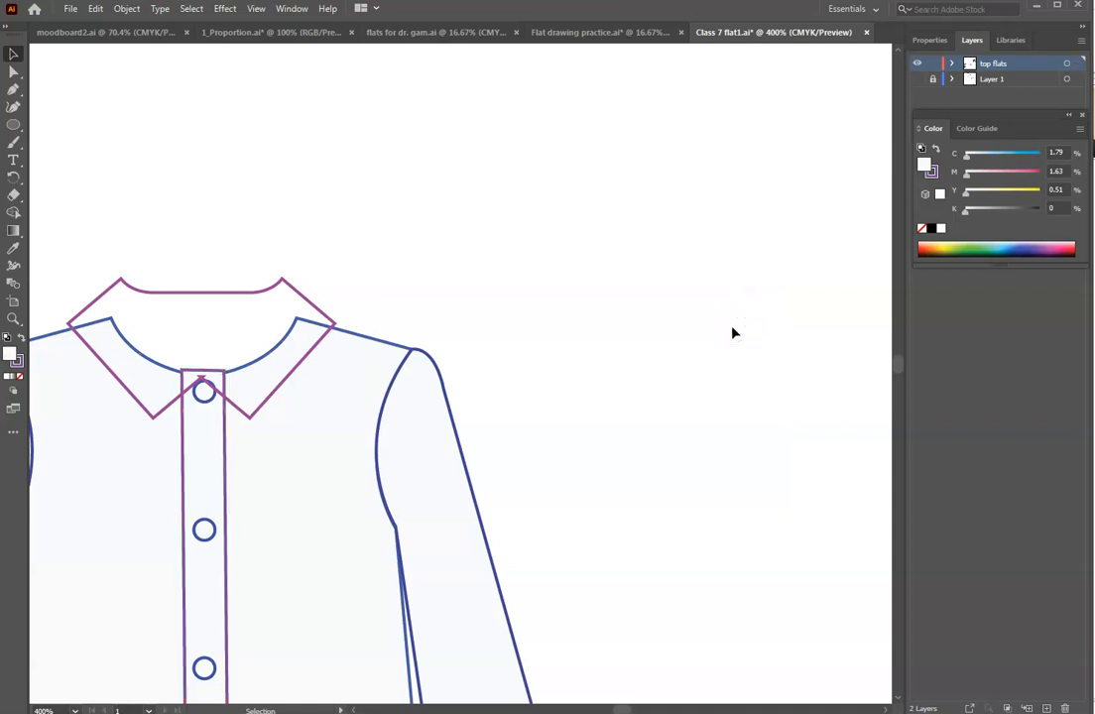
- Fill the pointed collar with the near-white of C 1.79, M 1.63, Y 0.51, K 0 percent
left_click(264, 410)
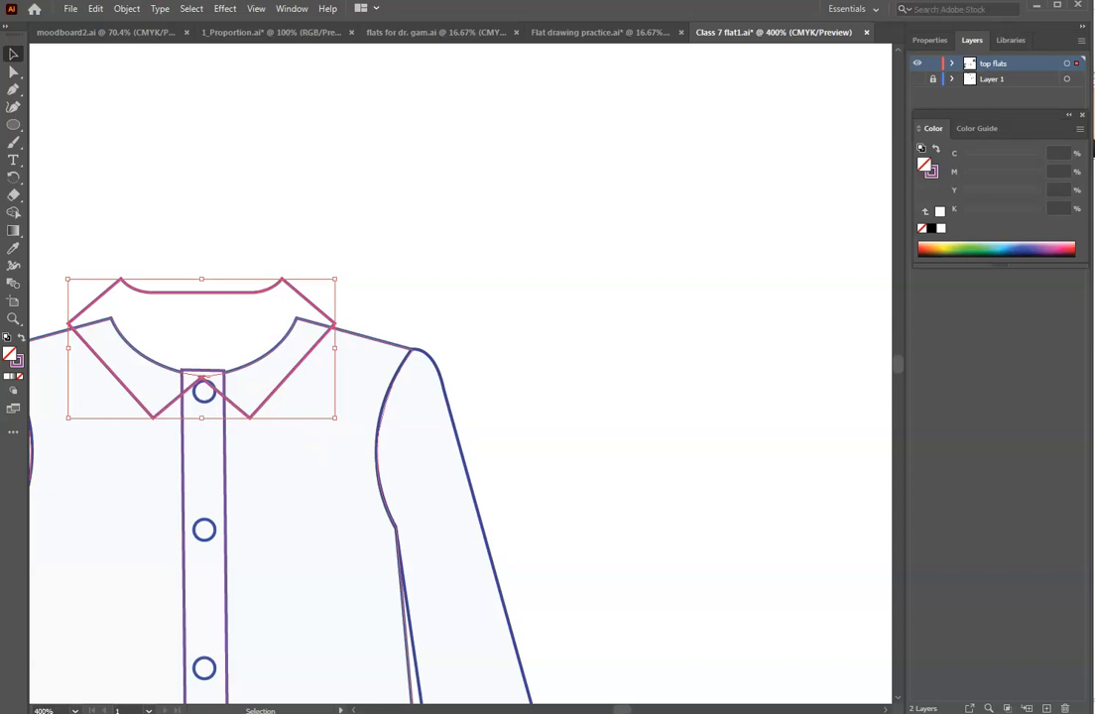
double_click(15, 359)
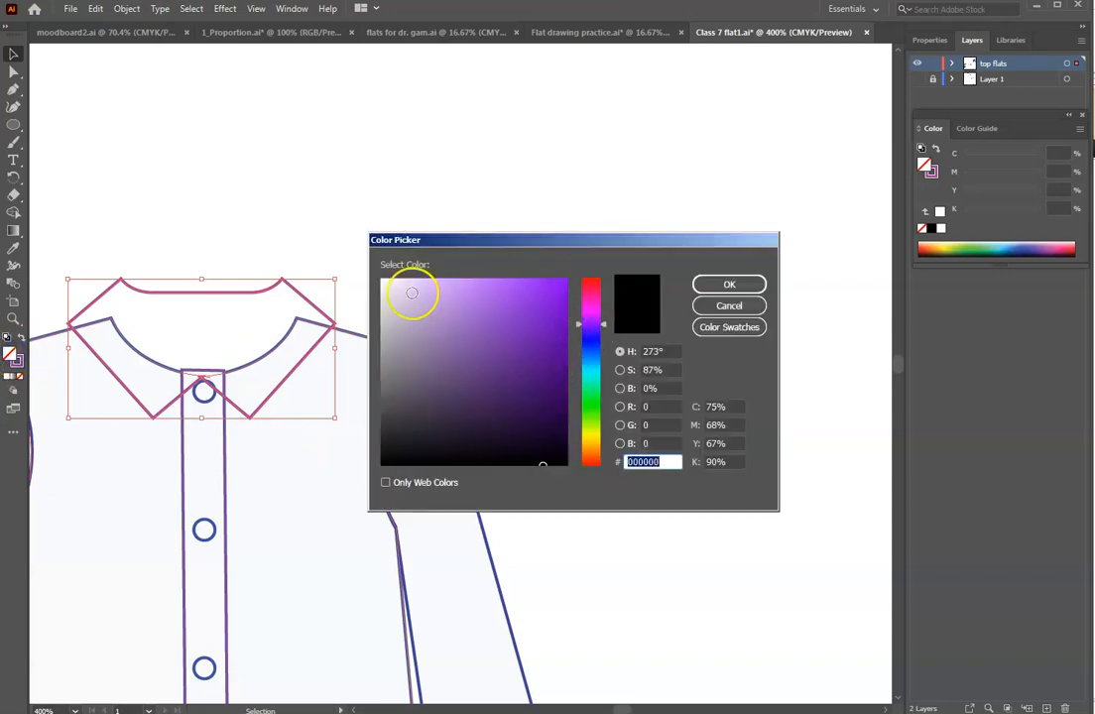
left_click(384, 281)
left_click(748, 284)
left_click(695, 442)
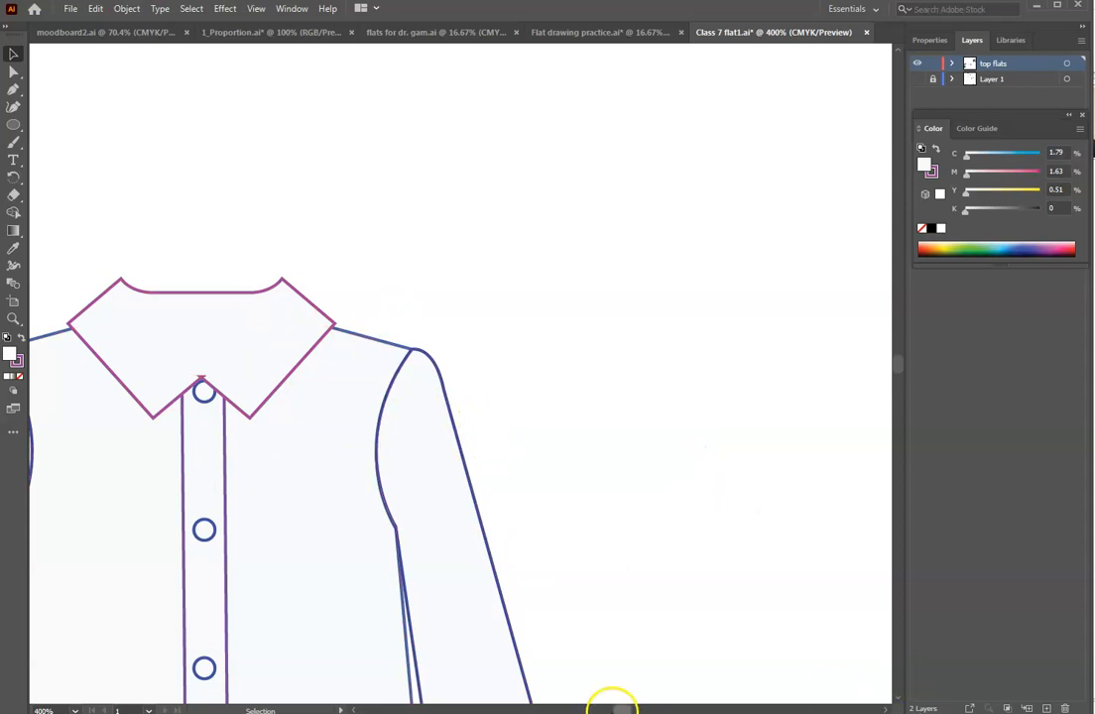
- Turn on the visibility of Layer 1, which holds the body template behind the shirt
left_click_drag(626, 711, 623, 710)
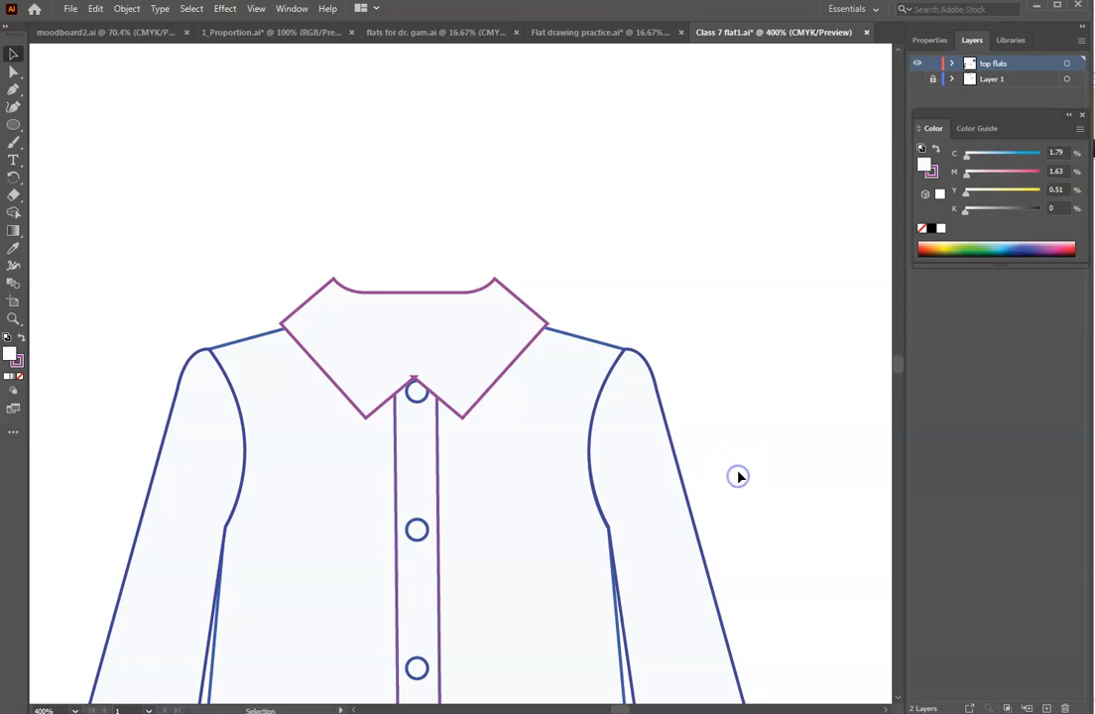
scroll(806, 250, "down", 2)
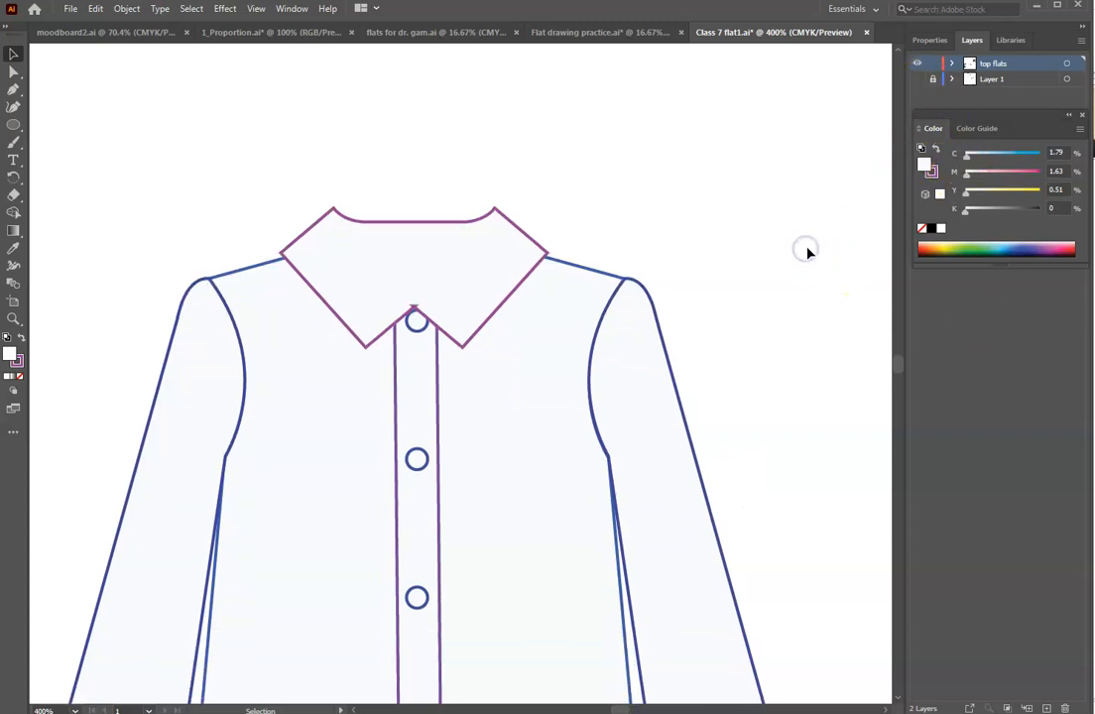
scroll(813, 260, "down", 5)
key("ctrl+minus")
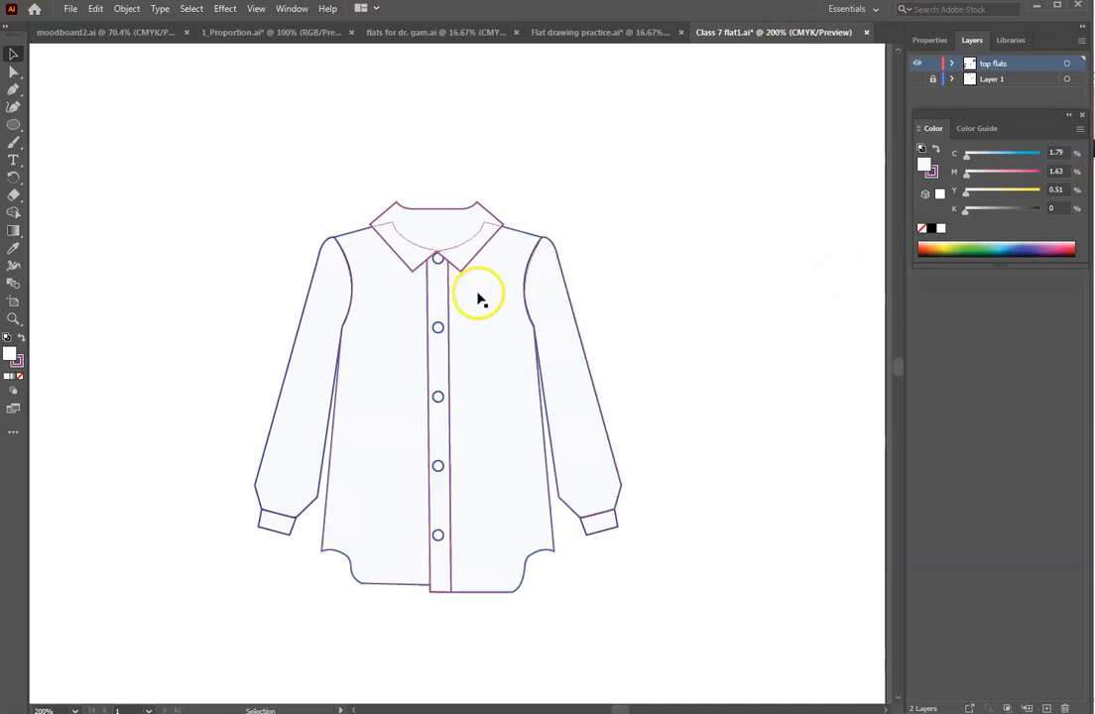
left_click(915, 79)
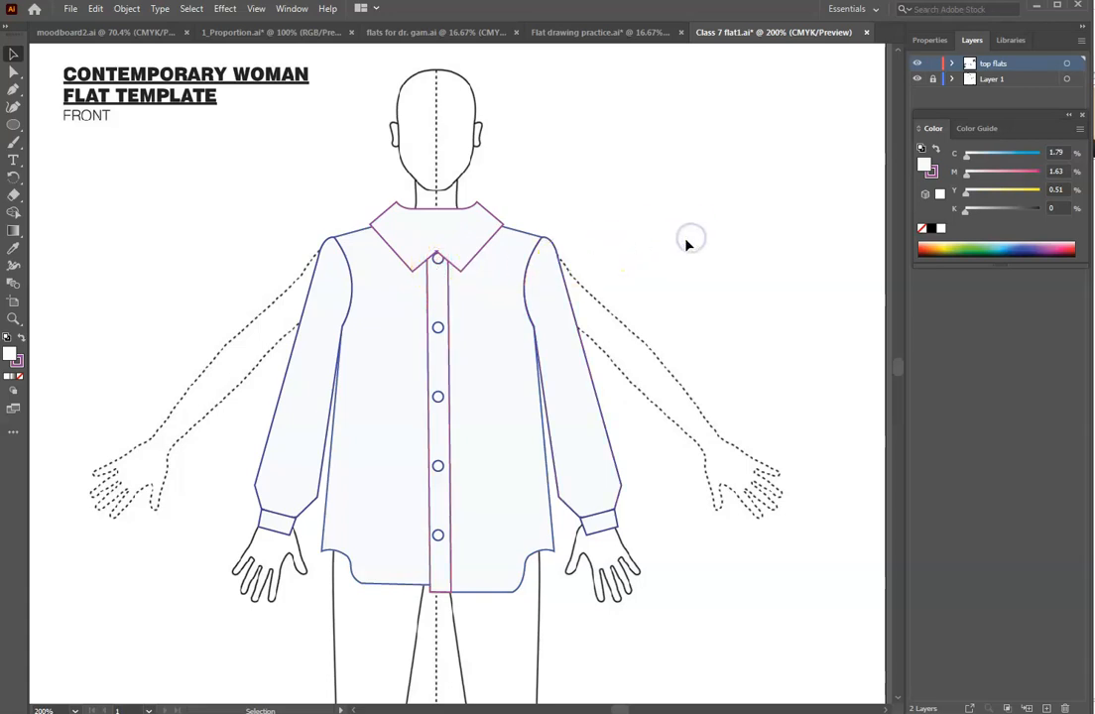
- Draw a curved neckline with the Pen tool from one upper side inside the collar down to the centre front point
key("p")
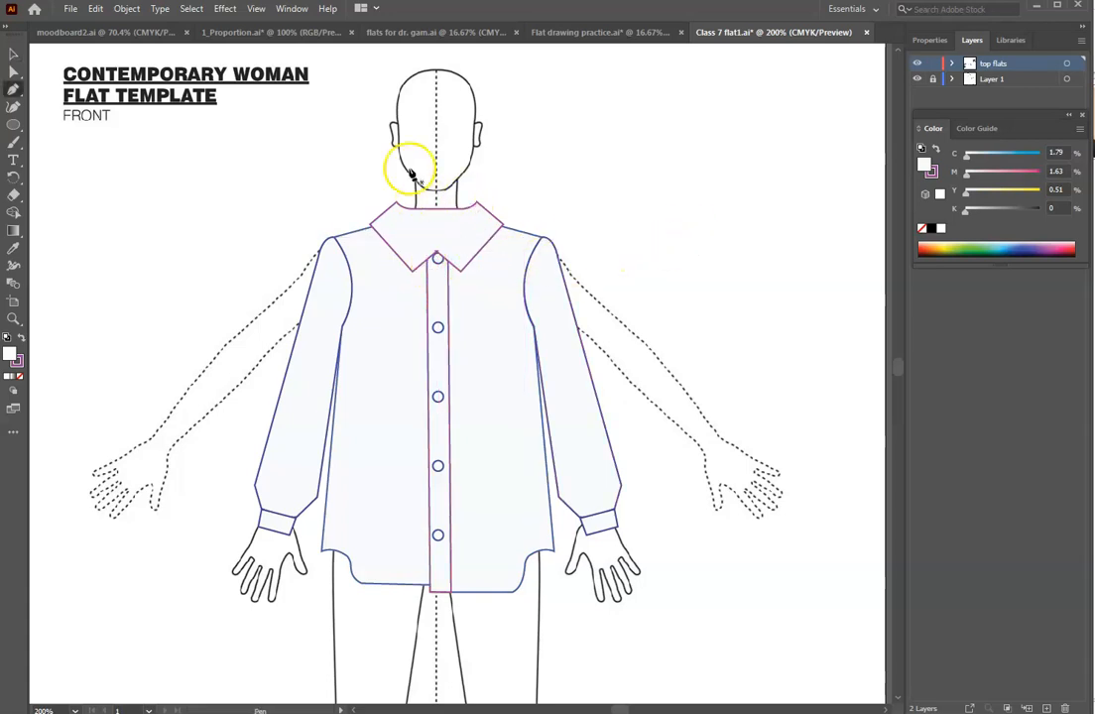
left_click_drag(397, 224, 418, 249)
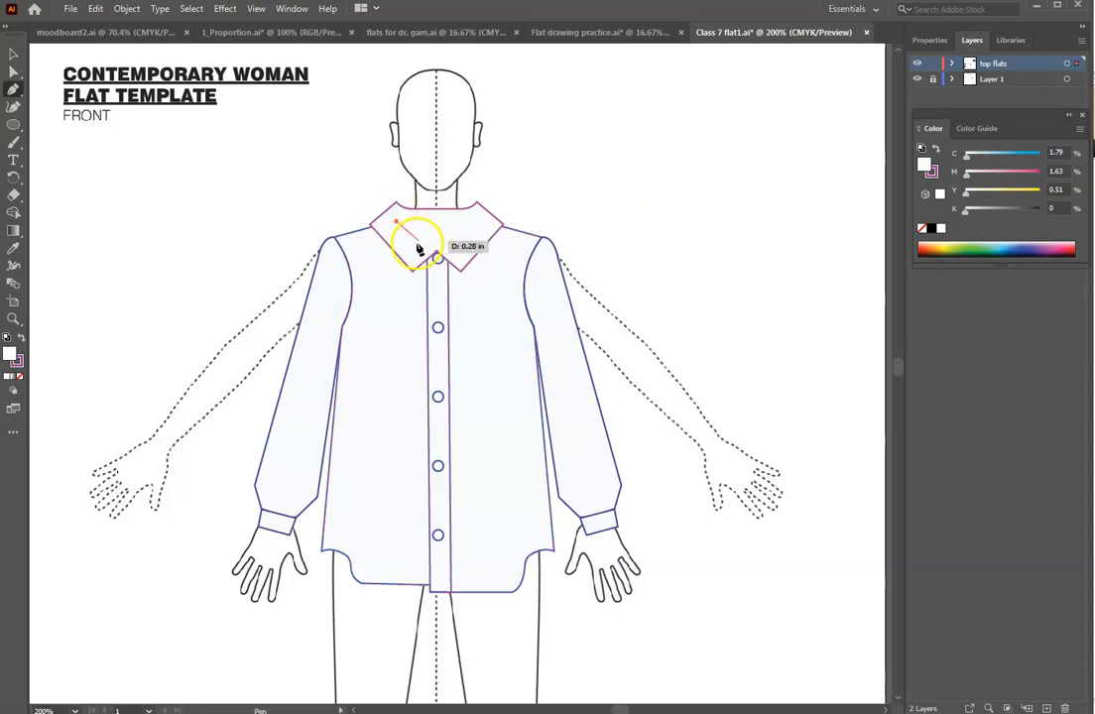
left_click(436, 256)
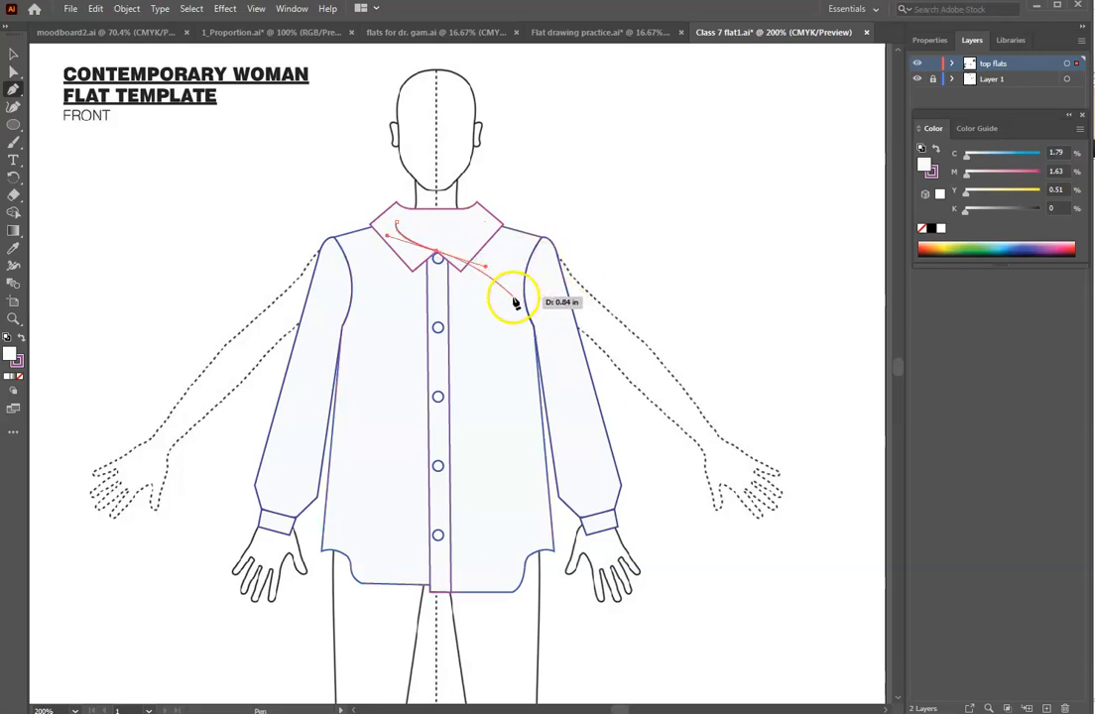
- Reshape the neckline curve inside the collar by raising its upper end and extending its direction handle outward for a rounder bend
key("ctrl+equal")
key("ctrl+equal")
key("ctrl+equal")
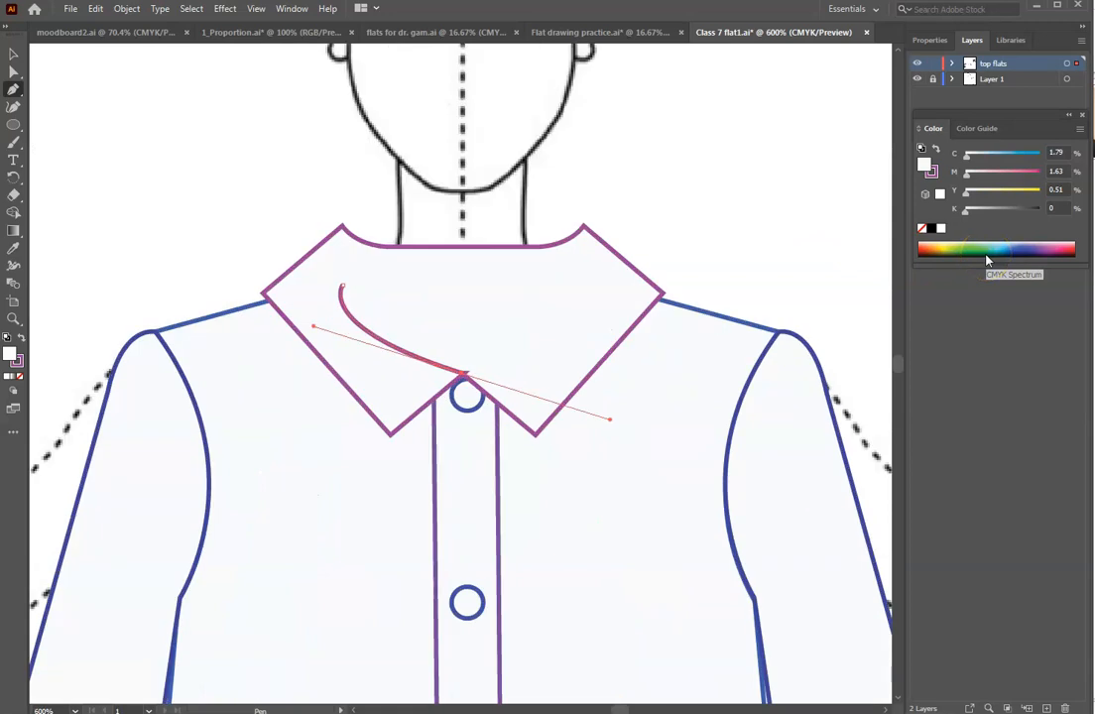
key("ctrl+equal")
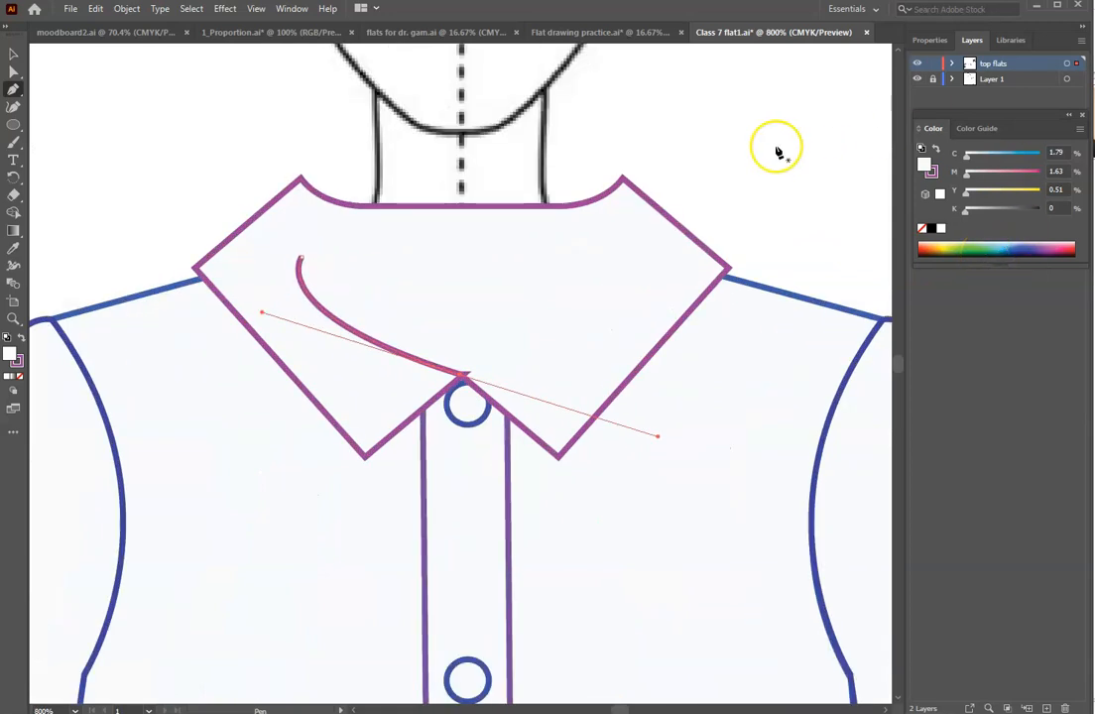
key("ctrl")
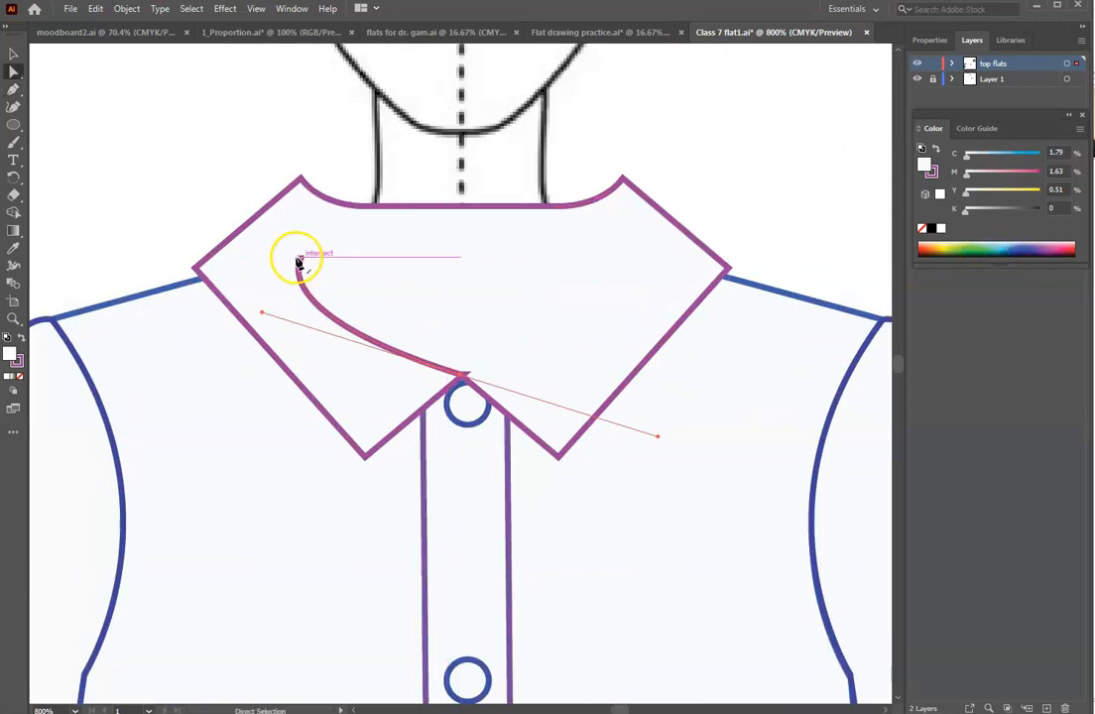
left_click_drag(299, 257, 305, 229)
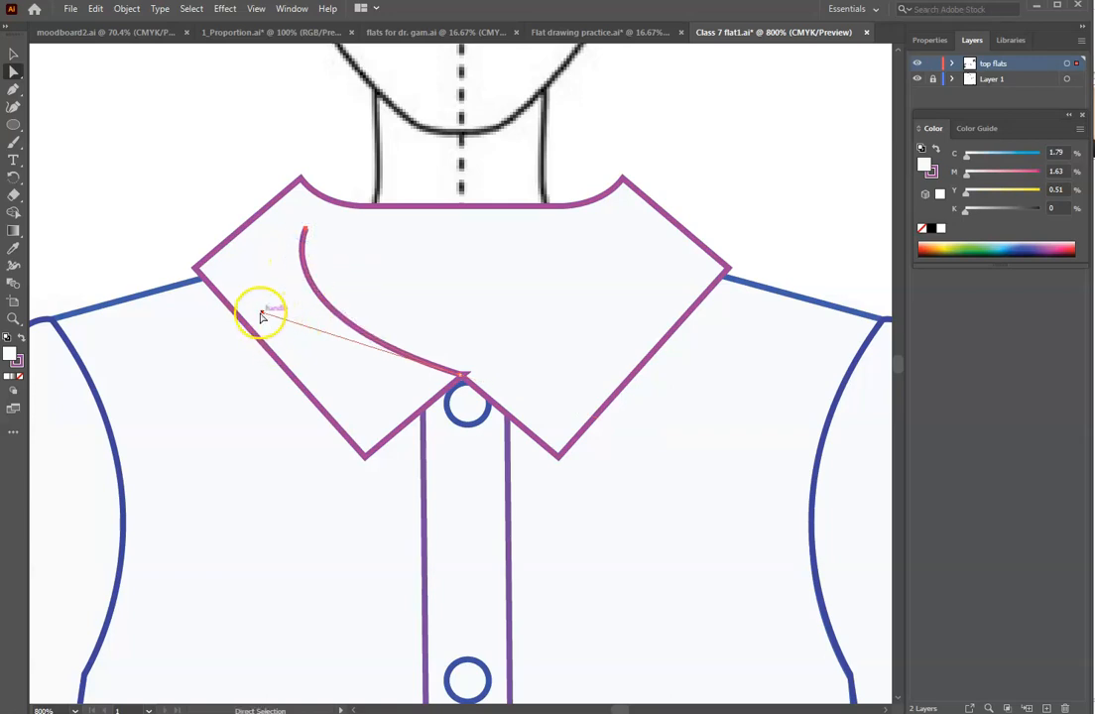
left_click_drag(255, 313, 226, 313)
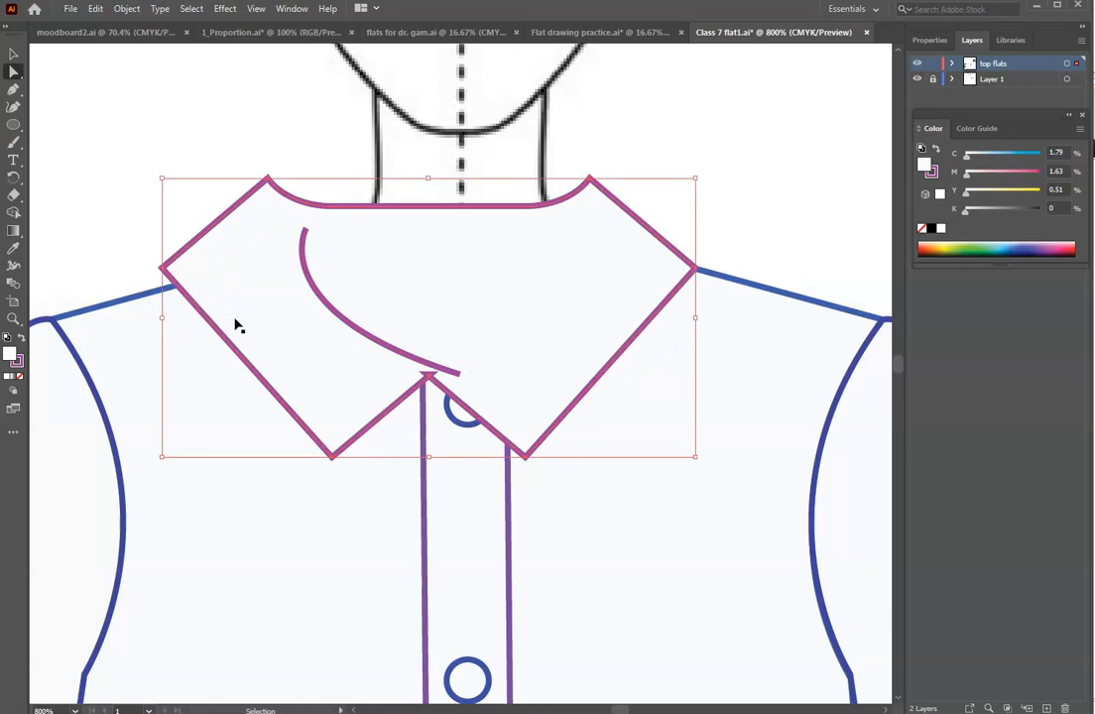
key("ctrl+z")
left_click(303, 248)
left_click_drag(261, 313, 226, 322)
left_click_drag(224, 315, 218, 309)
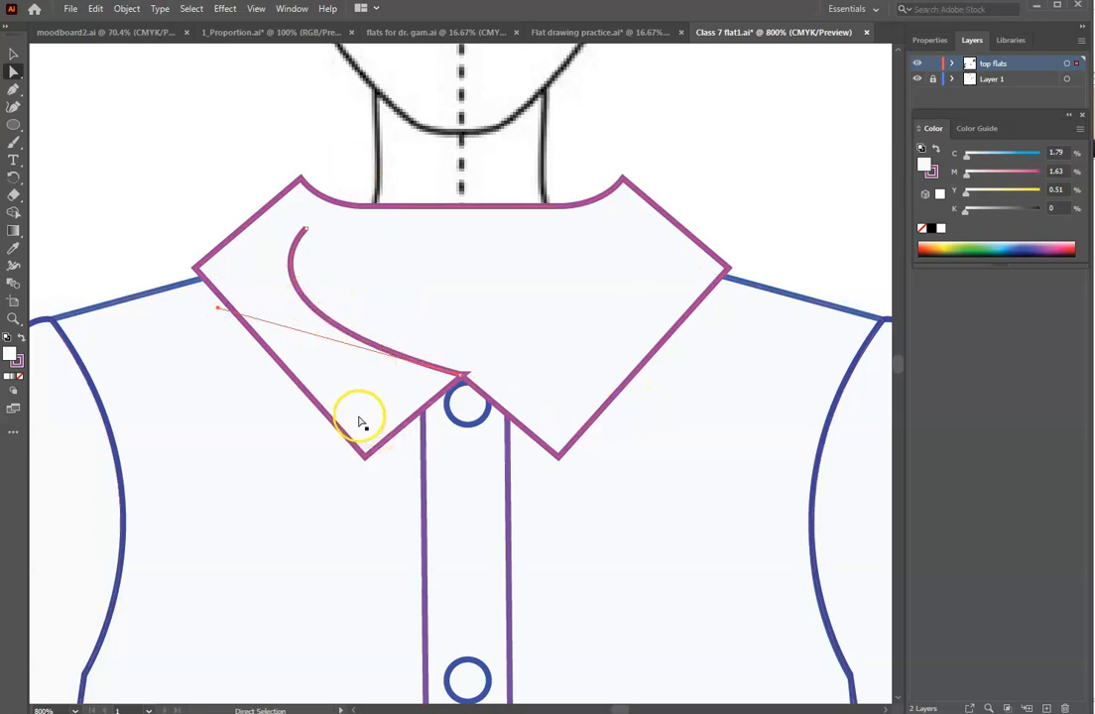
right_click(334, 326)
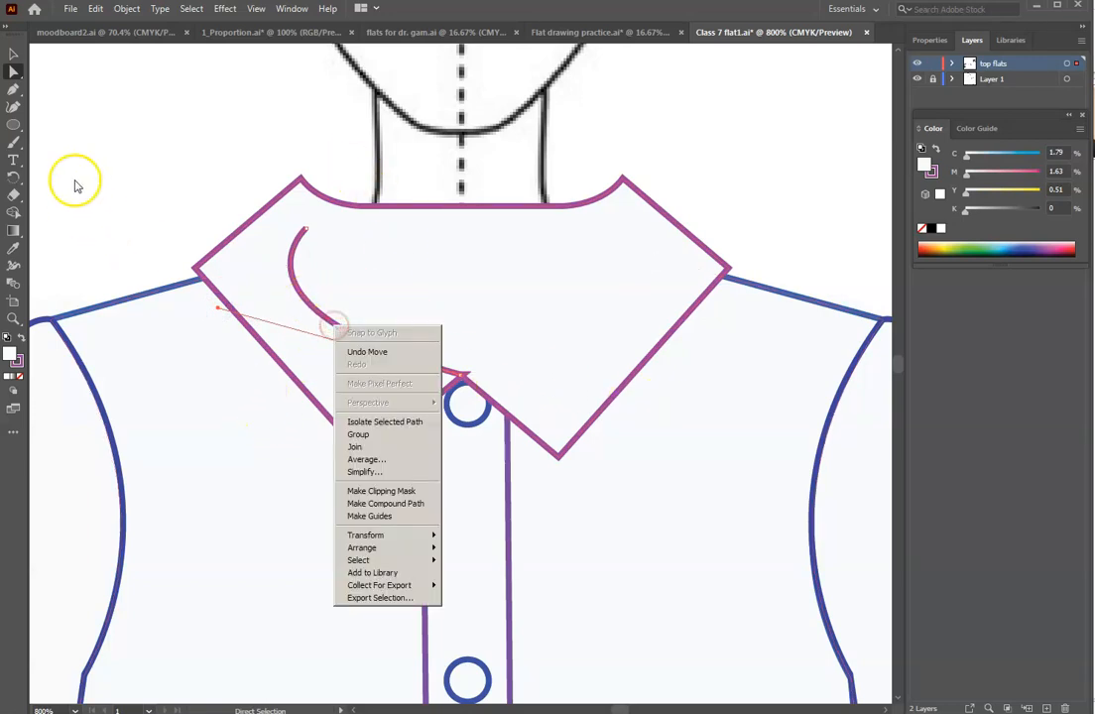
left_click(11, 55)
double_click(11, 56)
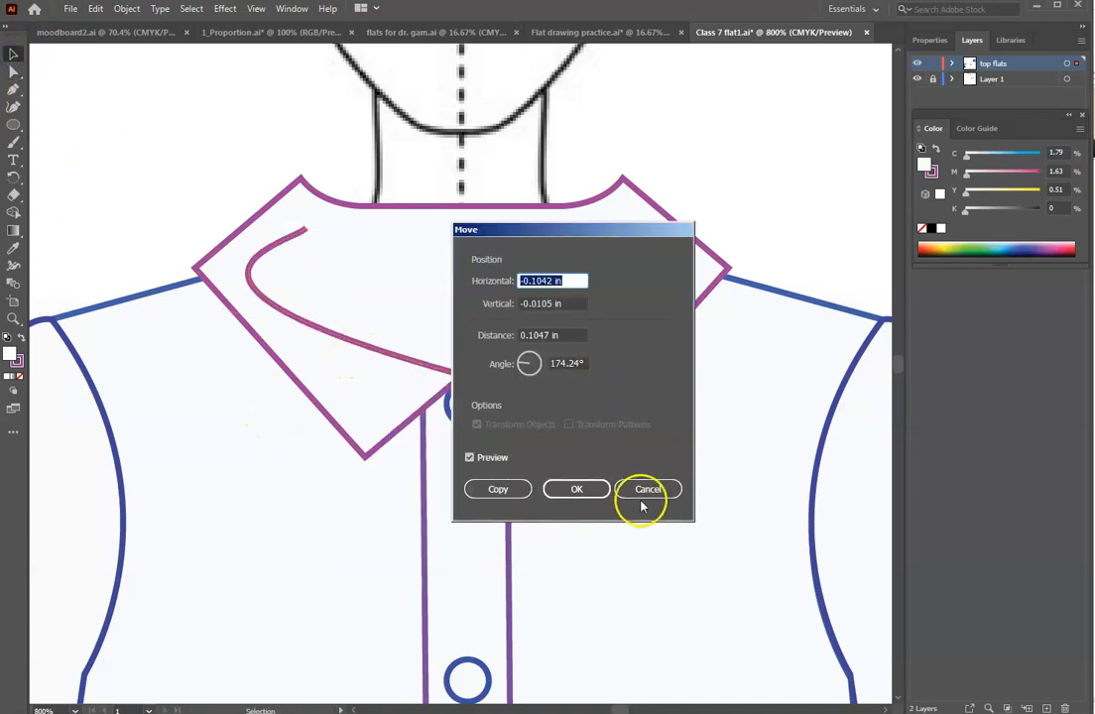
left_click(597, 491)
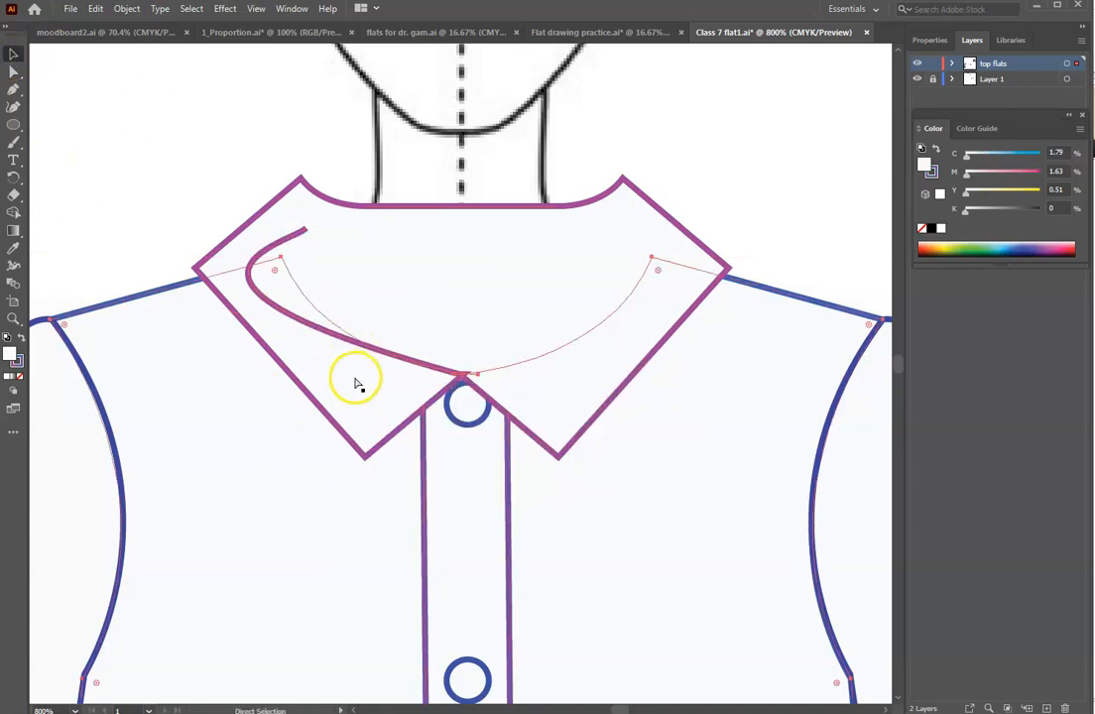
key("ctrl+z")
- Select the whole neckline curve and reflect a copy of it across the vertical axis
left_click(179, 210)
key("a")
left_click(223, 322)
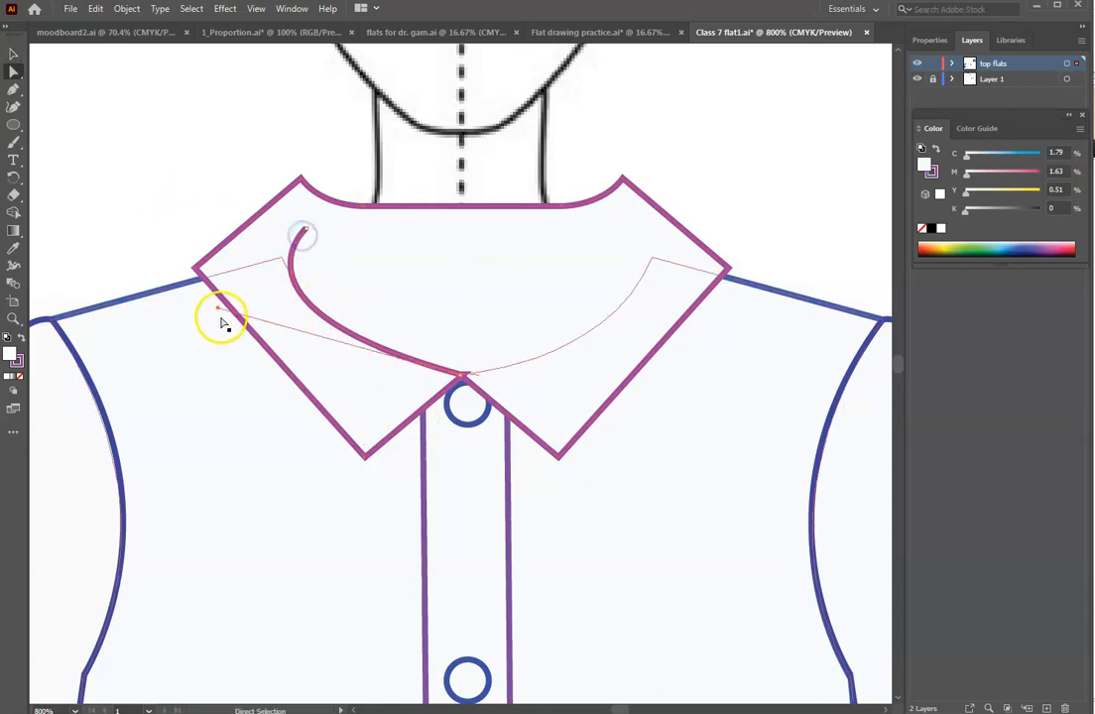
left_click(298, 306)
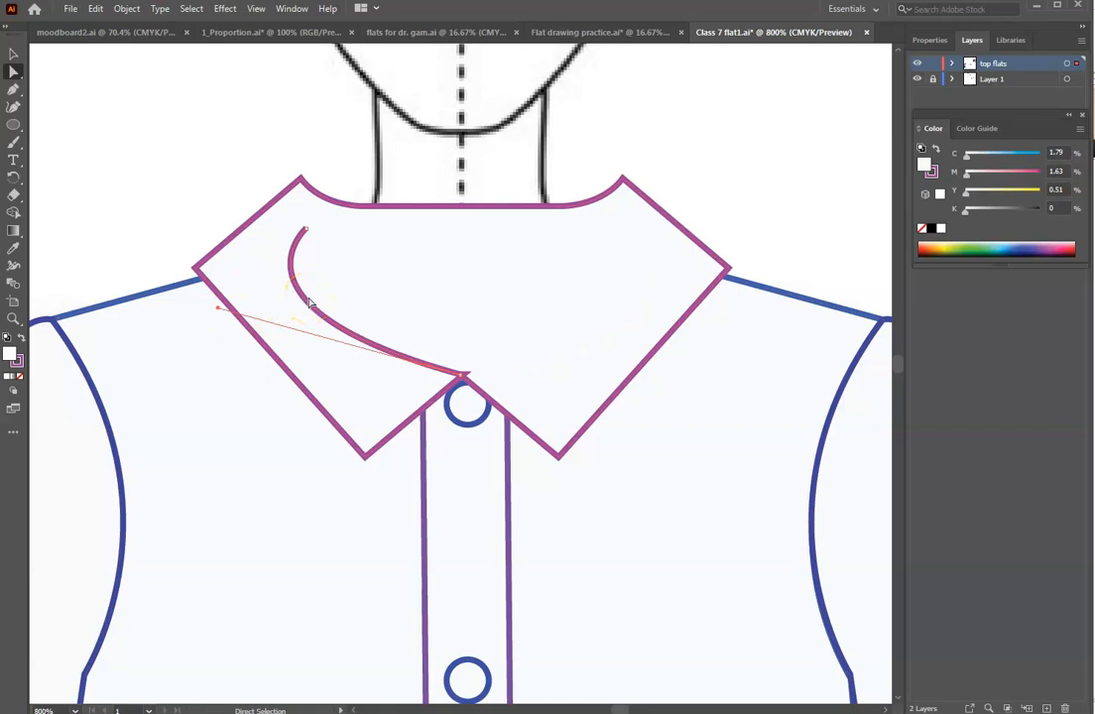
left_click(13, 55)
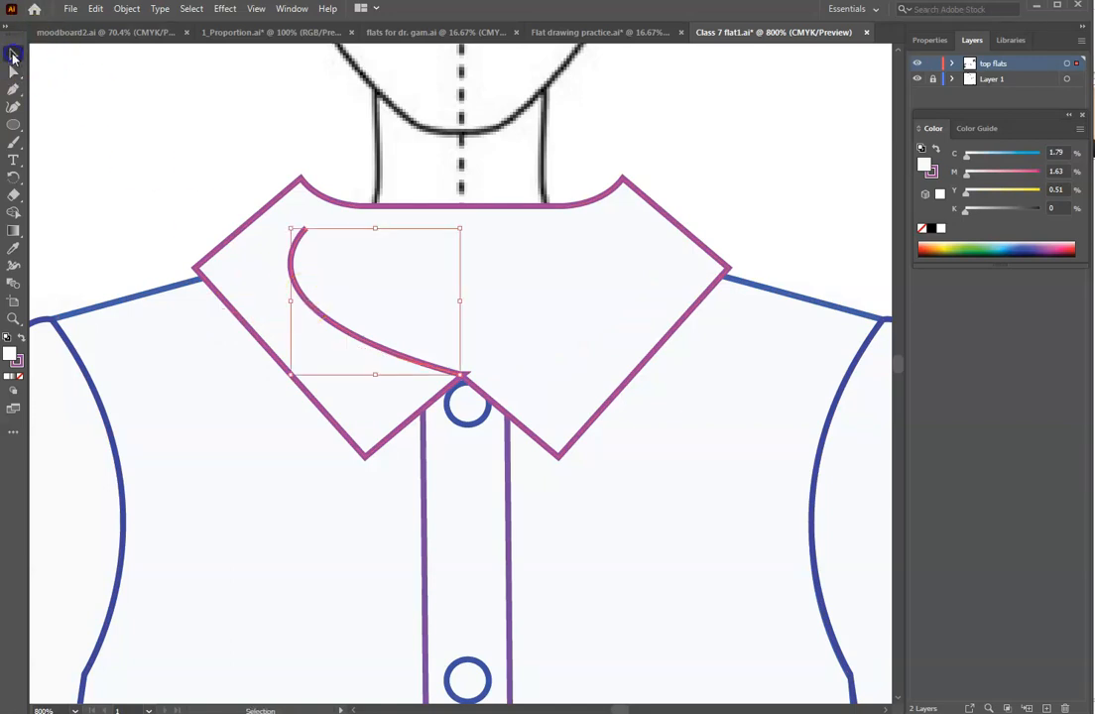
right_click(326, 317)
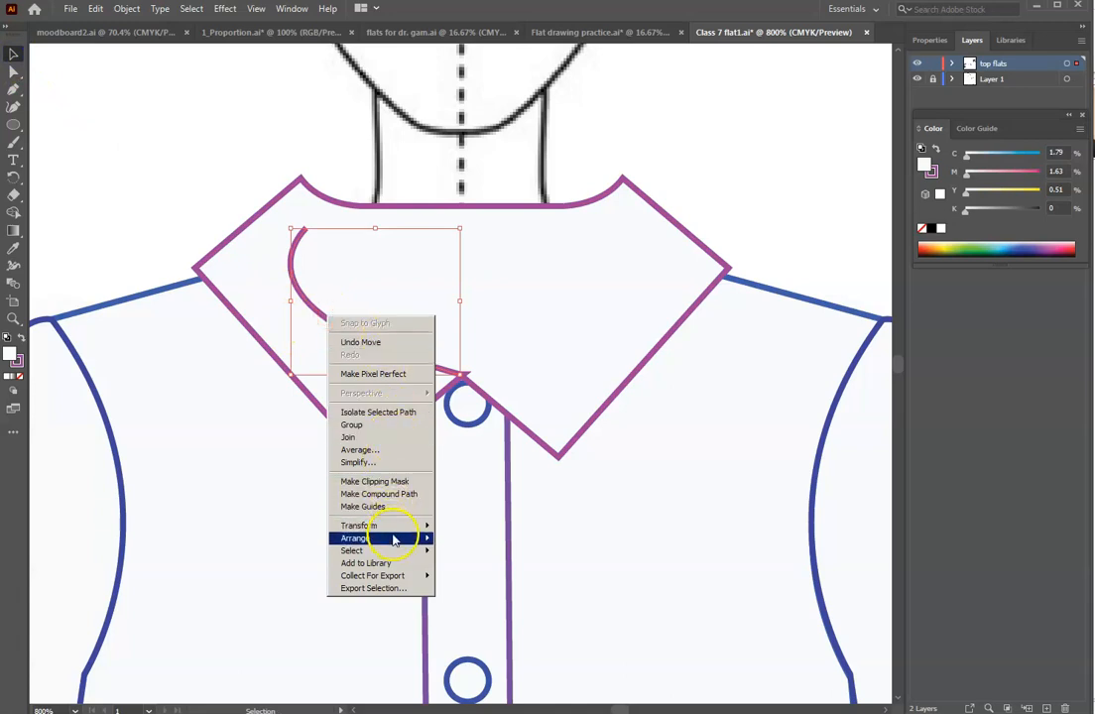
mouse_move(393, 527)
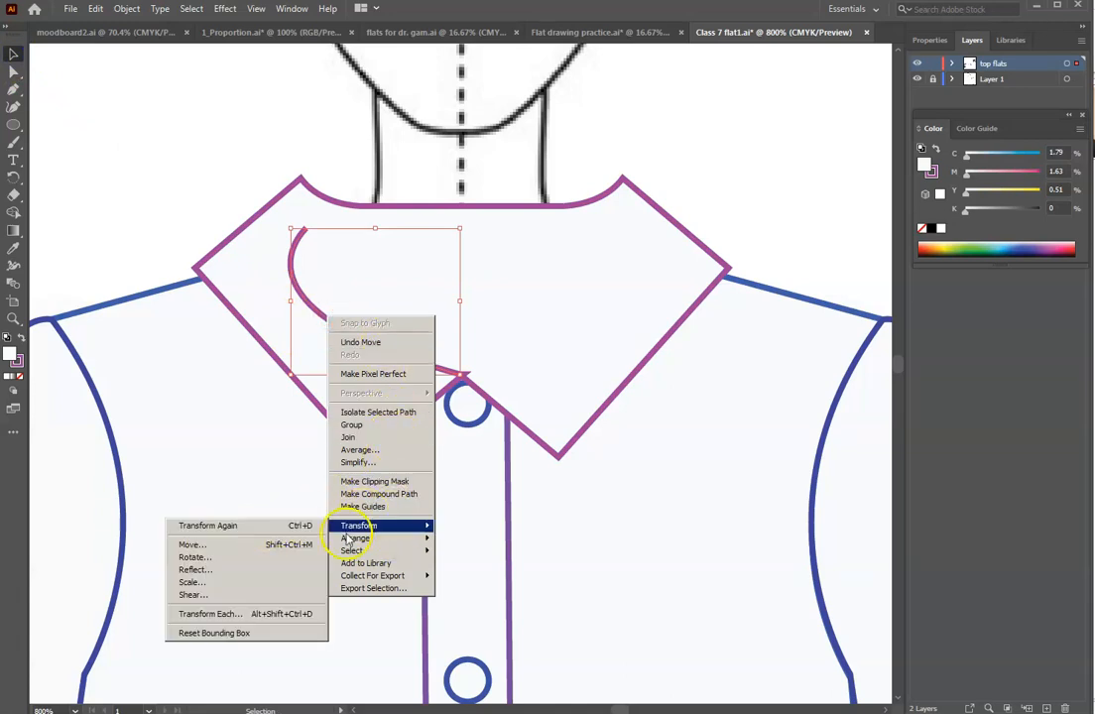
left_click(238, 570)
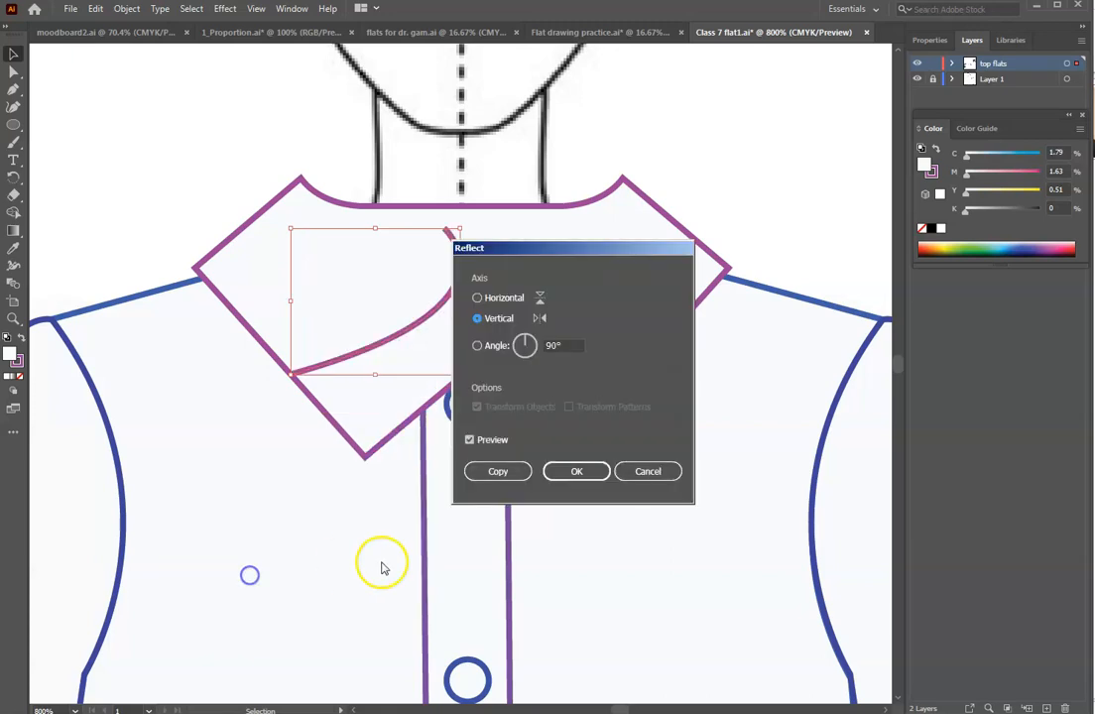
left_click(494, 471)
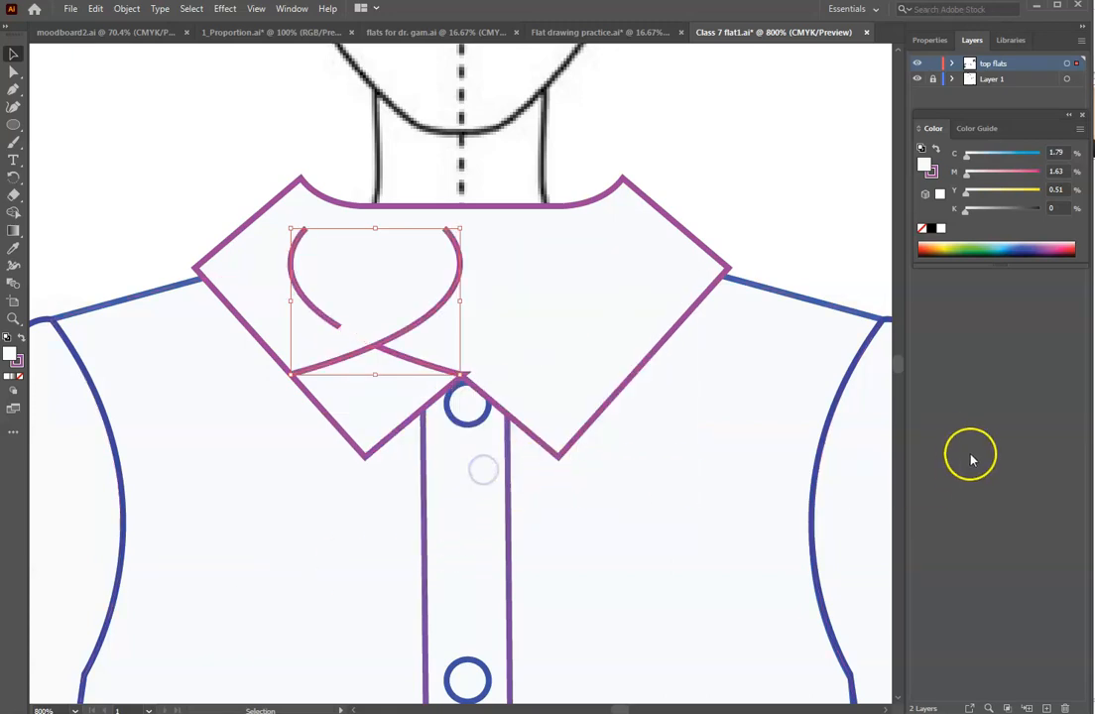
- Shift the mirrored neckline copy across until its lower end meets the original at the centre front, and remove its fill
key("Right")
key("Right")
key("Right")
key("Right")
key("Right")
key("Right")
key("Right")
key("Right")
key("Right")
key("Right")
key("Right")
key("Right")
key("Right")
key("Right")
key("Right")
key("Right")
key("Right")
key("Right")
key("Right")
key("Right")
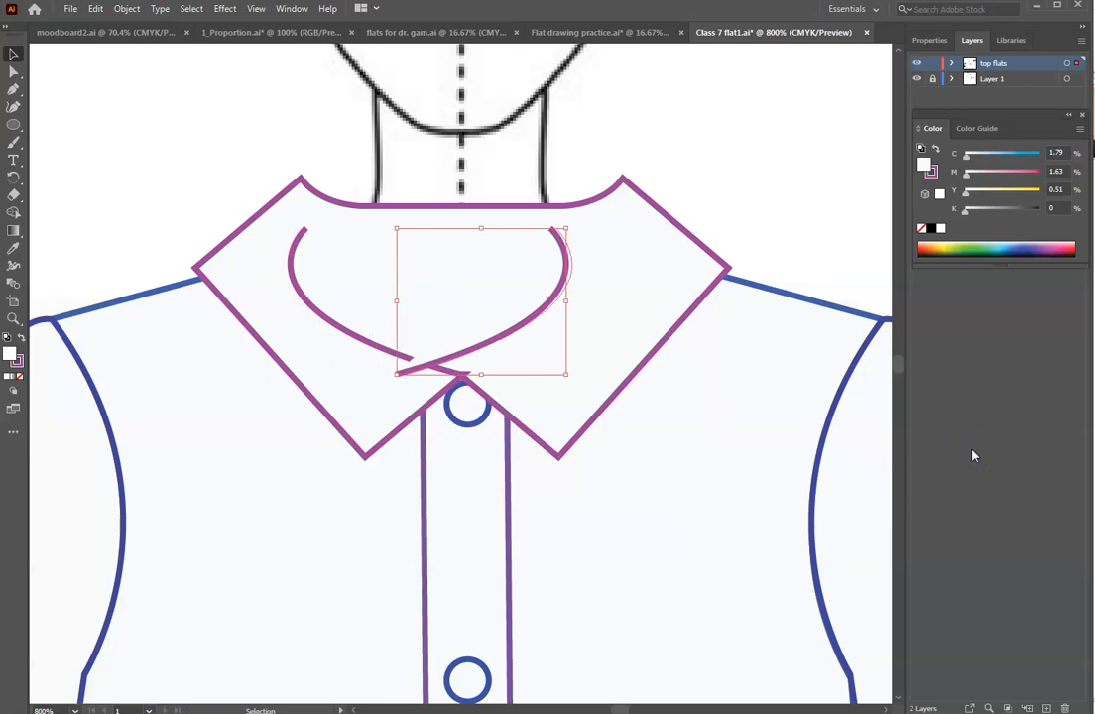
key("Right")
key("Right")
key("Right")
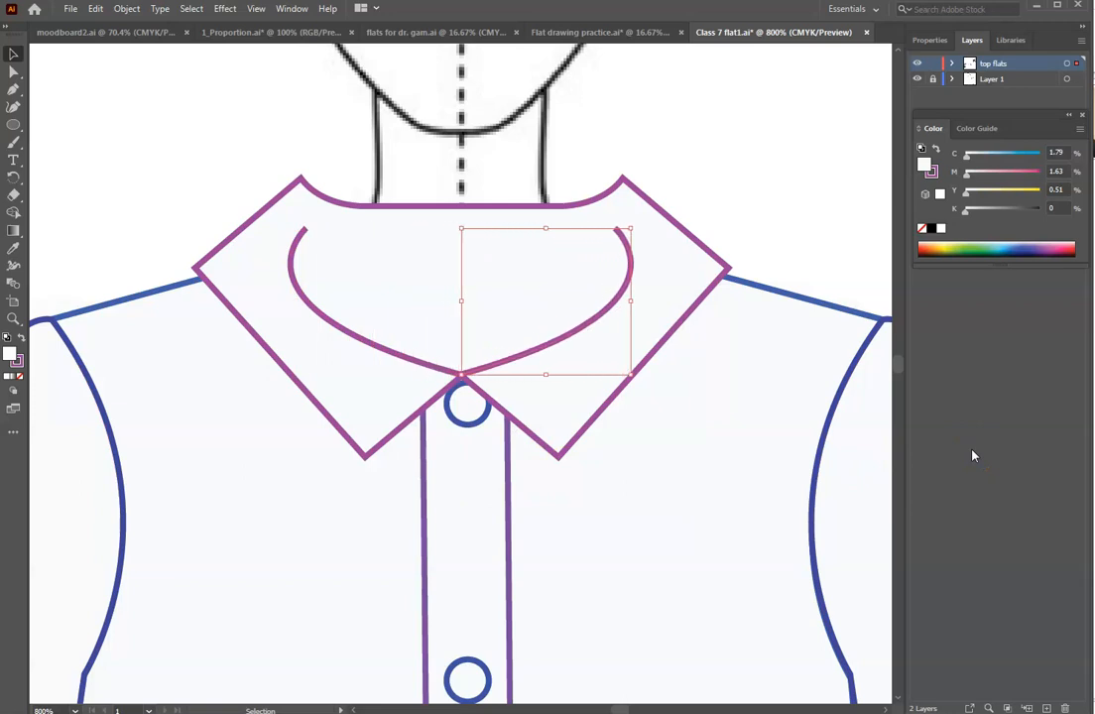
key("Right")
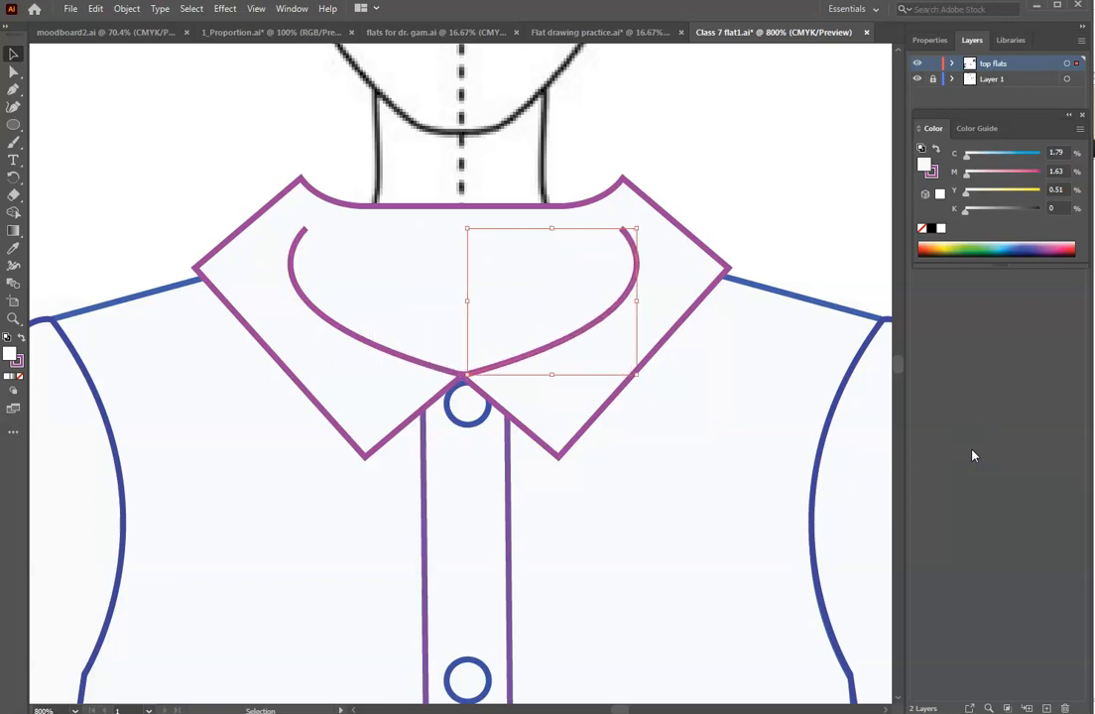
left_click(21, 376)
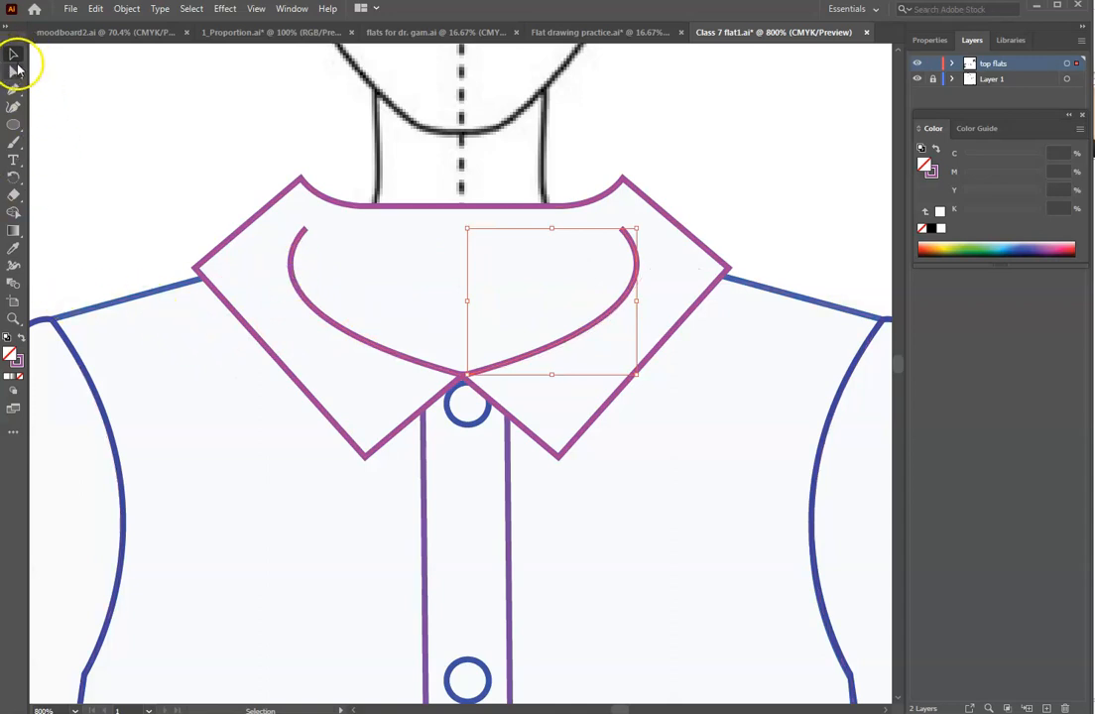
- Draw a shallow upward-arching back neck curve with the Pen tool between the two side curves inside the collar
left_click(78, 201)
key("p")
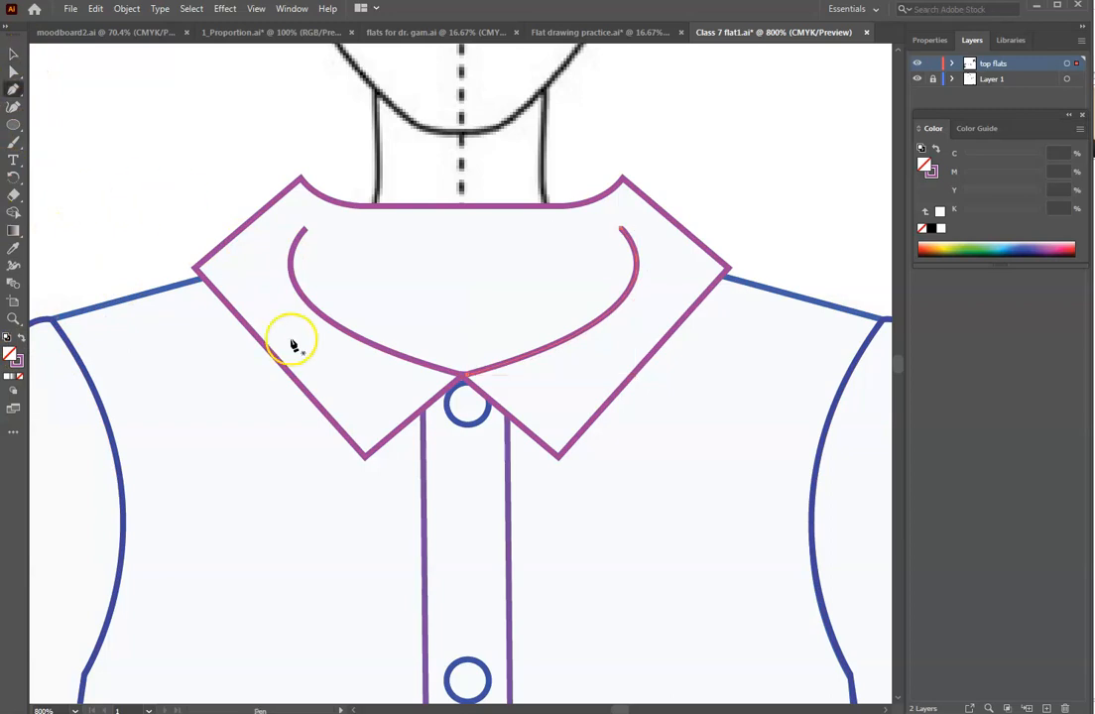
left_click(297, 276)
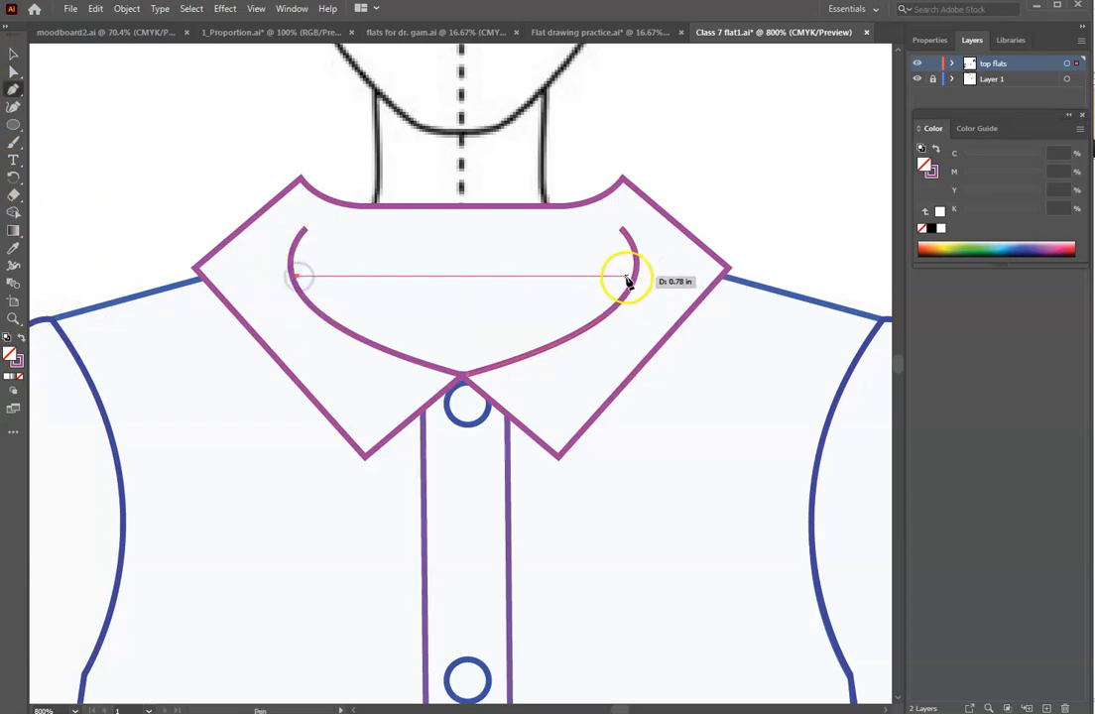
left_click(636, 278)
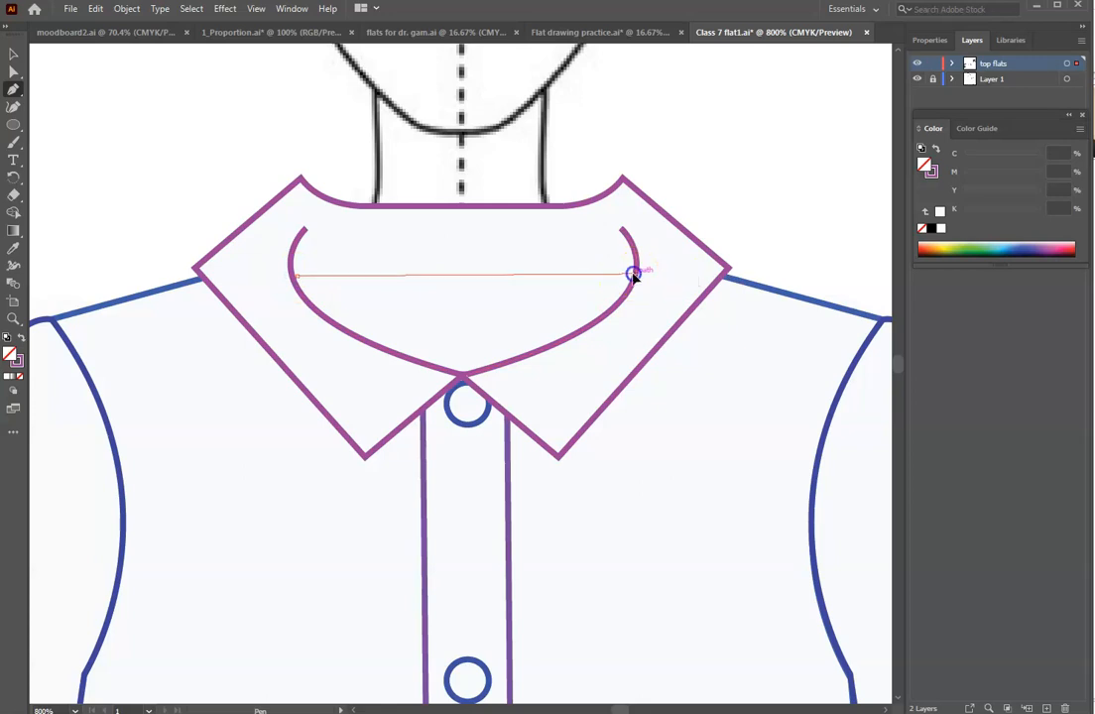
left_click_drag(640, 293, 821, 315)
key("Escape")
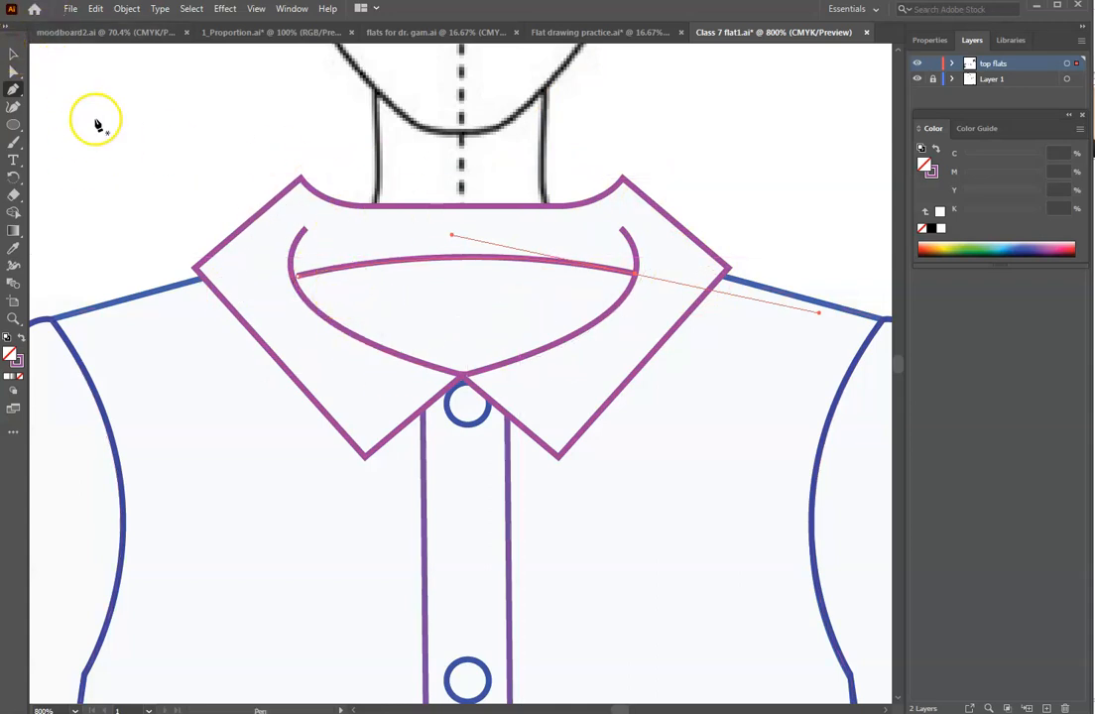
- Select the two neckline curves and the back neck curve and set their stroke weight to 0.7 pt
left_click(14, 54)
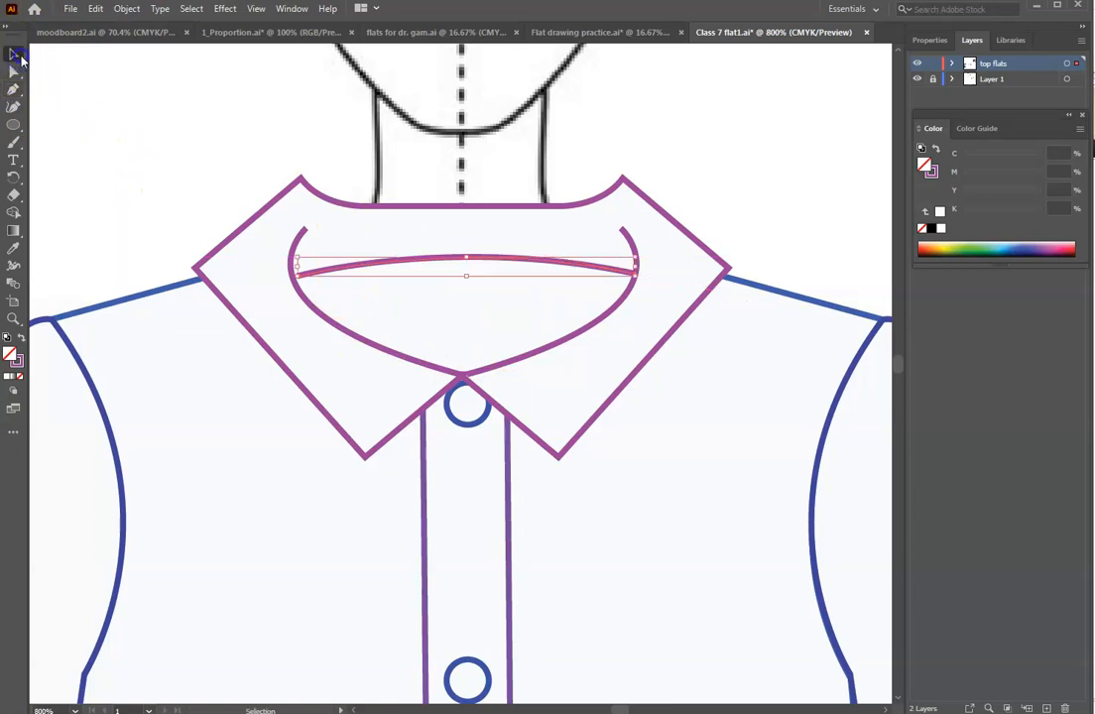
left_click(366, 340)
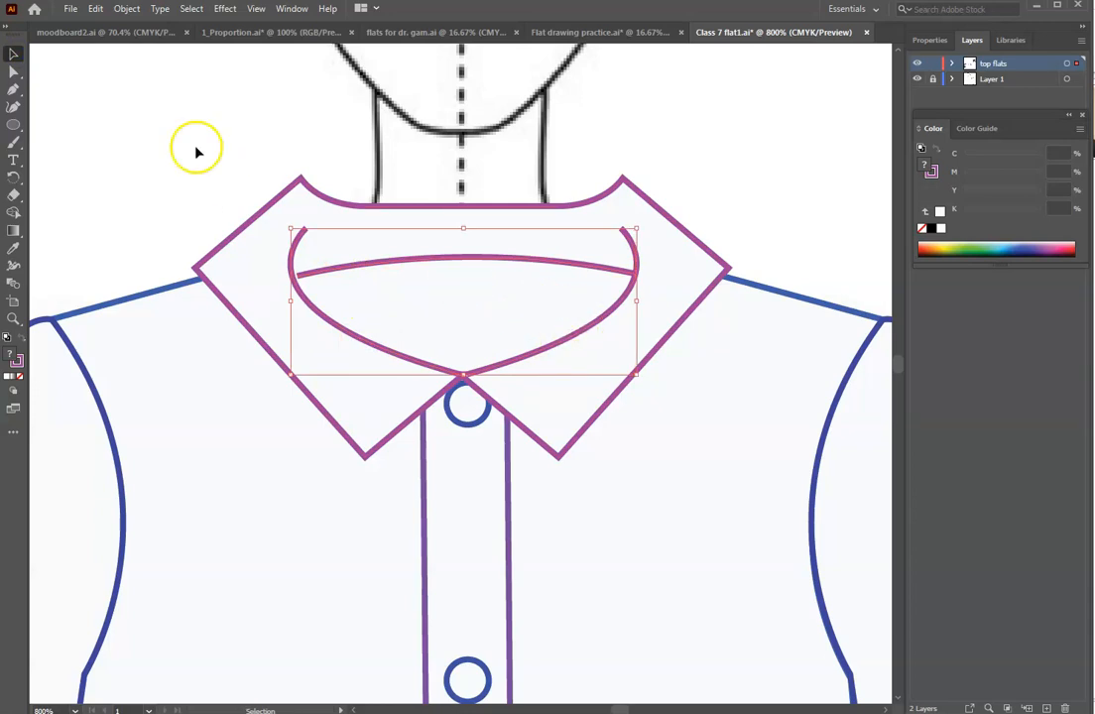
left_click(289, 11)
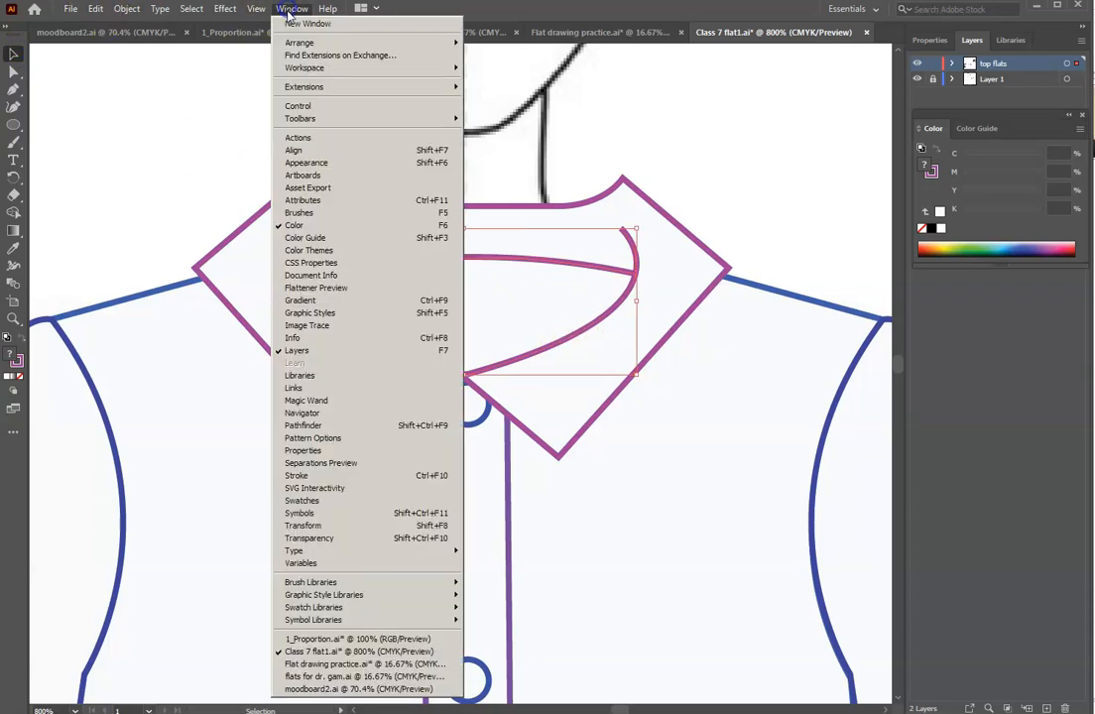
left_click(341, 476)
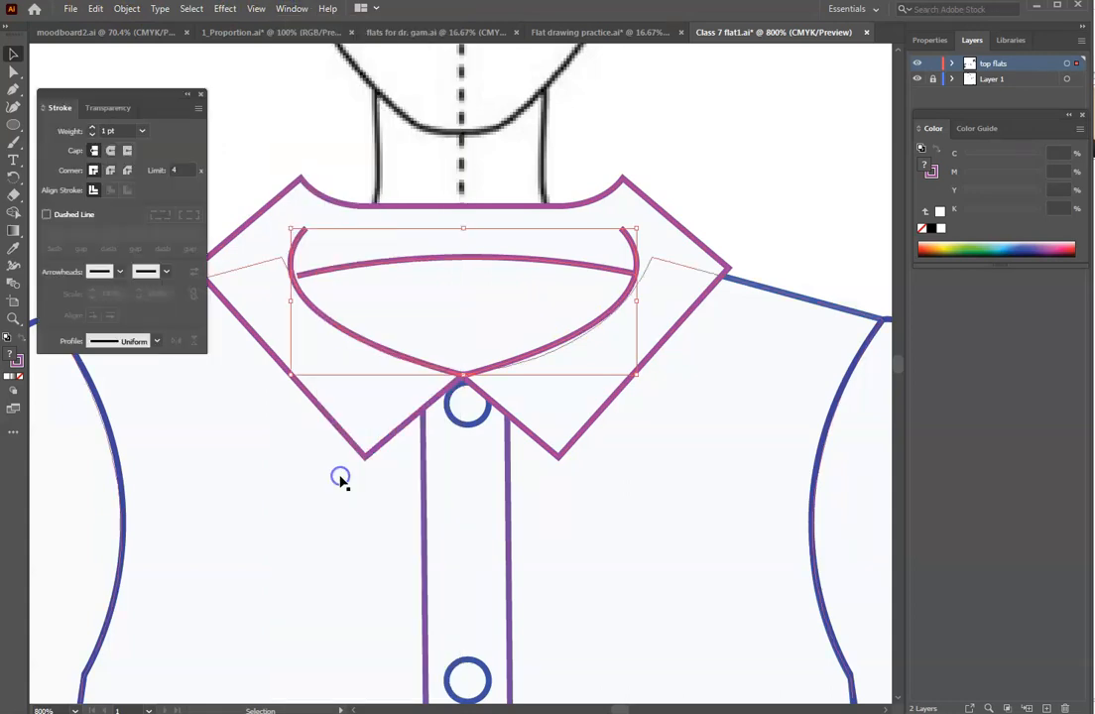
left_click(107, 130)
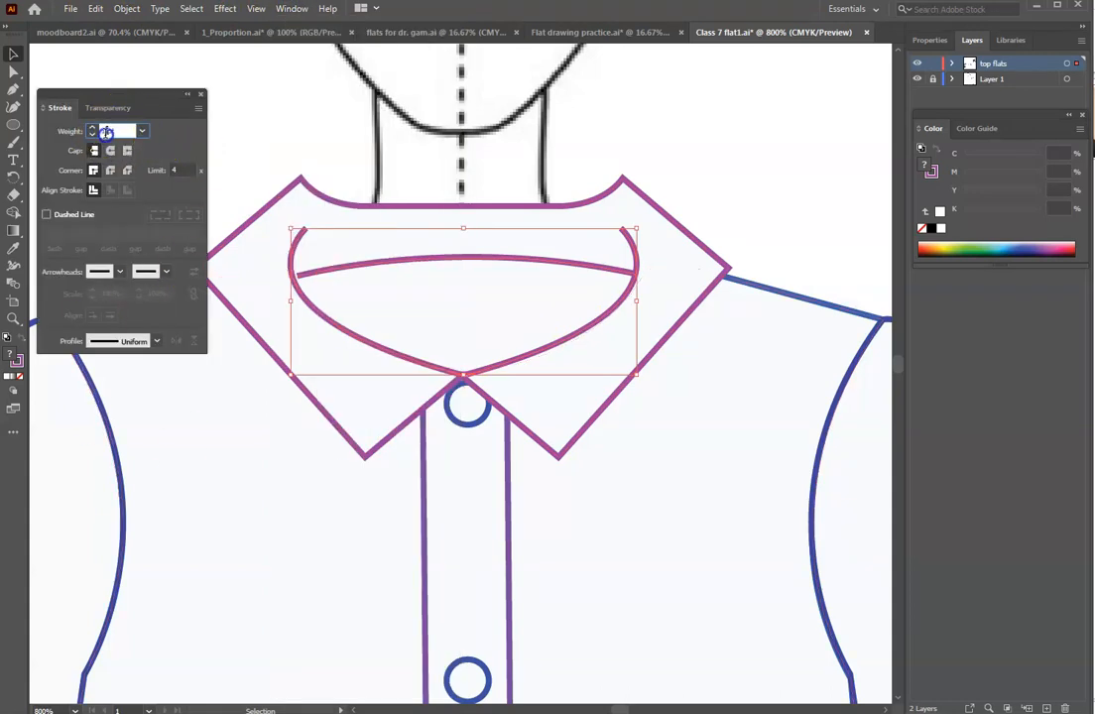
type("0.7")
key("Return")
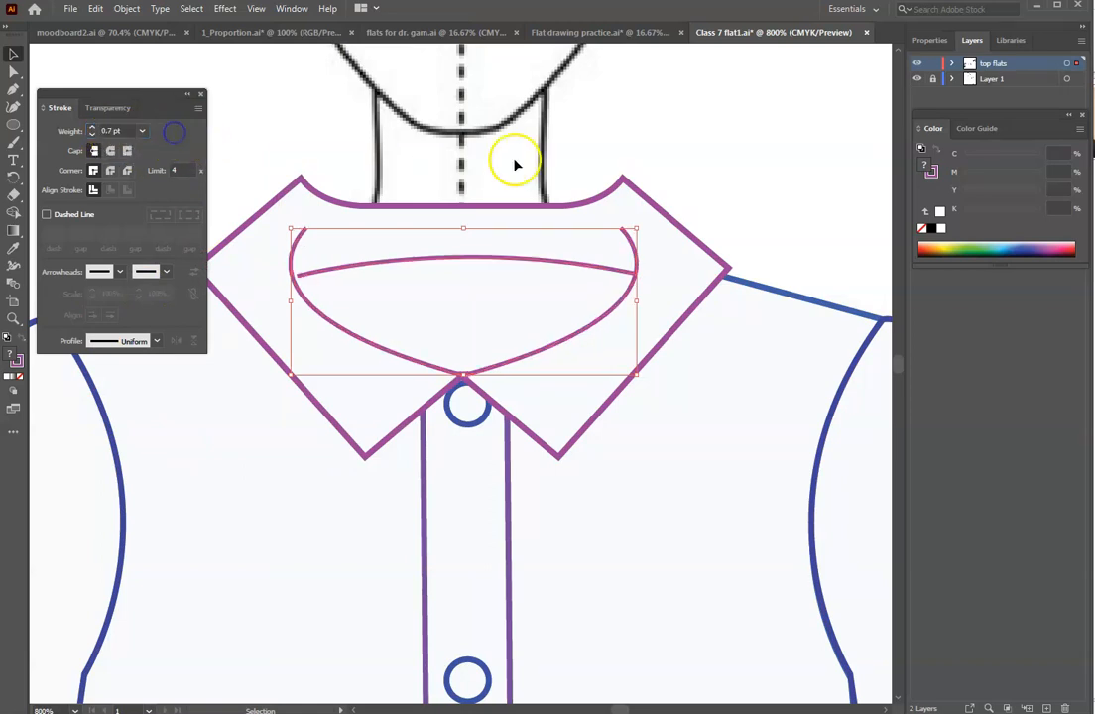
left_click(695, 166)
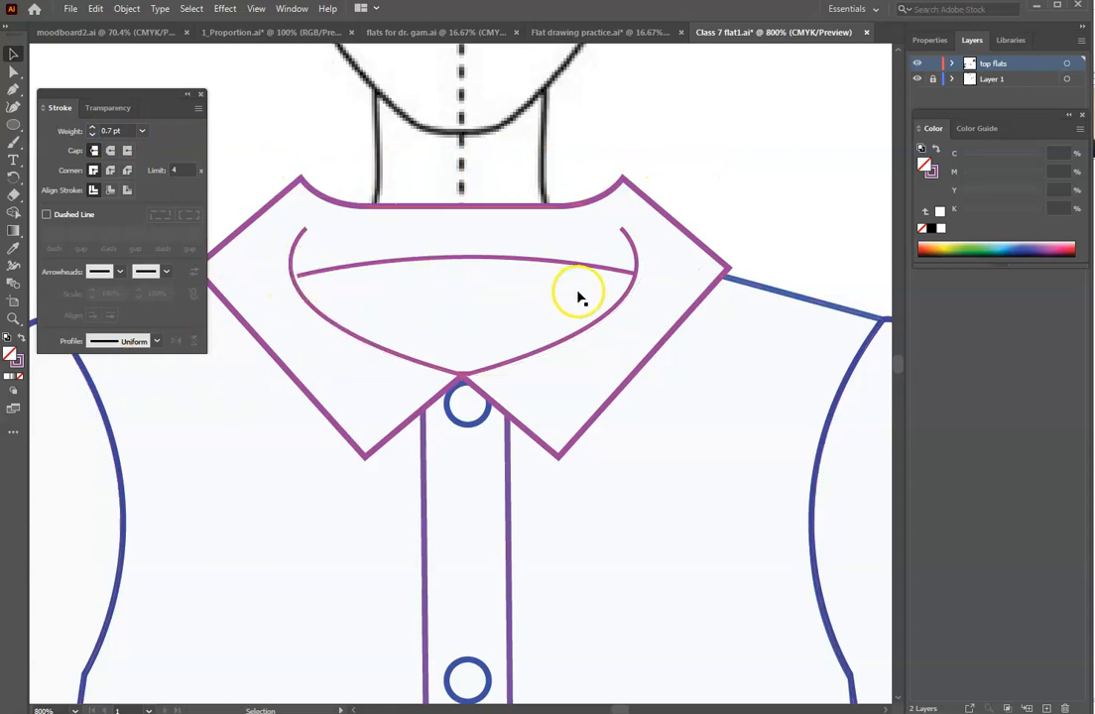
- Draw a straight yoke seam with the Pen tool below one shoulder line, from the armhole to the collar edge
mouse_move(119, 101)
left_mouse_down()
mouse_move(335, 213)
mouse_move(839, 551)
left_mouse_up()
scroll(716, 362, "down", 5)
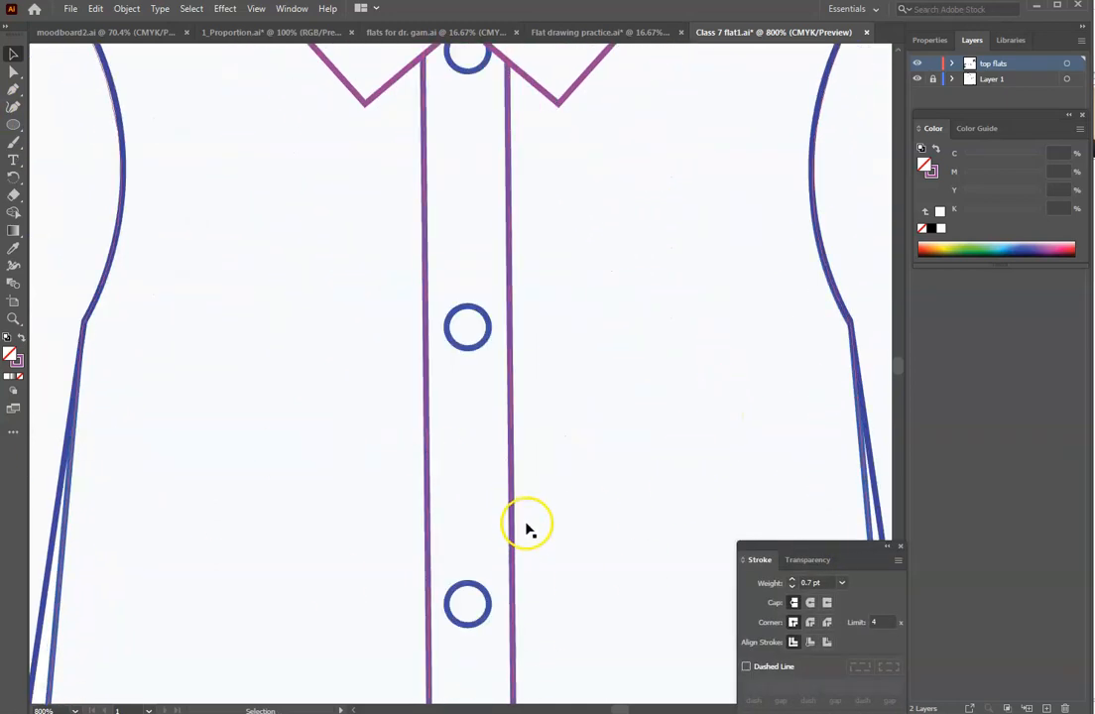
scroll(520, 521, "up", 3)
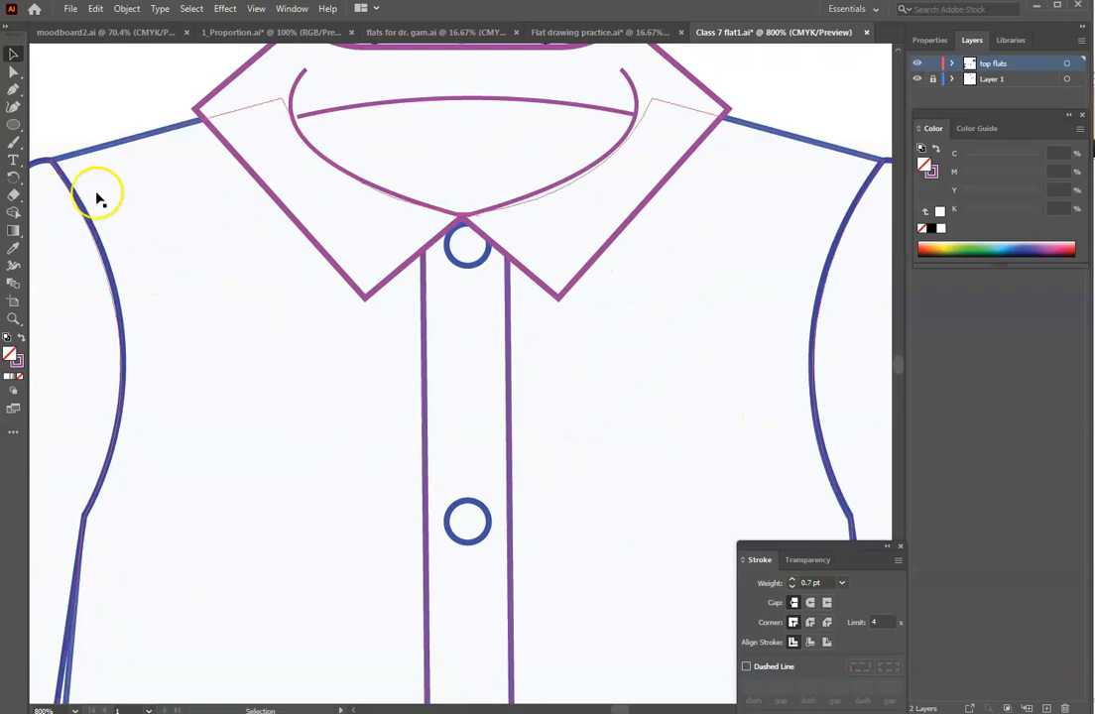
key("p")
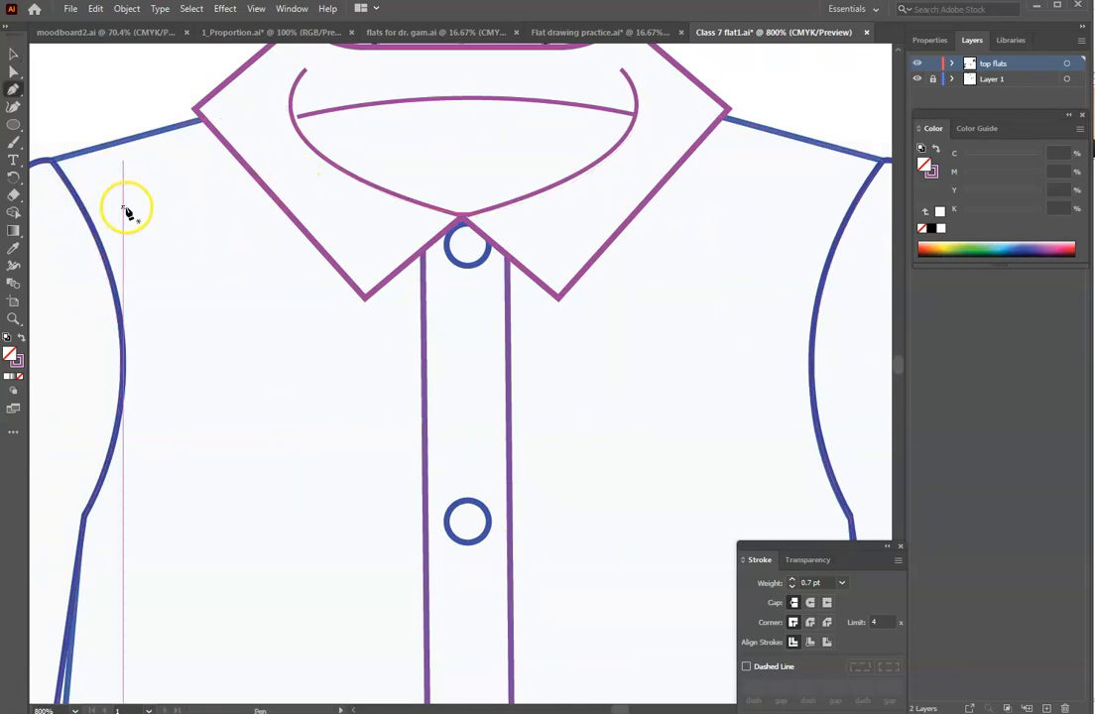
left_click(83, 204)
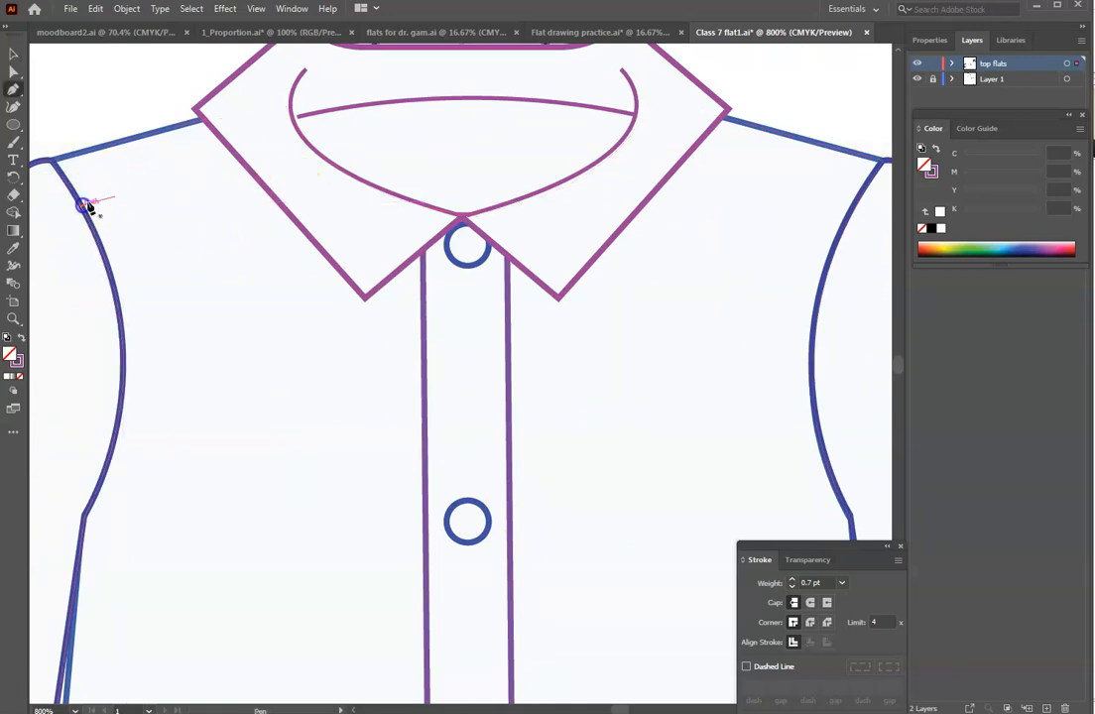
left_click(240, 162)
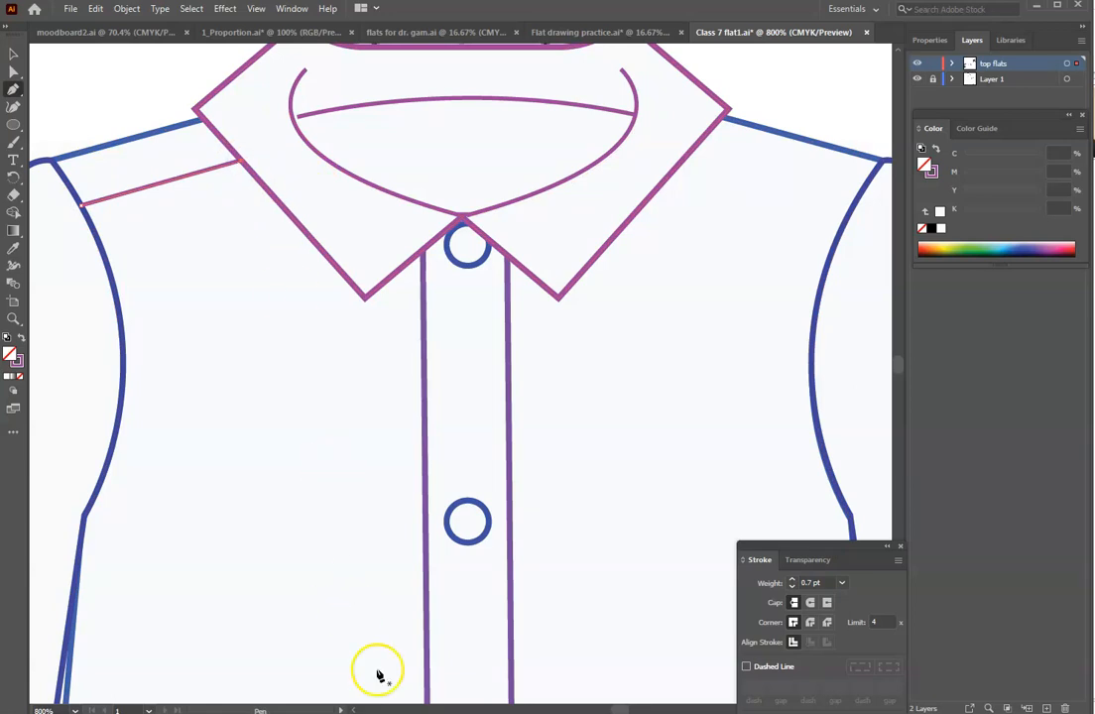
- Reflect a copy of the yoke seam across the vertical axis and place it below the opposite shoulder line
mouse_move(614, 707)
left_mouse_down()
mouse_move(623, 707)
mouse_move(614, 704)
left_mouse_up()
key("ctrl+minus")
key("ctrl+minus")
key("ctrl+minus")
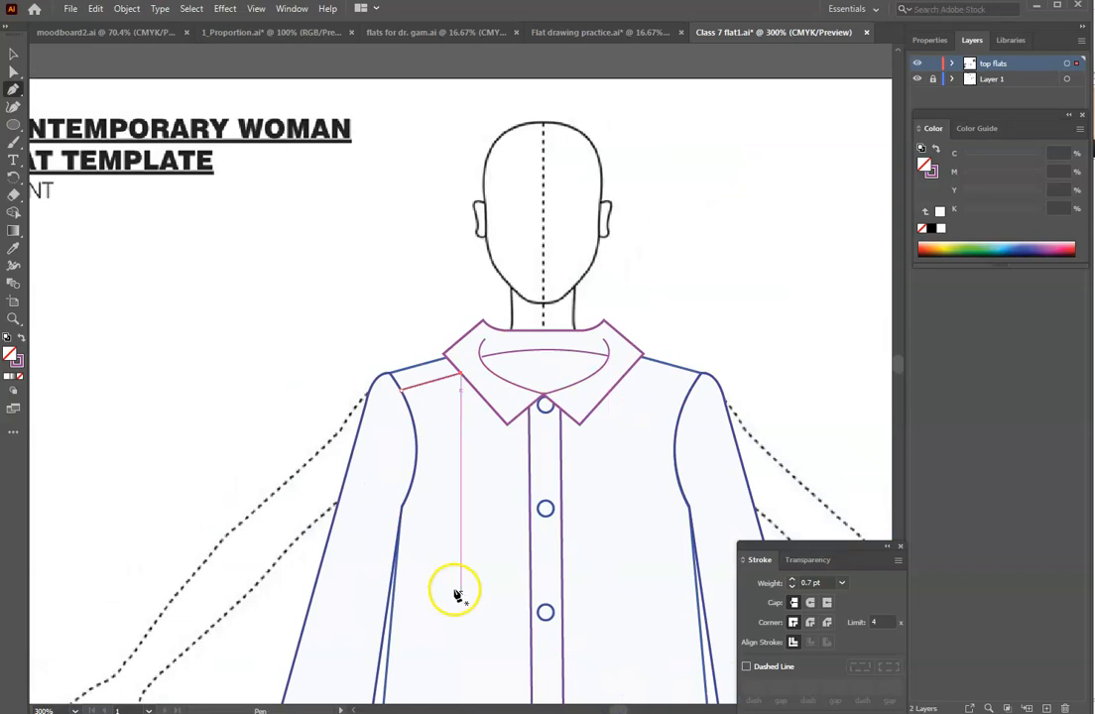
scroll(457, 586, "down", 5)
scroll(532, 190, "up", 2)
left_click(14, 55)
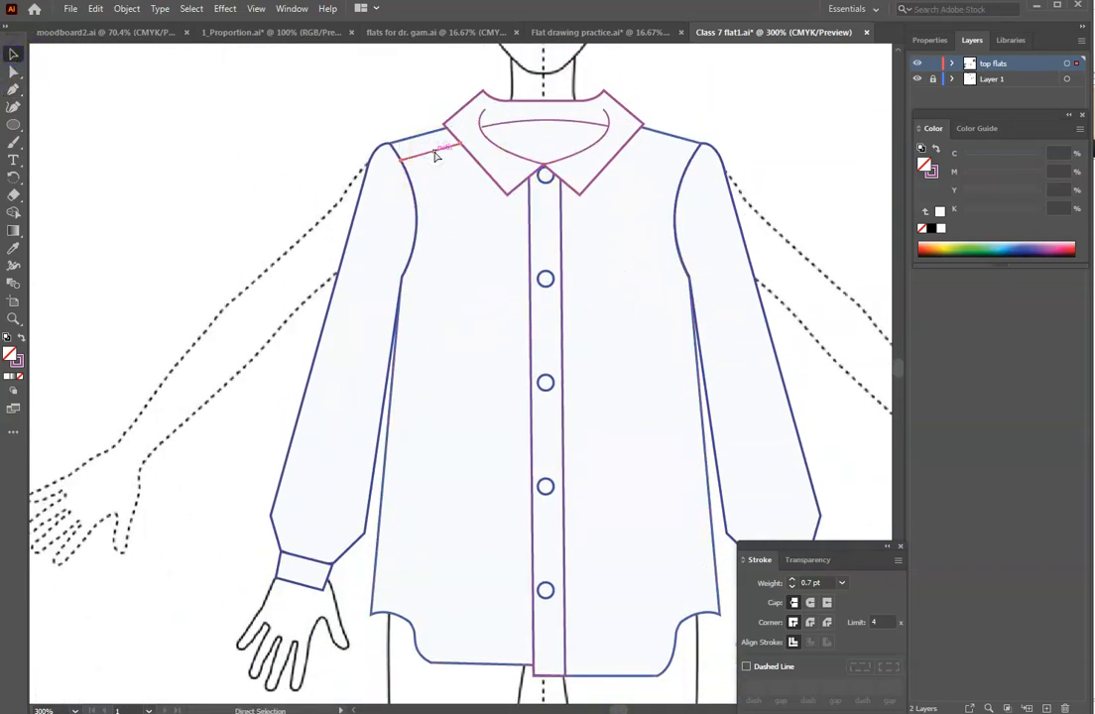
right_click(434, 152)
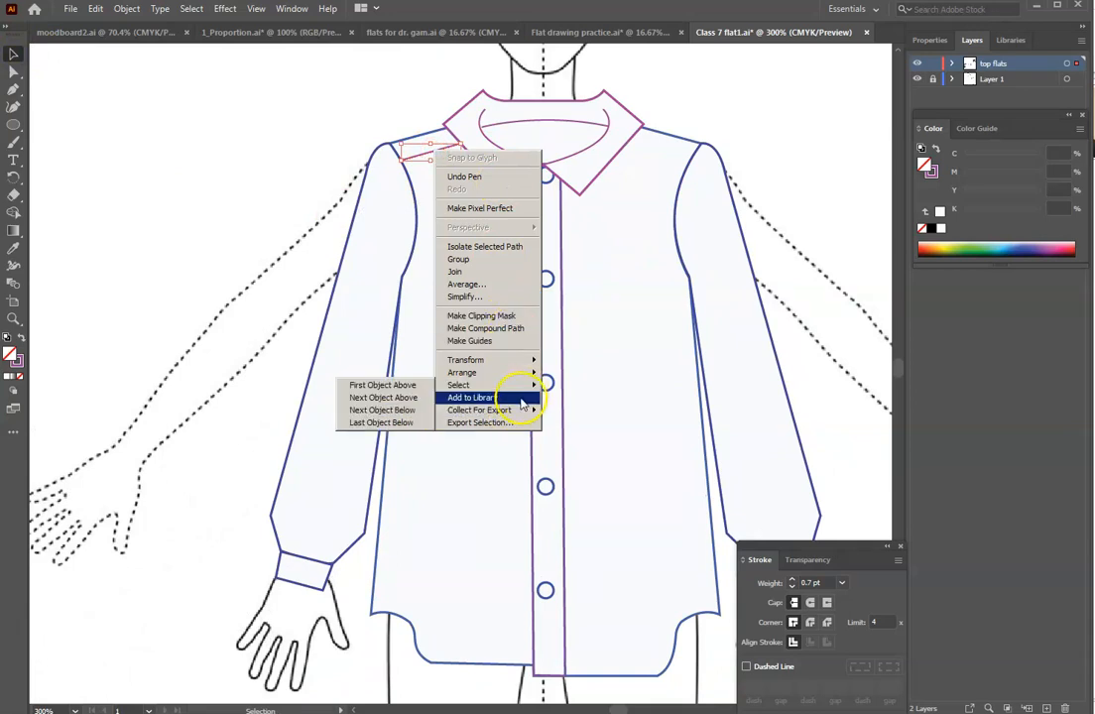
mouse_move(505, 359)
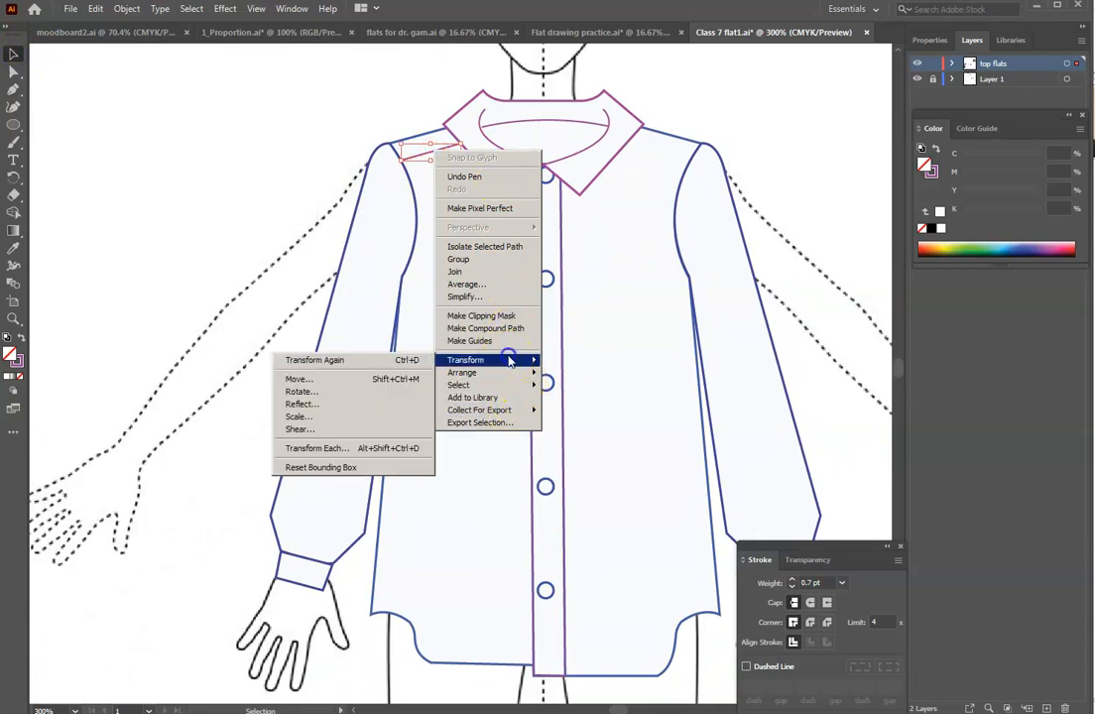
left_click(376, 403)
left_click(504, 466)
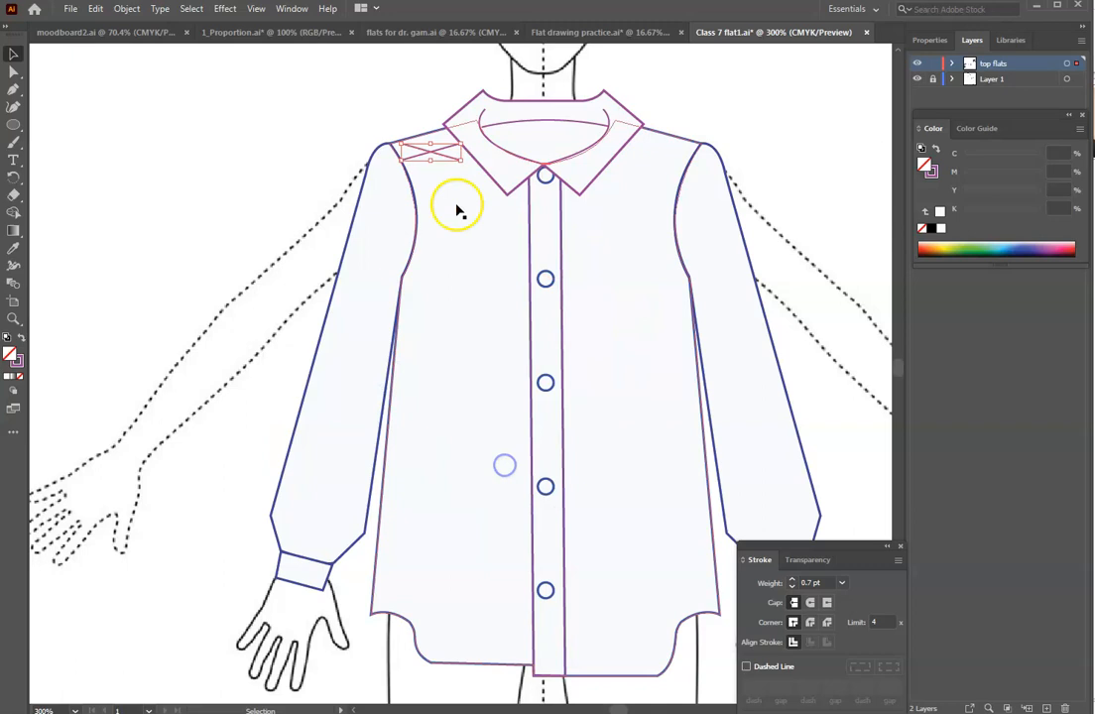
left_click_drag(446, 160, 674, 161)
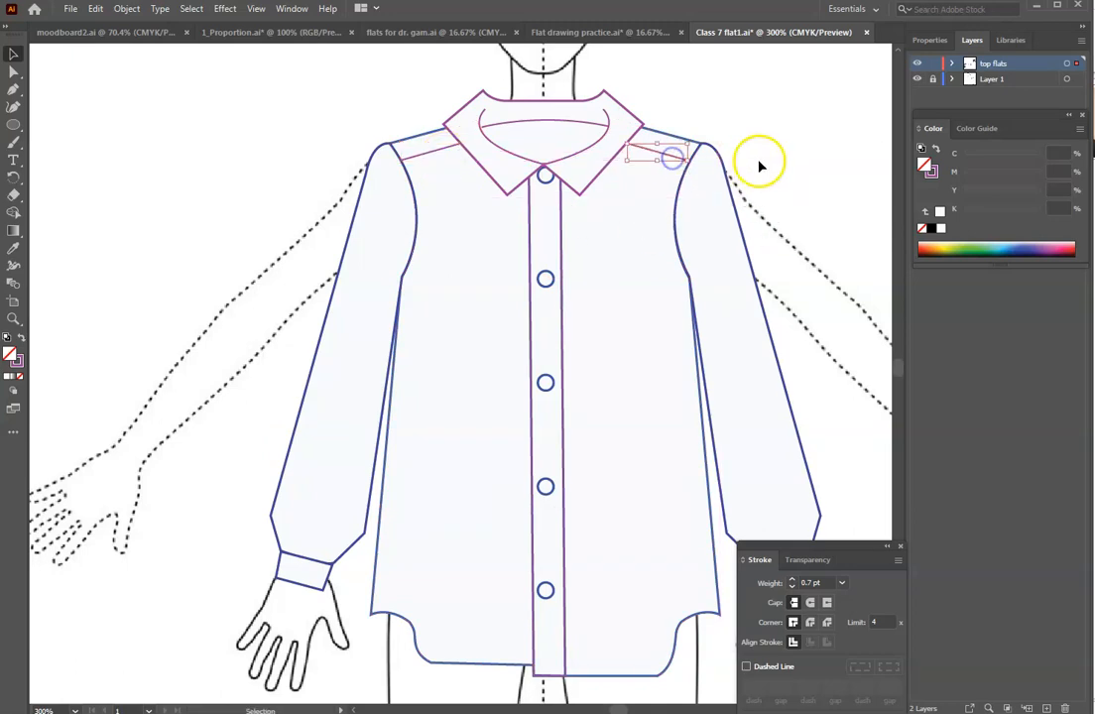
left_click(800, 181)
- Draw the collar stand's lower edge with the Pen tool: a horizontal line across the placket and a short slanted line to the collar on each side
scroll(796, 183, "down", 2)
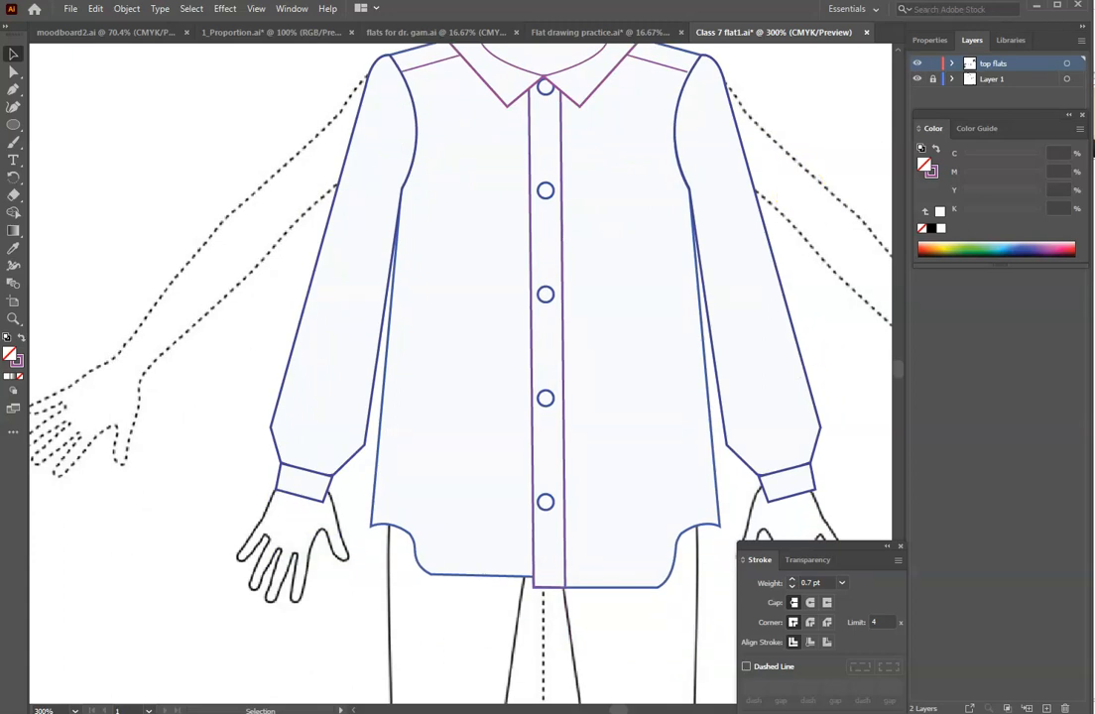
scroll(696, 641, "up", 6)
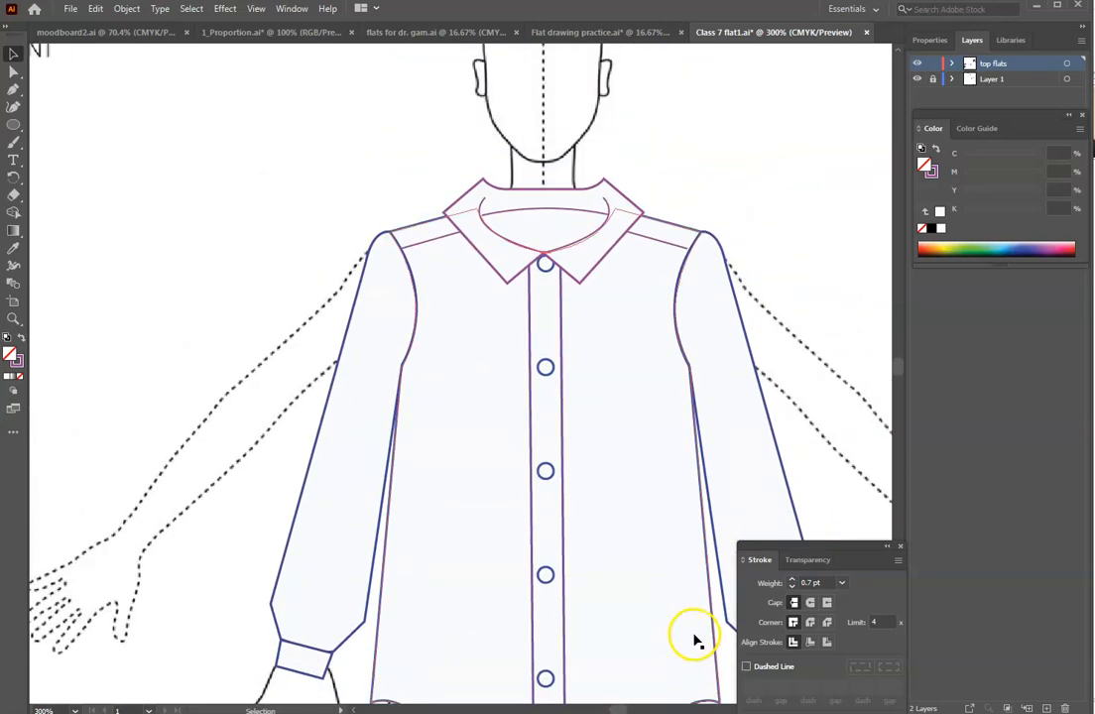
key("ctrl+equal")
key("ctrl+equal")
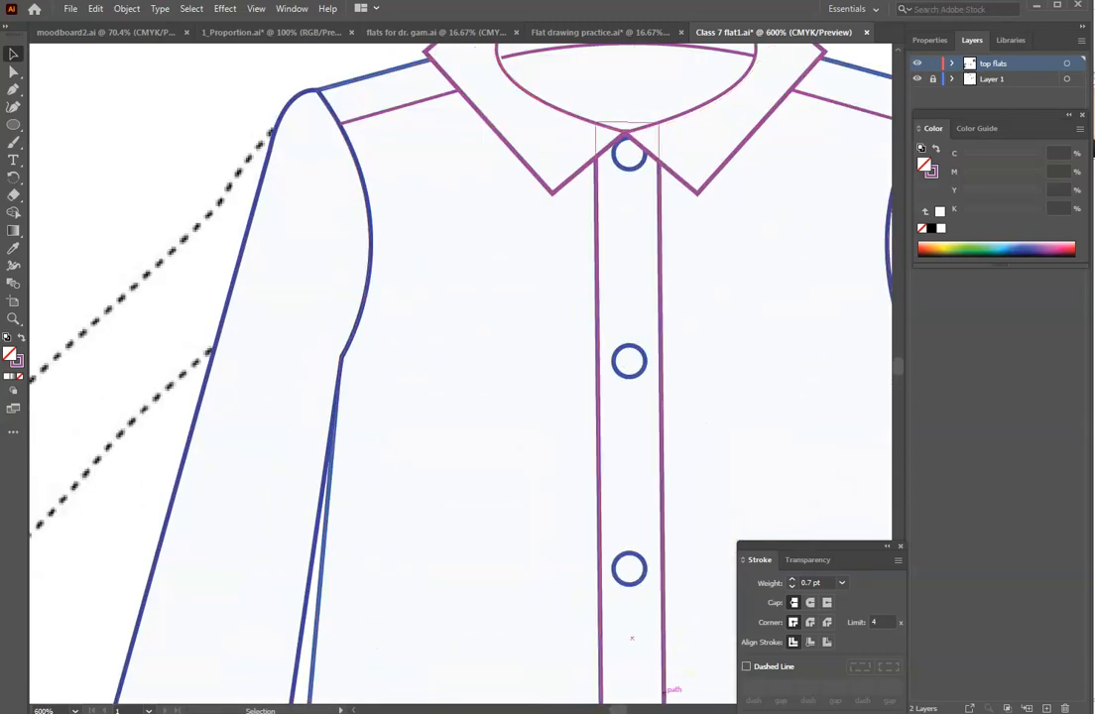
left_click_drag(619, 709, 622, 709)
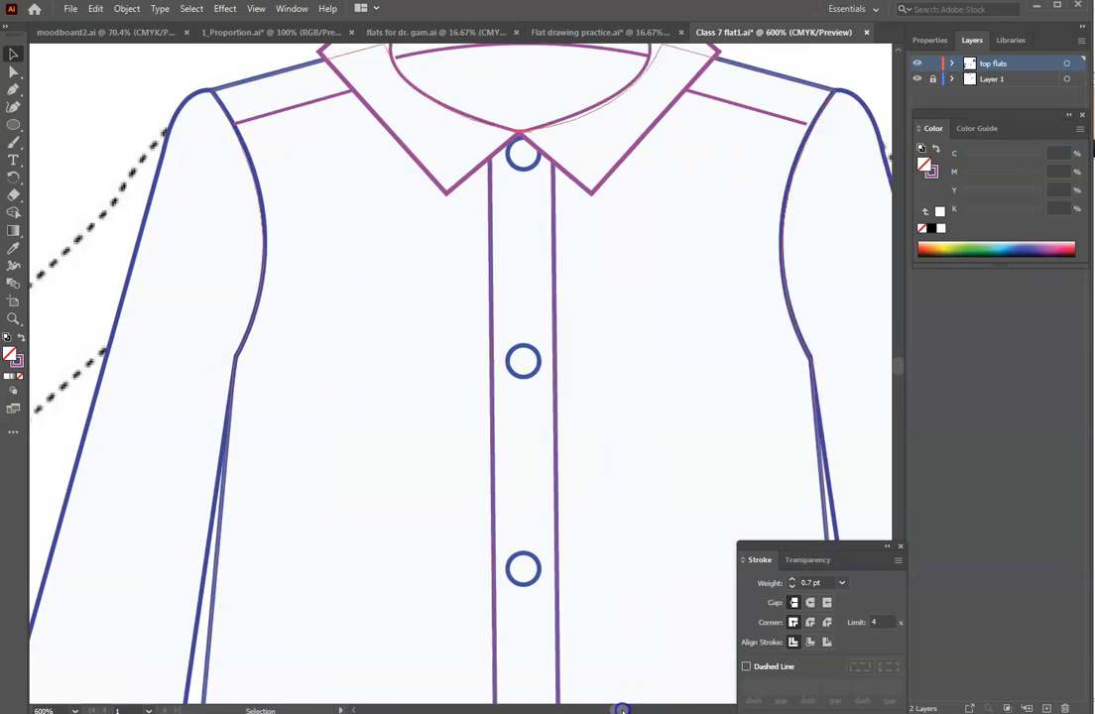
scroll(583, 341, "up", 2)
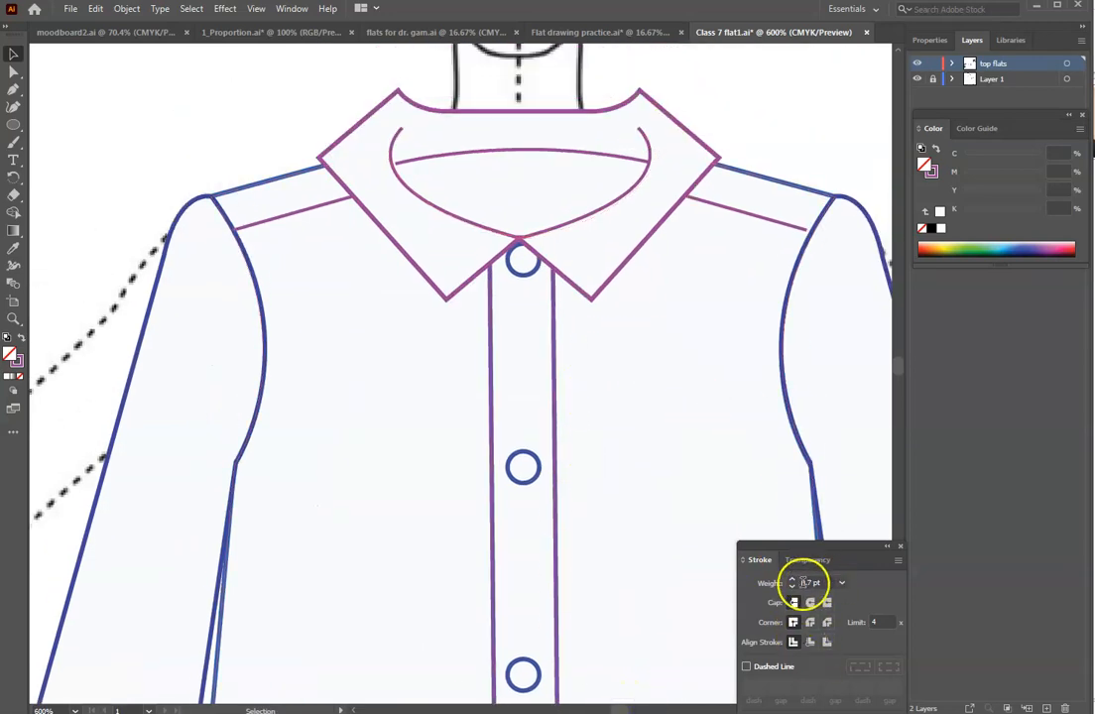
mouse_move(841, 546)
left_mouse_down()
mouse_move(744, 445)
mouse_move(644, 390)
mouse_move(802, 446)
mouse_move(819, 477)
left_mouse_up()
left_click(632, 408)
left_click(501, 295)
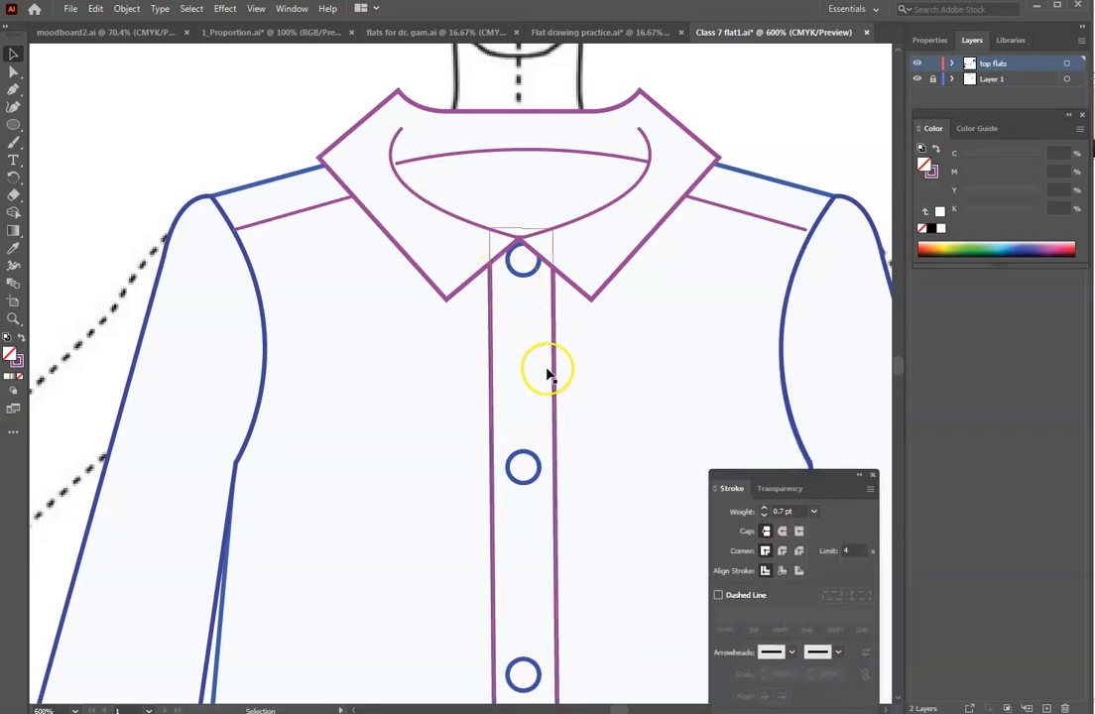
left_click(472, 283)
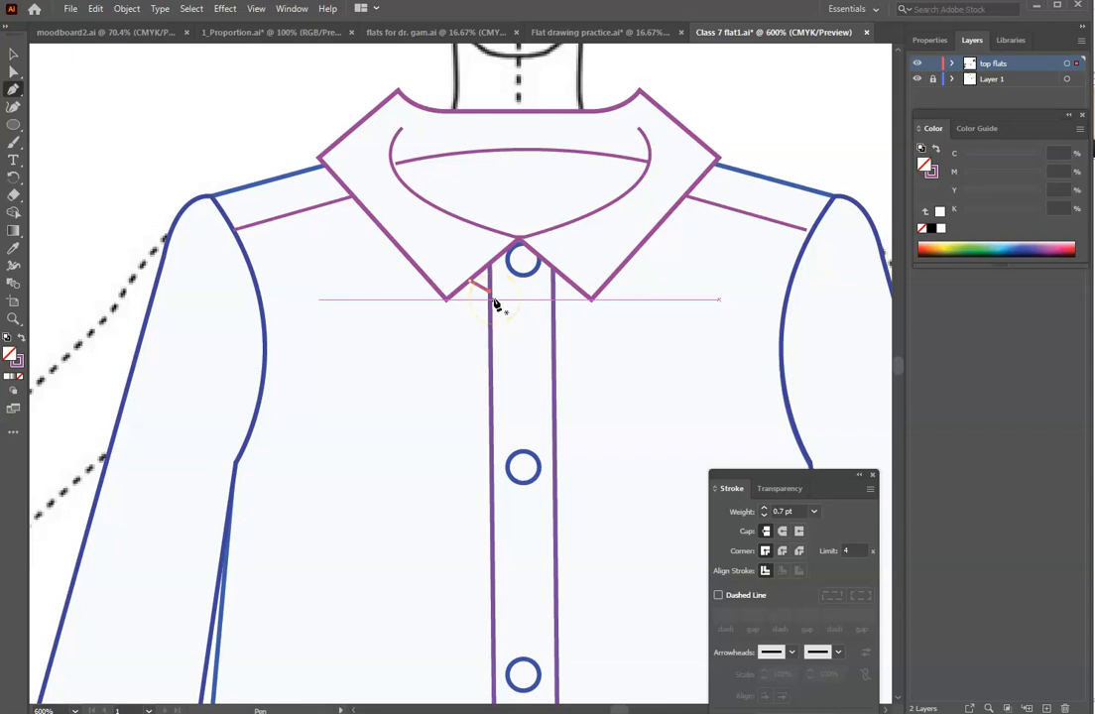
left_click_drag(539, 305, 552, 303)
left_click(573, 297, "ctrl")
left_click(553, 290)
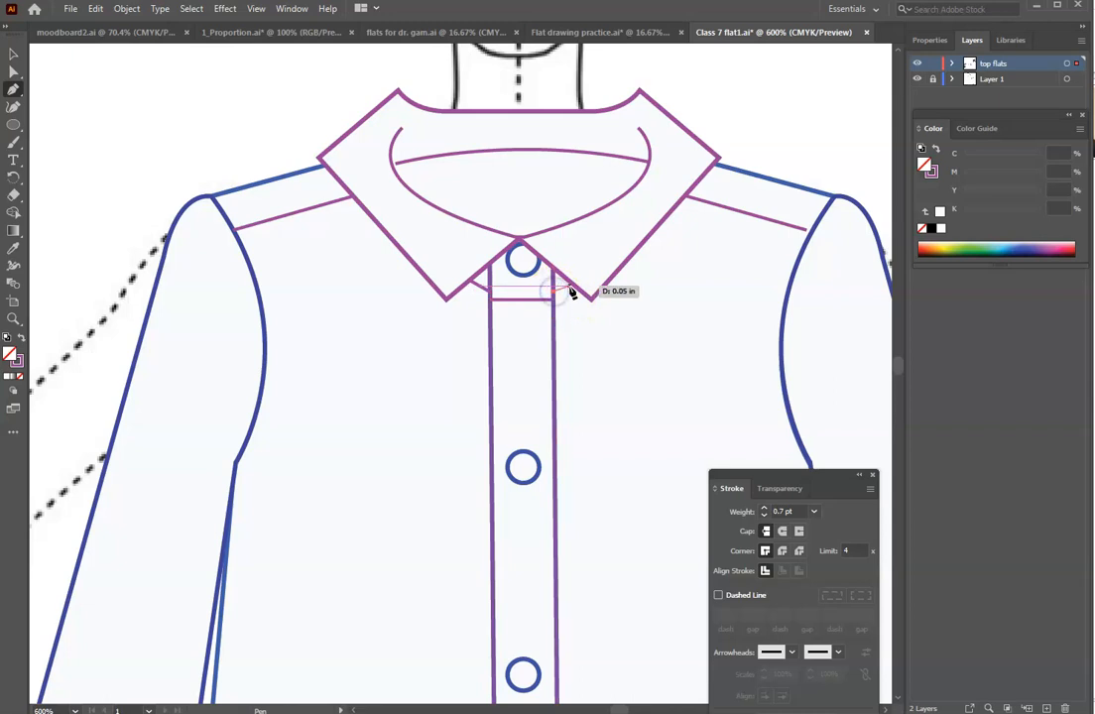
scroll(617, 376, "down", 1)
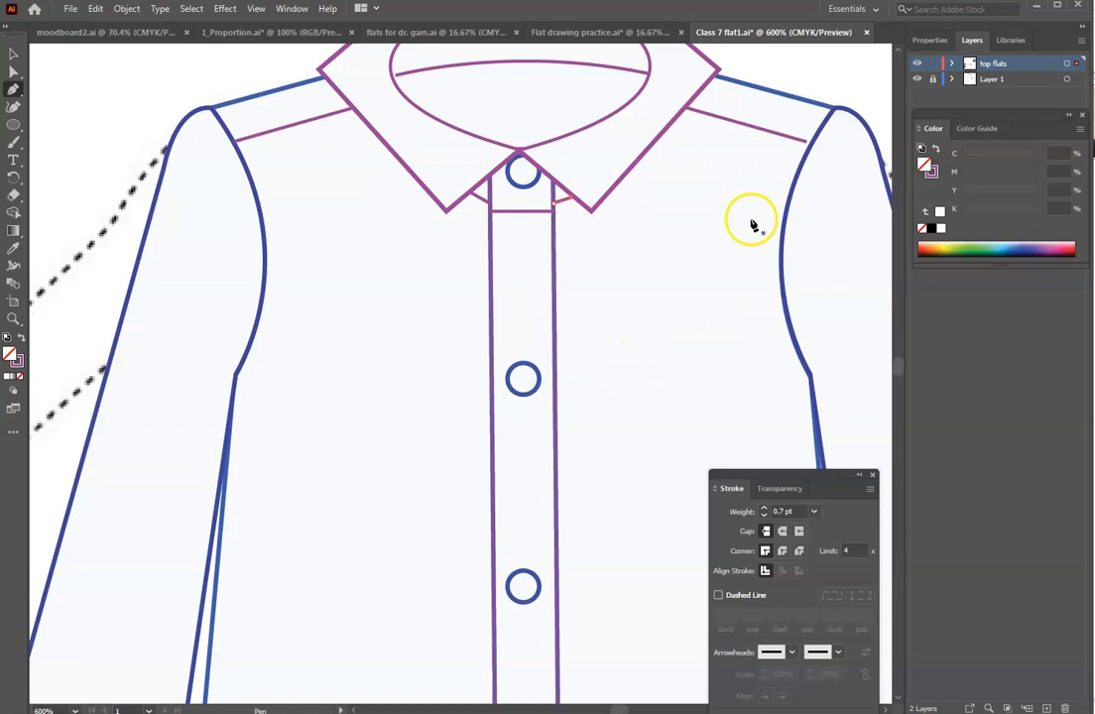
- Draw an upright rectangle with the Rectangle tool as a chest pocket between the placket and the armhole on the pocket side
scroll(725, 285, "down", 1)
scroll(719, 288, "down", 2)
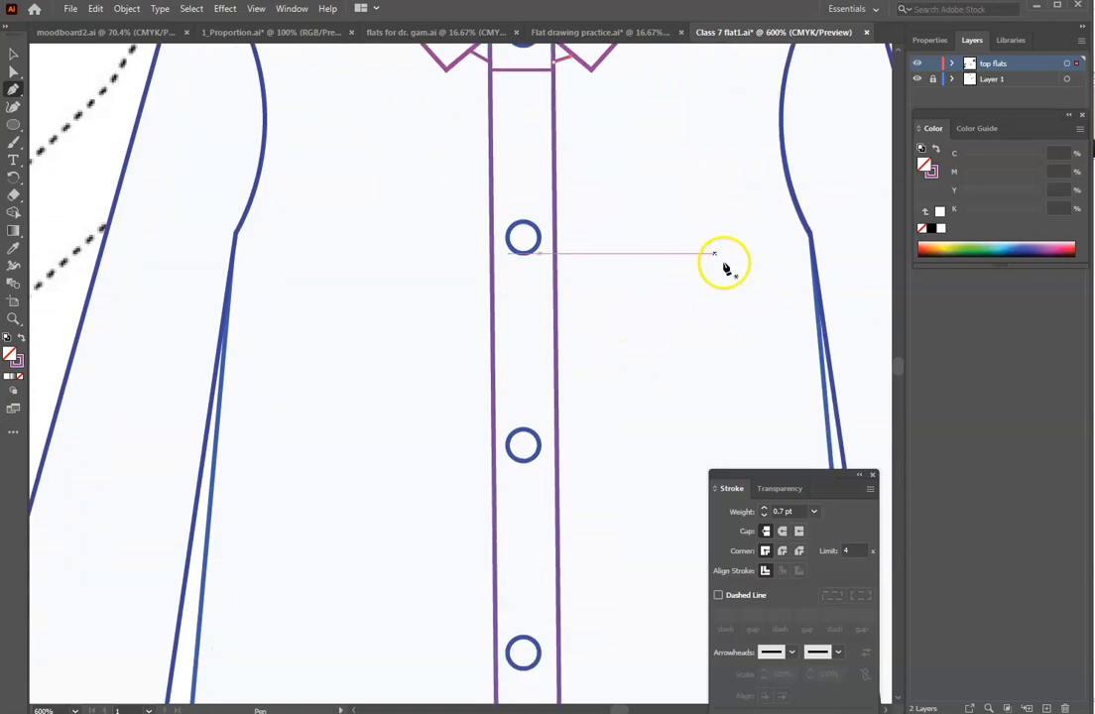
scroll(622, 706, "right", 5)
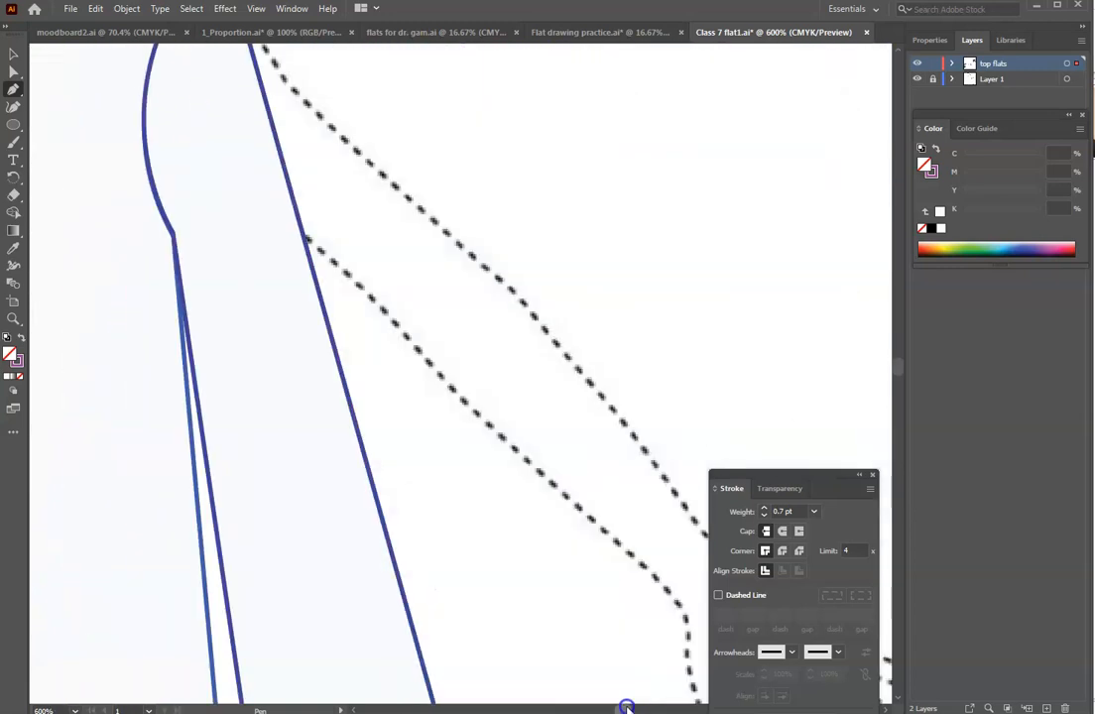
scroll(625, 706, "left", 9)
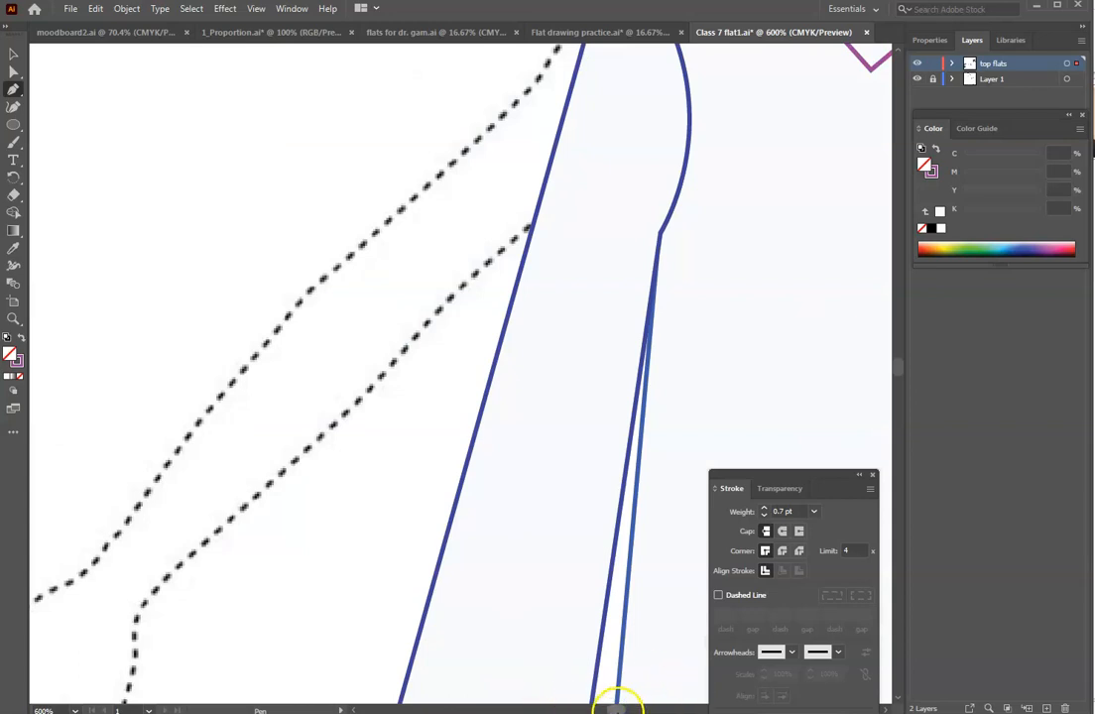
scroll(617, 706, "right", 4)
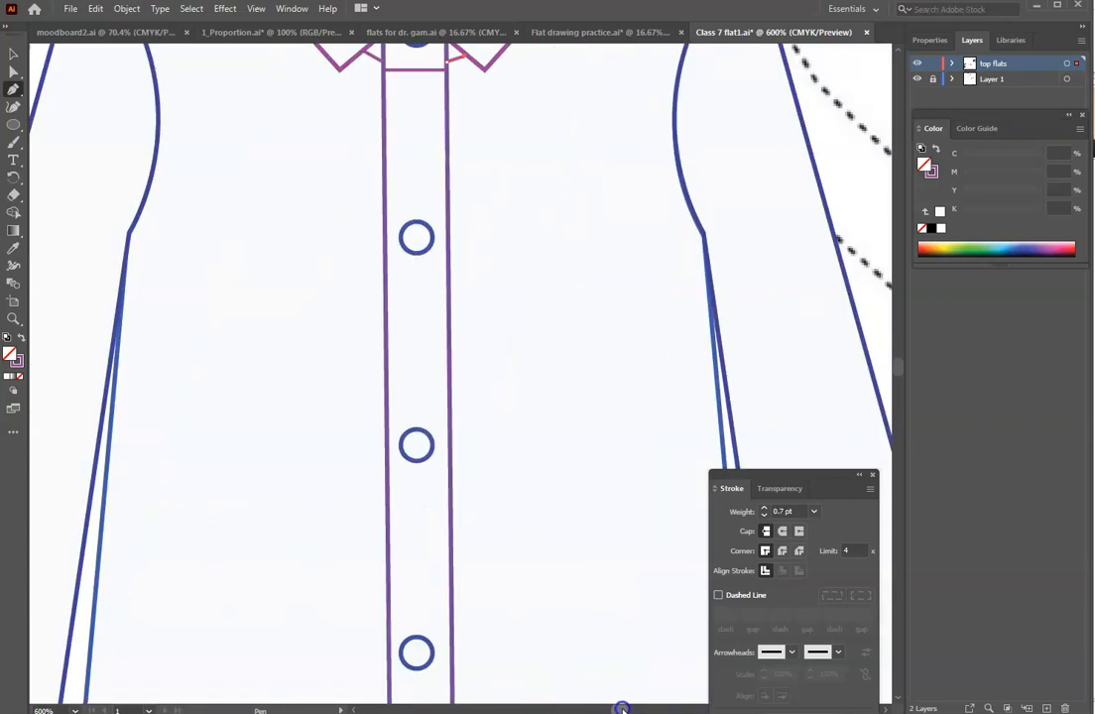
scroll(595, 541, "up", 1)
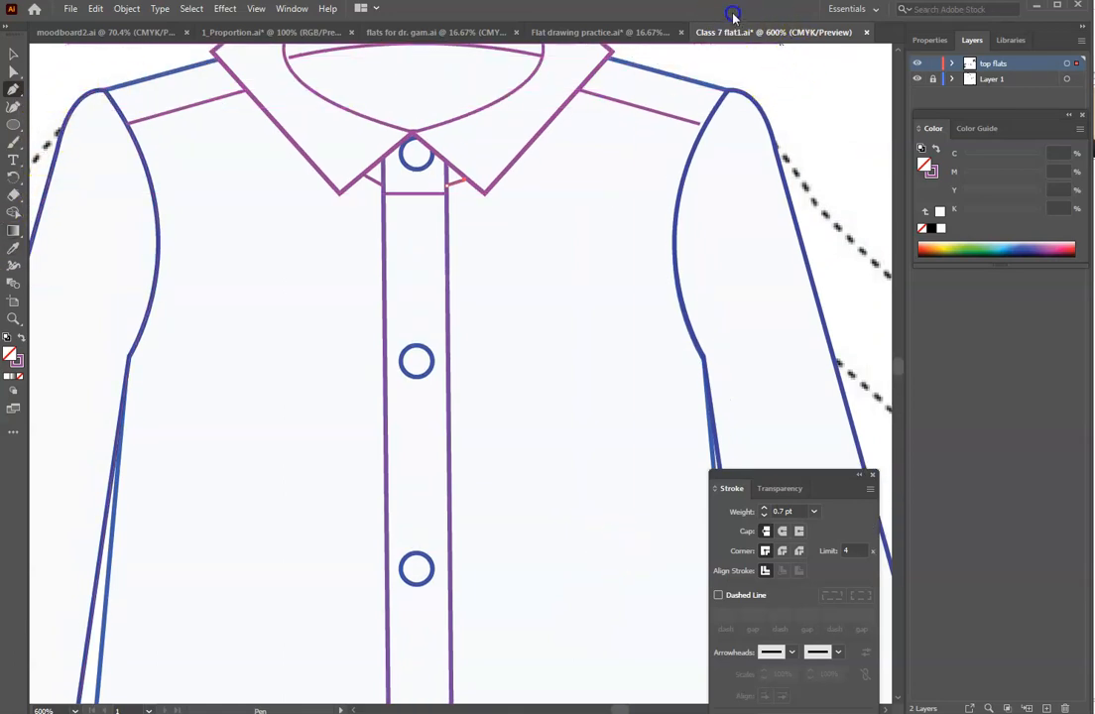
left_click(13, 125)
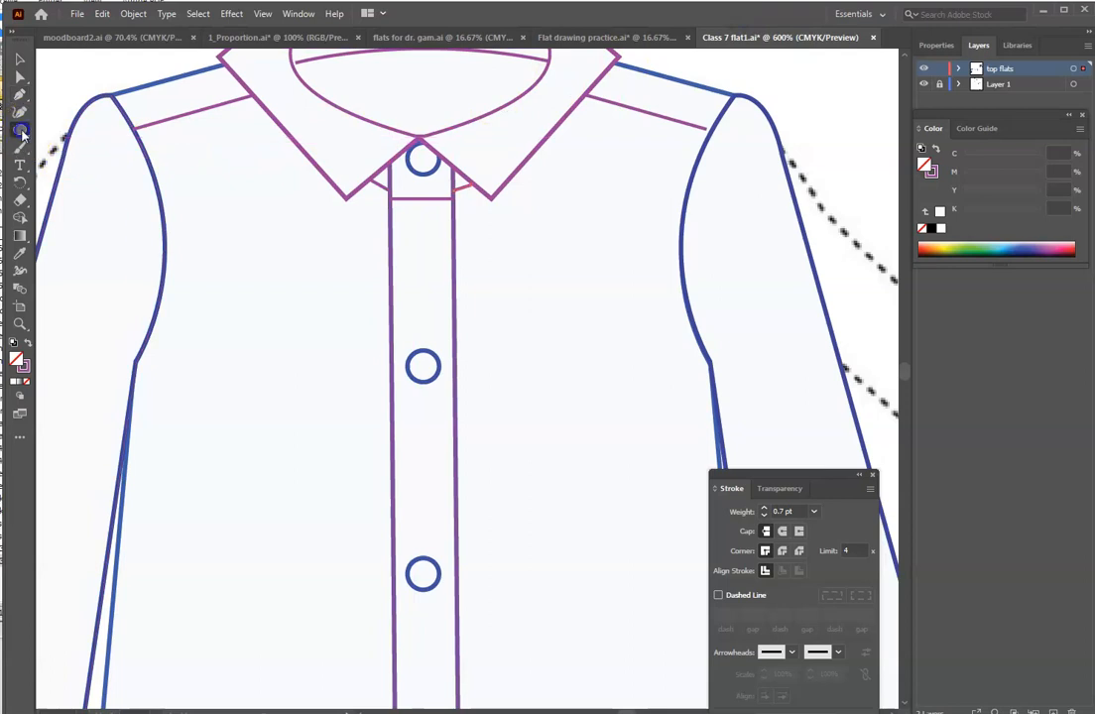
left_click(23, 126)
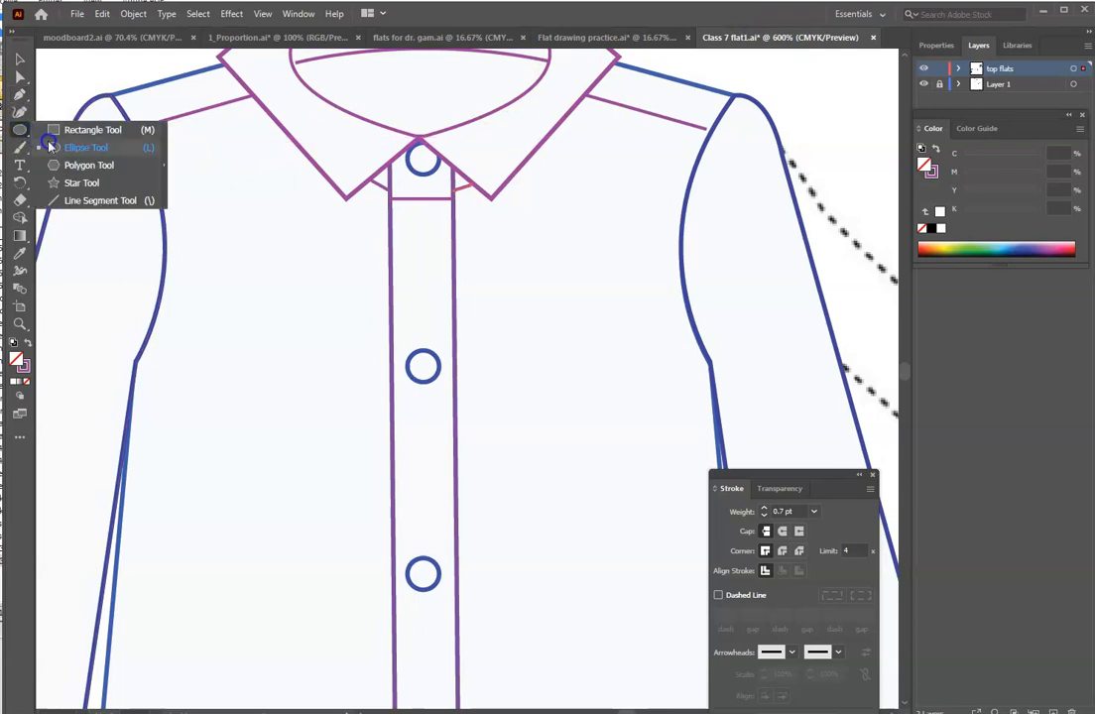
left_click(63, 134)
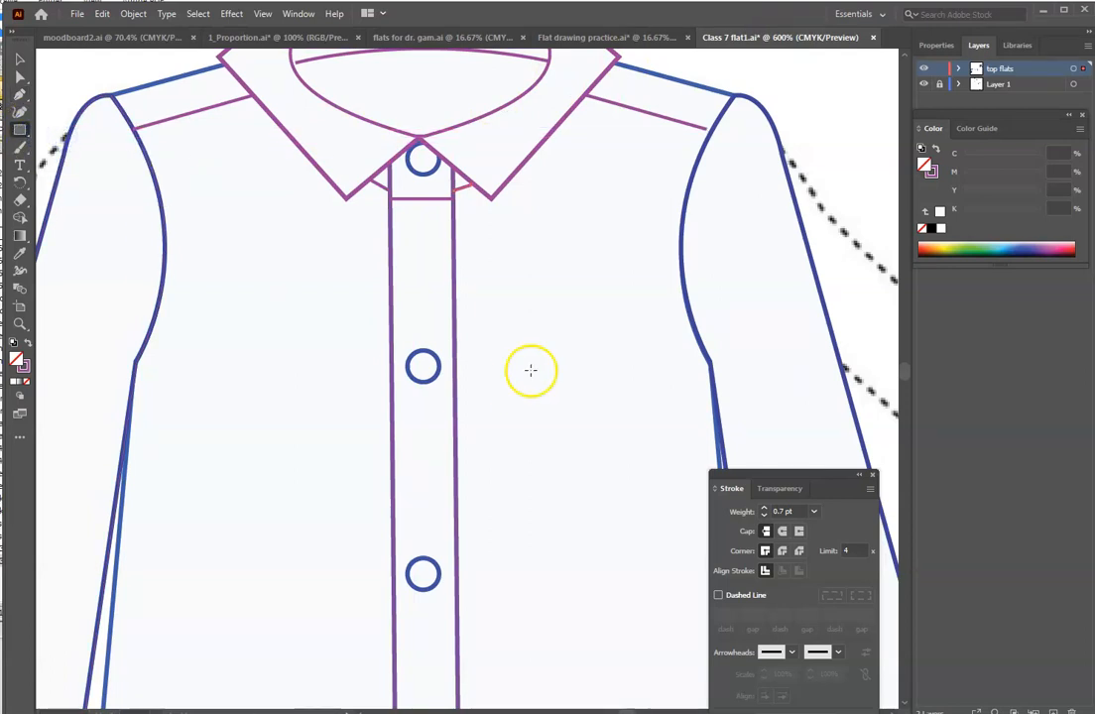
left_click_drag(512, 275, 659, 464)
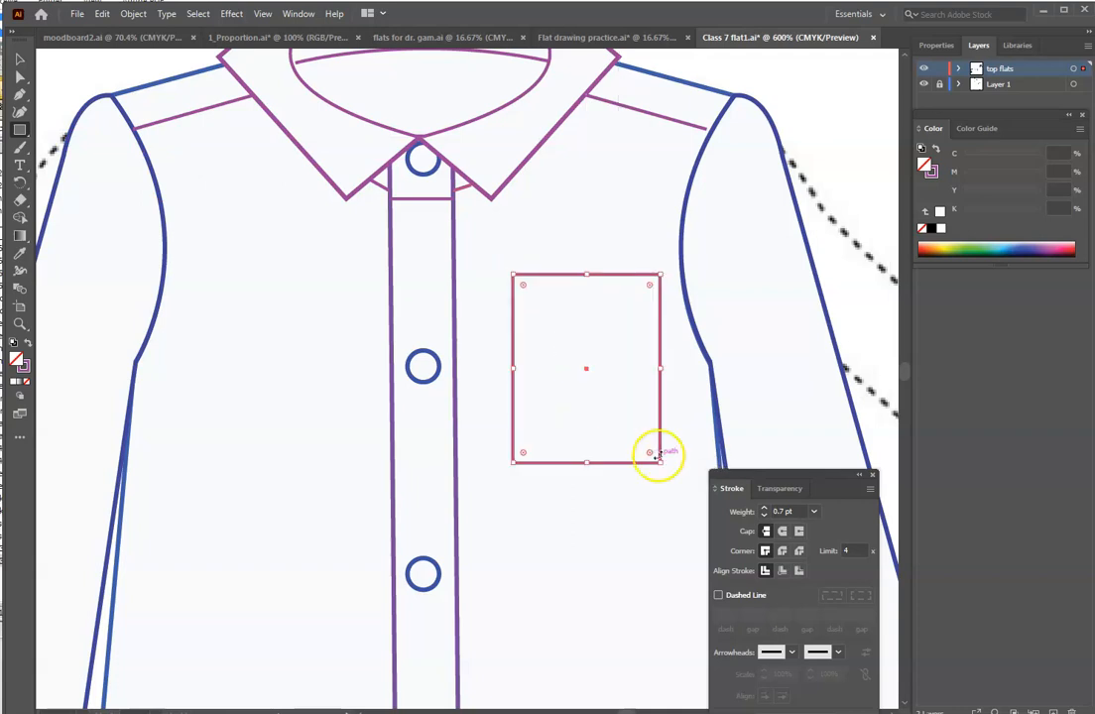
- Add an anchor point at the middle of the pocket's lower edge and pull it straight down to form a pointed bottom
key("plus")
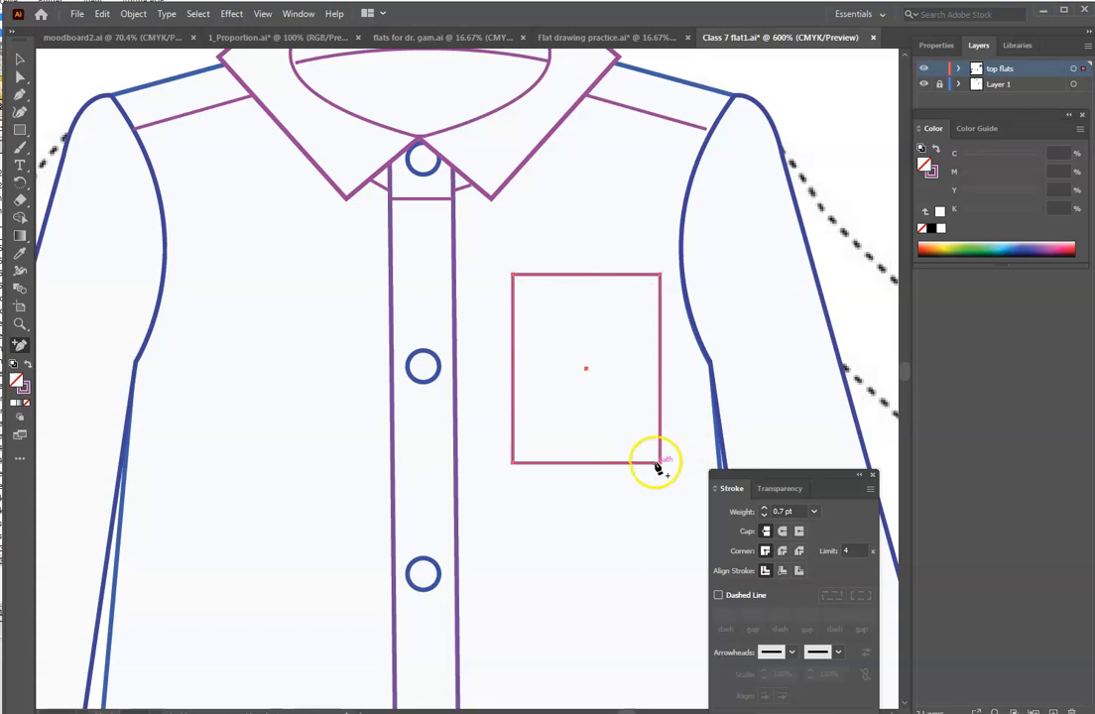
left_click(588, 463)
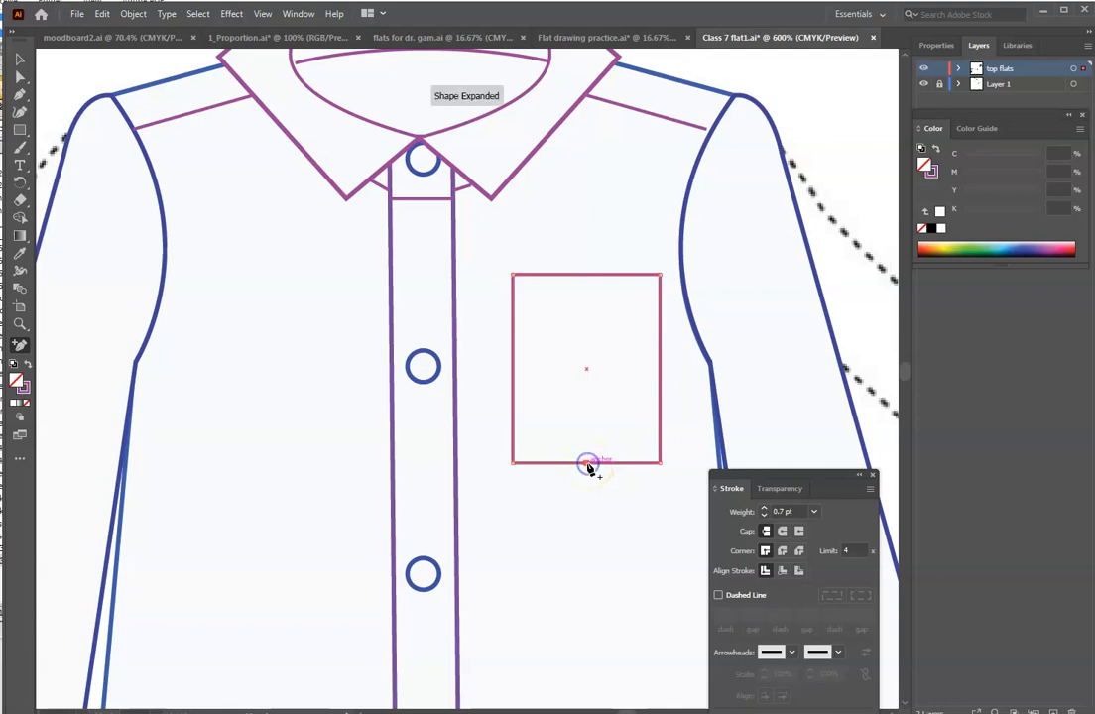
key("a")
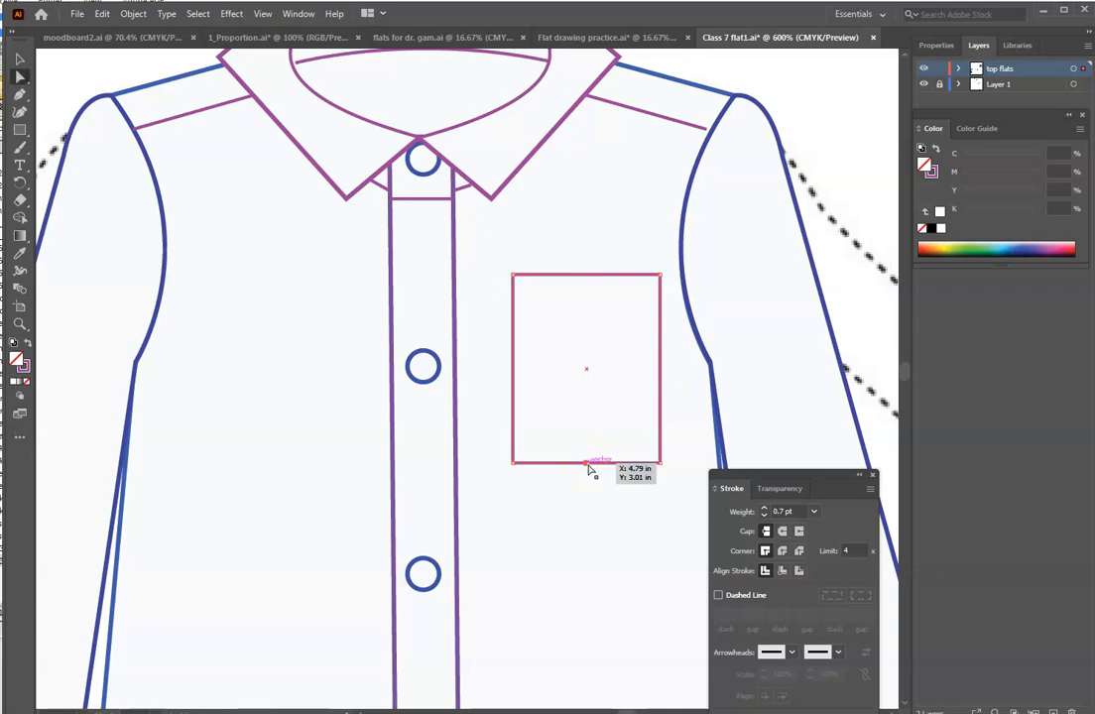
left_click_drag(587, 465, 590, 493)
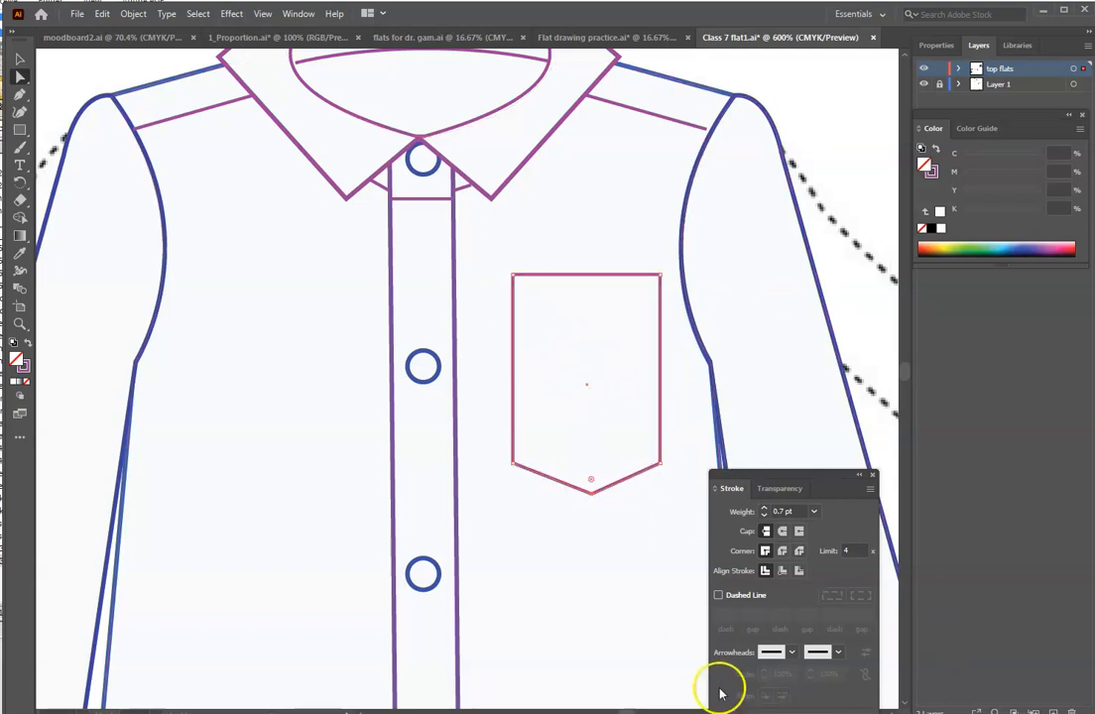
key("Return")
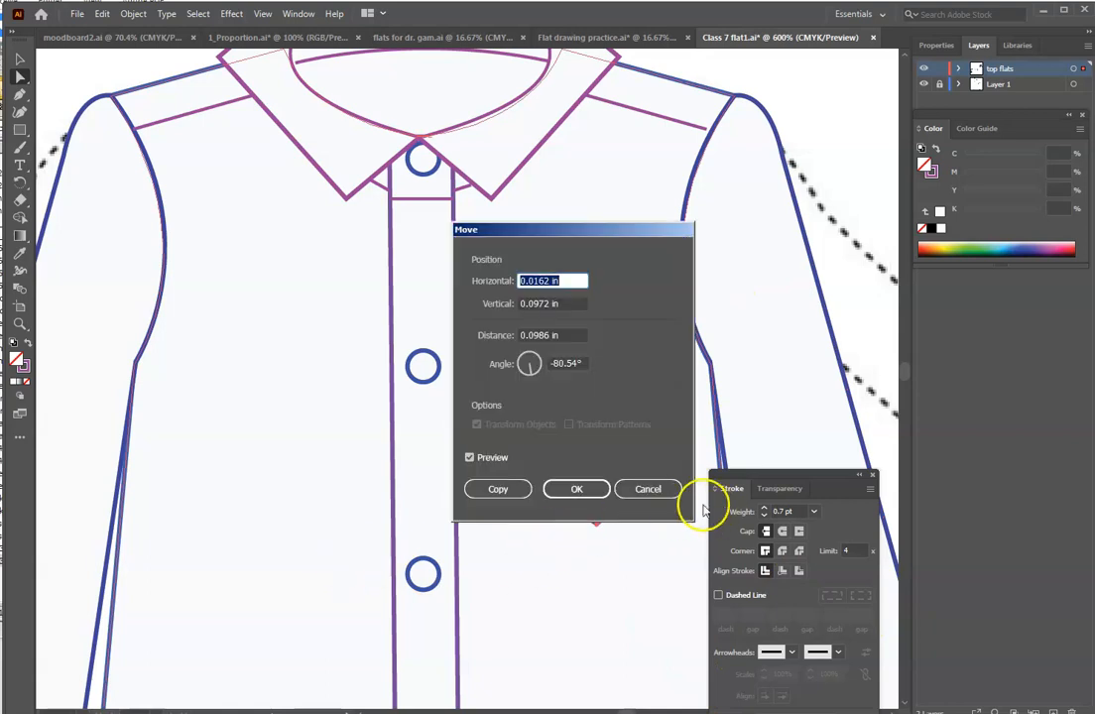
left_click(662, 489)
- Draw a horizontal hem line with the Pen tool just below the pocket's upper edge and extend both ends to the pocket sides
key("p")
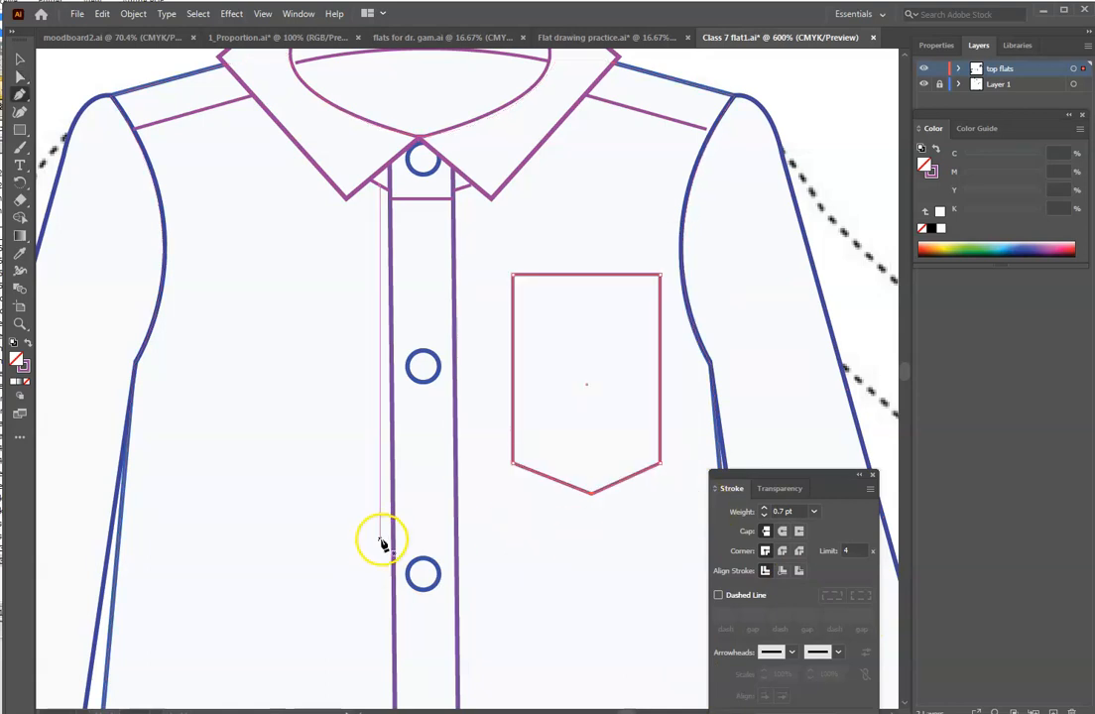
left_click(513, 306)
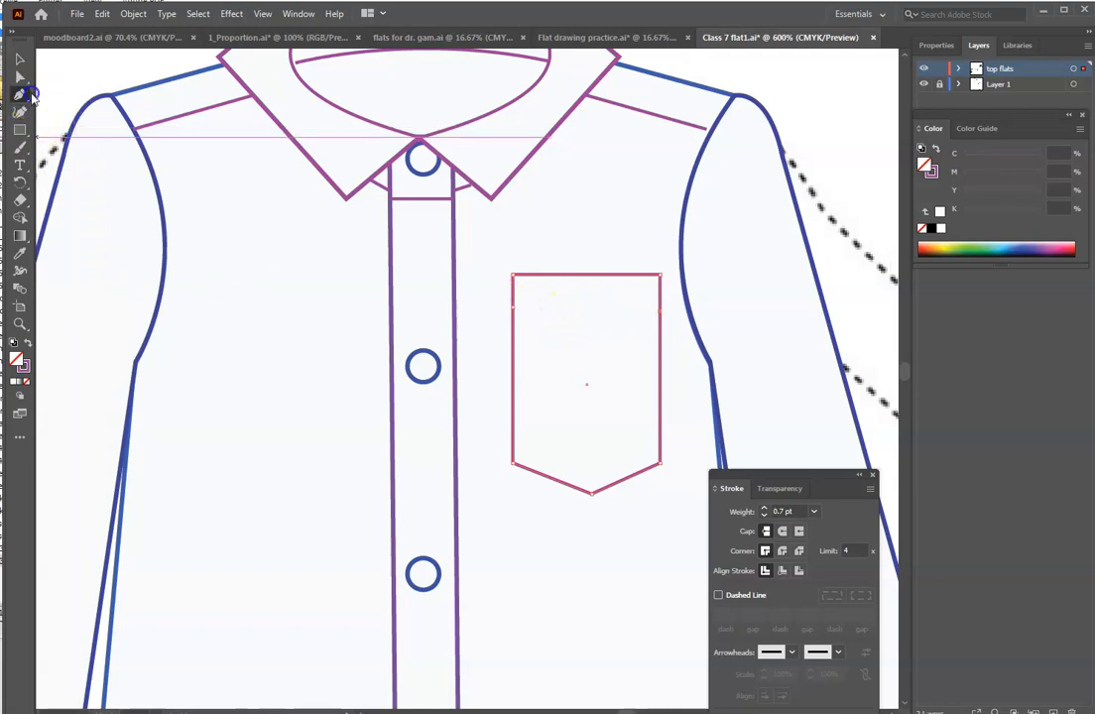
left_click(597, 387)
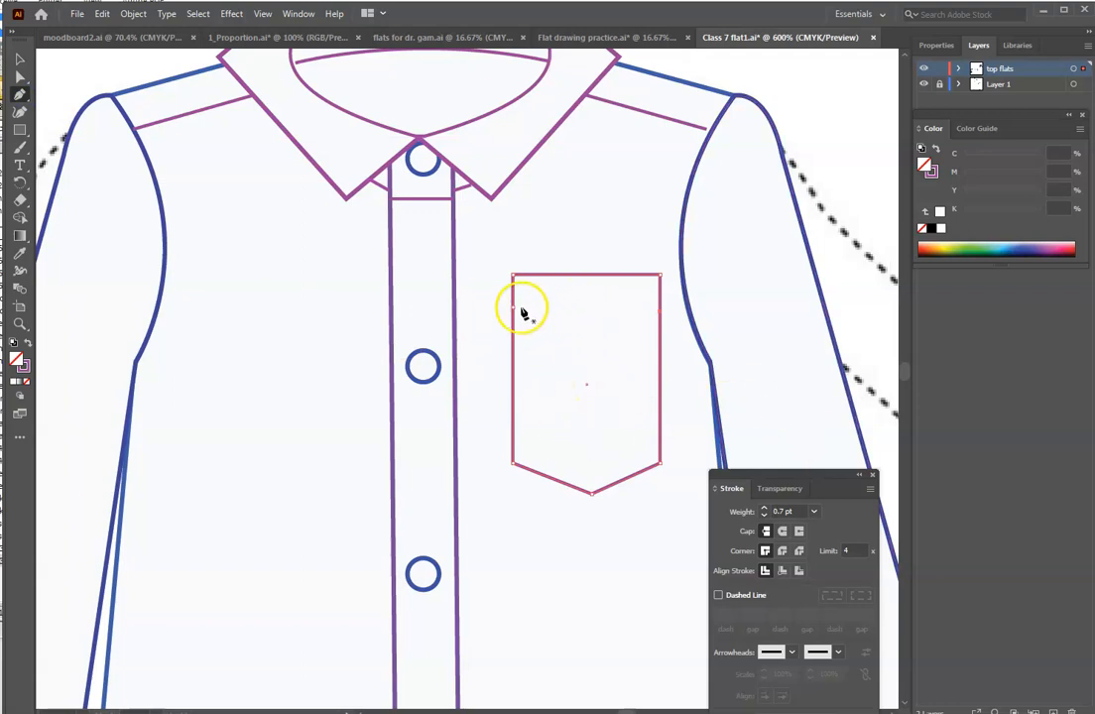
left_click(648, 307)
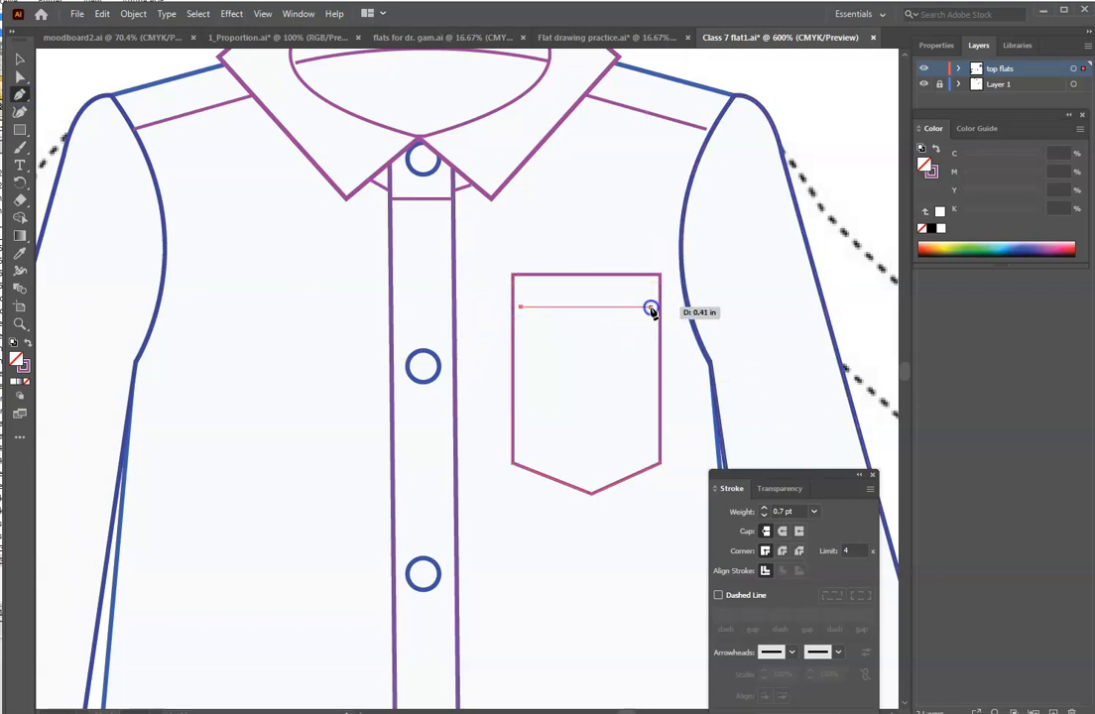
key("a")
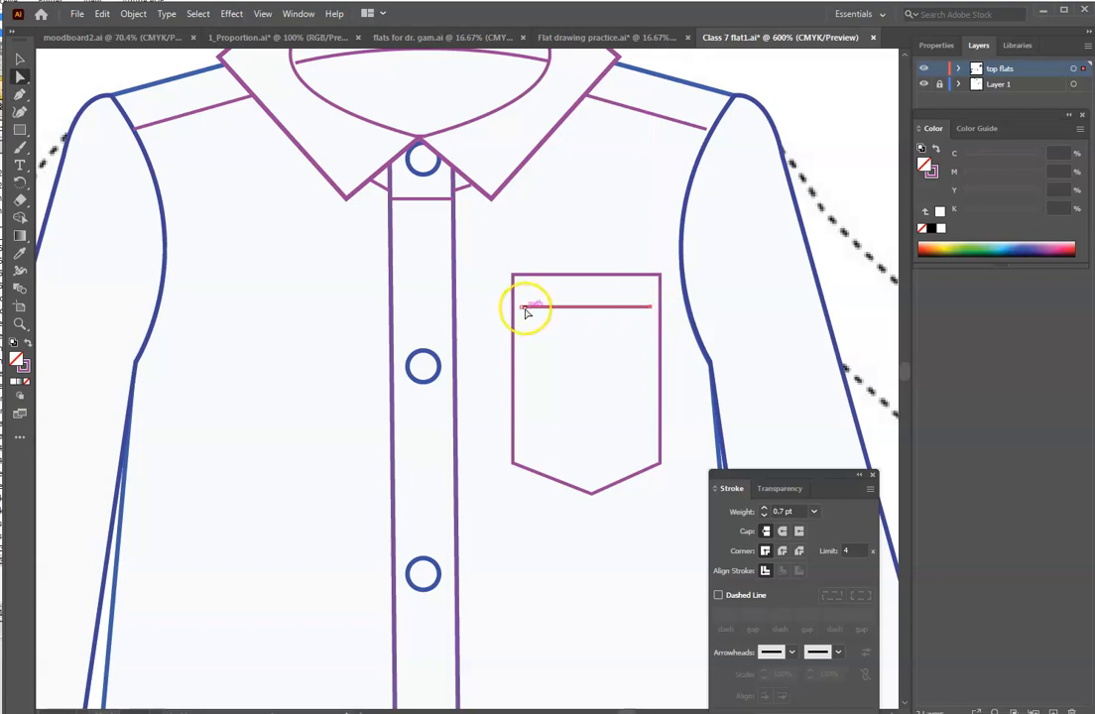
left_click_drag(522, 311, 513, 308)
left_click_drag(651, 307, 660, 307)
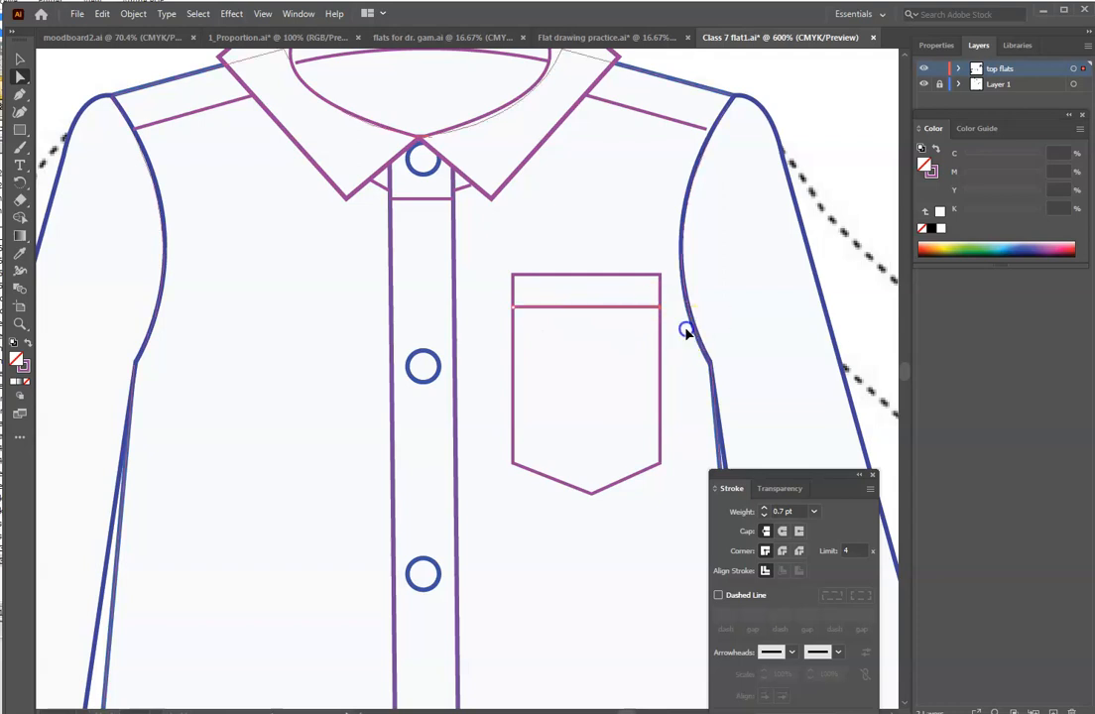
left_click(772, 421)
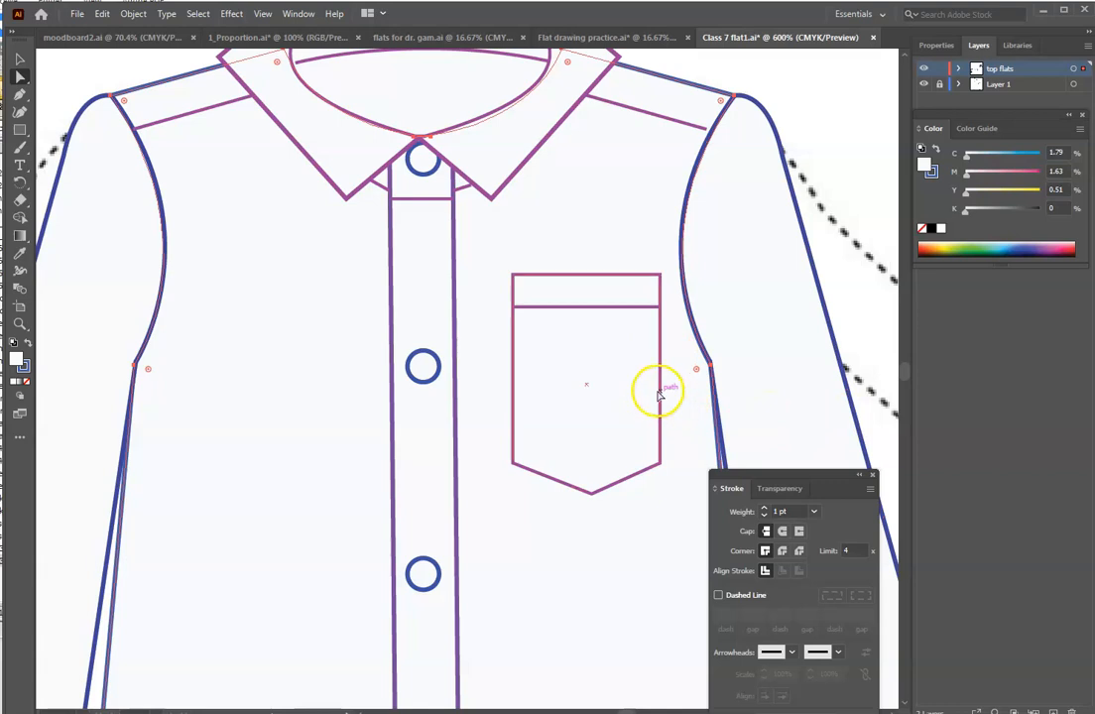
- Hide the body template on Layer 1 so that only the garment flats are displayed
key("ctrl+minus")
key("ctrl+minus")
key("ctrl+minus")
key("ctrl+minus")
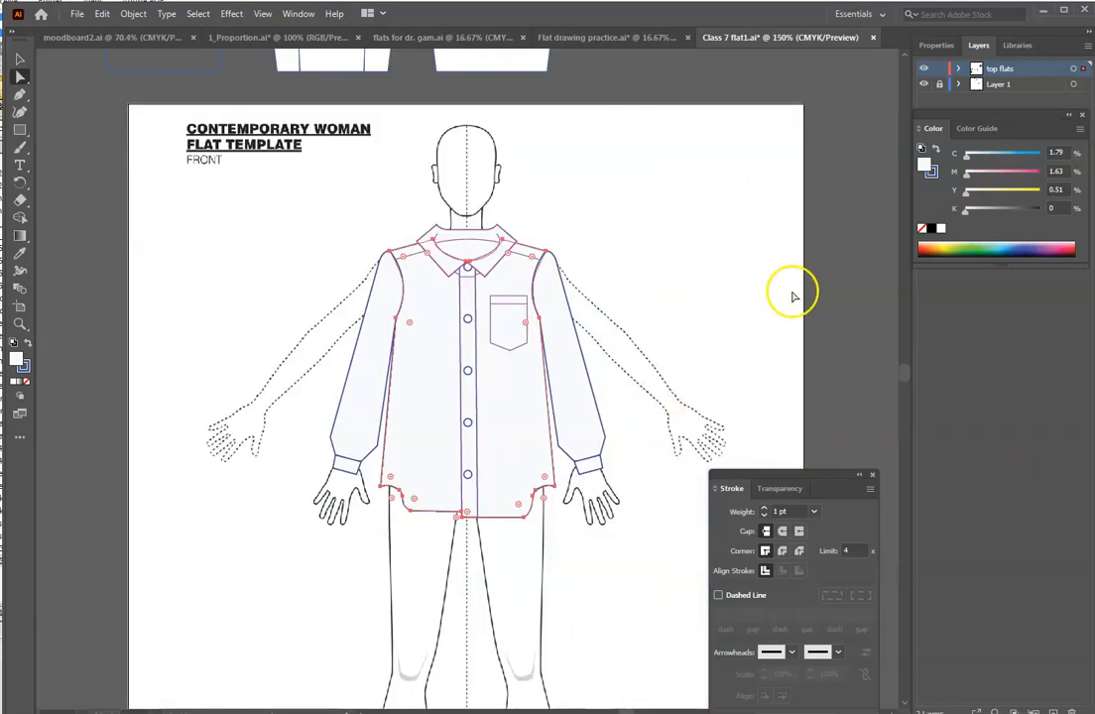
left_click(923, 85)
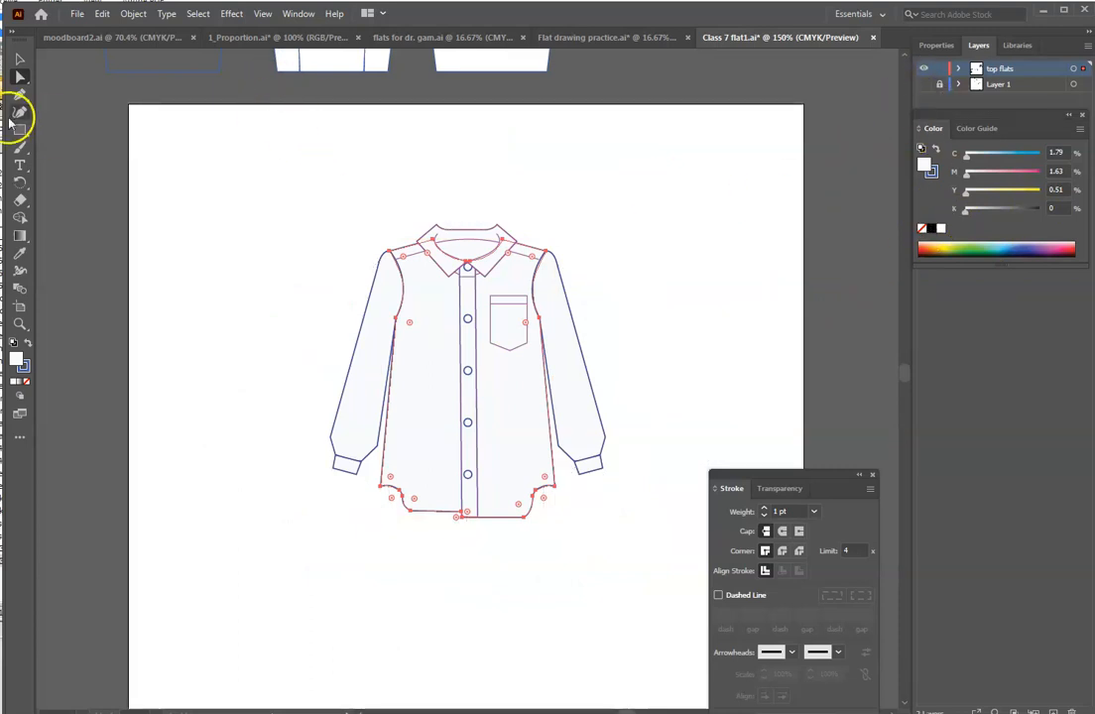
- Select all parts of the shirt and set their stroke color to the near-black 0A090A
left_click(20, 60)
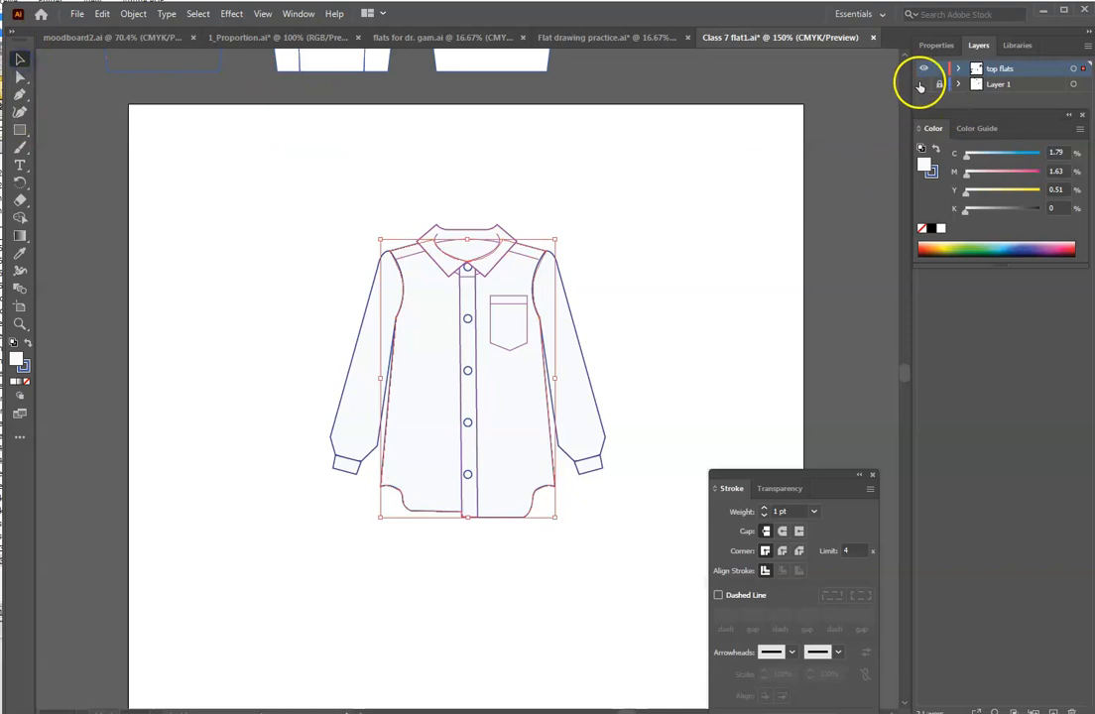
left_click_drag(275, 189, 632, 587)
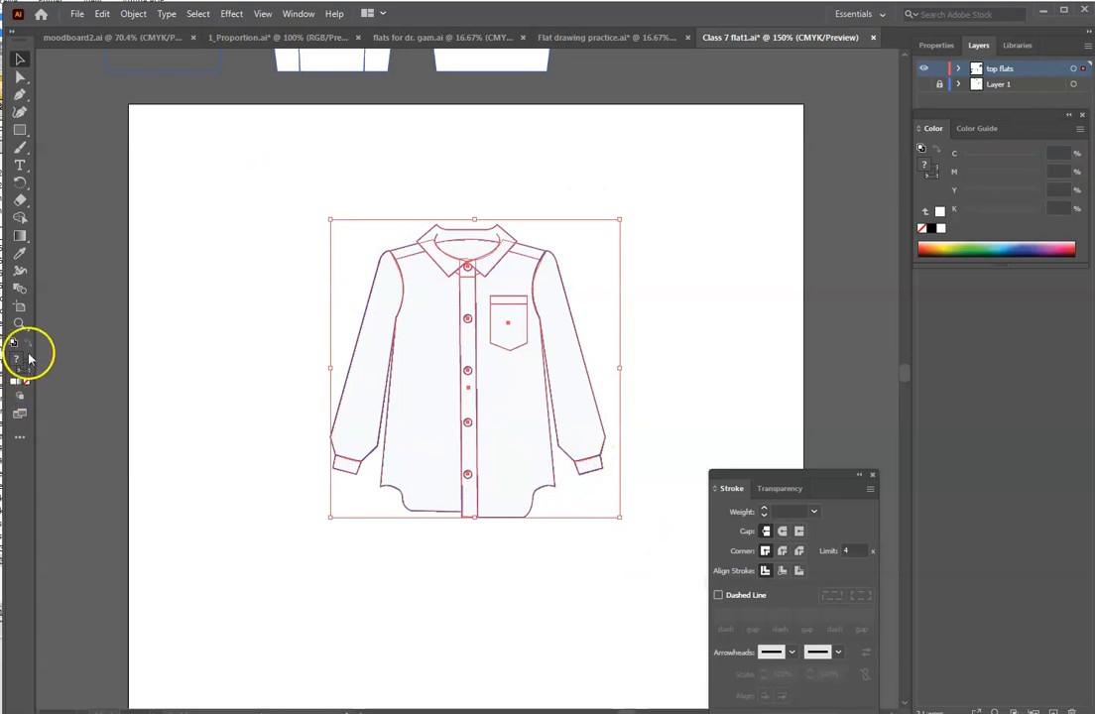
left_click(29, 371)
double_click(30, 371)
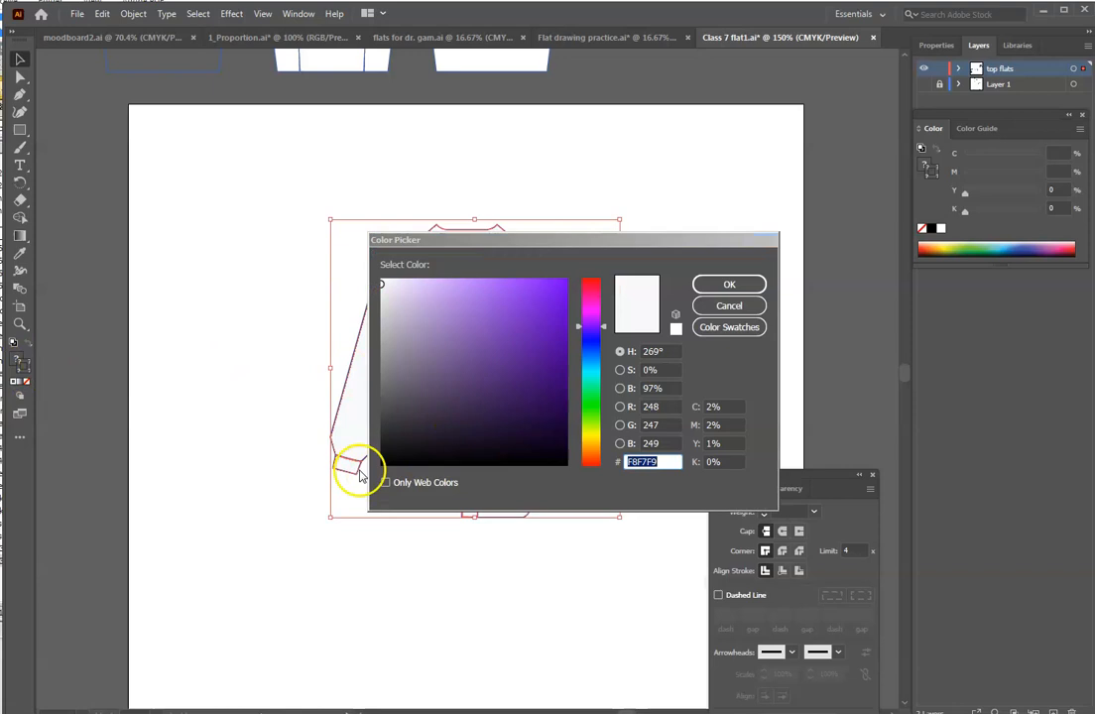
left_click(394, 458)
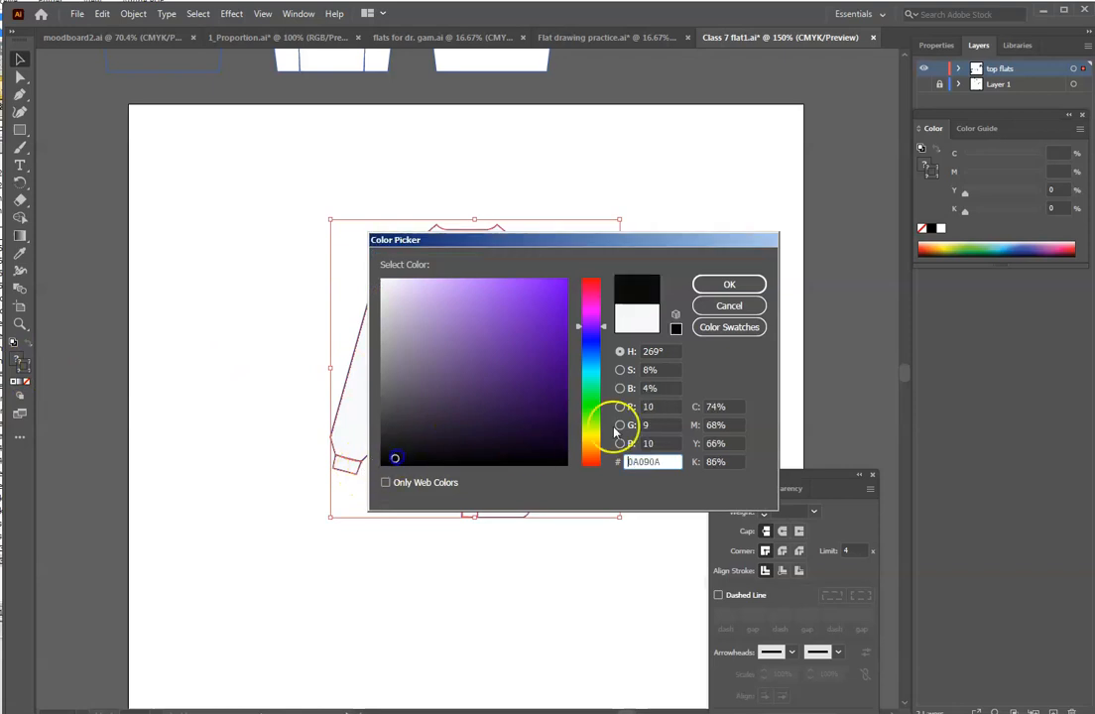
left_click(728, 288)
left_click(710, 365)
- Group all parts of the shirt and move the group off the artboard, beside the two sleeveless bodices
left_click_drag(281, 198, 646, 549)
scroll(679, 342, "up", 8)
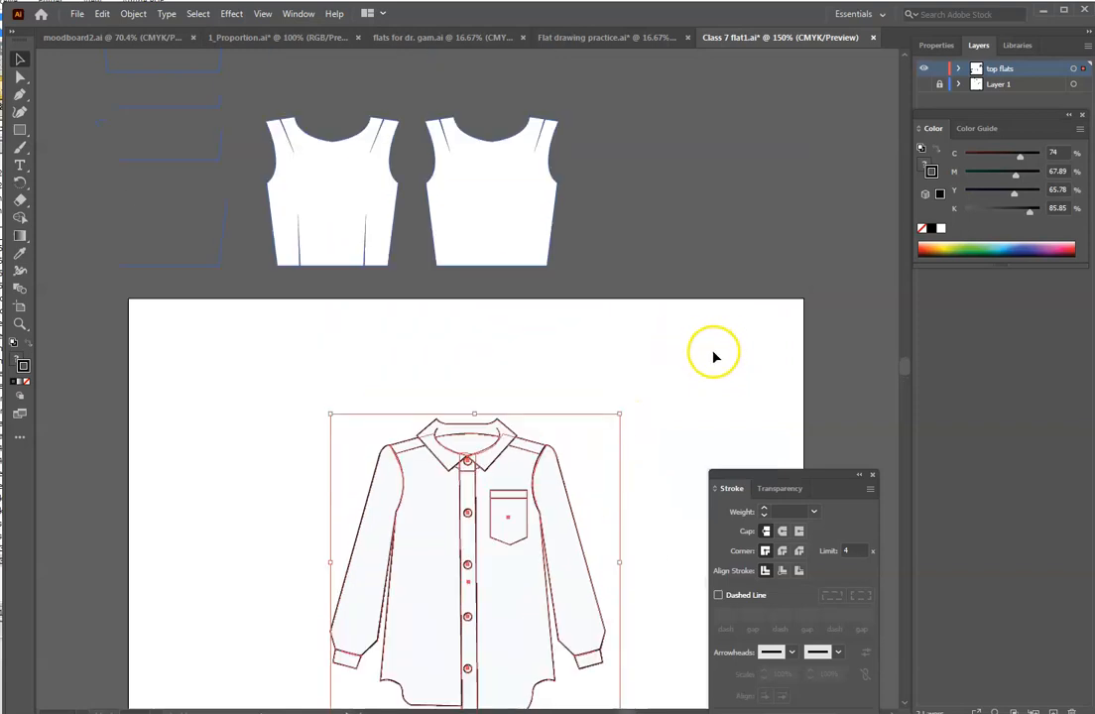
right_click(509, 533)
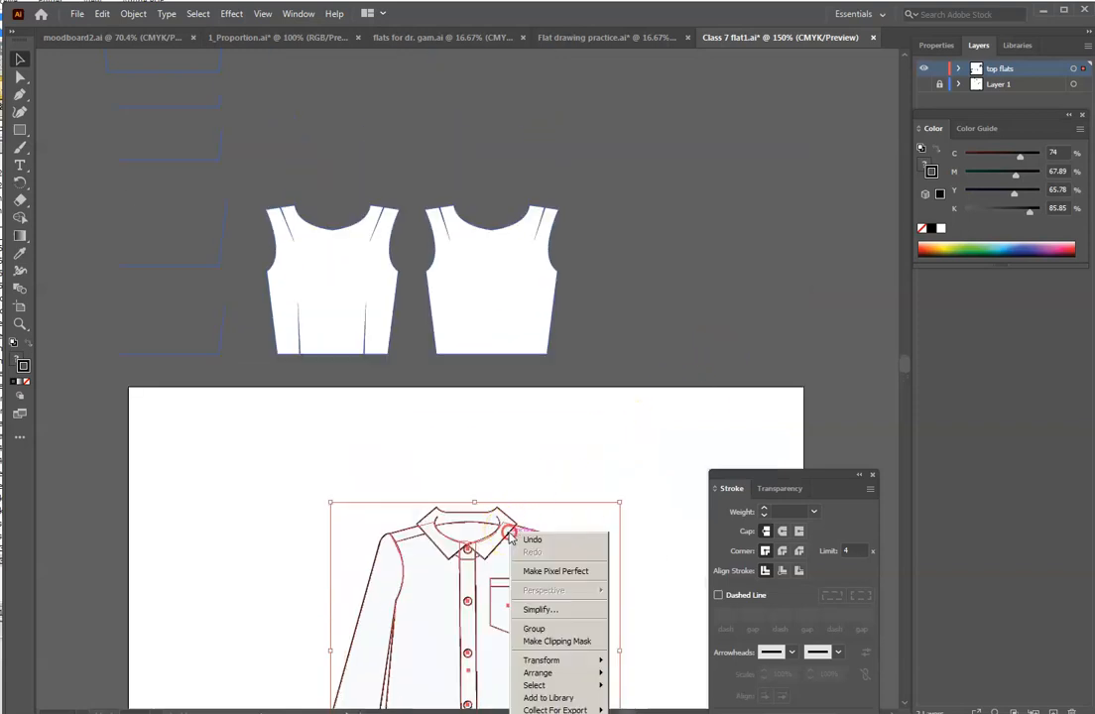
left_click(561, 631)
left_click_drag(562, 639, 816, 128)
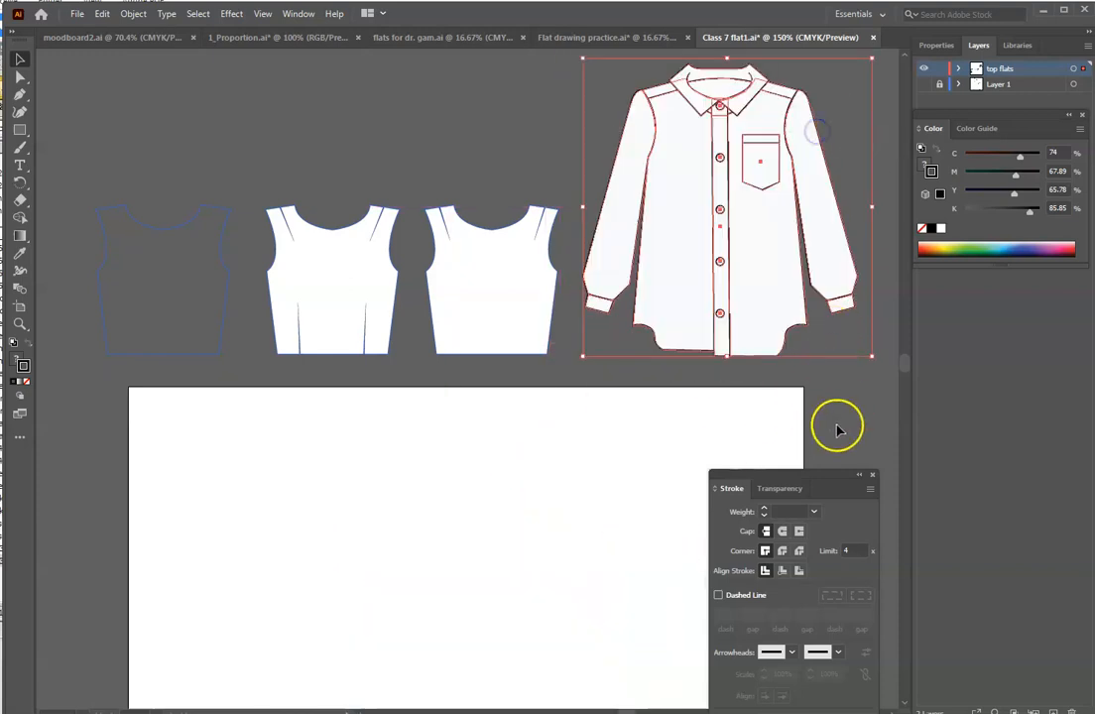
left_click(838, 427)
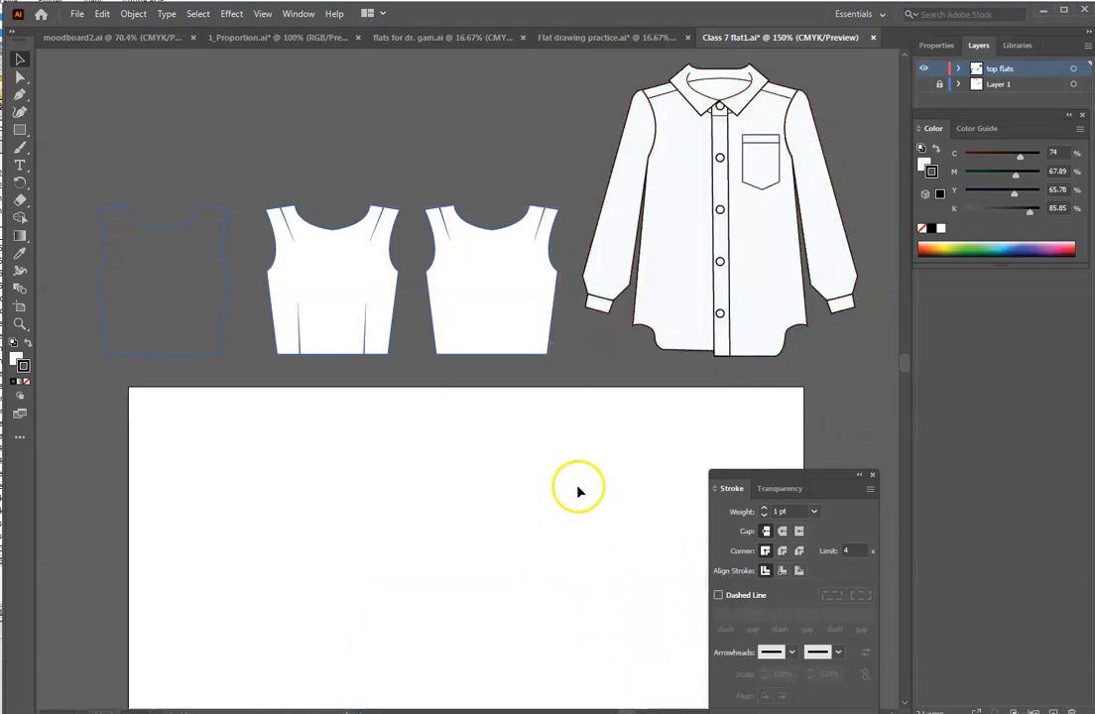
- Show the body template on Layer 1 again with the whole row of flats in view
key("ctrl+minus")
key("ctrl+minus")
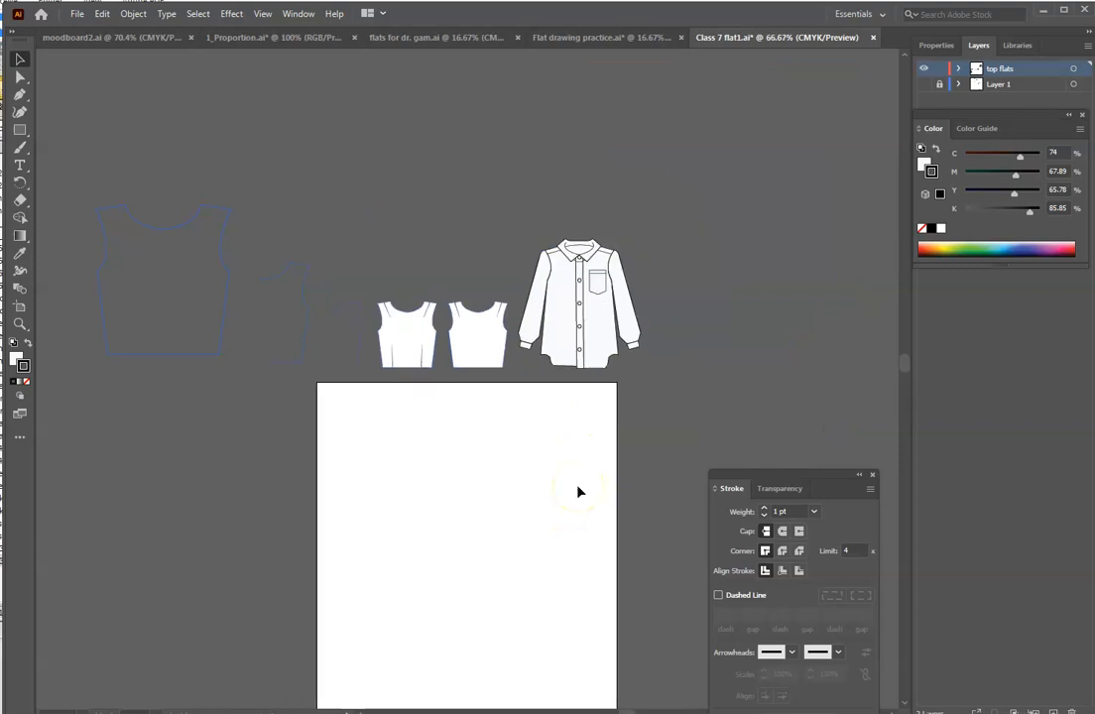
left_click(923, 84)
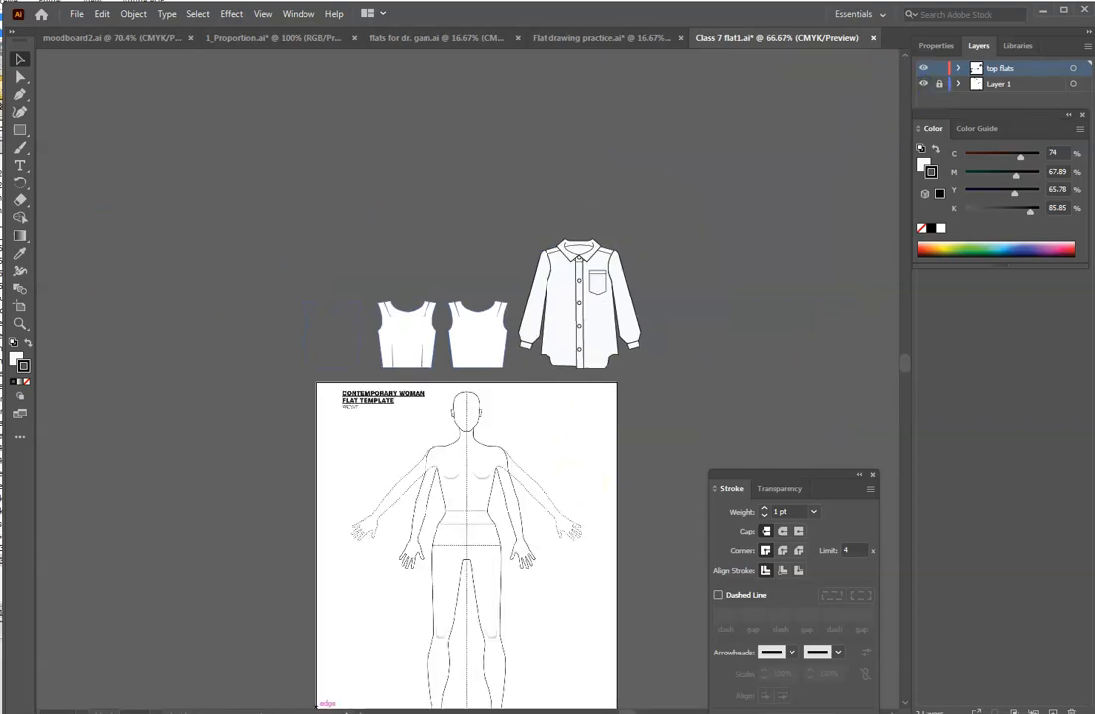
- Switch to the PowerPoint slide Shirt 1 and circle the Shell and Surplice Faux Wrap Front drawings in red
left_click(234, 710)
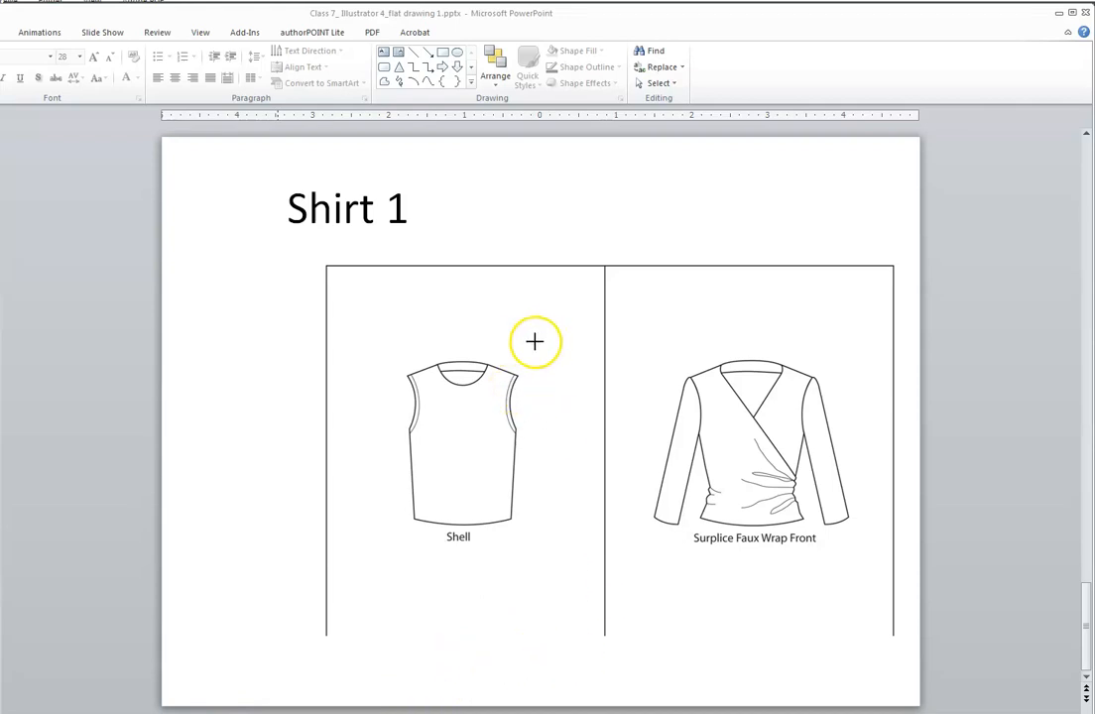
mouse_move(532, 326)
left_mouse_down()
mouse_move(493, 321)
mouse_move(391, 341)
mouse_move(340, 454)
mouse_move(402, 610)
mouse_move(524, 629)
mouse_move(597, 473)
mouse_move(554, 313)
left_mouse_up()
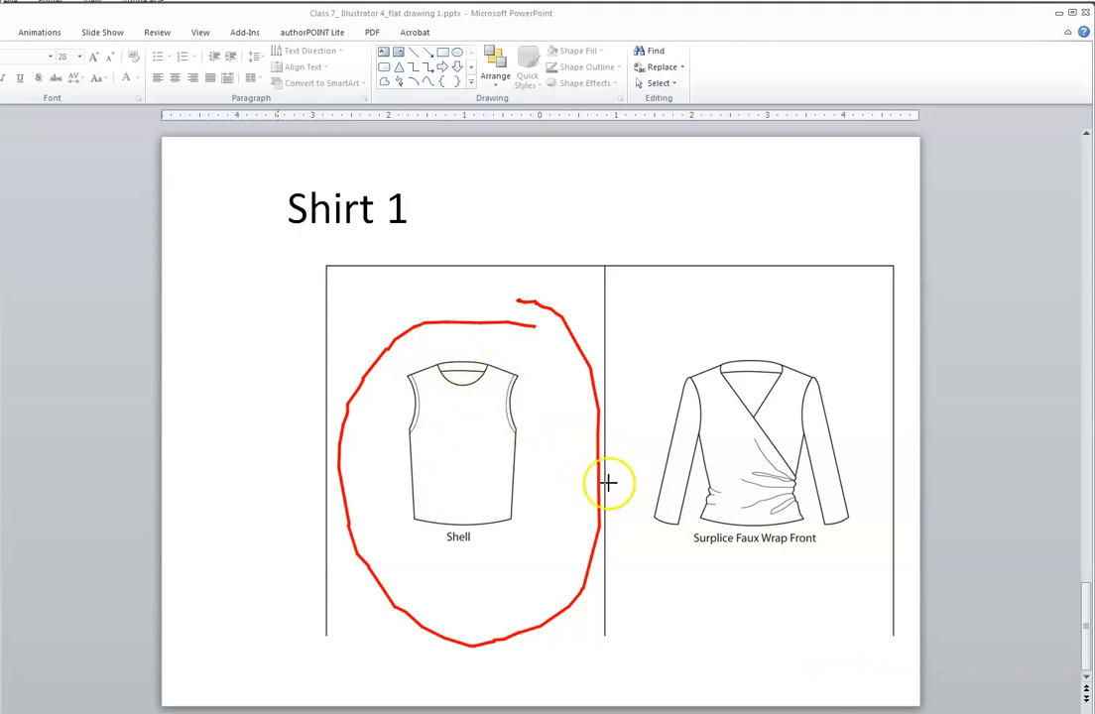
mouse_move(818, 319)
left_mouse_down()
mouse_move(651, 355)
mouse_move(647, 509)
mouse_move(745, 642)
mouse_move(842, 343)
left_mouse_up()
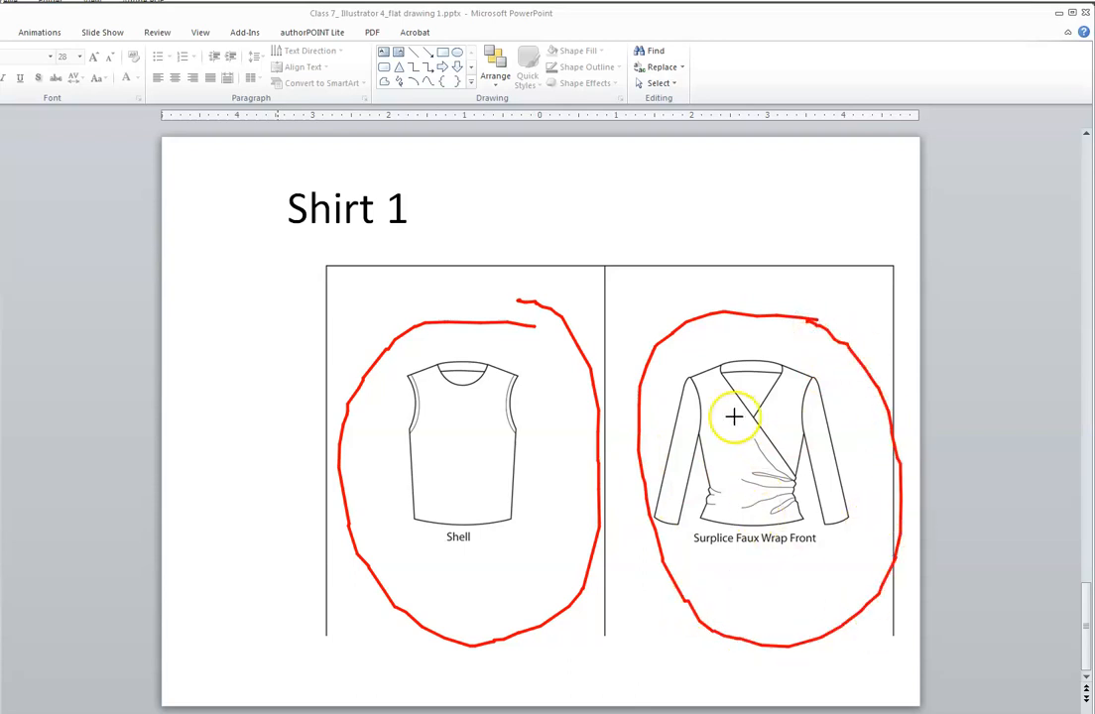